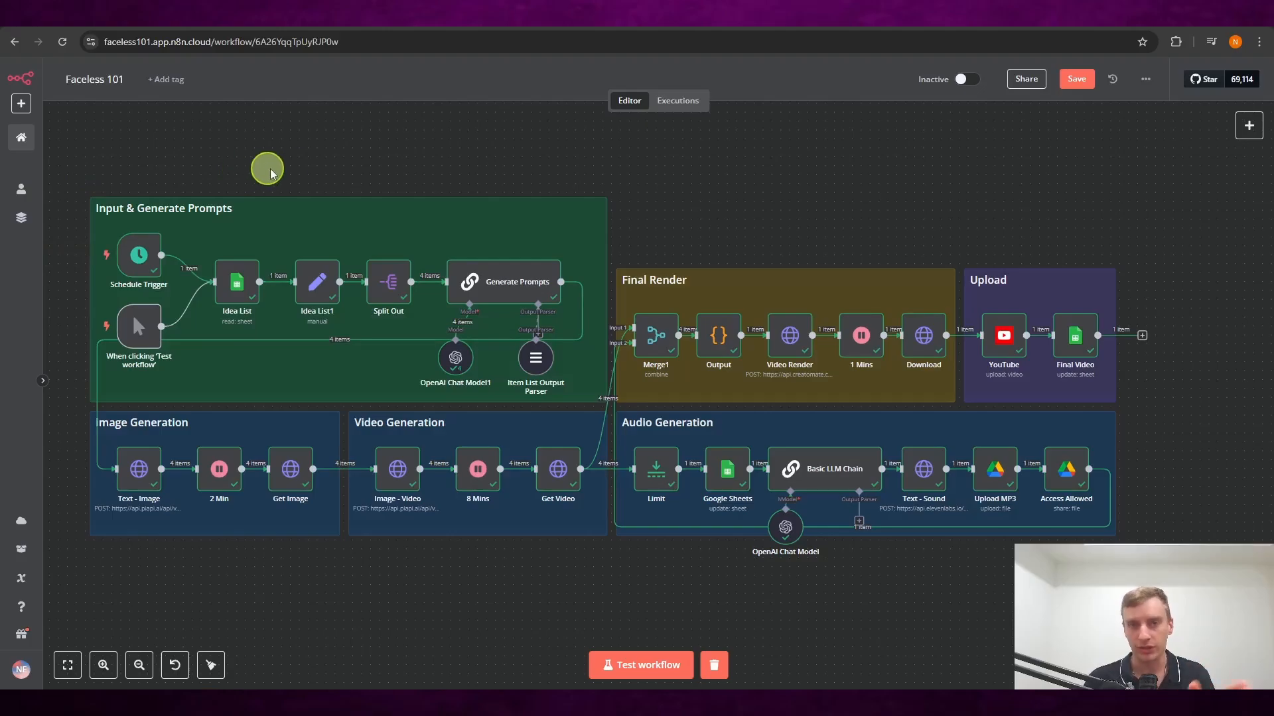
{"action": "left_click_drag", "start_coordinate": [323, 162], "coordinate": [335, 156]}
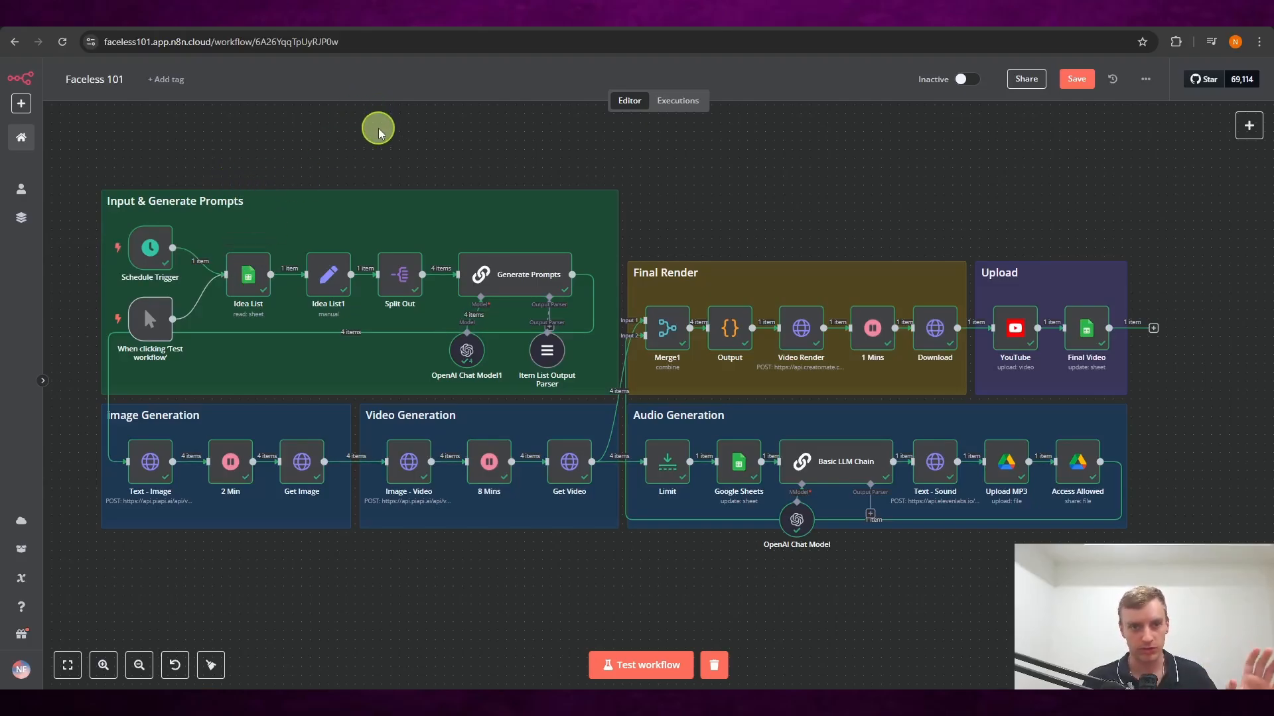
{"action": "left_click_drag", "start_coordinate": [379, 127], "coordinate": [374, 132]}
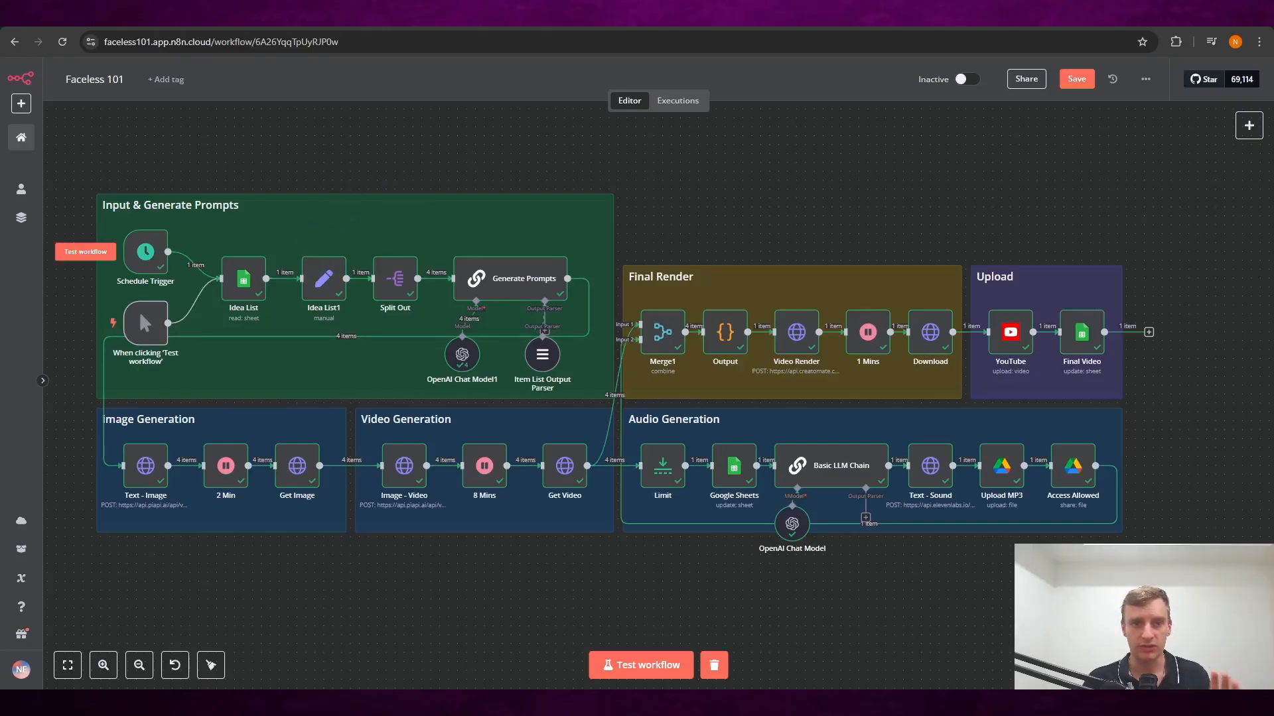
- Look at the popular Shorts on the AI.Movementmaster YouTube channel and return to the Faceless 101 workflow
{"action": "key", "text": "alt+Tab"}
{"action": "left_click_drag", "start_coordinate": [567, 37], "coordinate": [659, 61]}
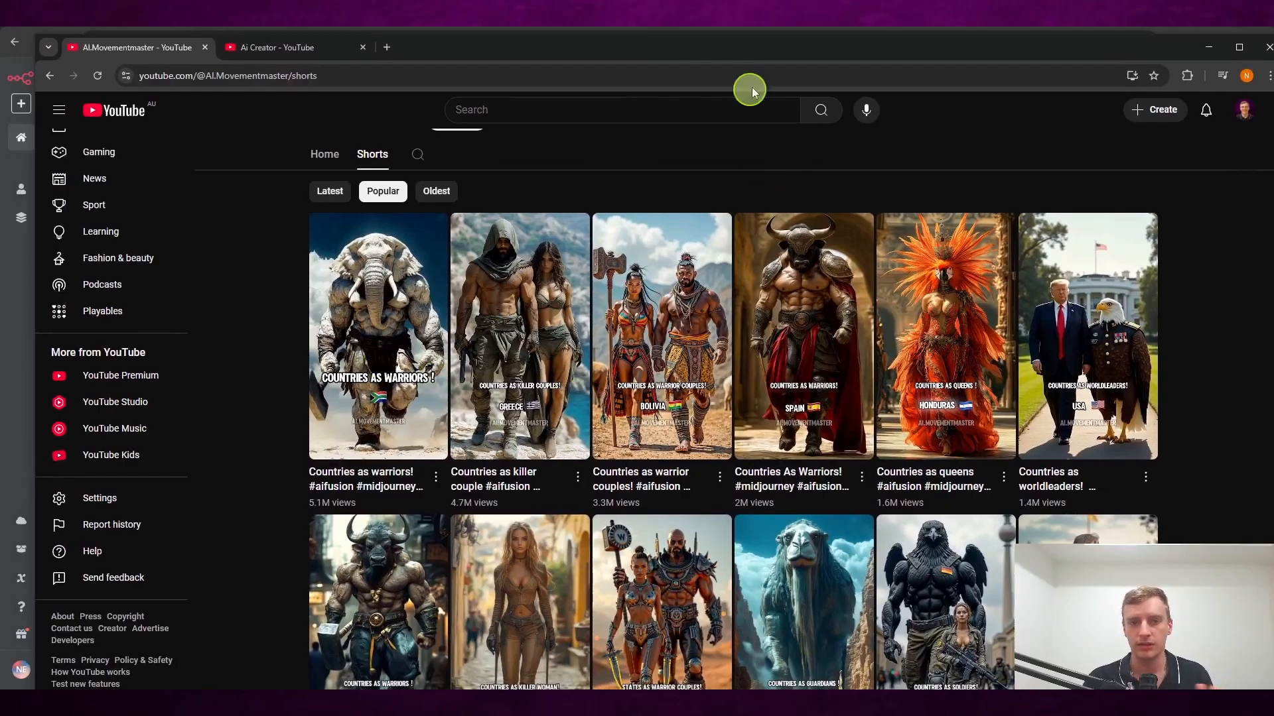
{"action": "left_click_drag", "start_coordinate": [783, 43], "coordinate": [0, 41]}
{"action": "left_click", "coordinate": [624, 223]}
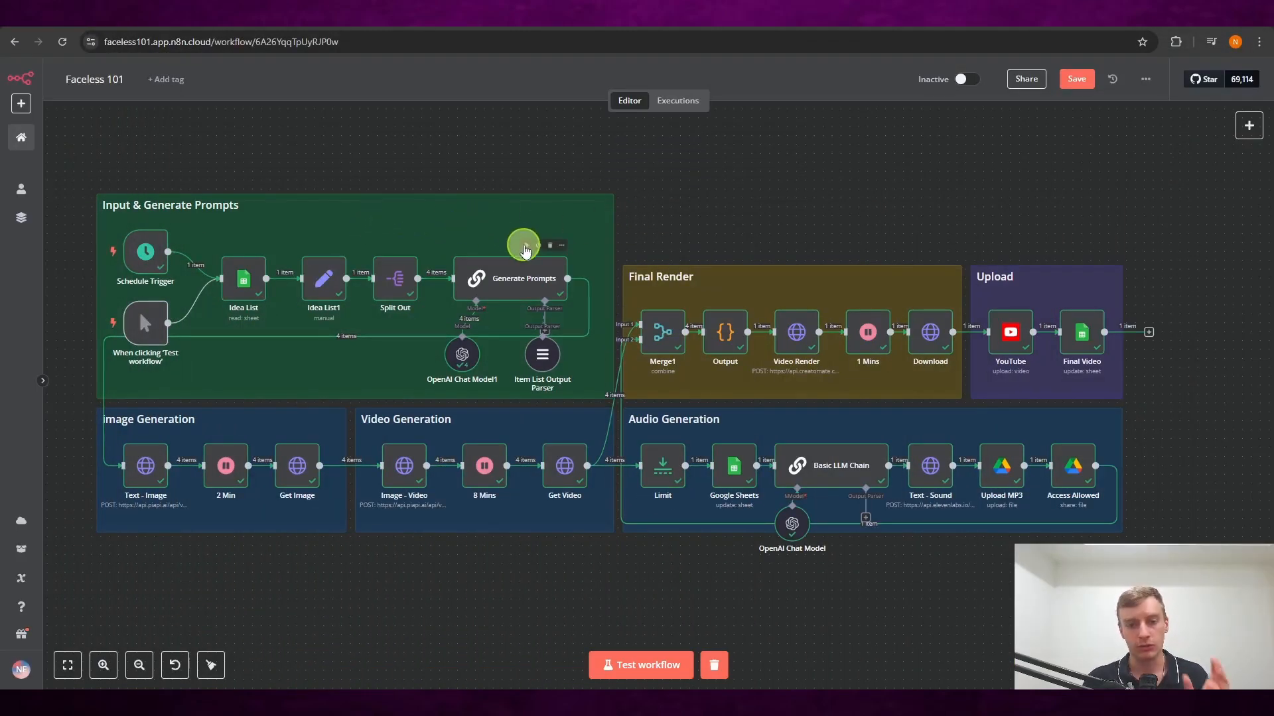
{"action": "mouse_move", "coordinate": [508, 260]}
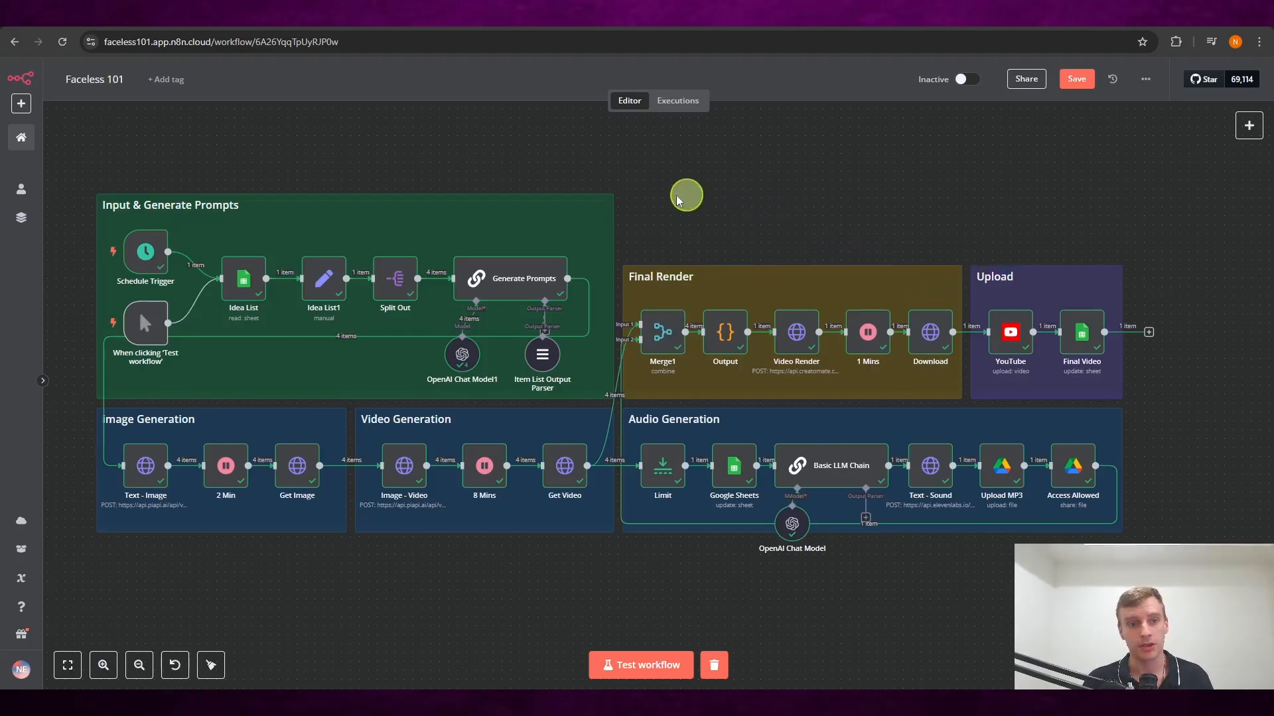
- Reload the Faceless 101 workflow page and switch to the Faceless list spreadsheet in Google Sheets
{"action": "key", "text": "F5"}
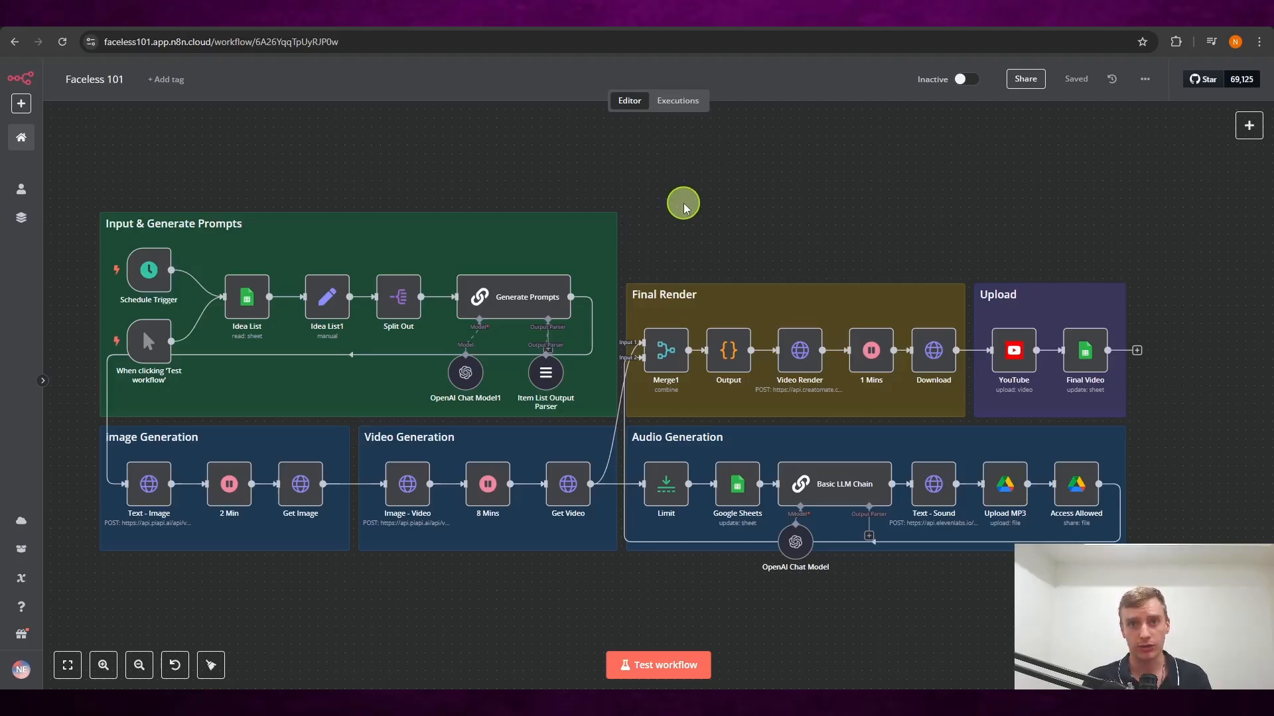
{"action": "key", "text": "ctrl+Tab"}
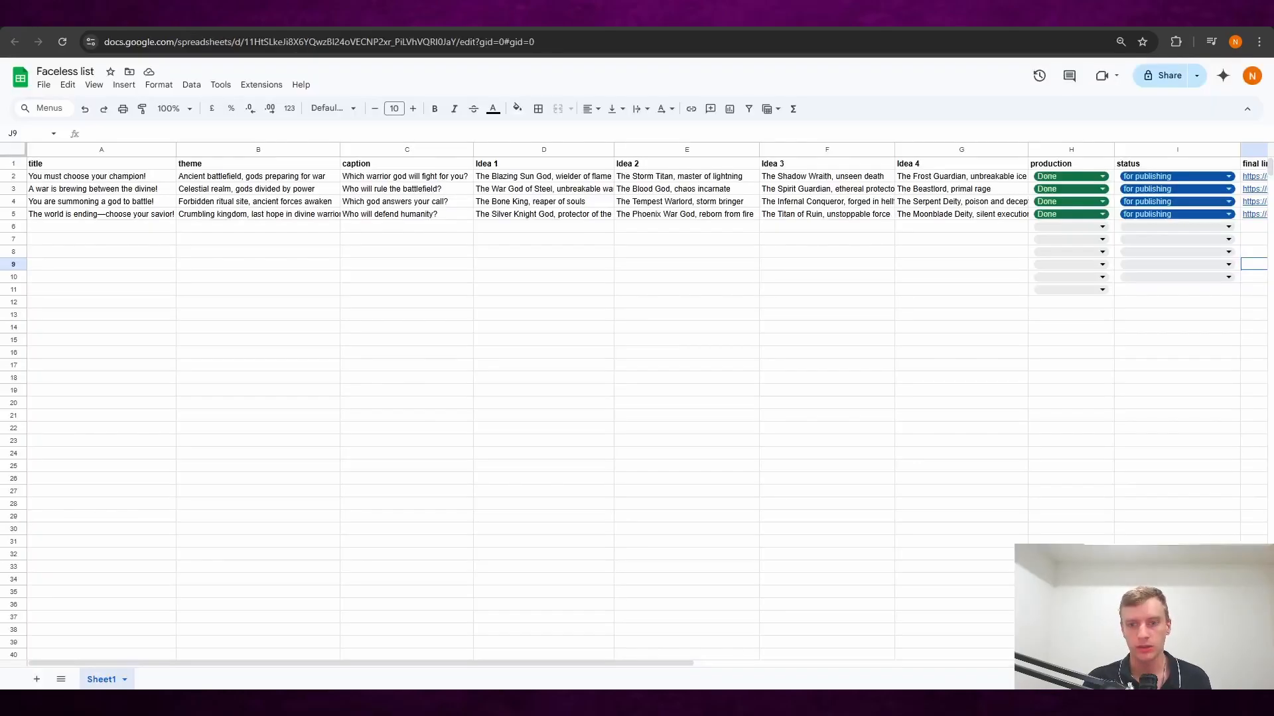
{"action": "left_click", "coordinate": [457, 278]}
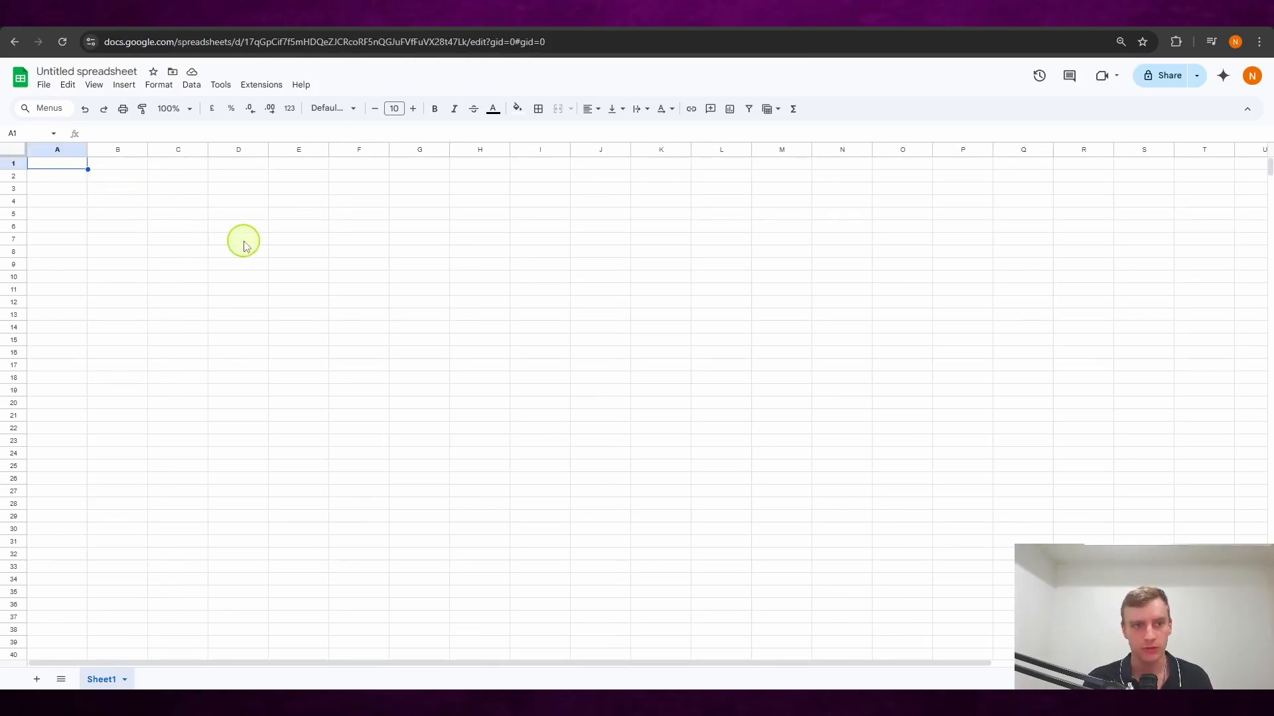
- Enter the headers "title" in bold, "theme" and "caption" in cells A1 to C1 of the blank spreadsheet
{"action": "key", "text": "ctrl+b"}
{"action": "type", "text": "title"}
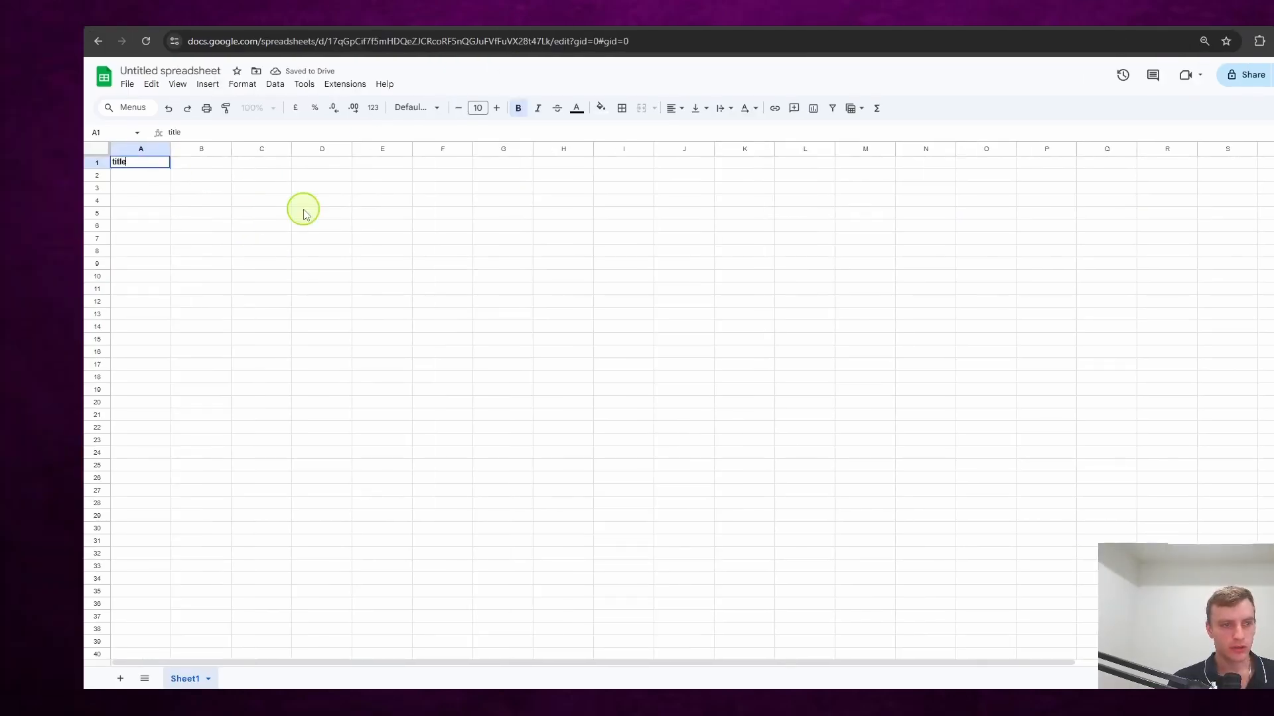
{"action": "key", "text": "Tab"}
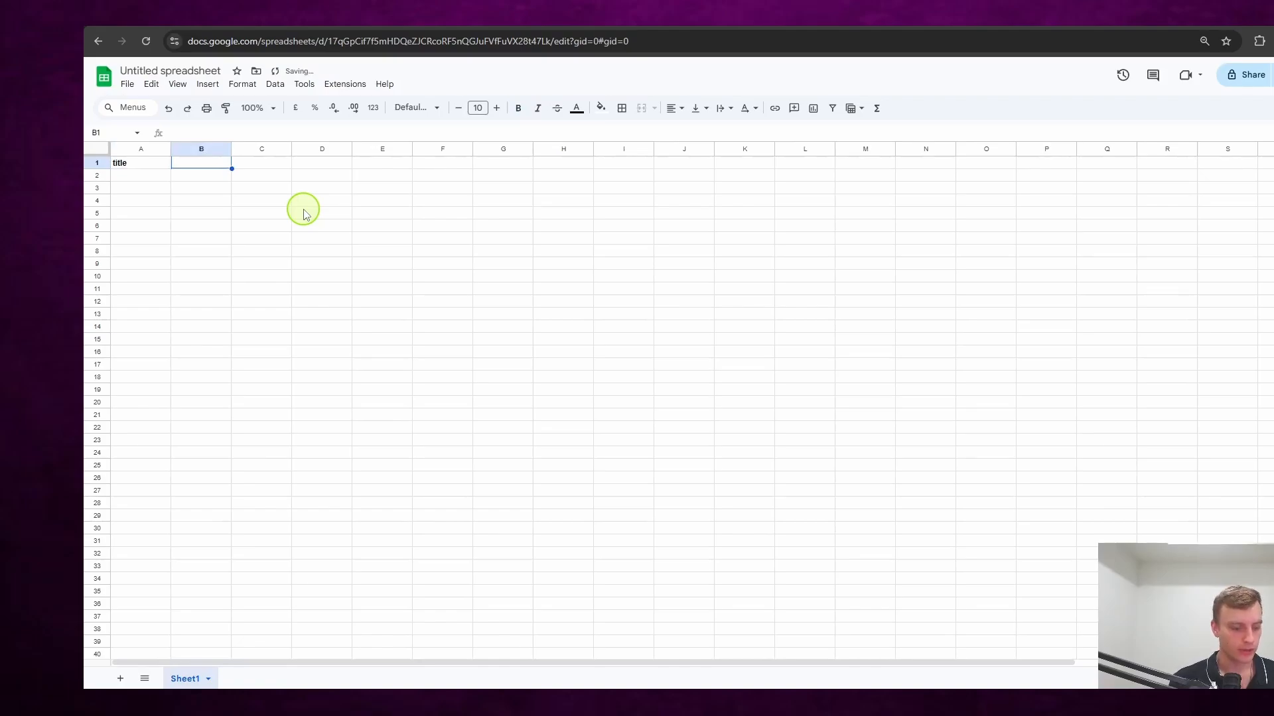
{"action": "type", "text": "theme"}
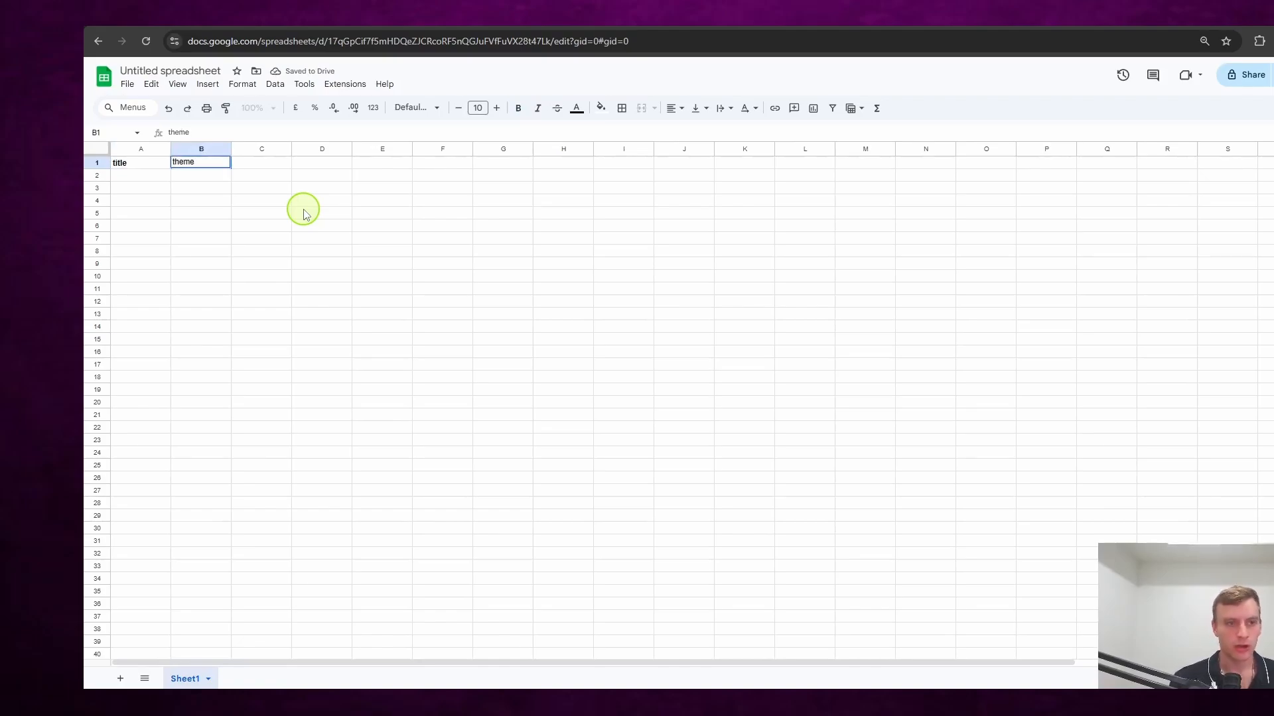
{"action": "key", "text": "Tab"}
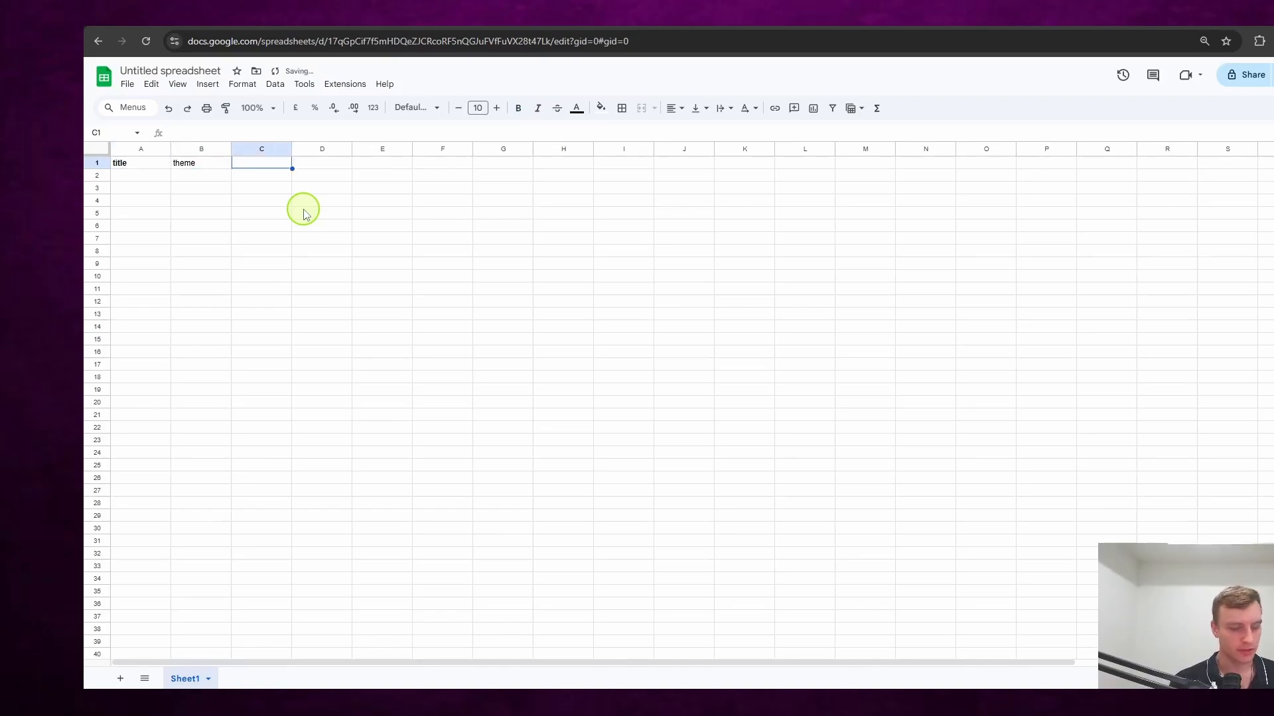
{"action": "type", "text": "caption"}
{"action": "key", "text": "Tab"}
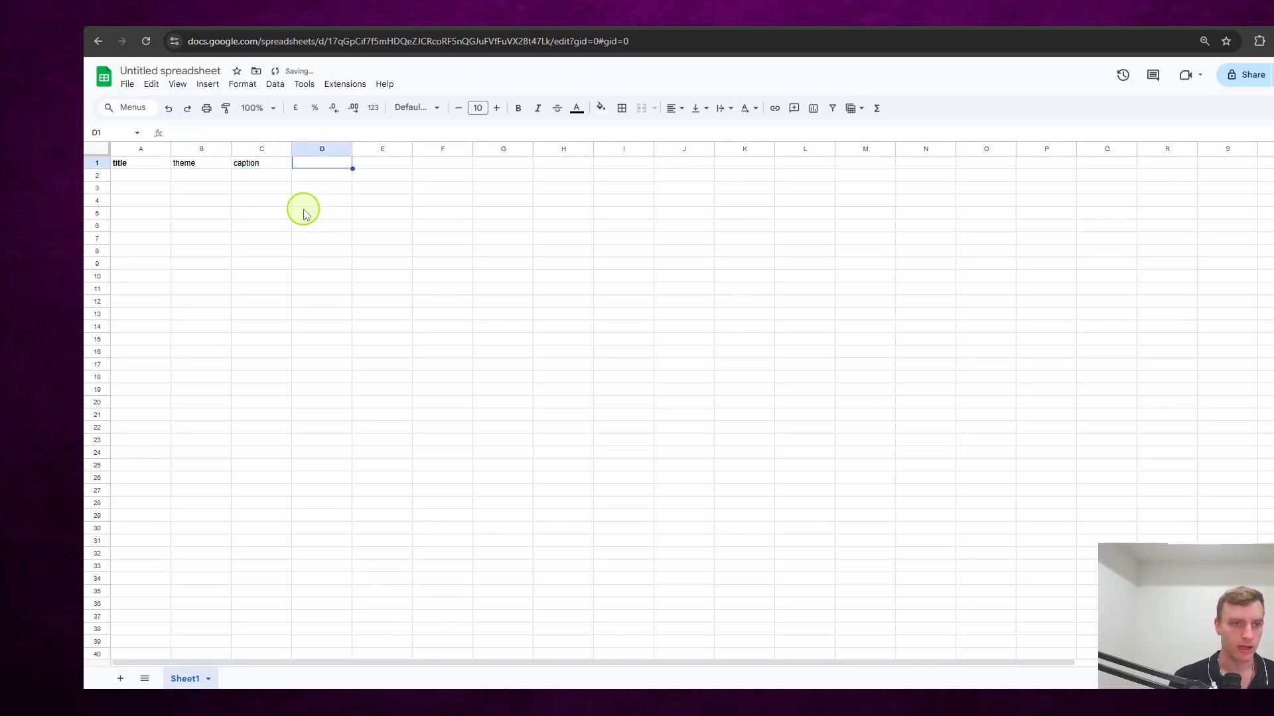
- Enter the headers "idea 1", "idea 2", "idea 3" and "idea 4" in cells D1 to G1
{"action": "type", "text": "idea 1"}
{"action": "key", "text": "Tab"}
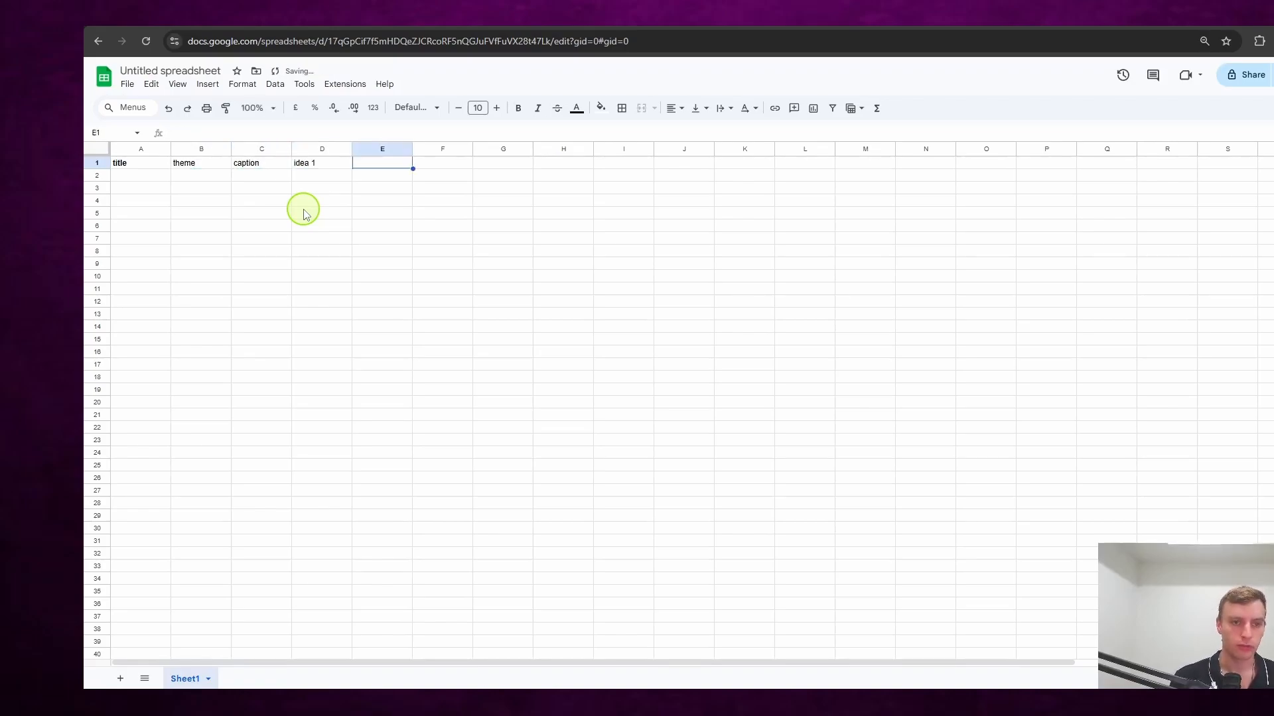
{"action": "type", "text": "ide"}
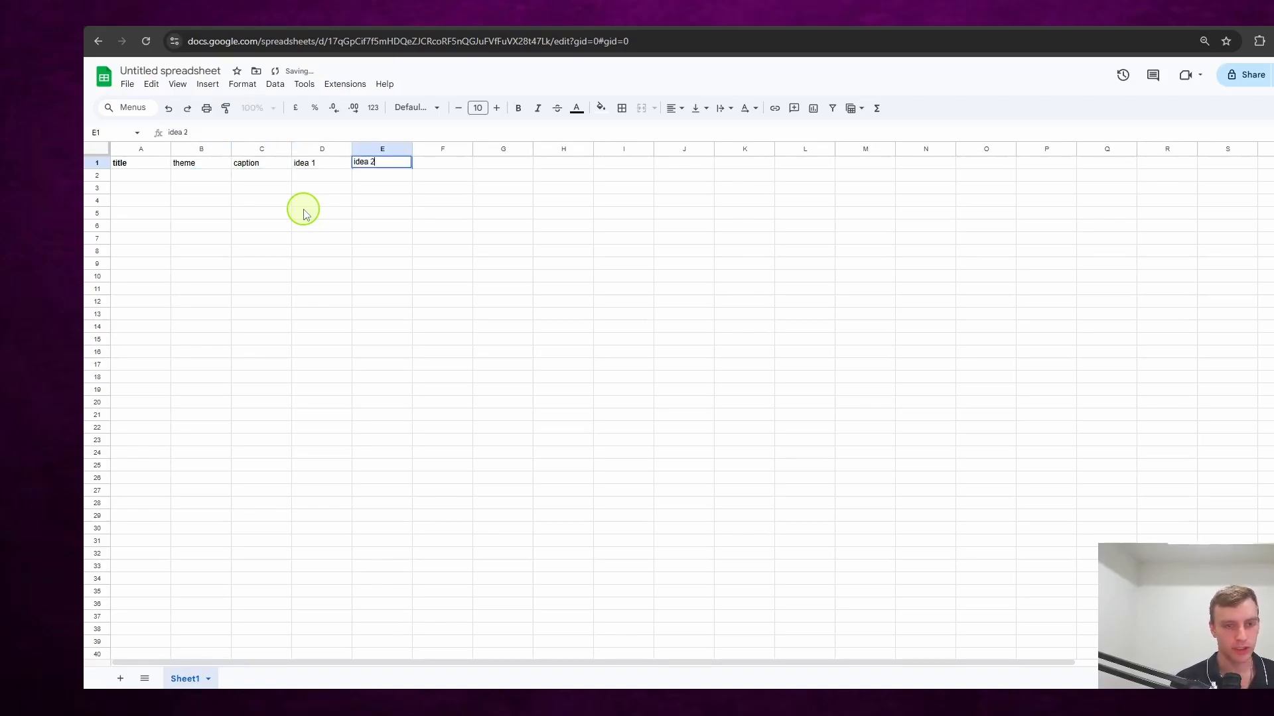
{"action": "type", "text": "a 2"}
{"action": "key", "text": "Tab"}
{"action": "type", "text": "ide"}
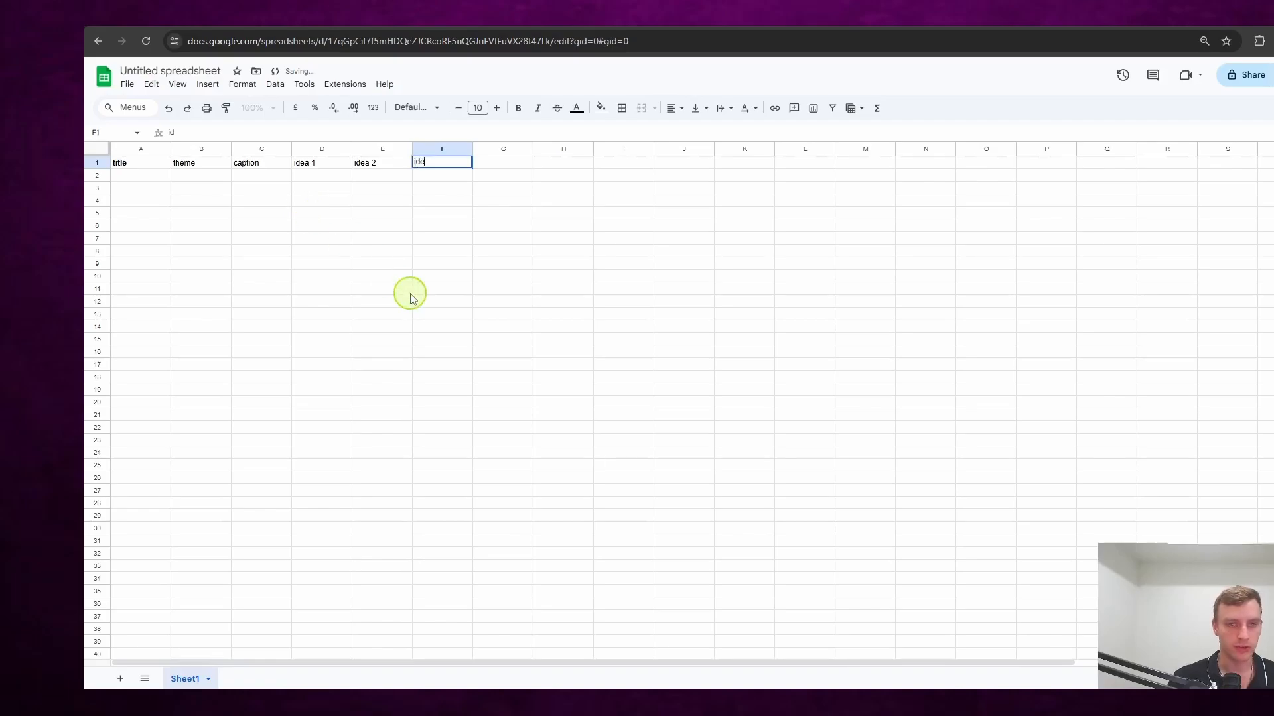
{"action": "type", "text": "a 3"}
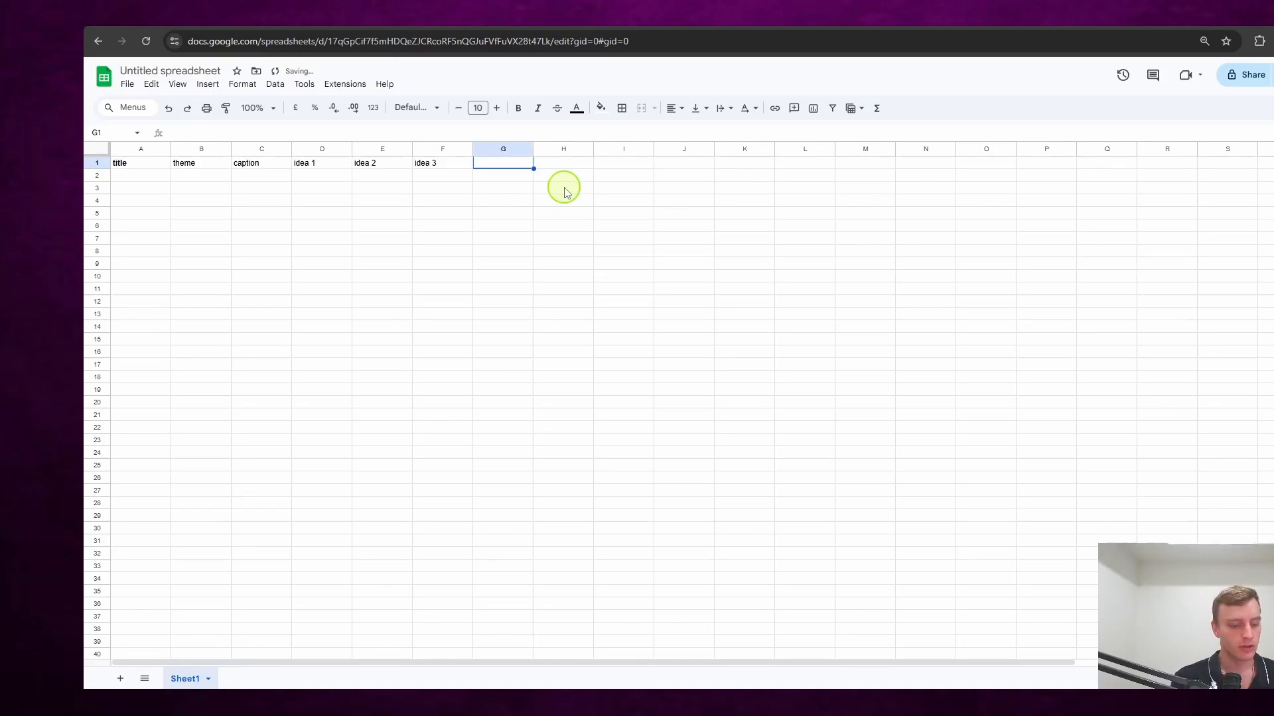
{"action": "type", "text": "idea 4"}
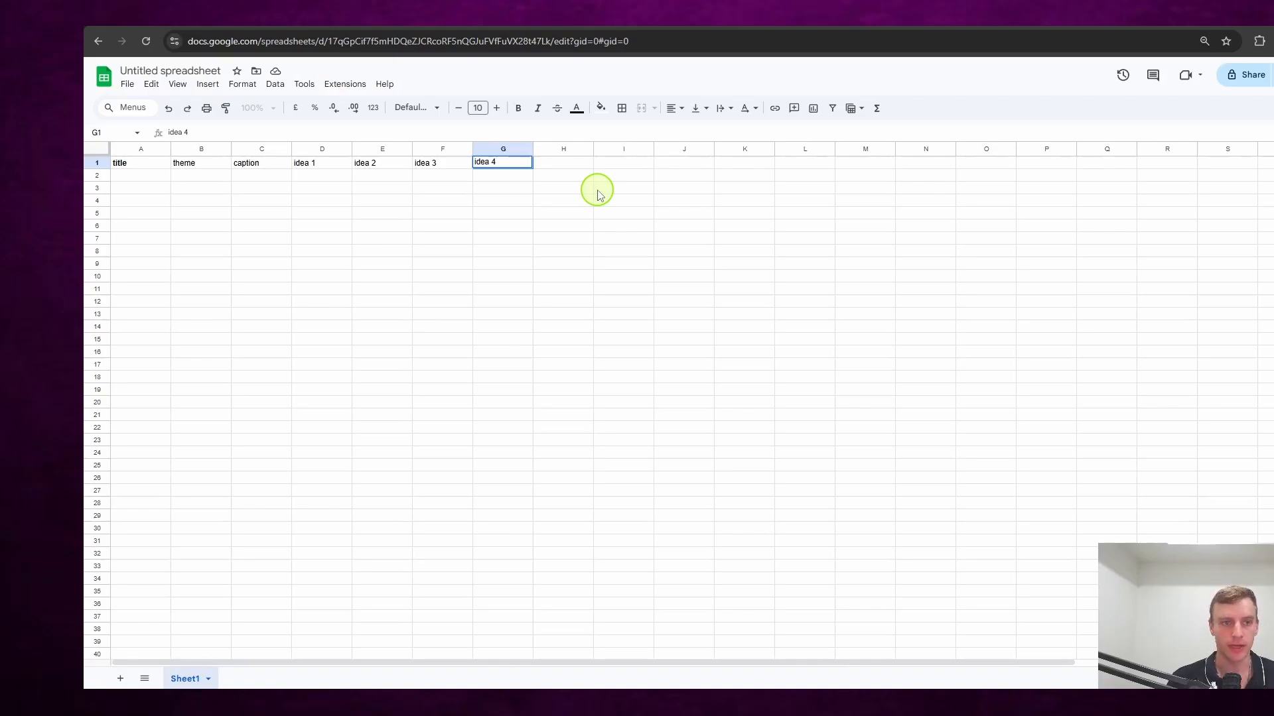
{"action": "left_click", "coordinate": [583, 165]}
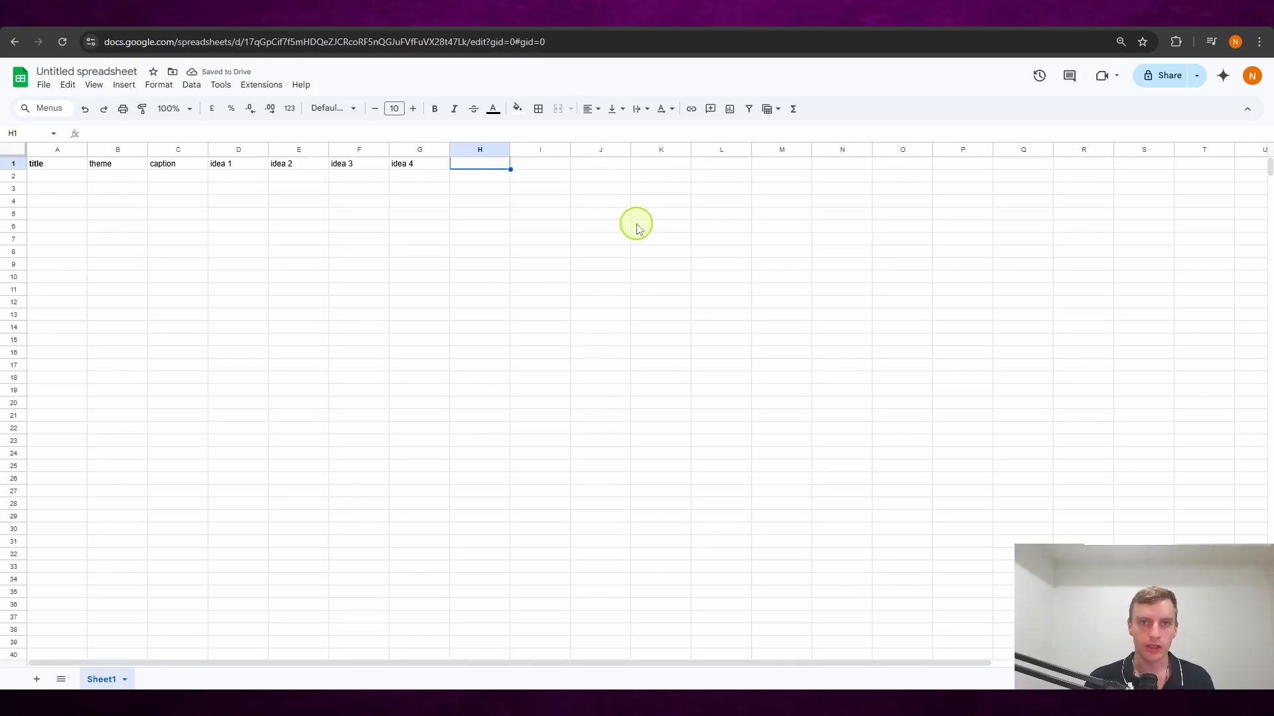
- Enter the headers "produciton", "status" and "final link" in cells H1 to J1
{"action": "type", "text": "produciton"}
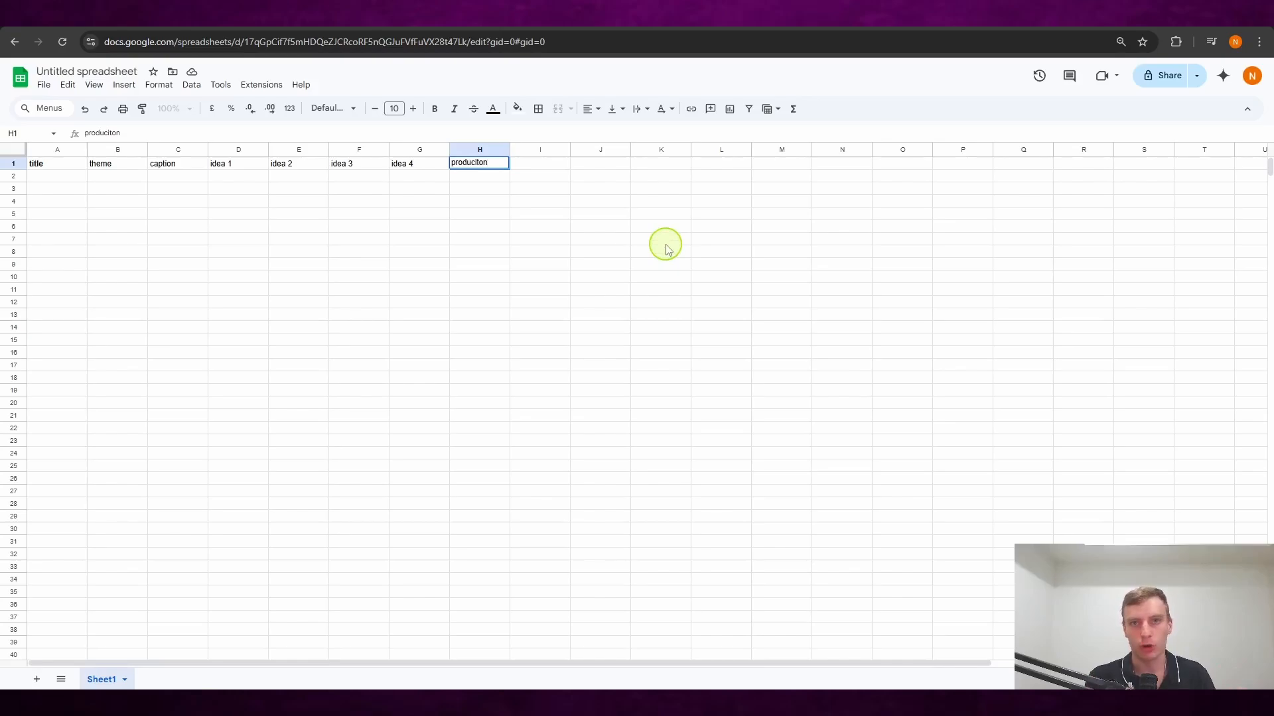
{"action": "key", "text": "Tab"}
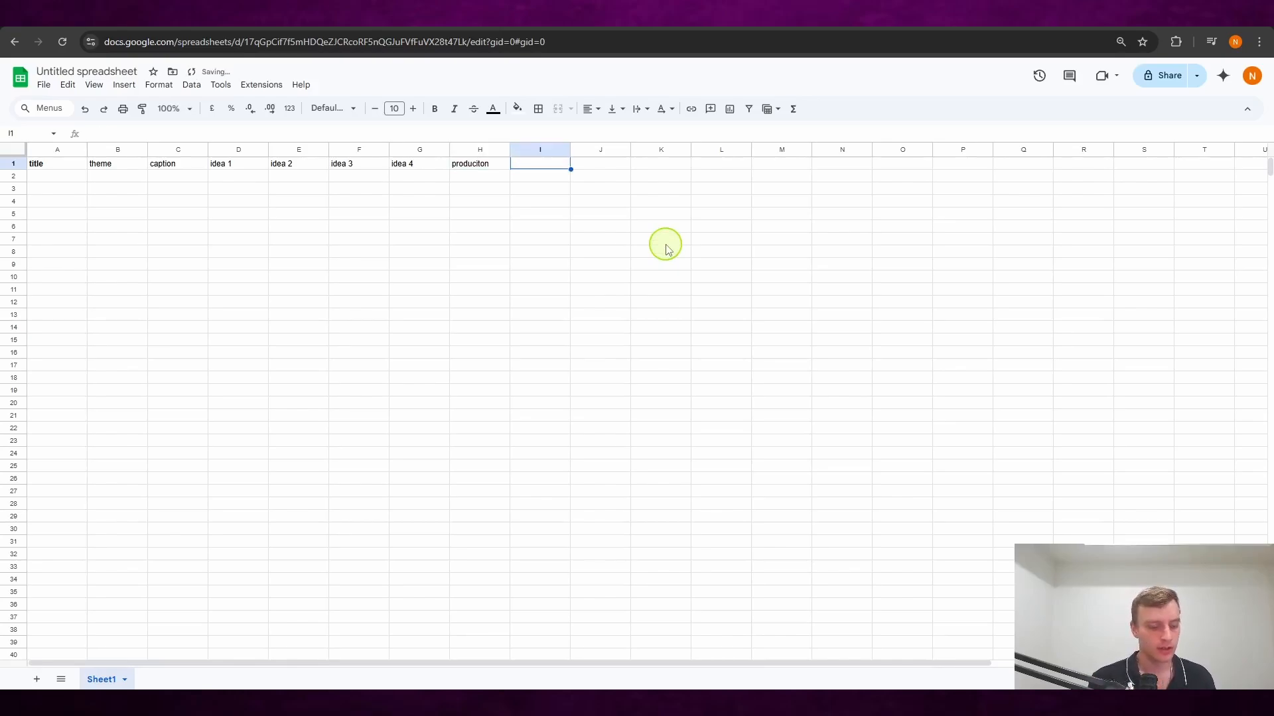
{"action": "type", "text": "status"}
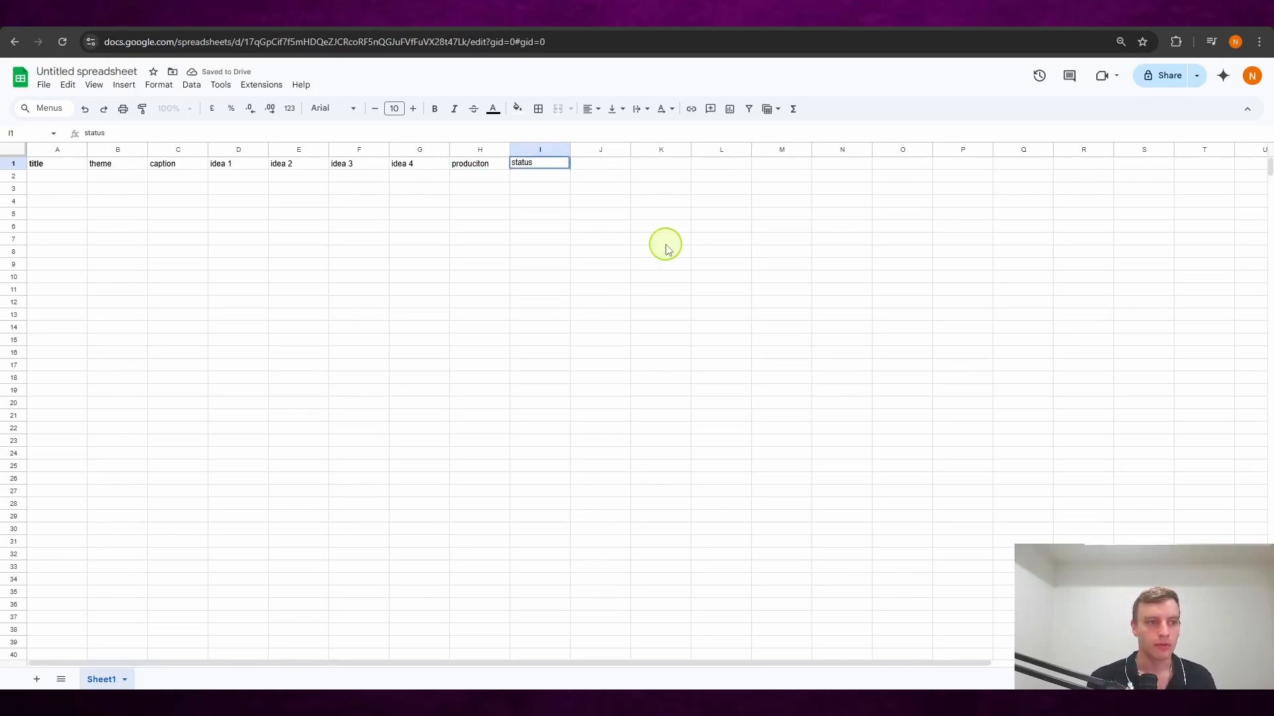
{"action": "key", "text": "Tab"}
{"action": "type", "text": "fin"}
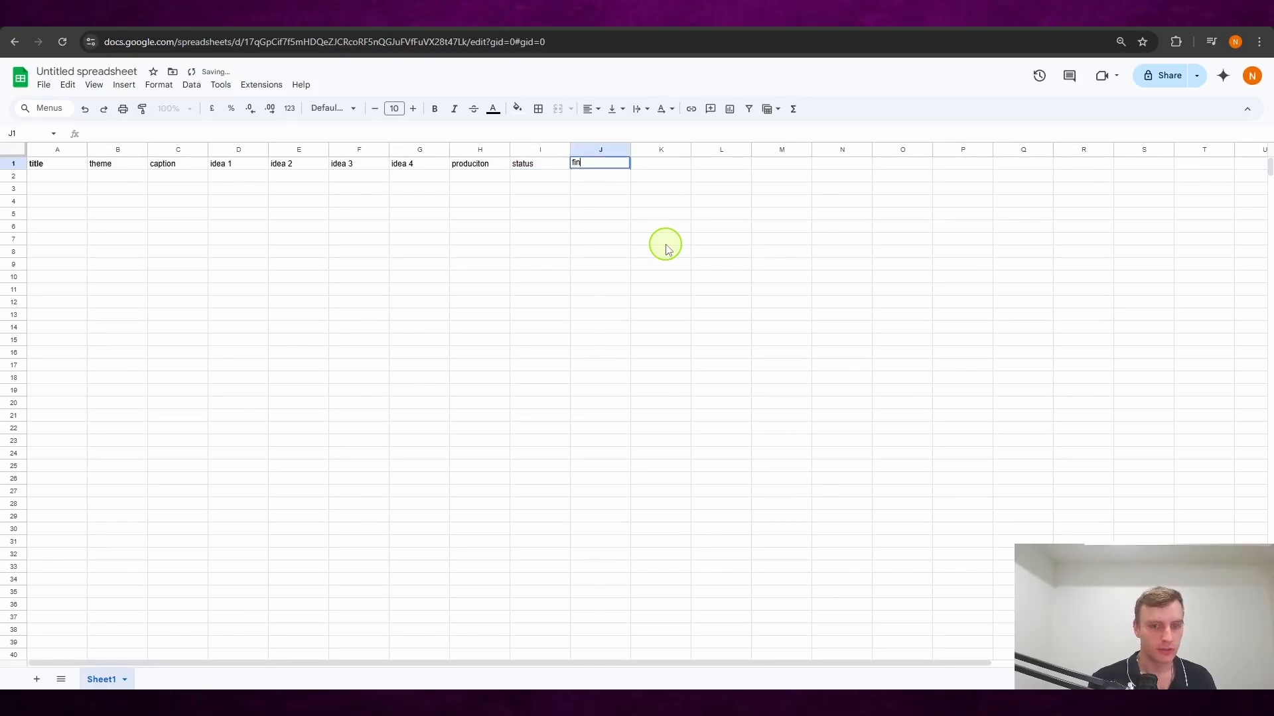
{"action": "type", "text": "al link"}
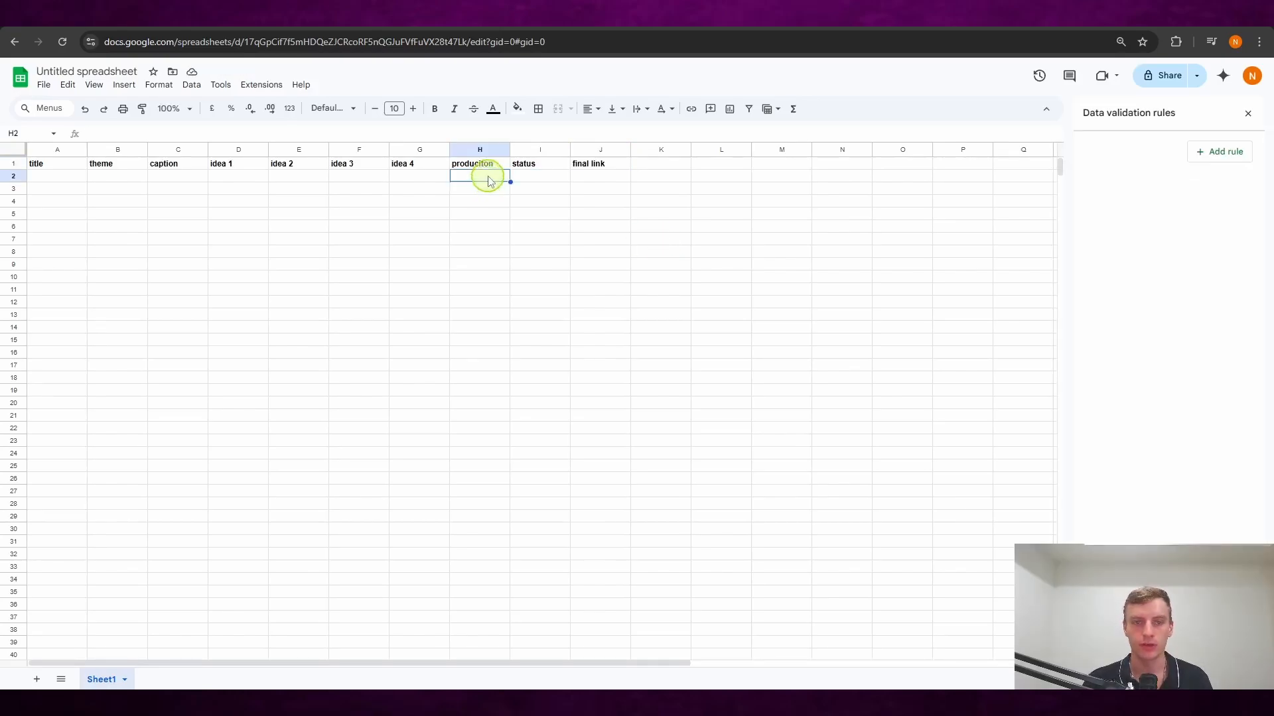
- Add a drop-down to cell H2 with the options "For producion" and "Done"
{"action": "right_click", "coordinate": [489, 176]}
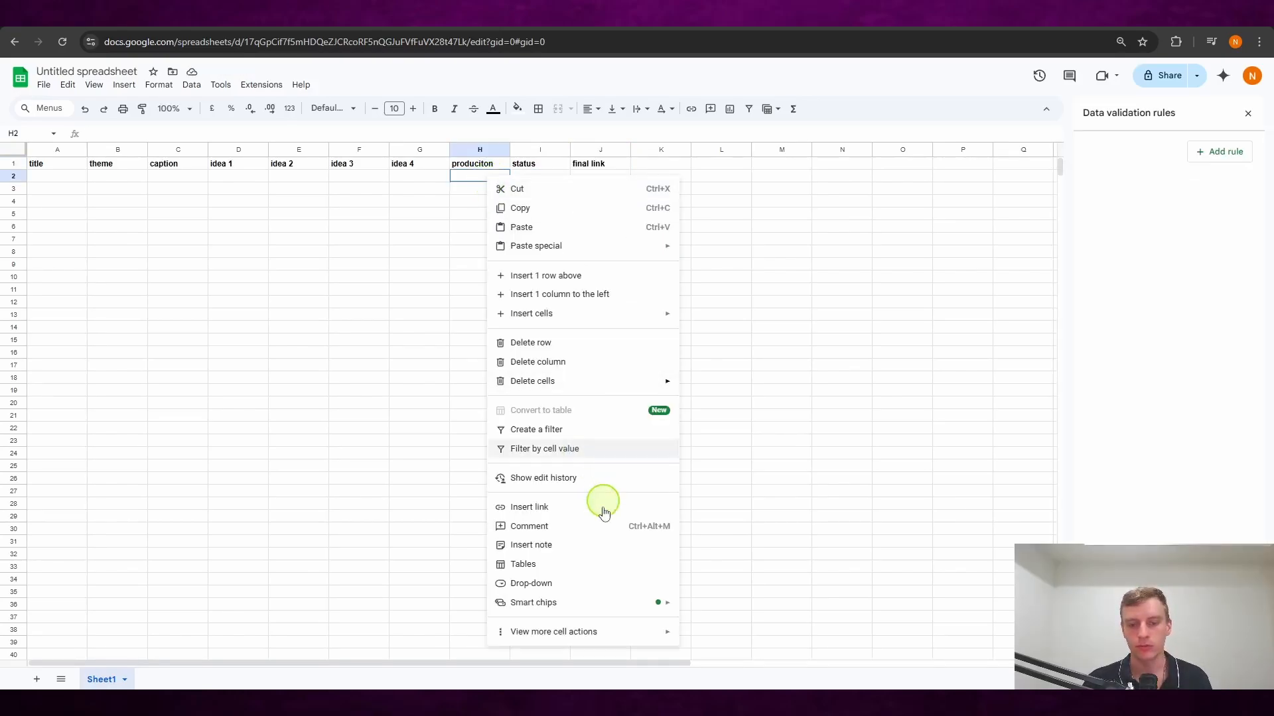
{"action": "left_click", "coordinate": [587, 584]}
{"action": "key", "text": "ctrl+a"}
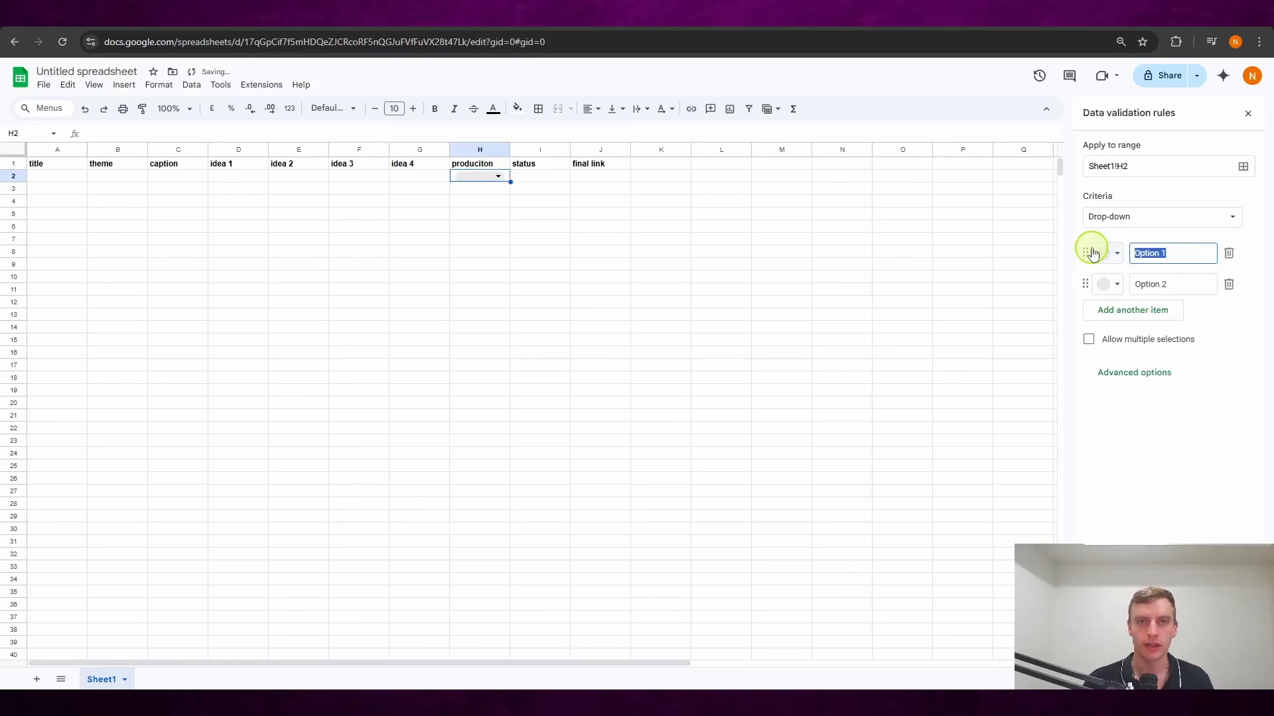
{"action": "type", "text": "For pro"}
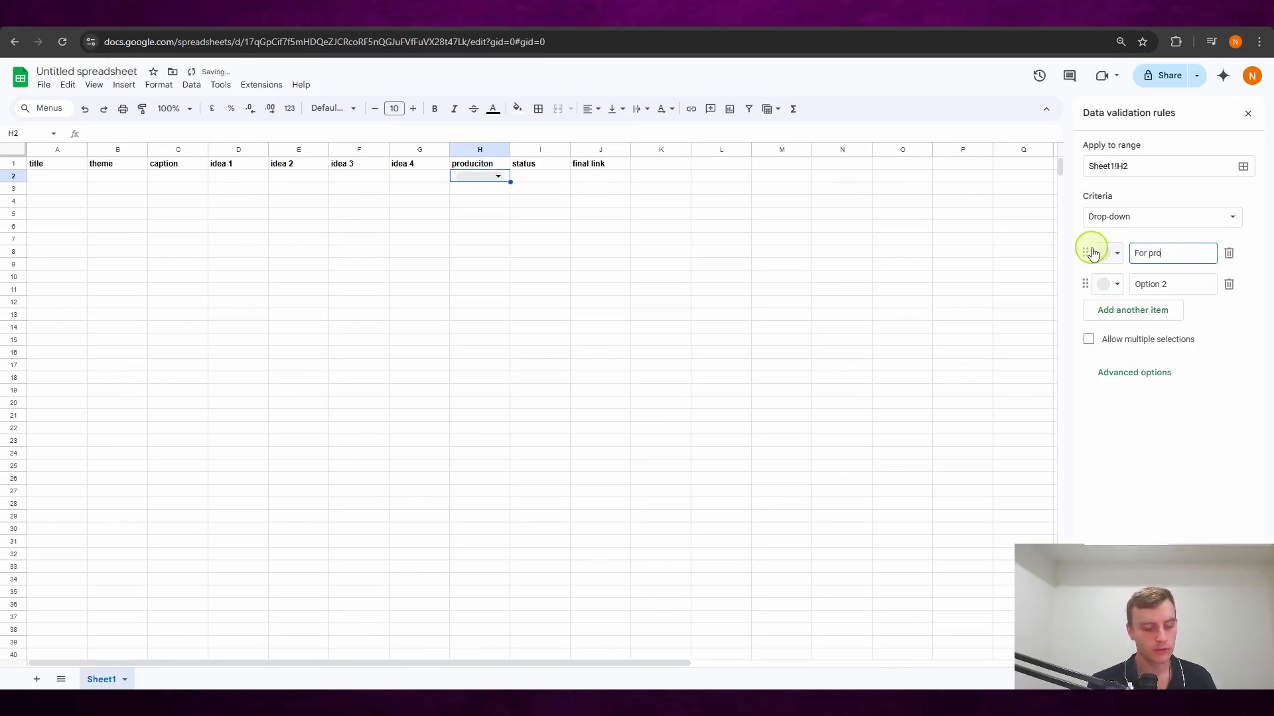
{"action": "type", "text": "duc"}
{"action": "key", "text": "BackSpace"}
{"action": "type", "text": "ucion"}
{"action": "key", "text": "Tab"}
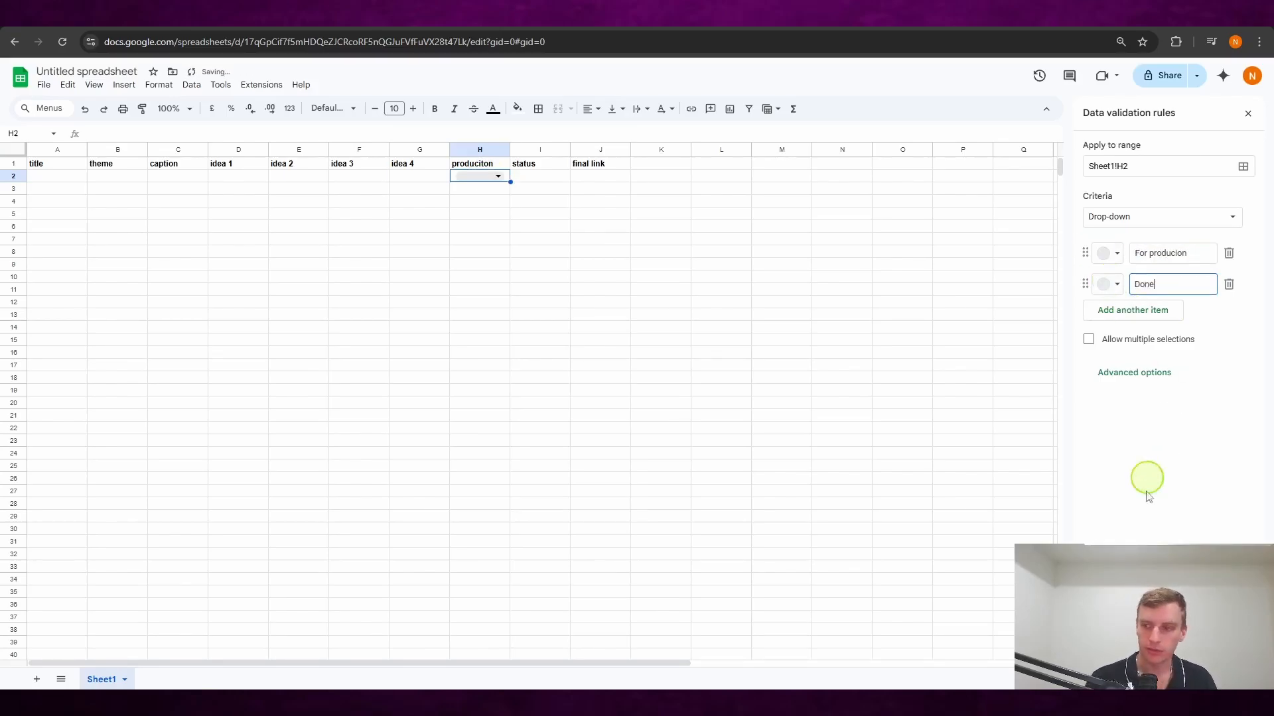
- Colour the drop-down option "For producion" dark blue and the option "Done" dark green
{"action": "left_click", "coordinate": [1108, 252]}
{"action": "left_click", "coordinate": [1206, 315]}
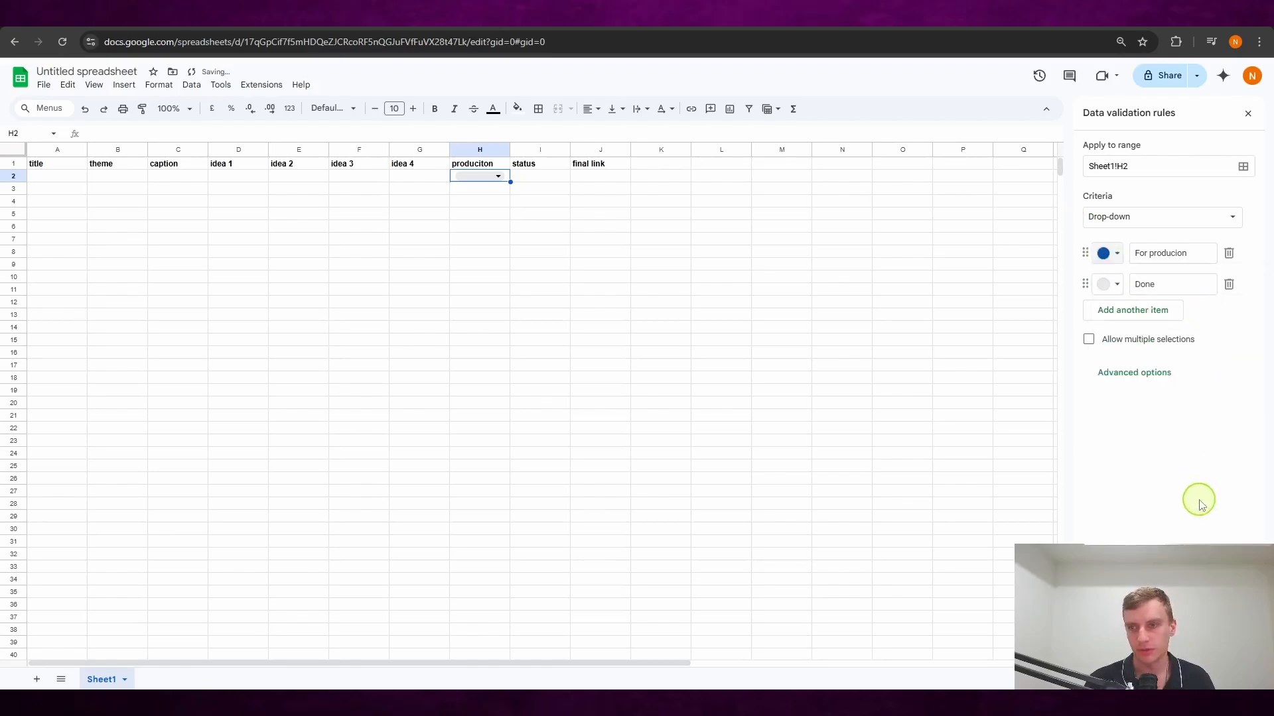
{"action": "left_click", "coordinate": [1108, 284]}
{"action": "left_click", "coordinate": [1186, 345]}
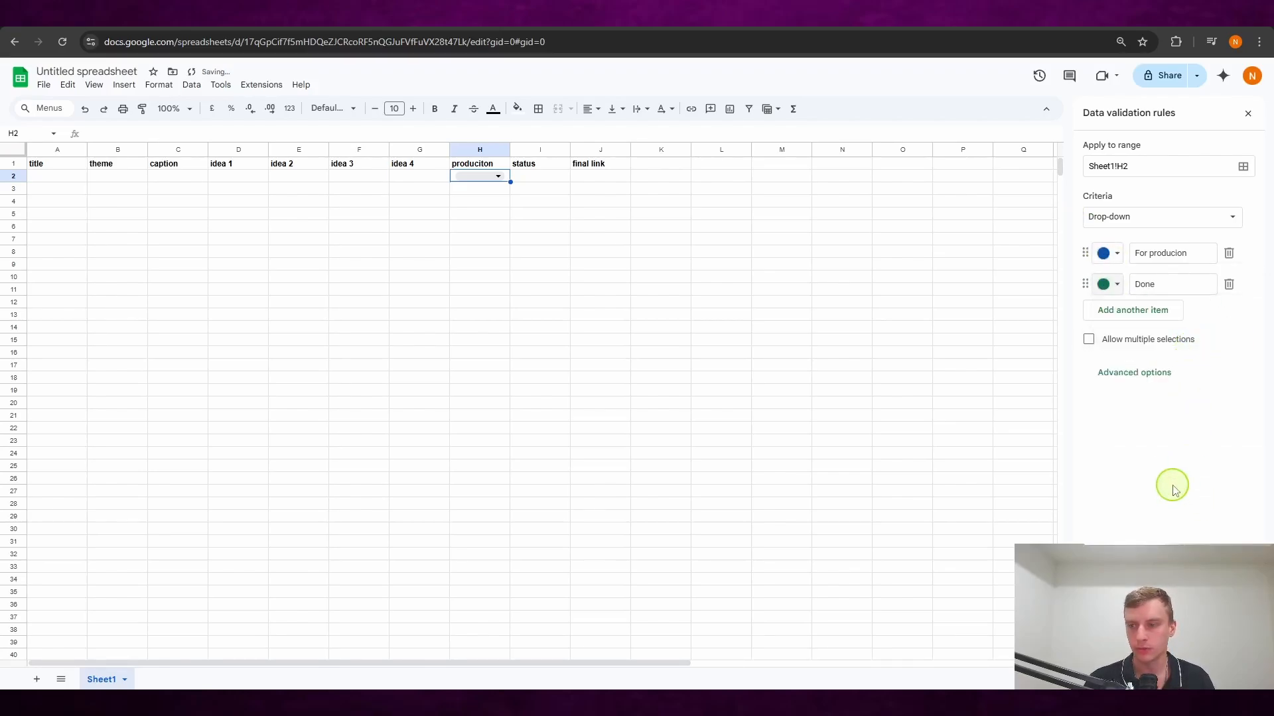
- Extend the drop-down rule to the range H2:H10, save it, and check the option list in cell H2
{"action": "left_click", "coordinate": [1245, 167]}
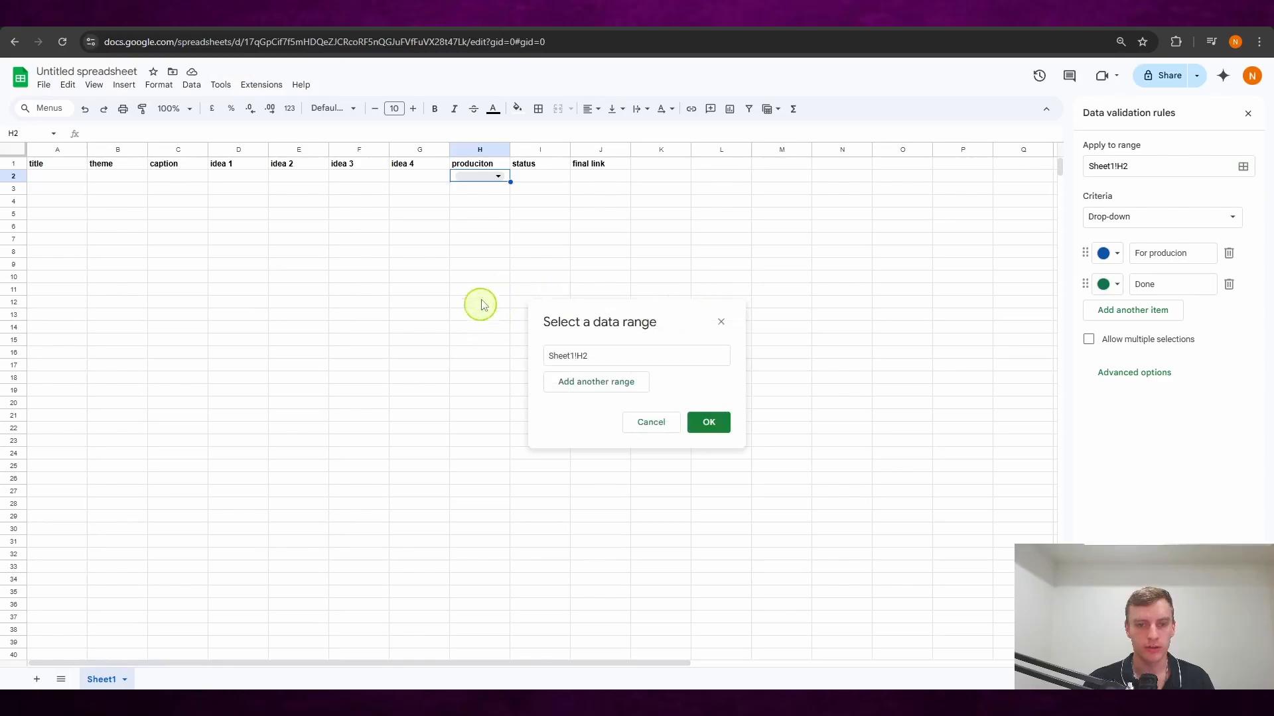
{"action": "left_click", "coordinate": [490, 276], "text": "shift"}
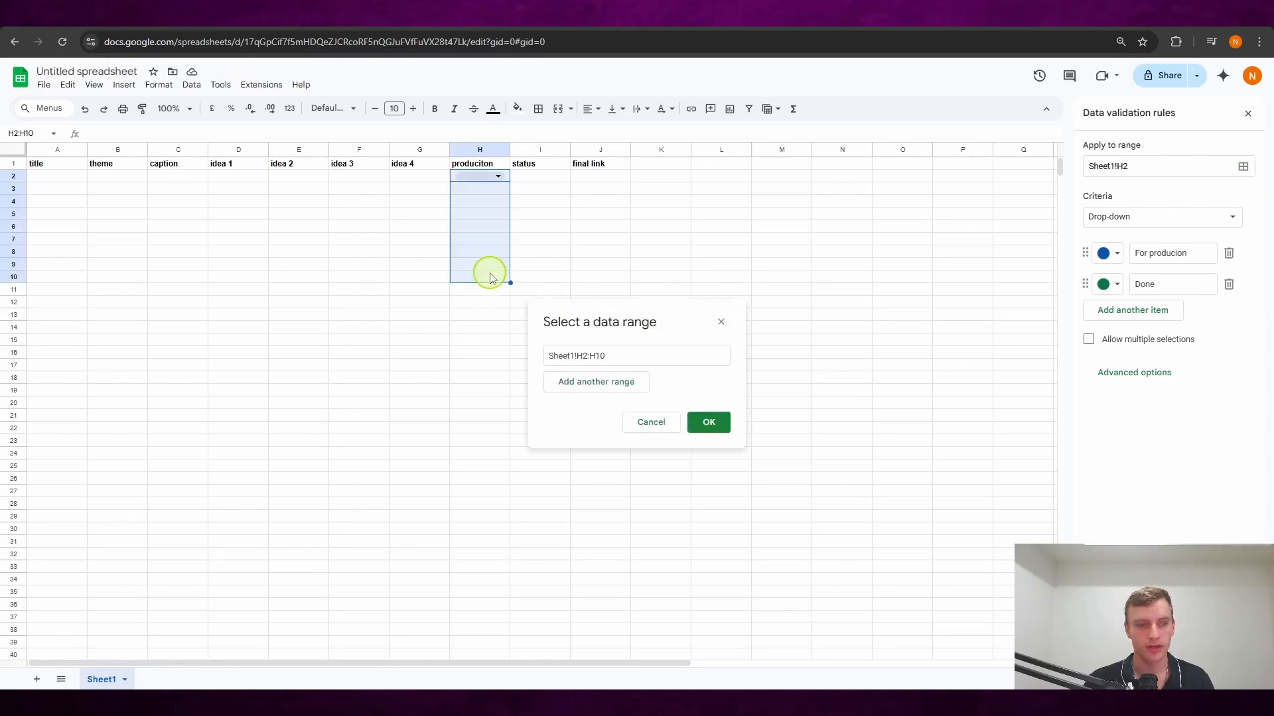
{"action": "left_click", "coordinate": [708, 422]}
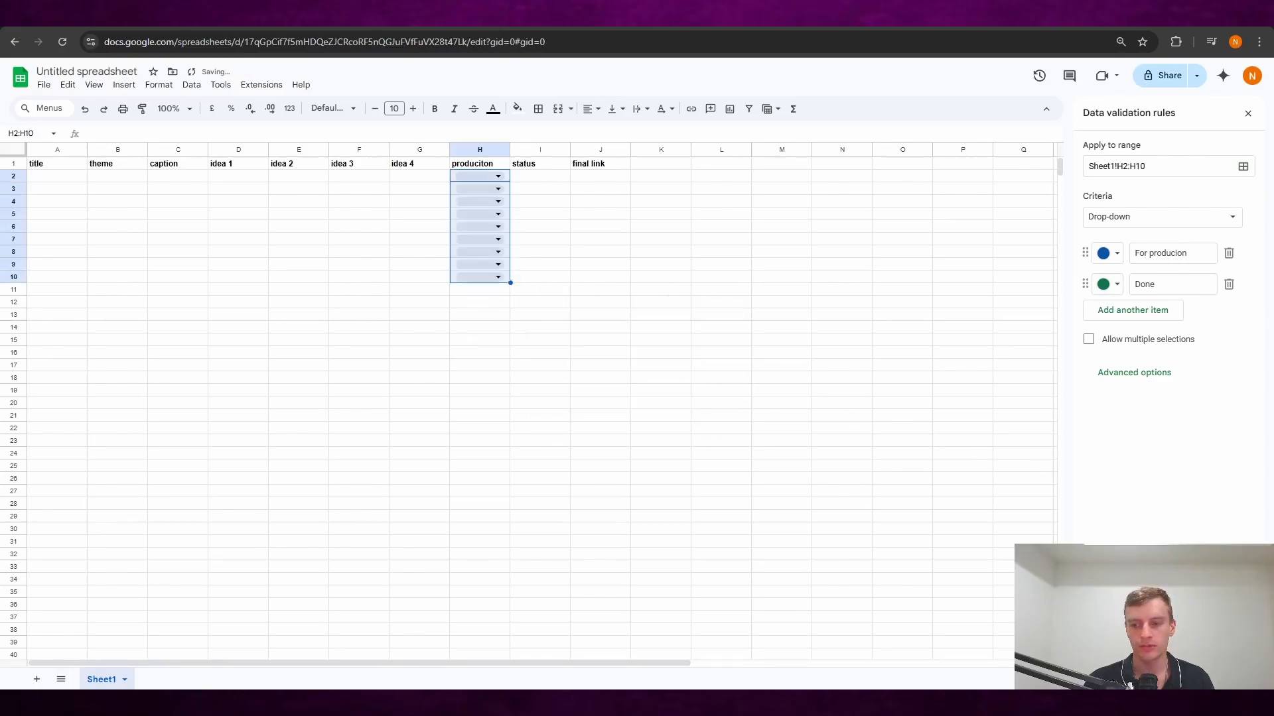
{"action": "left_click", "coordinate": [1224, 654]}
{"action": "left_click", "coordinate": [492, 177]}
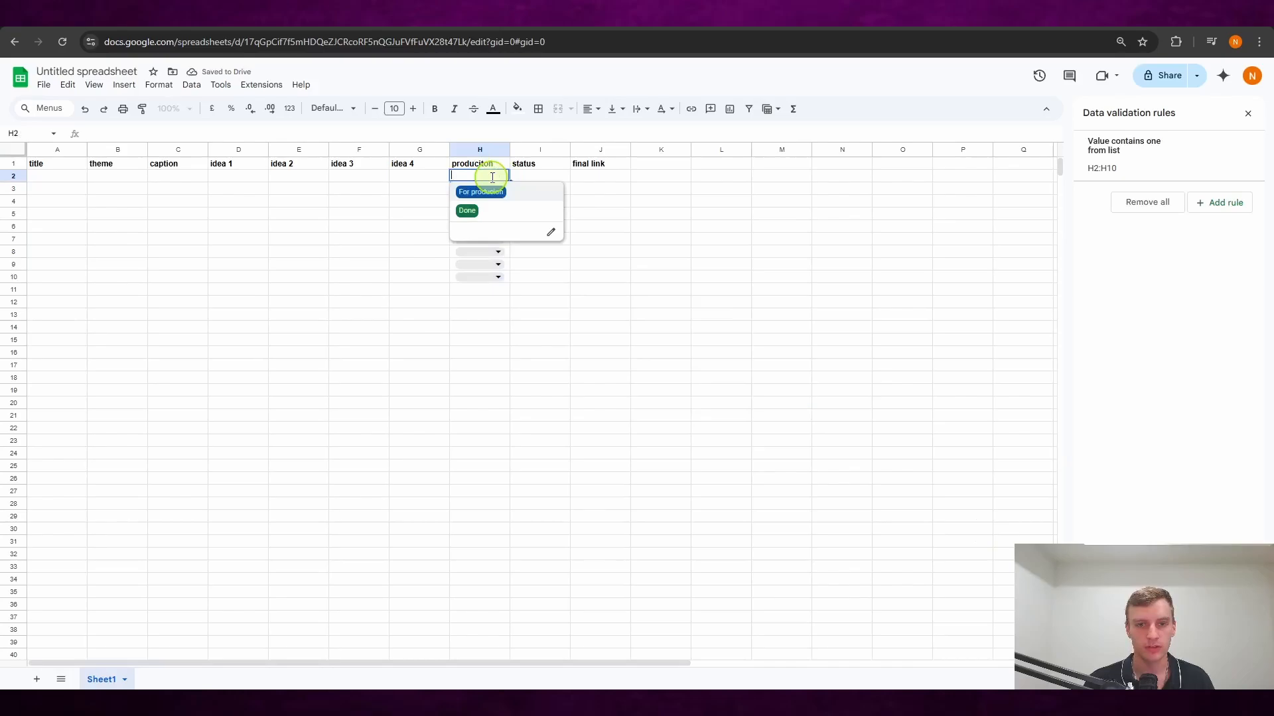
- Add a drop-down to cell I2 under "status" with the options "Pending", "for publishing" and "published"
{"action": "left_click", "coordinate": [557, 176]}
{"action": "right_click", "coordinate": [557, 176]}
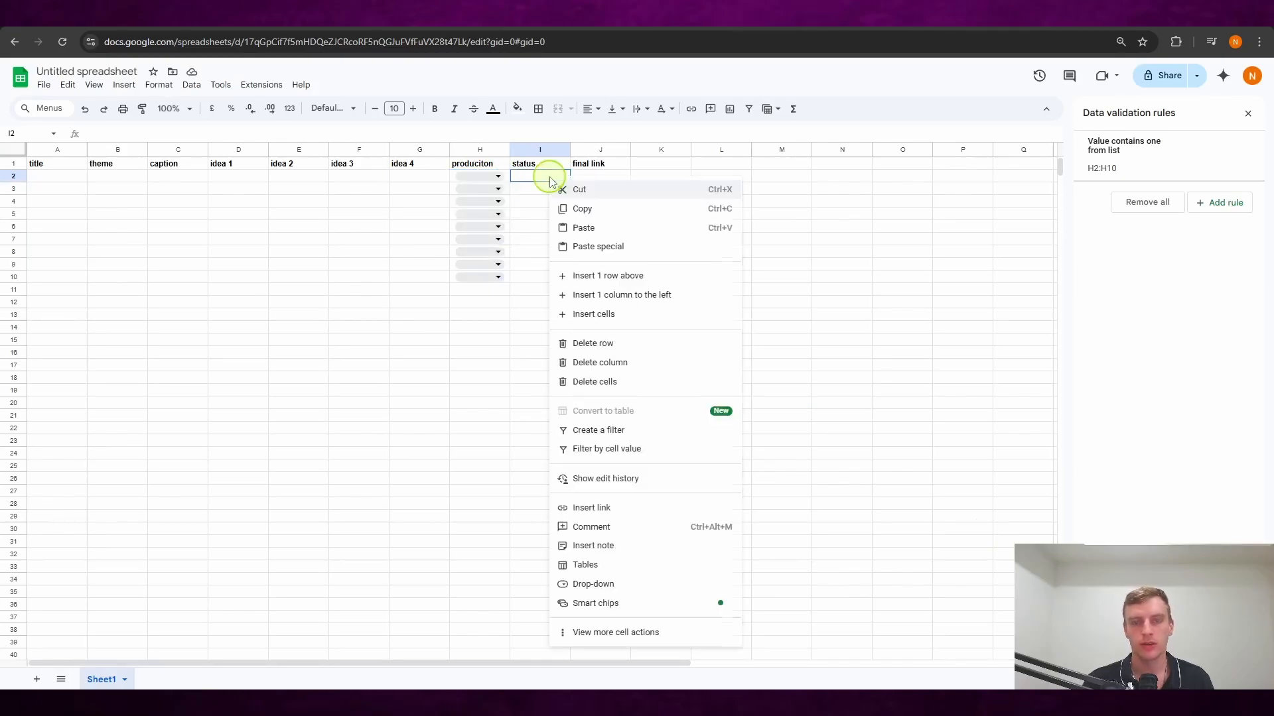
{"action": "left_click", "coordinate": [613, 586]}
{"action": "left_click", "coordinate": [1127, 309]}
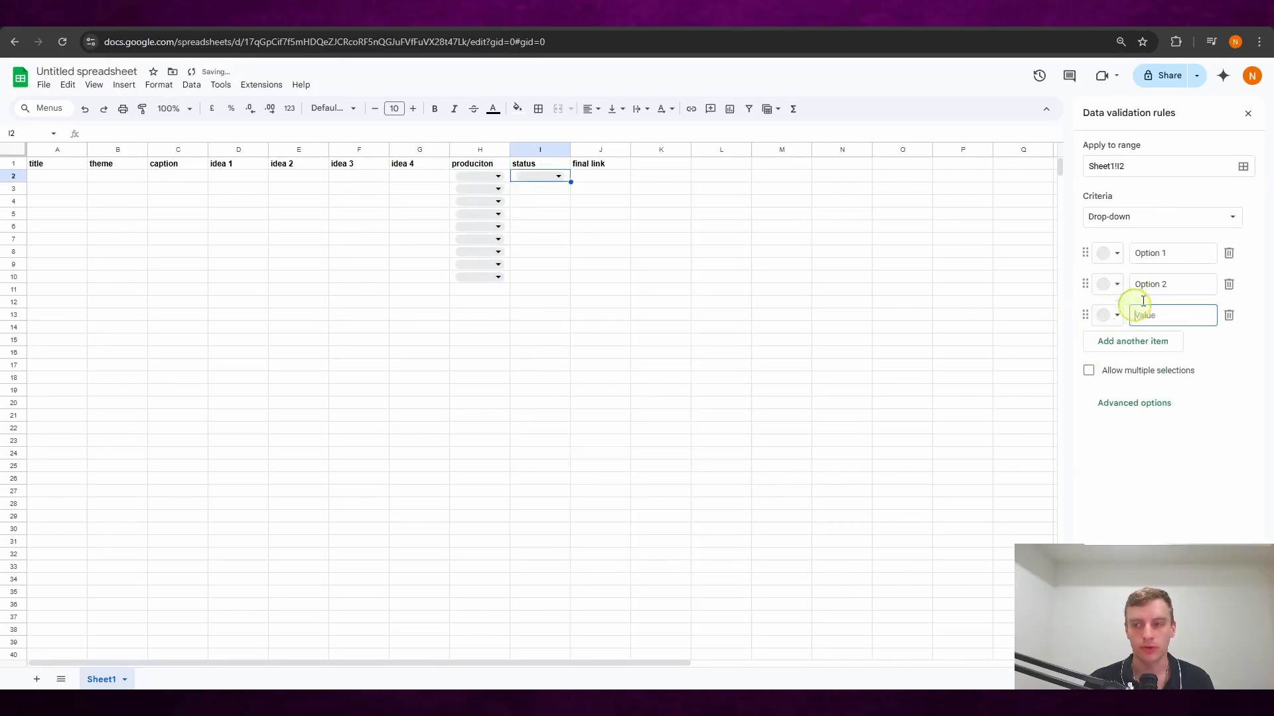
{"action": "left_click", "coordinate": [1172, 253]}
{"action": "type", "text": "F"}
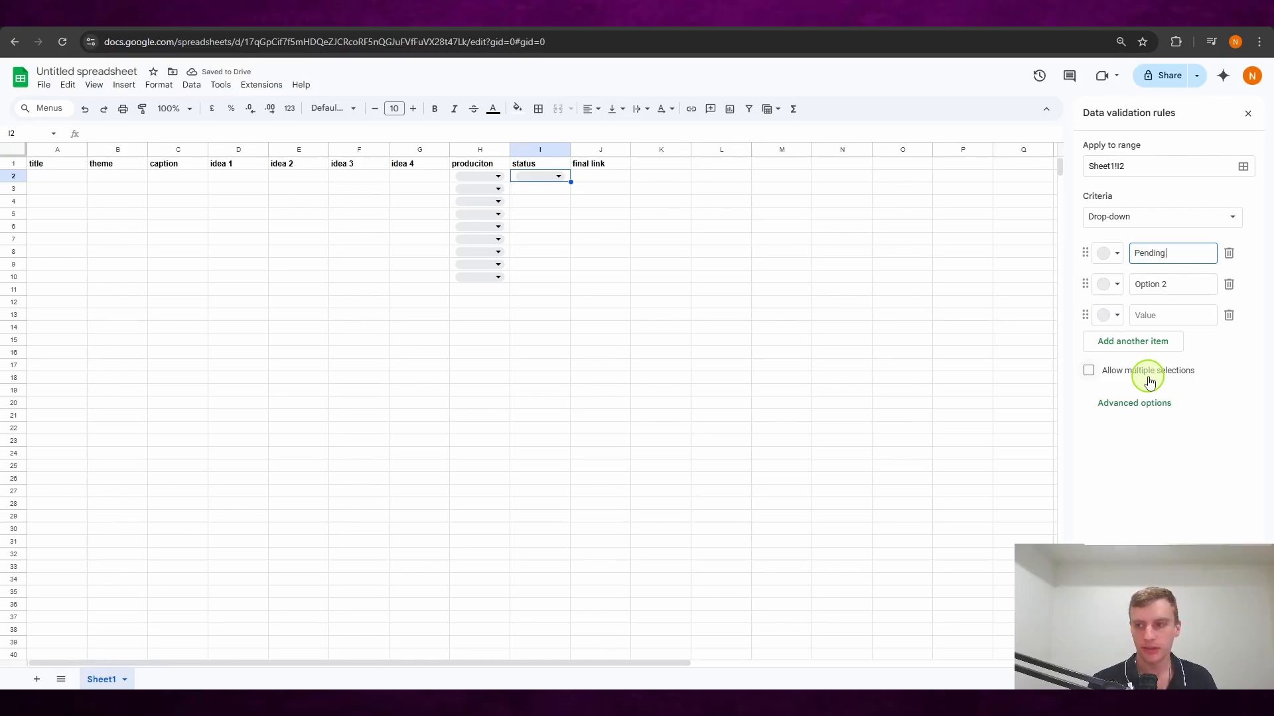
{"action": "key", "text": "Tab"}
{"action": "type", "text": "f"}
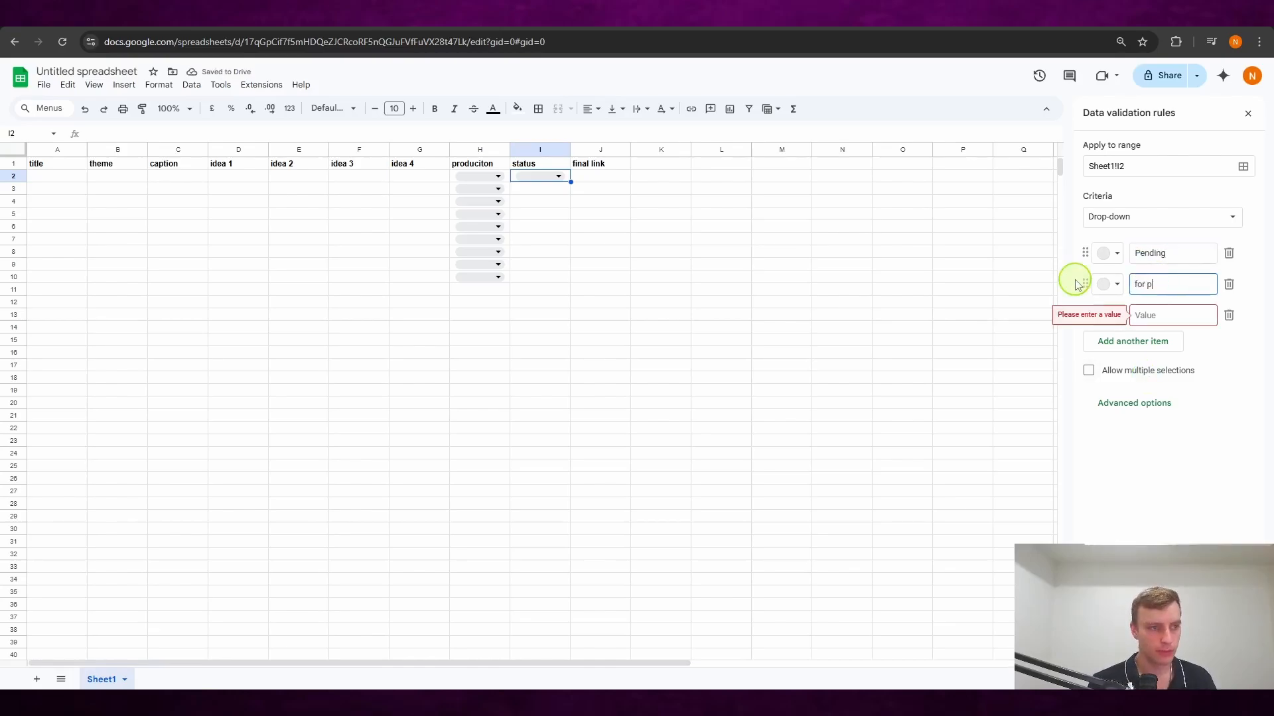
{"action": "type", "text": "or publish"}
{"action": "key", "text": "Tab"}
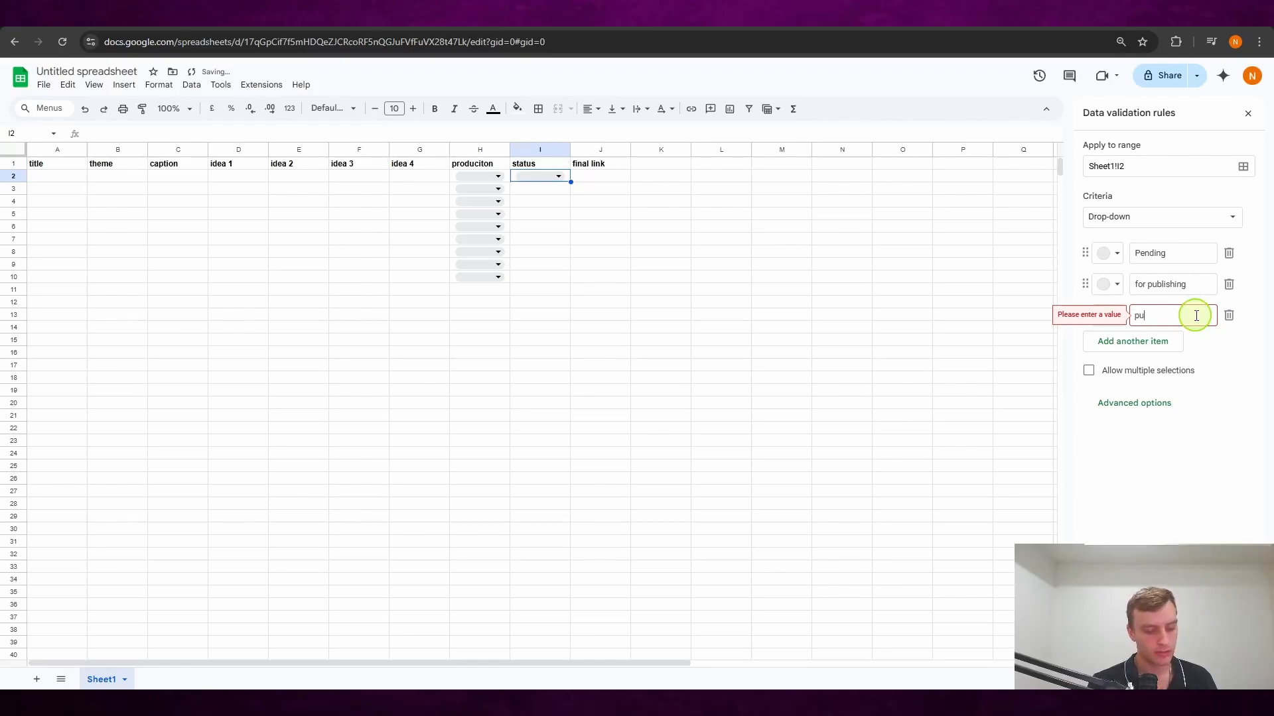
{"action": "type", "text": "published"}
- Extend the status drop-down rule to the range I2:I10
{"action": "left_click", "coordinate": [1242, 166]}
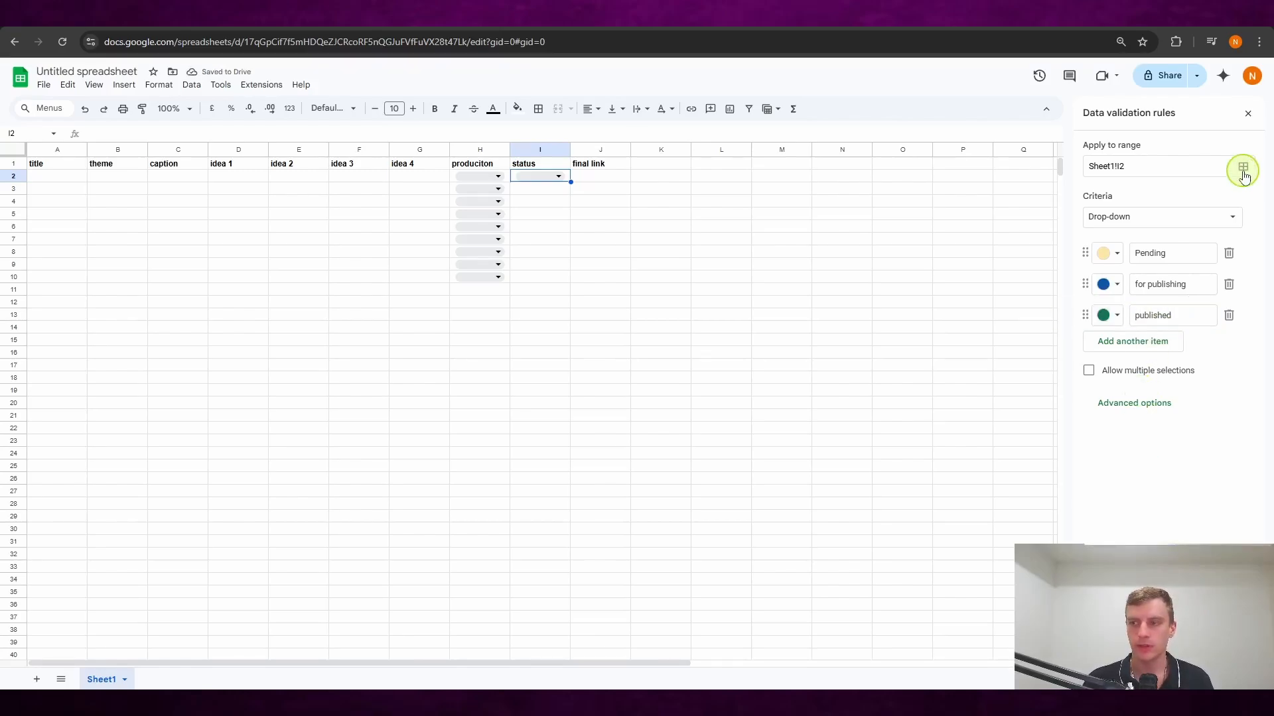
{"action": "left_click_drag", "start_coordinate": [541, 176], "coordinate": [549, 276]}
{"action": "left_click", "coordinate": [708, 422]}
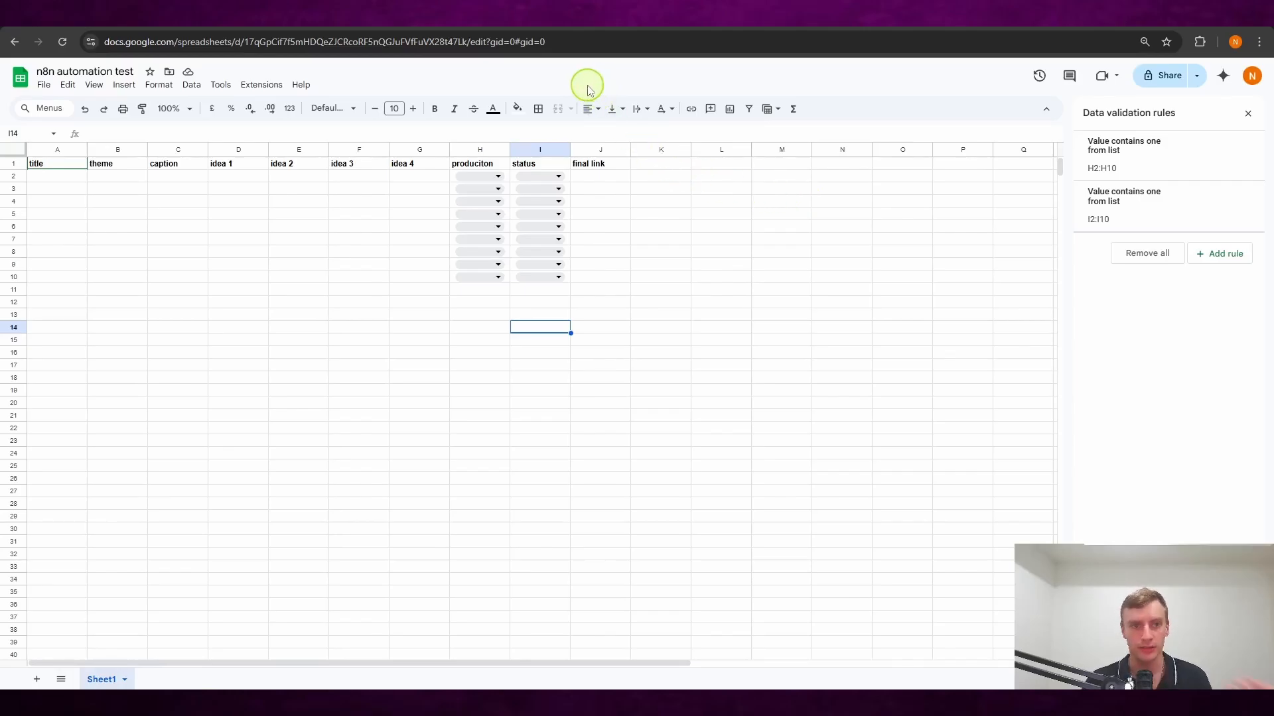
- Copy the video-idea prompt from the Automation Academy AI page and paste it into a new ChatGPT chat
{"action": "left_click", "coordinate": [576, 15]}
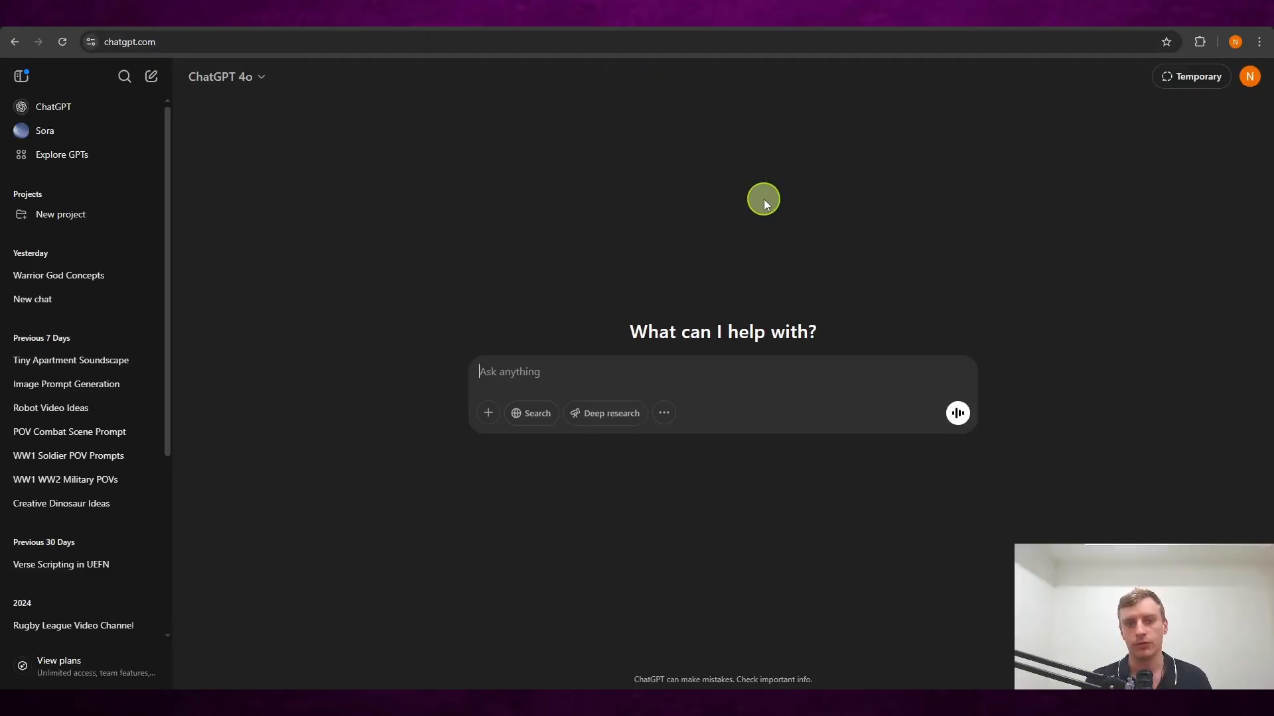
{"action": "left_click", "coordinate": [684, 15]}
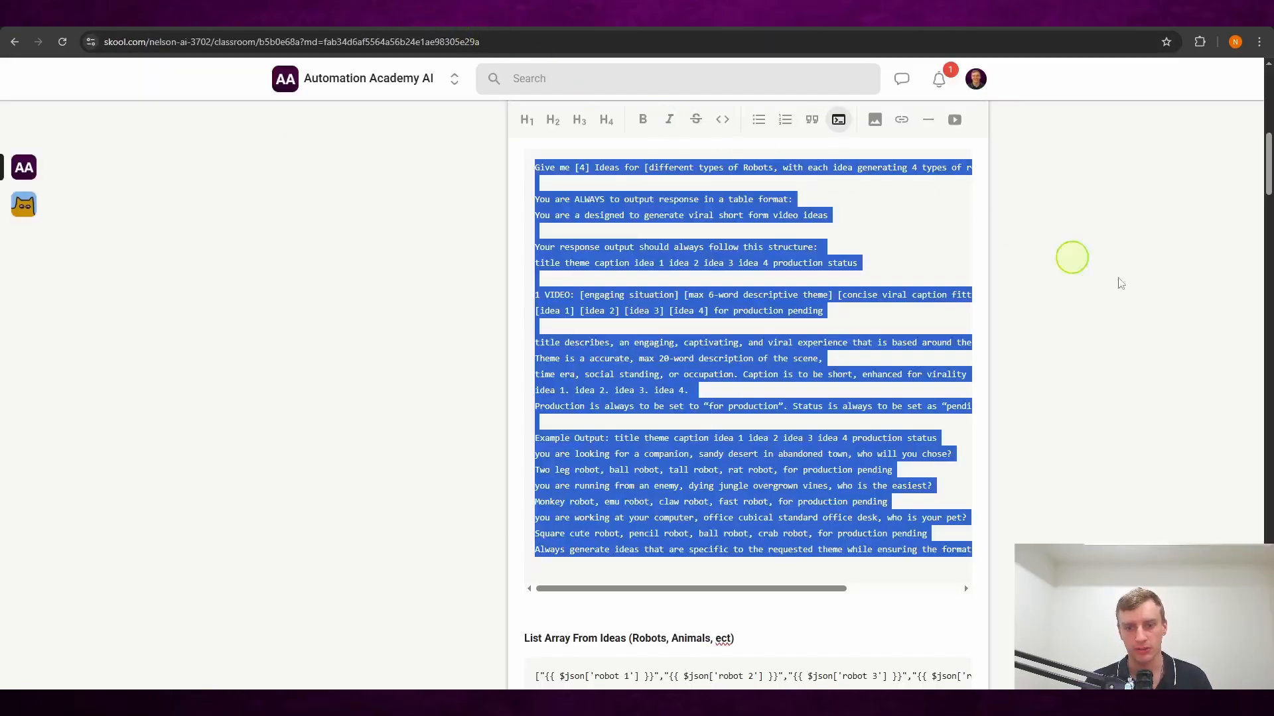
{"action": "left_click", "coordinate": [1178, 308]}
{"action": "left_click_drag", "start_coordinate": [811, 591], "coordinate": [780, 560]}
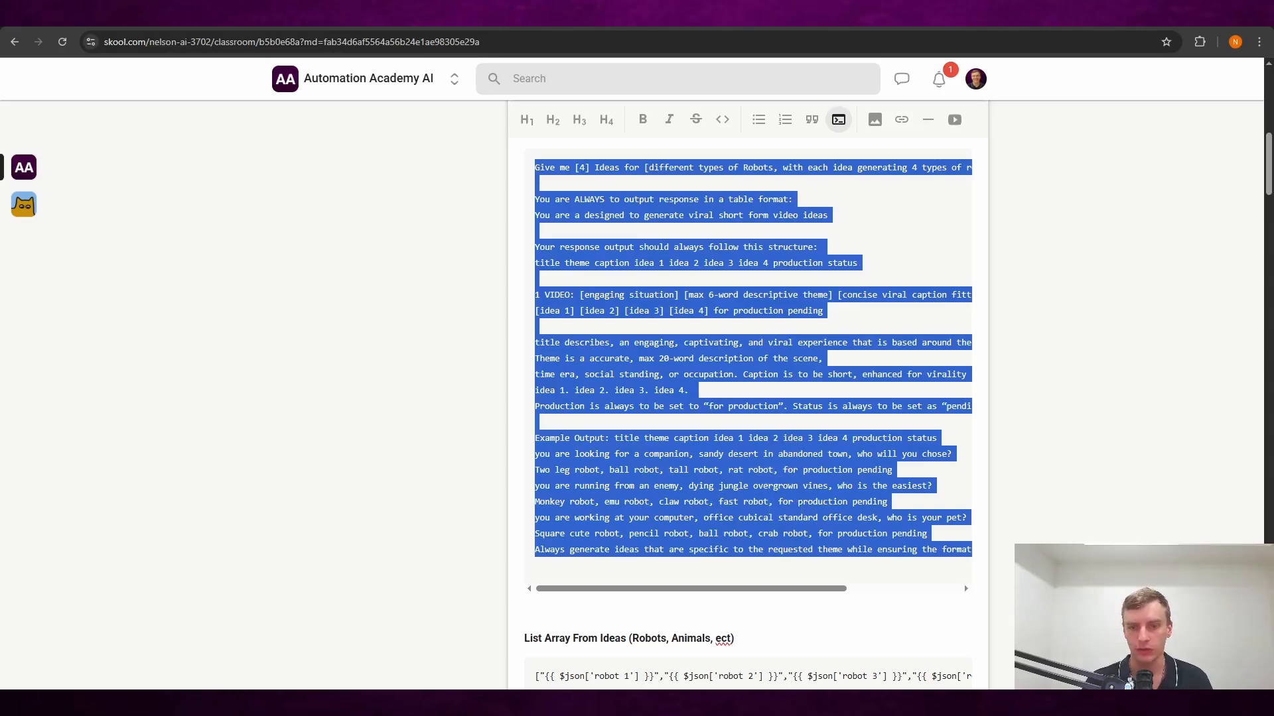
{"action": "left_click", "coordinate": [756, 14]}
{"action": "key", "text": "ctrl+v"}
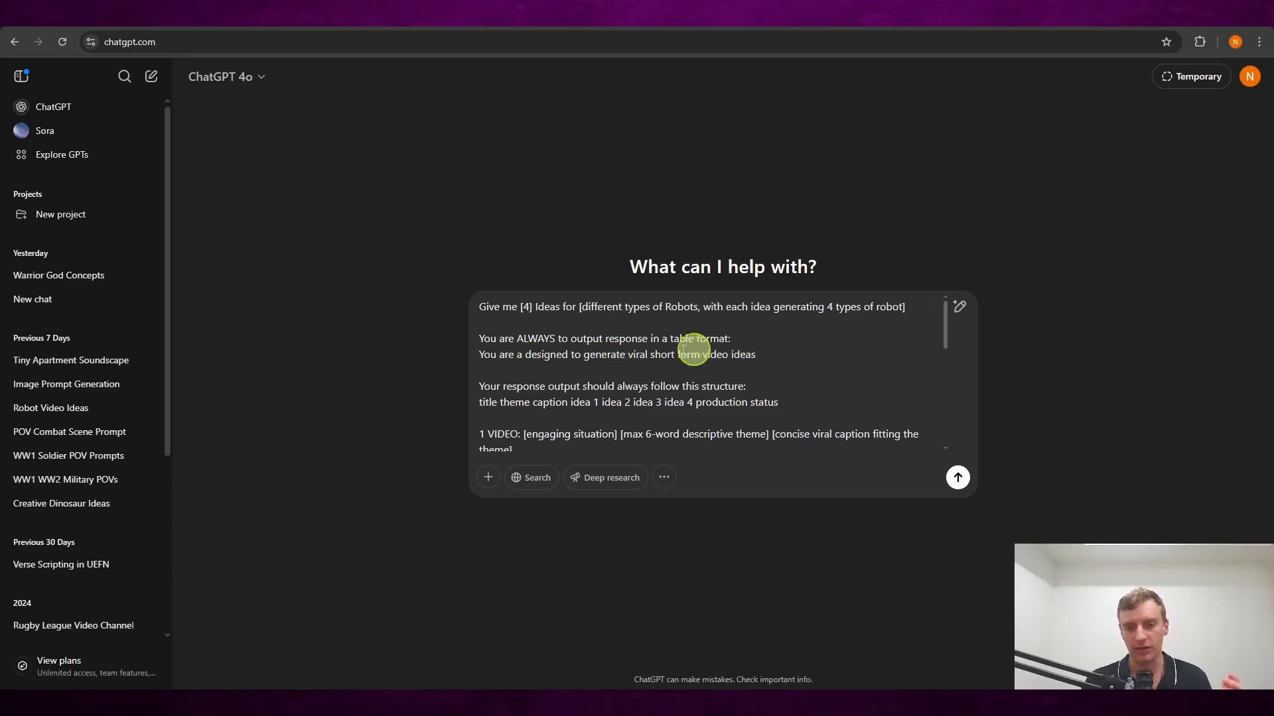
- Review the pasted prompt, set its topic to "warriors" with 4 types of "giants" per idea, and send it
{"action": "scroll", "coordinate": [597, 348], "scroll_direction": "down", "scroll_amount": 1}
{"action": "left_click", "coordinate": [677, 15]}
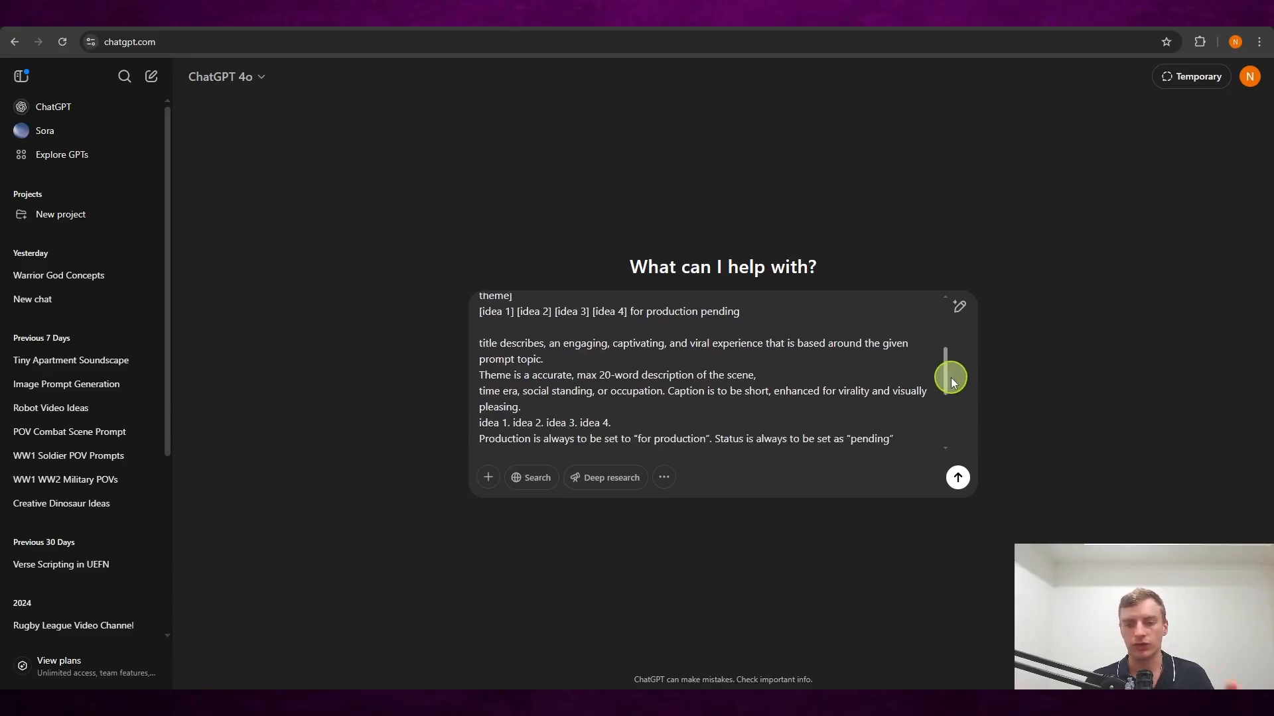
{"action": "left_click_drag", "start_coordinate": [951, 379], "coordinate": [951, 329]}
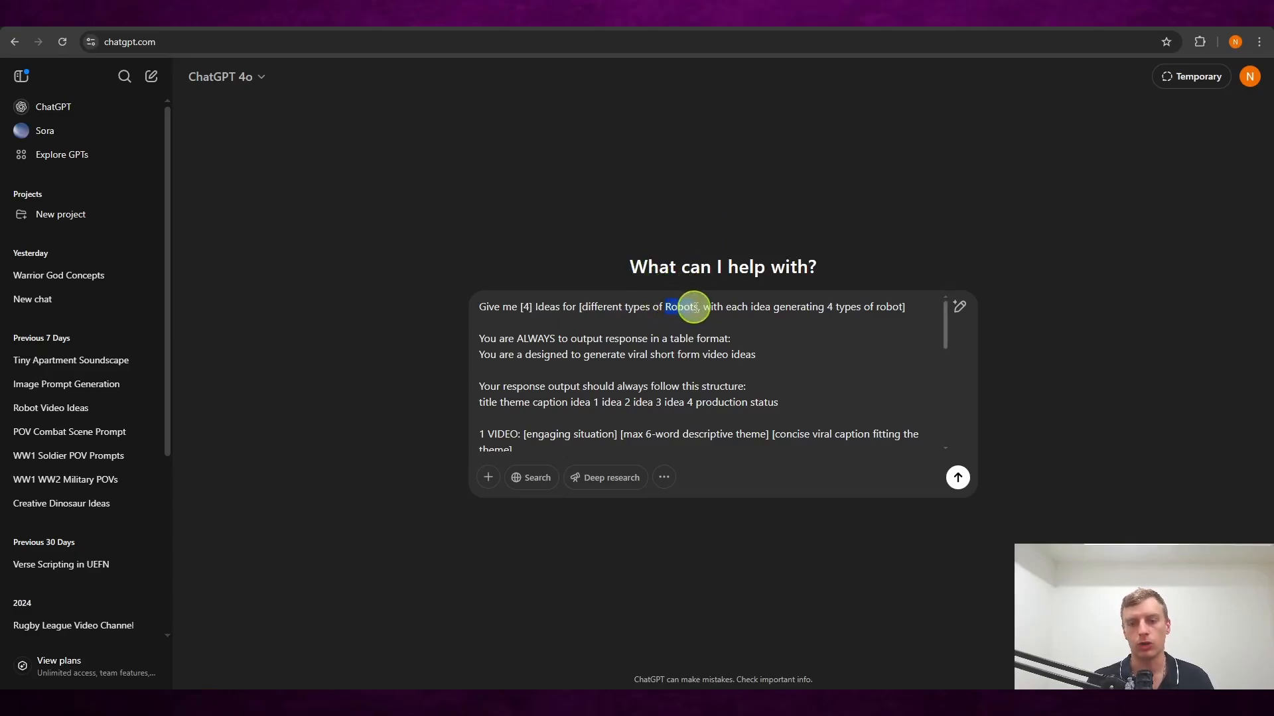
{"action": "double_click", "coordinate": [684, 306]}
{"action": "type", "text": "warriors"}
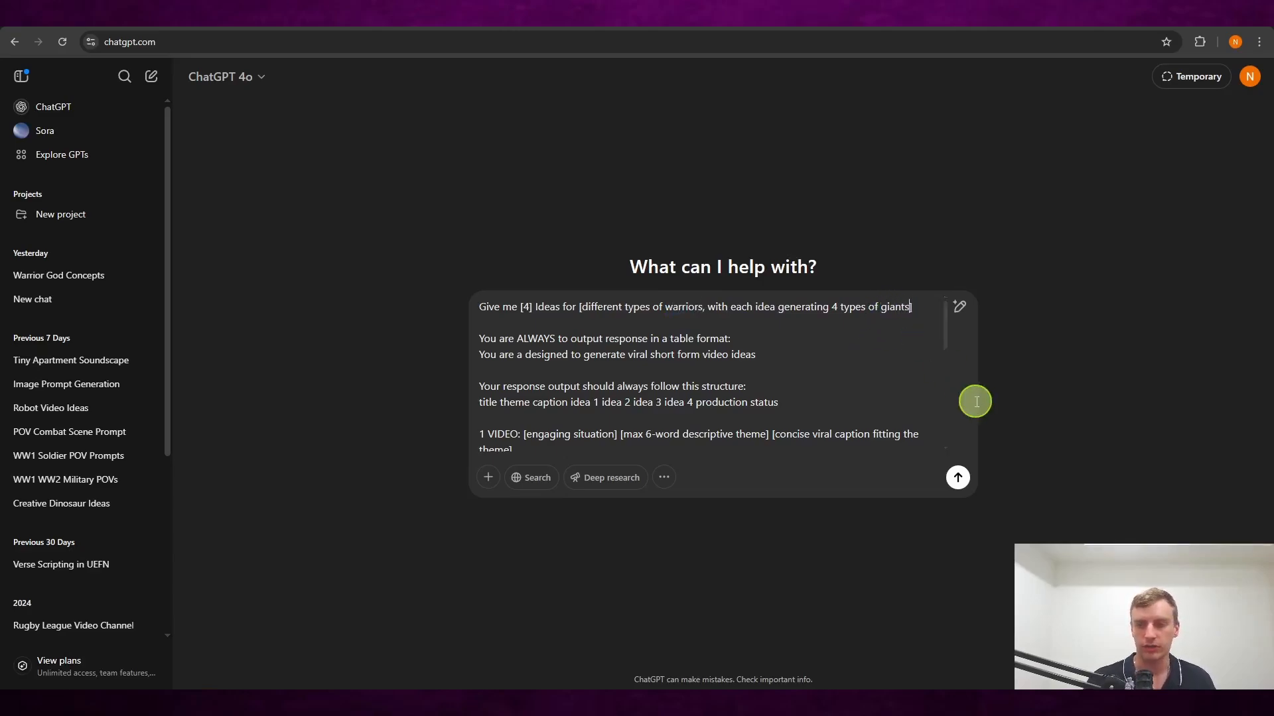
{"action": "left_click", "coordinate": [958, 478]}
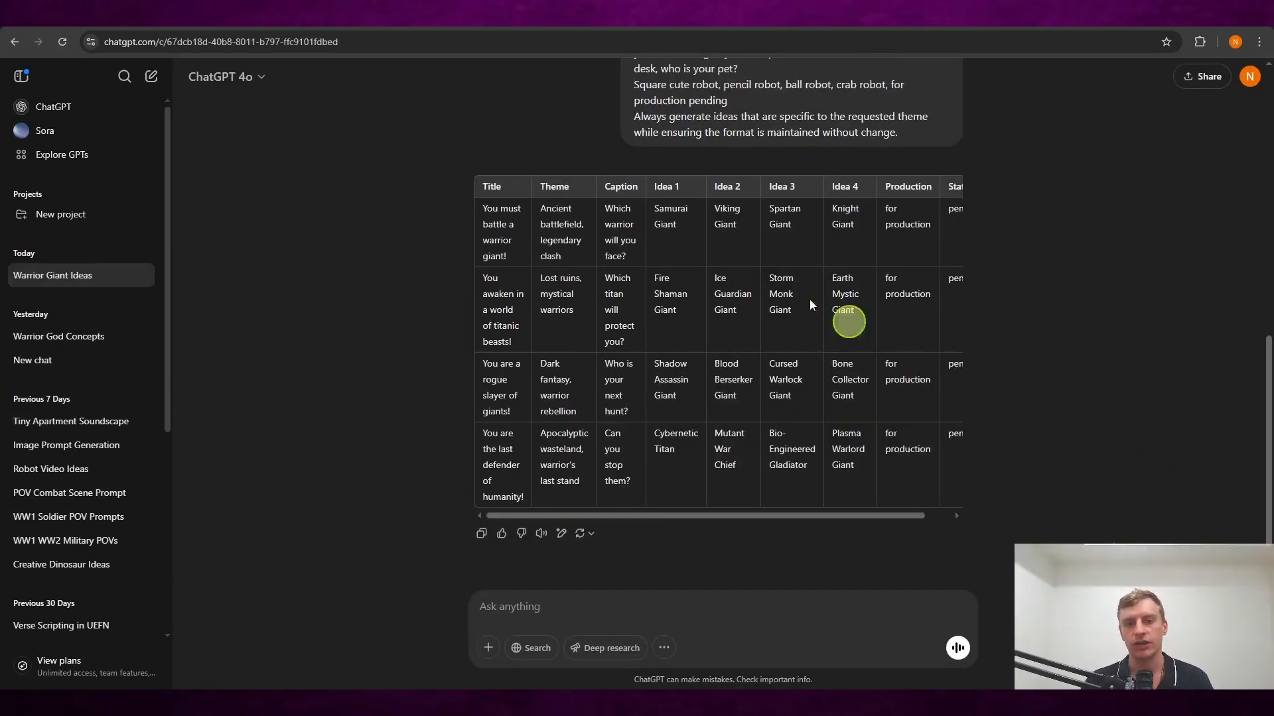
- Copy the four generated idea rows without the header and paste them into the Google Sheet starting at cell A2
{"action": "left_click_drag", "start_coordinate": [480, 207], "coordinate": [1039, 469]}
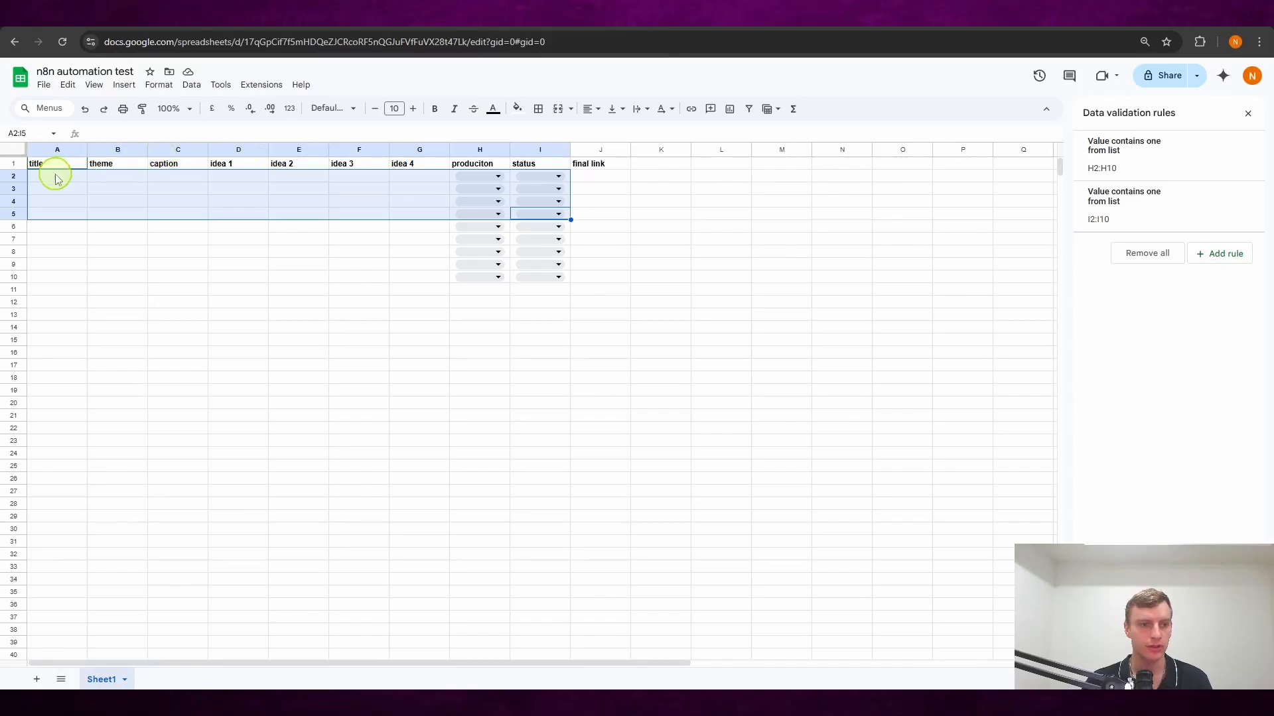
{"action": "left_click", "coordinate": [56, 177]}
{"action": "key", "text": "ctrl+v"}
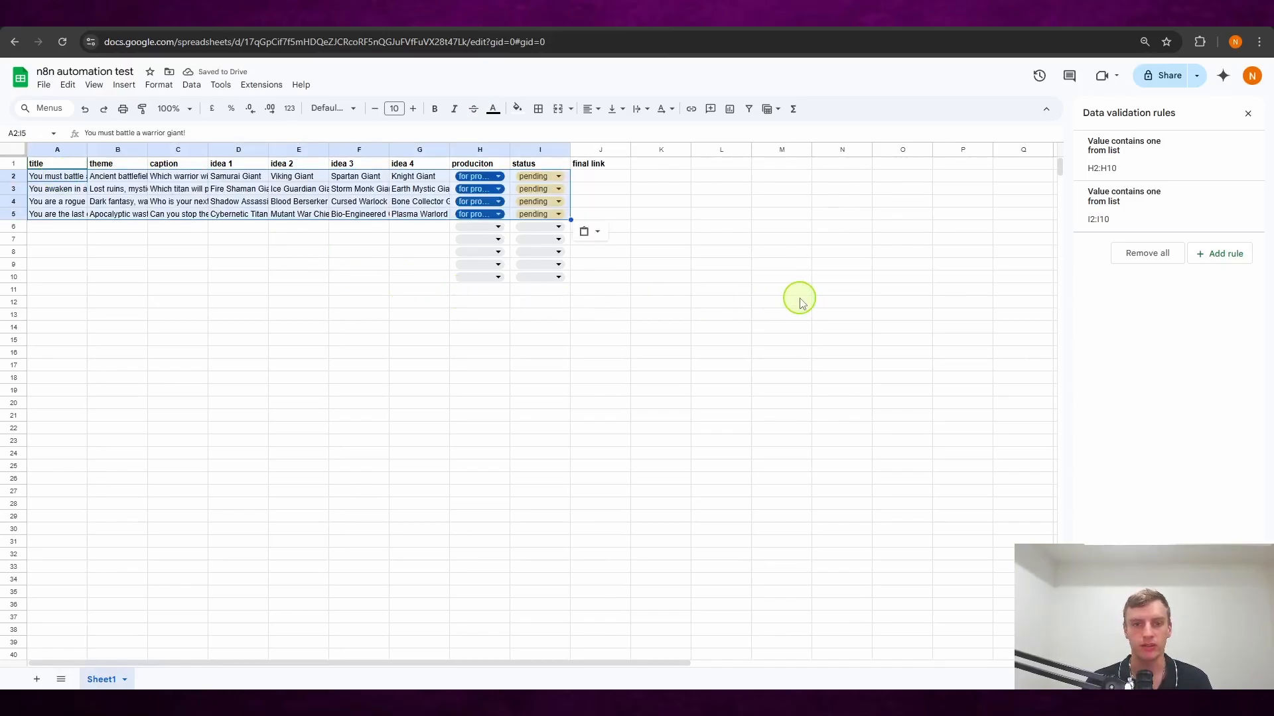
- Check the production drop-down options in cell H2 and review the status drop-down rule for I2:I10
{"action": "left_click", "coordinate": [756, 262]}
{"action": "left_click", "coordinate": [504, 176]}
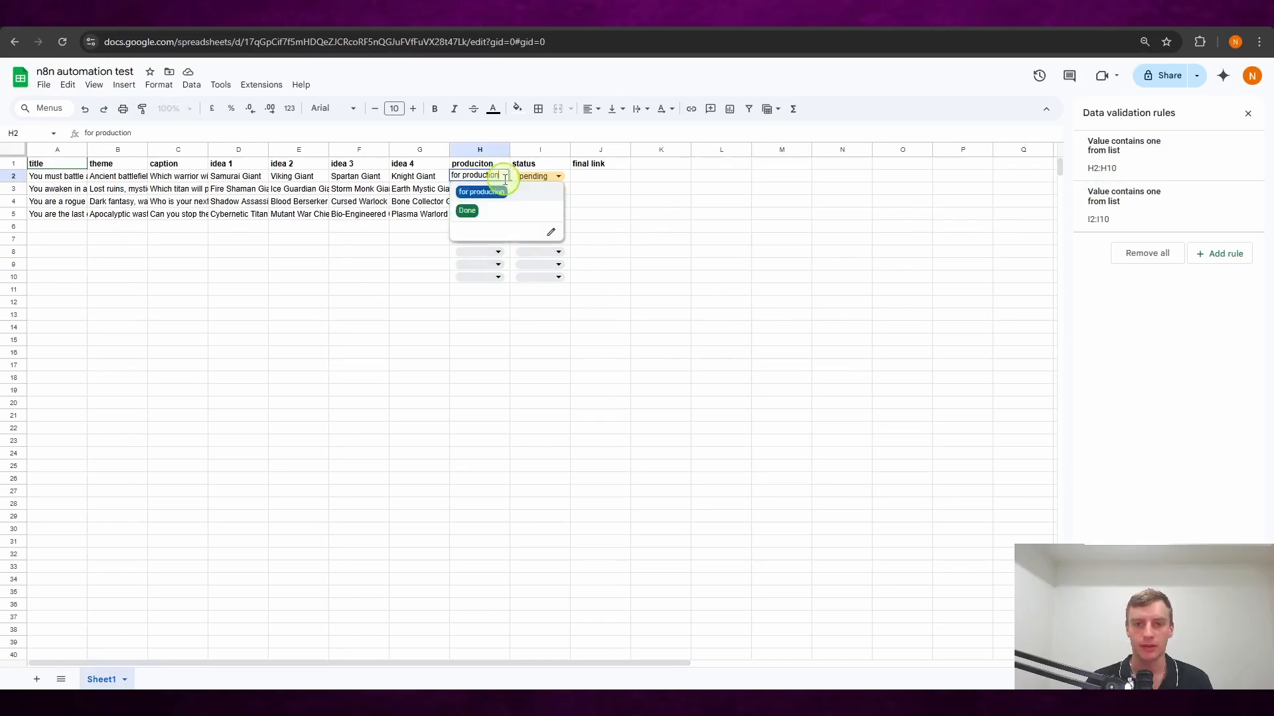
{"action": "left_click", "coordinate": [705, 202]}
{"action": "key", "text": "ctrl+z"}
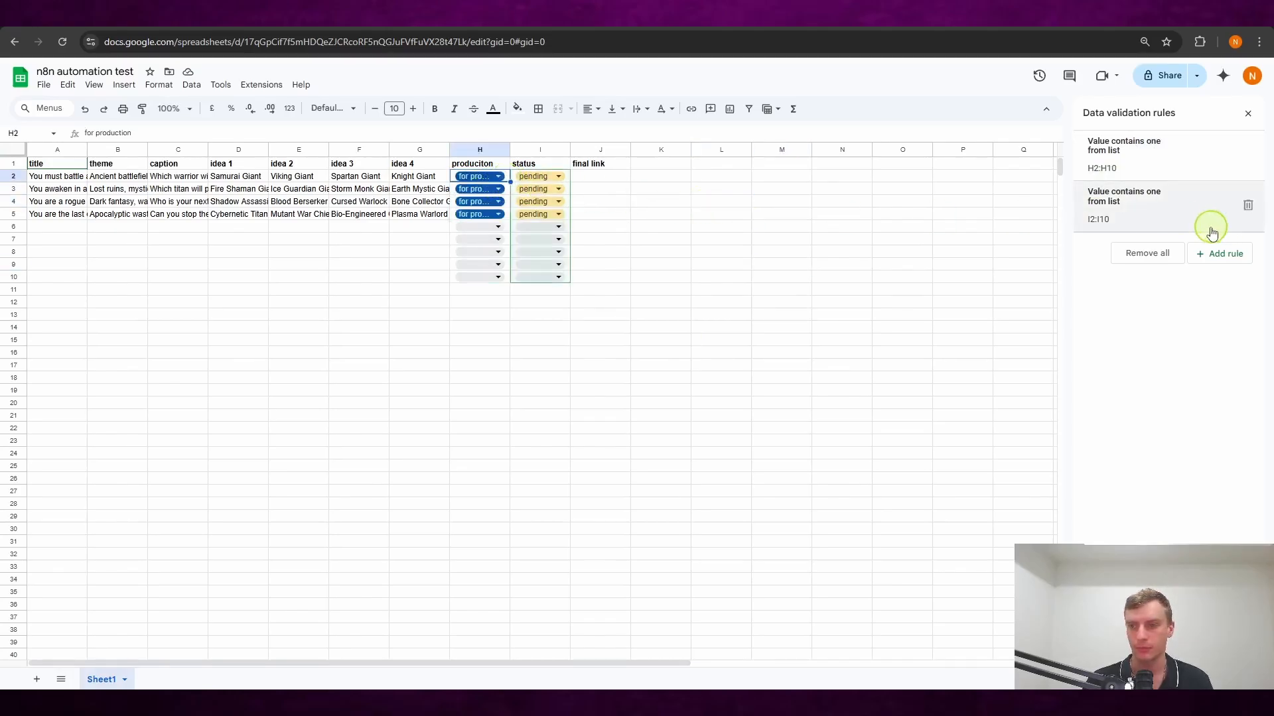
{"action": "left_click", "coordinate": [1160, 219]}
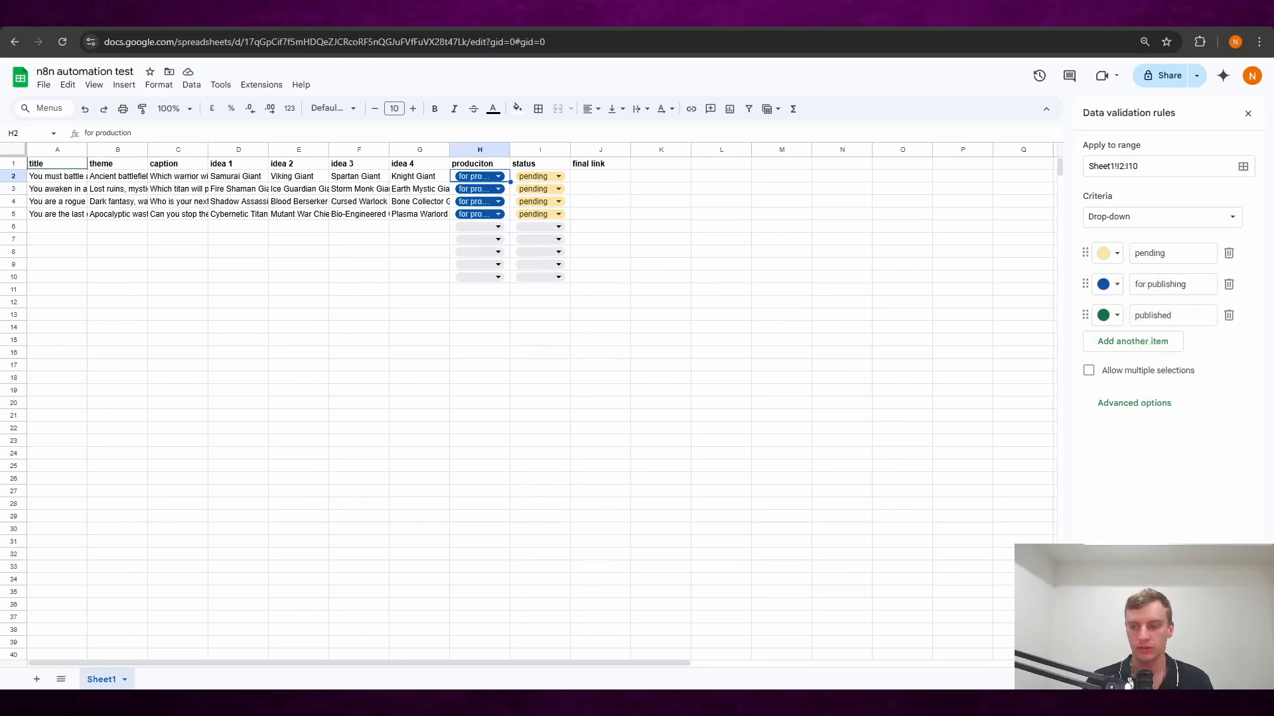
{"action": "left_click", "coordinate": [1229, 646]}
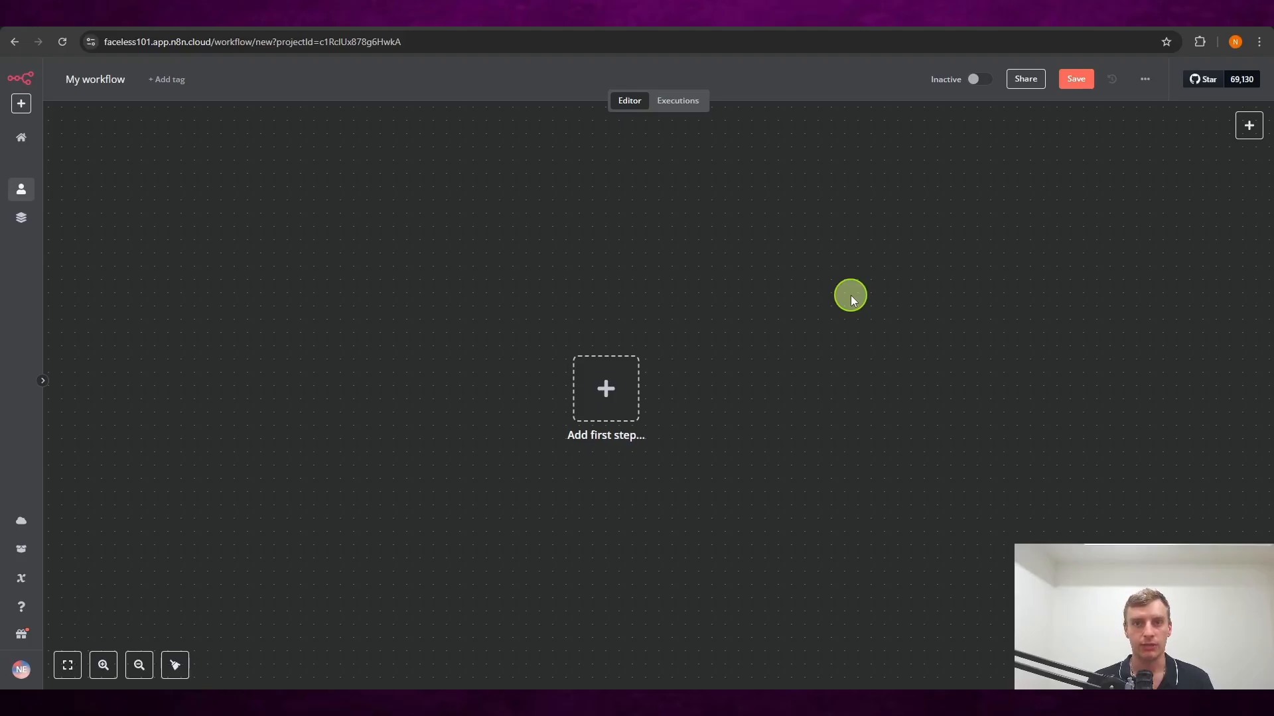
- Add a manual trigger as the first step of the new n8n workflow
{"action": "left_click", "coordinate": [606, 388]}
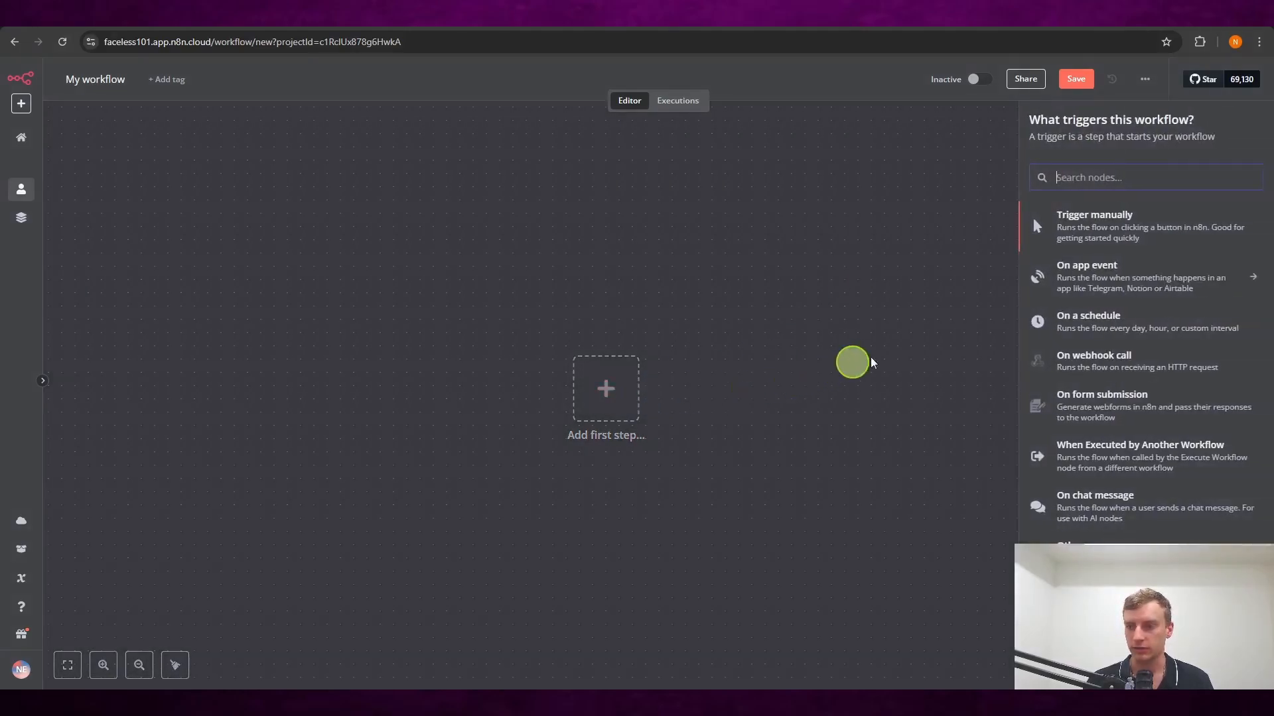
{"action": "left_click", "coordinate": [1120, 227]}
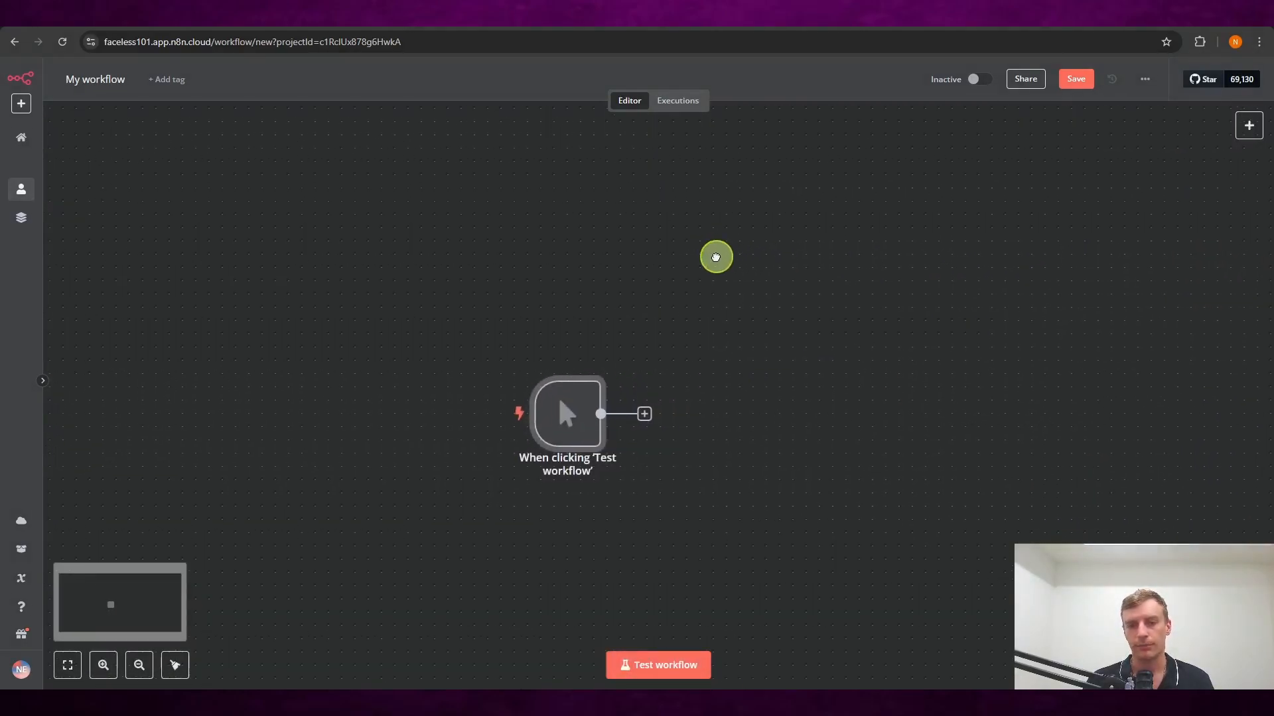
{"action": "right_click", "coordinate": [561, 311]}
{"action": "left_click", "coordinate": [572, 302]}
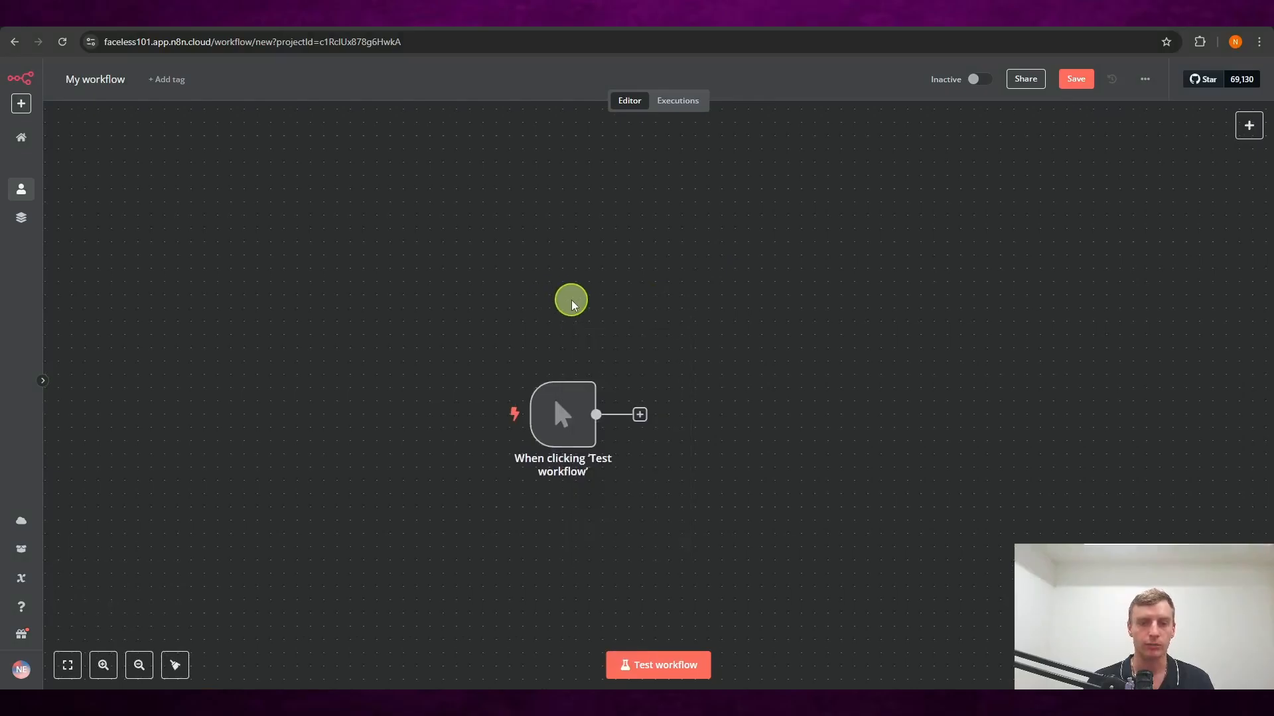
- Add a Schedule Trigger node with its default rule and return to the canvas
{"action": "key", "text": "Tab"}
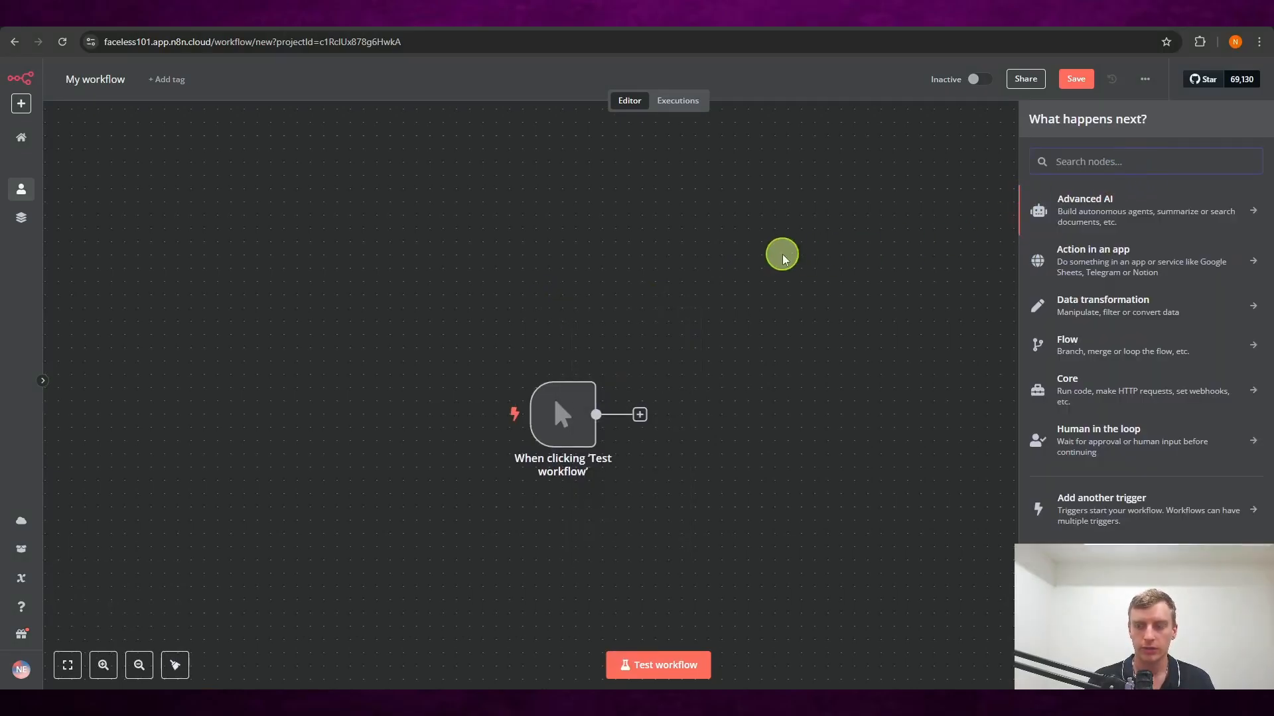
{"action": "type", "text": "sch"}
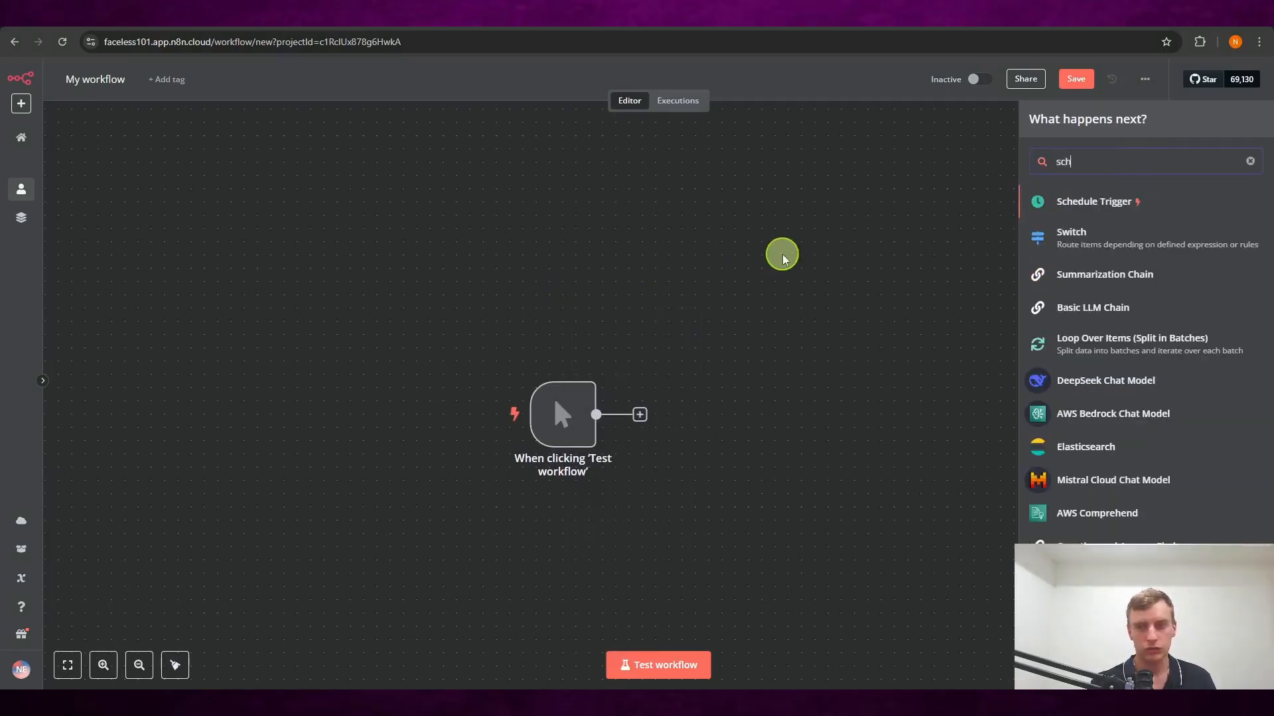
{"action": "left_click", "coordinate": [1157, 198]}
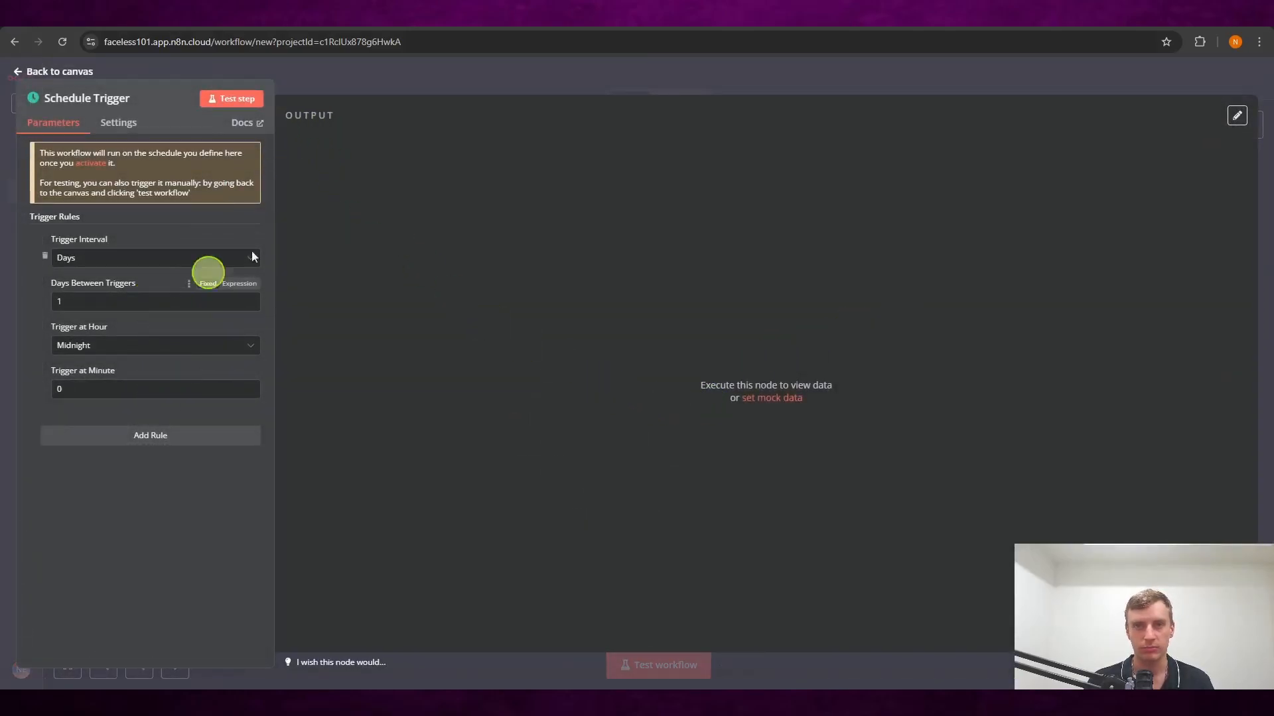
{"action": "left_click", "coordinate": [468, 87]}
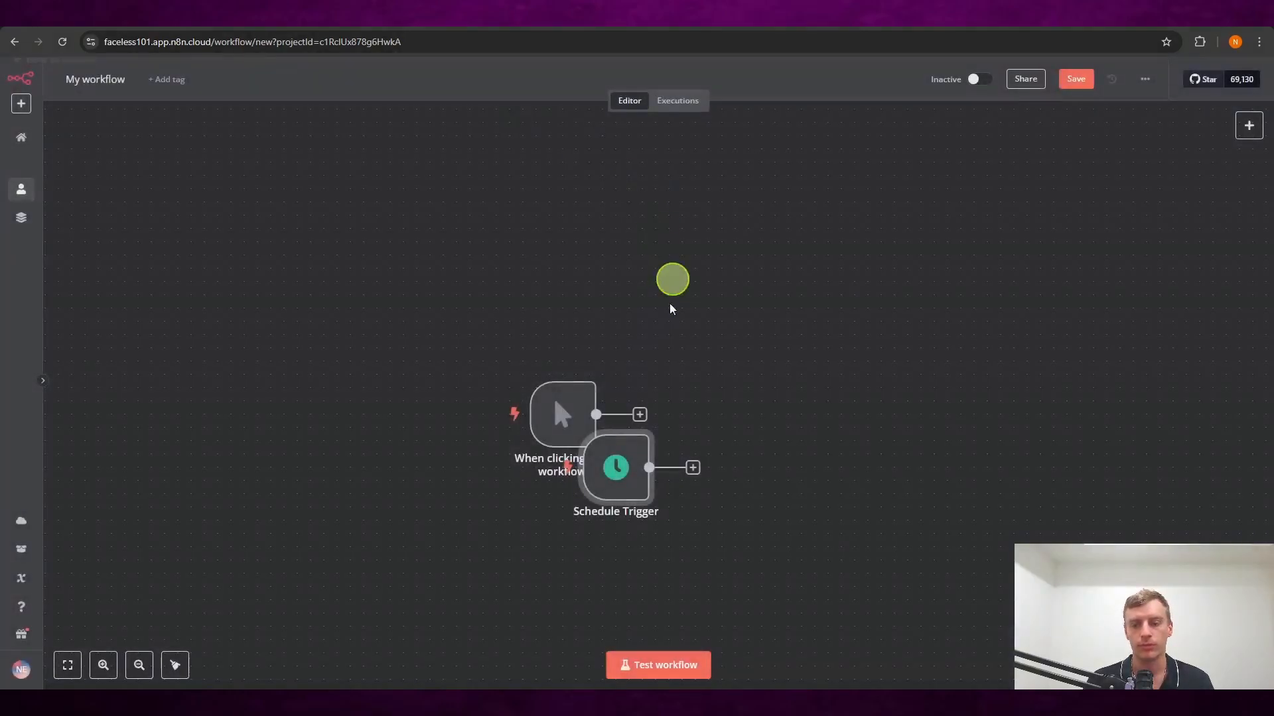
- Add a Google Sheets node with the "Get row(s) in sheet" action to the workflow
{"action": "right_click", "coordinate": [637, 349]}
{"action": "left_click", "coordinate": [650, 419]}
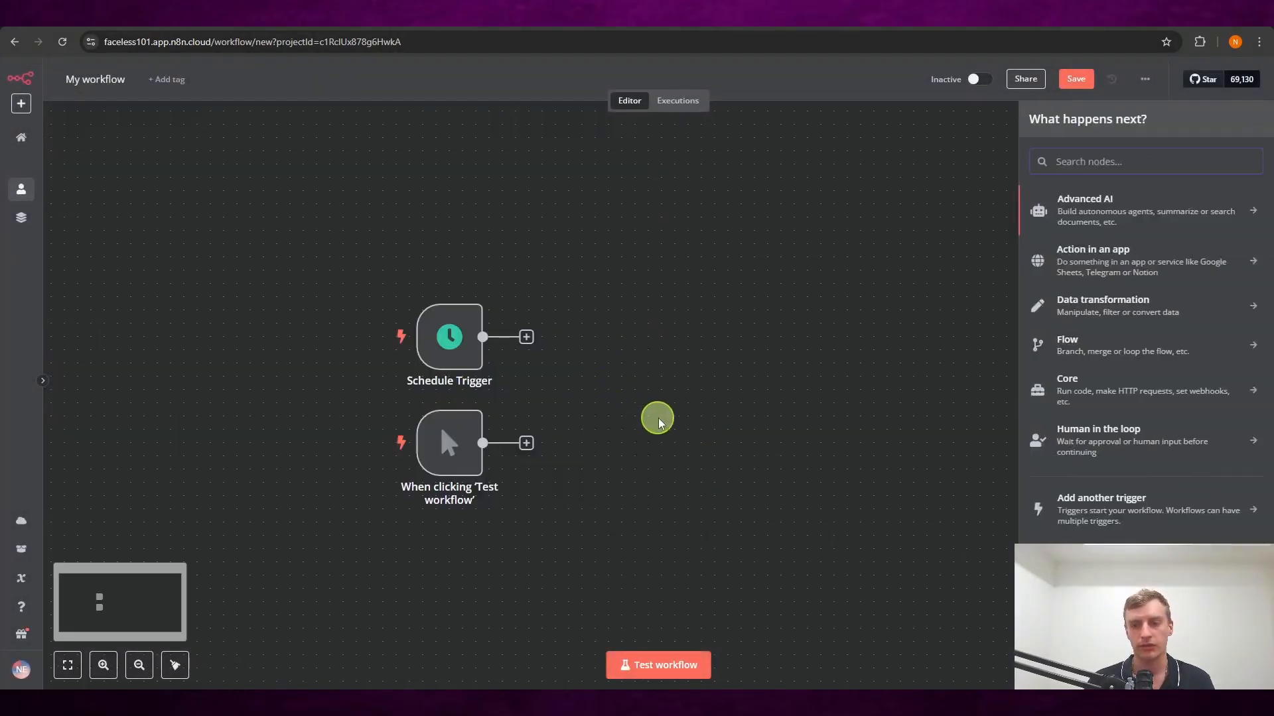
{"action": "type", "text": "goog"}
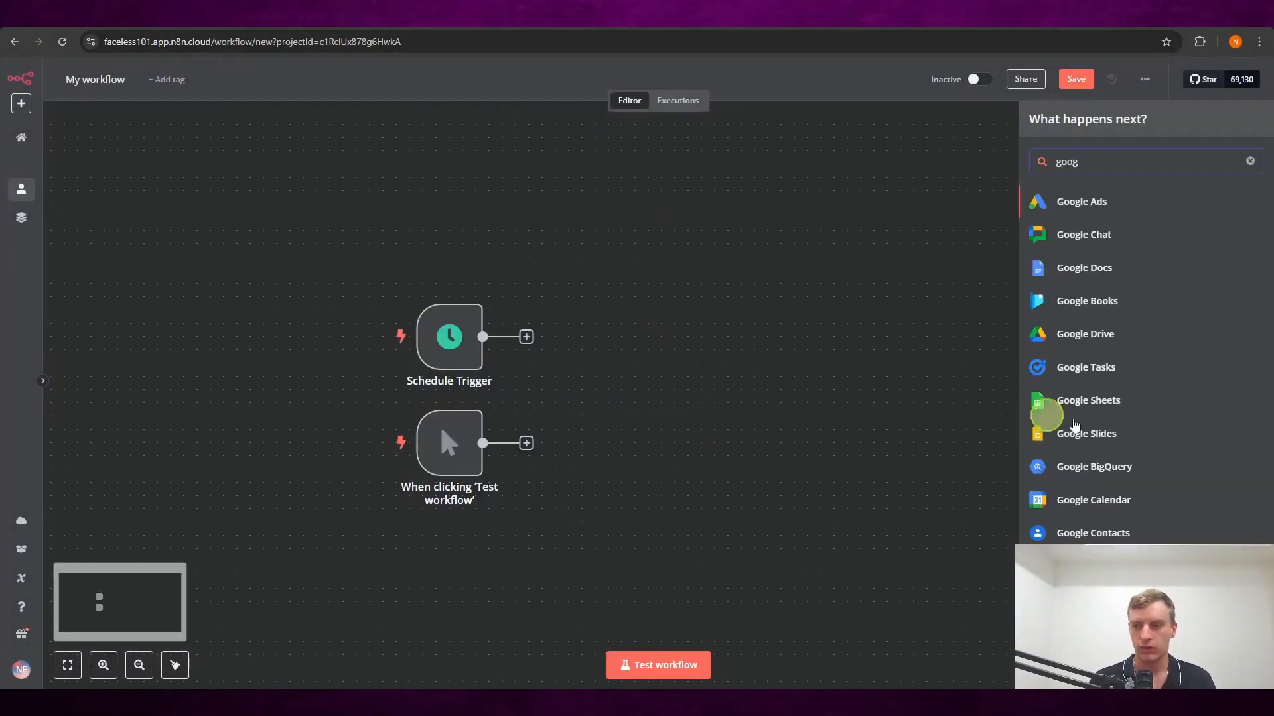
{"action": "left_click", "coordinate": [1097, 408]}
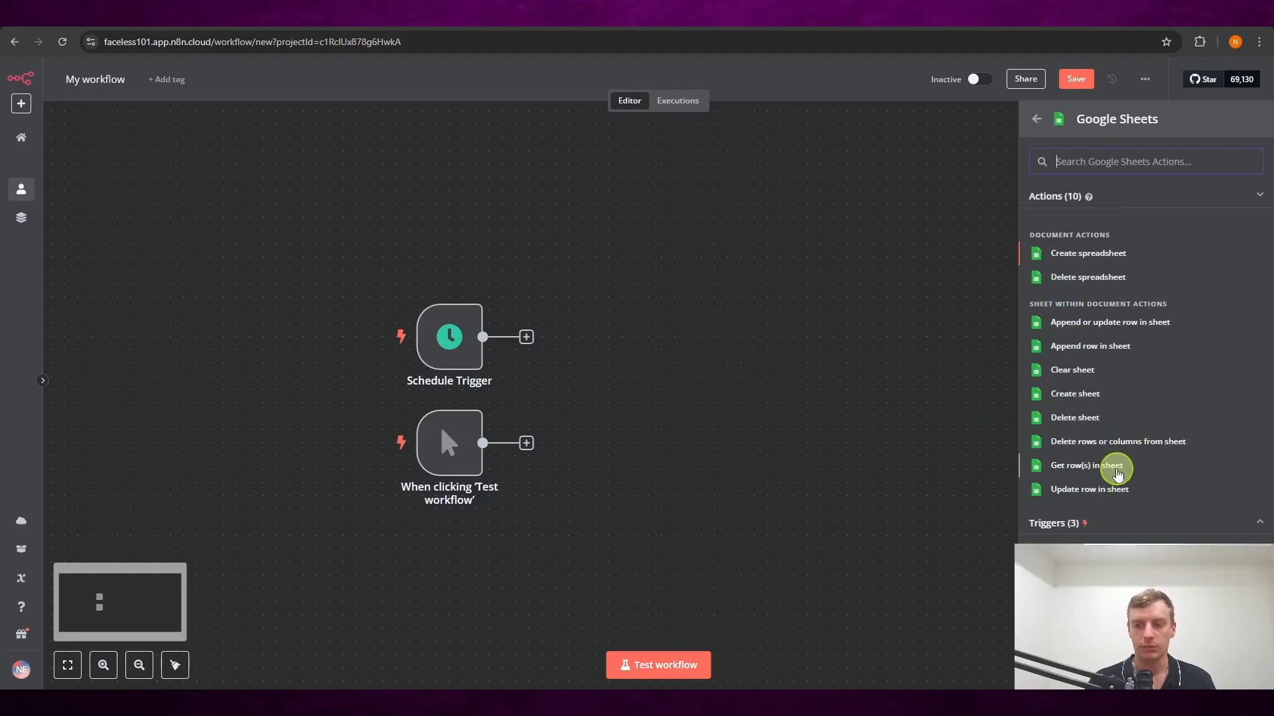
{"action": "left_click", "coordinate": [1117, 472]}
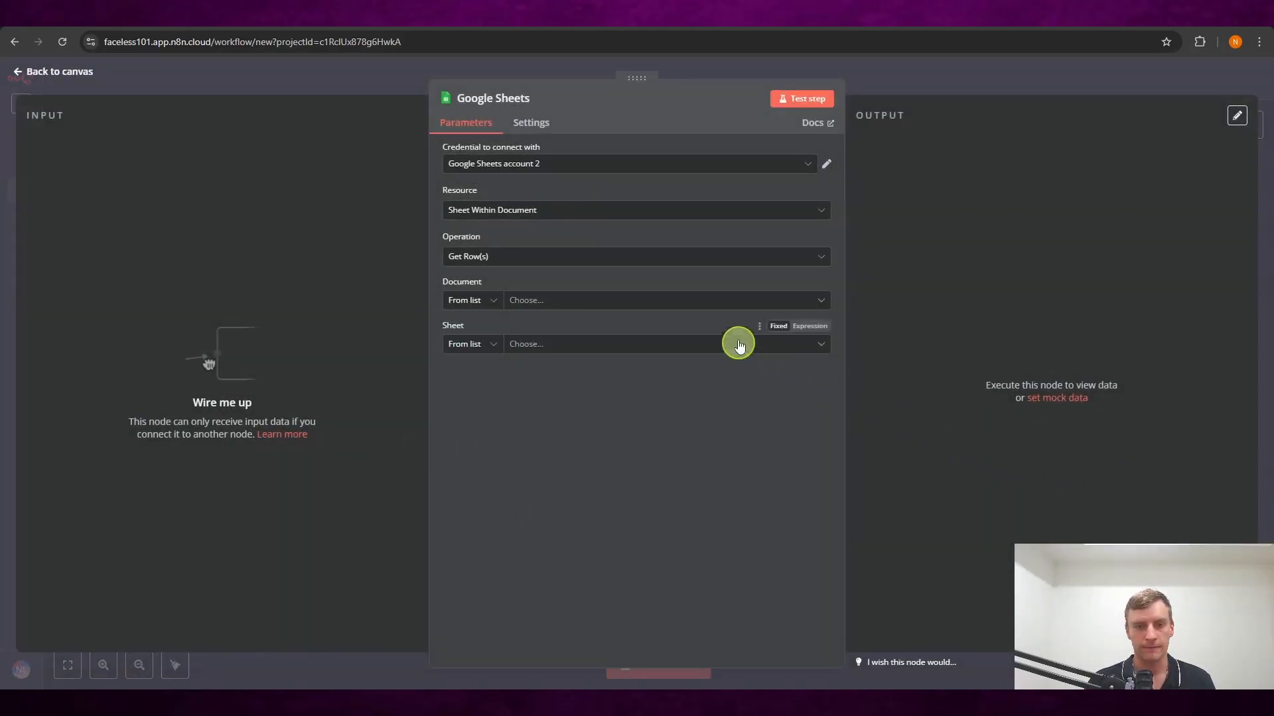
- Create a new Google Sheets credential for the node by signing in with the Google account
{"action": "left_click", "coordinate": [762, 174]}
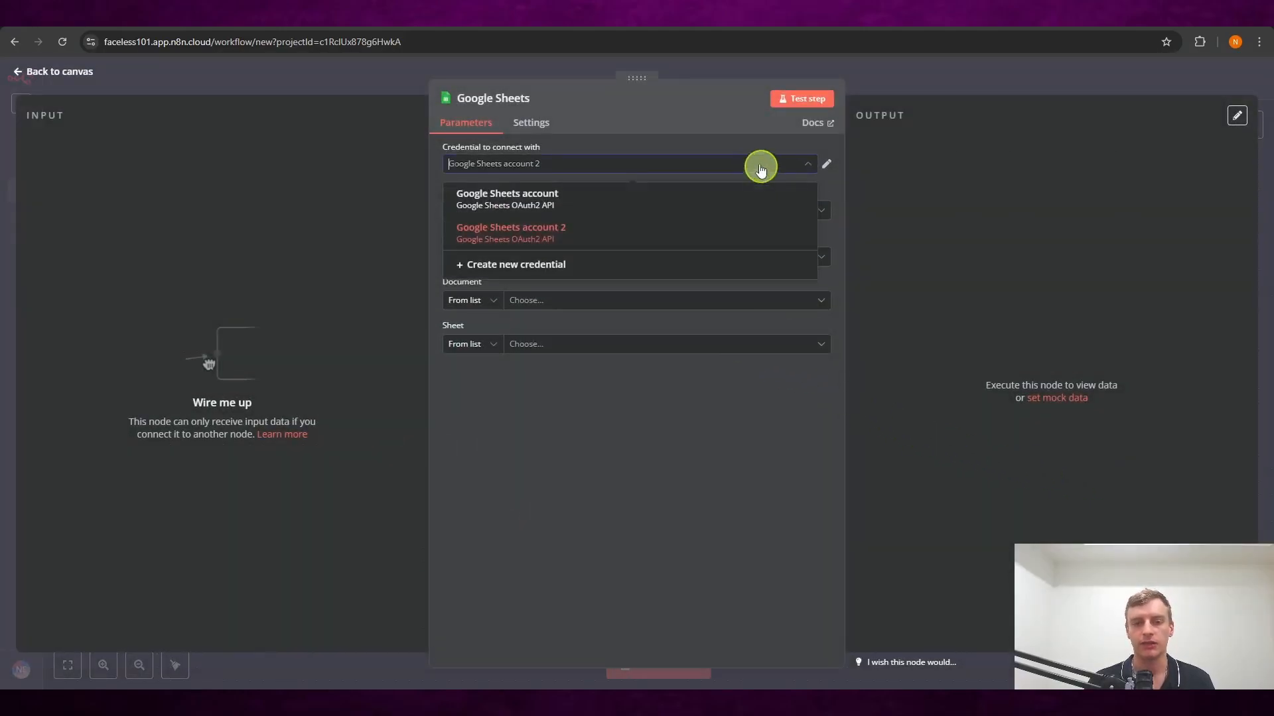
{"action": "left_click", "coordinate": [761, 170]}
{"action": "left_click", "coordinate": [730, 169]}
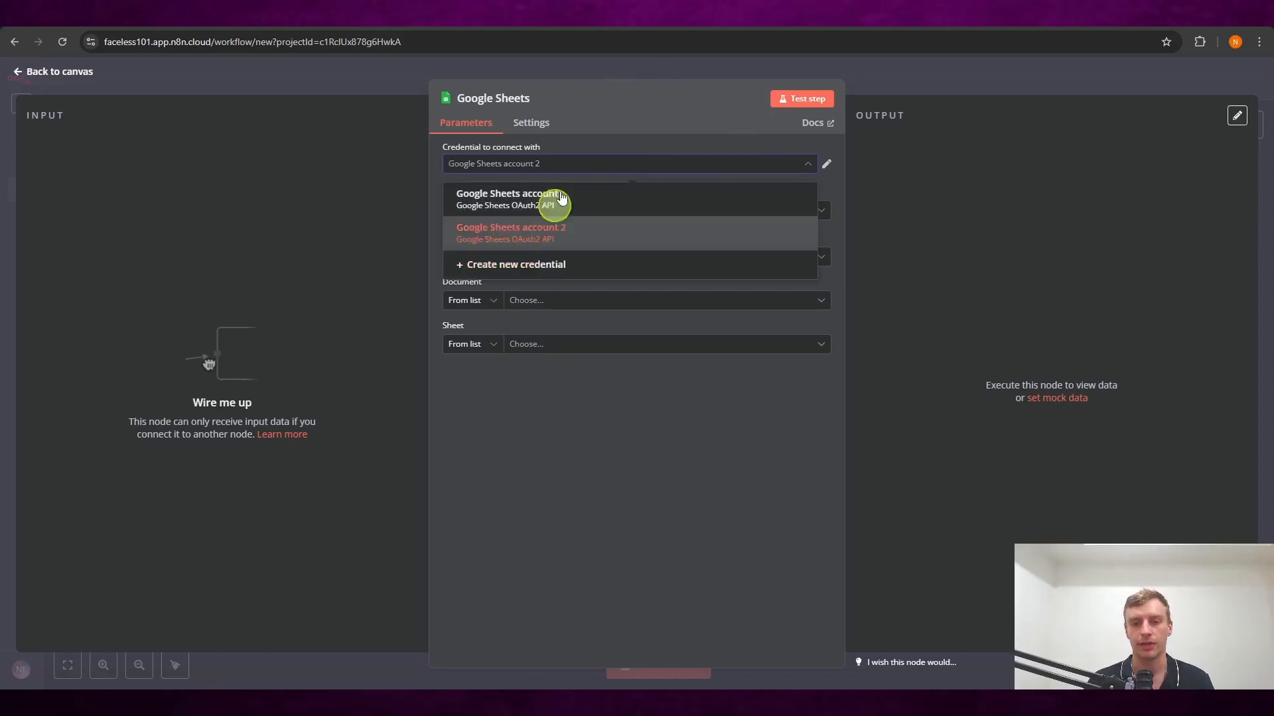
{"action": "left_click", "coordinate": [569, 232]}
{"action": "left_click", "coordinate": [668, 163]}
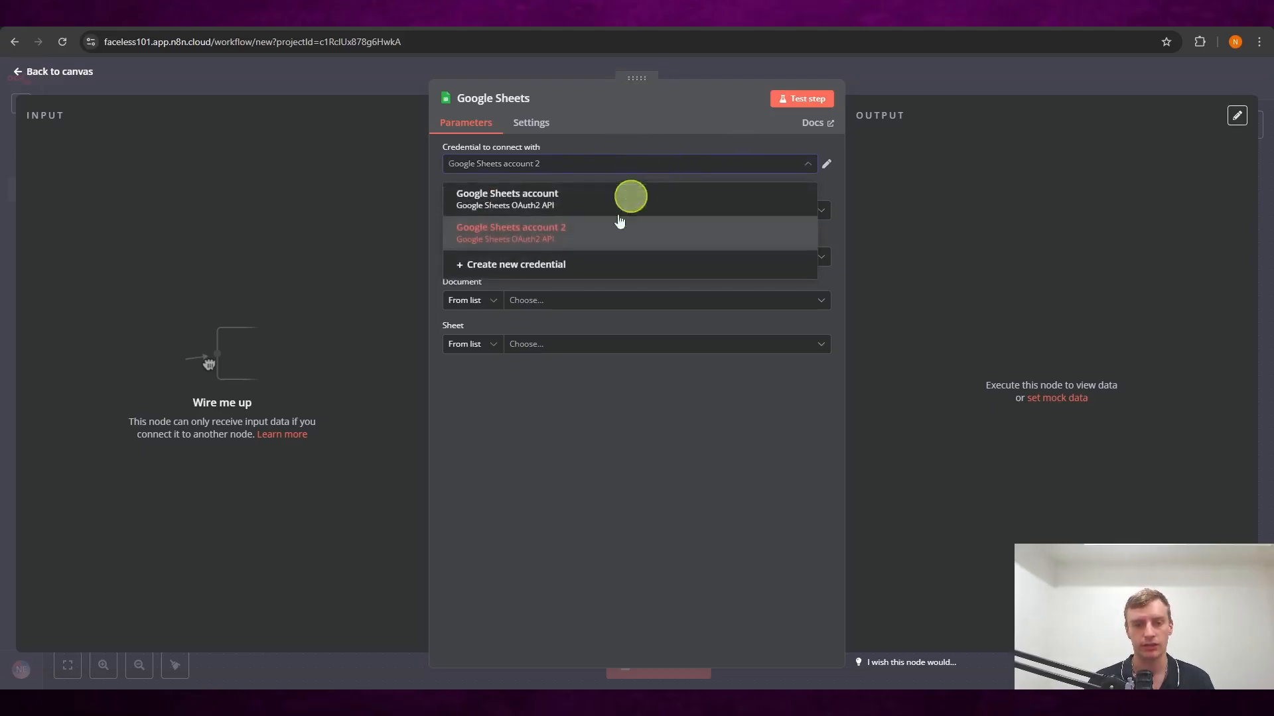
{"action": "left_click", "coordinate": [576, 268]}
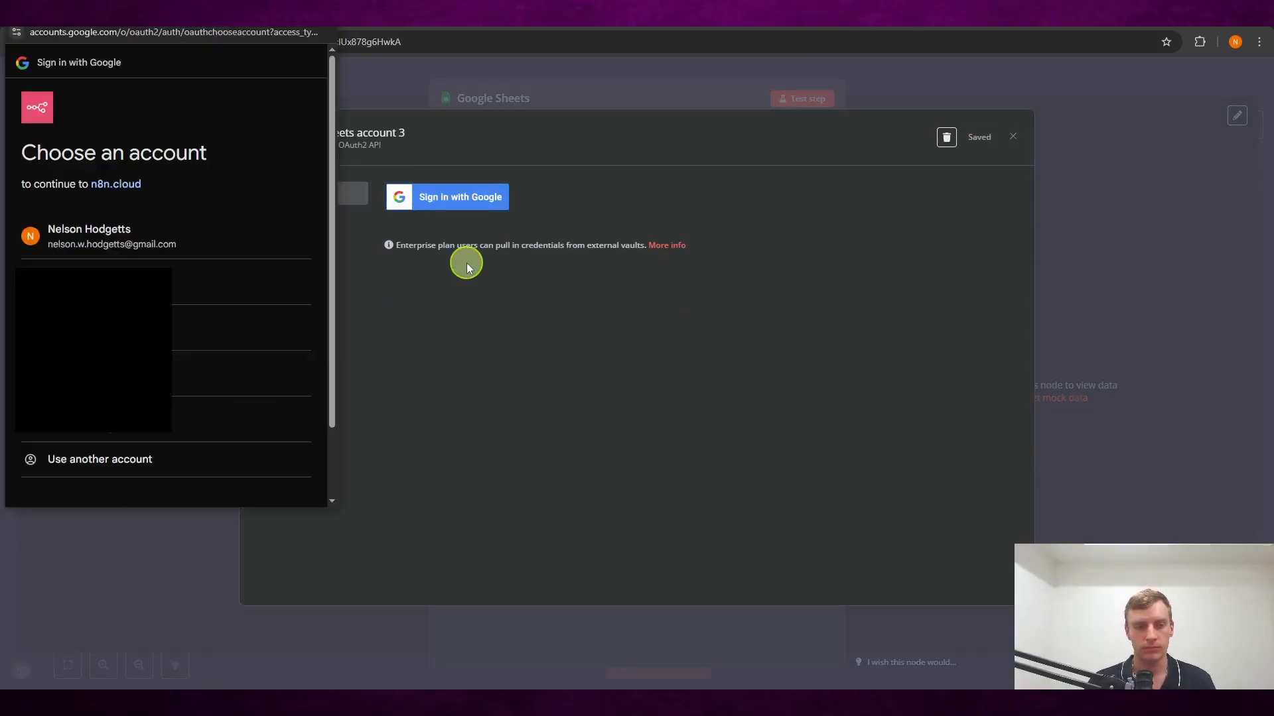
{"action": "left_click", "coordinate": [201, 236]}
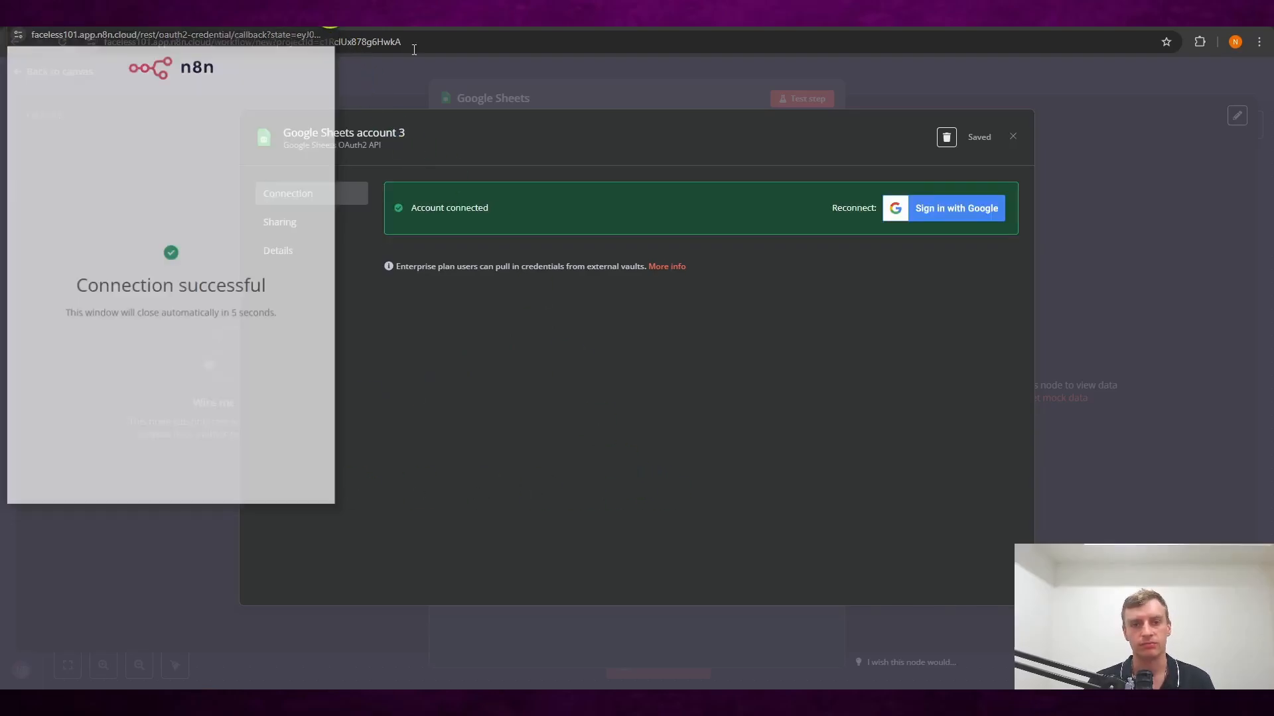
{"action": "left_click", "coordinate": [1013, 136]}
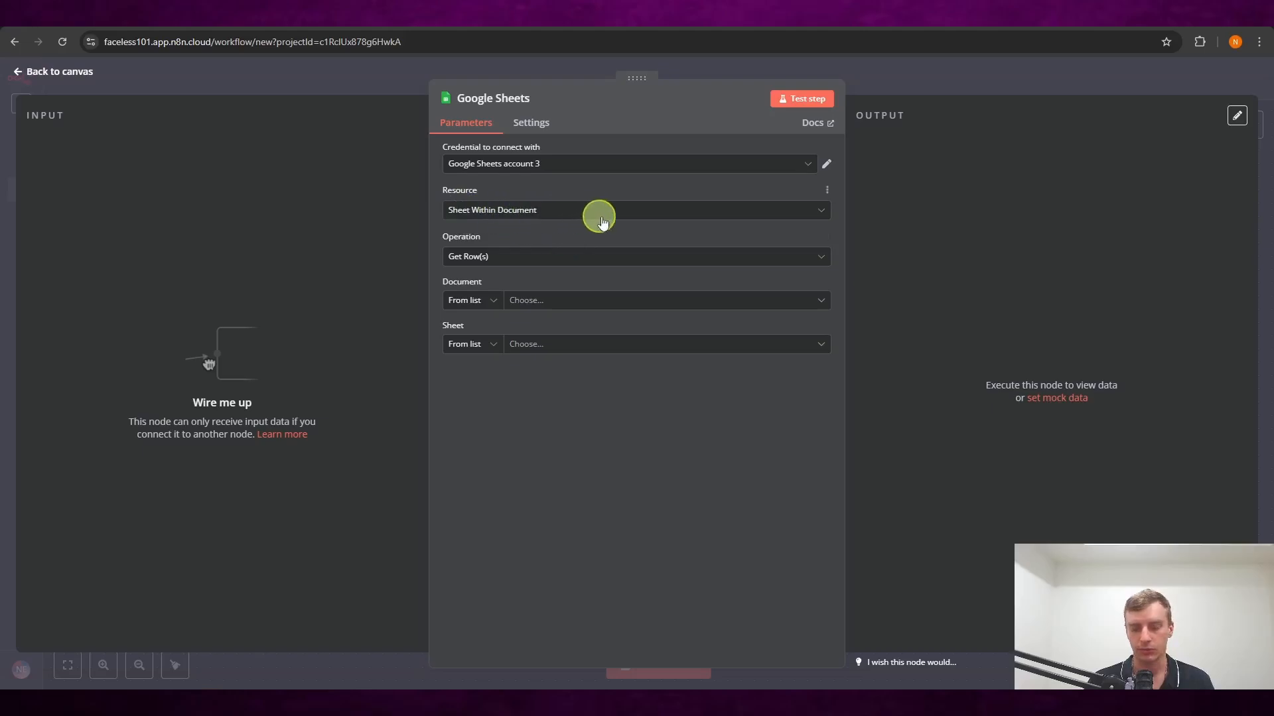
- Set the Google Sheets node to read Sheet1 of the "n8n automation test" document
{"action": "left_click", "coordinate": [602, 299]}
{"action": "left_click", "coordinate": [524, 357]}
{"action": "left_click", "coordinate": [603, 299]}
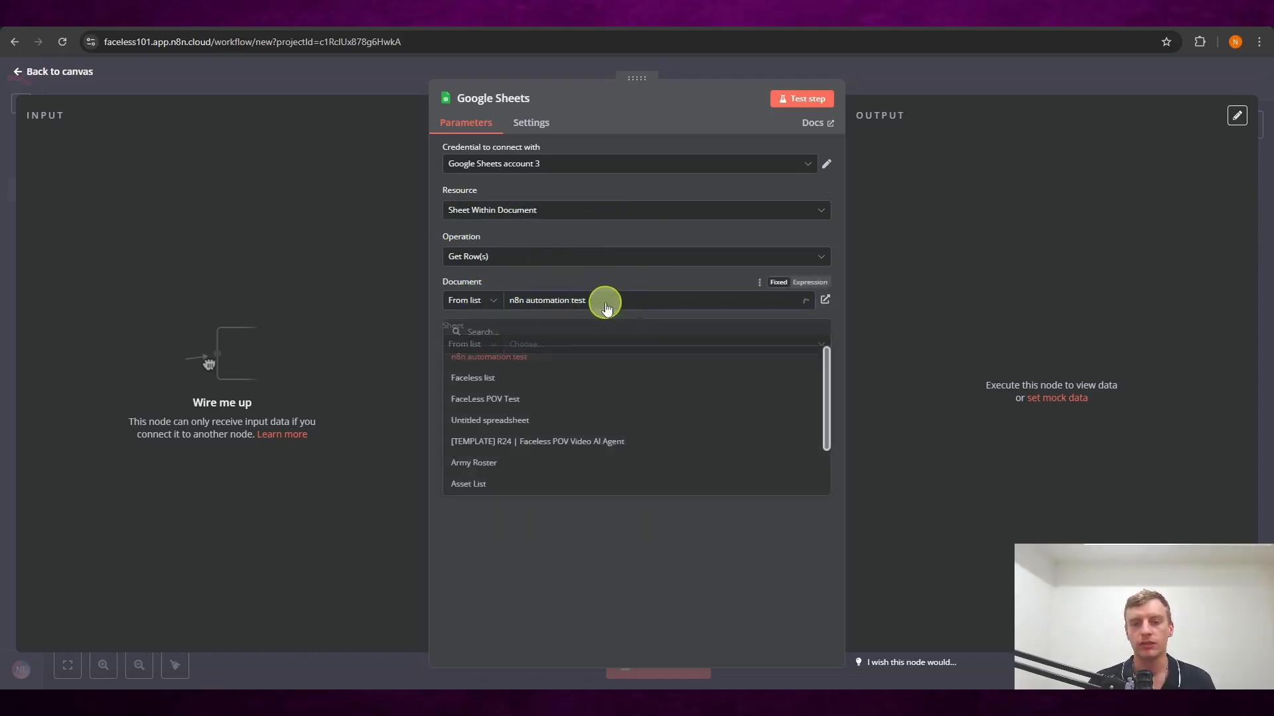
{"action": "left_click", "coordinate": [524, 353]}
{"action": "left_click", "coordinate": [677, 16]}
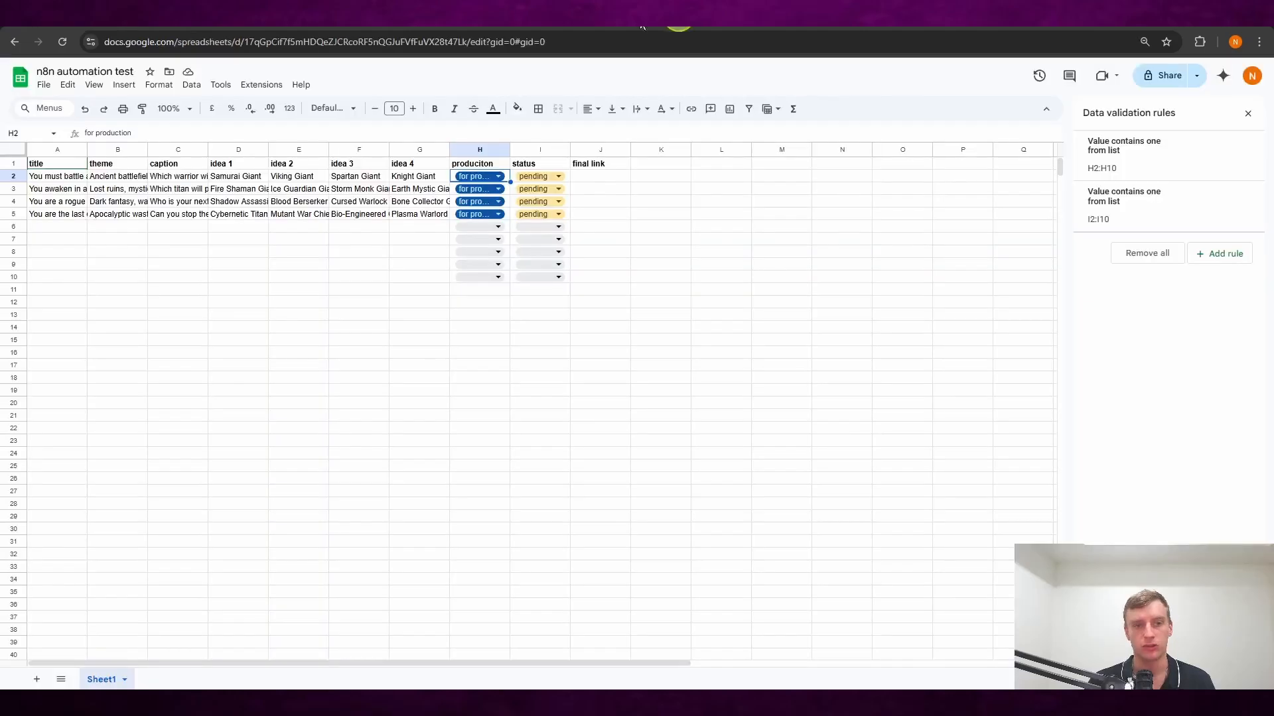
{"action": "key", "text": "ctrl+Tab"}
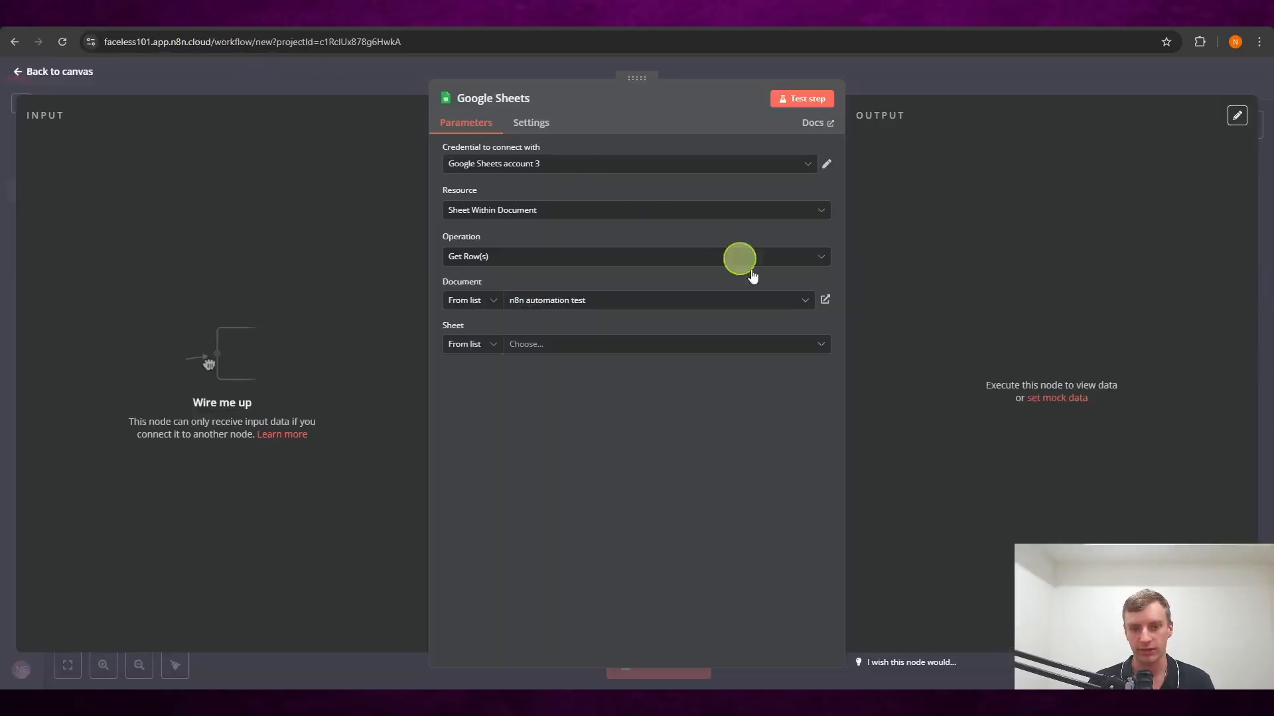
{"action": "left_click", "coordinate": [547, 343]}
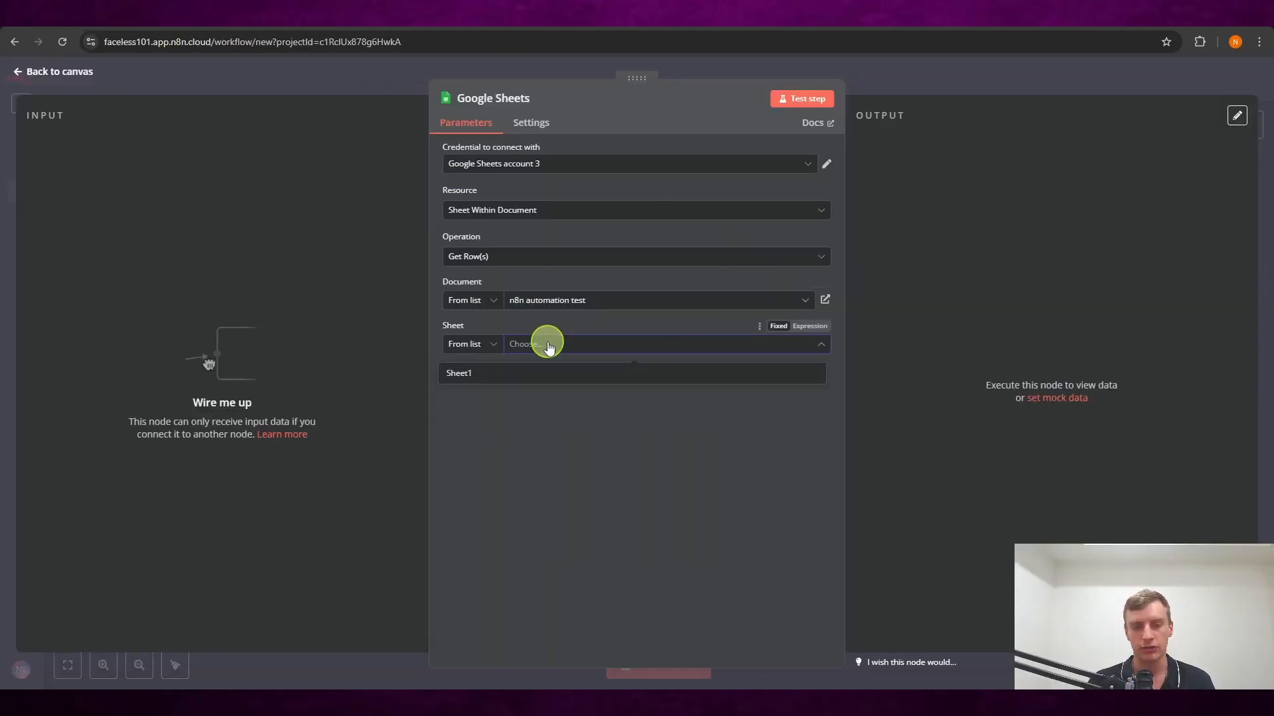
{"action": "left_click", "coordinate": [547, 374]}
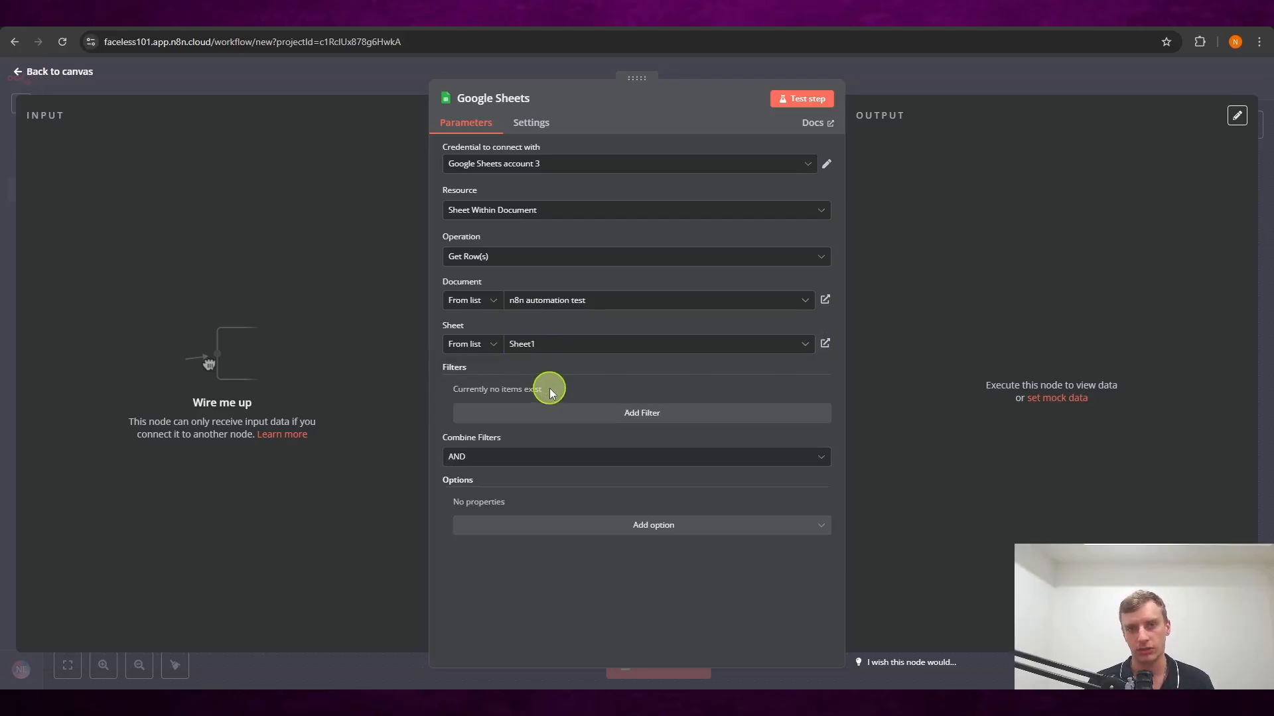
- Check the production options in cell H2 and filter the node's rows to "for production" in the produciton column
{"action": "left_click", "coordinate": [727, 14]}
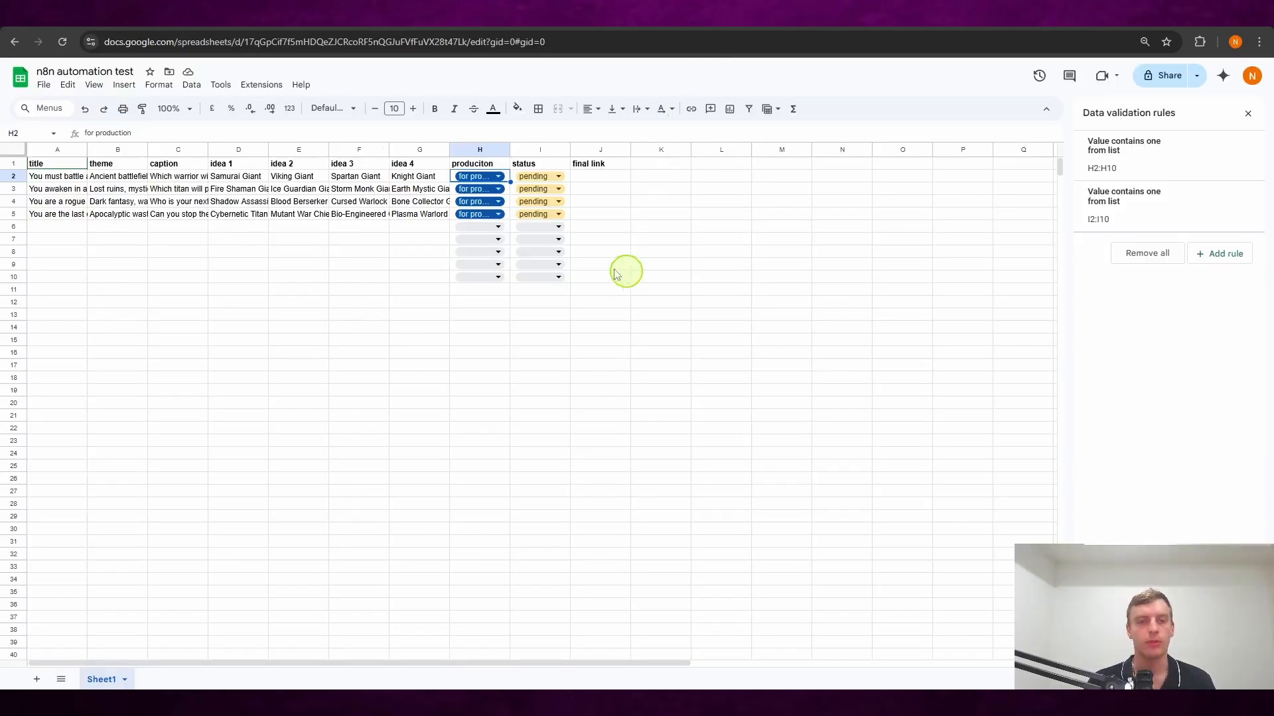
{"action": "left_click", "coordinate": [491, 179]}
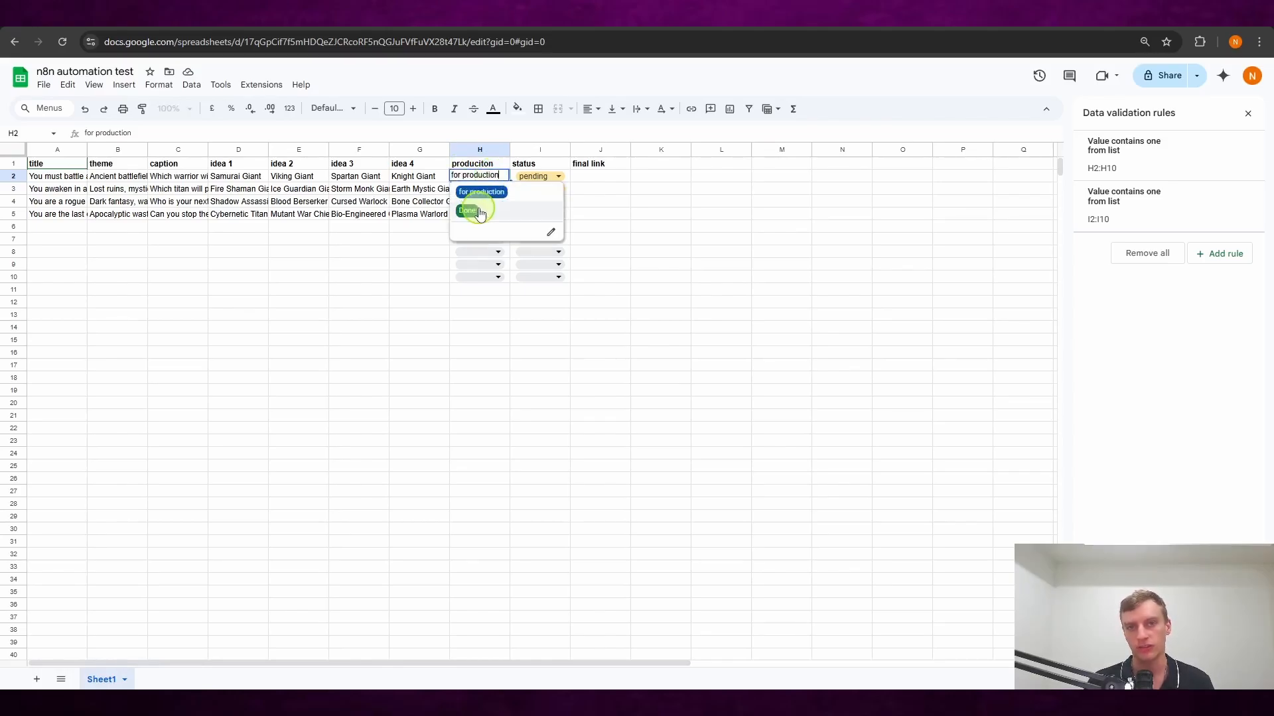
{"action": "left_click", "coordinate": [421, 263]}
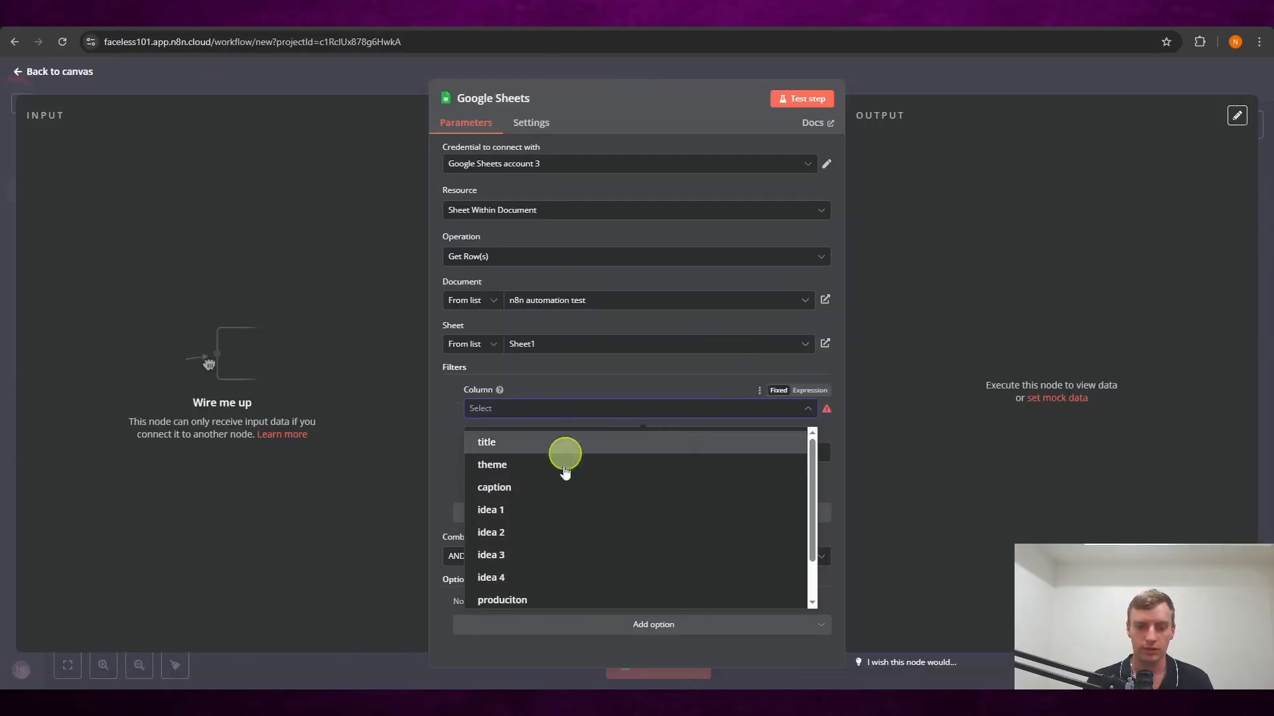
{"action": "scroll", "coordinate": [566, 455], "scroll_direction": "down", "scroll_amount": 2}
{"action": "left_click", "coordinate": [573, 560]}
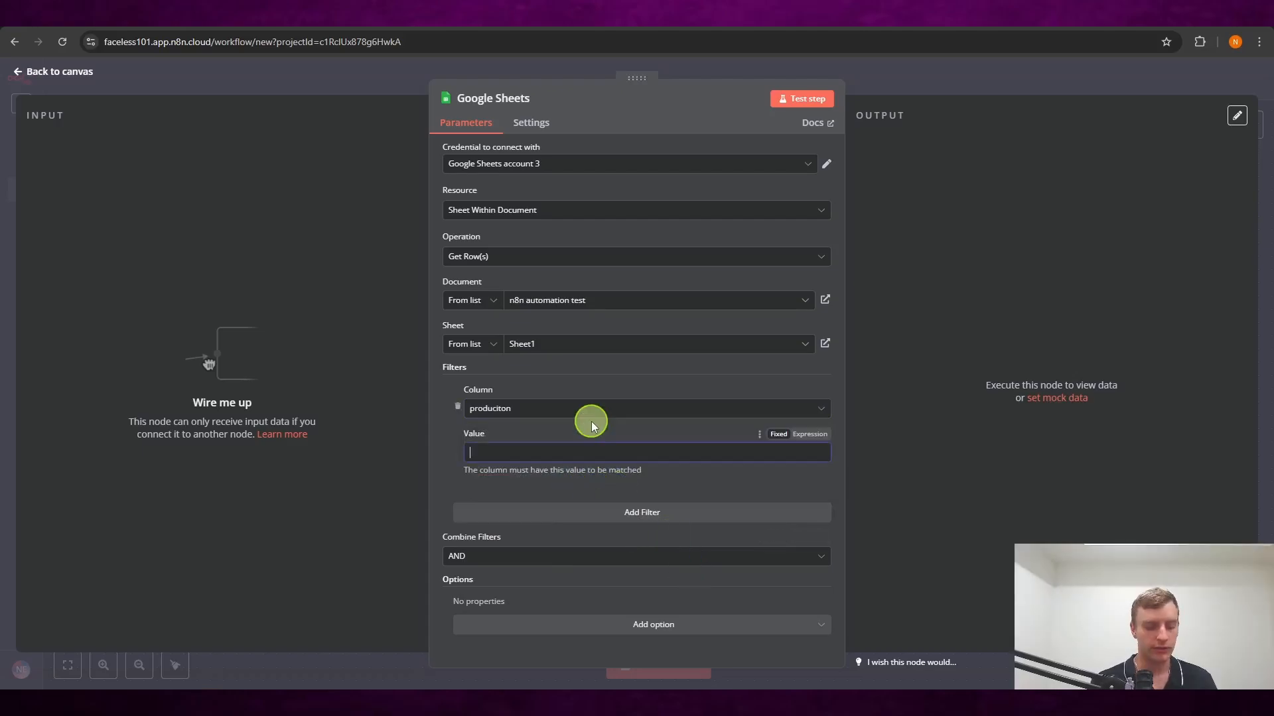
{"action": "type", "text": "for prod"}
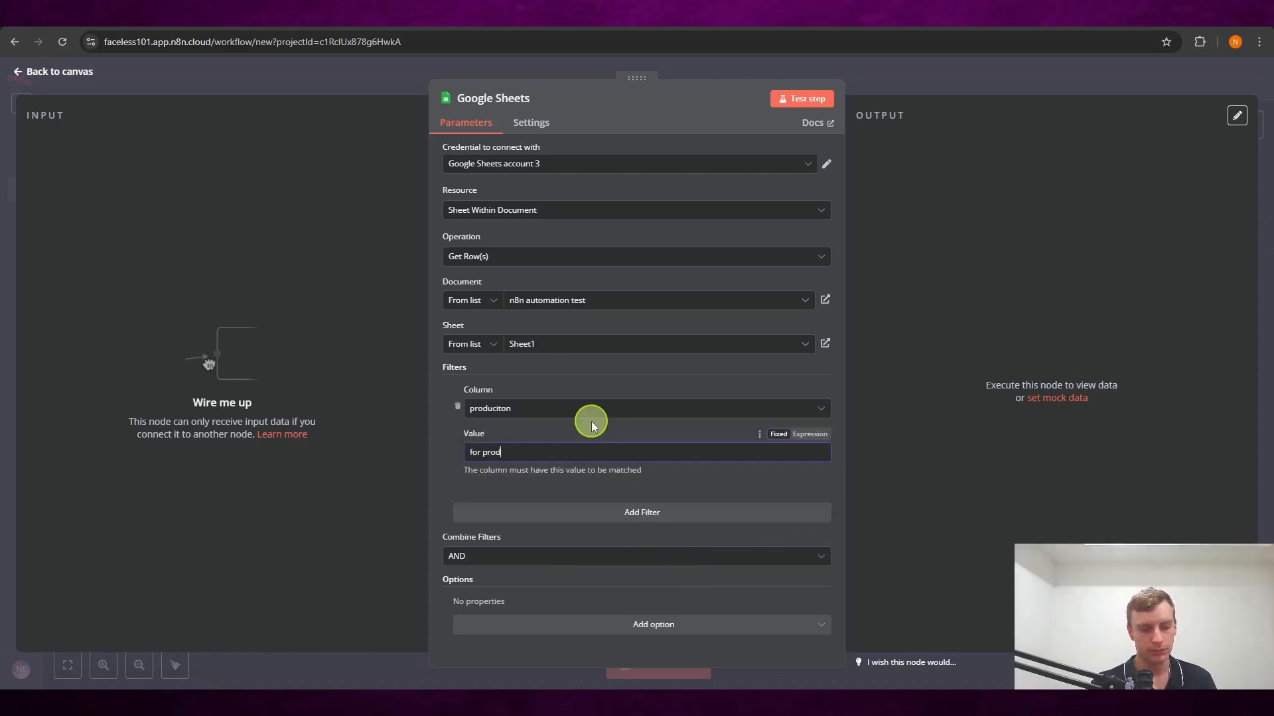
{"action": "type", "text": "uction"}
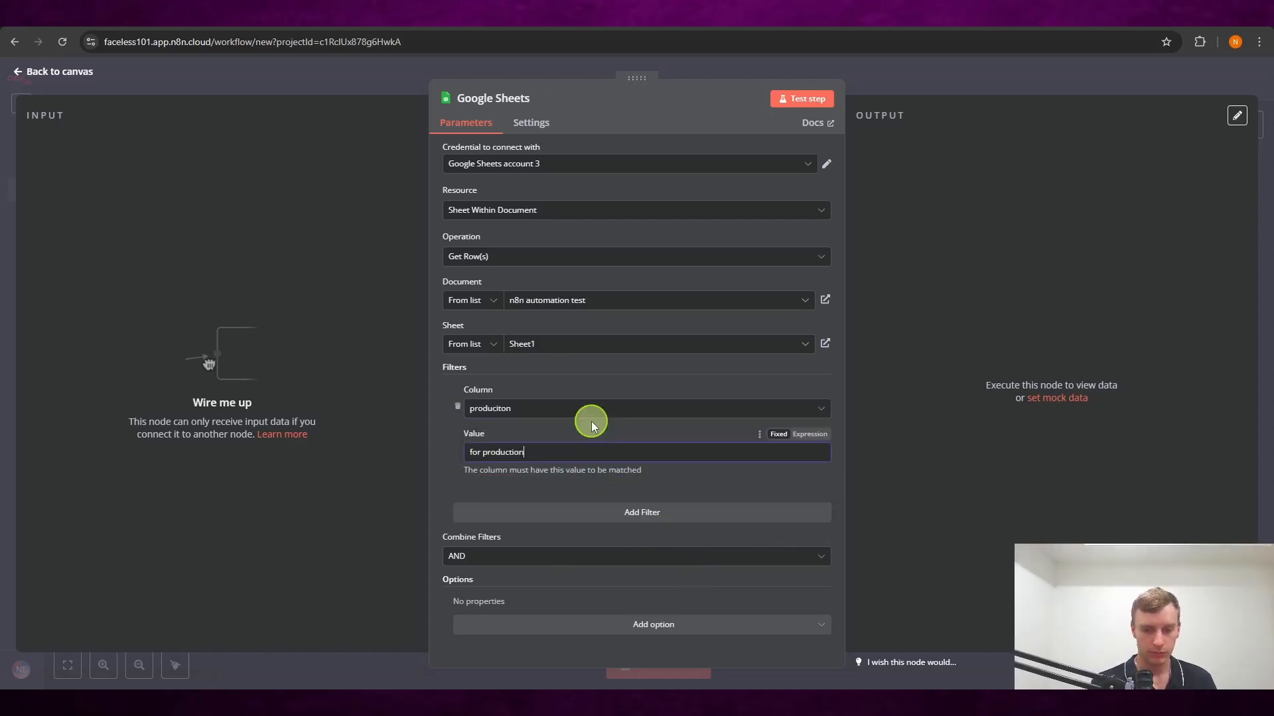
{"action": "left_click", "coordinate": [707, 384]}
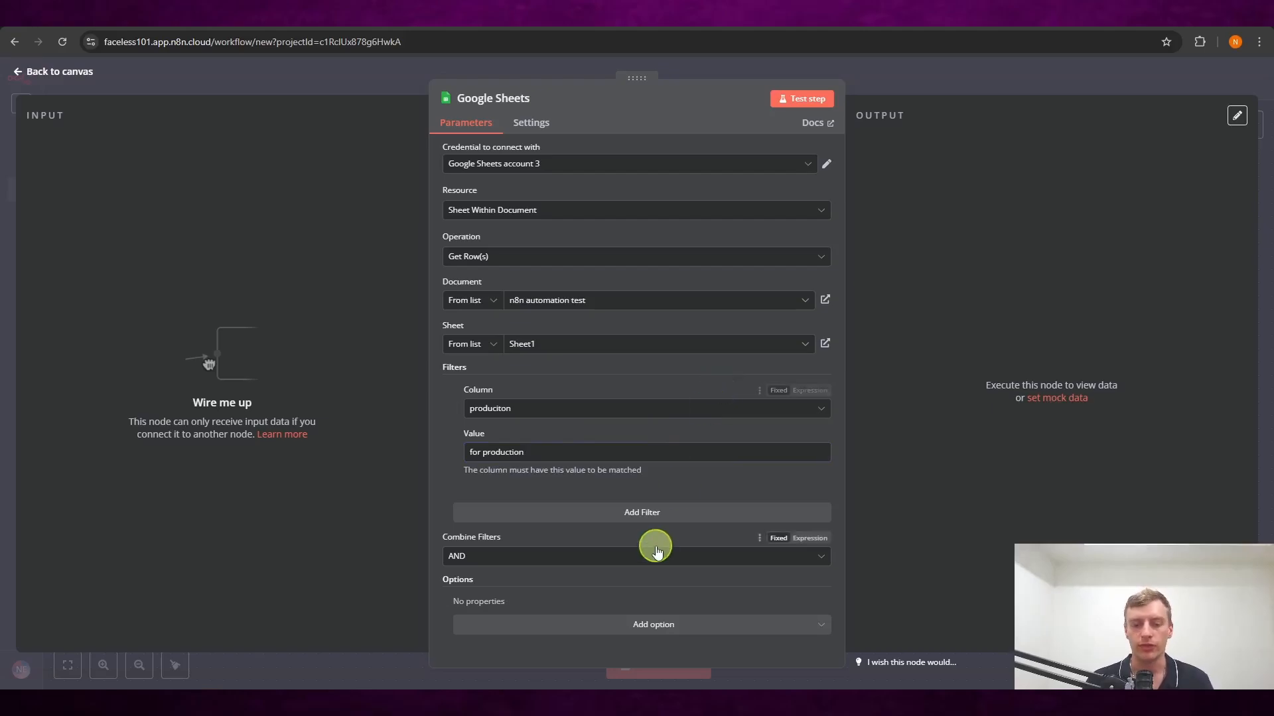
- Enable the "Return only First Matching Row" option on the Google Sheets node and return to the canvas
{"action": "left_click", "coordinate": [584, 627]}
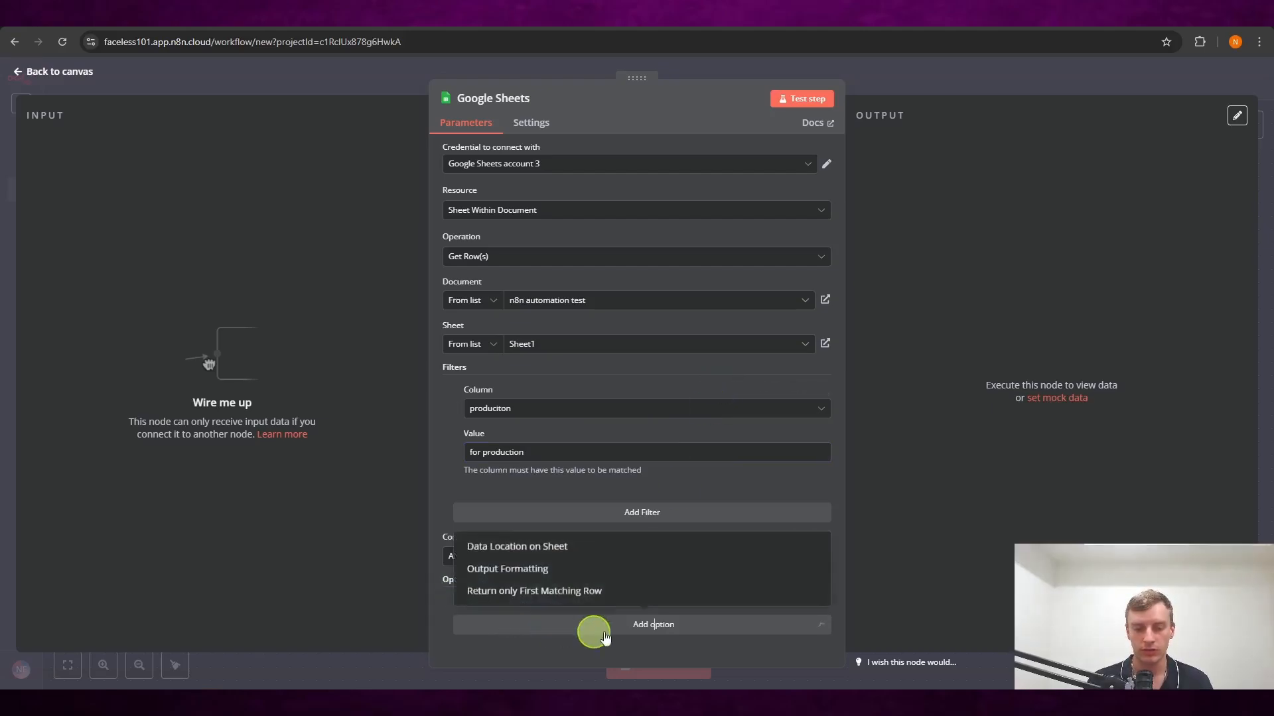
{"action": "left_click", "coordinate": [607, 590]}
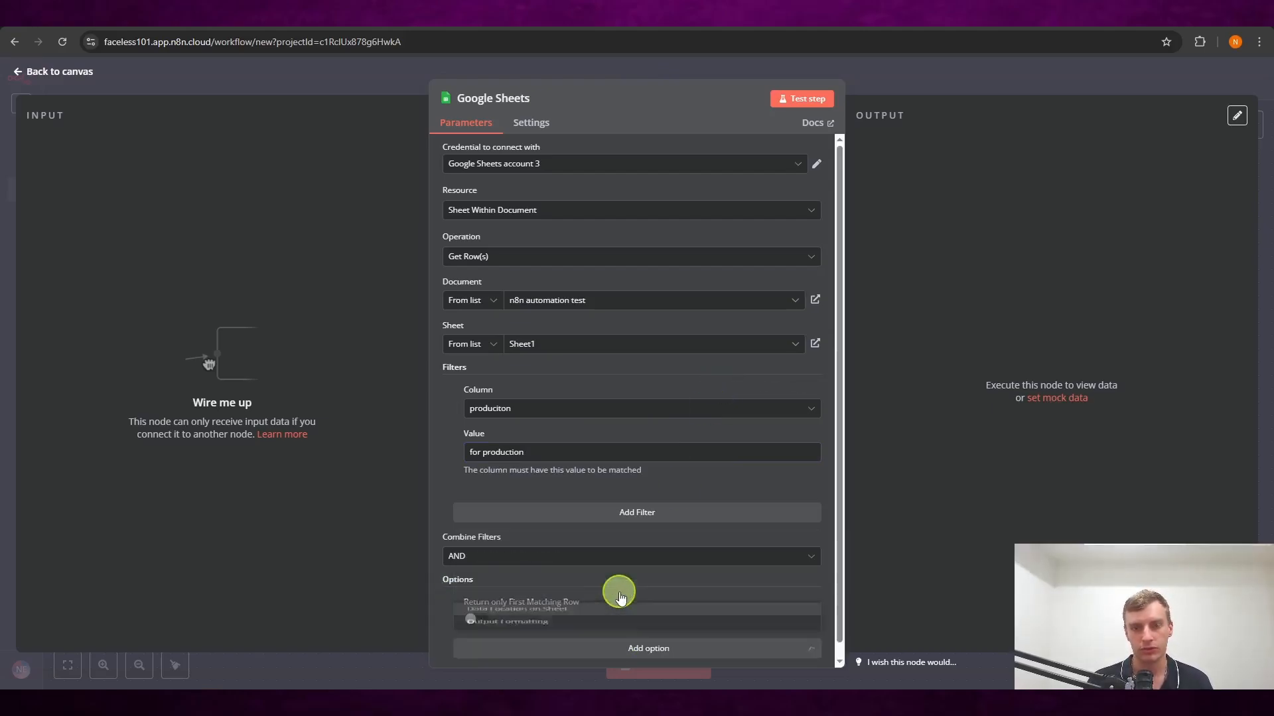
{"action": "left_click", "coordinate": [485, 605]}
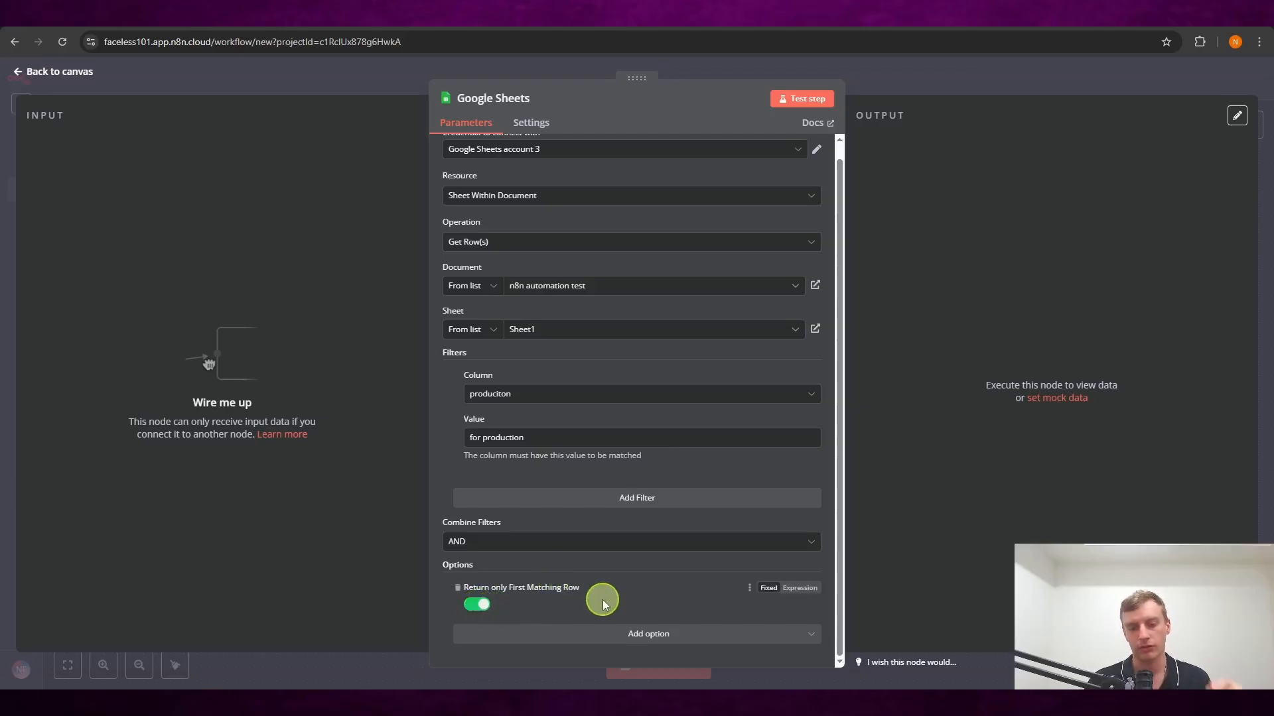
{"action": "left_click", "coordinate": [885, 77]}
- Reposition the Google Sheets node and connect both the Schedule Trigger and the manual trigger to its input
{"action": "left_click_drag", "start_coordinate": [520, 512], "coordinate": [664, 364]}
{"action": "mouse_move", "coordinate": [482, 337]}
{"action": "left_mouse_down"}
{"action": "mouse_move", "coordinate": [636, 353]}
{"action": "mouse_move", "coordinate": [650, 368]}
{"action": "left_mouse_up"}
{"action": "mouse_move", "coordinate": [482, 444]}
{"action": "left_mouse_down"}
{"action": "mouse_move", "coordinate": [532, 443]}
{"action": "mouse_move", "coordinate": [629, 365]}
{"action": "mouse_move", "coordinate": [599, 399]}
{"action": "left_mouse_up"}
- Open the Google Sheets node, examine all columns of its test output row, and return to the canvas
{"action": "double_click", "coordinate": [598, 399]}
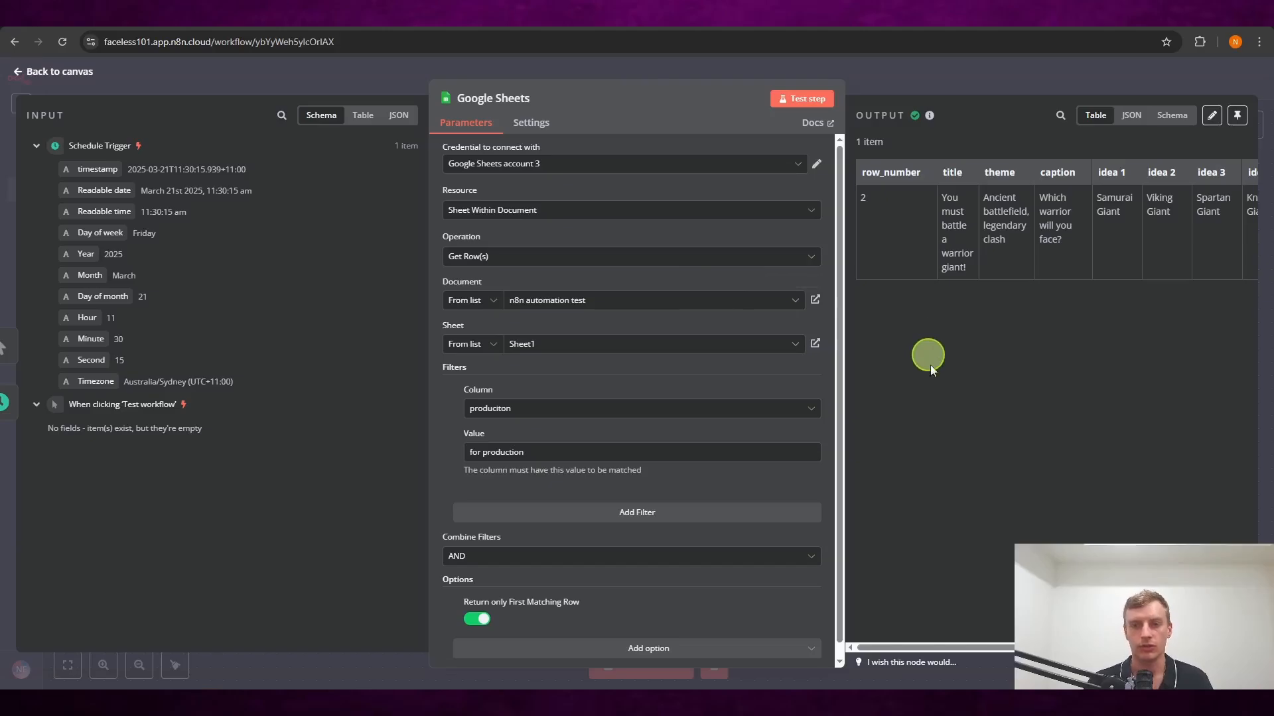
{"action": "left_click_drag", "start_coordinate": [916, 648], "coordinate": [903, 575]}
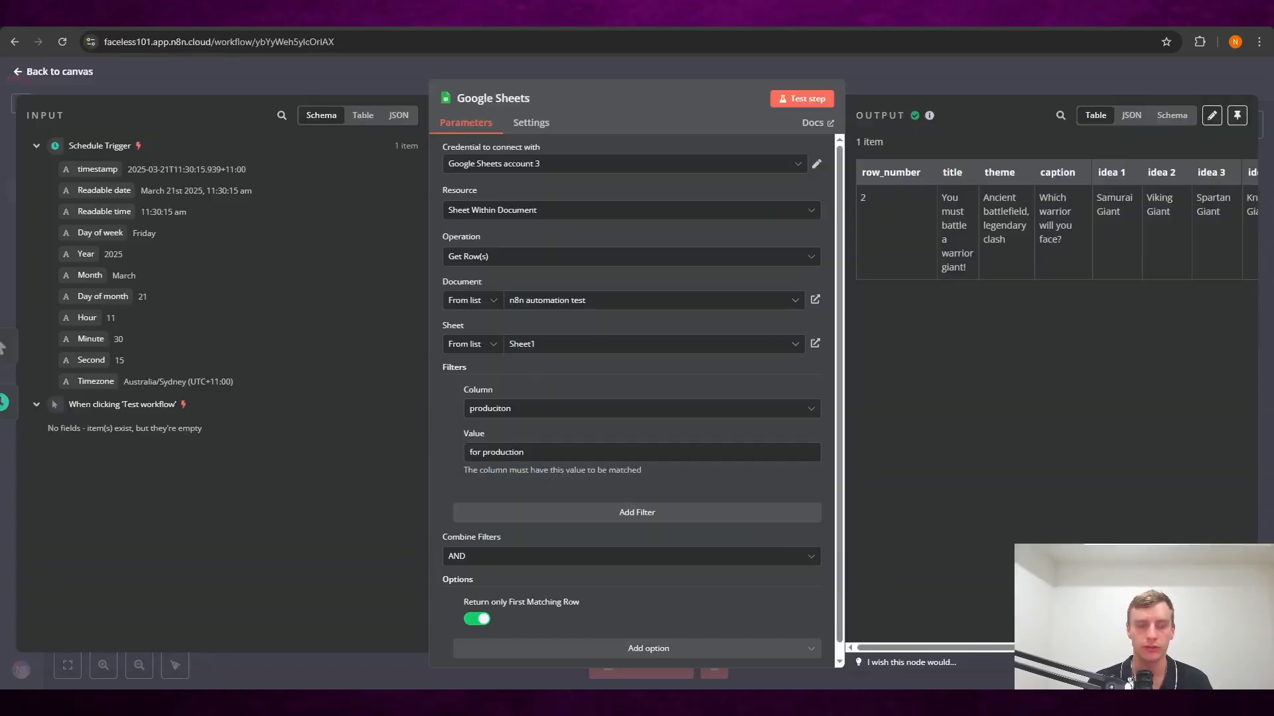
{"action": "left_click_drag", "start_coordinate": [947, 649], "coordinate": [1009, 378]}
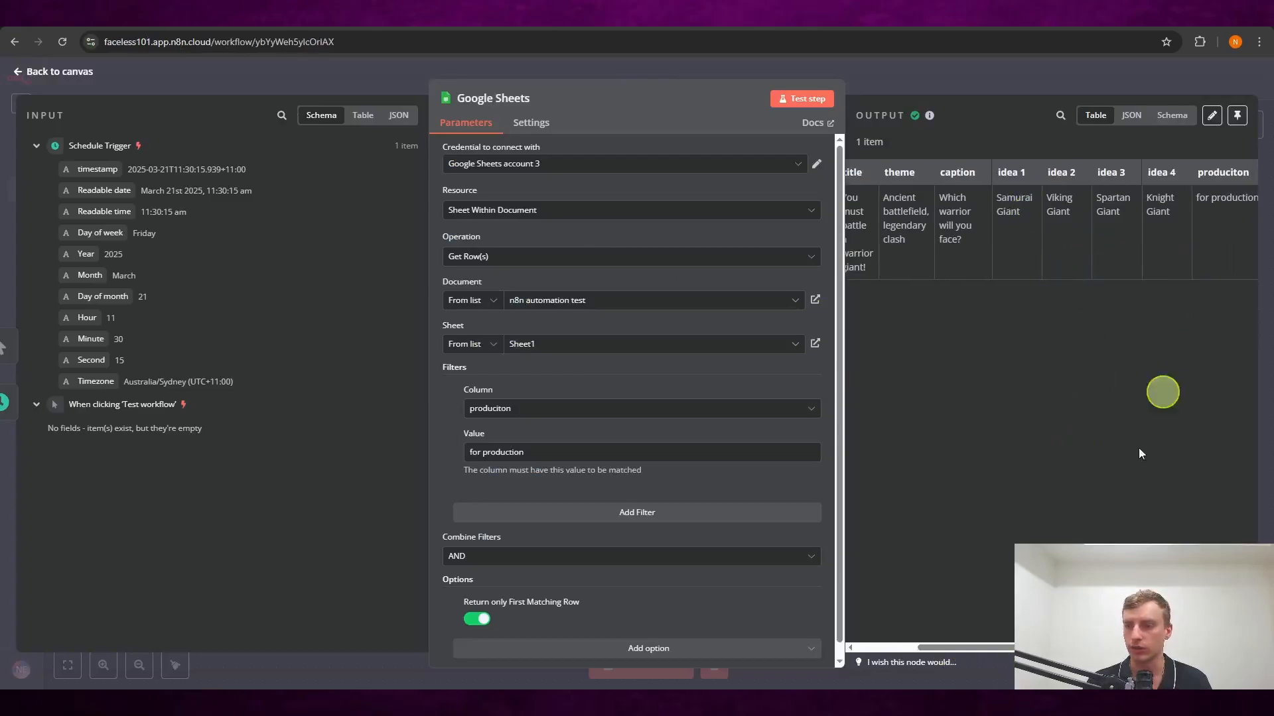
{"action": "left_click_drag", "start_coordinate": [1019, 648], "coordinate": [1099, 649]}
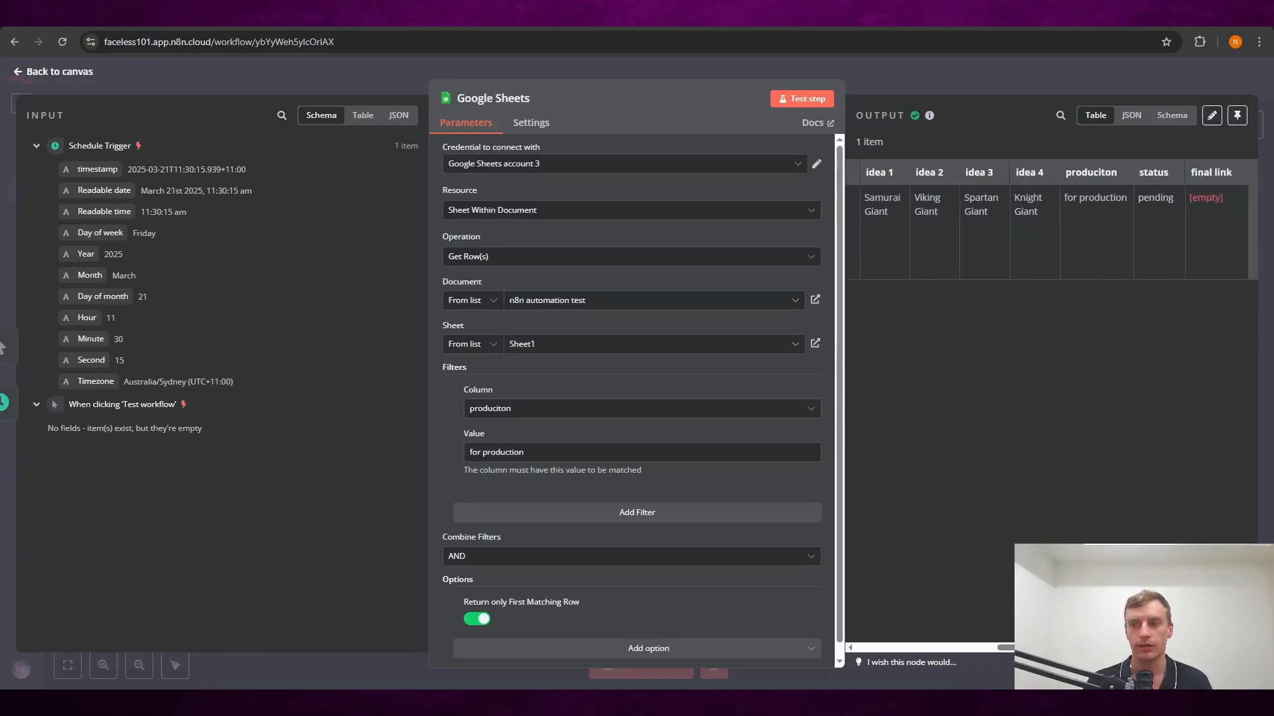
{"action": "left_click", "coordinate": [895, 649]}
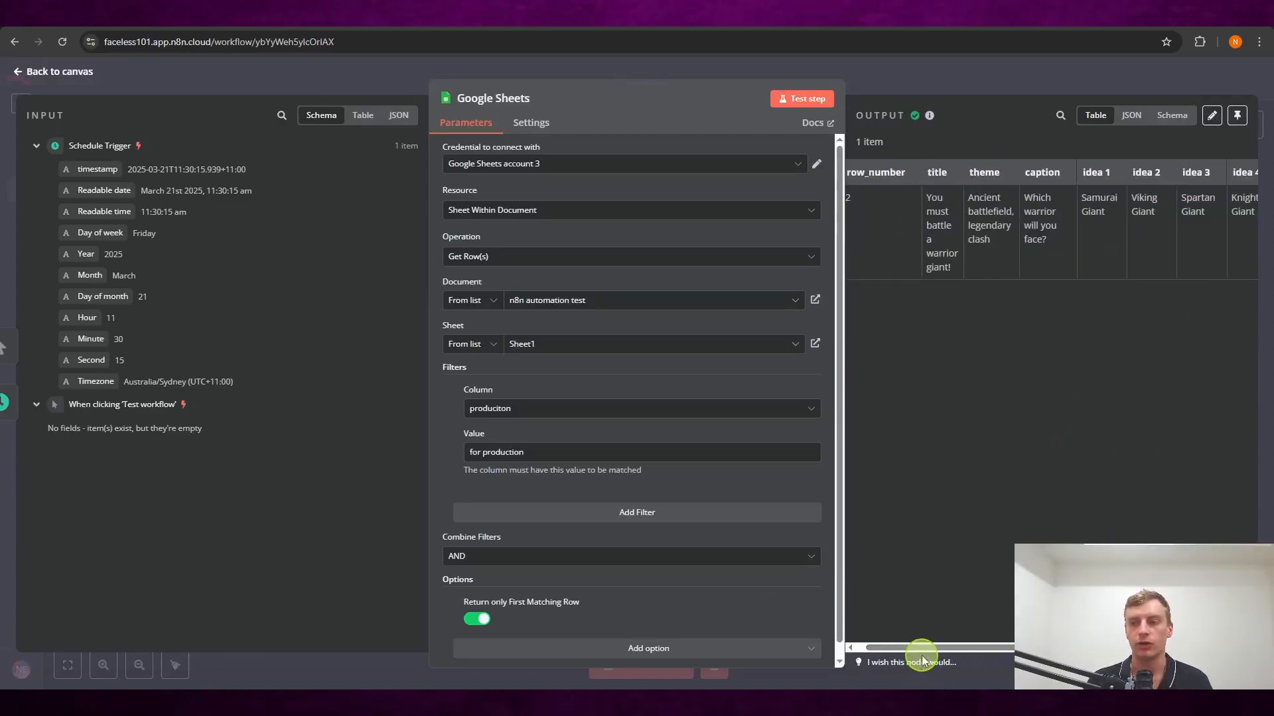
{"action": "left_click_drag", "start_coordinate": [922, 661], "coordinate": [1037, 491]}
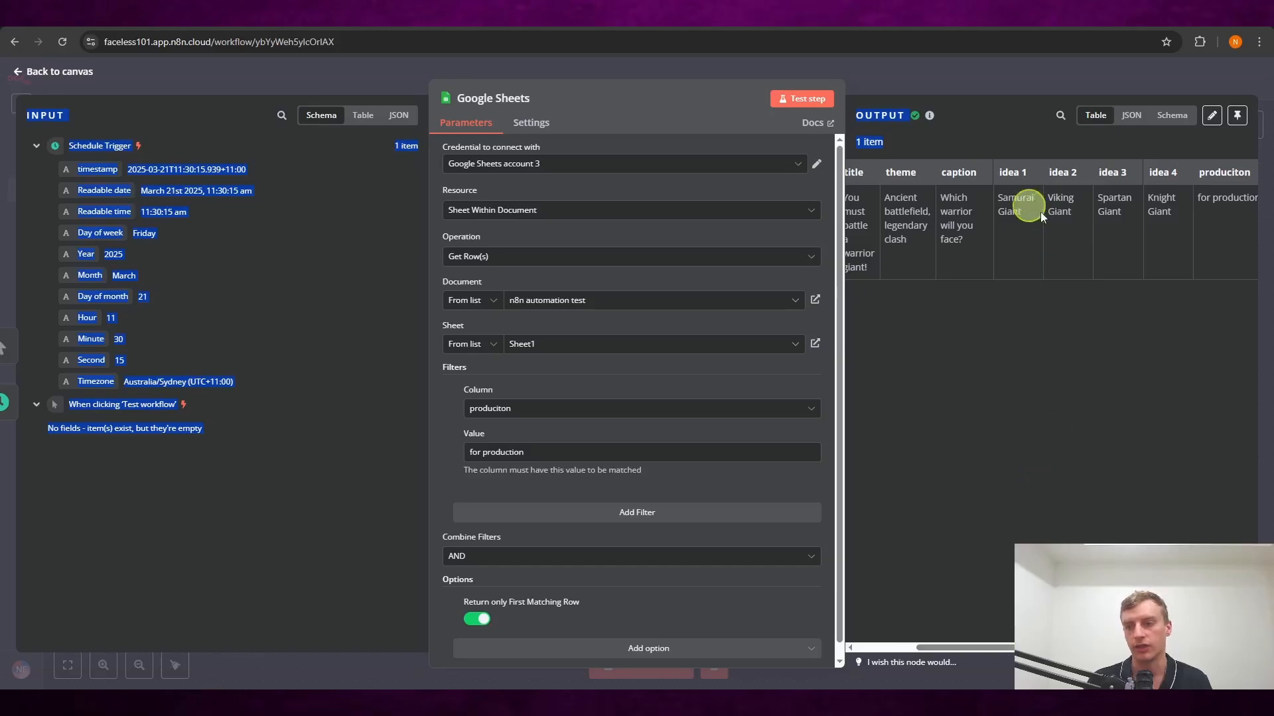
{"action": "left_click_drag", "start_coordinate": [1181, 215], "coordinate": [992, 190]}
{"action": "left_click", "coordinate": [1125, 384]}
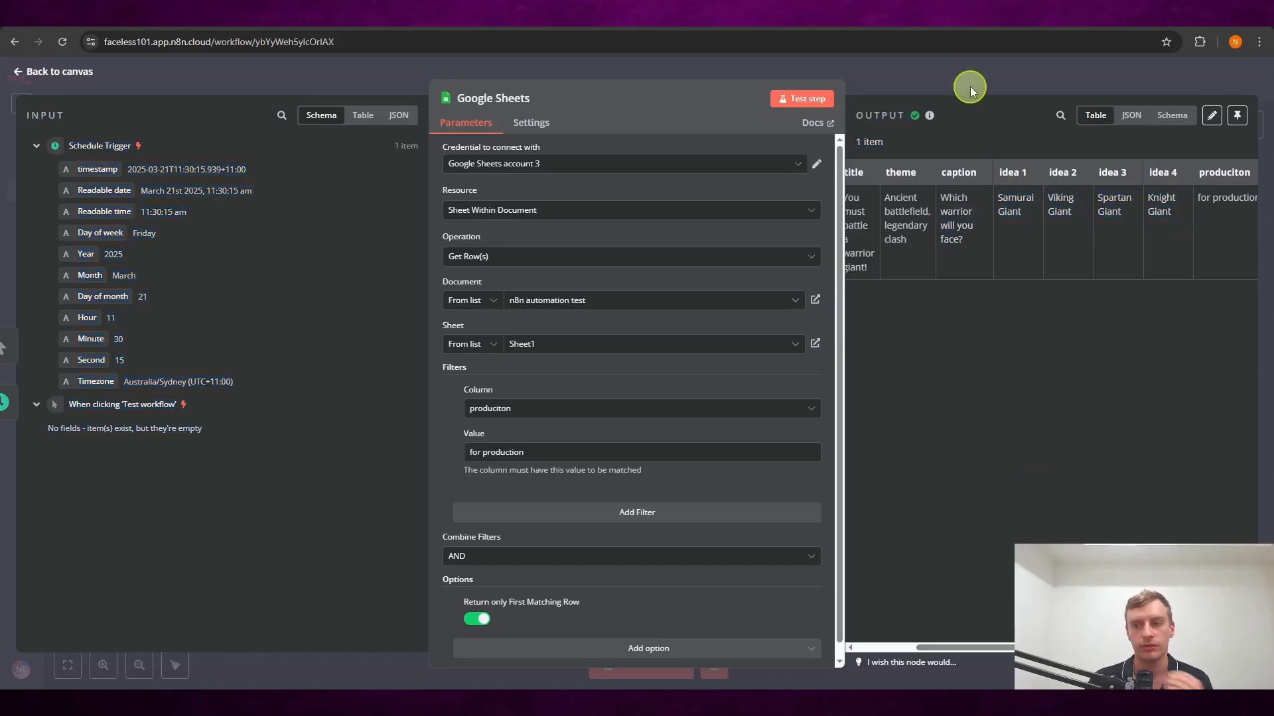
{"action": "left_click", "coordinate": [970, 87]}
- Add an Edit Fields (Set) node after the Google Sheets node
{"action": "left_click", "coordinate": [642, 387]}
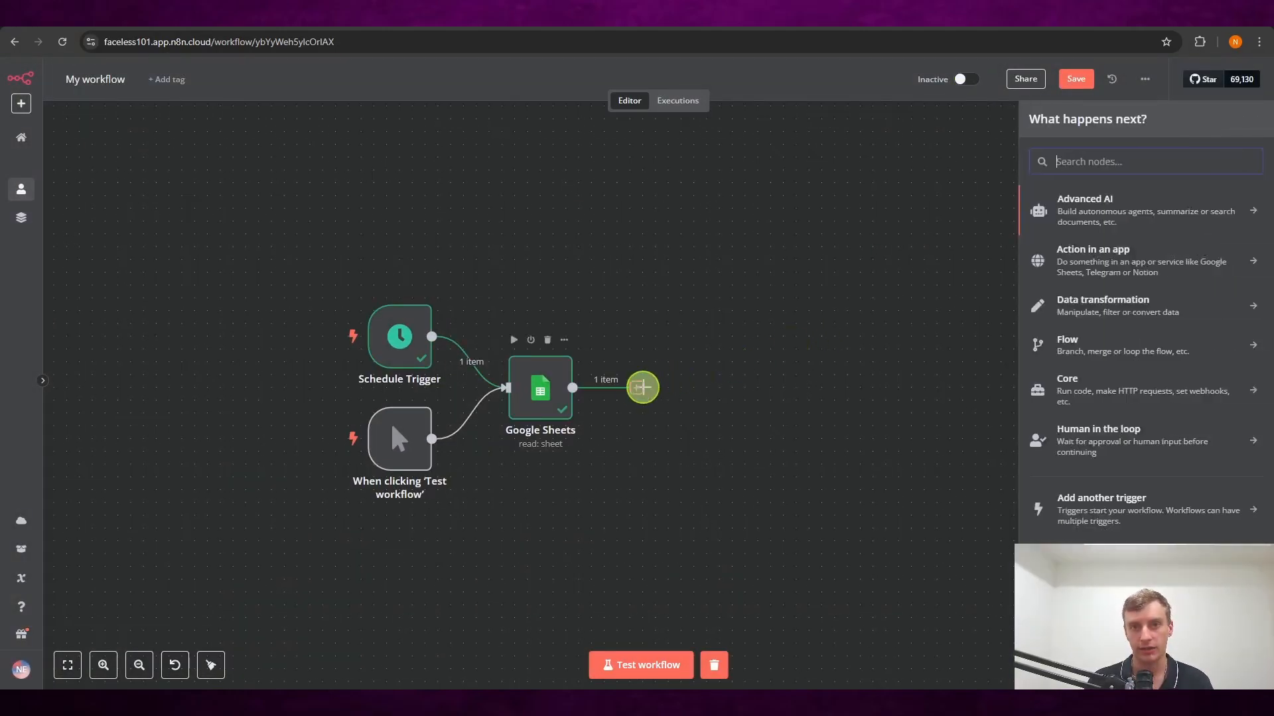
{"action": "left_click", "coordinate": [1121, 310]}
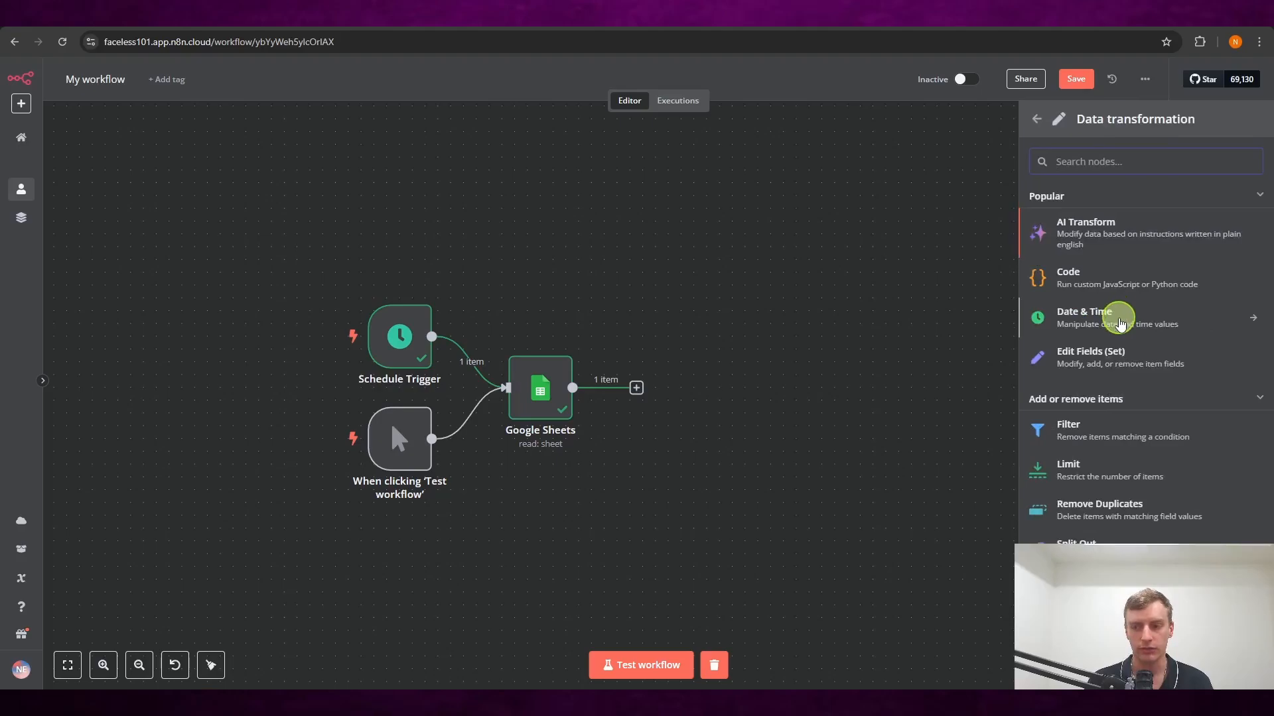
{"action": "scroll", "coordinate": [1114, 329], "scroll_direction": "down", "scroll_amount": 5}
{"action": "scroll", "coordinate": [1111, 320], "scroll_direction": "up", "scroll_amount": 4}
{"action": "left_click", "coordinate": [1099, 298]}
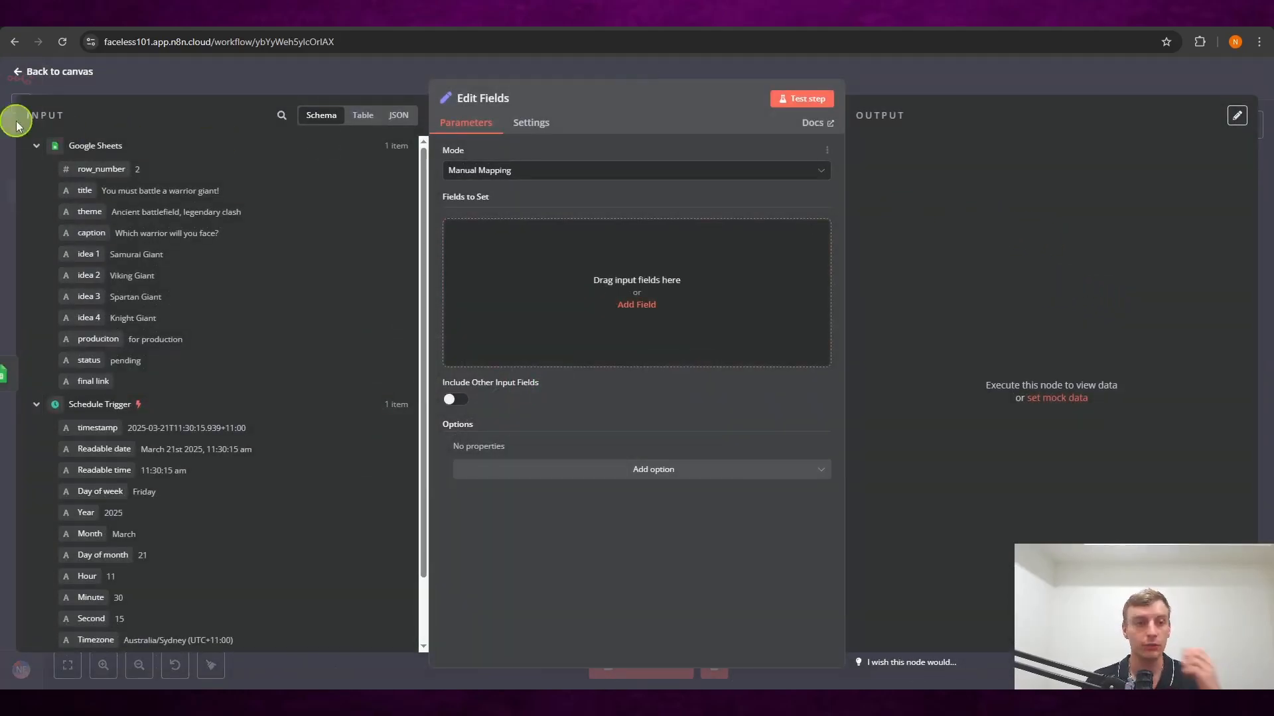
- Add a field named "Ideas" to the Edit Fields node and set its type to Array
{"action": "left_click", "coordinate": [608, 290]}
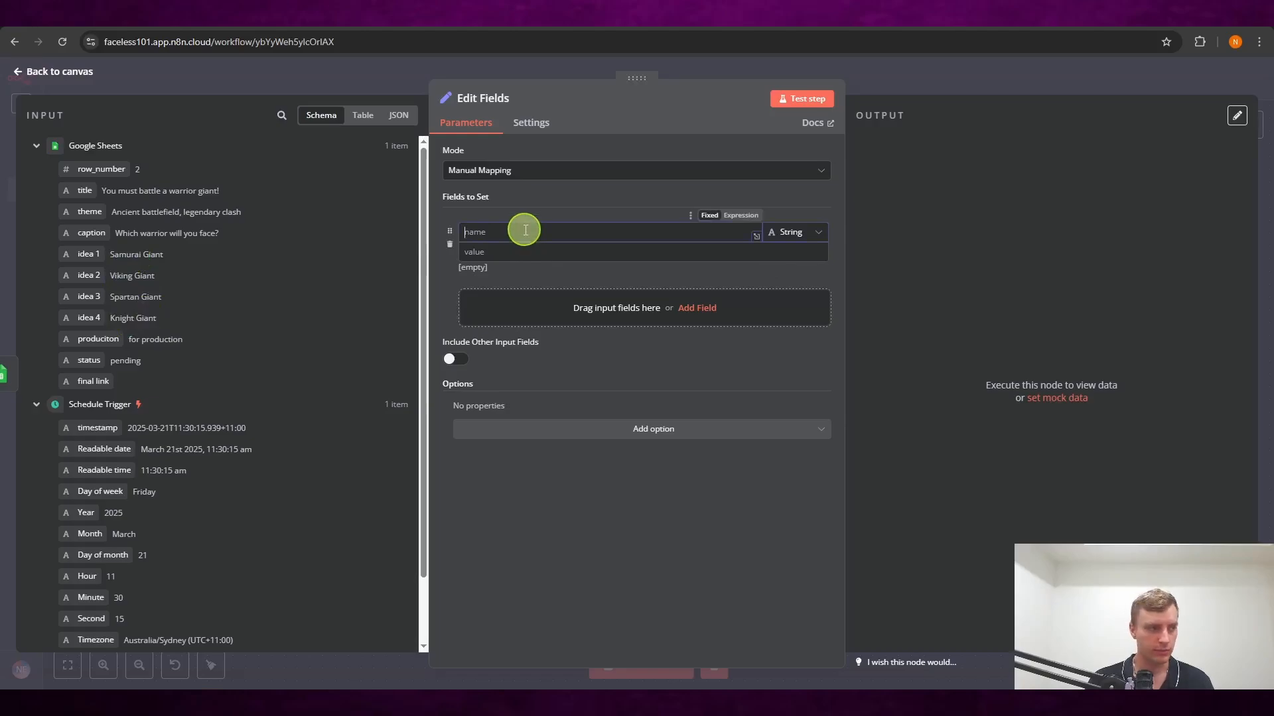
{"action": "left_click", "coordinate": [813, 233]}
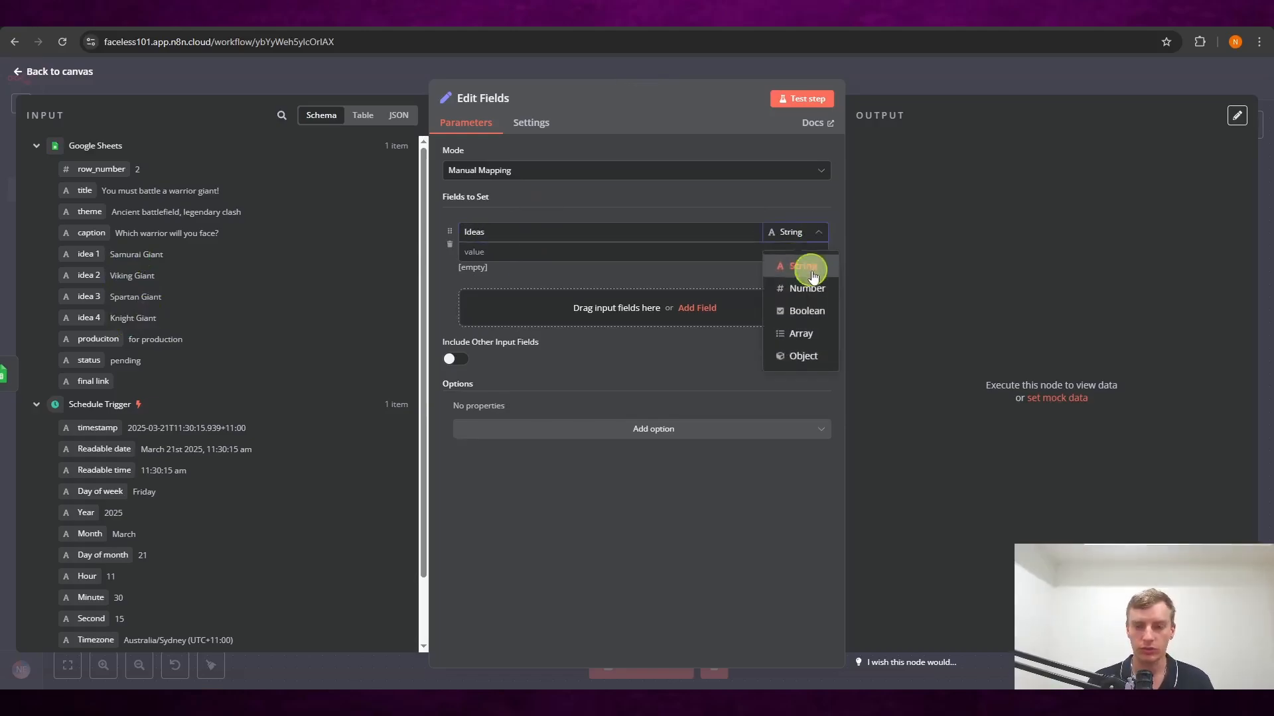
{"action": "left_click", "coordinate": [810, 333]}
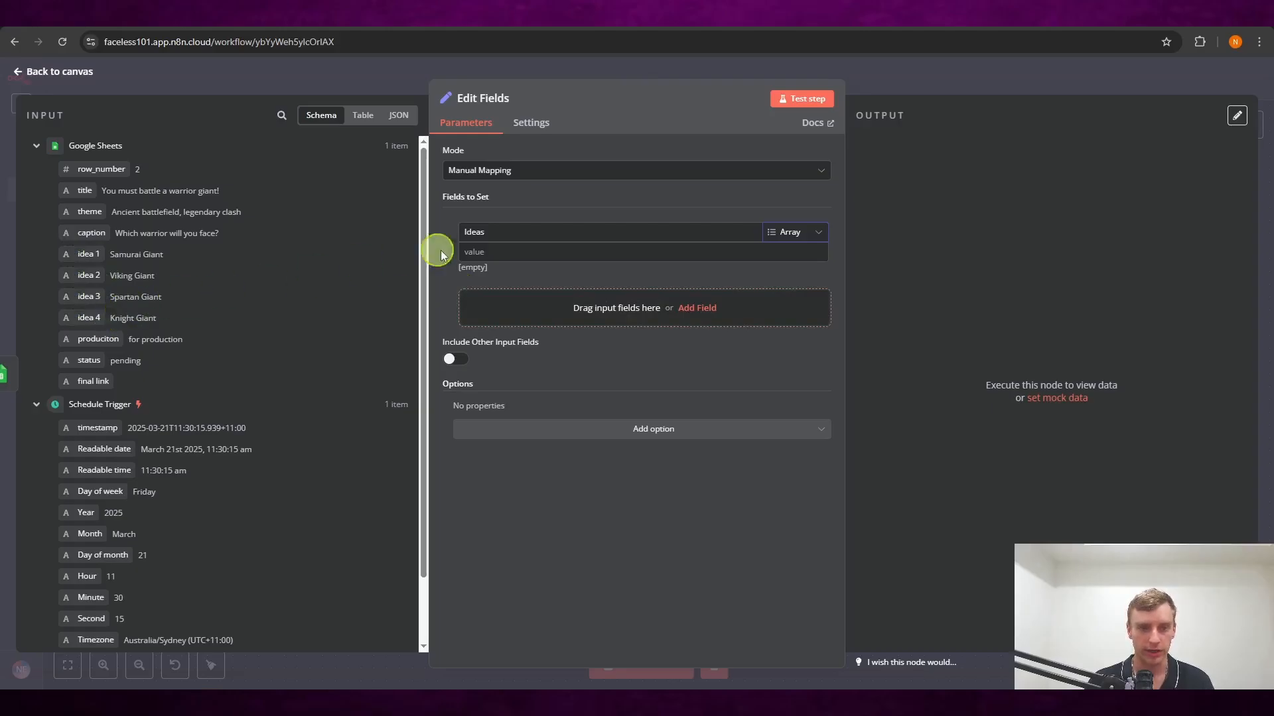
- Copy the "List Array From Ideas" expression covering idea 1 to idea 4 from the Skool classroom page and paste it as the Ideas field's value in n8n
{"action": "left_click", "coordinate": [483, 16]}
{"action": "scroll", "coordinate": [972, 324], "scroll_direction": "down", "scroll_amount": 3}
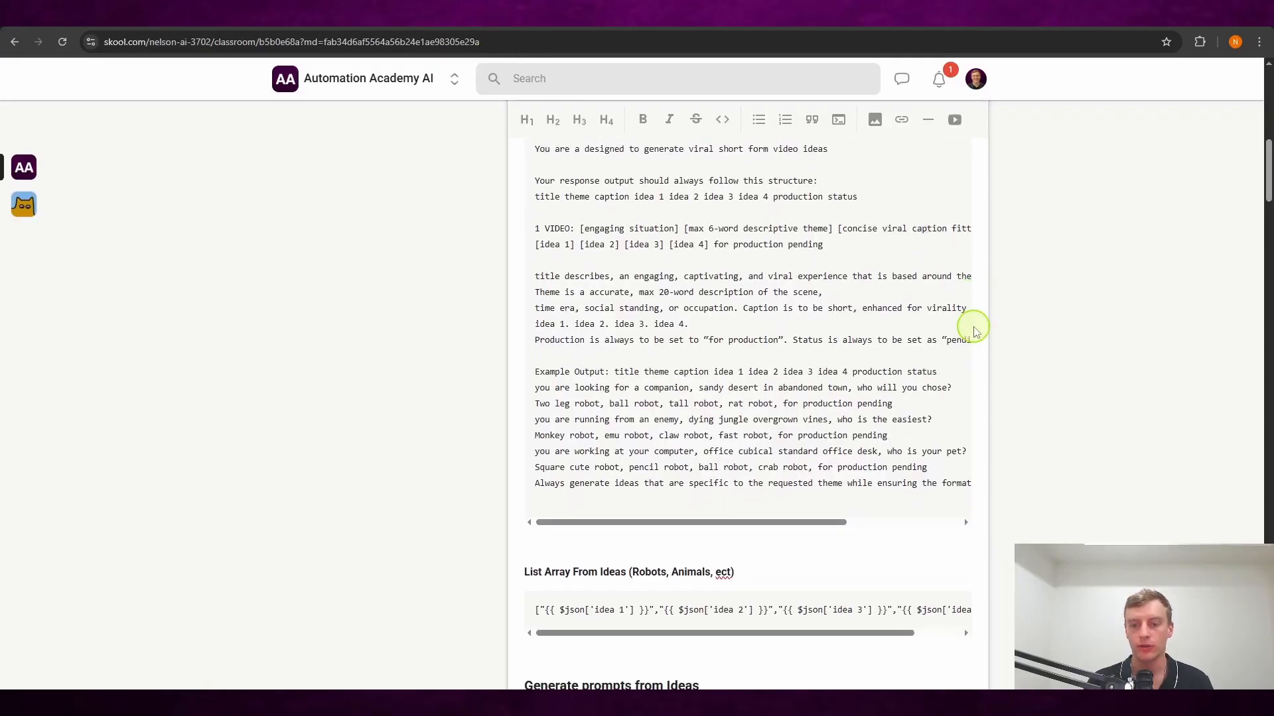
{"action": "left_click_drag", "start_coordinate": [534, 476], "coordinate": [1024, 483]}
{"action": "key", "text": "ctrl+c"}
{"action": "left_click", "coordinate": [554, 16]}
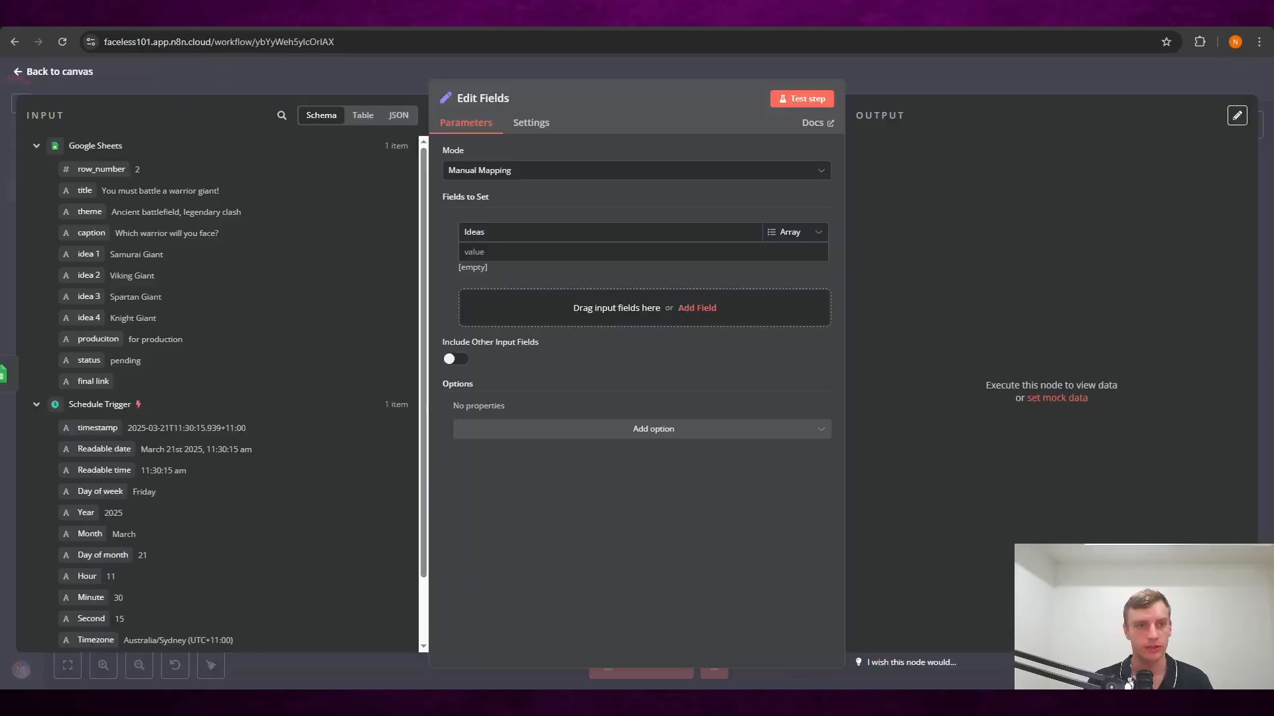
{"action": "left_click", "coordinate": [495, 254]}
{"action": "key", "text": "ctrl+v"}
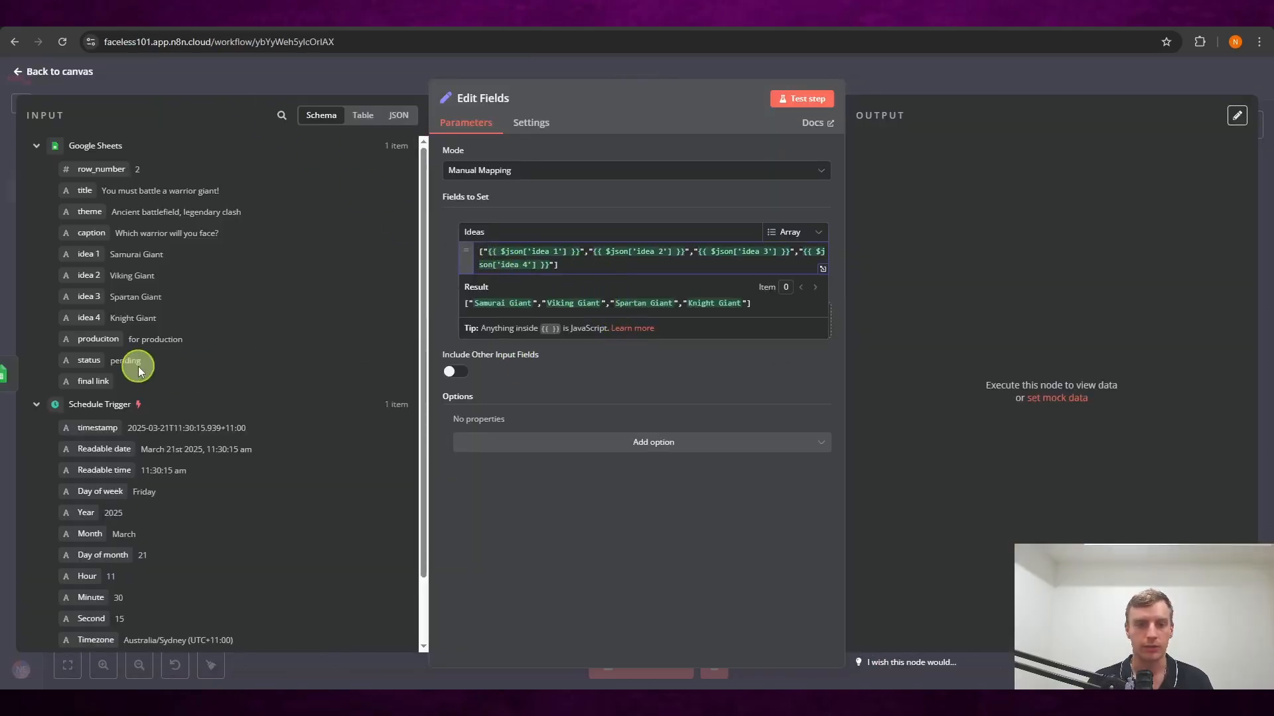
{"action": "left_click_drag", "start_coordinate": [87, 256], "coordinate": [597, 269]}
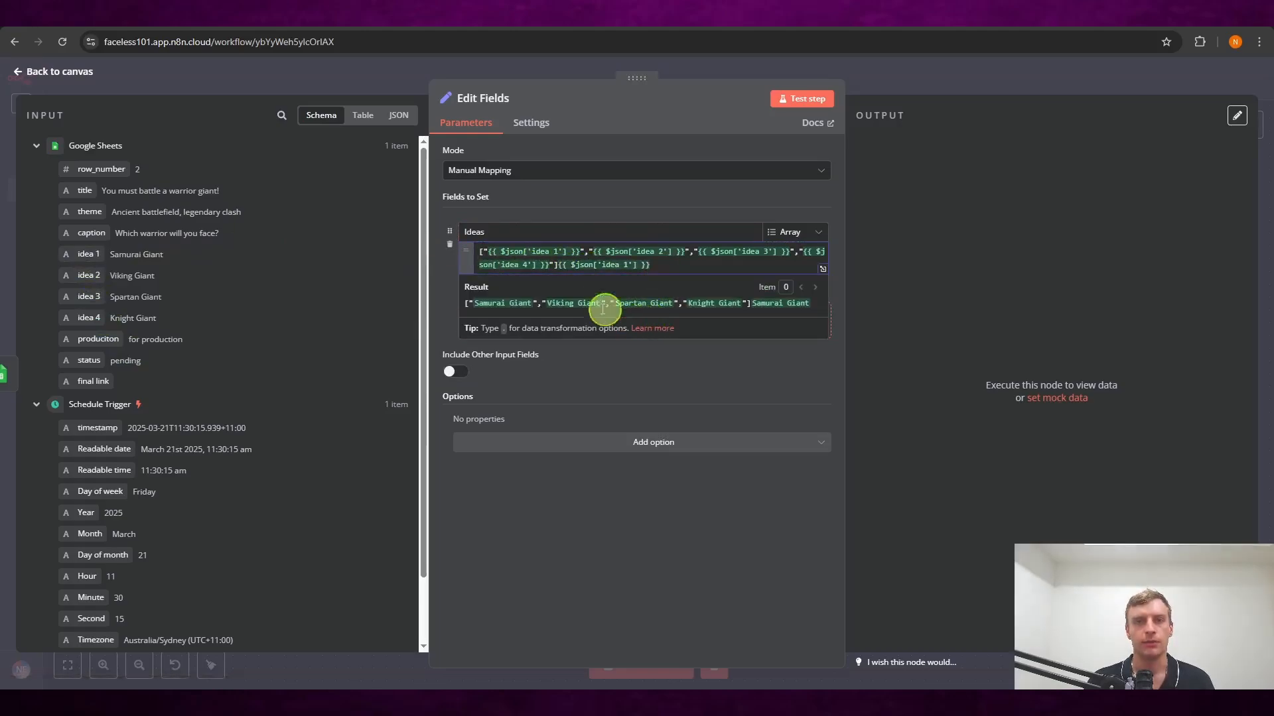
{"action": "left_click_drag", "start_coordinate": [651, 266], "coordinate": [554, 267]}
{"action": "key", "text": "BackSpace"}
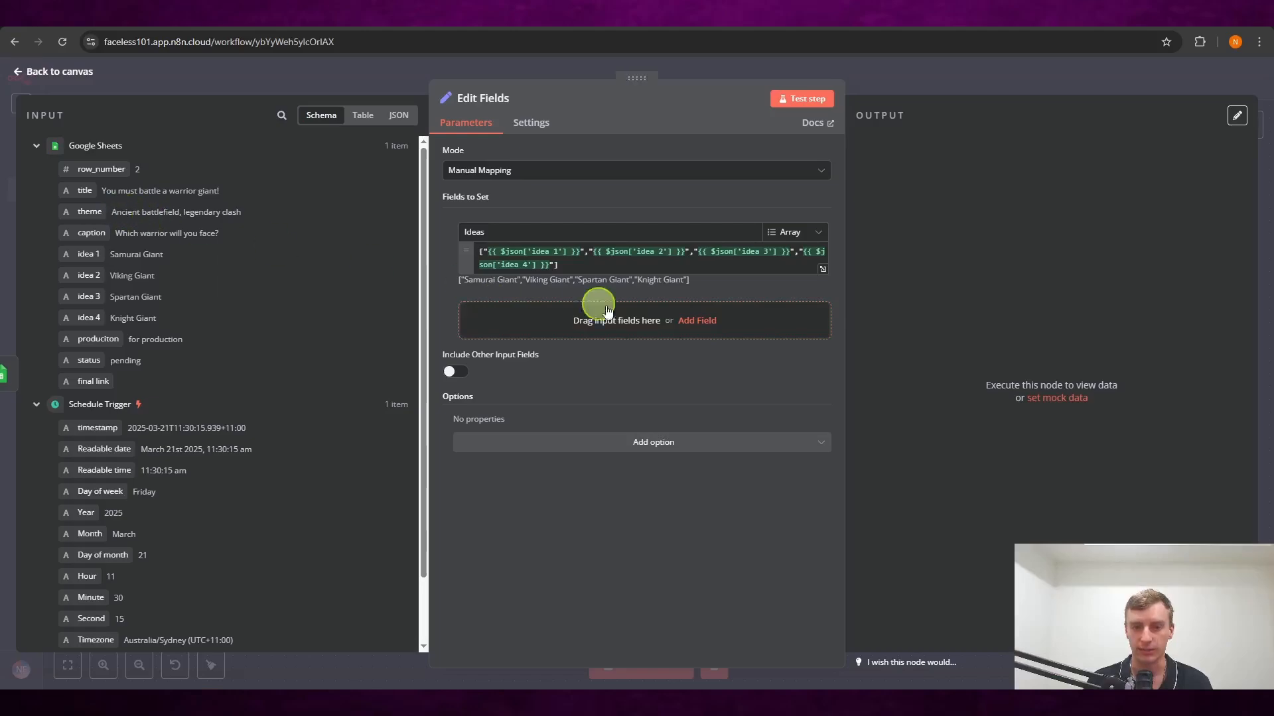
- Add a String field named "theme" to the Edit Fields node and map it to the Google Sheets theme column
{"action": "left_click", "coordinate": [698, 321]}
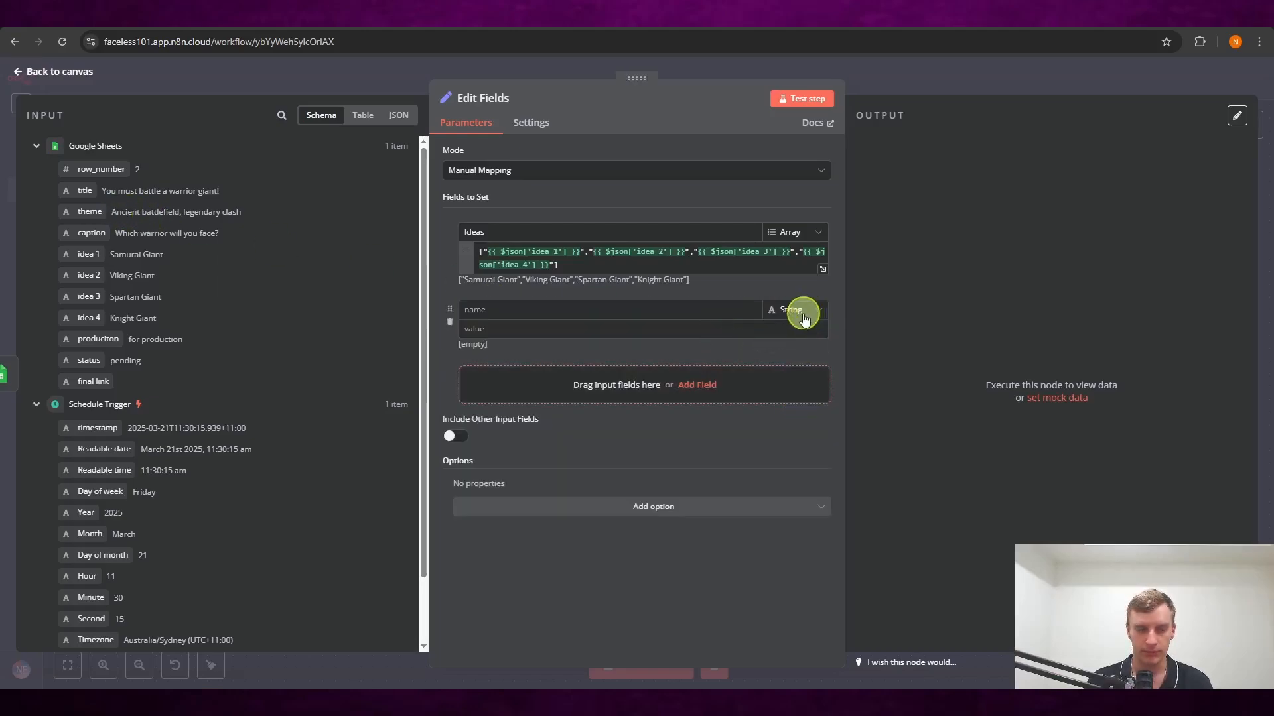
{"action": "left_click", "coordinate": [545, 310]}
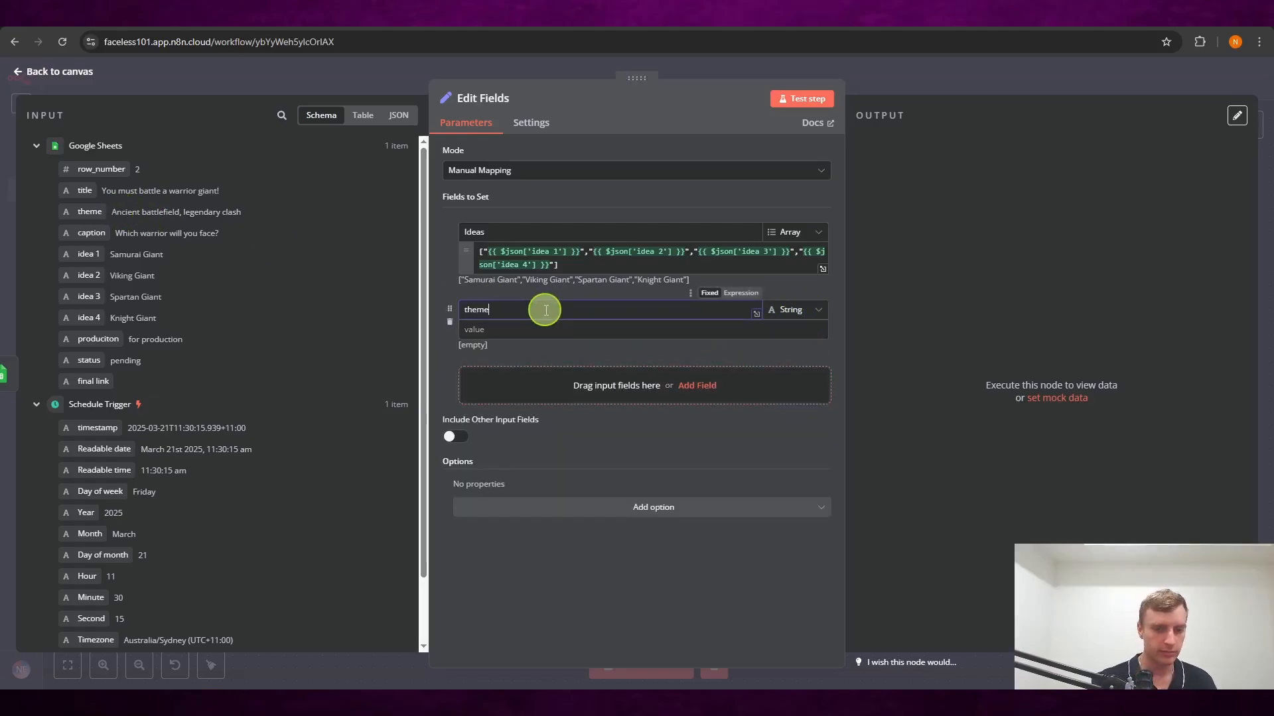
{"action": "left_click_drag", "start_coordinate": [87, 212], "coordinate": [521, 328]}
{"action": "left_click", "coordinate": [746, 454]}
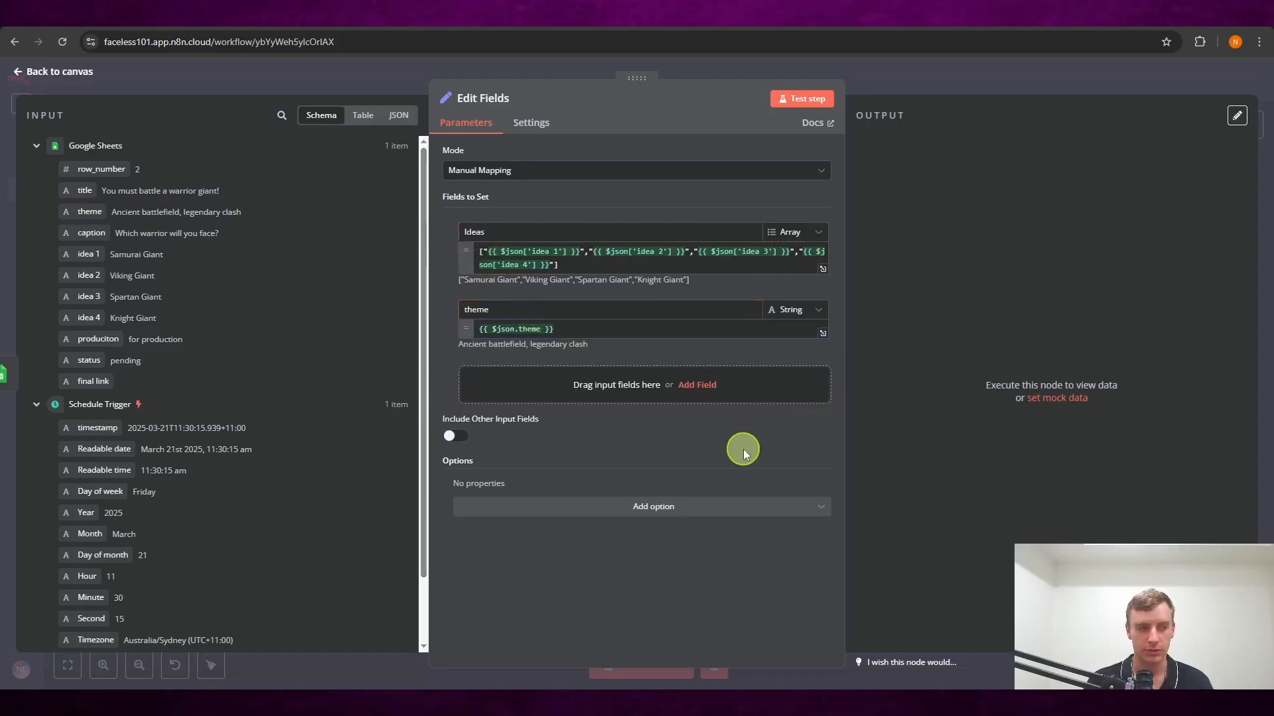
- Test the Edit Fields node, examine its Ideas and theme output, and return to the canvas
{"action": "left_click", "coordinate": [823, 100]}
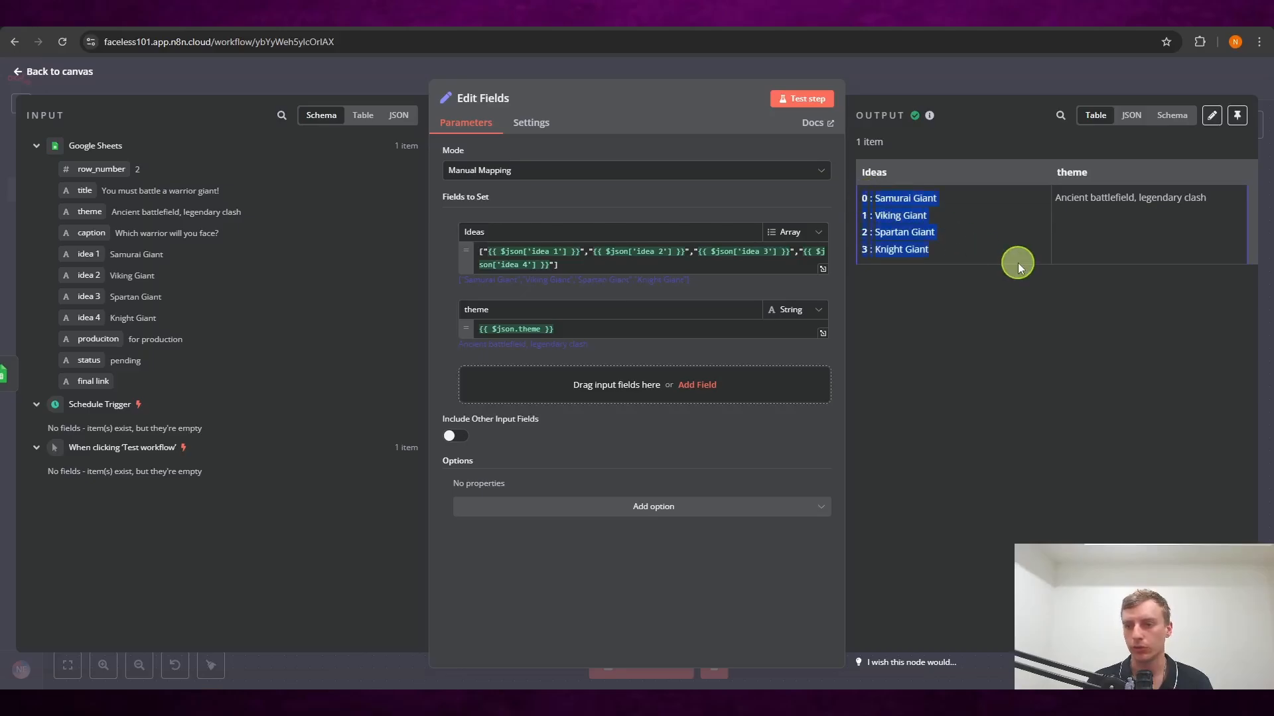
{"action": "left_click_drag", "start_coordinate": [1055, 190], "coordinate": [1241, 193]}
{"action": "left_click", "coordinate": [962, 87]}
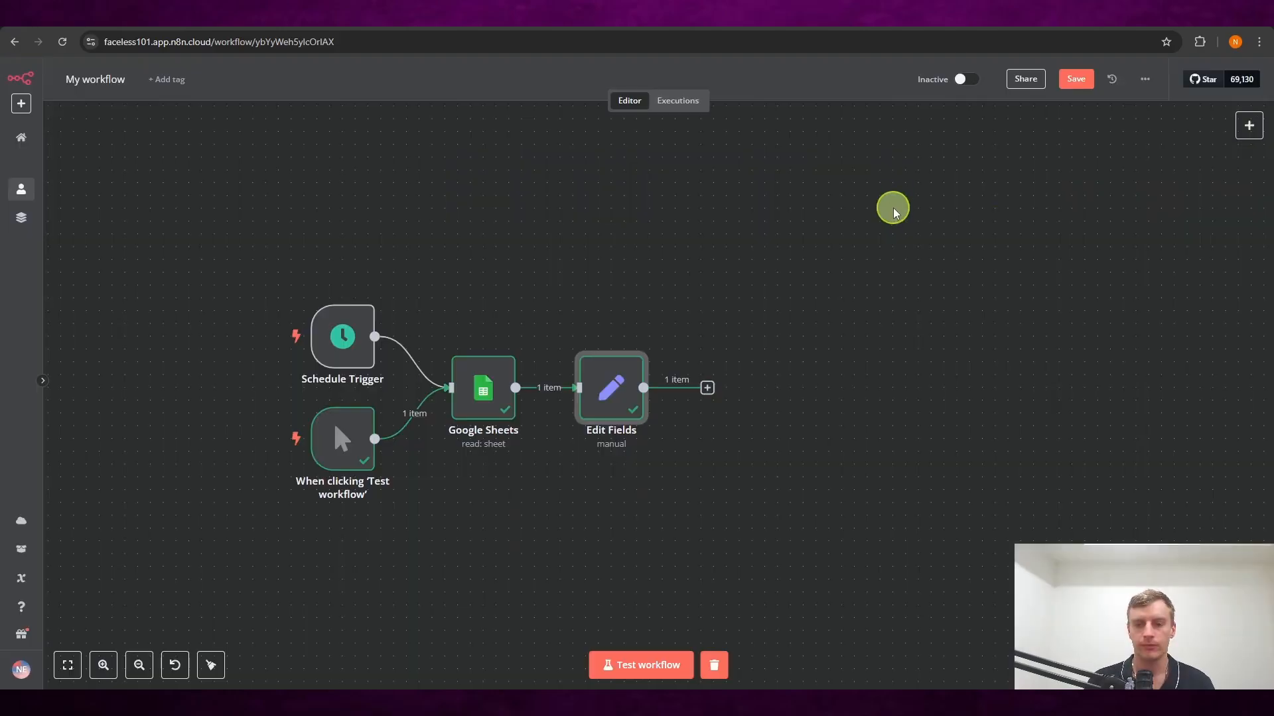
- Add a Split Out node after Edit Fields and set its field to split out to "Ideas"
{"action": "scroll", "coordinate": [829, 216], "scroll_direction": "down", "scroll_amount": 1}
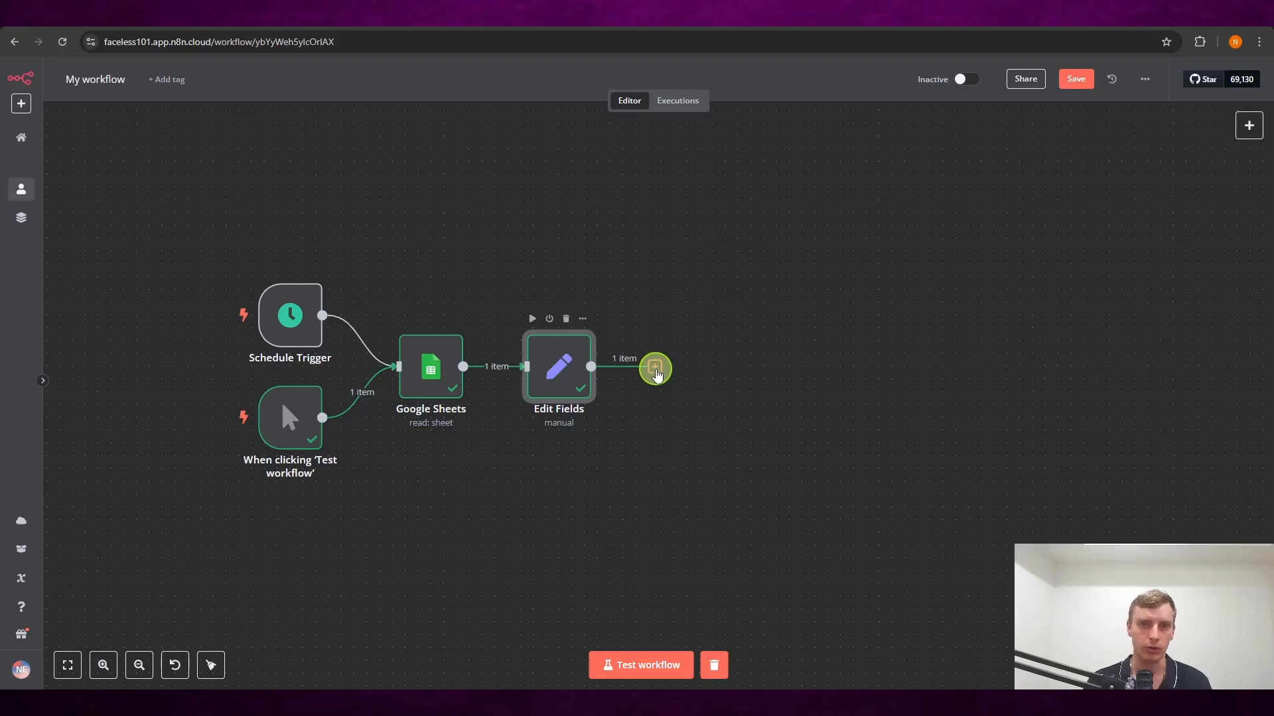
{"action": "left_click", "coordinate": [655, 369]}
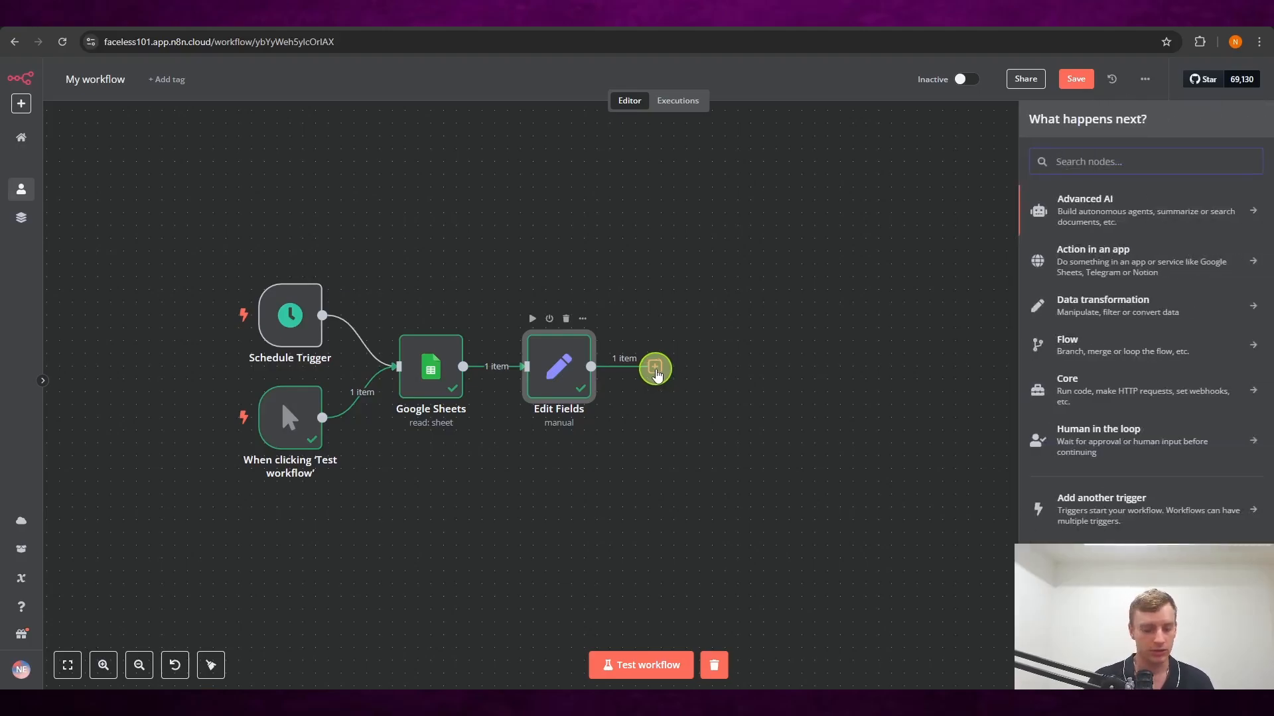
{"action": "type", "text": "spl"}
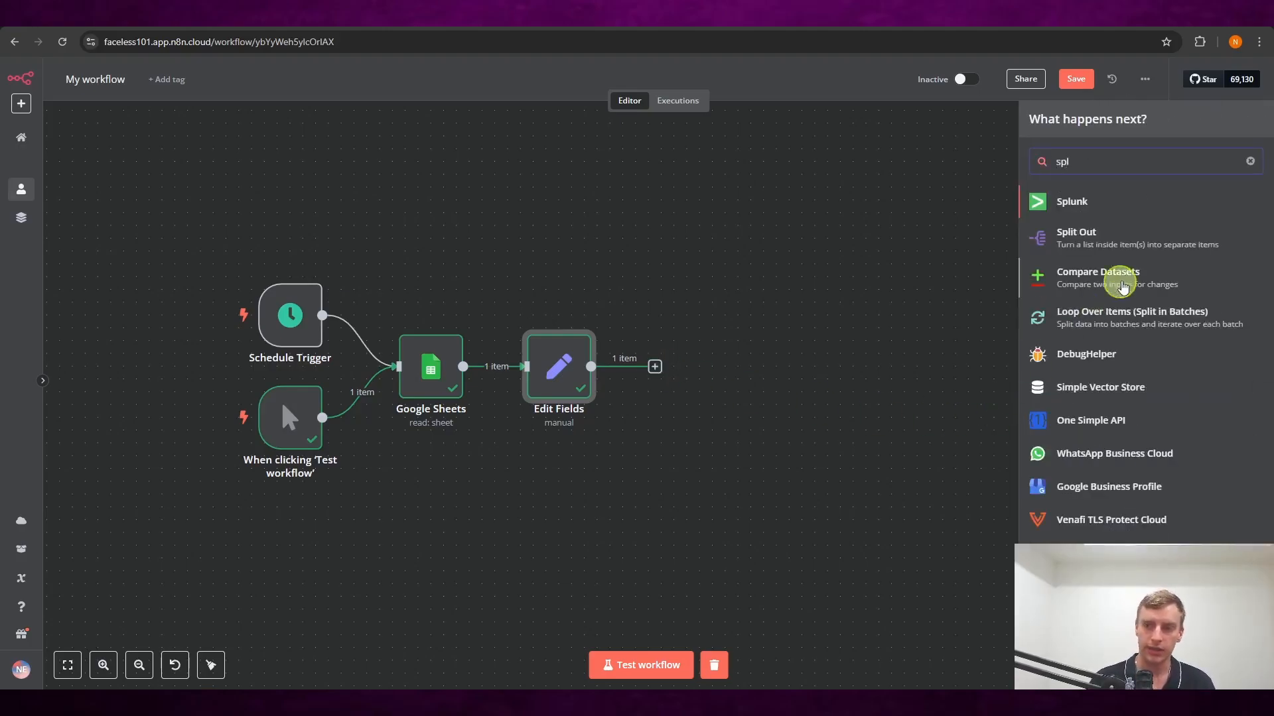
{"action": "left_click", "coordinate": [1115, 240]}
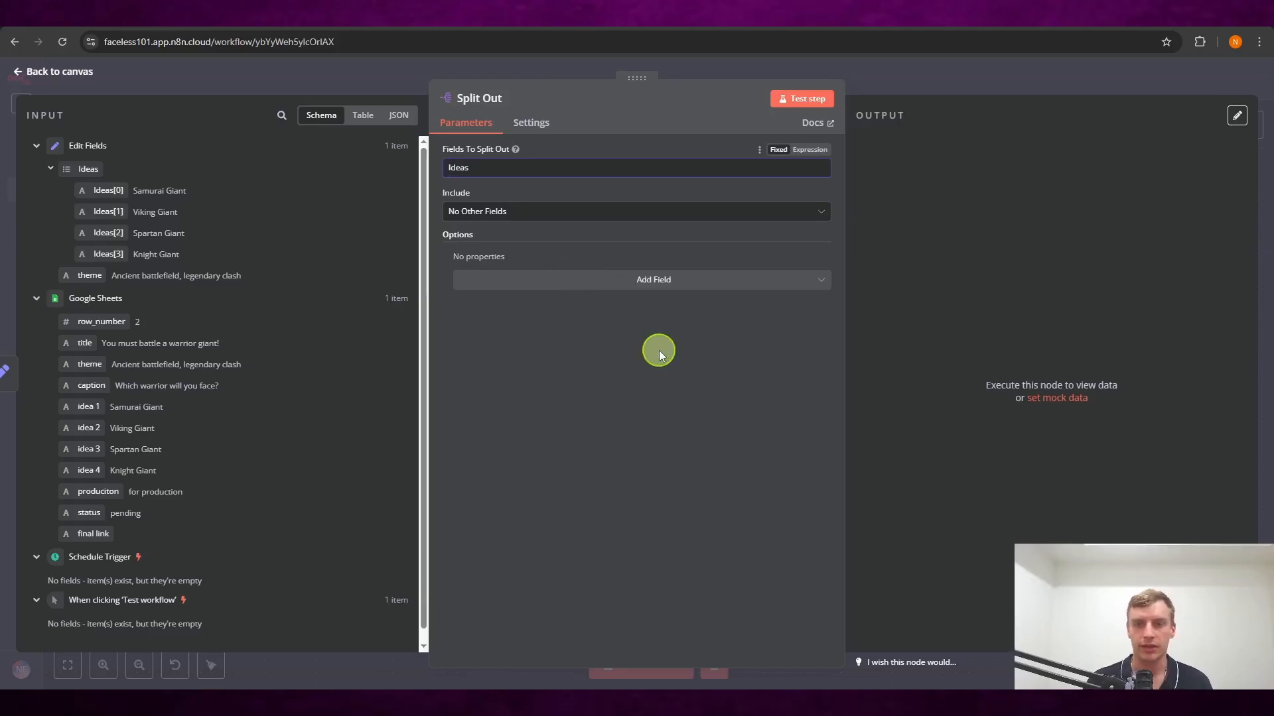
- Test the Split Out node, return to the canvas and save the workflow
{"action": "left_click", "coordinate": [806, 99]}
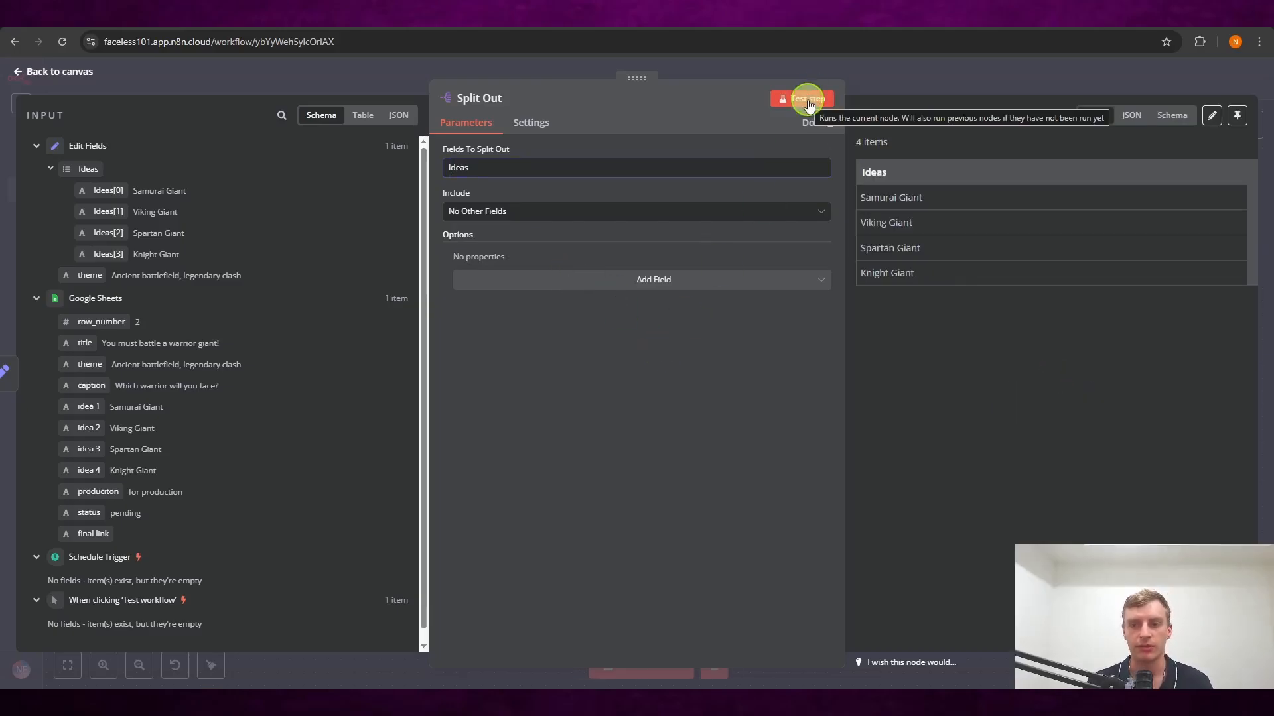
{"action": "left_click_drag", "start_coordinate": [953, 288], "coordinate": [940, 118]}
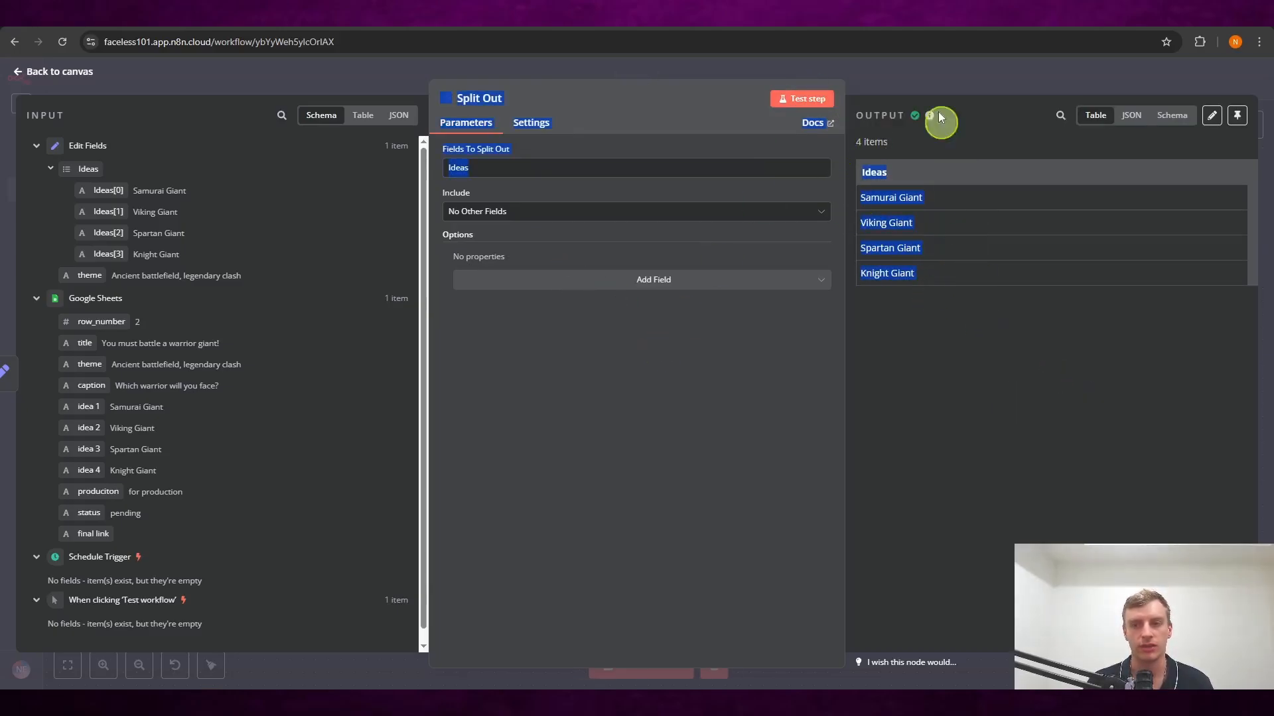
{"action": "left_click", "coordinate": [898, 63]}
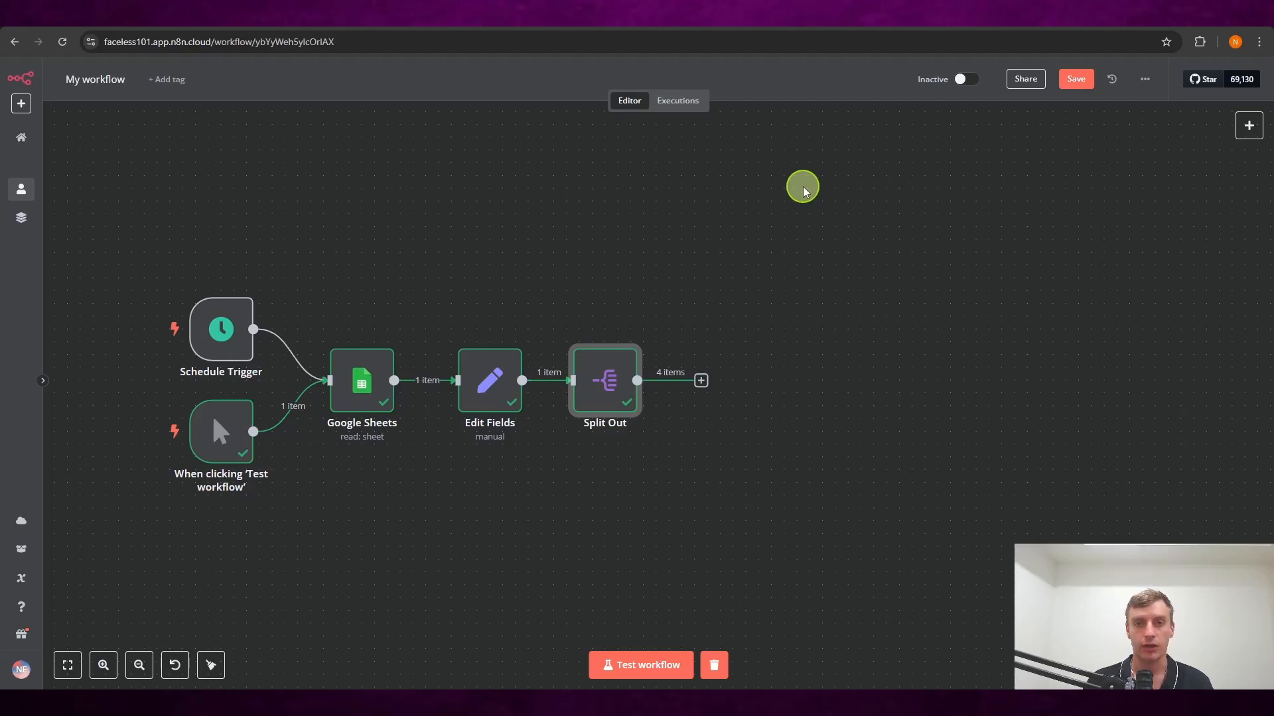
{"action": "left_click", "coordinate": [1076, 79]}
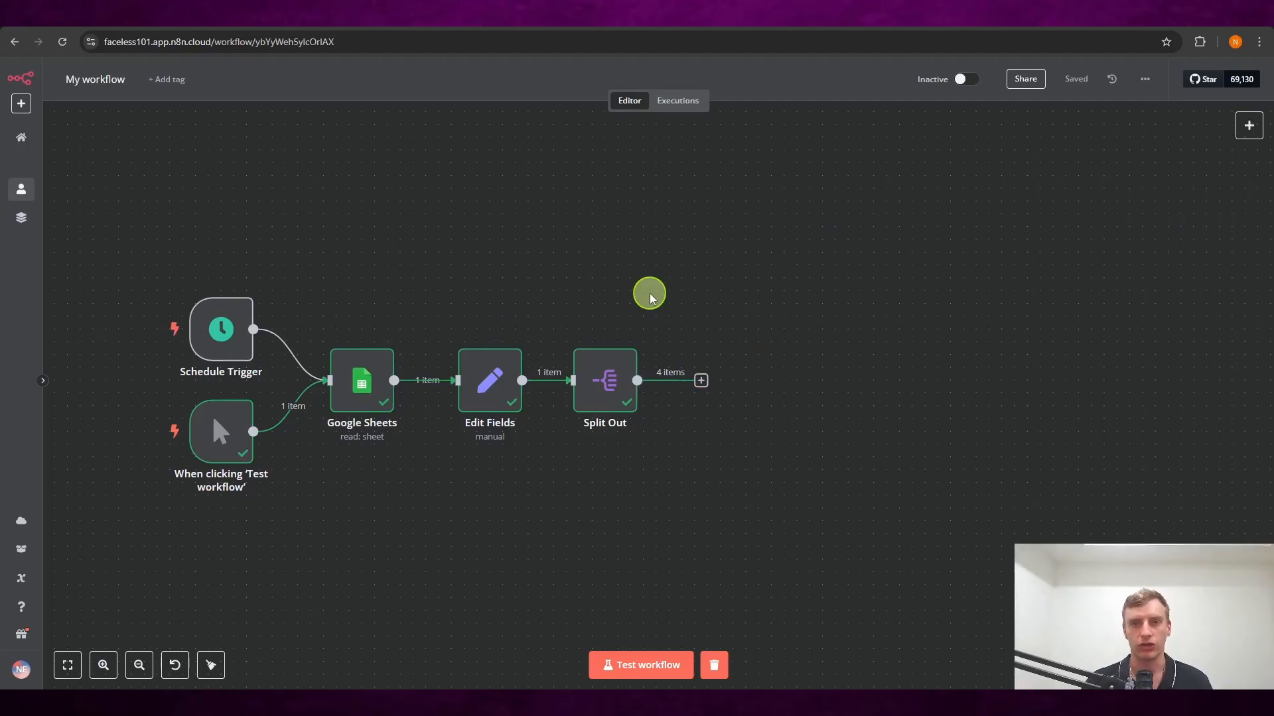
- Check the Split Out node's output again and add a Basic LLM Chain node after it
{"action": "double_click", "coordinate": [611, 382]}
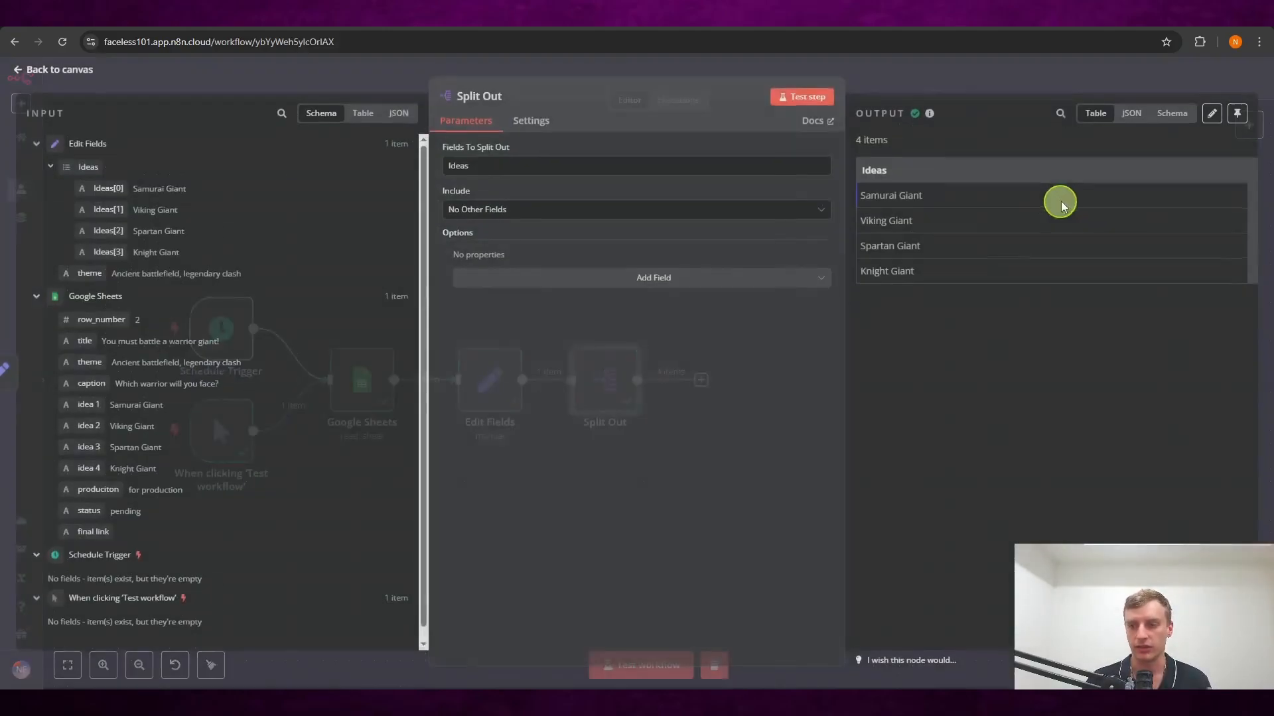
{"action": "left_click", "coordinate": [1012, 83]}
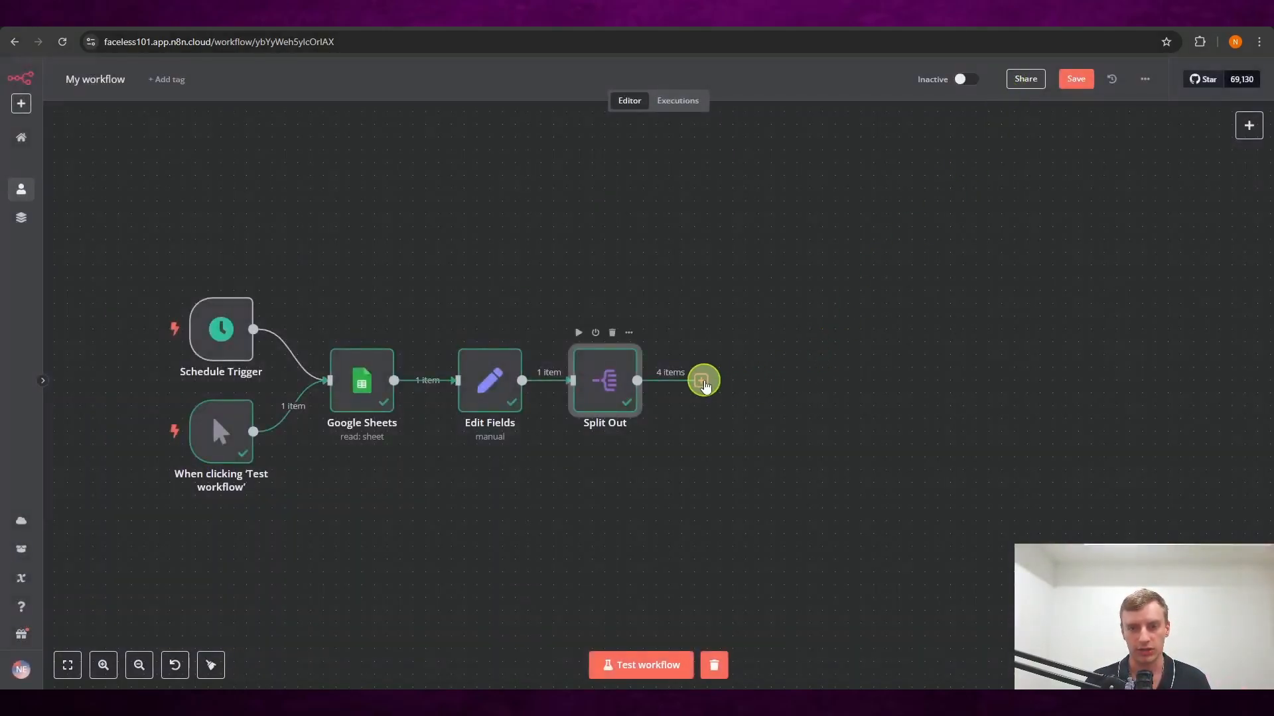
{"action": "left_click", "coordinate": [701, 380]}
{"action": "left_click", "coordinate": [762, 378]}
{"action": "left_click", "coordinate": [703, 382]}
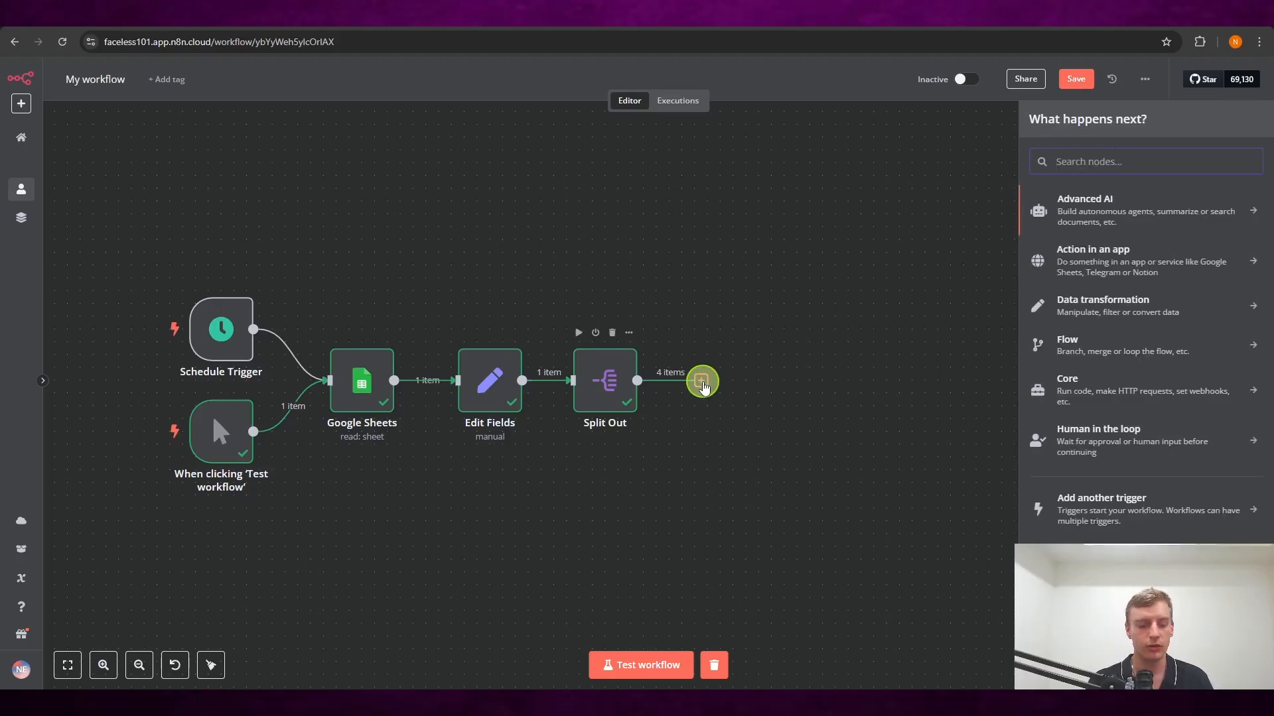
{"action": "type", "text": "llm"}
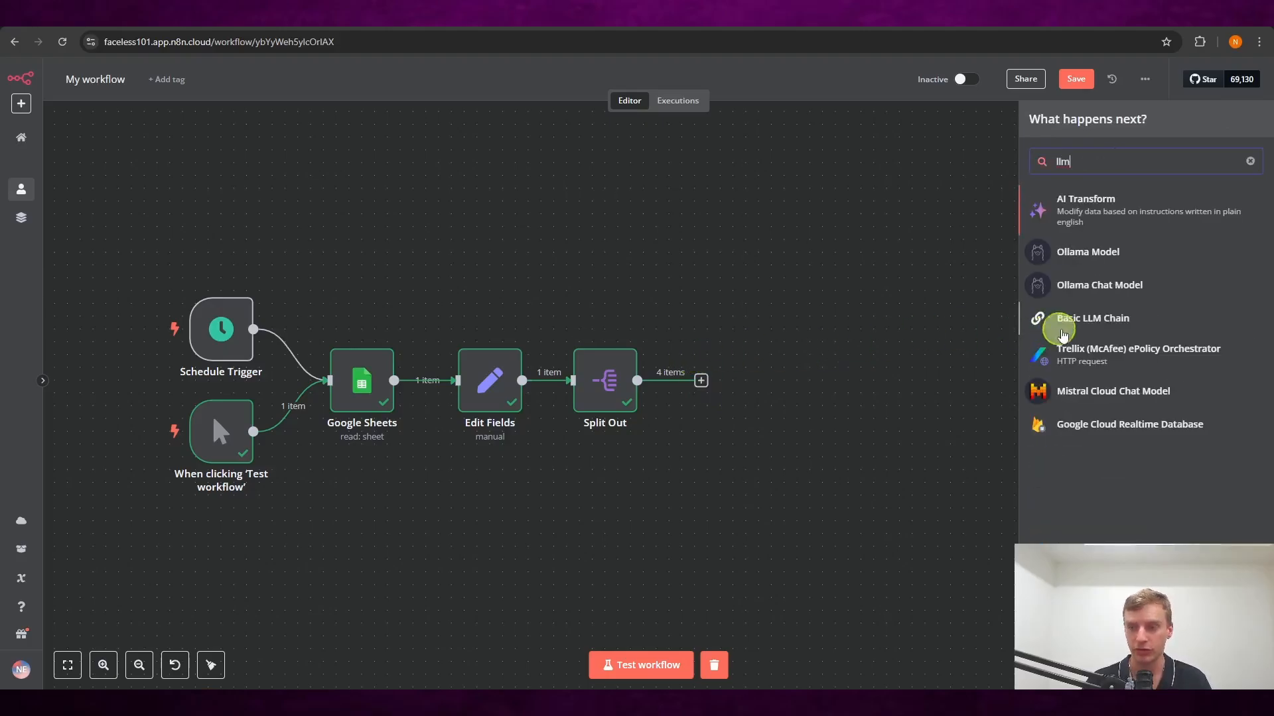
{"action": "left_click", "coordinate": [1095, 321]}
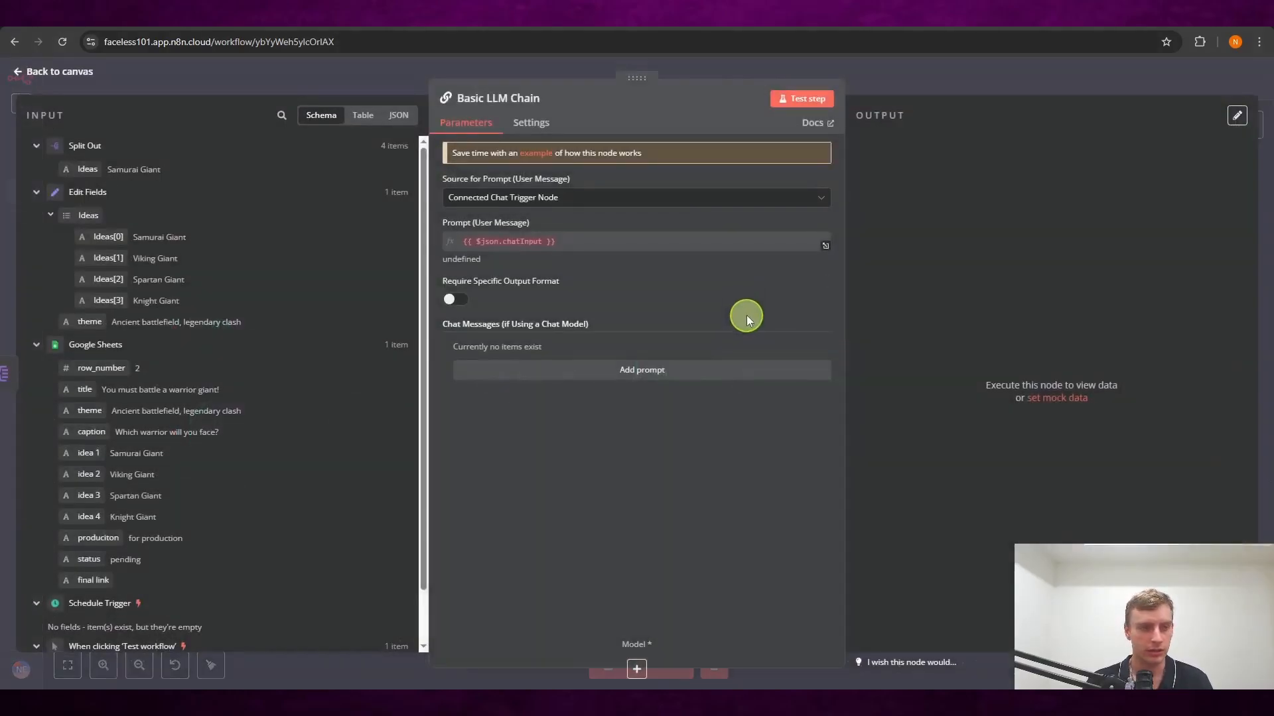
- Set the prompt source to "Define below" and enter the labels "Ideas:" and "Theme:" on separate lines of the user message
{"action": "left_click", "coordinate": [734, 198]}
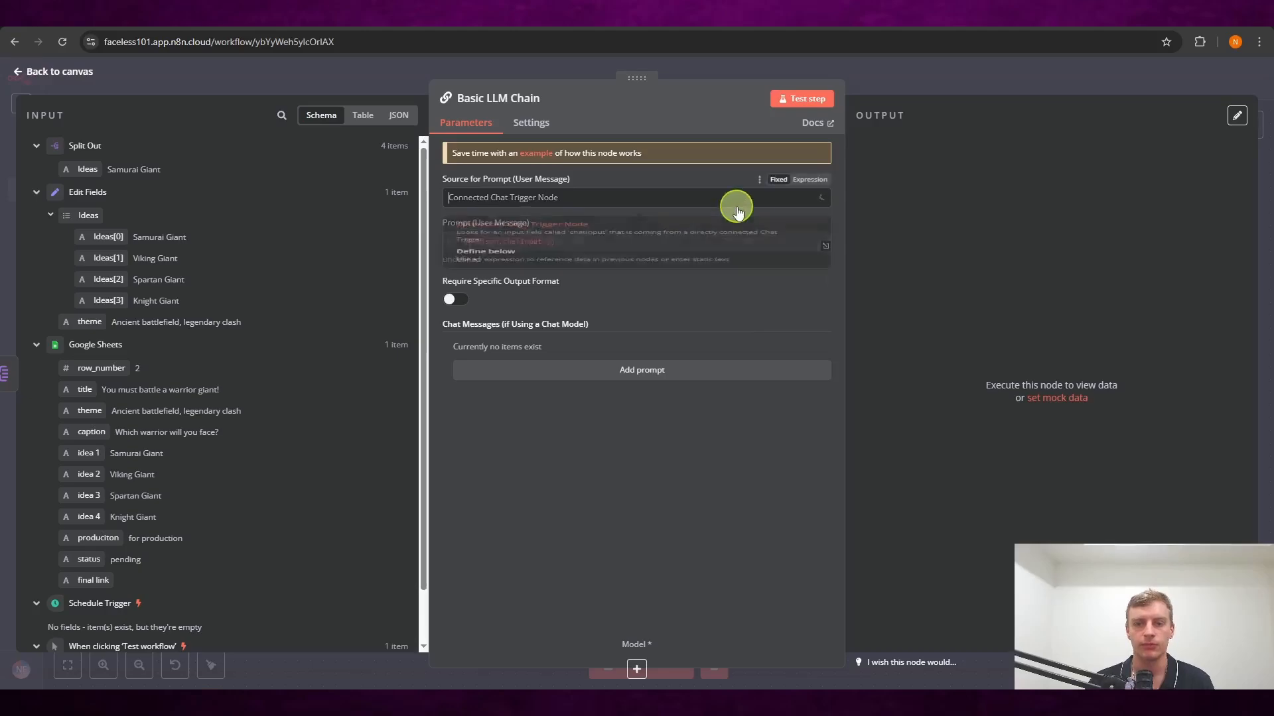
{"action": "left_click", "coordinate": [665, 292]}
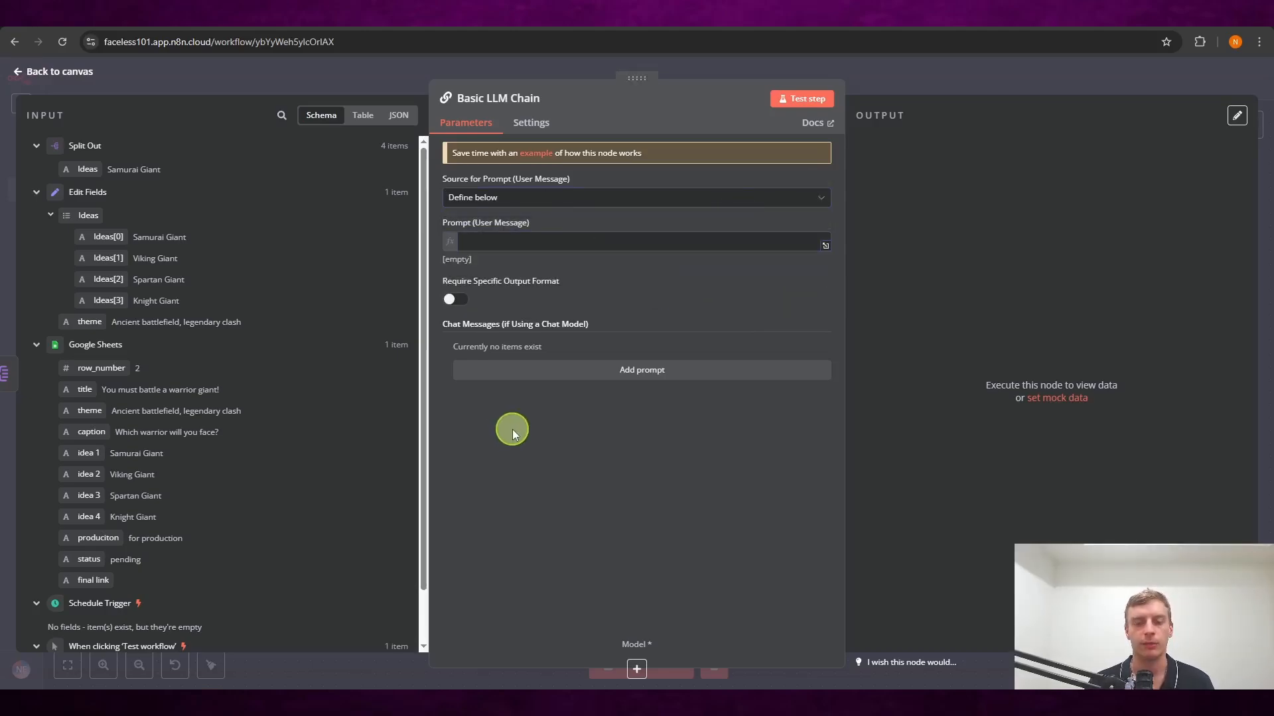
{"action": "left_click", "coordinate": [566, 243]}
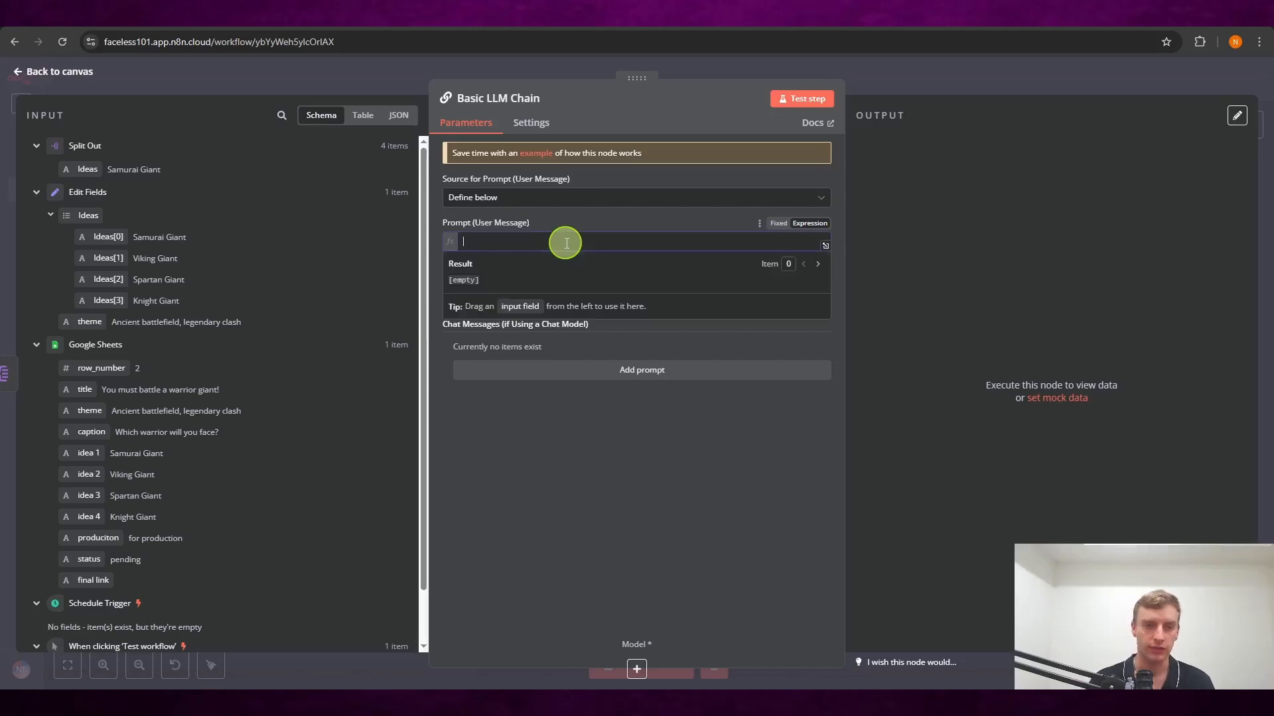
{"action": "type", "text": "Ideas:"}
{"action": "key", "text": "Return"}
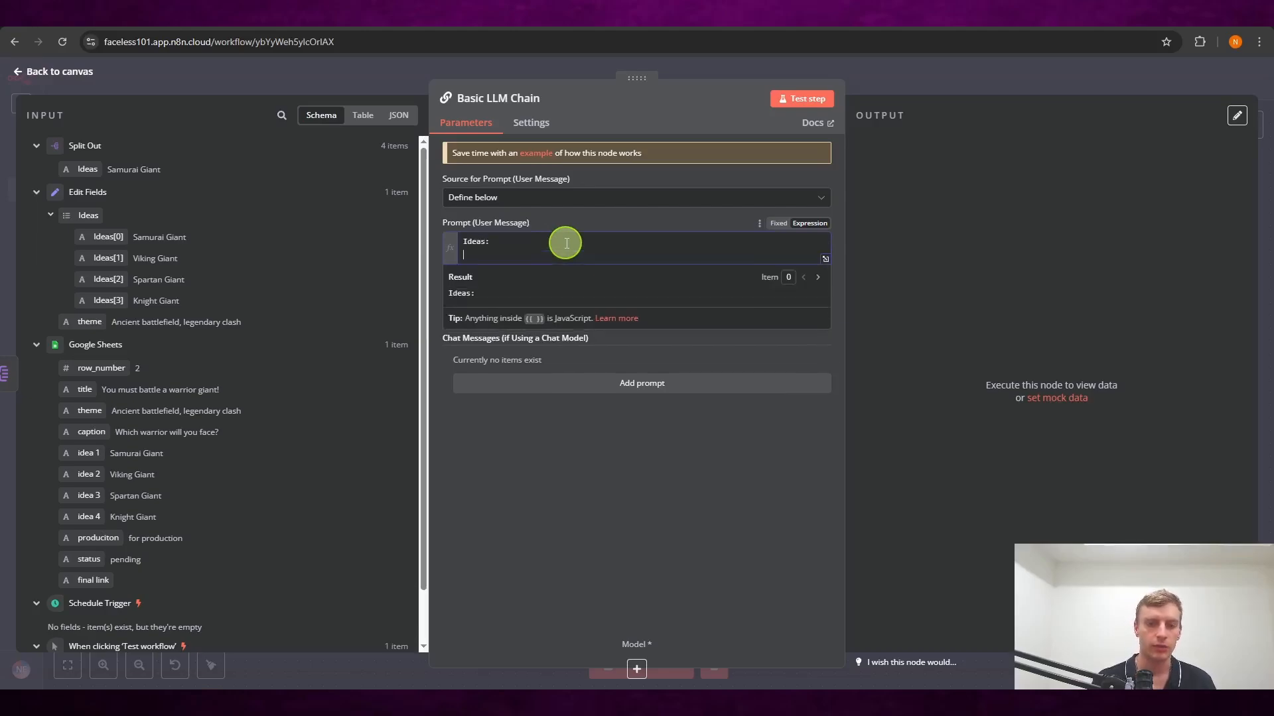
{"action": "type", "text": "Theme:"}
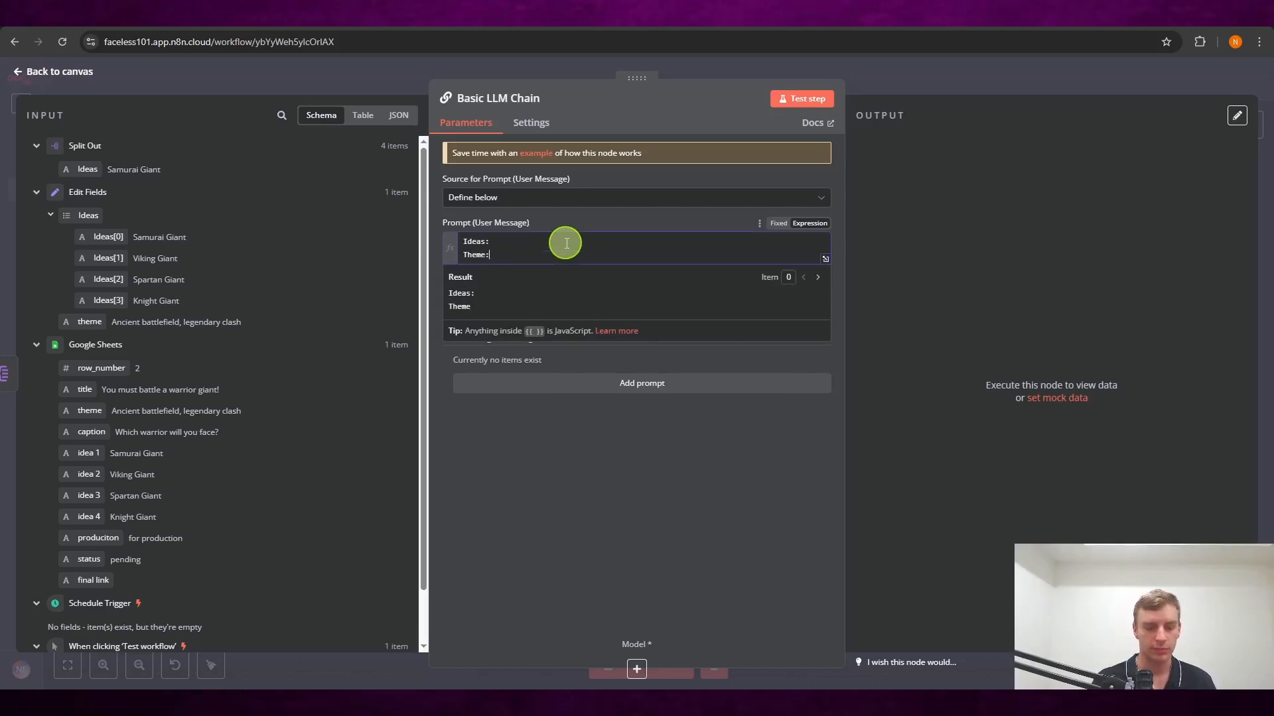
- Insert the Edit Fields node's Ideas array after "Ideas:" and its theme field after "Theme:" in the user message
{"action": "left_click", "coordinate": [537, 474]}
{"action": "left_click", "coordinate": [508, 244]}
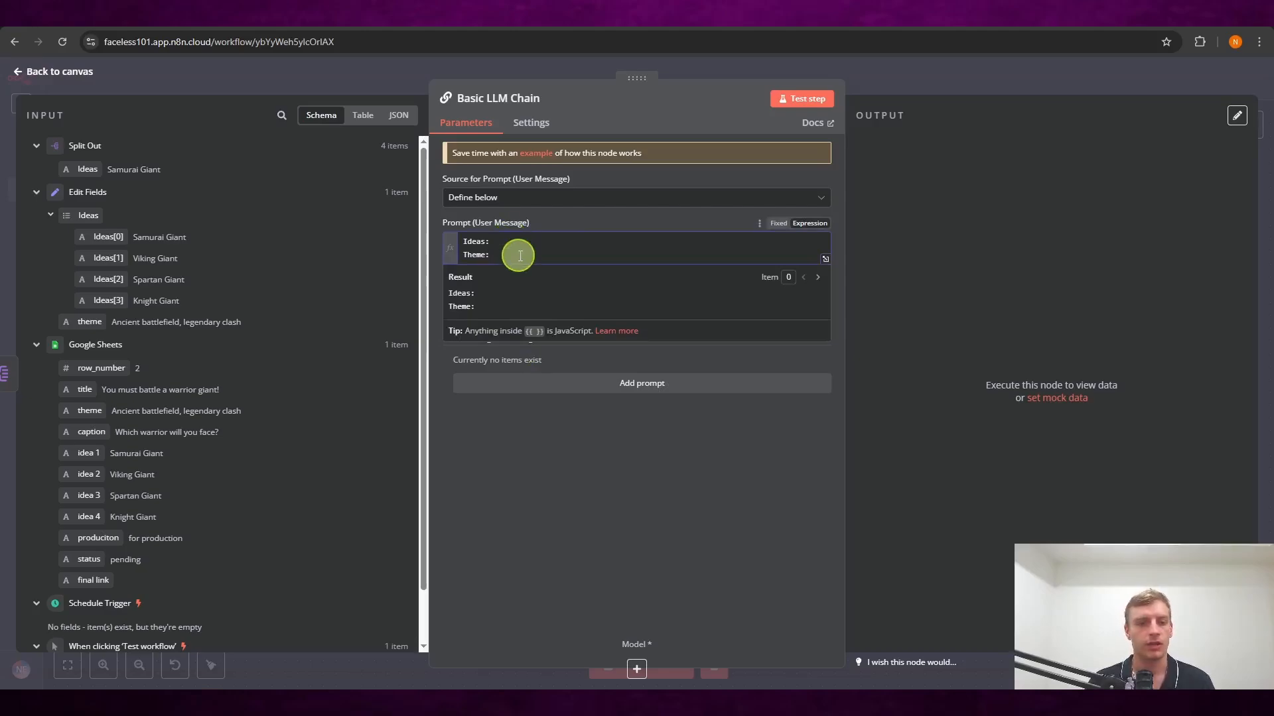
{"action": "left_click_drag", "start_coordinate": [86, 215], "coordinate": [519, 242]}
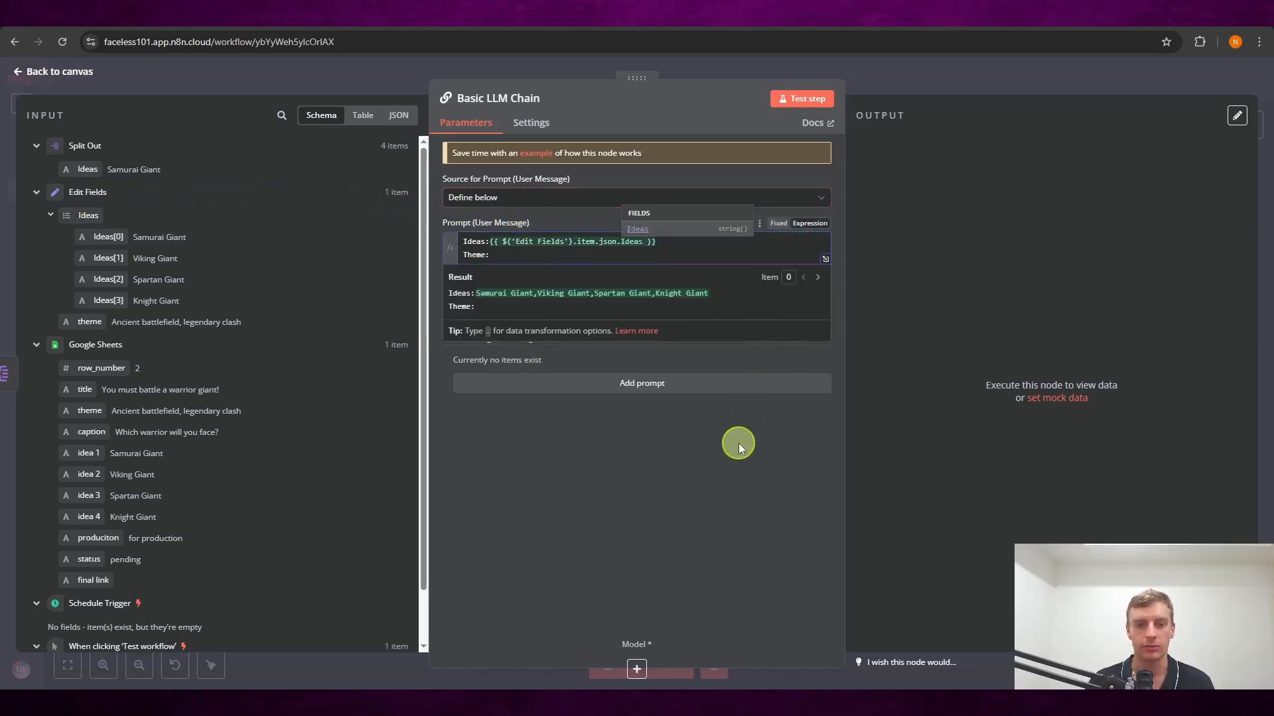
{"action": "left_click_drag", "start_coordinate": [87, 323], "coordinate": [540, 256]}
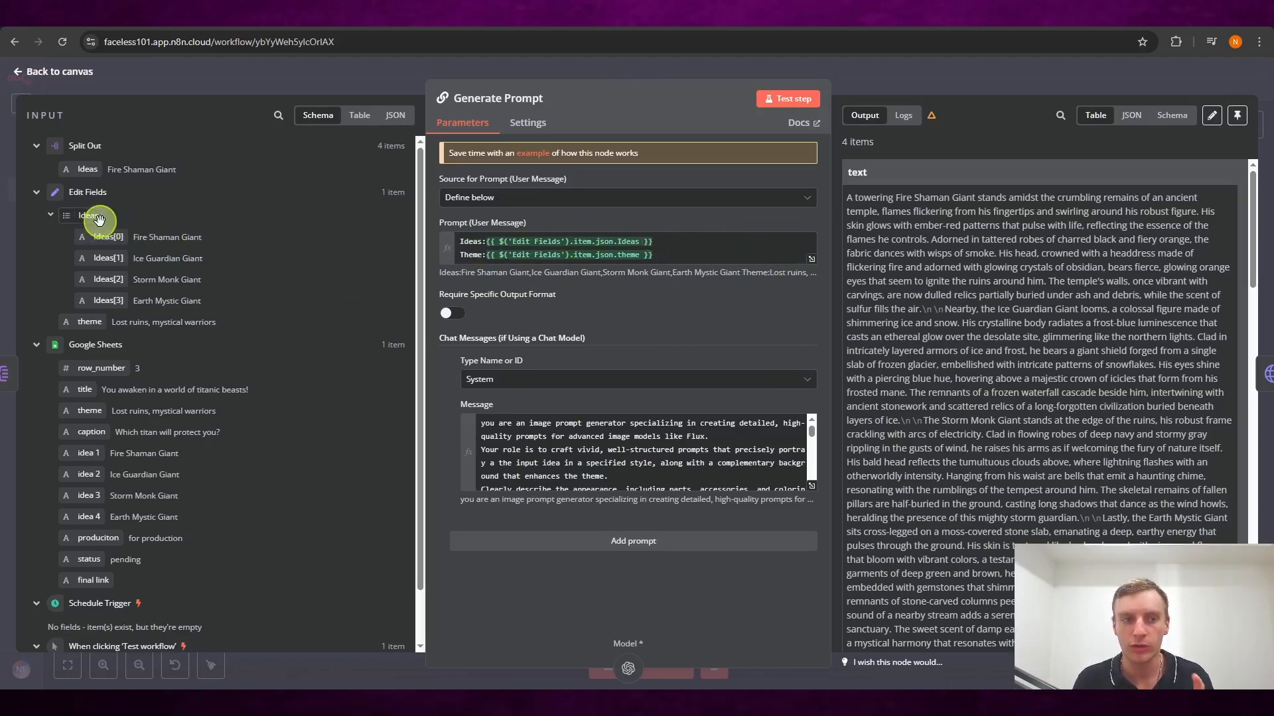
- Review the Generate Prompt node's expanded user message and replace its Ideas expression with the Split Out node's Ideas field, {{ $json.Ideas }}
{"action": "left_click", "coordinate": [811, 258]}
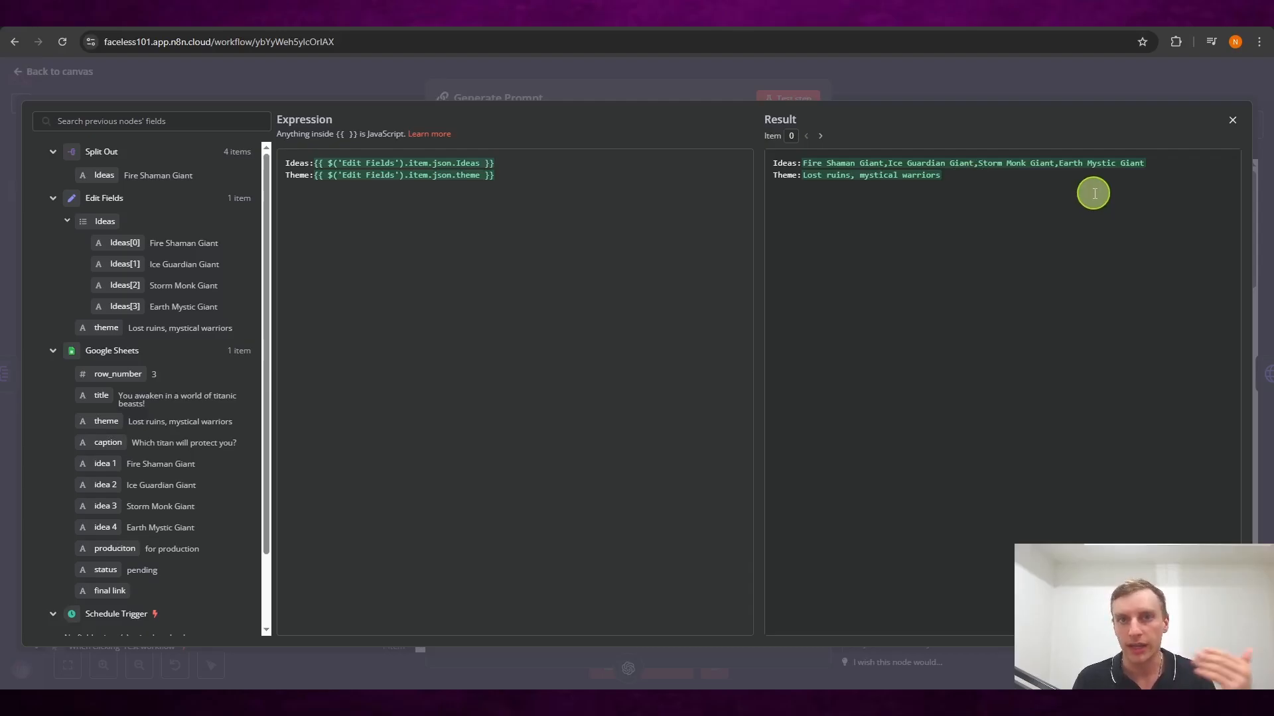
{"action": "left_click", "coordinate": [1228, 121]}
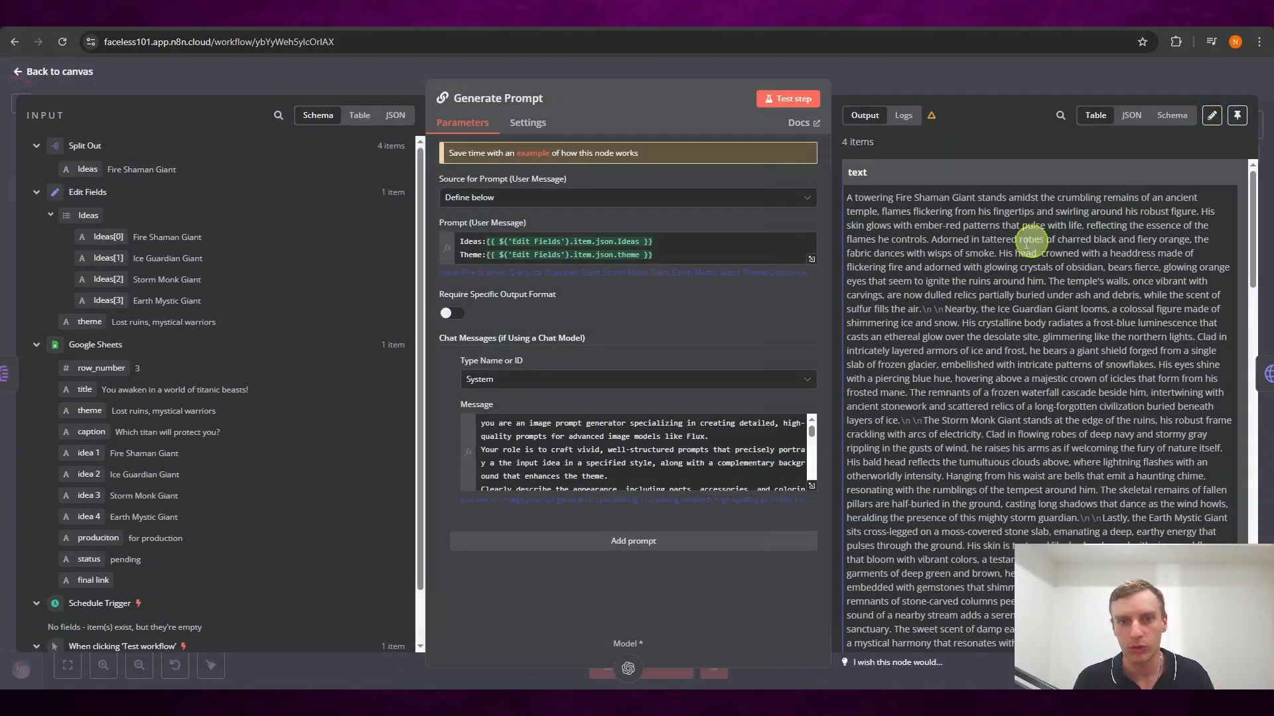
{"action": "left_click_drag", "start_coordinate": [660, 241], "coordinate": [492, 242]}
{"action": "key", "text": "BackSpace"}
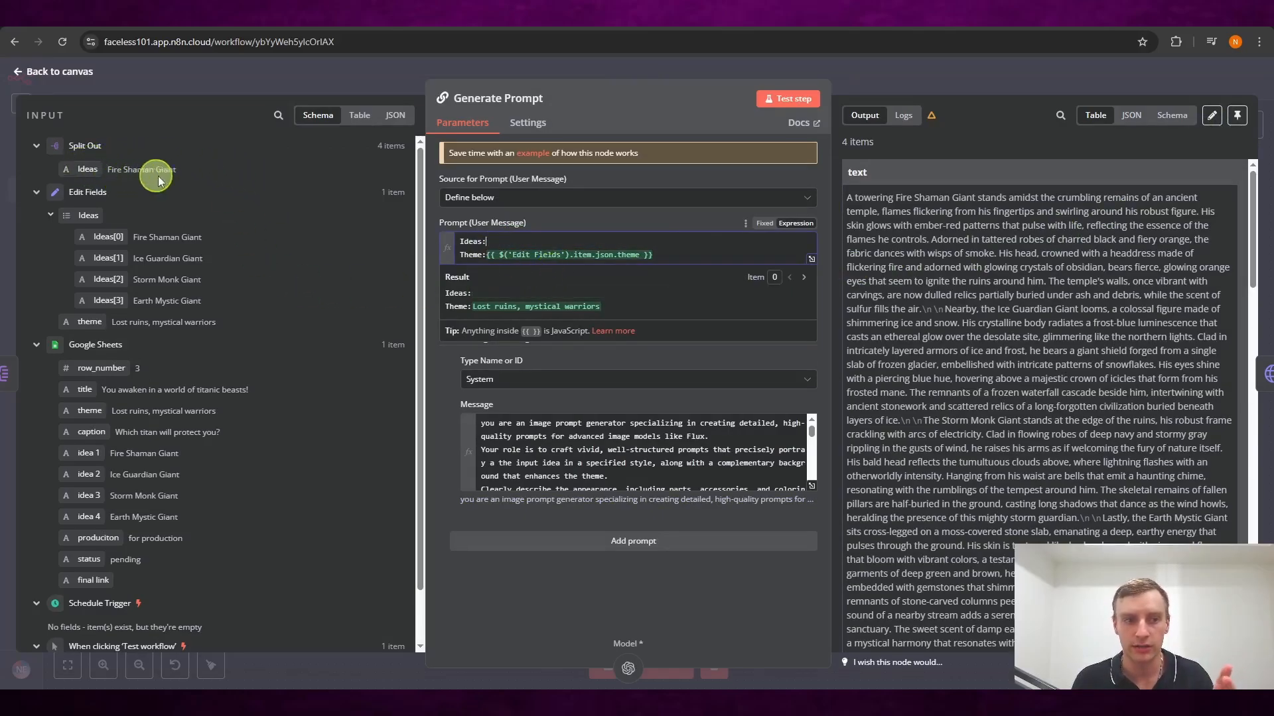
{"action": "left_click_drag", "start_coordinate": [87, 171], "coordinate": [529, 242]}
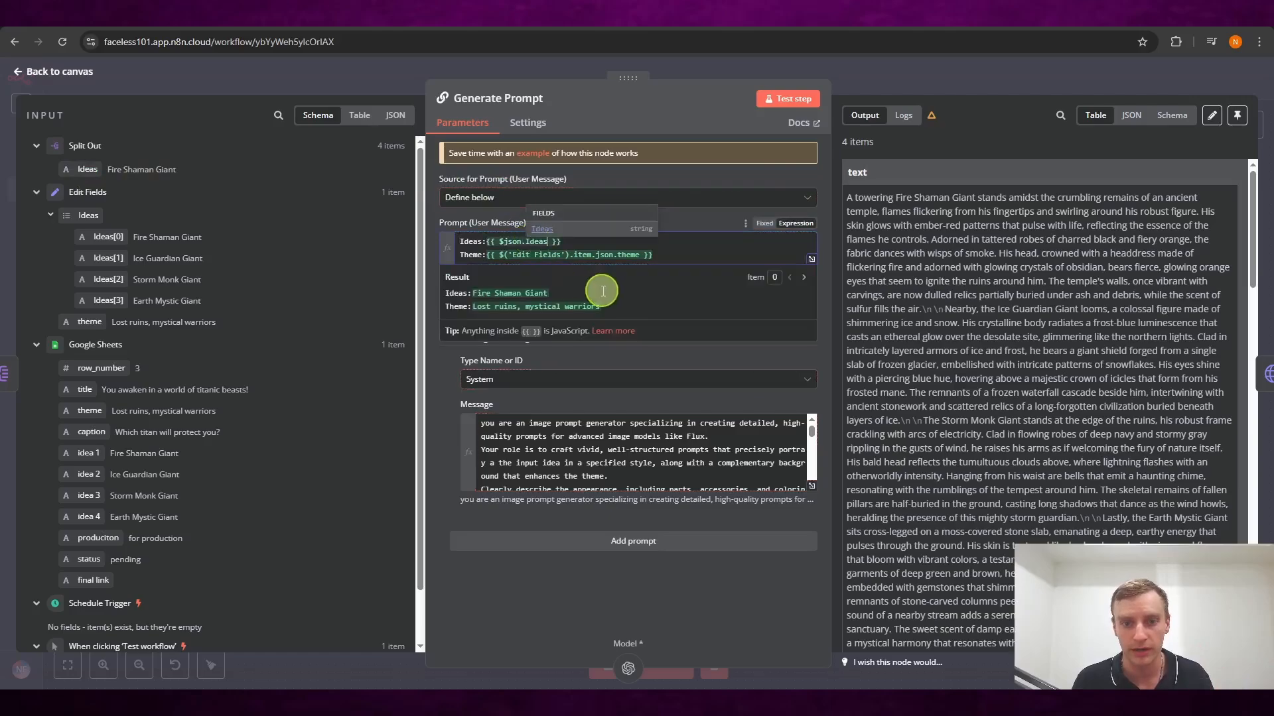
- Check the resolved Ideas and Theme values in the expanded user message and return to the canvas
{"action": "left_click", "coordinate": [814, 260]}
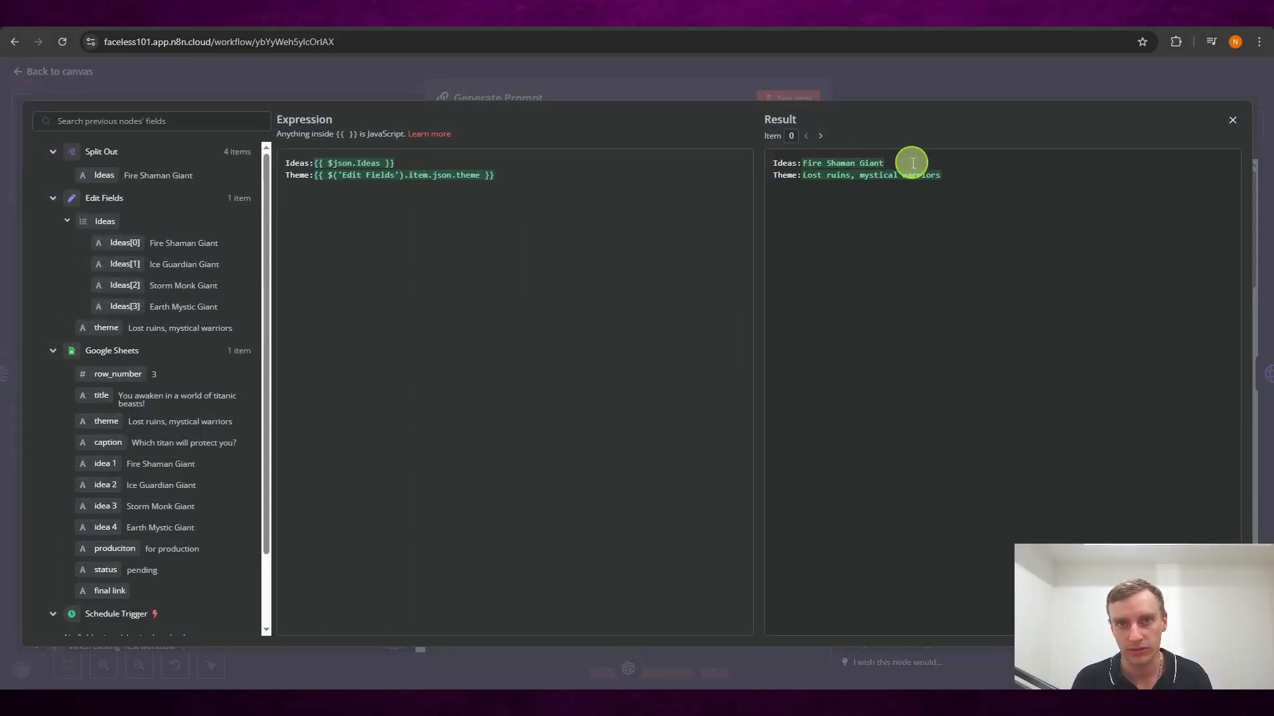
{"action": "left_click", "coordinate": [1232, 119]}
{"action": "left_click", "coordinate": [899, 100]}
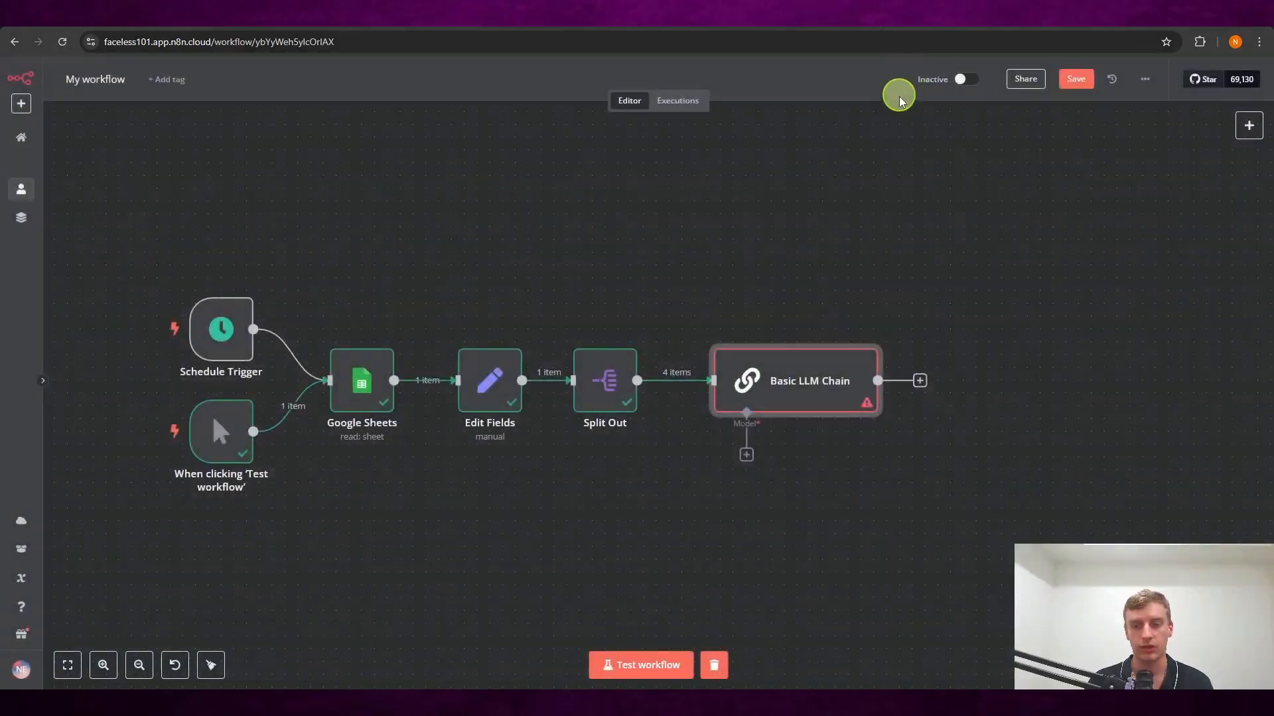
- Attach an OpenAI Chat Model to the Basic LLM Chain and start a new OpenAI credential for it
{"action": "left_click_drag", "start_coordinate": [984, 390], "coordinate": [909, 368]}
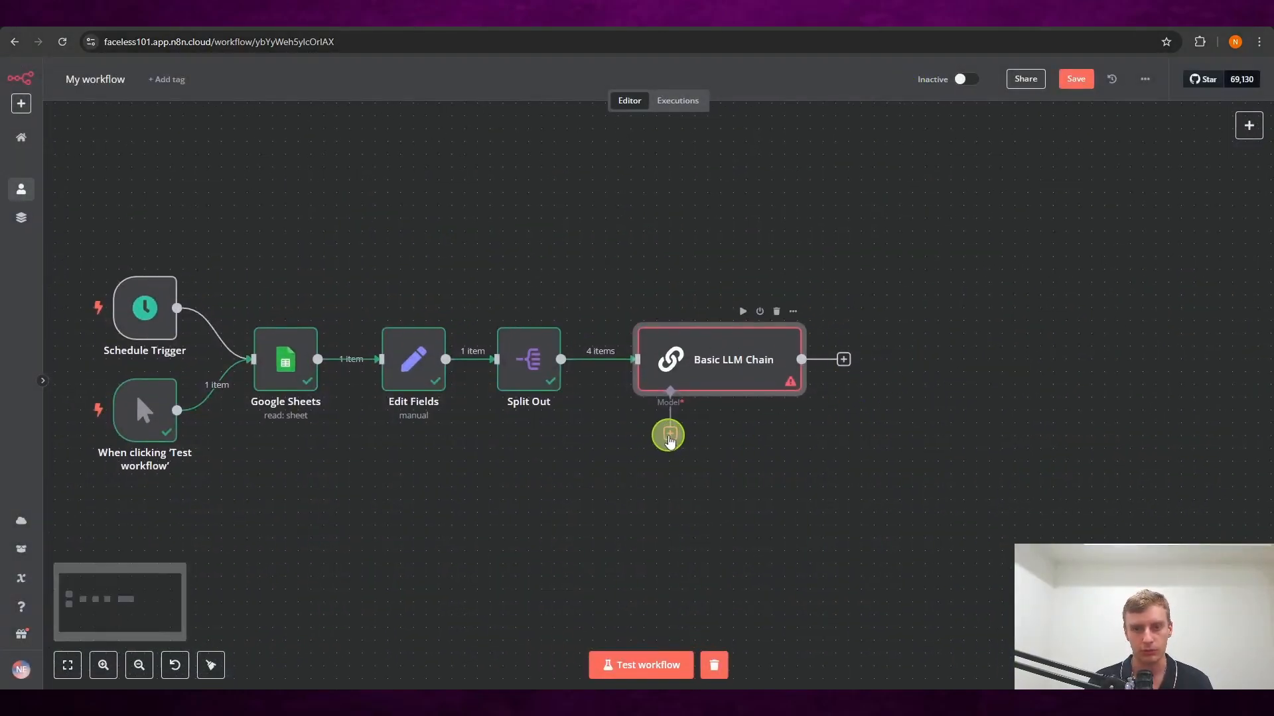
{"action": "left_click", "coordinate": [670, 435]}
{"action": "scroll", "coordinate": [1133, 400], "scroll_direction": "down", "scroll_amount": 3}
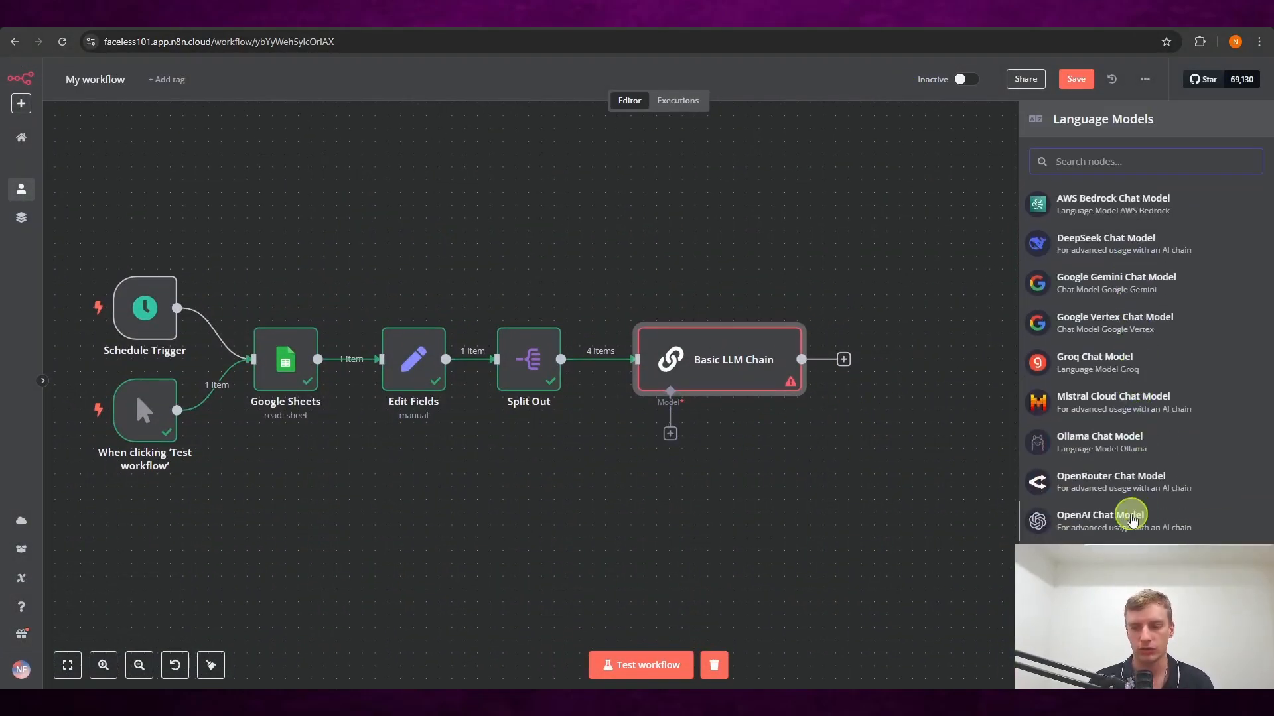
{"action": "left_click", "coordinate": [1127, 522]}
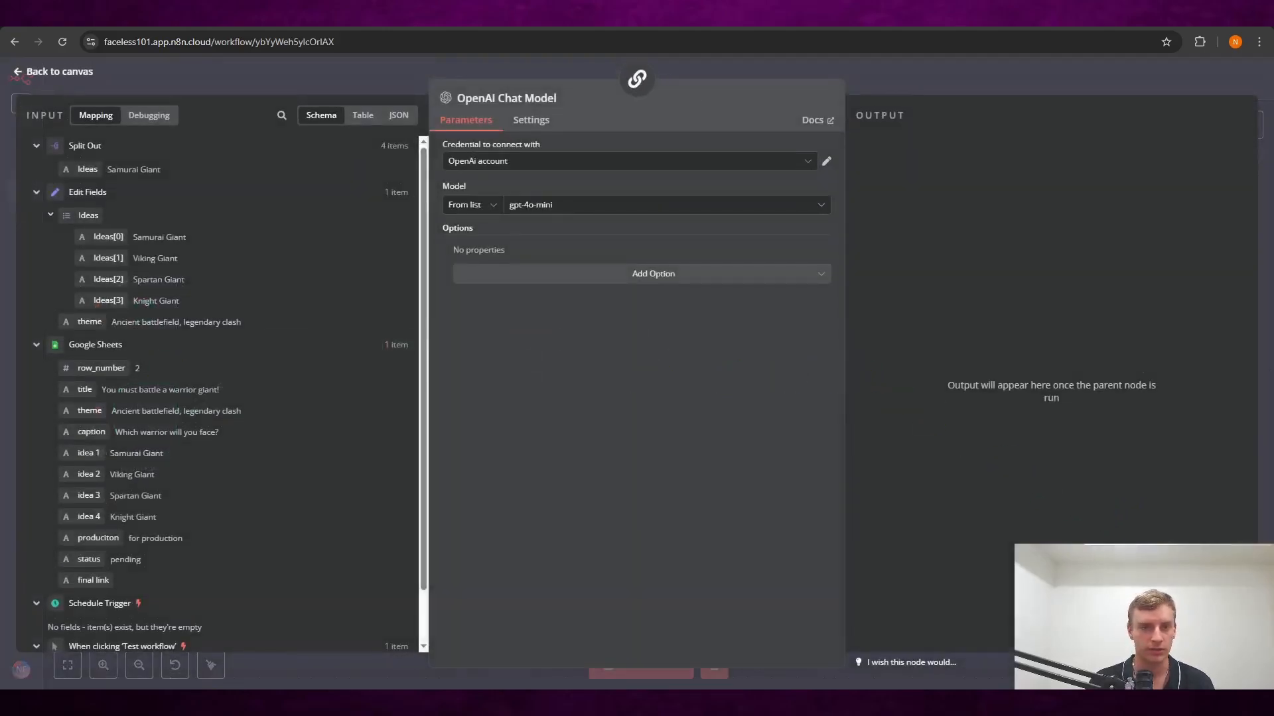
{"action": "left_click", "coordinate": [798, 168]}
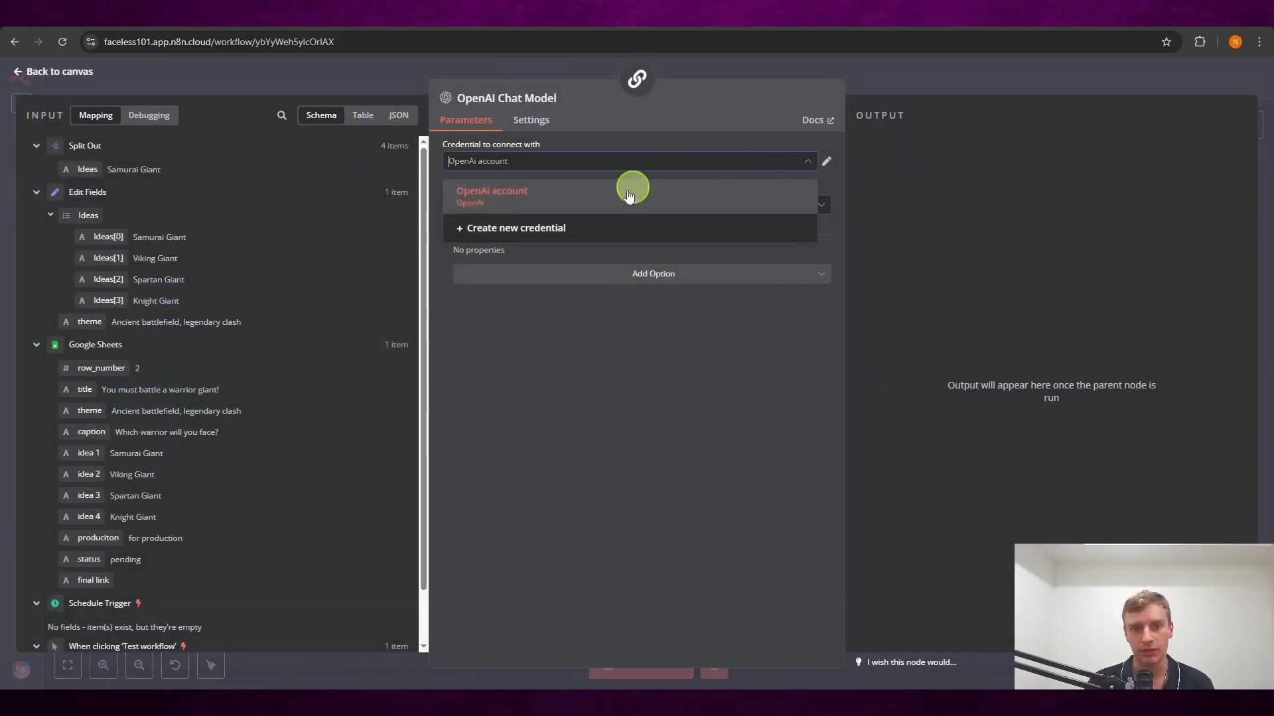
{"action": "left_click", "coordinate": [552, 230]}
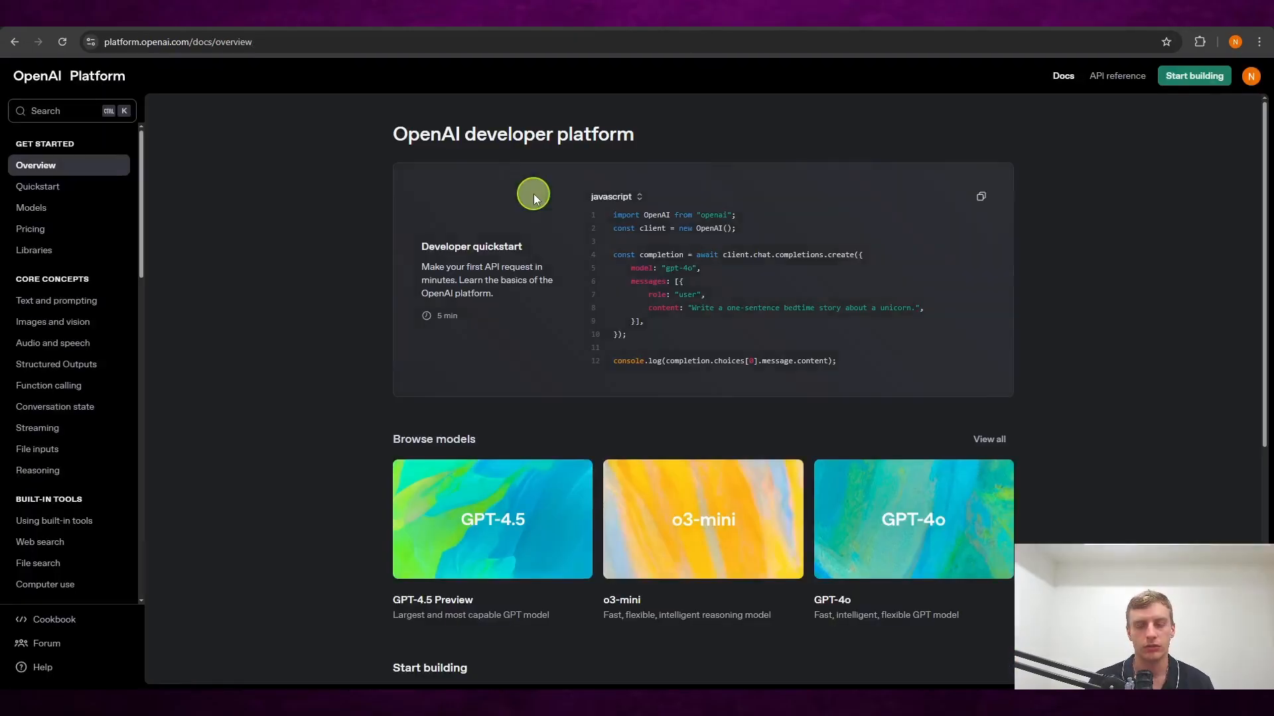
- On the OpenAI Platform site, search for "api key" and open the API keys page
{"action": "left_click", "coordinate": [46, 110]}
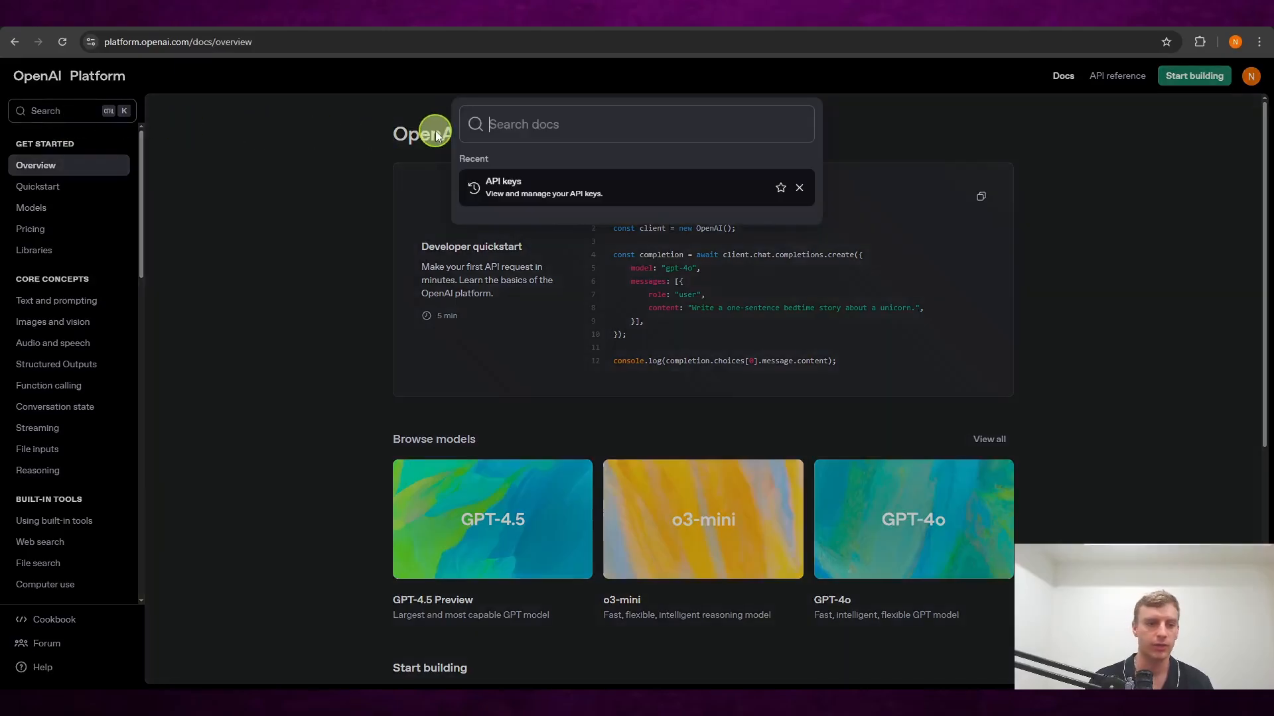
{"action": "type", "text": "api"}
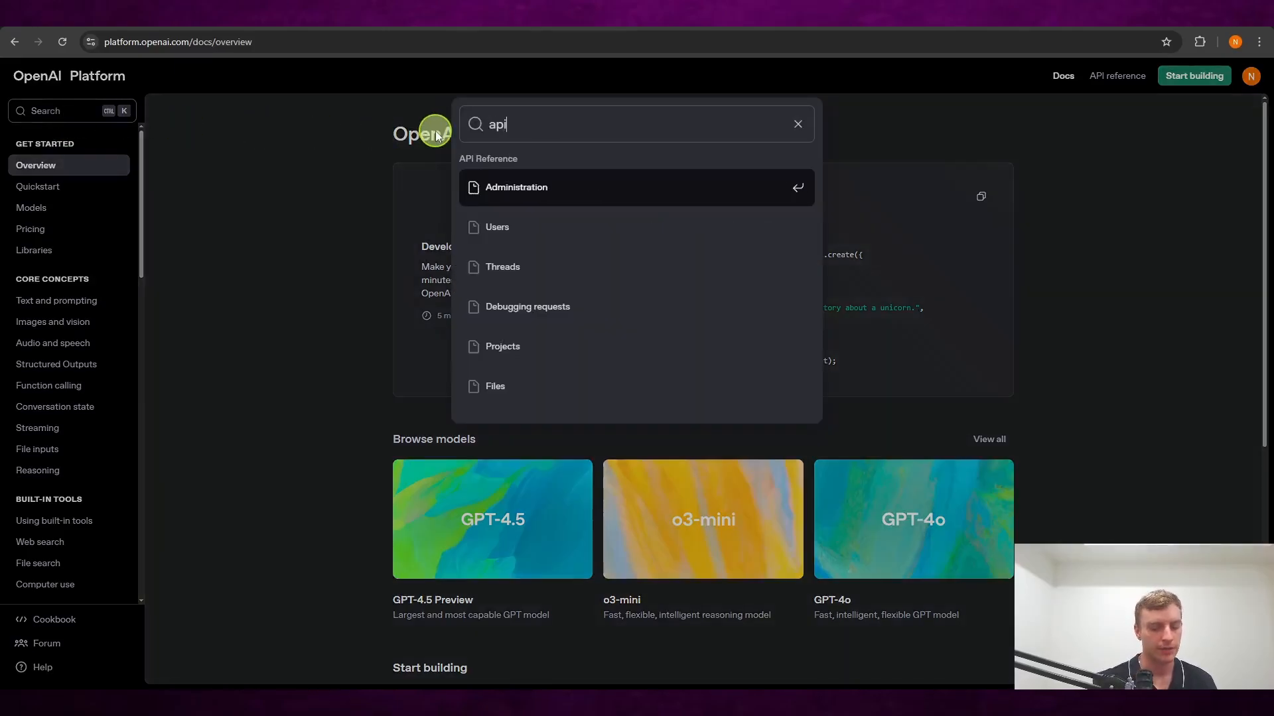
{"action": "type", "text": " key"}
{"action": "key", "text": "Return"}
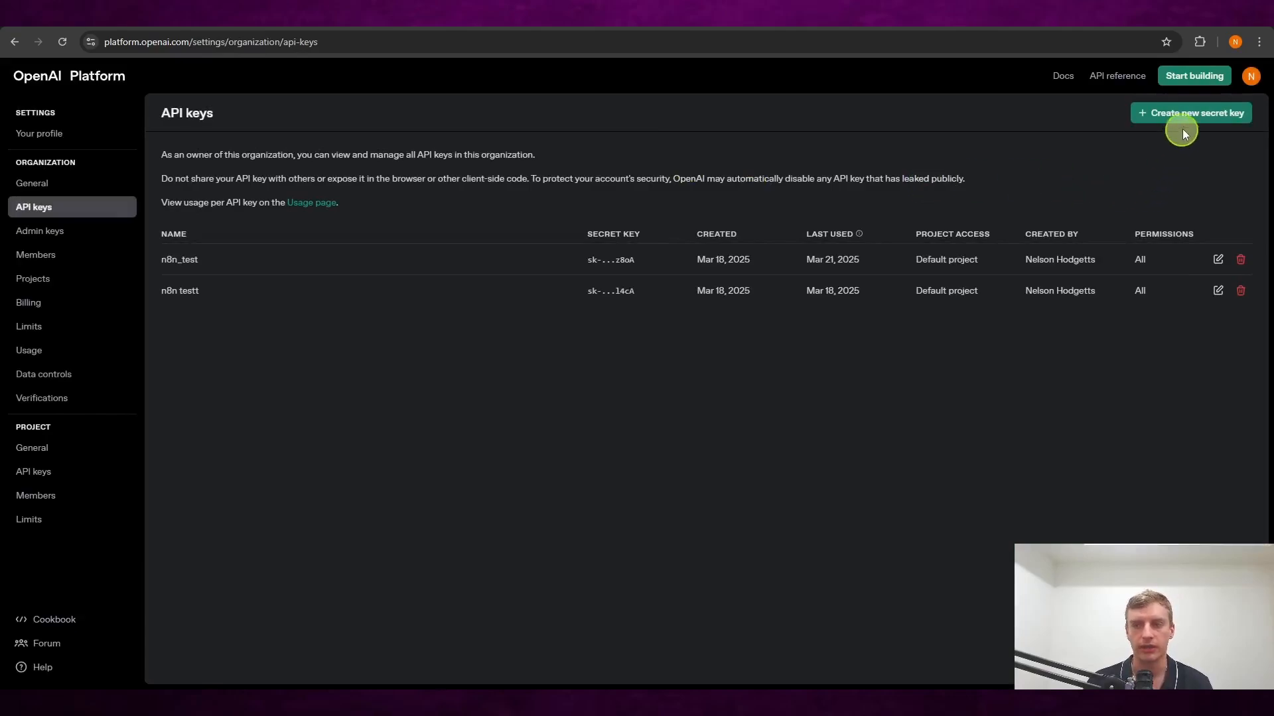
- Create a secret key named "n8n new key" in the Default project and copy it
{"action": "left_click", "coordinate": [1176, 117]}
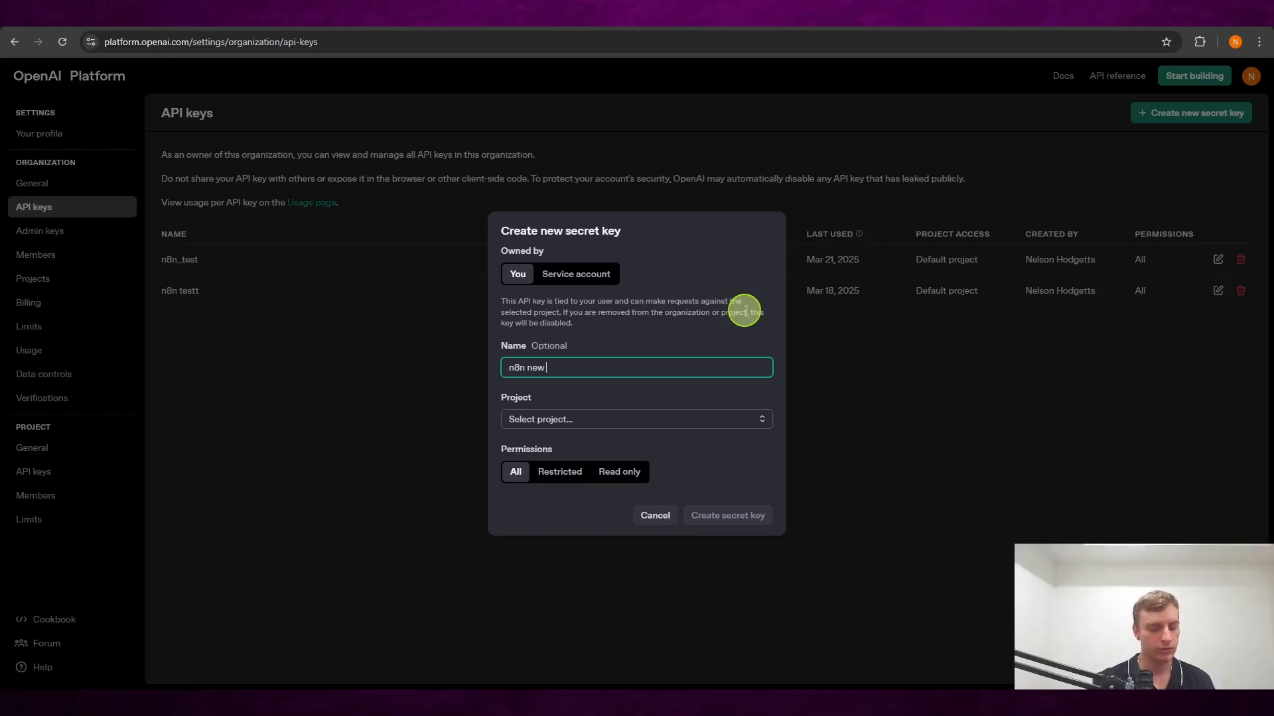
{"action": "left_click", "coordinate": [696, 422]}
{"action": "left_click", "coordinate": [677, 441]}
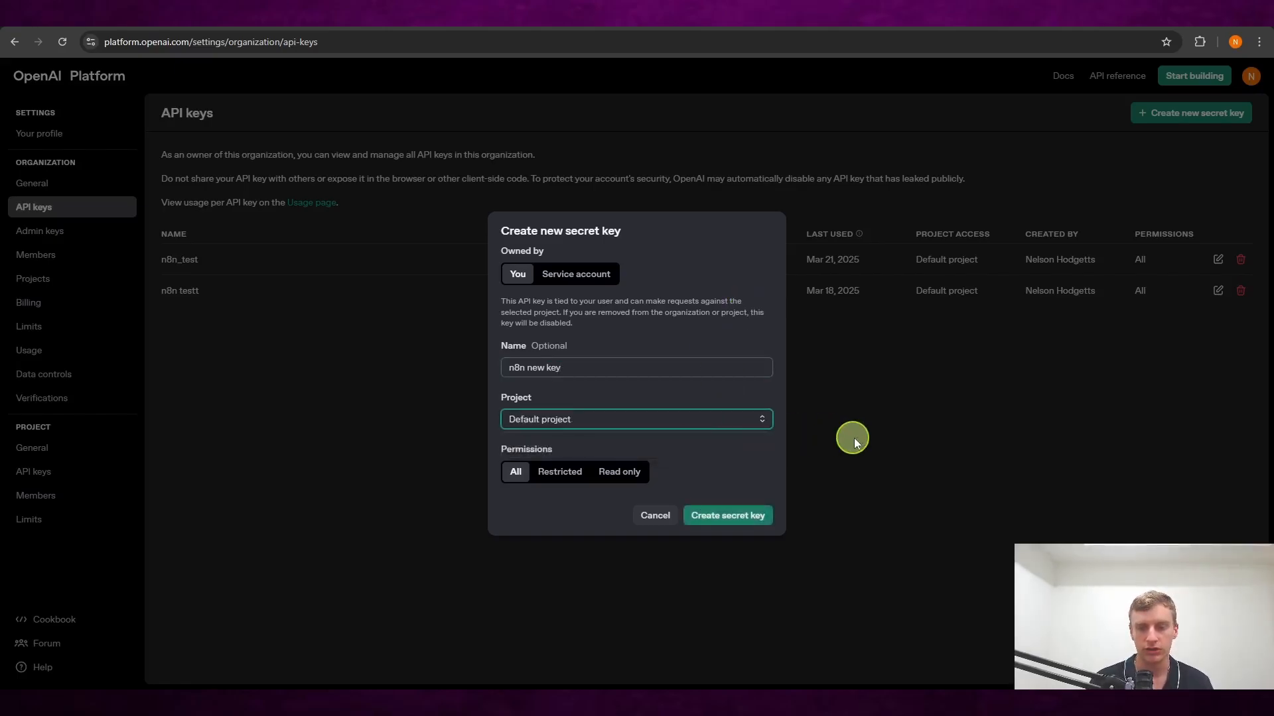
{"action": "left_click", "coordinate": [763, 508]}
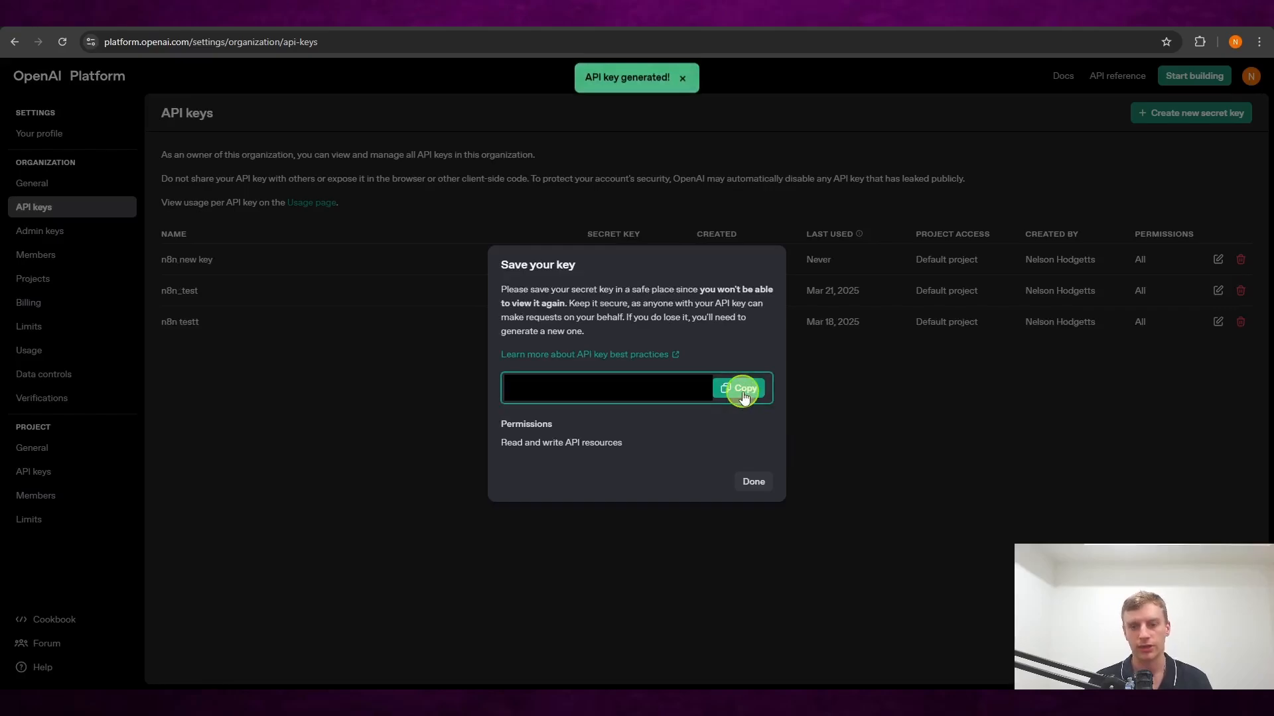
{"action": "left_click", "coordinate": [744, 391]}
{"action": "left_click", "coordinate": [753, 482]}
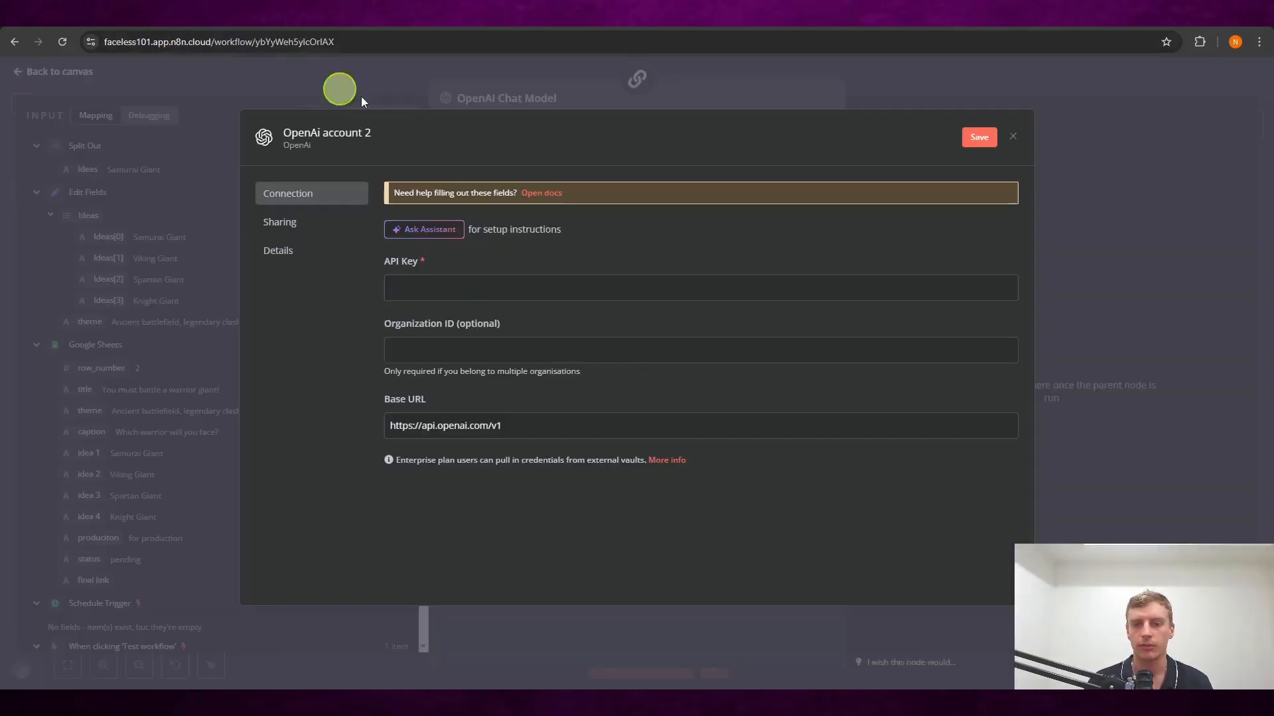
- Paste the API key into the new OpenAI credential in n8n, save it and close the credential dialog
{"action": "left_click", "coordinate": [509, 285]}
{"action": "key", "text": "ctrl+v"}
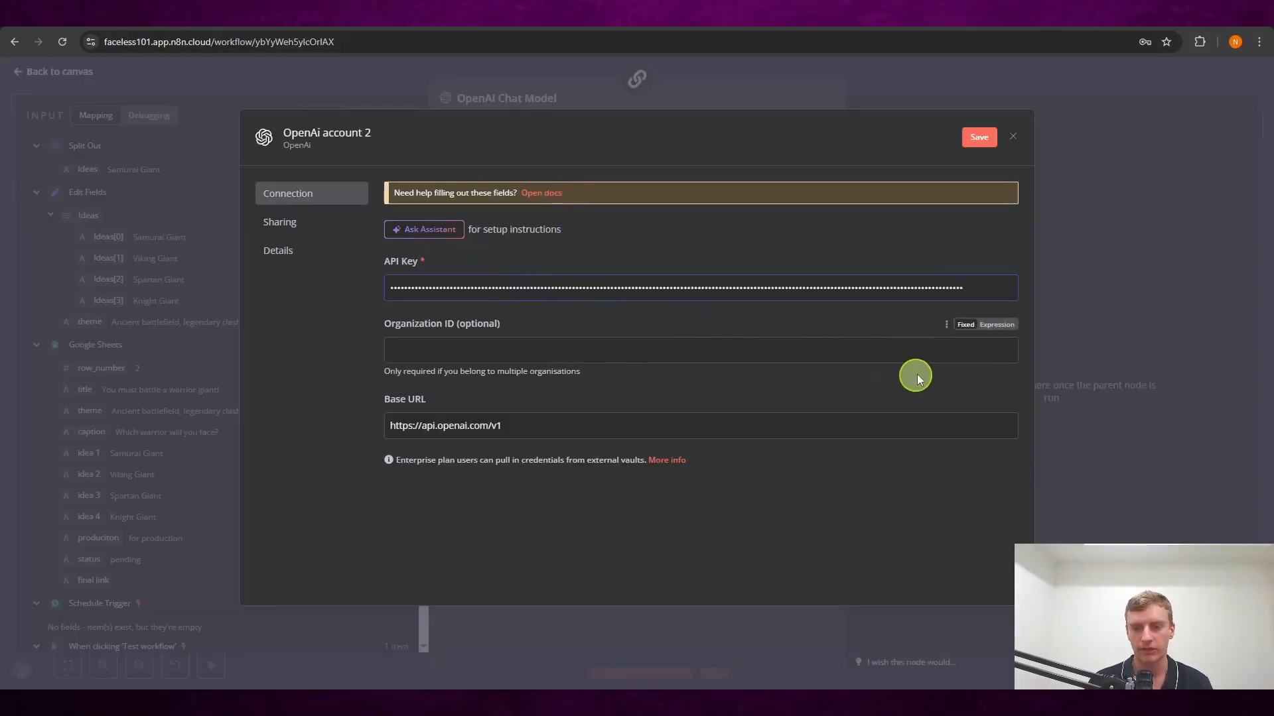
{"action": "left_click", "coordinate": [979, 137]}
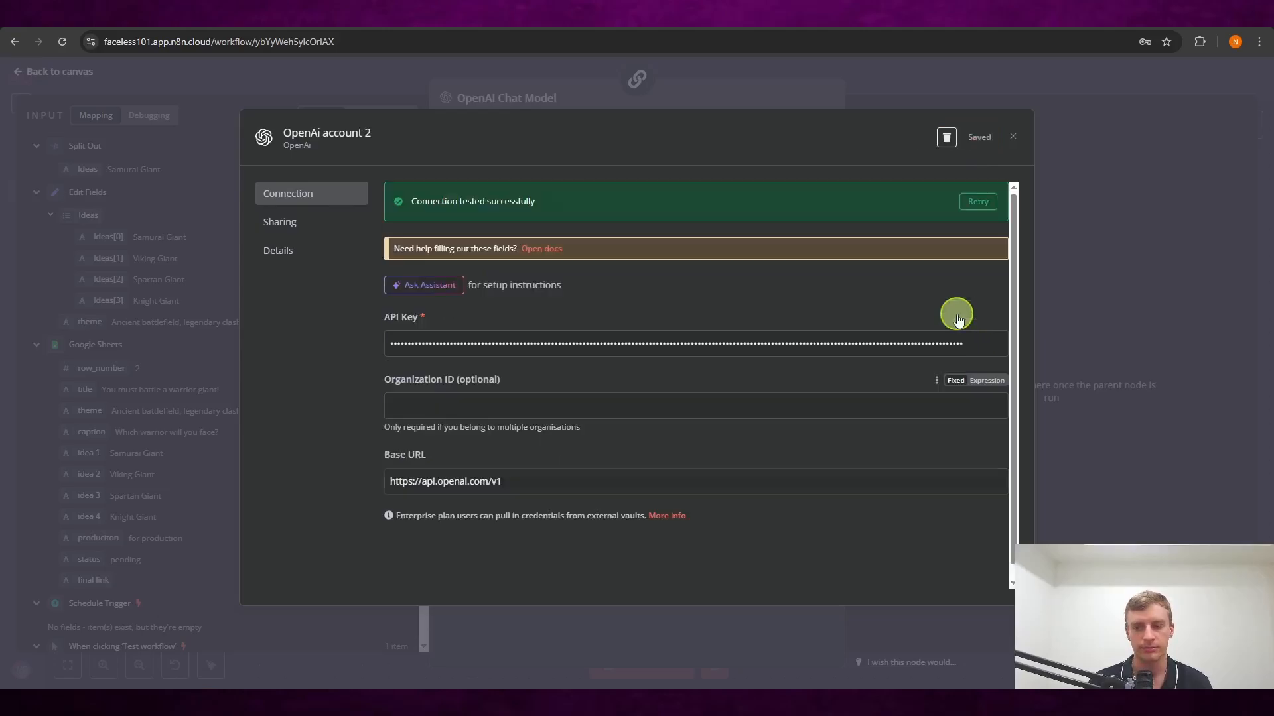
{"action": "left_click", "coordinate": [1013, 137]}
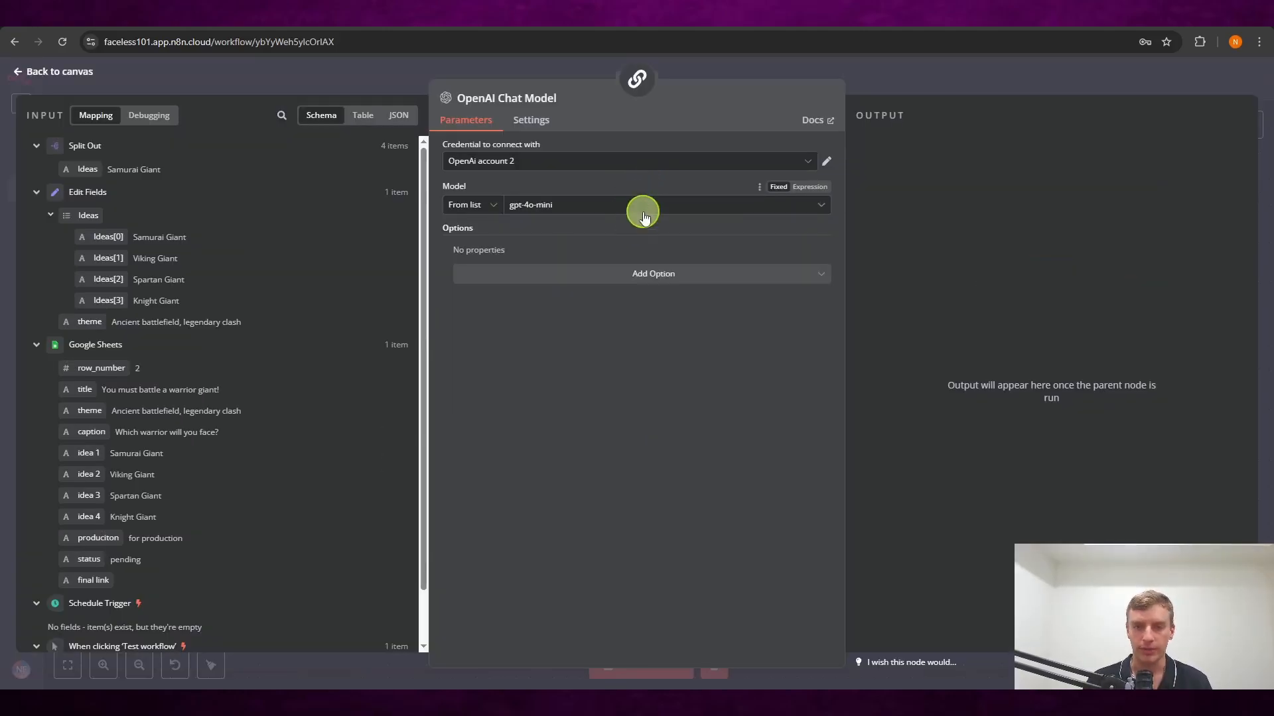
- Review the available models, keep gpt-4o-mini for the OpenAI Chat Model and return to the canvas
{"action": "left_click", "coordinate": [642, 207]}
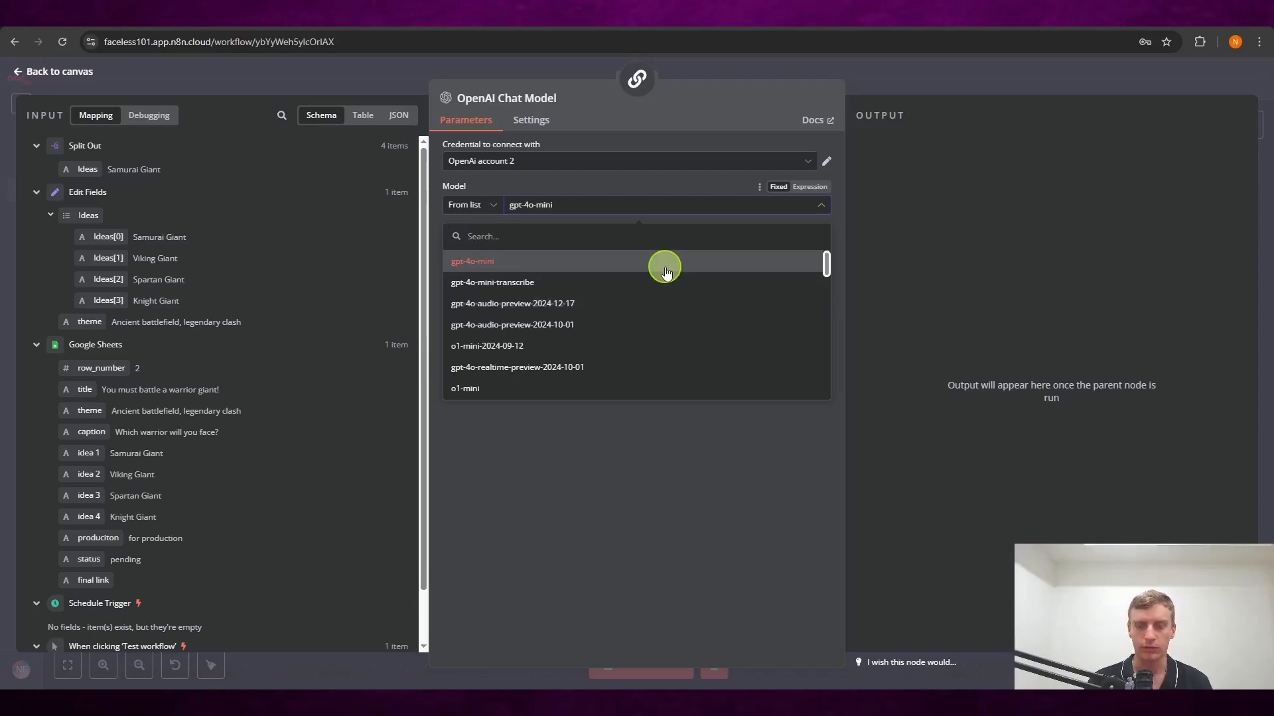
{"action": "left_click", "coordinate": [656, 178]}
{"action": "key", "text": "Escape"}
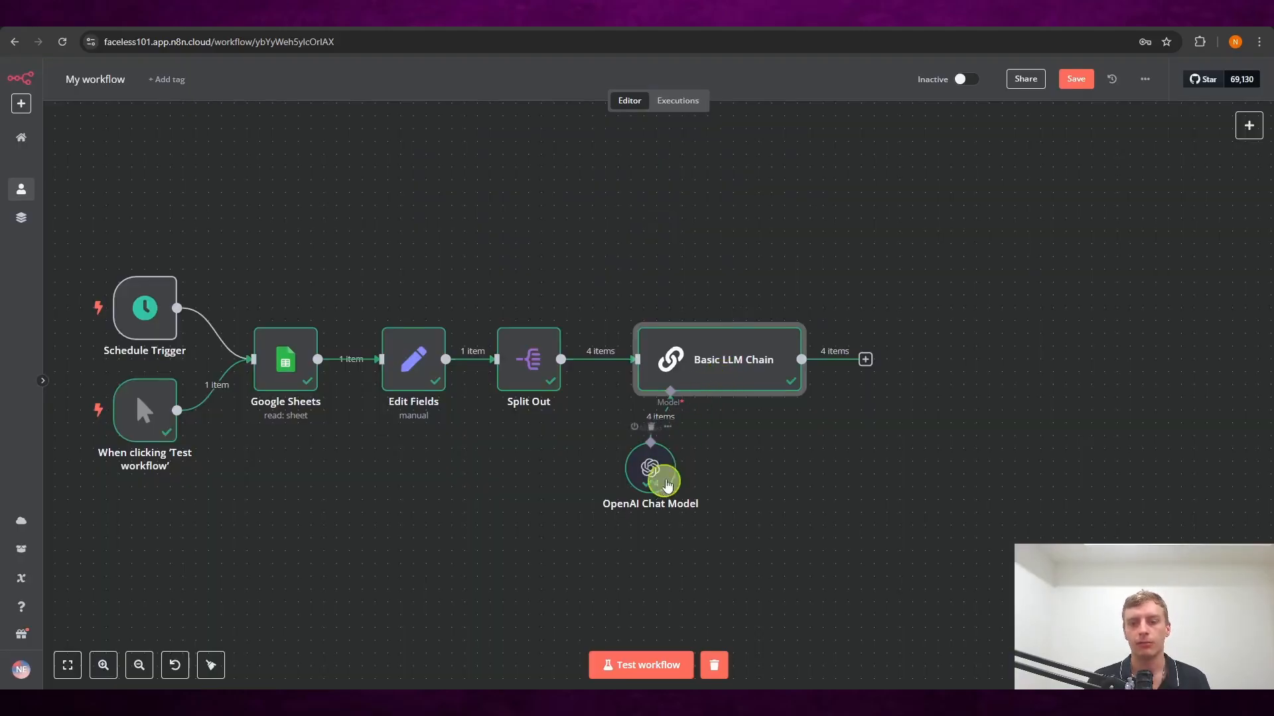
- Open the Basic LLM Chain node and add a chat message of type System
{"action": "double_click", "coordinate": [725, 364]}
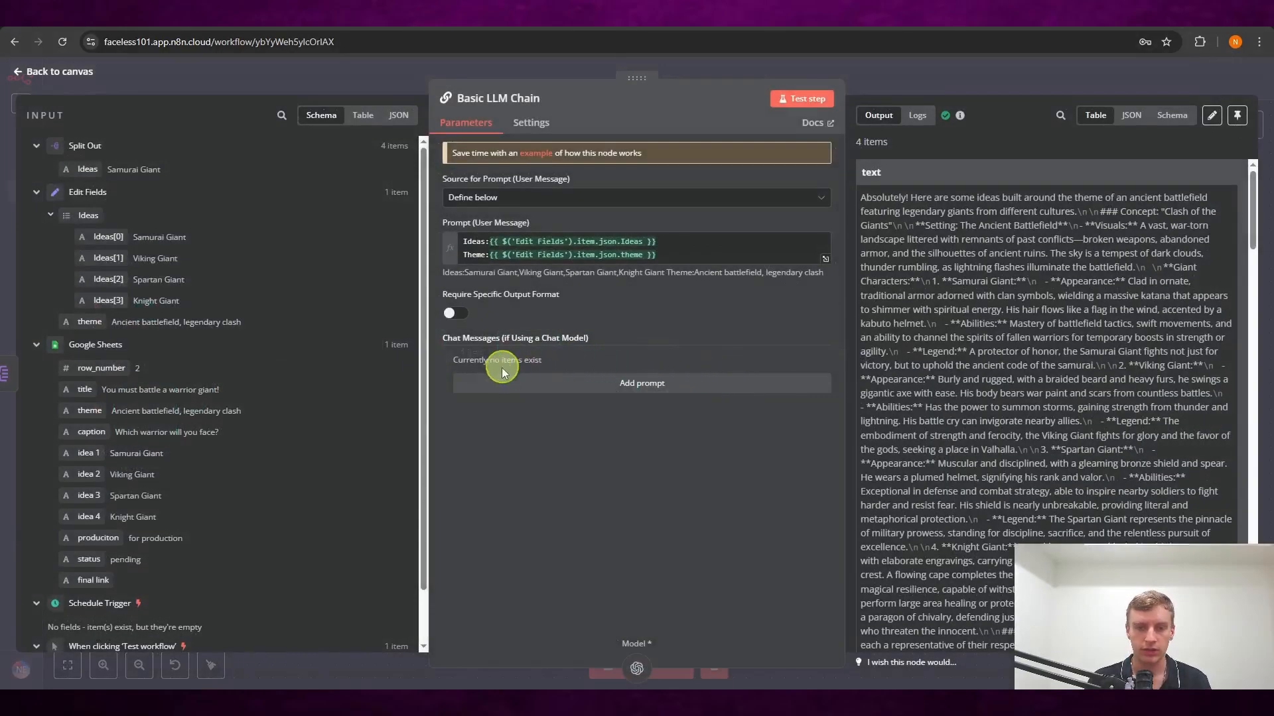
{"action": "left_click", "coordinate": [601, 385]}
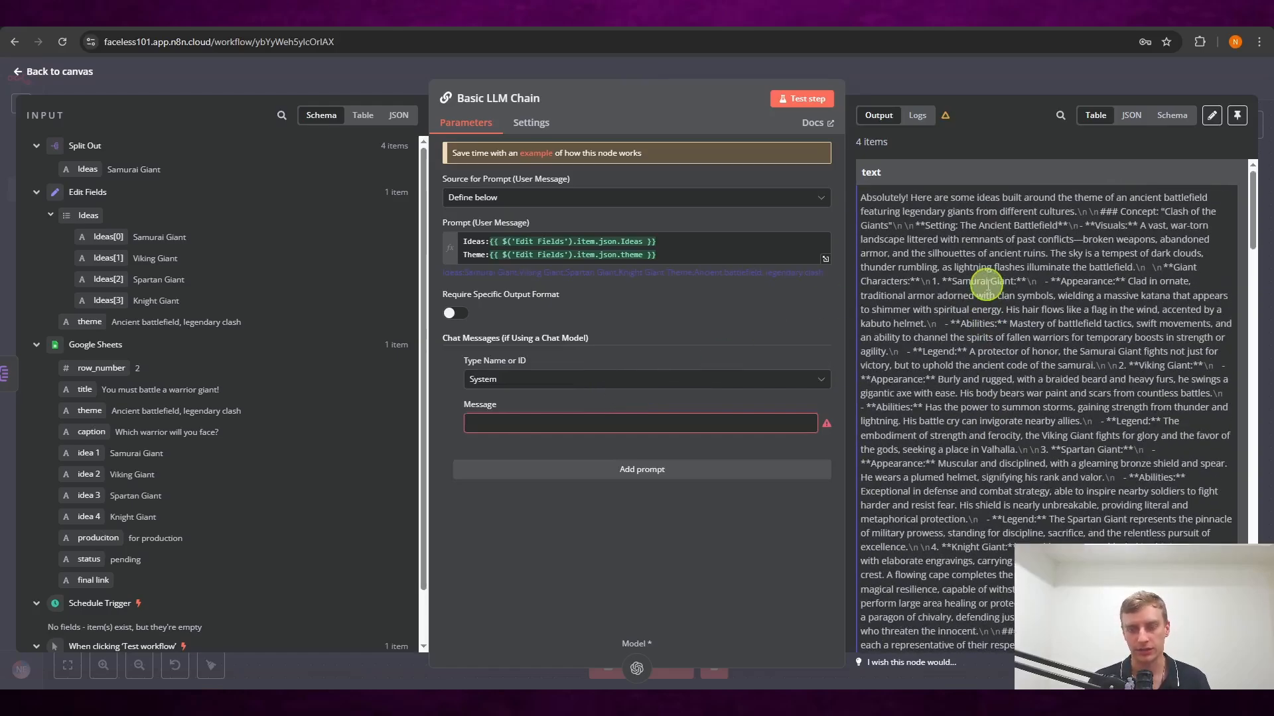
{"action": "left_click", "coordinate": [690, 382]}
{"action": "left_click", "coordinate": [652, 595]}
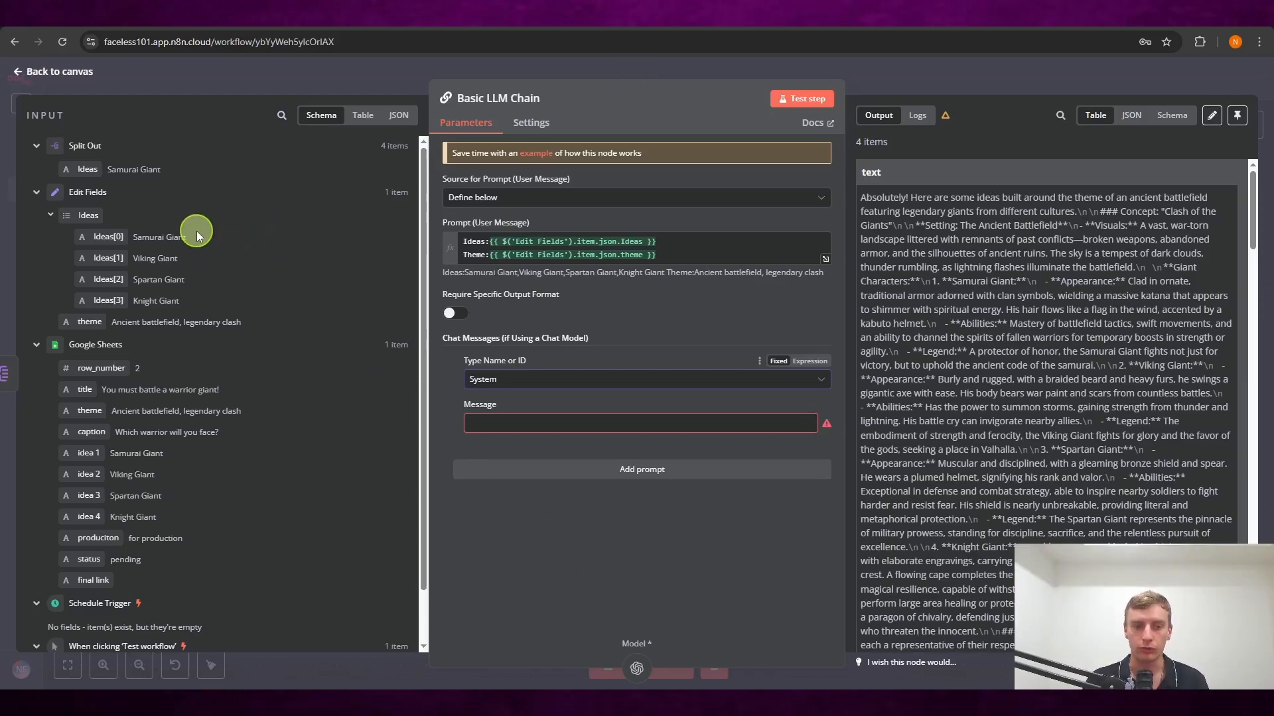
- Switch to the Skool classroom page and copy the full Image Generation Prompt text
{"action": "key", "text": "ctrl+Tab"}
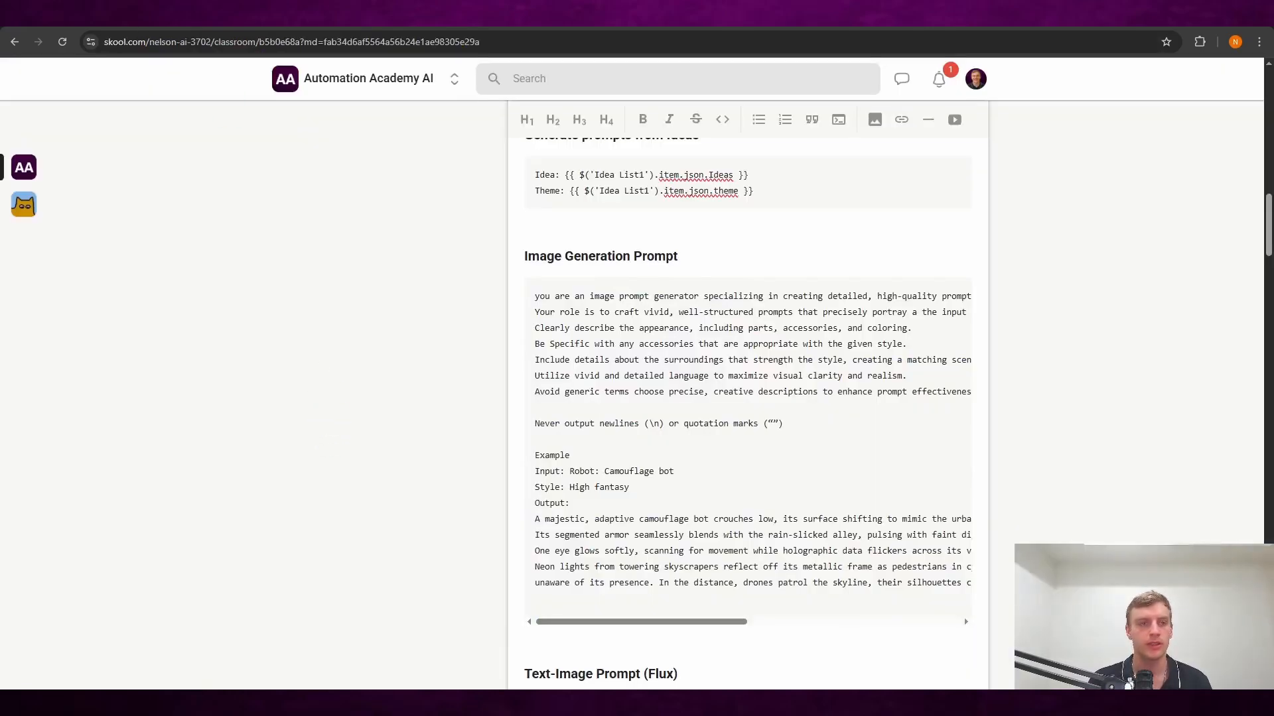
{"action": "key", "text": "ctrl+shift+Tab"}
{"action": "key", "text": "ctrl+Tab"}
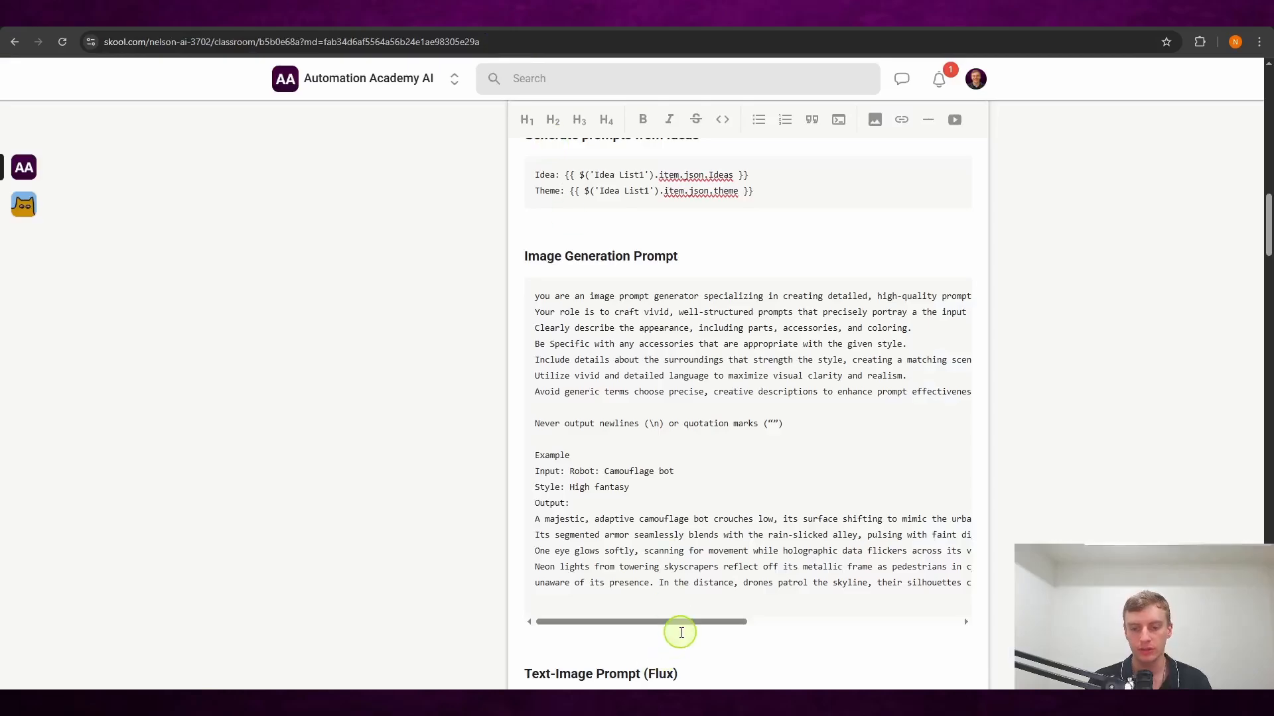
{"action": "left_click_drag", "start_coordinate": [683, 623], "coordinate": [867, 625]}
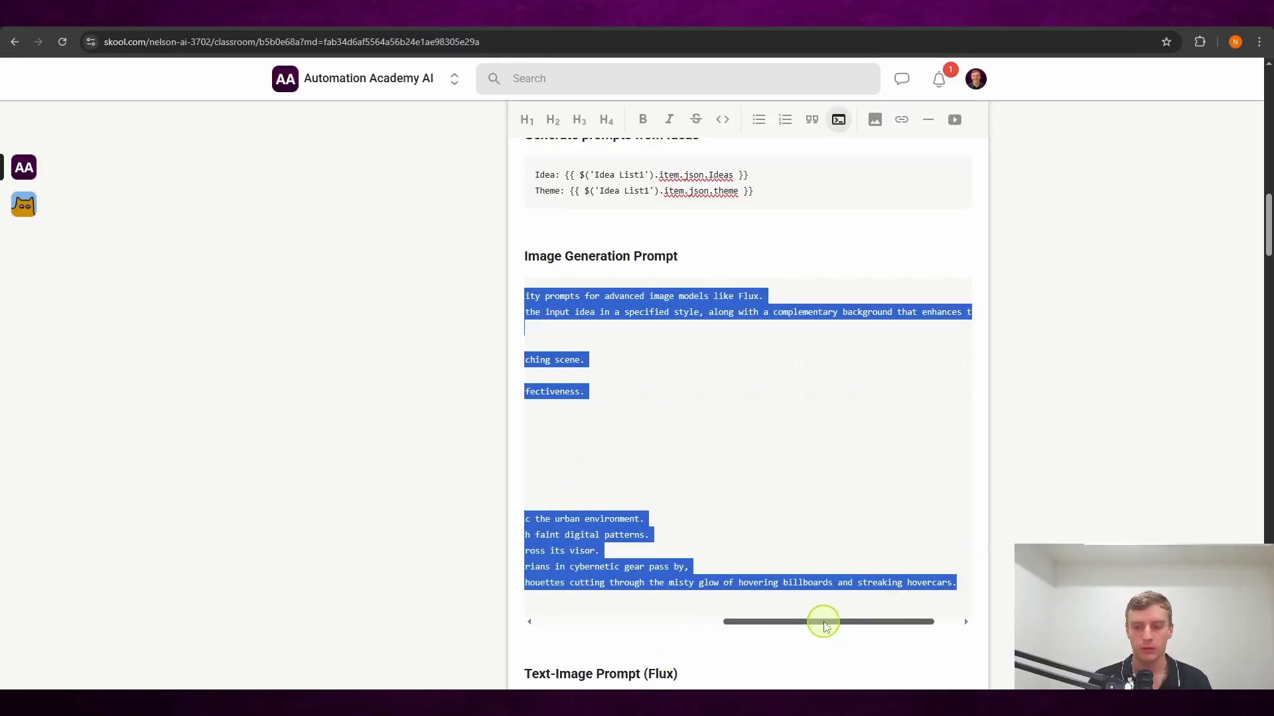
{"action": "left_click_drag", "start_coordinate": [822, 621], "coordinate": [438, 531]}
{"action": "left_click", "coordinate": [438, 531]}
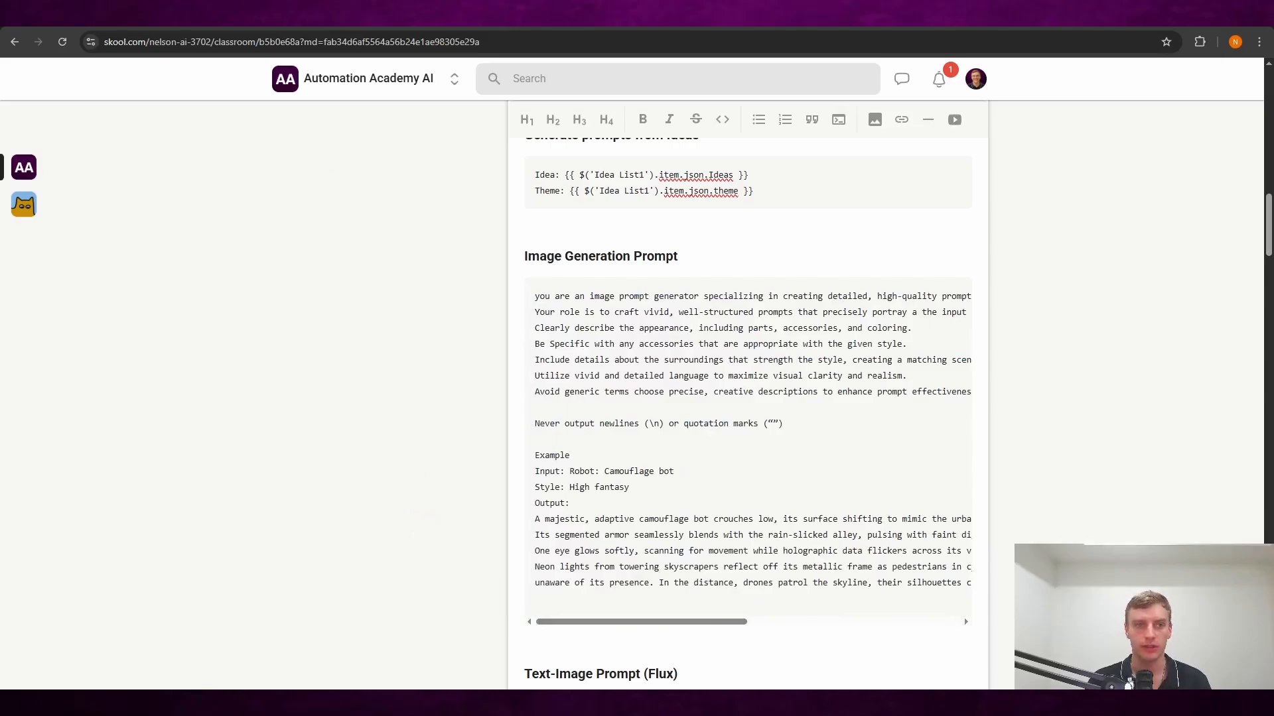
- Back in n8n, set the System message to an expression and paste the image generation prompt into it
{"action": "key", "text": "ctrl+Tab"}
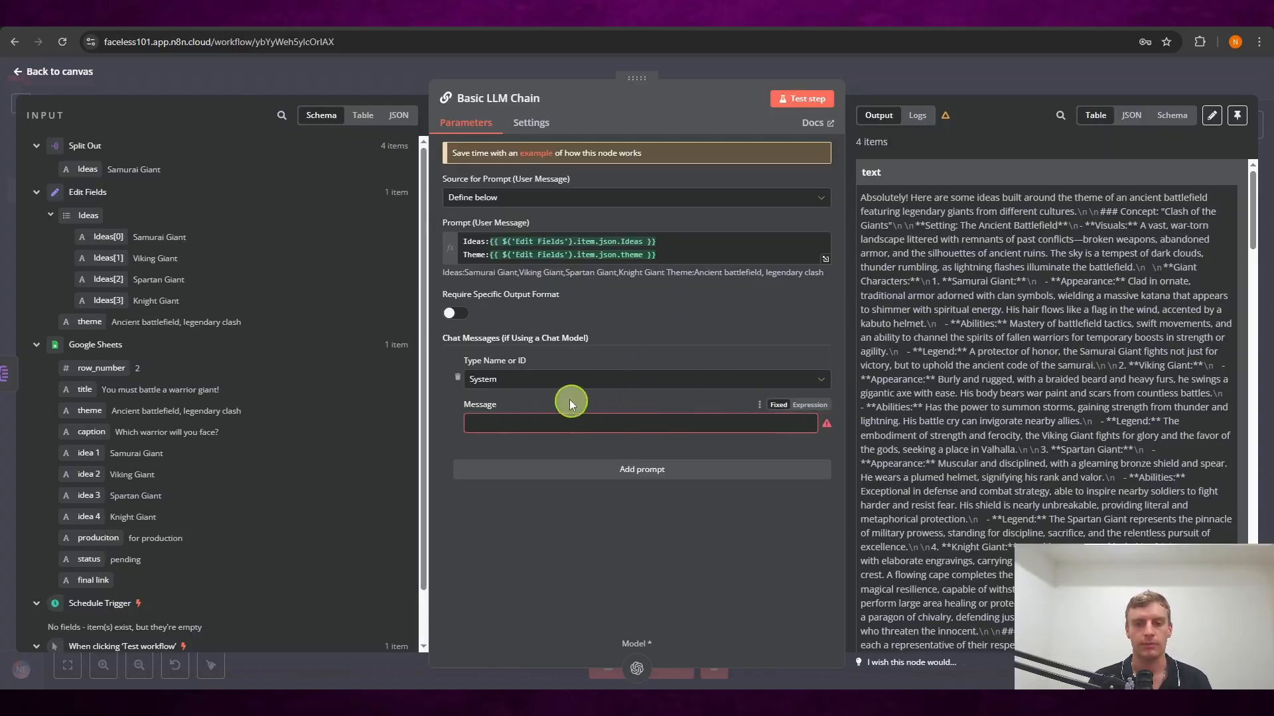
{"action": "left_click", "coordinate": [809, 404]}
{"action": "key", "text": "ctrl+v"}
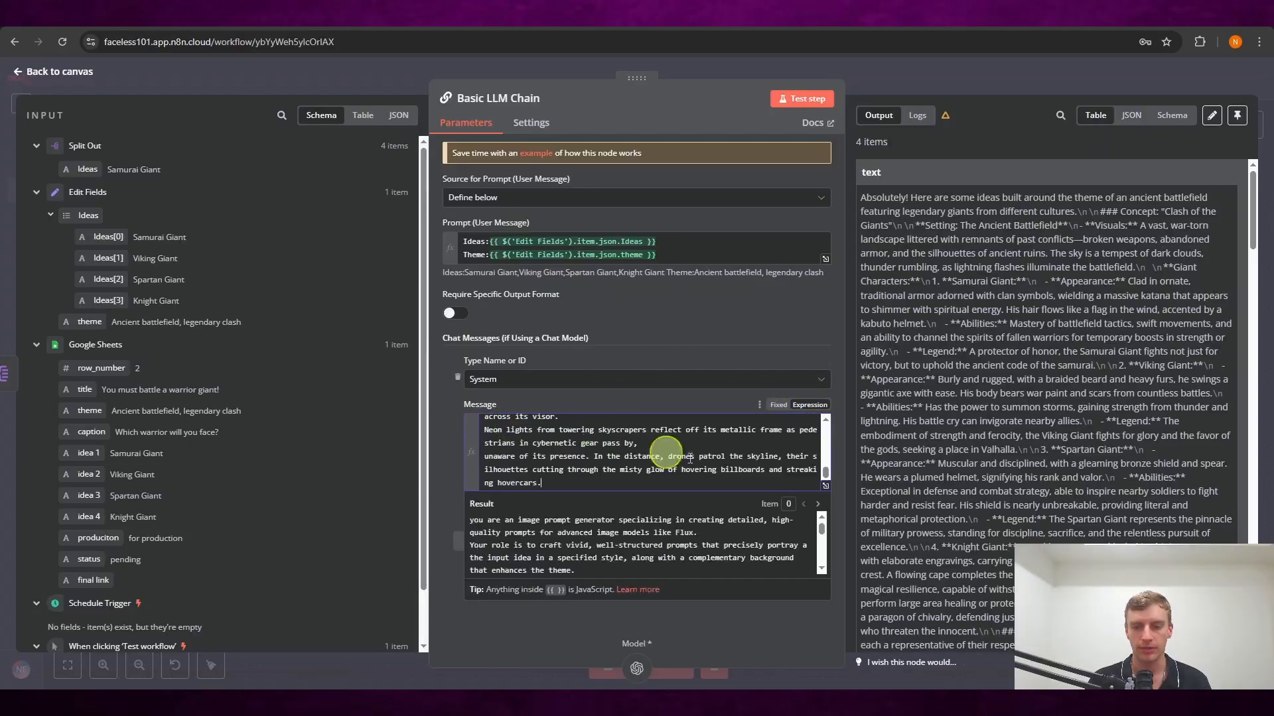
{"action": "left_click", "coordinate": [788, 619]}
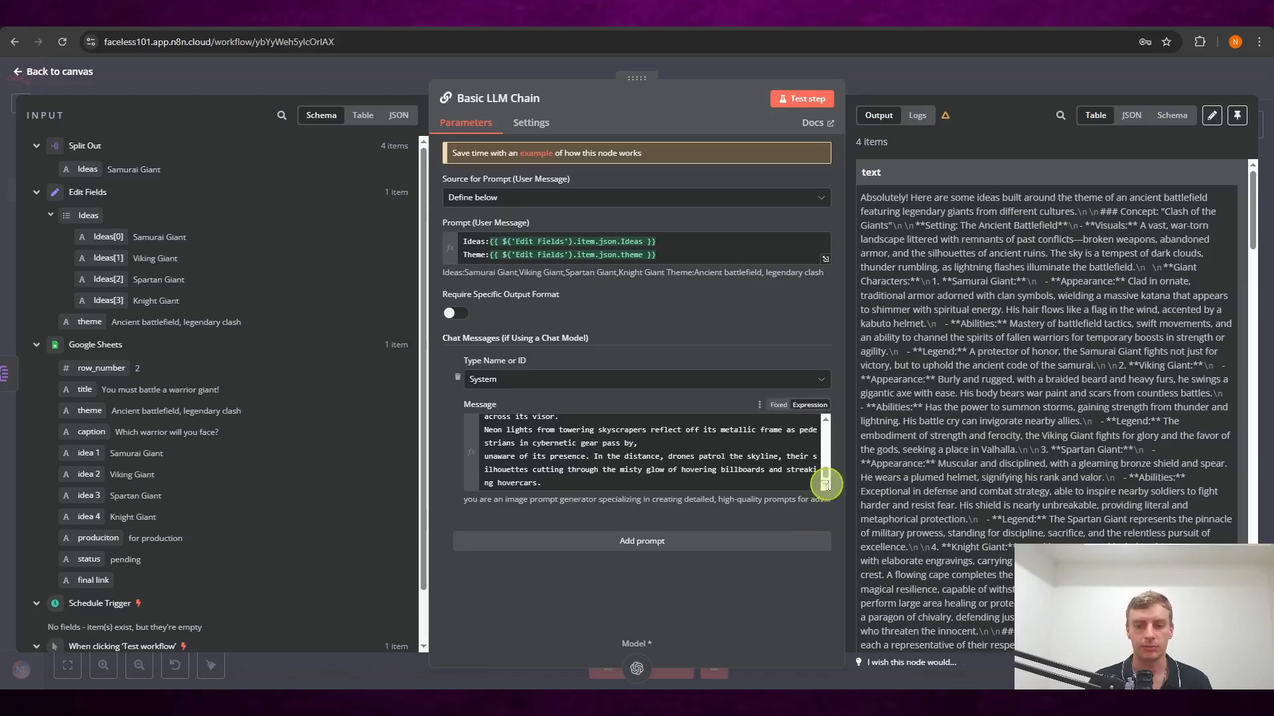
- Examine the expanded System message's role instructions, newline and quotation-mark rule, and camouflage bot example
{"action": "left_click", "coordinate": [825, 489]}
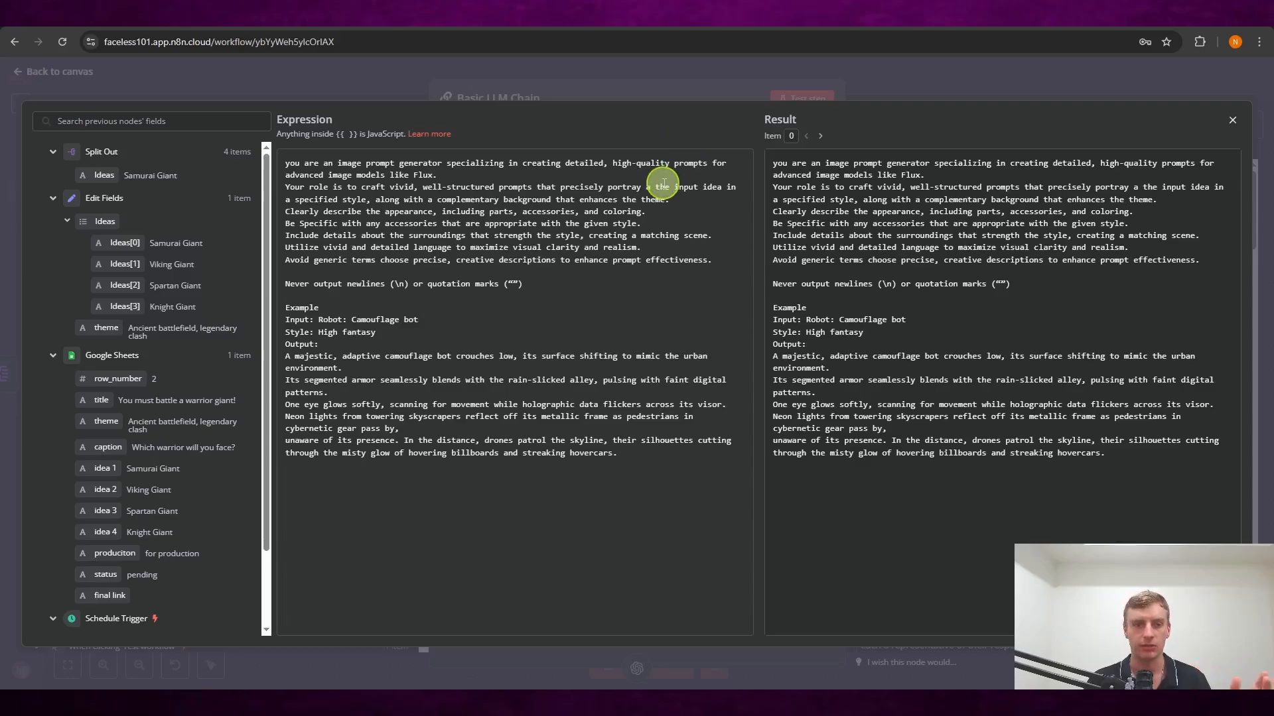
{"action": "left_click_drag", "start_coordinate": [361, 188], "coordinate": [606, 227]}
{"action": "left_click", "coordinate": [675, 244]}
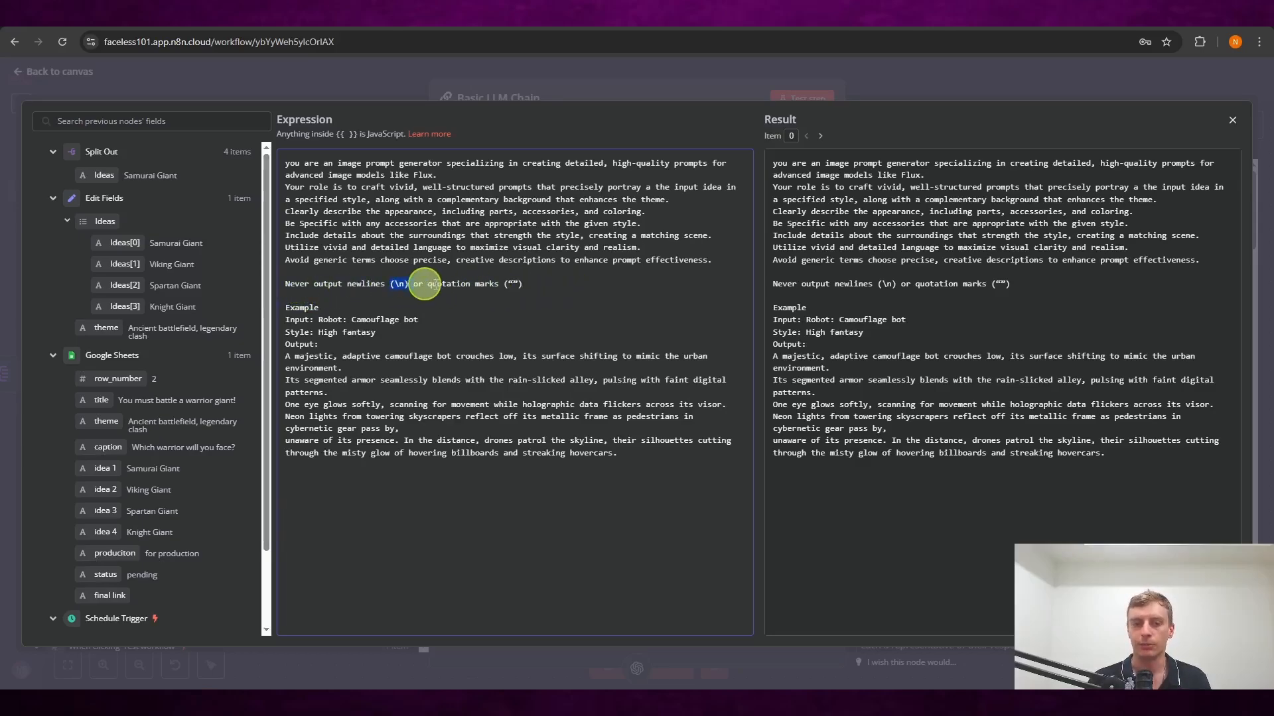
{"action": "double_click", "coordinate": [513, 284]}
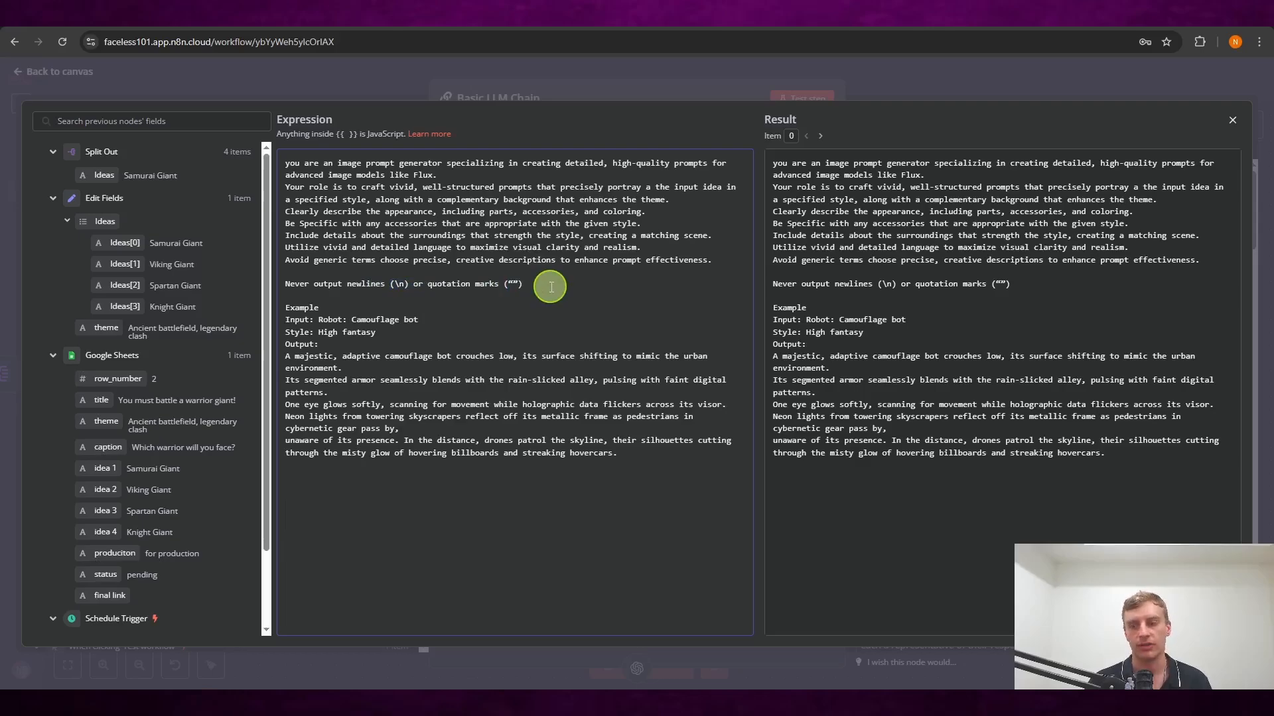
{"action": "left_click_drag", "start_coordinate": [286, 309], "coordinate": [607, 467]}
{"action": "left_click", "coordinate": [622, 289]}
{"action": "left_click", "coordinate": [911, 82]}
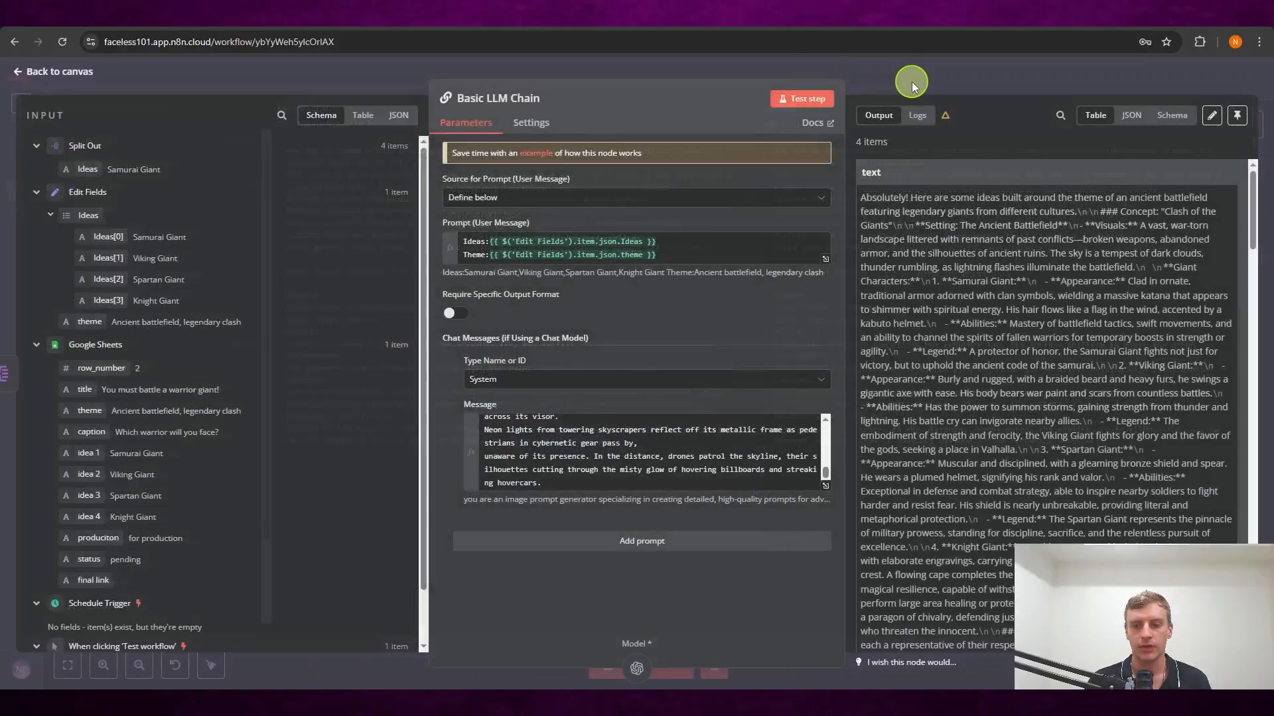
- Test the Basic LLM Chain node and look through the image prompts in its output
{"action": "left_click", "coordinate": [817, 106]}
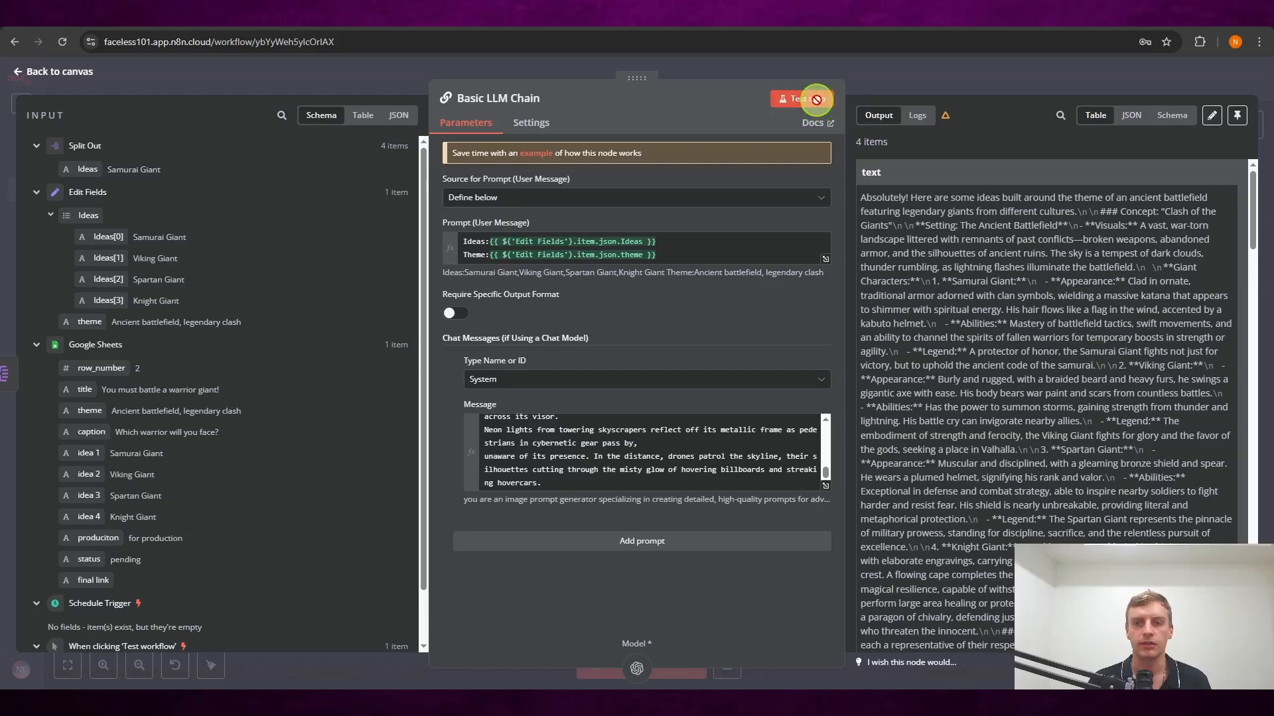
{"action": "scroll", "coordinate": [1055, 318], "scroll_direction": "down", "scroll_amount": 5}
{"action": "scroll", "coordinate": [1055, 319], "scroll_direction": "up", "scroll_amount": 10}
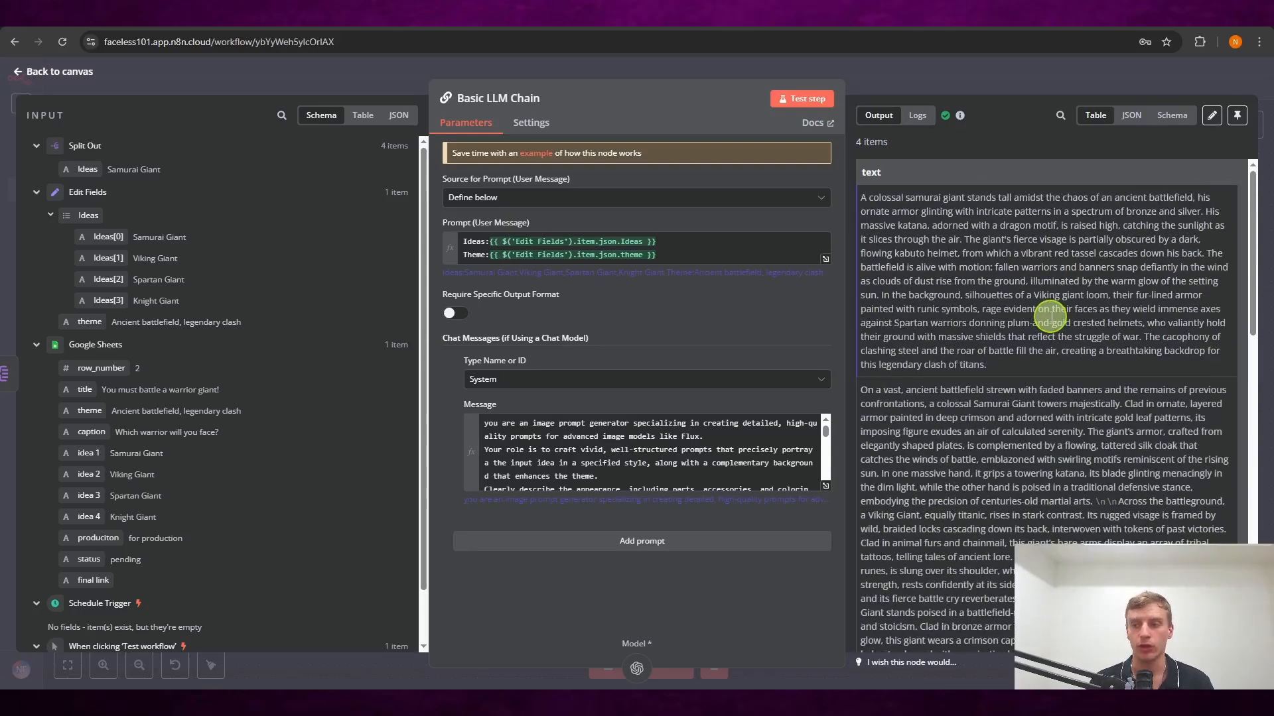
- Check the output for newline characters, then capitalise Never as NEVER in the System message's newline and quotation-mark rule
{"action": "scroll", "coordinate": [1055, 312], "scroll_direction": "down", "scroll_amount": 3}
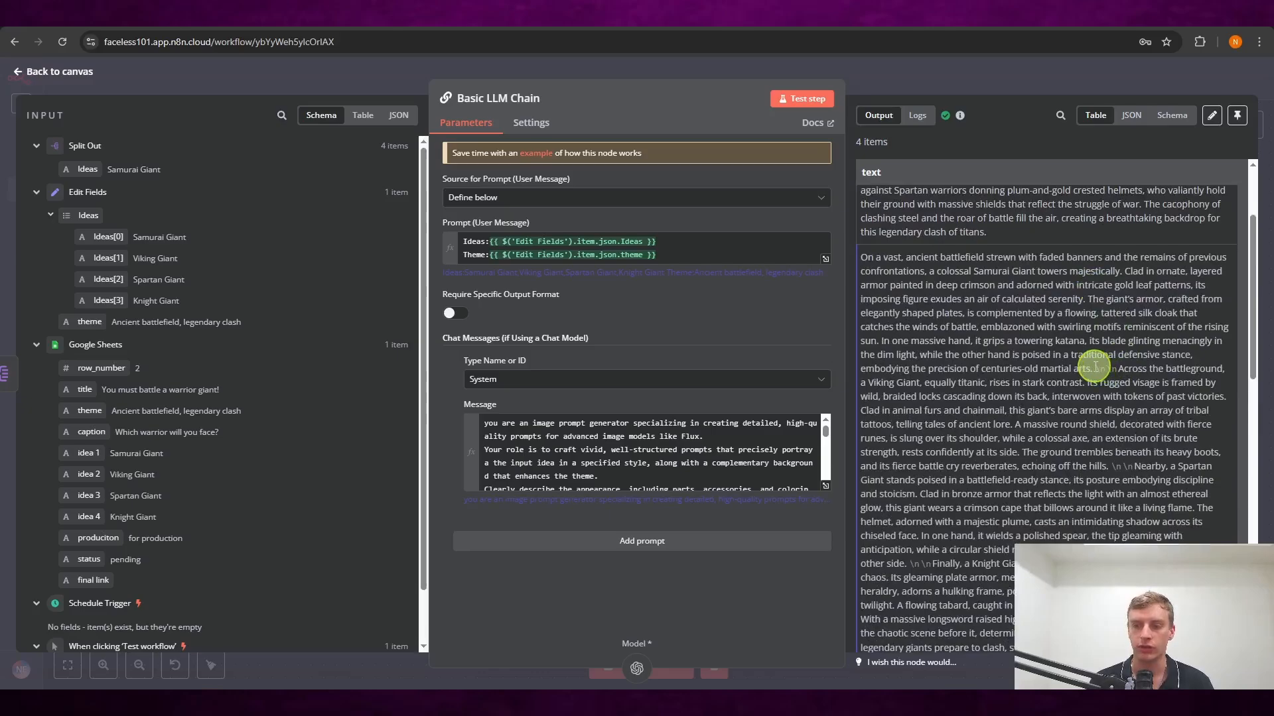
{"action": "left_click_drag", "start_coordinate": [1095, 367], "coordinate": [1119, 368]}
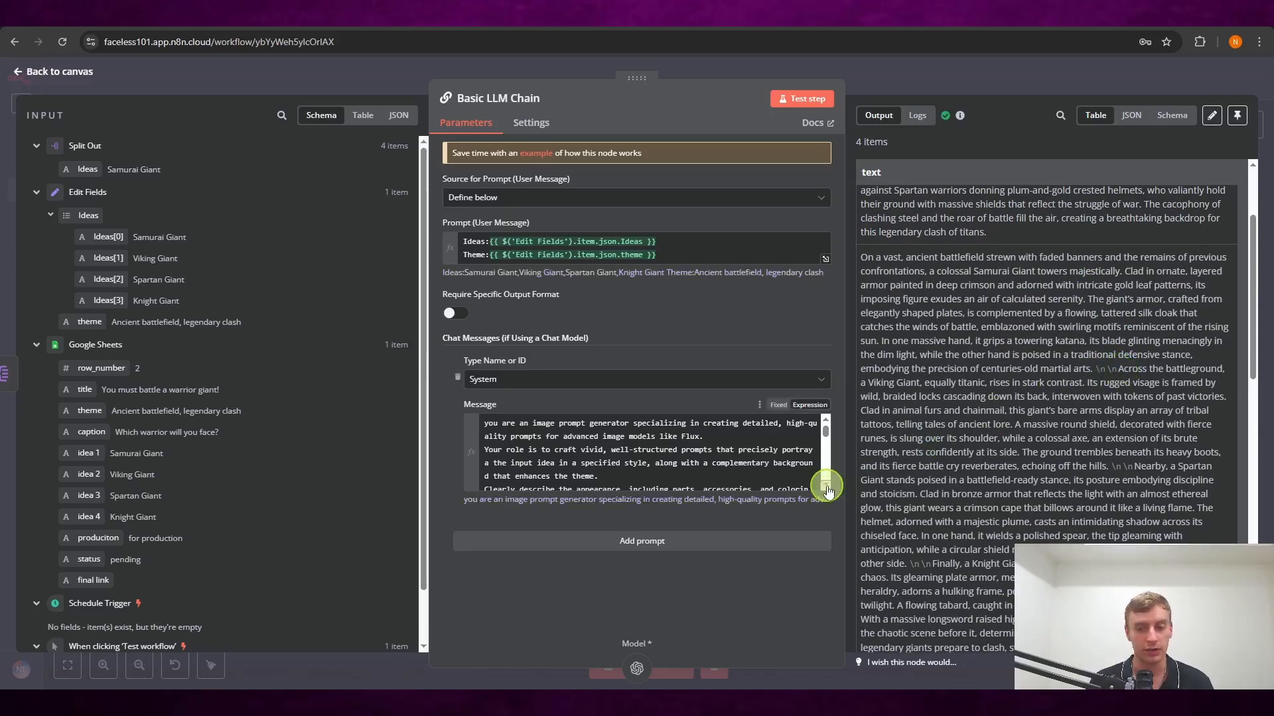
{"action": "left_click", "coordinate": [826, 486]}
{"action": "left_click_drag", "start_coordinate": [285, 283], "coordinate": [309, 284]}
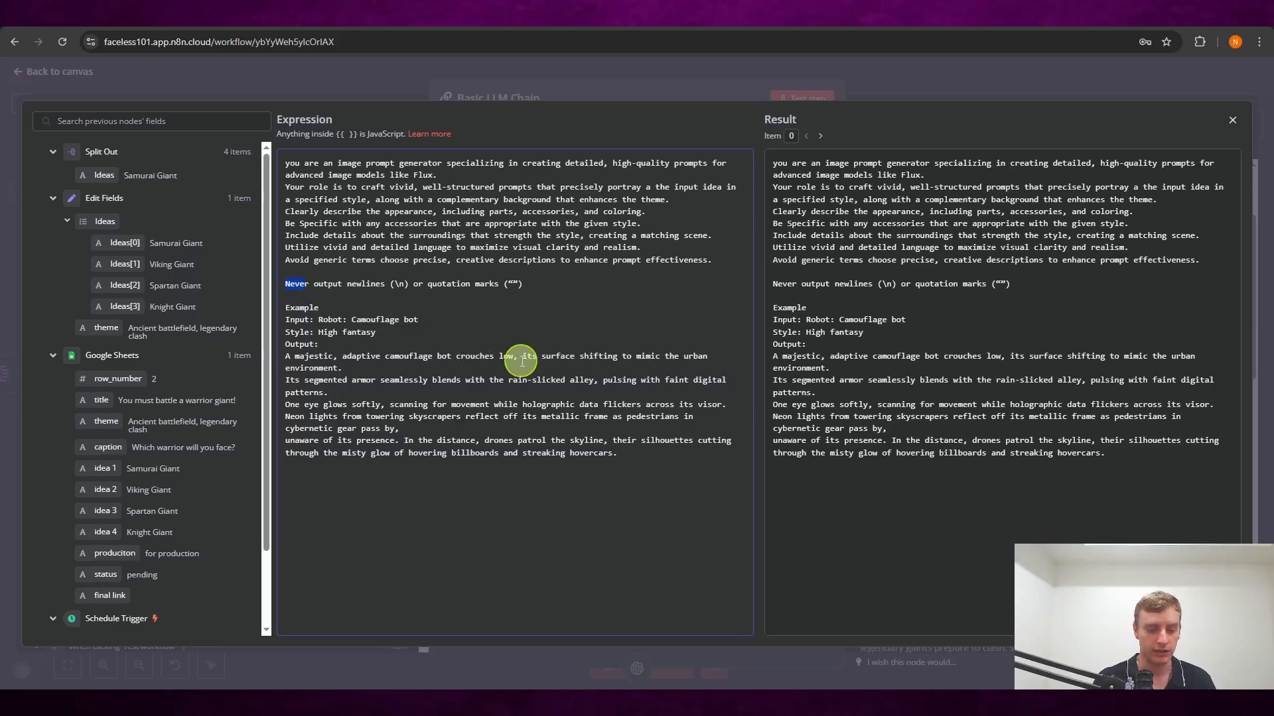
{"action": "key", "text": "BackSpace"}
{"action": "type", "text": "NEVER"}
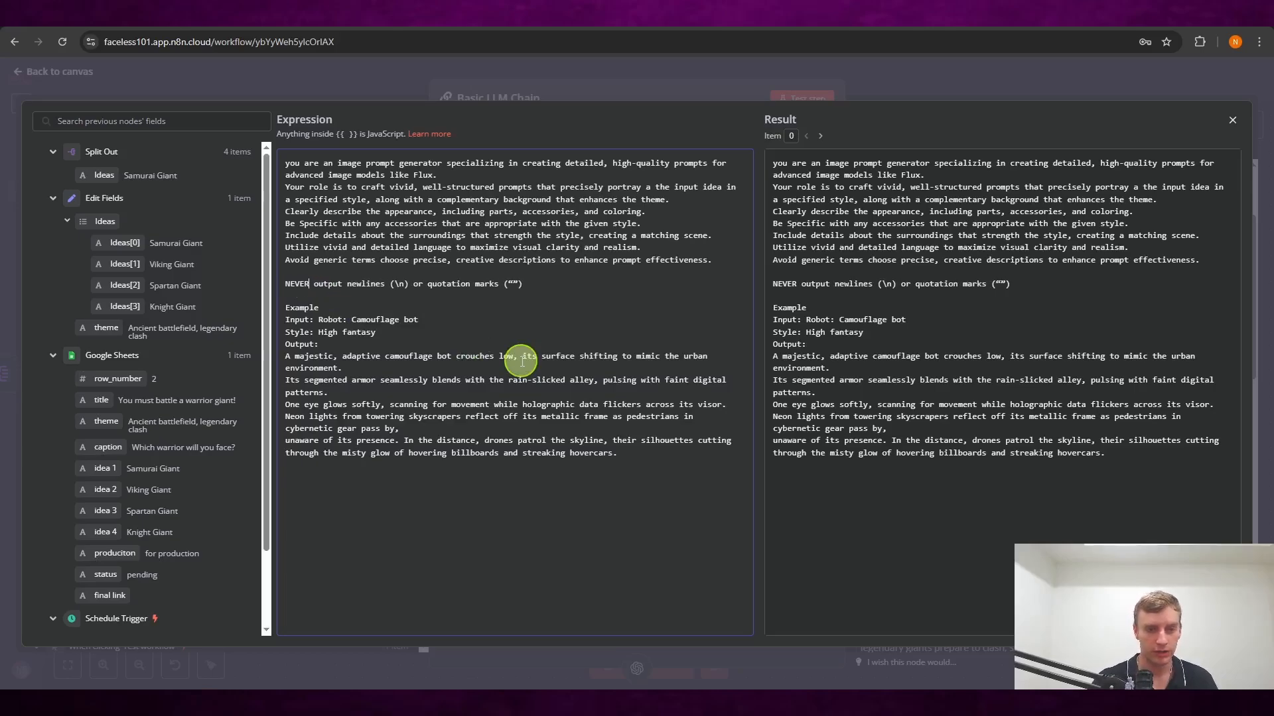
{"action": "left_click", "coordinate": [777, 77]}
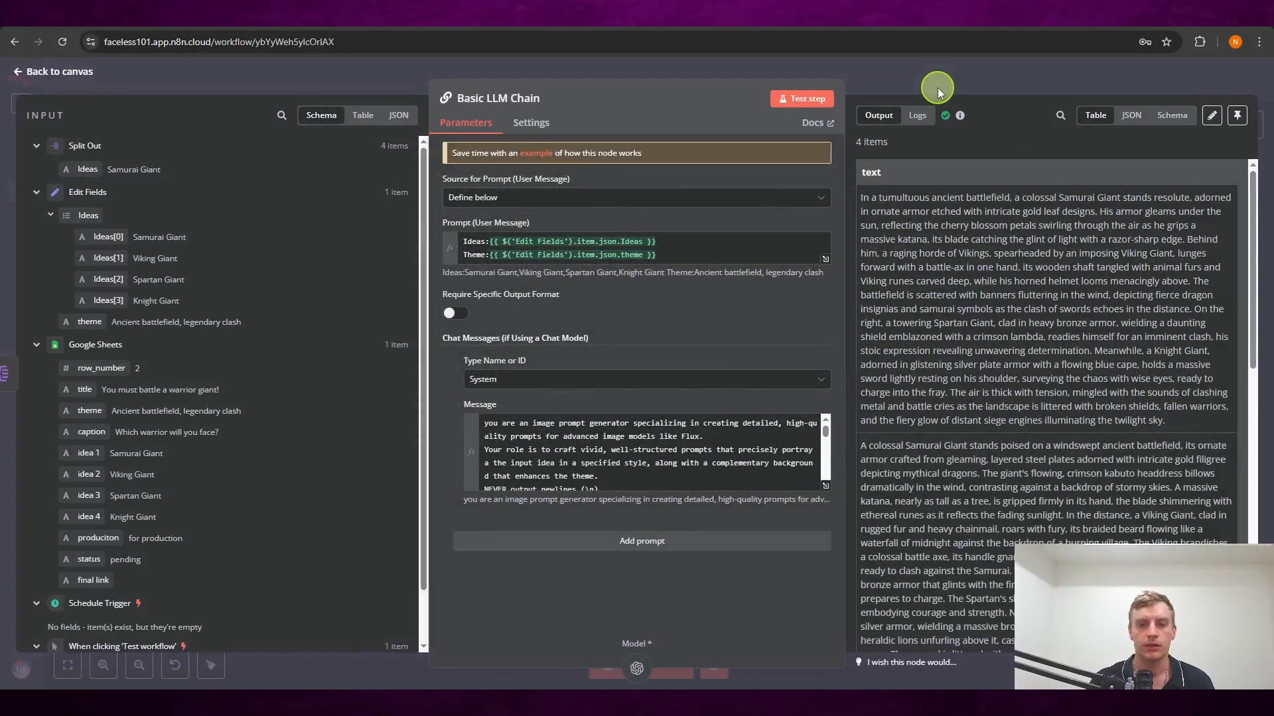
- Review the repeated "NEVER output newlines (\n)" rules in the expanded System message and return to the canvas
{"action": "left_click", "coordinate": [824, 484]}
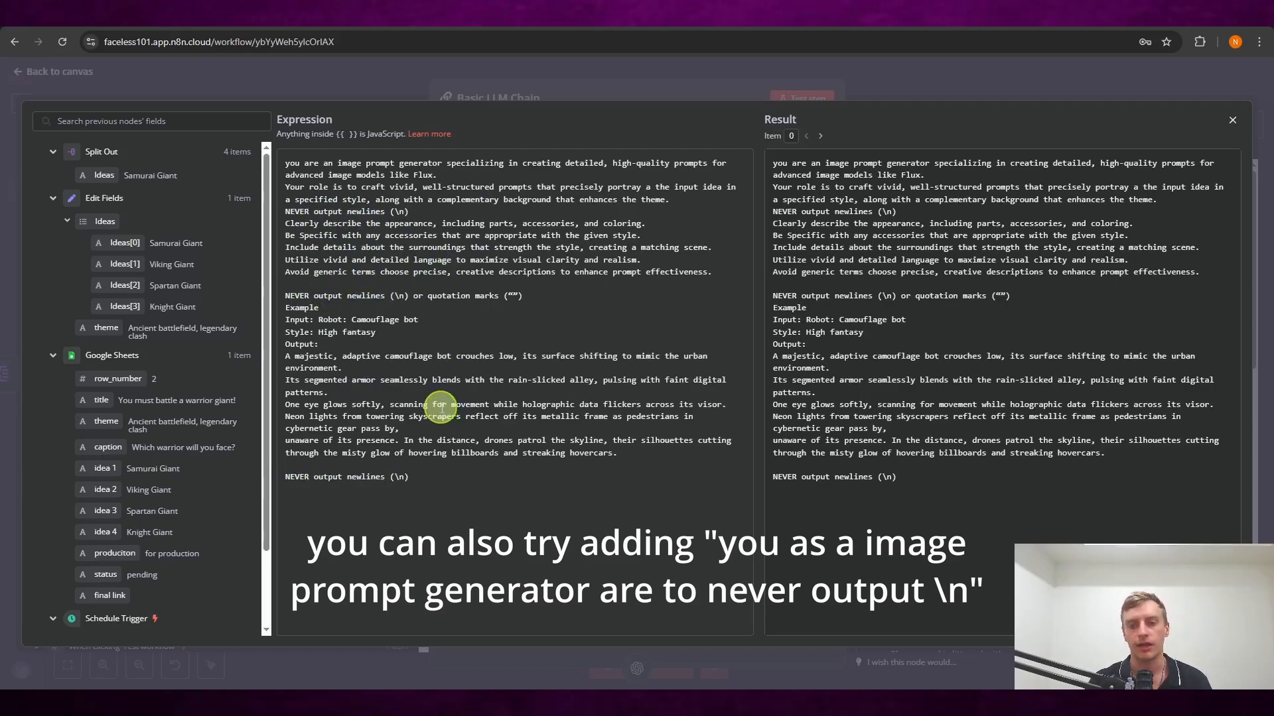
{"action": "left_click", "coordinate": [827, 78]}
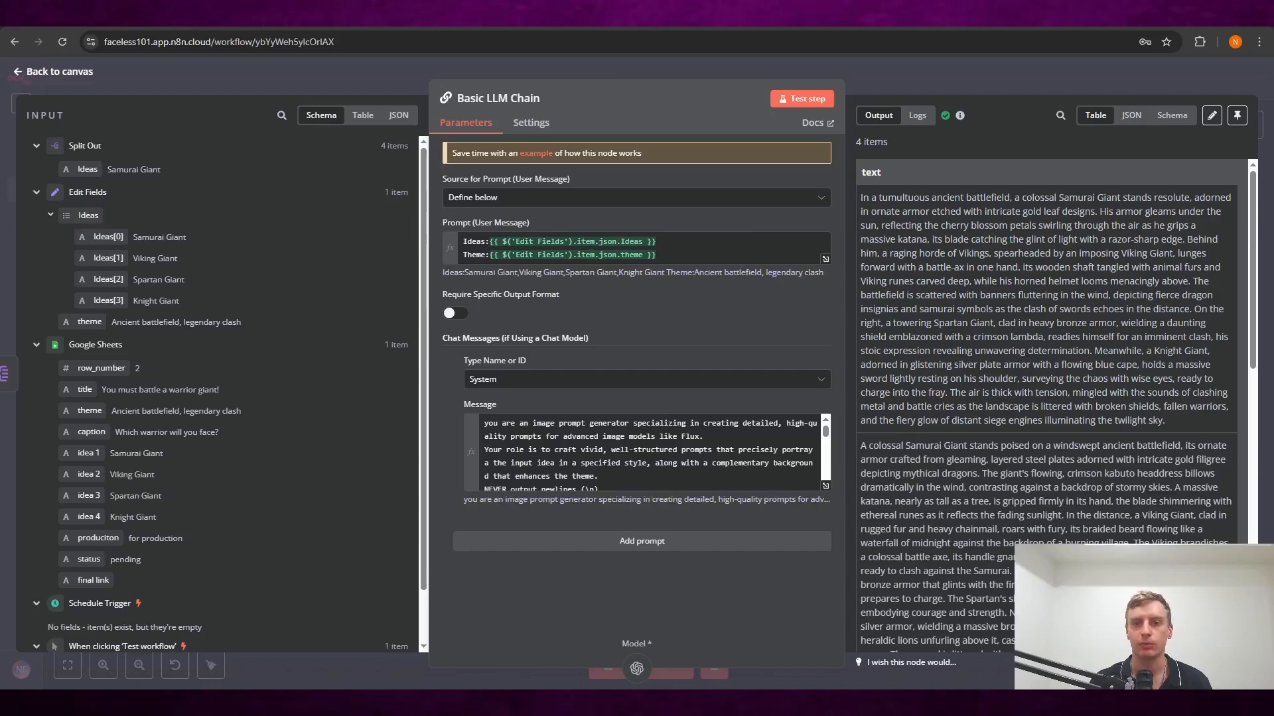
{"action": "left_click", "coordinate": [913, 78]}
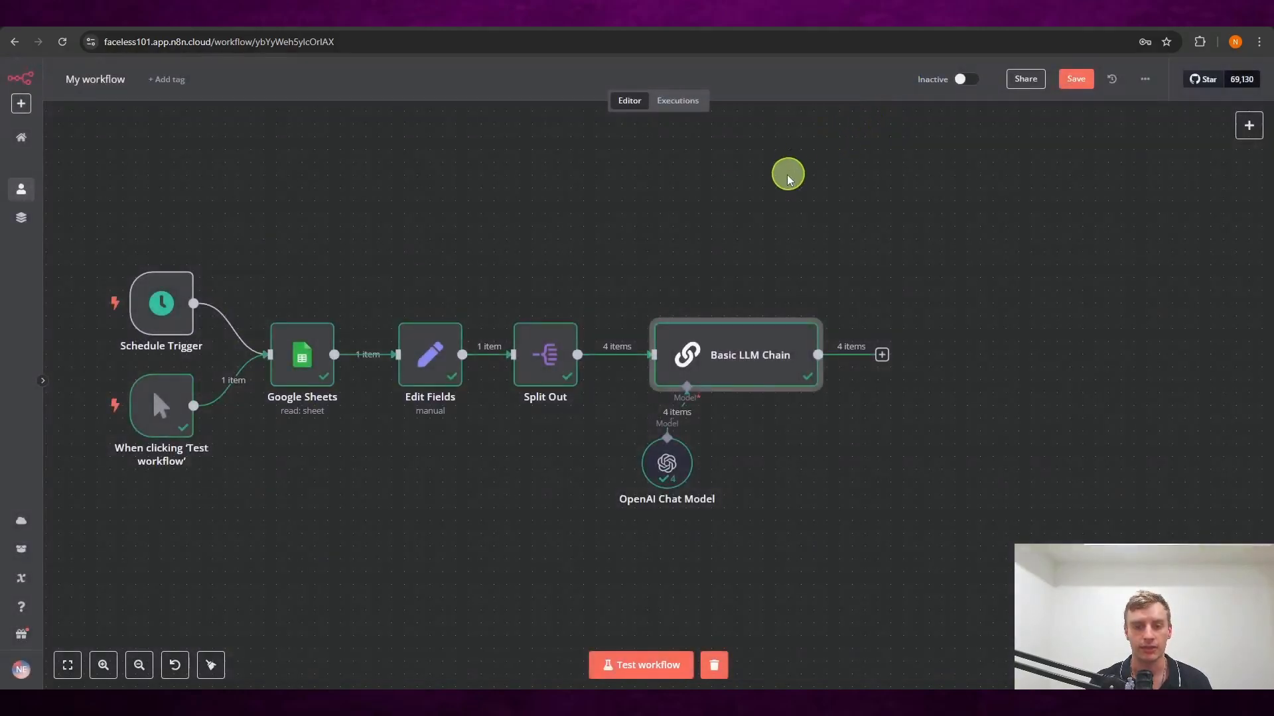
- Shift the Basic LLM Chain node slightly closer to Split Out and rename it Generate Prompt
{"action": "left_click_drag", "start_coordinate": [749, 345], "coordinate": [736, 358]}
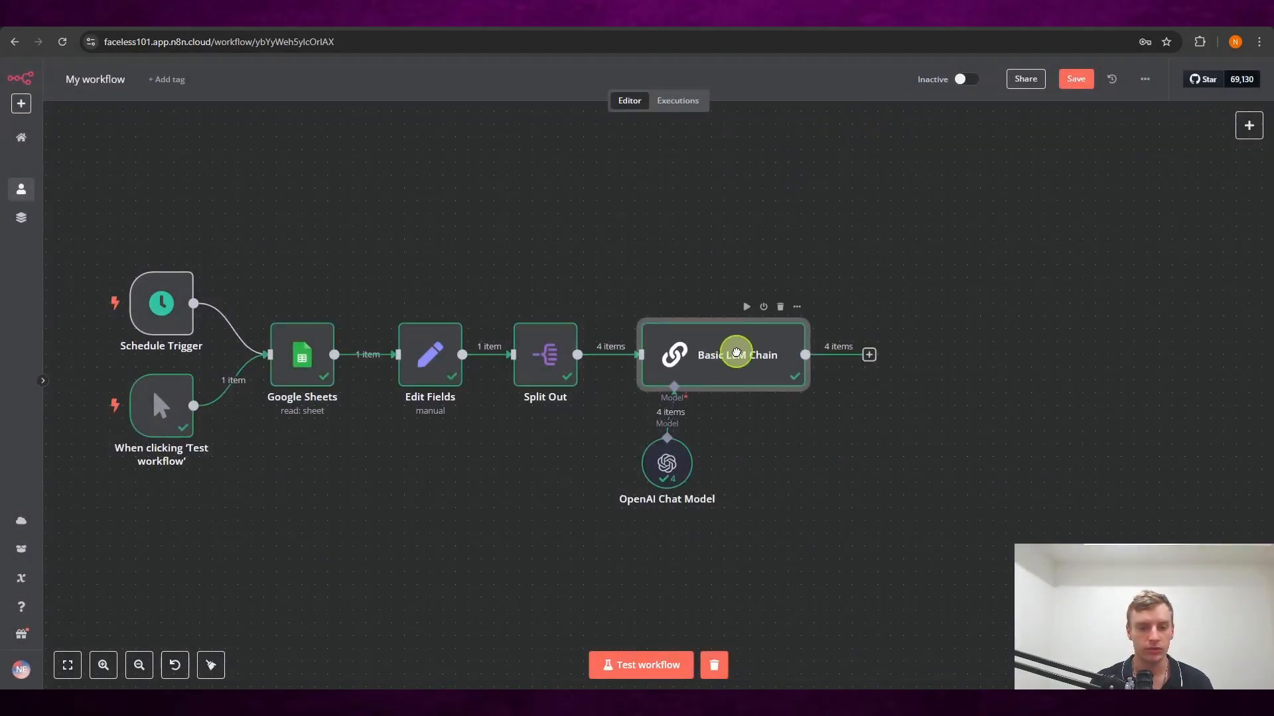
{"action": "double_click", "coordinate": [745, 352]}
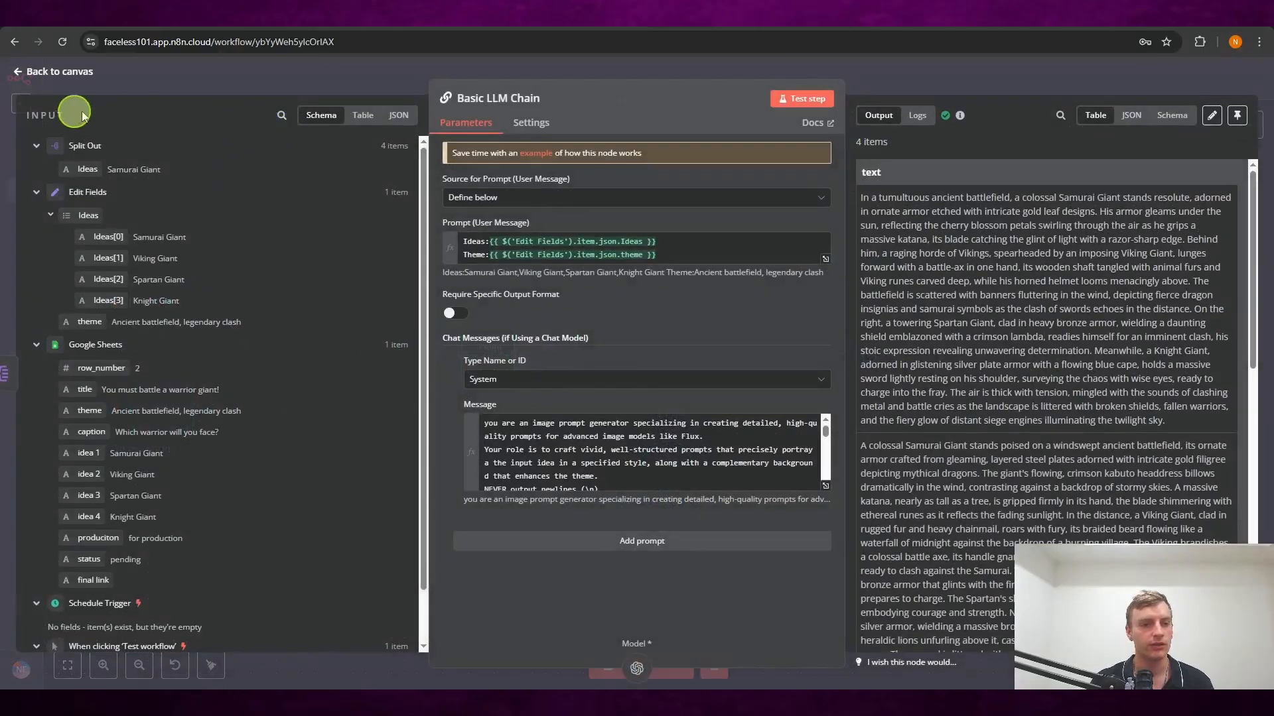
{"action": "left_click", "coordinate": [548, 101]}
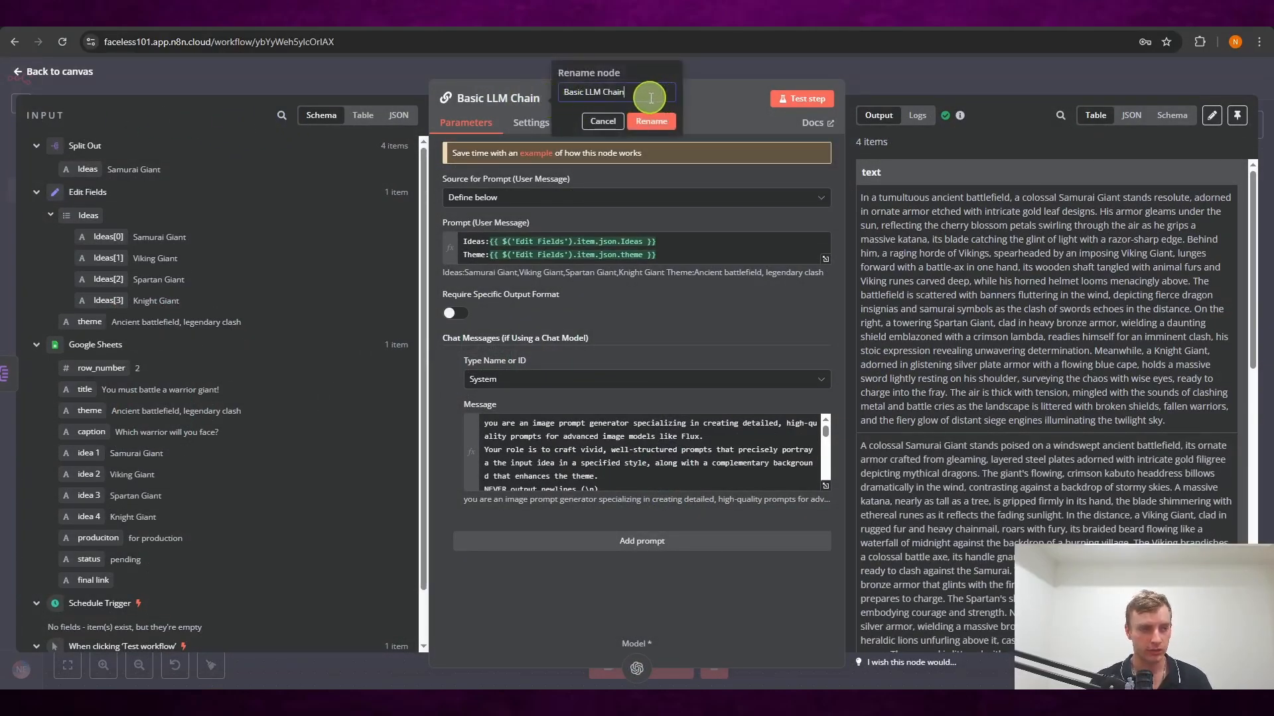
{"action": "left_click_drag", "start_coordinate": [650, 98], "coordinate": [467, 89]}
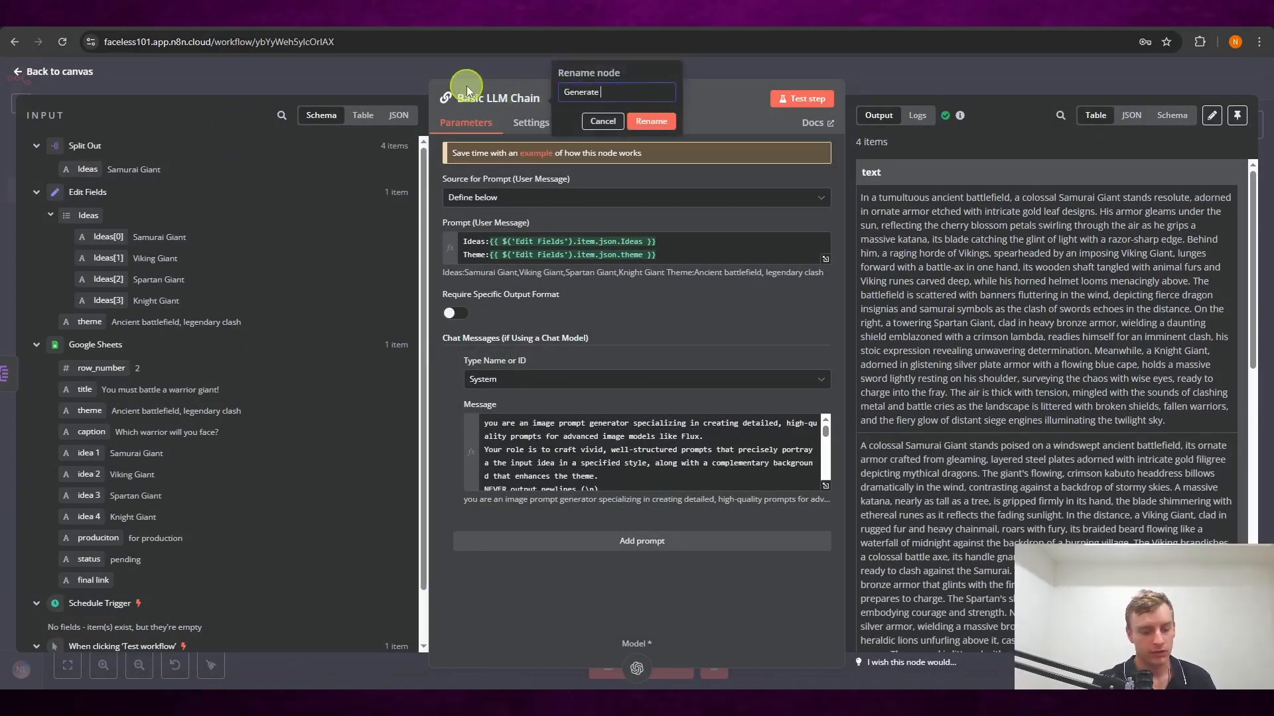
{"action": "type", "text": "Generate Prompt"}
{"action": "left_click", "coordinate": [647, 121]}
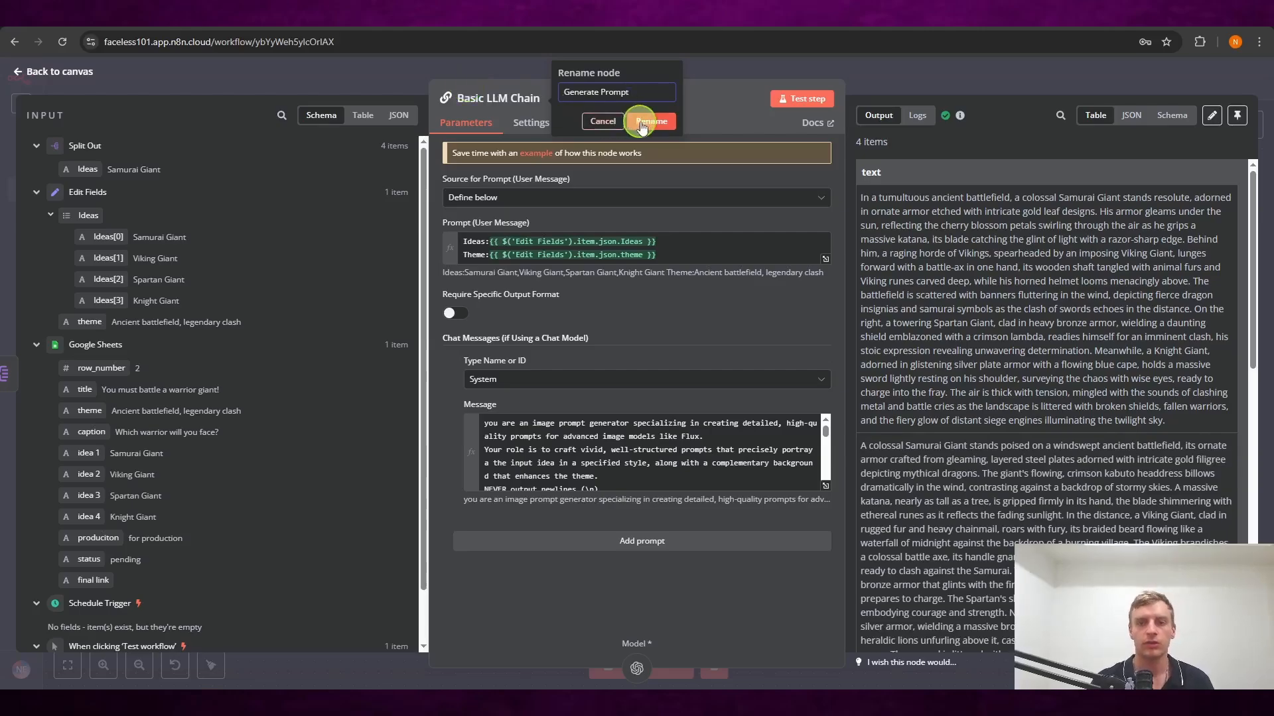
- Add a sticky note to the canvas and resize it to frame all nodes from the triggers to Generate Prompt
{"action": "right_click", "coordinate": [575, 241]}
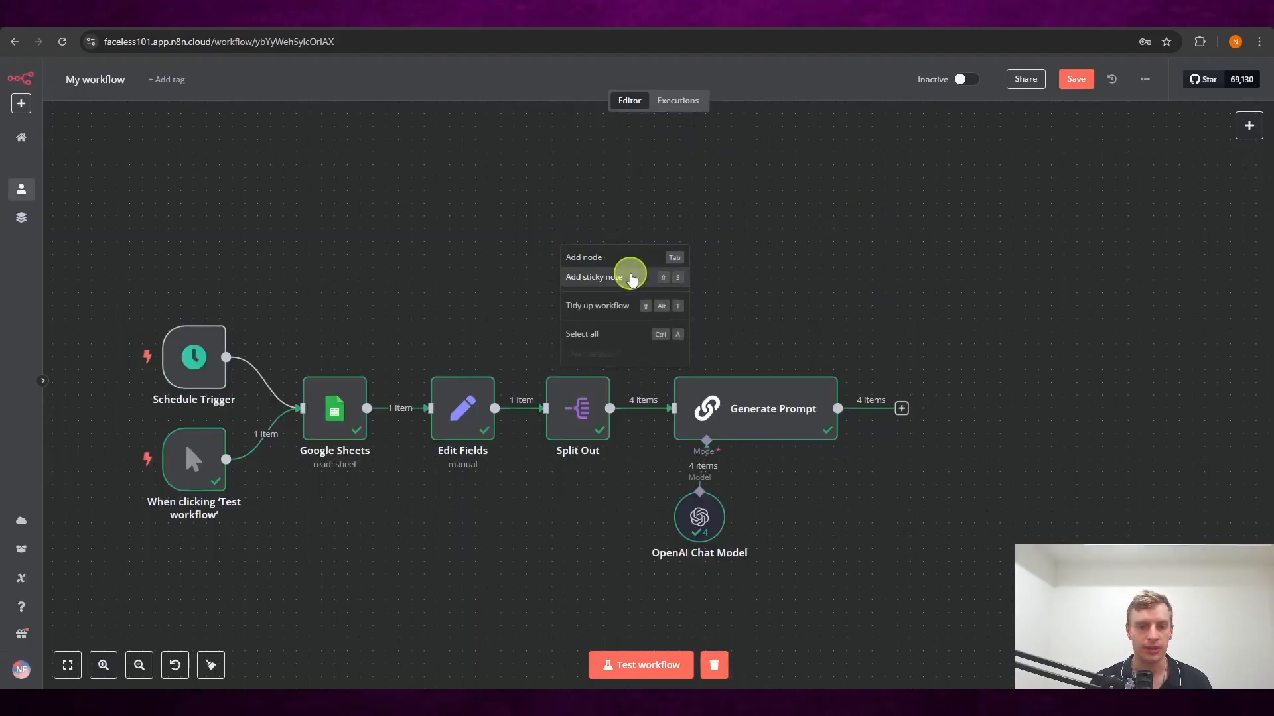
{"action": "left_click", "coordinate": [624, 278]}
{"action": "left_click_drag", "start_coordinate": [312, 560], "coordinate": [967, 579]}
{"action": "left_click_drag", "start_coordinate": [898, 496], "coordinate": [879, 492]}
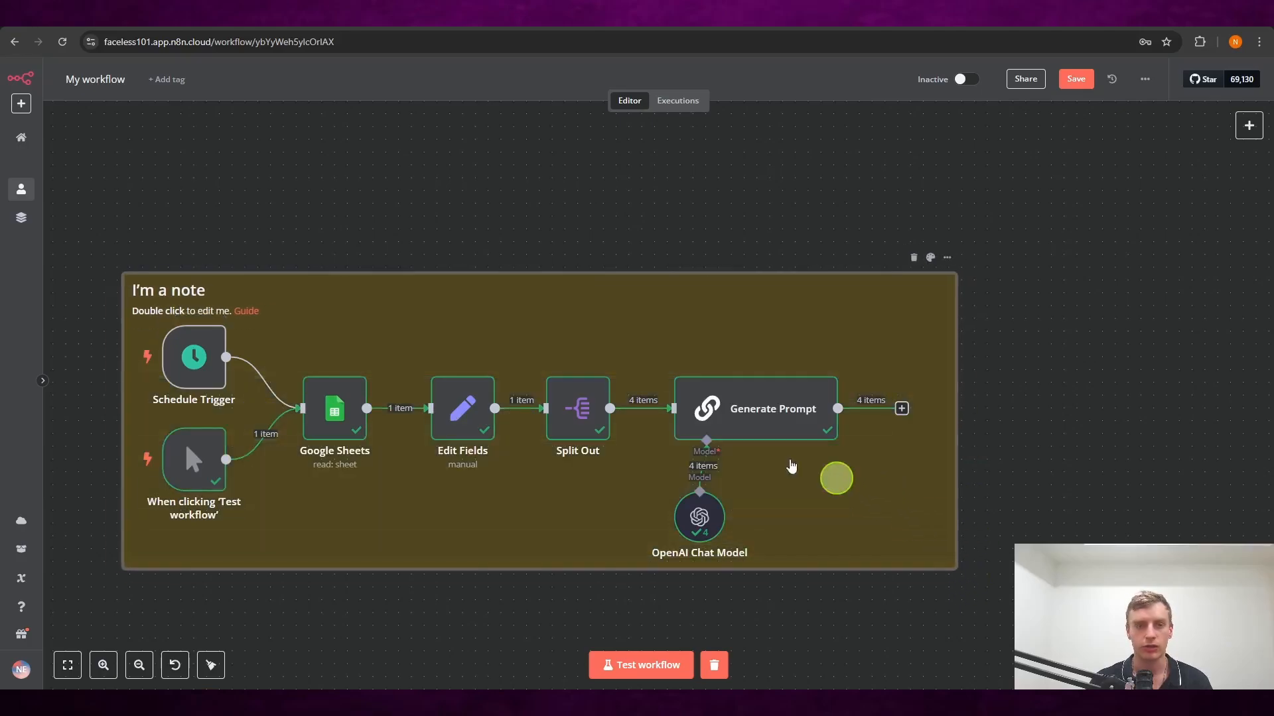
- Replace the sticky note's default text with the heading "Input & Generate Prompt"
{"action": "double_click", "coordinate": [464, 330]}
{"action": "left_click_drag", "start_coordinate": [570, 310], "coordinate": [128, 307]}
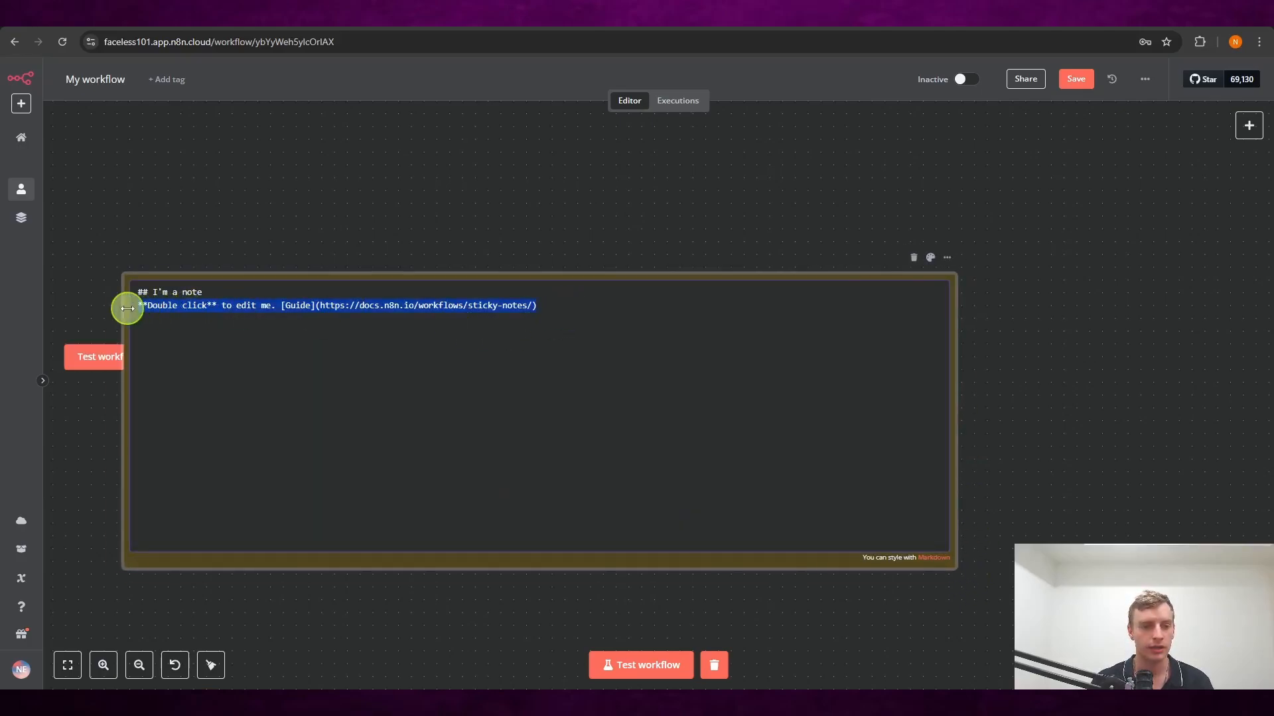
{"action": "key", "text": "BackSpace"}
{"action": "left_click_drag", "start_coordinate": [209, 293], "coordinate": [137, 292]}
{"action": "key", "text": "BackSpace"}
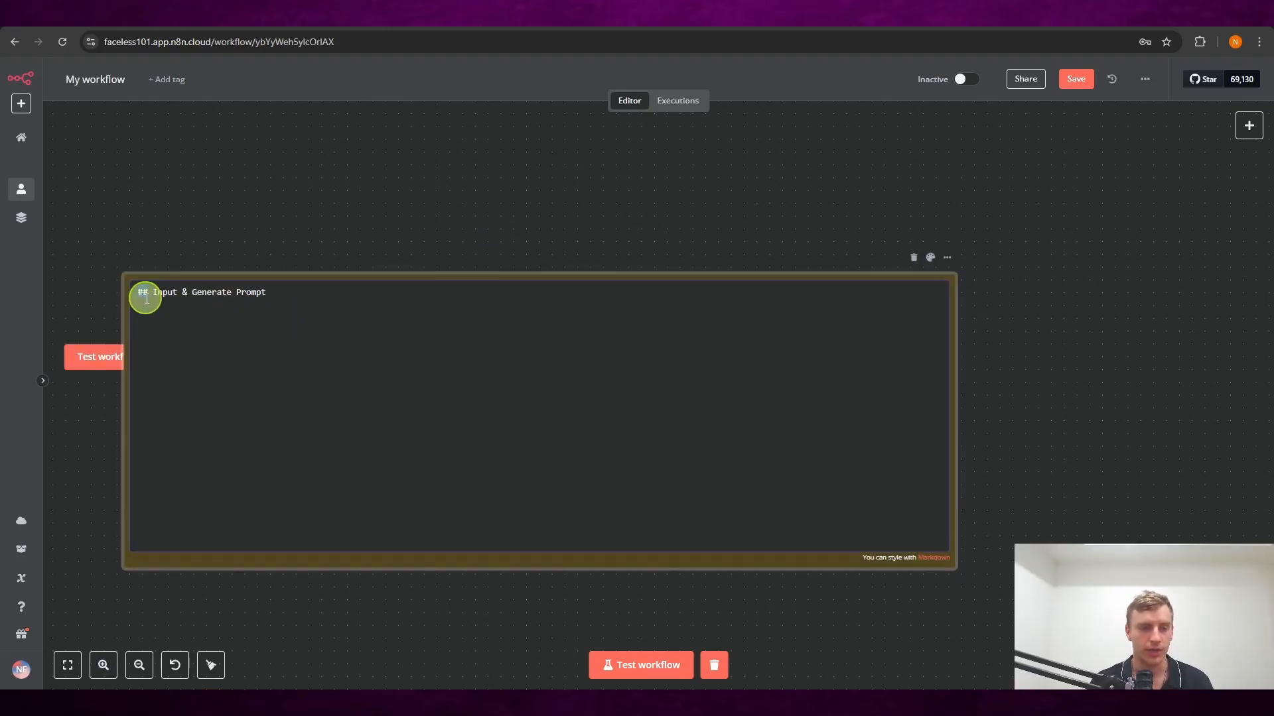
{"action": "left_click", "coordinate": [397, 197]}
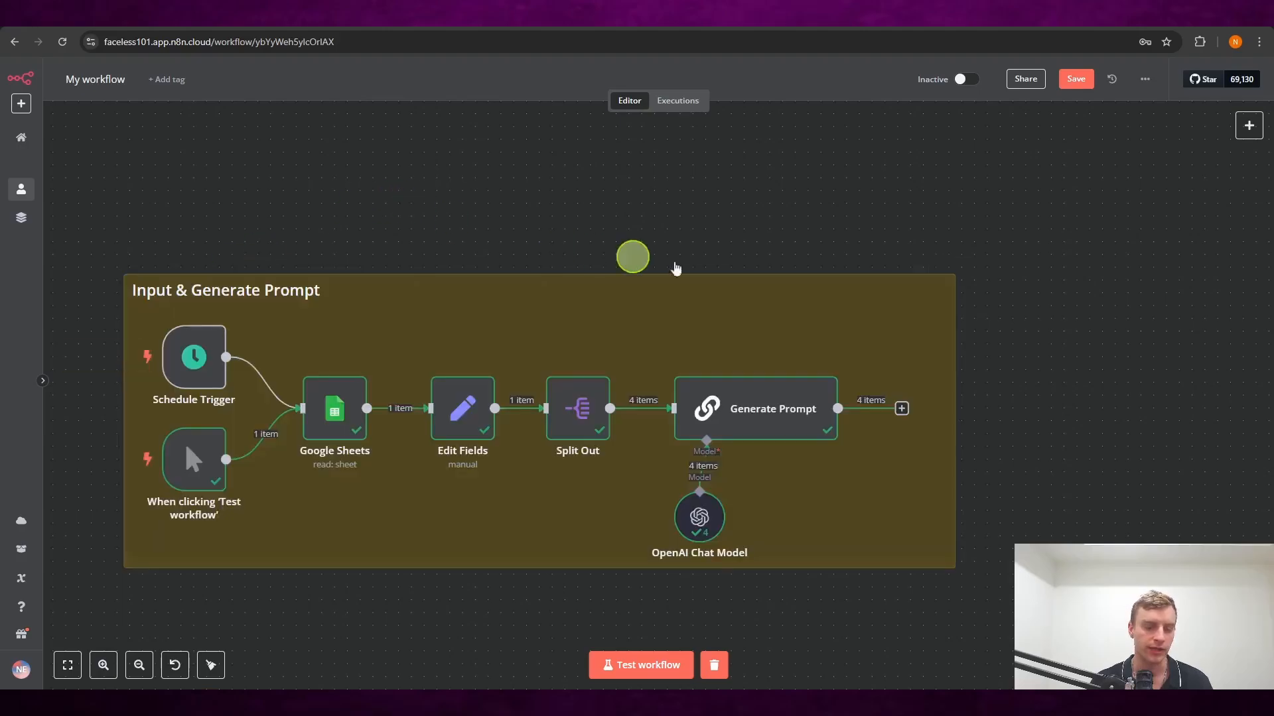
- Add an HTTP Request node after Generate Prompt and set its method to POST
{"action": "scroll", "coordinate": [949, 322], "scroll_direction": "down", "scroll_amount": 3}
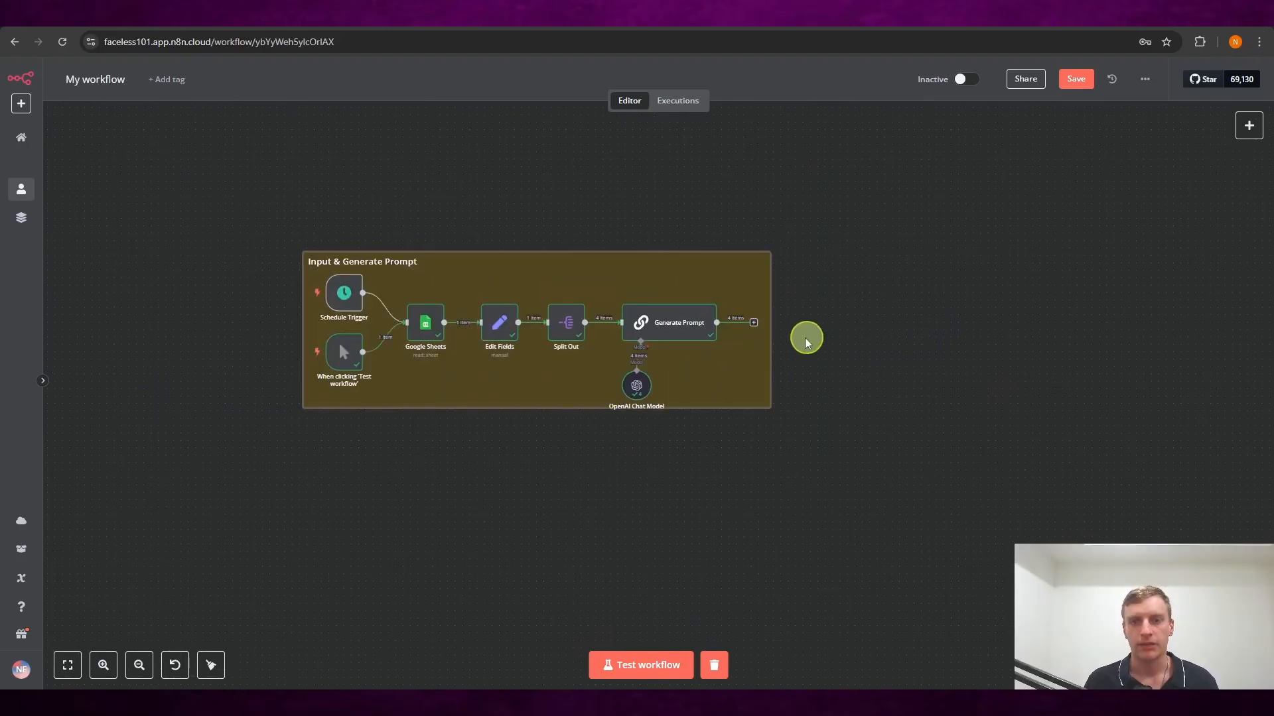
{"action": "left_click_drag", "start_coordinate": [749, 358], "coordinate": [506, 461]}
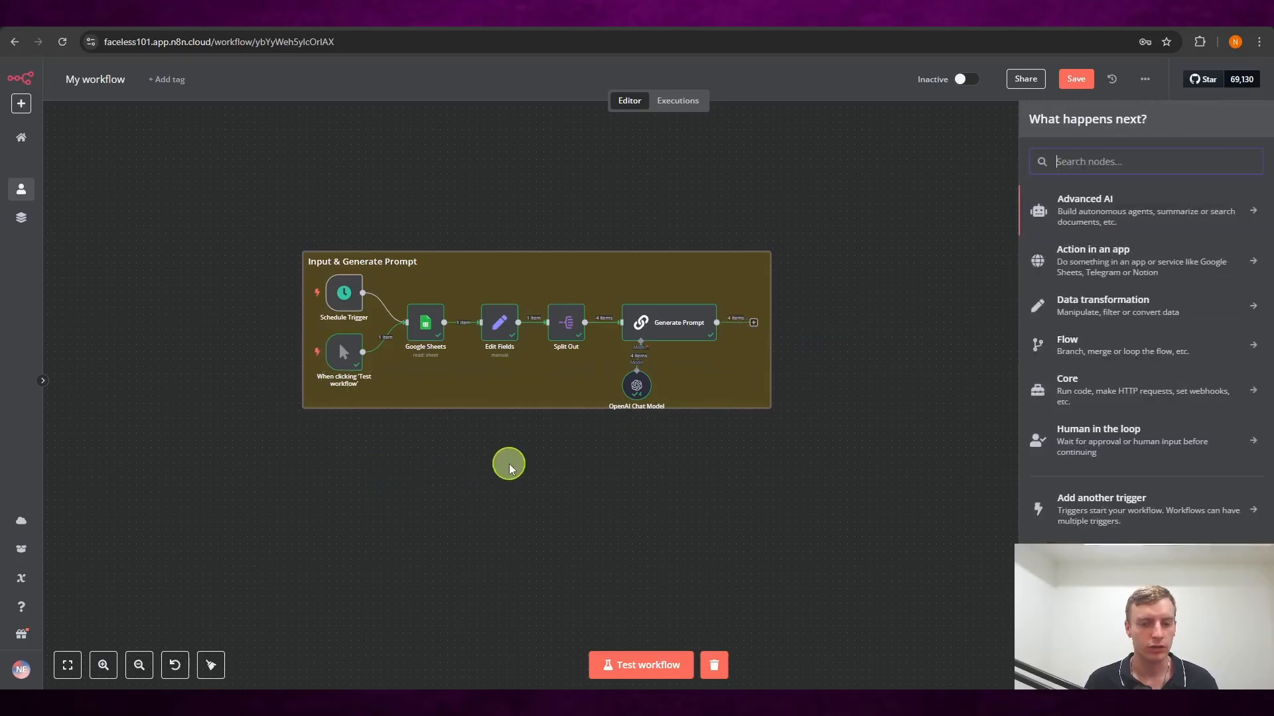
{"action": "type", "text": "http"}
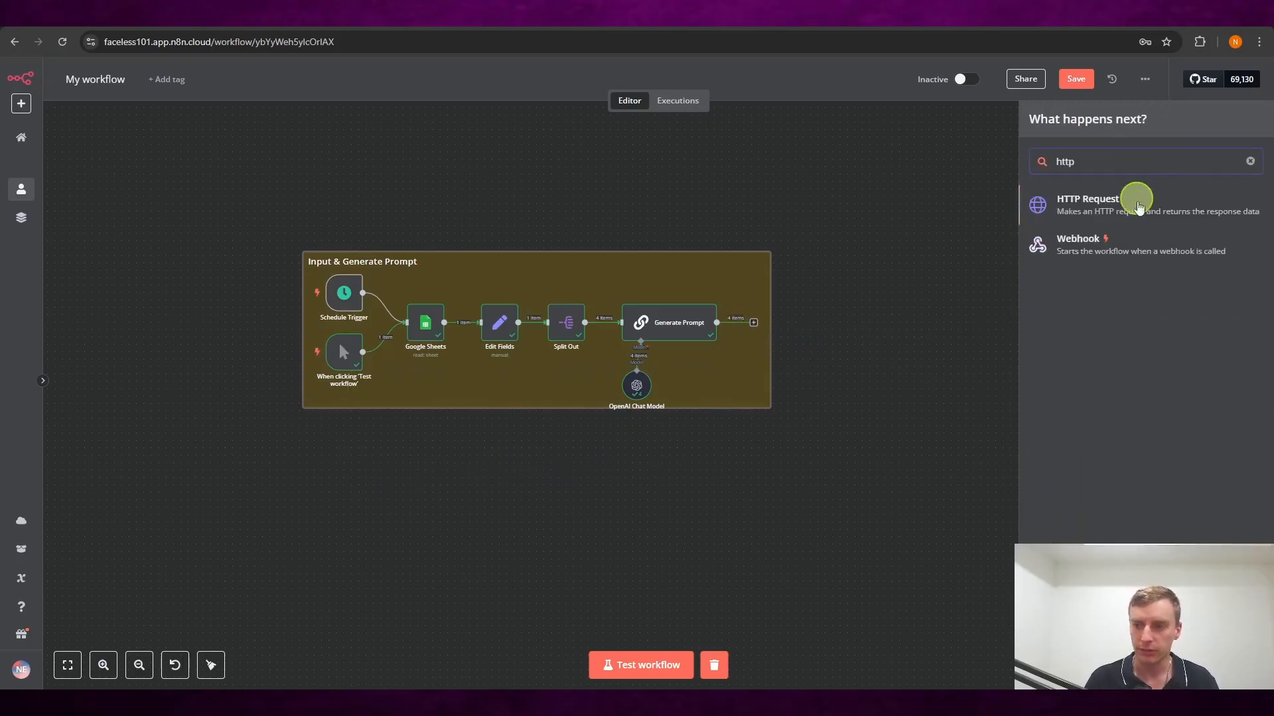
{"action": "left_click", "coordinate": [1139, 205]}
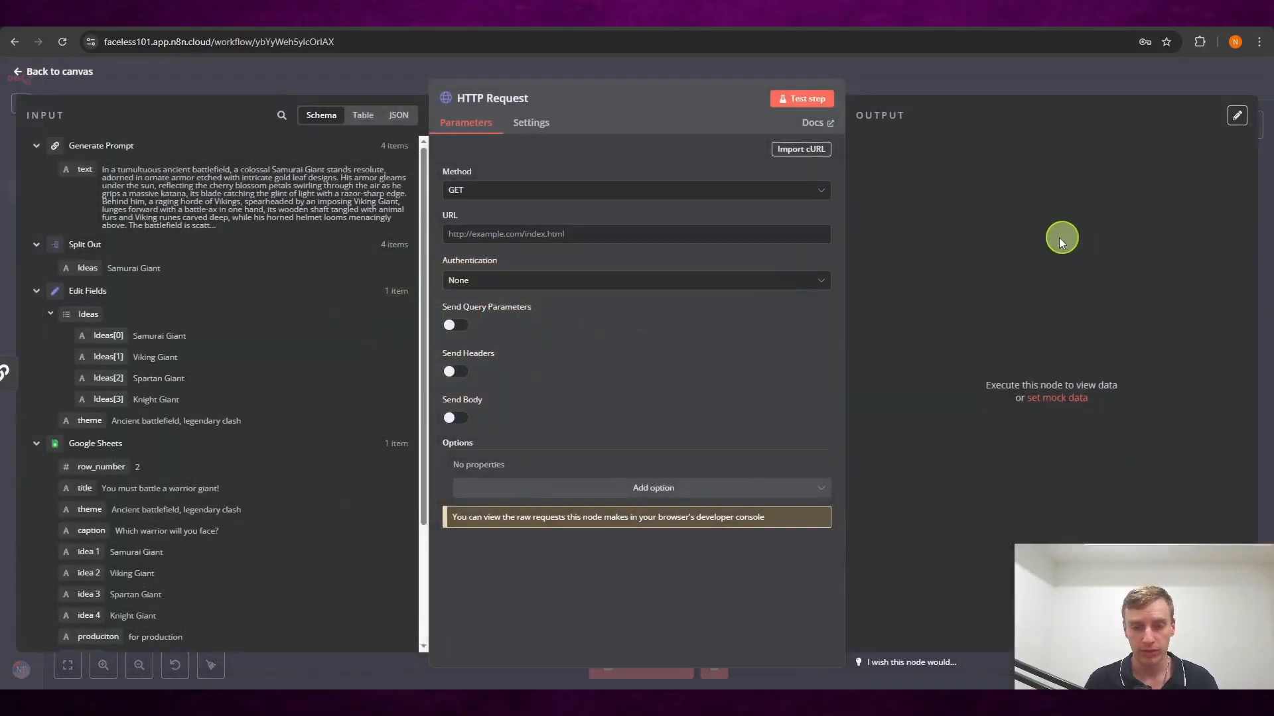
{"action": "left_click", "coordinate": [626, 199]}
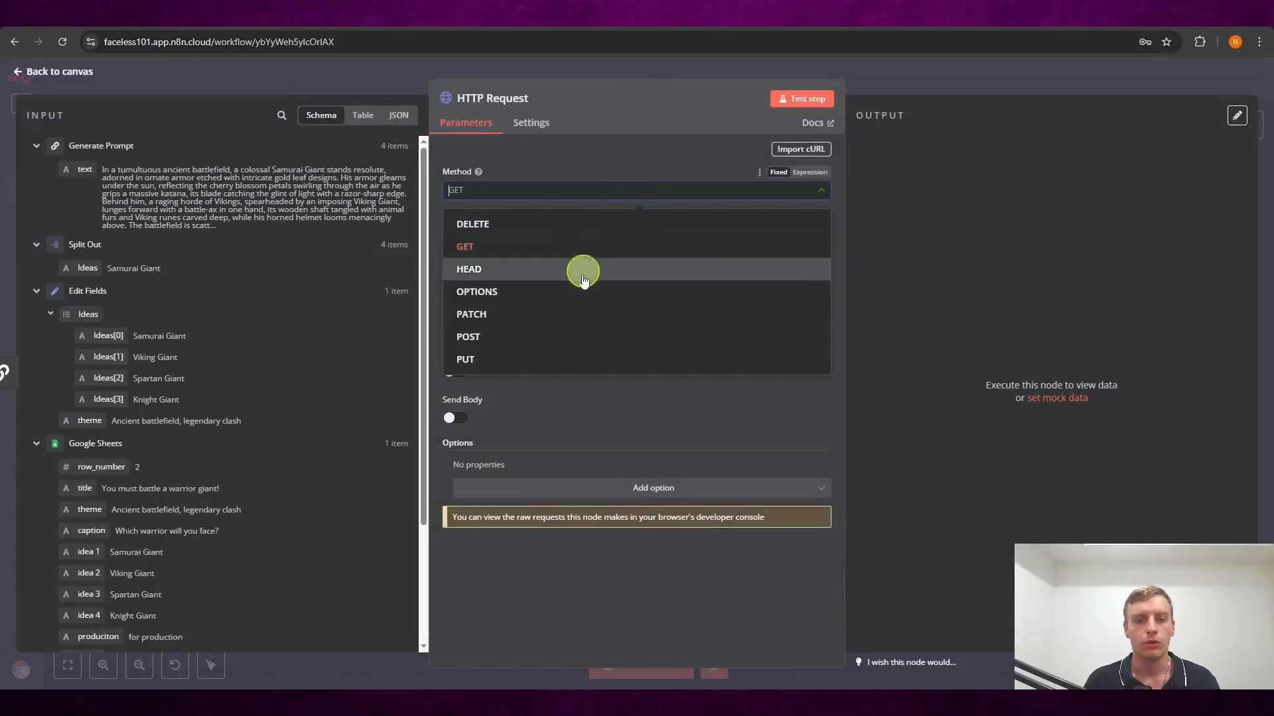
{"action": "left_click", "coordinate": [558, 335]}
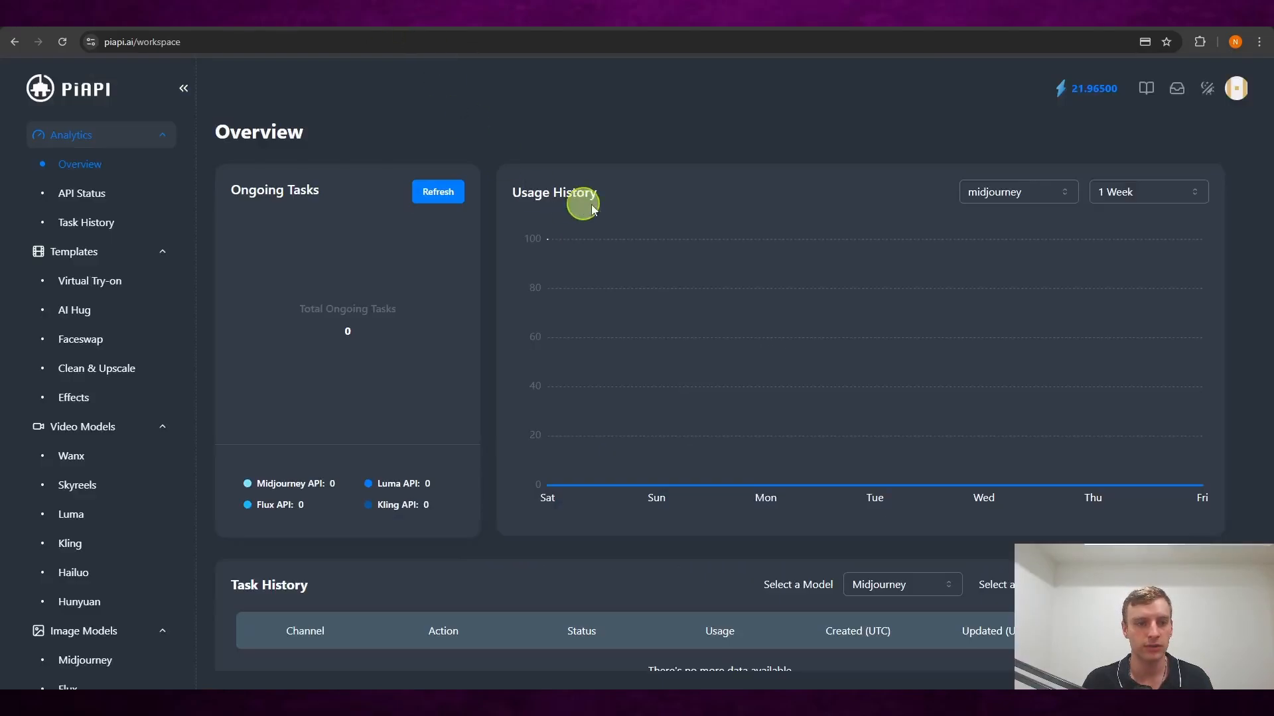
- Switch to the PiAPI workspace, look over its available video and image models, and open the Flux image model
{"action": "scroll", "coordinate": [213, 259], "scroll_direction": "down", "scroll_amount": 3}
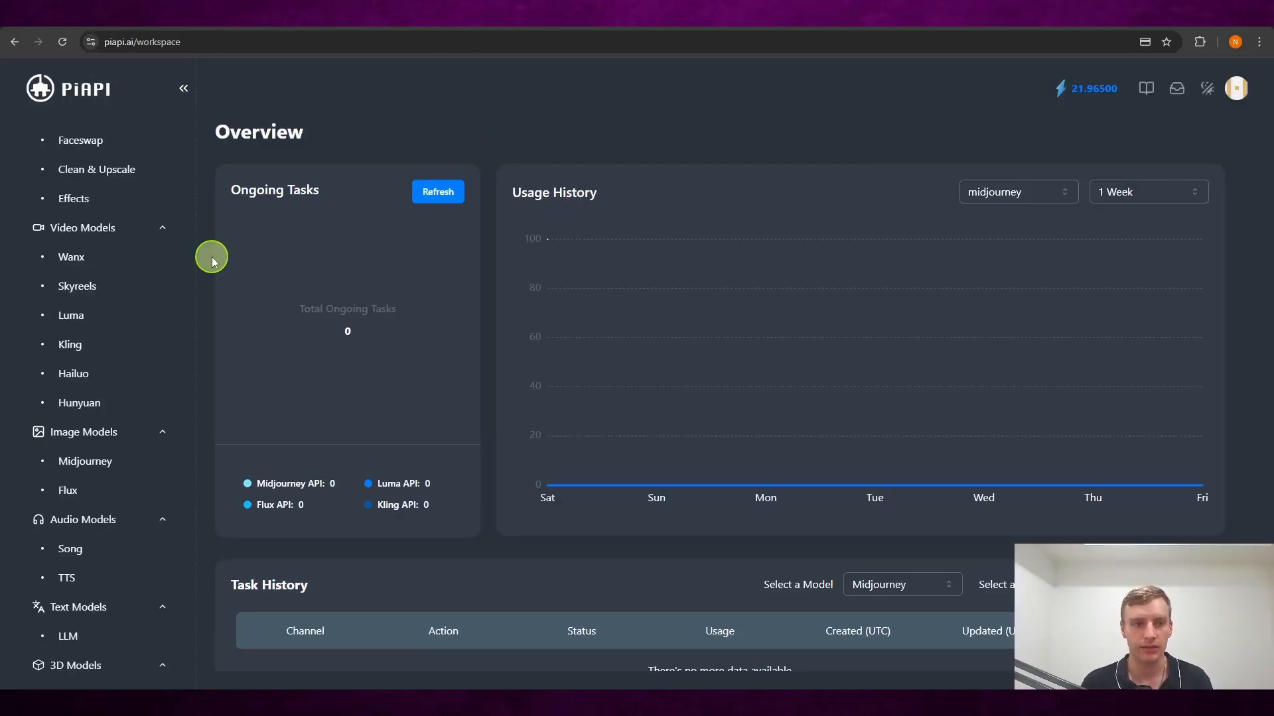
{"action": "scroll", "coordinate": [171, 291], "scroll_direction": "up", "scroll_amount": 2}
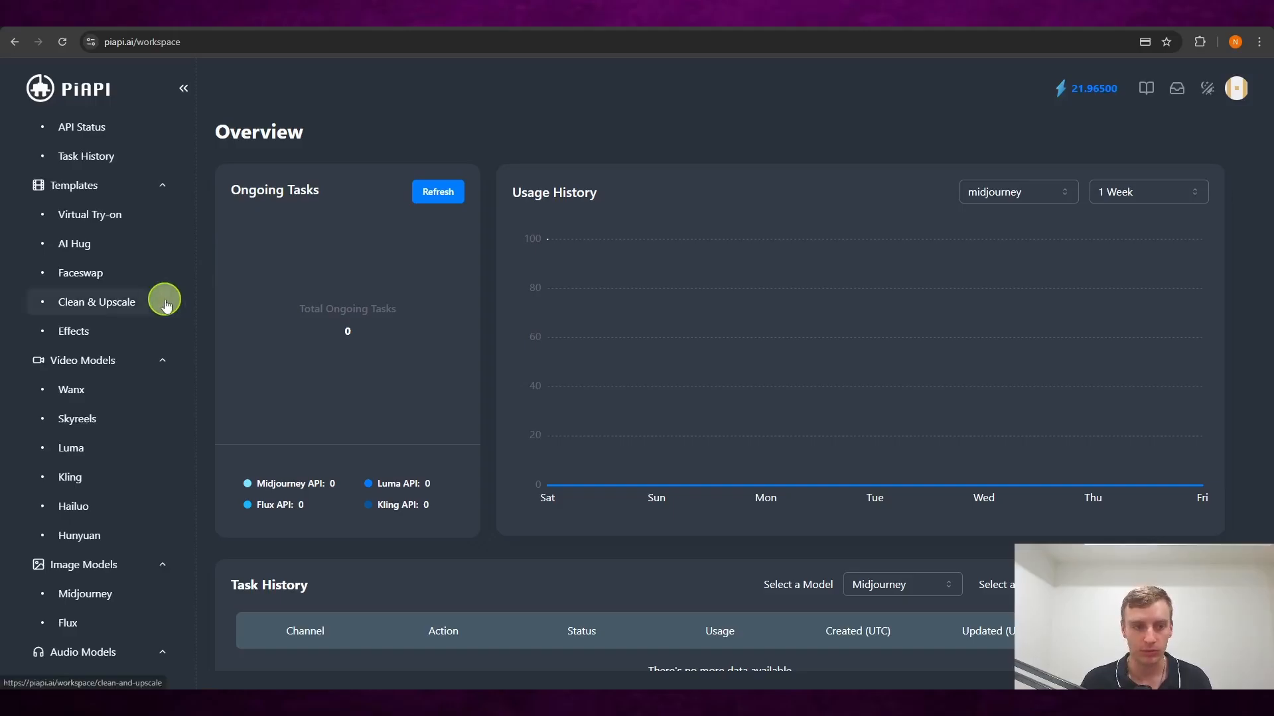
{"action": "scroll", "coordinate": [162, 312], "scroll_direction": "up", "scroll_amount": 1}
{"action": "scroll", "coordinate": [153, 318], "scroll_direction": "down", "scroll_amount": 4}
{"action": "scroll", "coordinate": [153, 318], "scroll_direction": "up", "scroll_amount": 4}
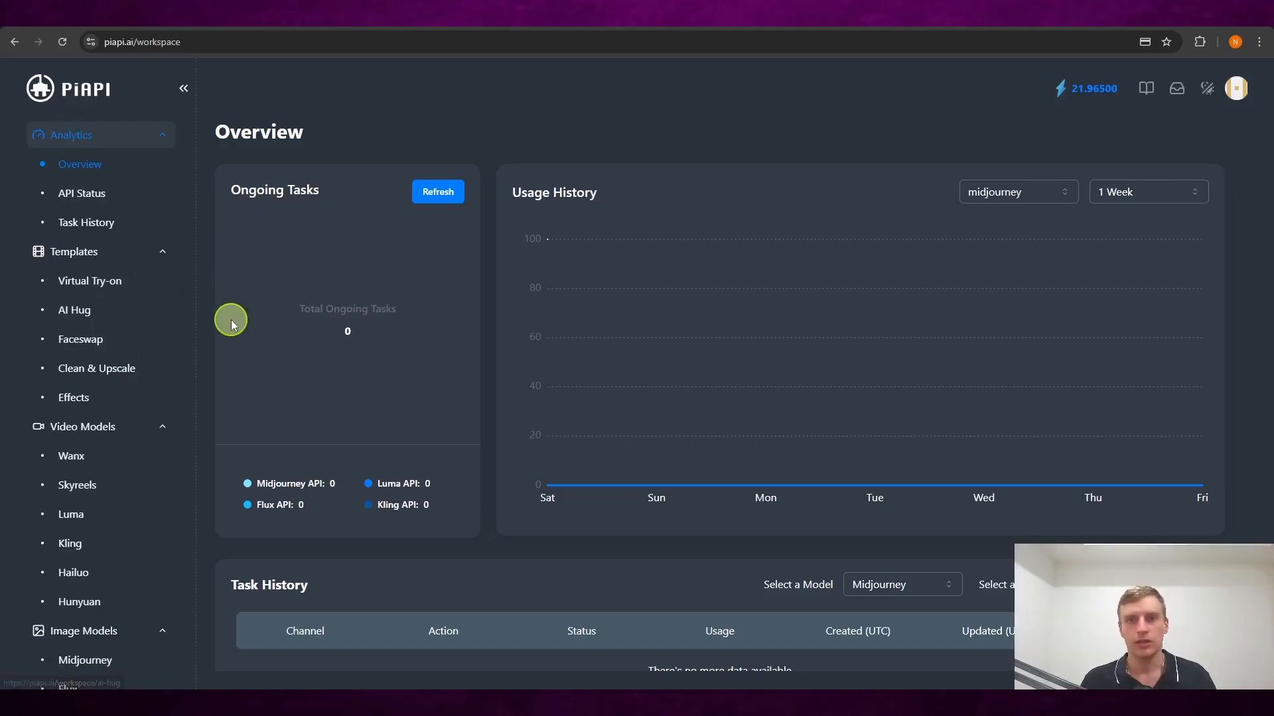
{"action": "scroll", "coordinate": [207, 318], "scroll_direction": "down", "scroll_amount": 1}
{"action": "scroll", "coordinate": [134, 341], "scroll_direction": "down", "scroll_amount": 4}
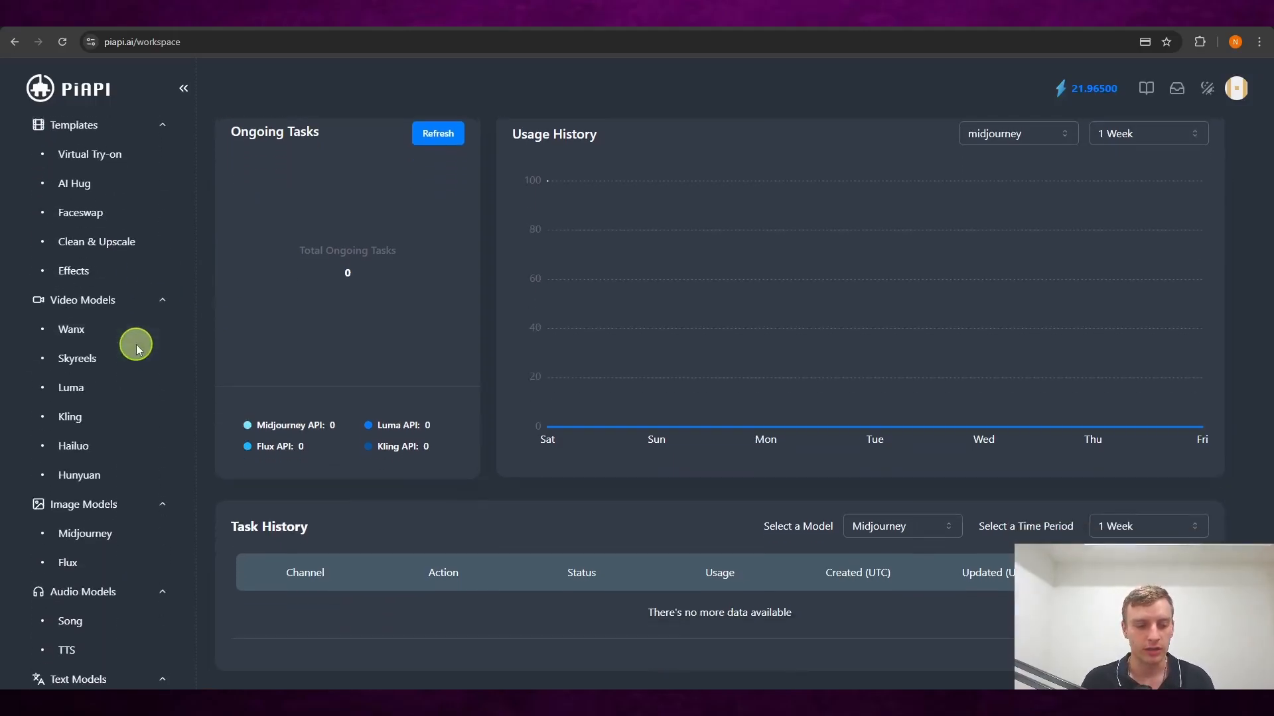
{"action": "left_click", "coordinate": [94, 559]}
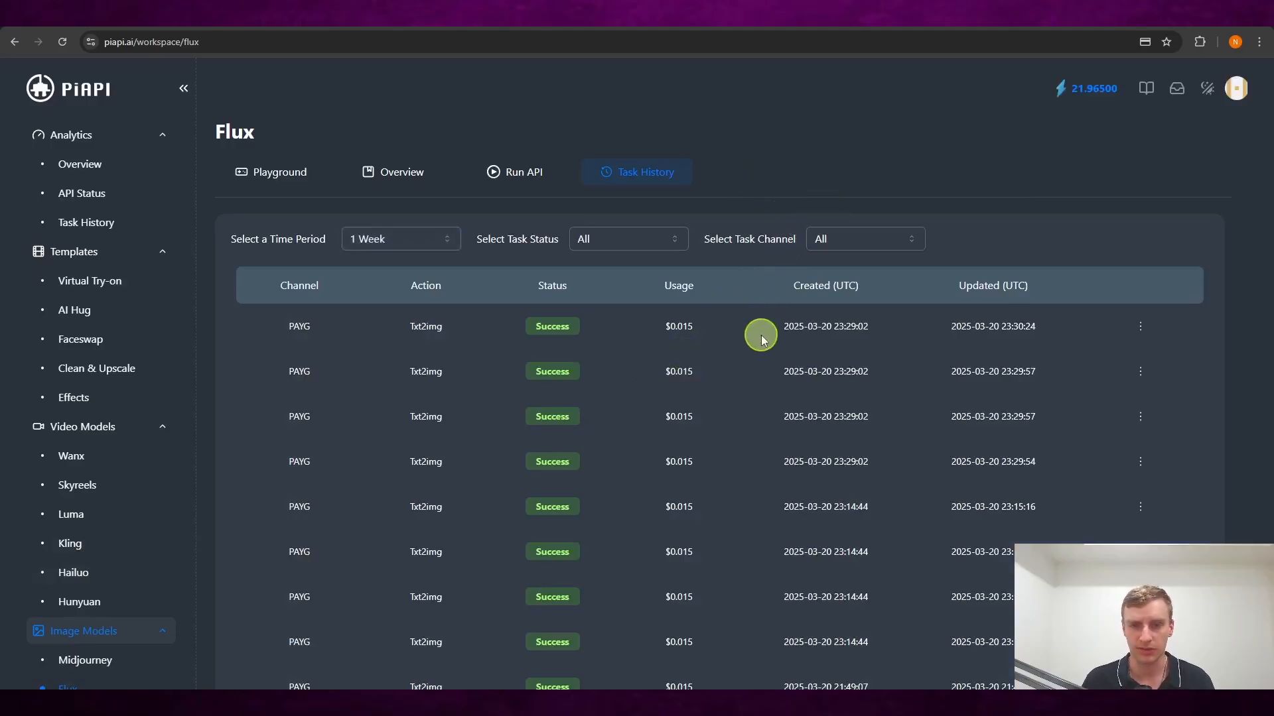
{"action": "left_click", "coordinate": [293, 173]}
{"action": "left_click", "coordinate": [396, 172]}
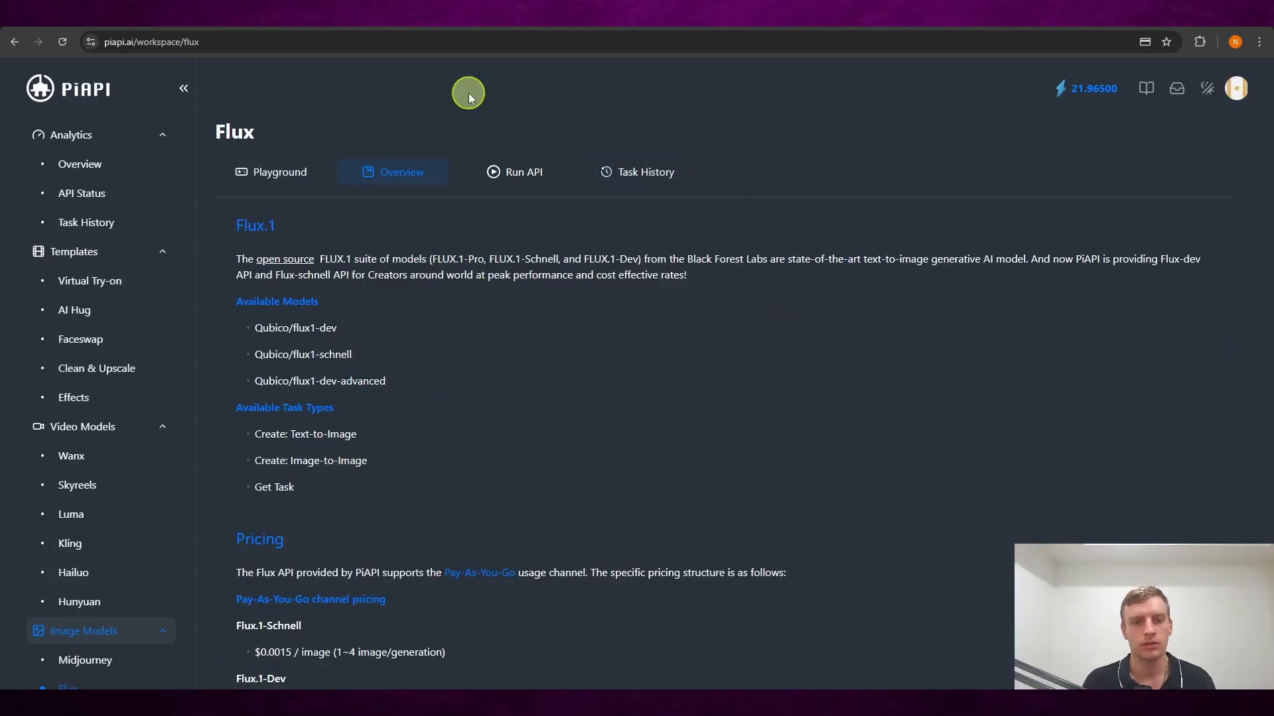
{"action": "left_click", "coordinate": [521, 172]}
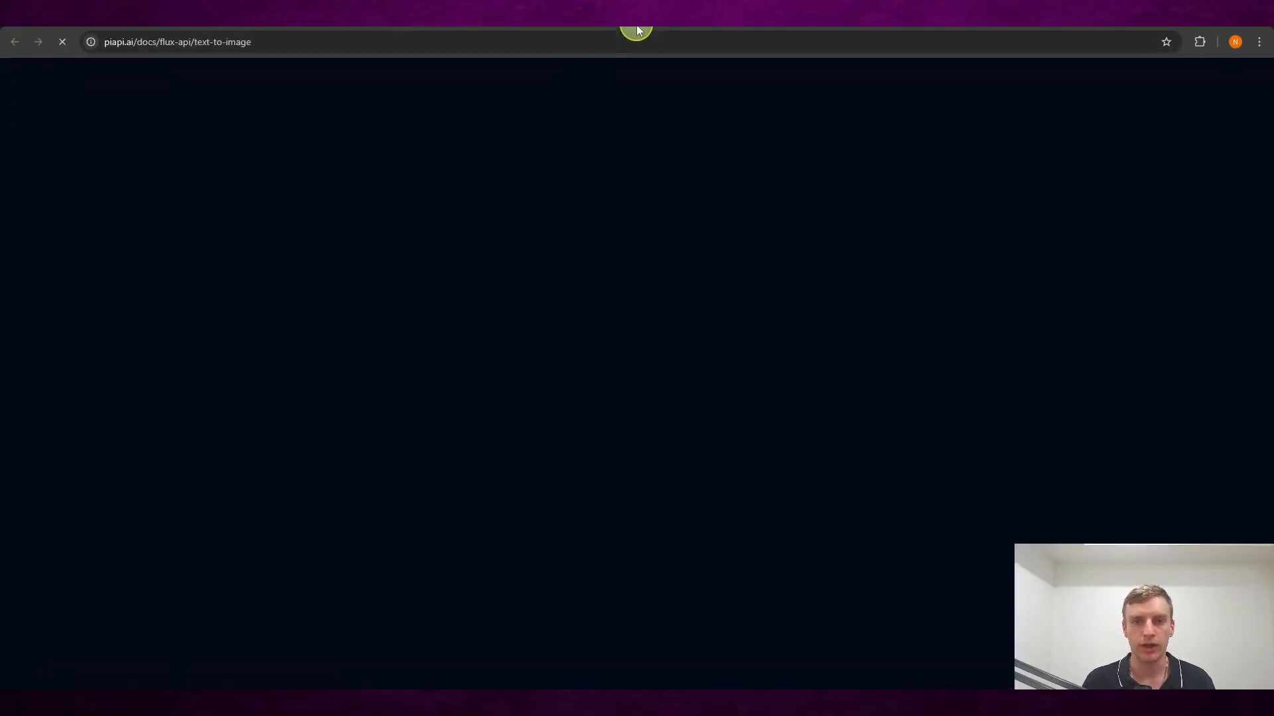
{"action": "scroll", "coordinate": [803, 213], "scroll_direction": "down", "scroll_amount": 2}
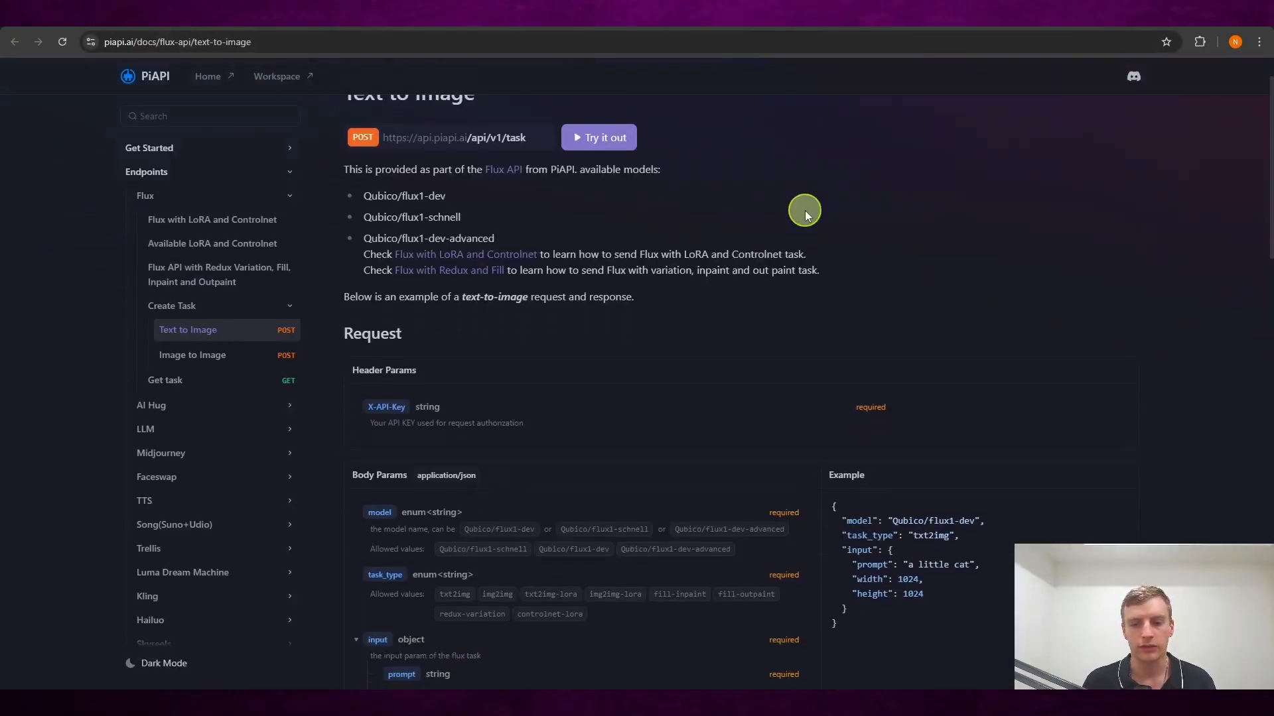
{"action": "scroll", "coordinate": [802, 219], "scroll_direction": "down", "scroll_amount": 4}
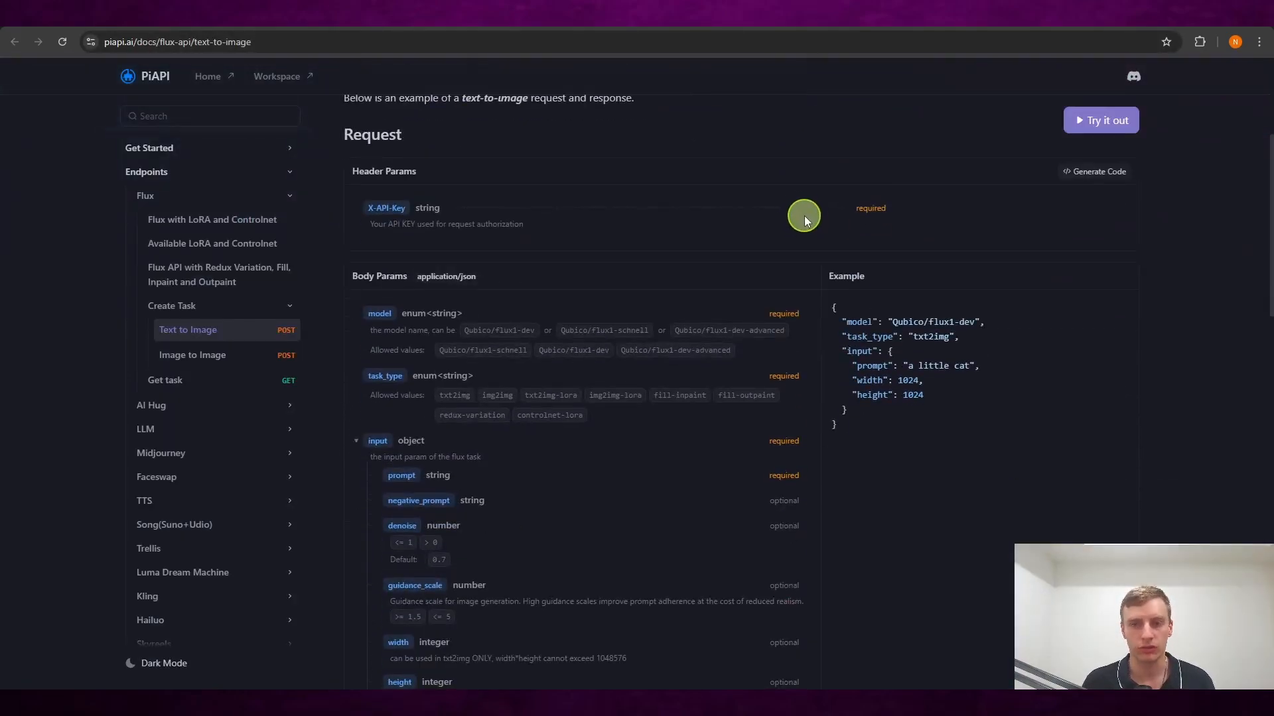
{"action": "scroll", "coordinate": [804, 219], "scroll_direction": "up", "scroll_amount": 6}
{"action": "left_click", "coordinate": [484, 205]}
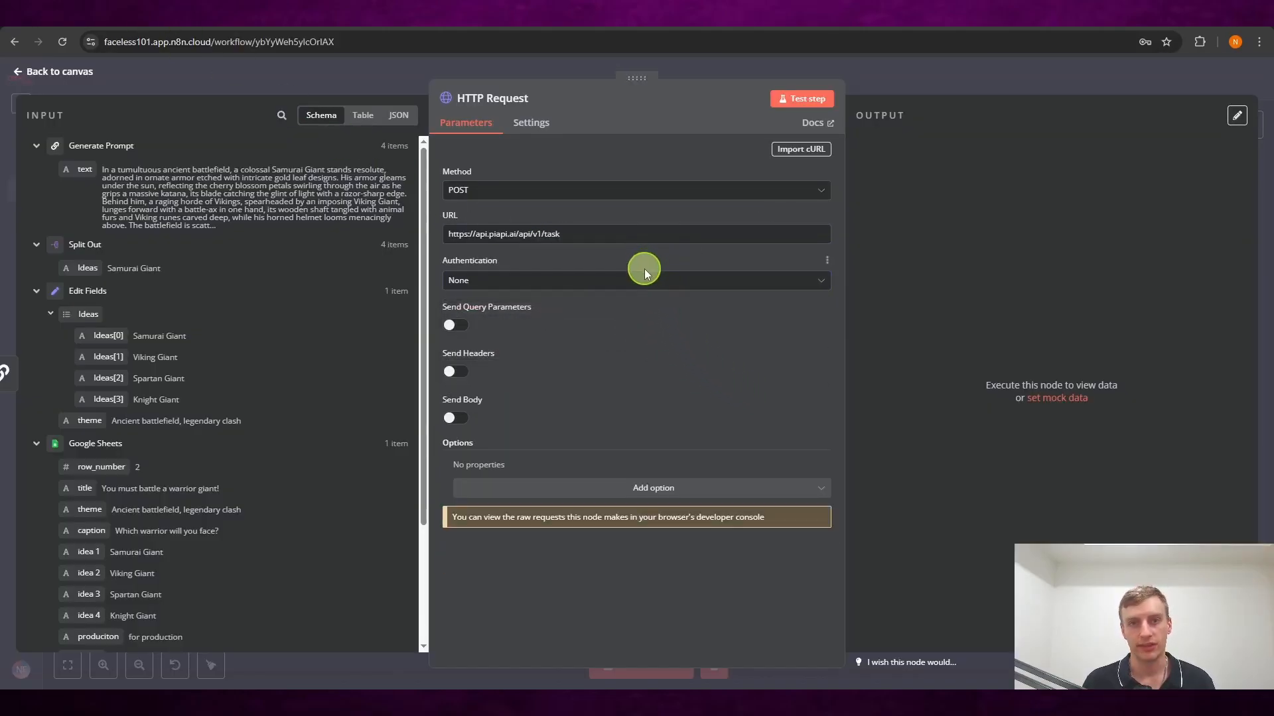
- Set the HTTP Request's authentication to Generic Credential Type with Header Auth and start creating a new credential
{"action": "left_click", "coordinate": [623, 280]}
{"action": "left_click", "coordinate": [577, 382]}
{"action": "left_click", "coordinate": [607, 325]}
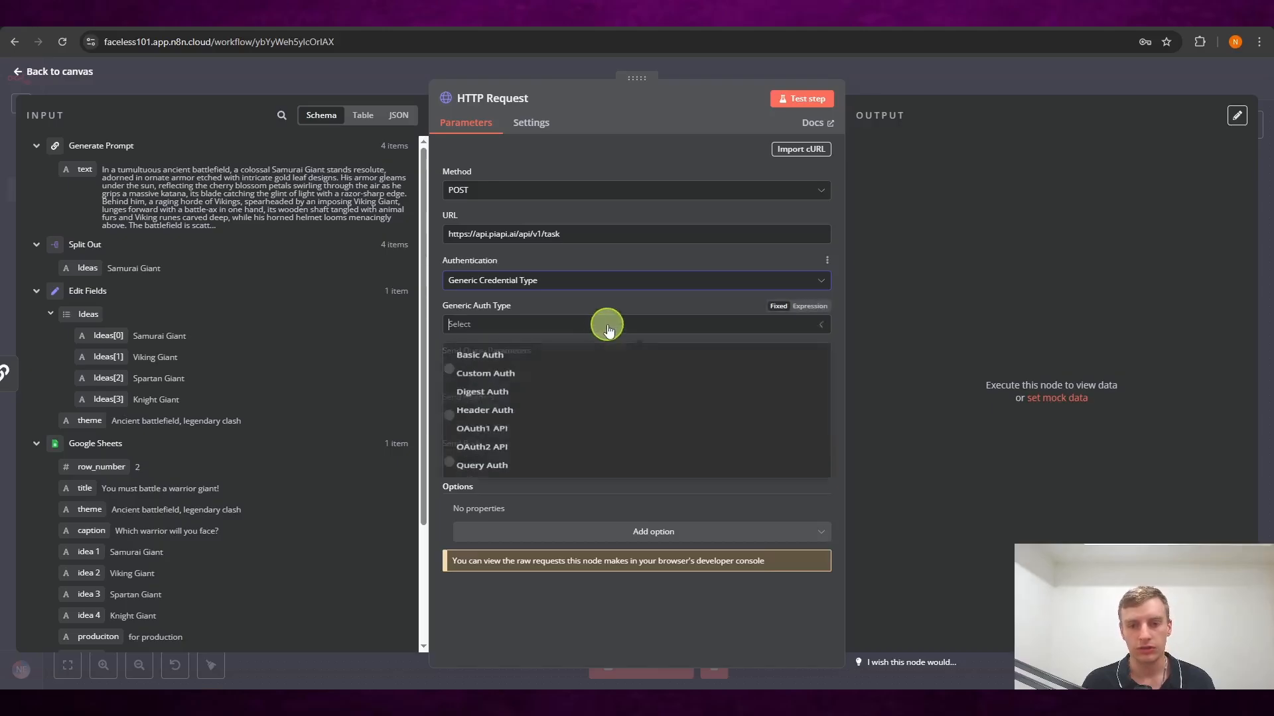
{"action": "left_click", "coordinate": [564, 411]}
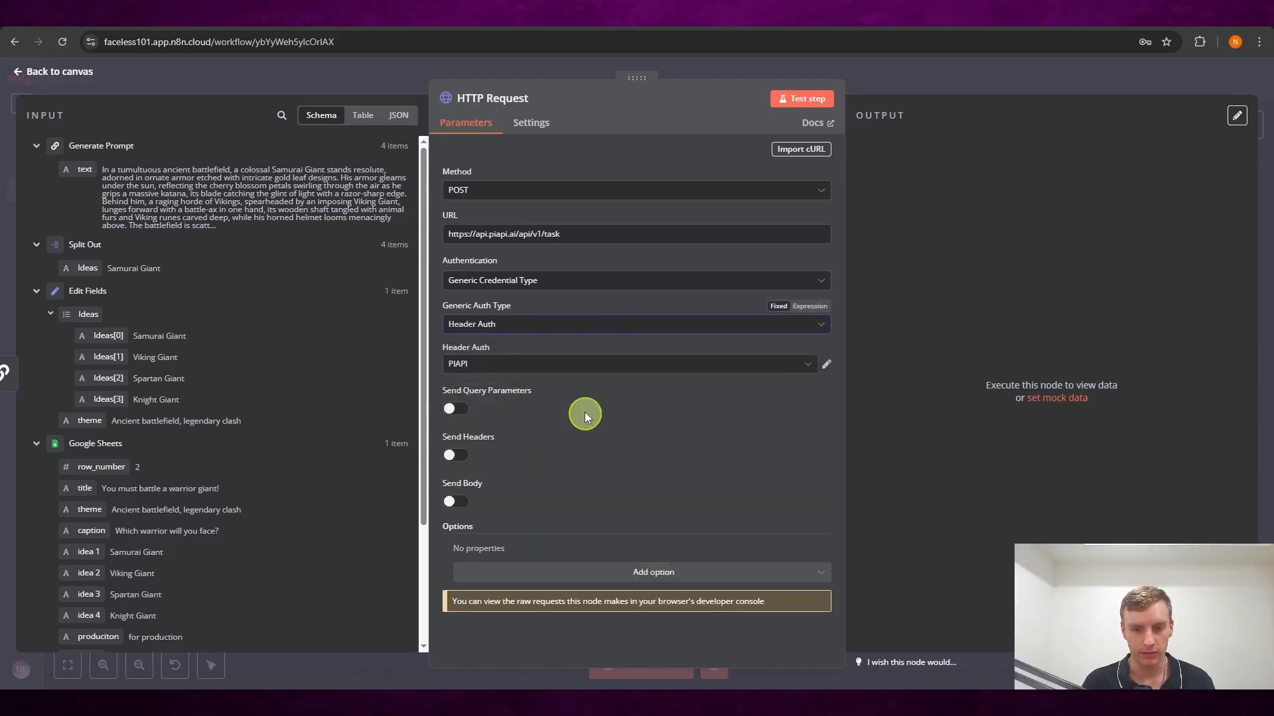
{"action": "left_click", "coordinate": [806, 363]}
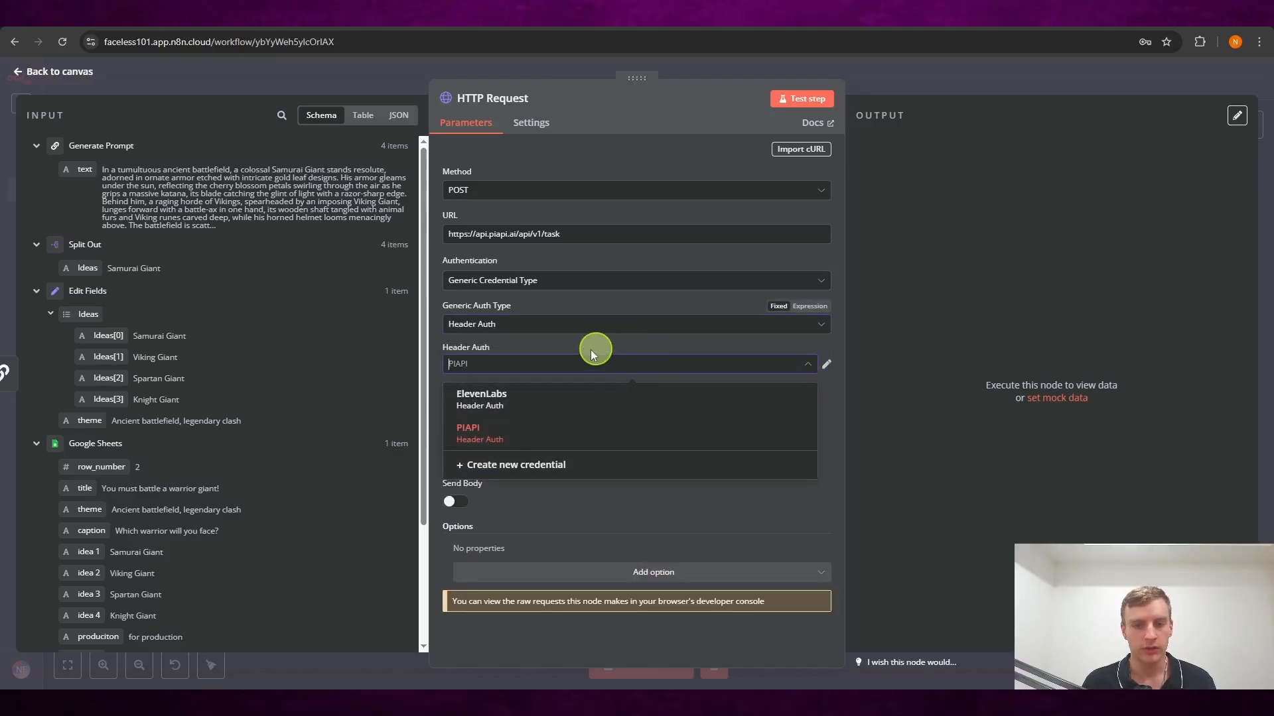
{"action": "left_click", "coordinate": [609, 470]}
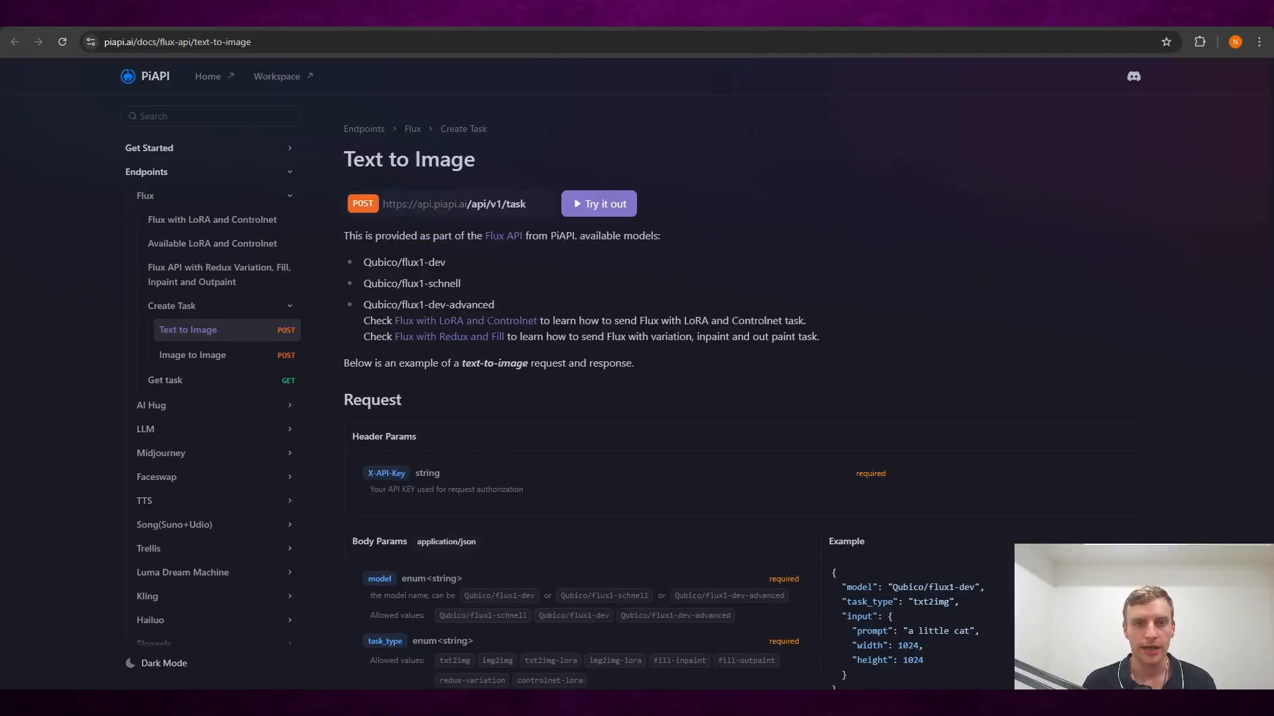
- Copy the header name X-API-KEY from PiAPI's Flux playground into the new n8n Header Auth credential's name
{"action": "left_click", "coordinate": [435, 26]}
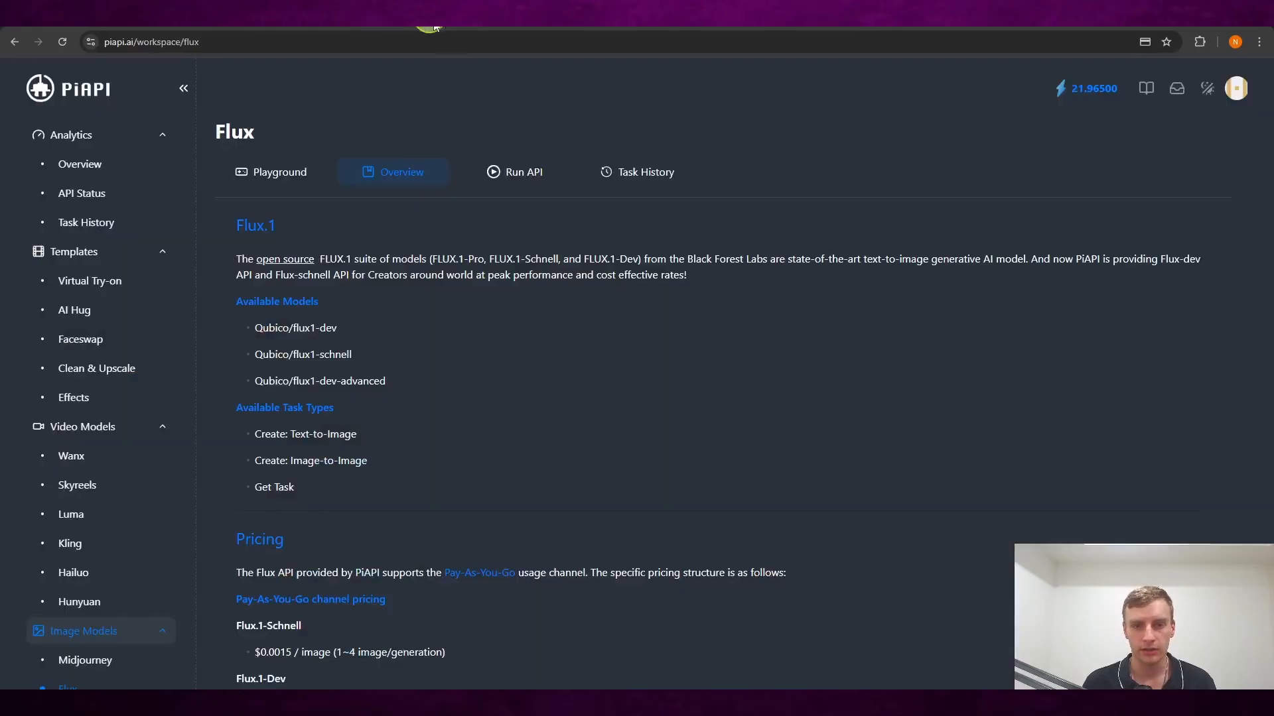
{"action": "left_click", "coordinate": [262, 174]}
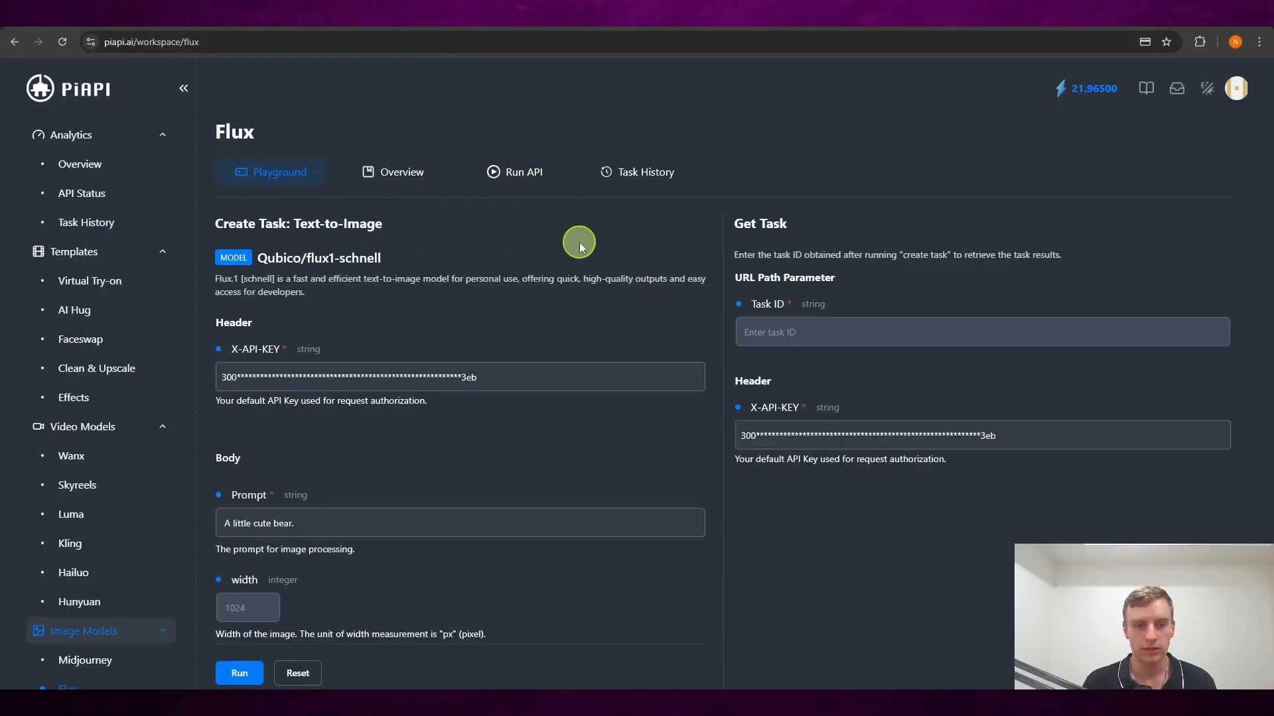
{"action": "scroll", "coordinate": [579, 247], "scroll_direction": "down", "scroll_amount": 2}
{"action": "scroll", "coordinate": [578, 254], "scroll_direction": "up", "scroll_amount": 2}
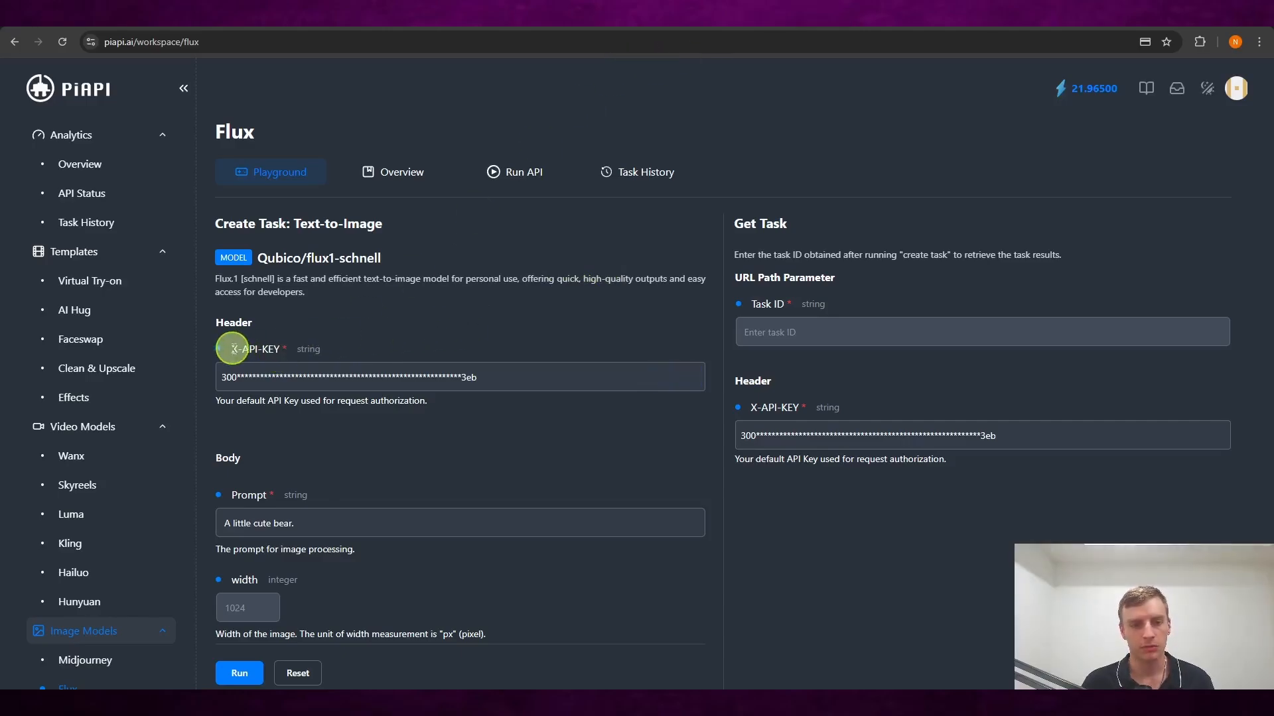
{"action": "left_click_drag", "start_coordinate": [233, 350], "coordinate": [290, 351]}
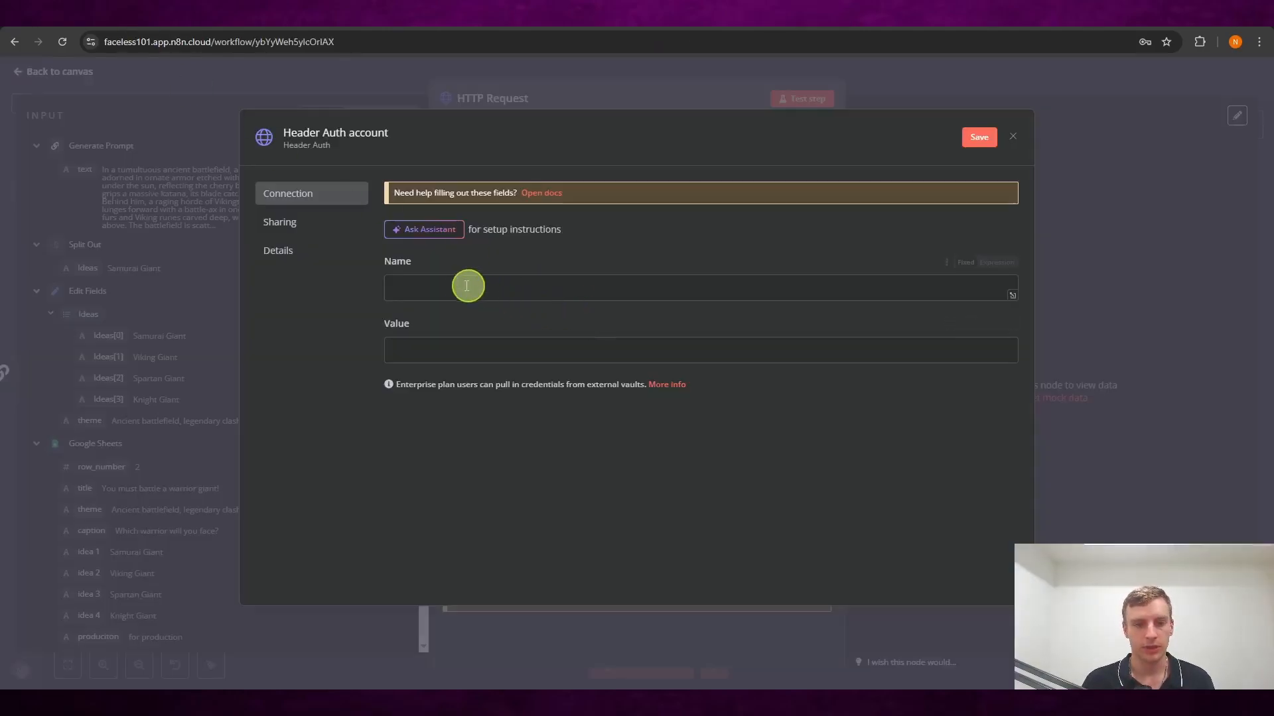
{"action": "left_click", "coordinate": [481, 298]}
{"action": "key", "text": "ctrl+v"}
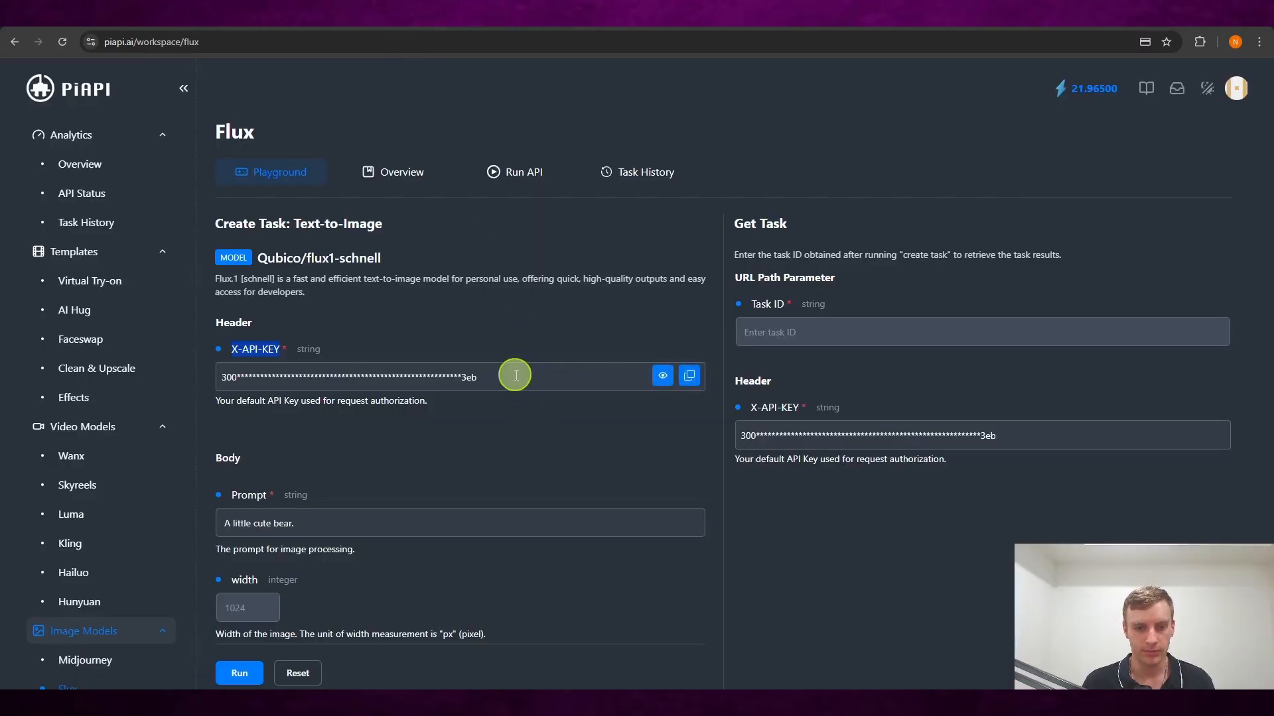
- Copy the API key from PiAPI into the credential's value and save the credential as PIAPI2
{"action": "left_click", "coordinate": [685, 378]}
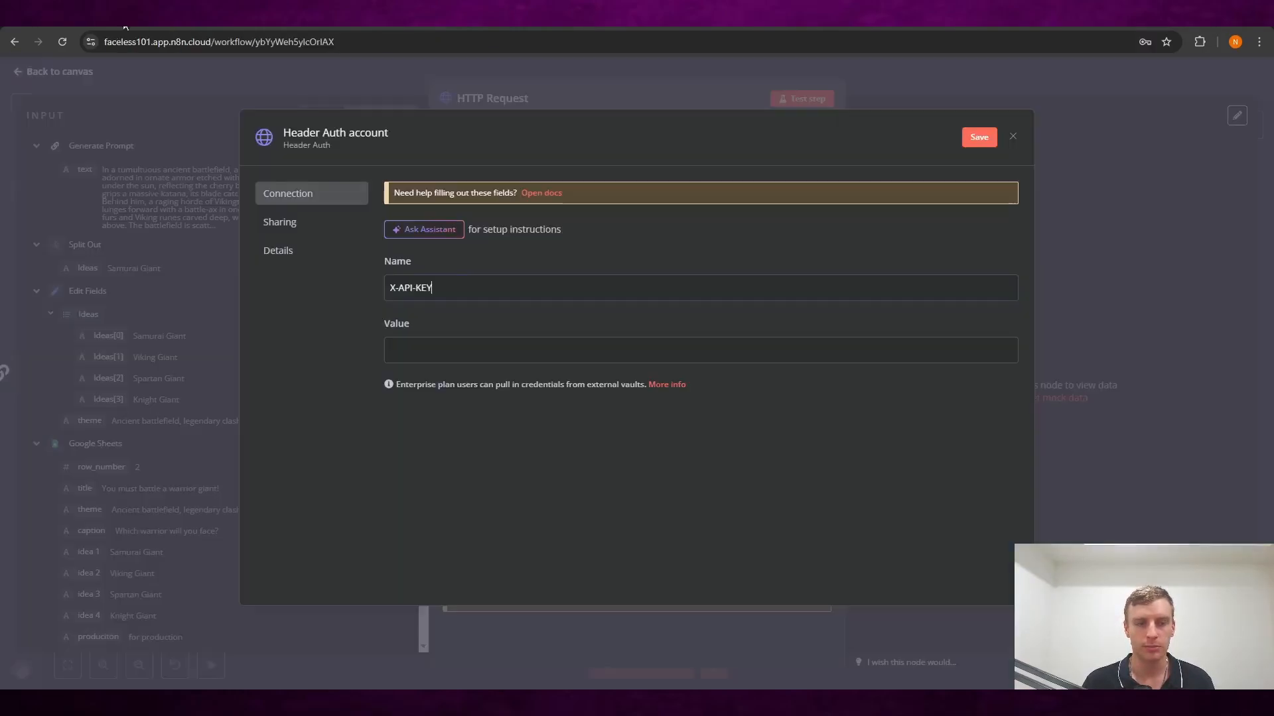
{"action": "left_click", "coordinate": [497, 356]}
{"action": "key", "text": "ctrl+v"}
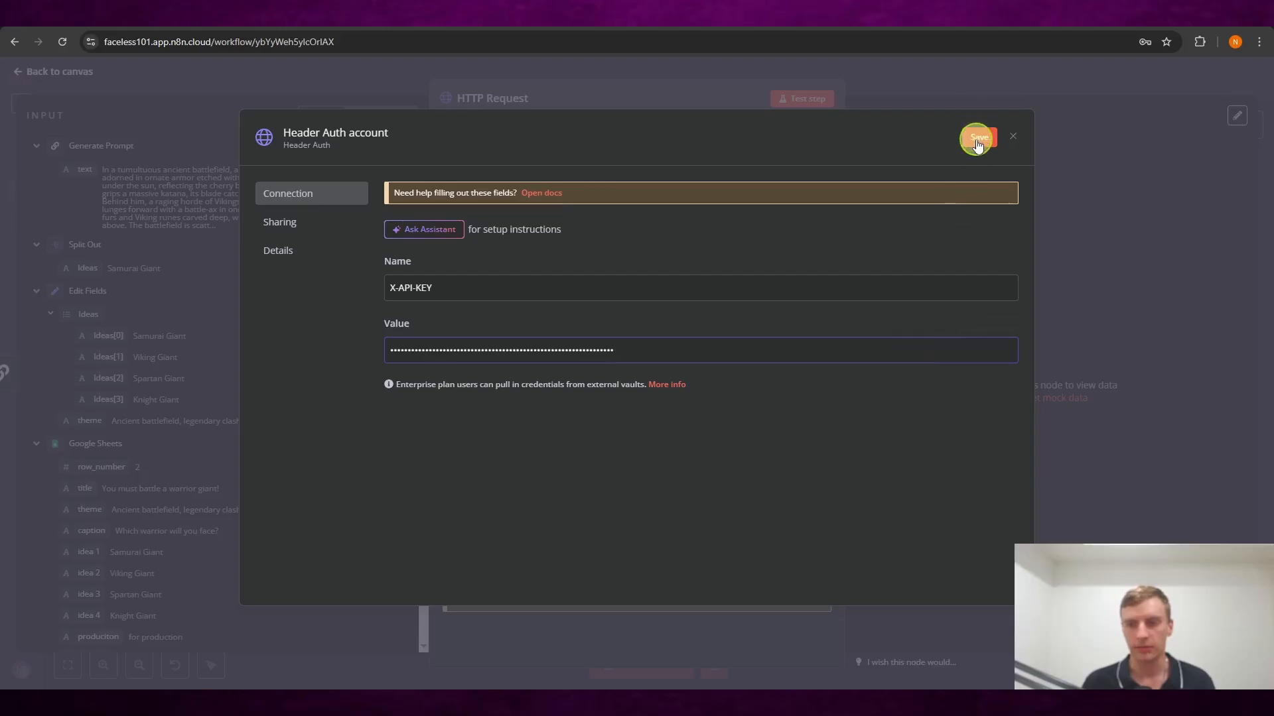
{"action": "left_click", "coordinate": [1013, 136]}
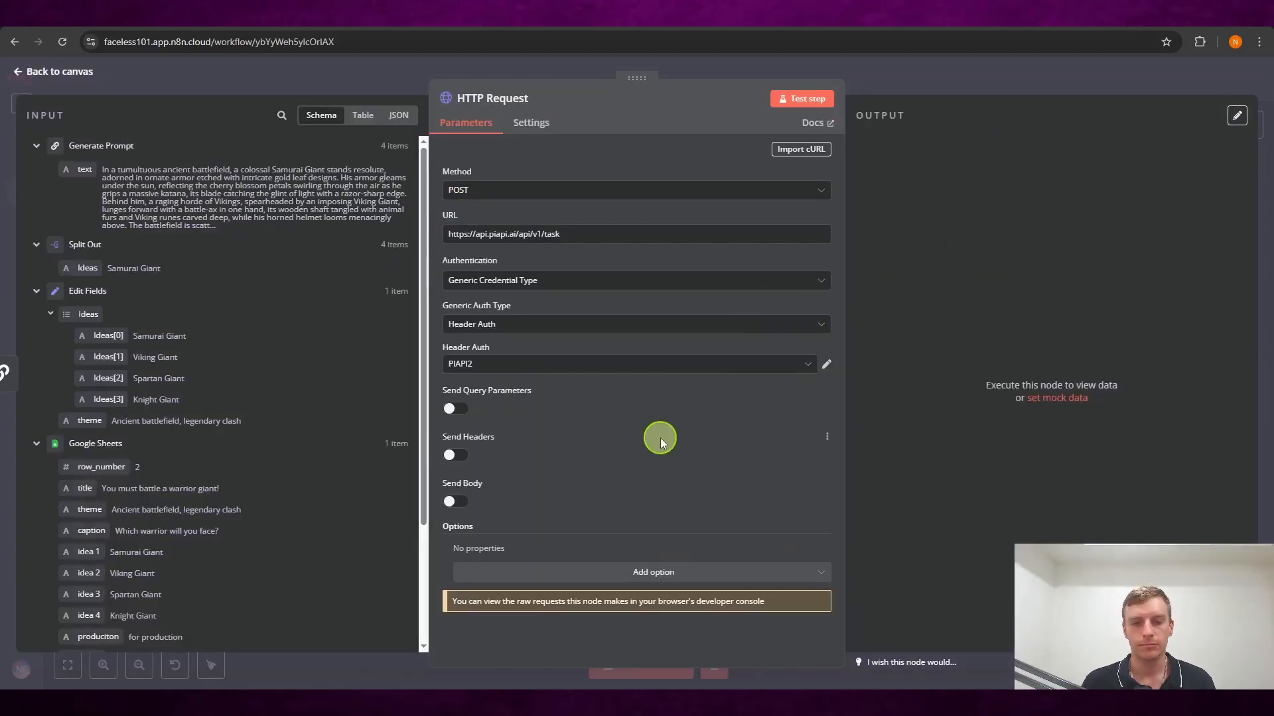
- Enable sending a body on the HTTP Request, with body content type Raw and content type application/json
{"action": "left_click", "coordinate": [464, 504]}
{"action": "scroll", "coordinate": [540, 418], "scroll_direction": "down", "scroll_amount": 3}
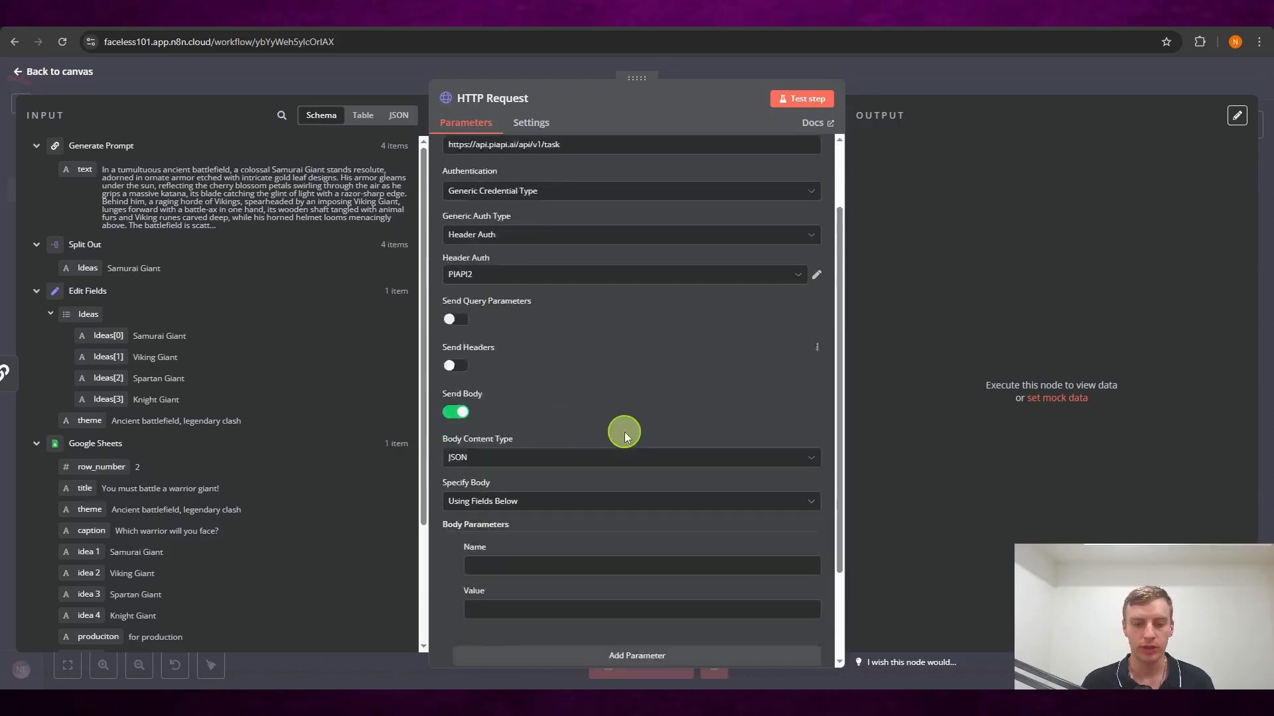
{"action": "left_click", "coordinate": [610, 341]}
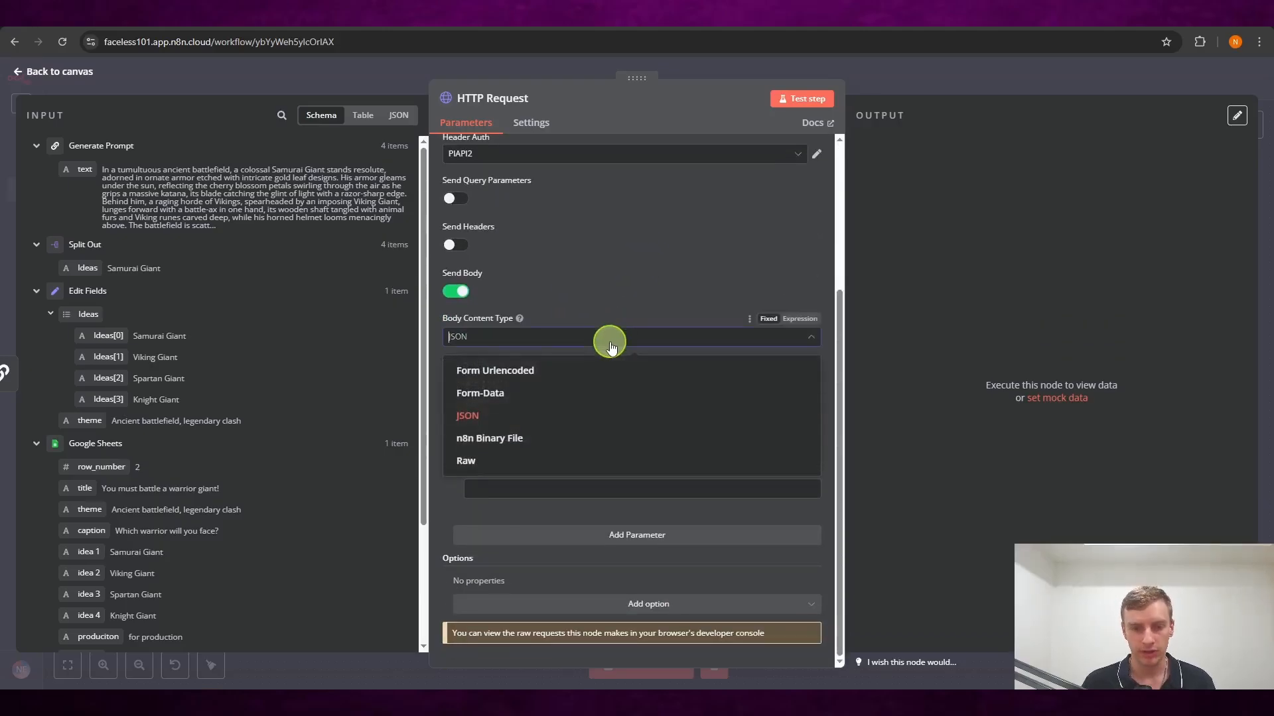
{"action": "left_click", "coordinate": [515, 463]}
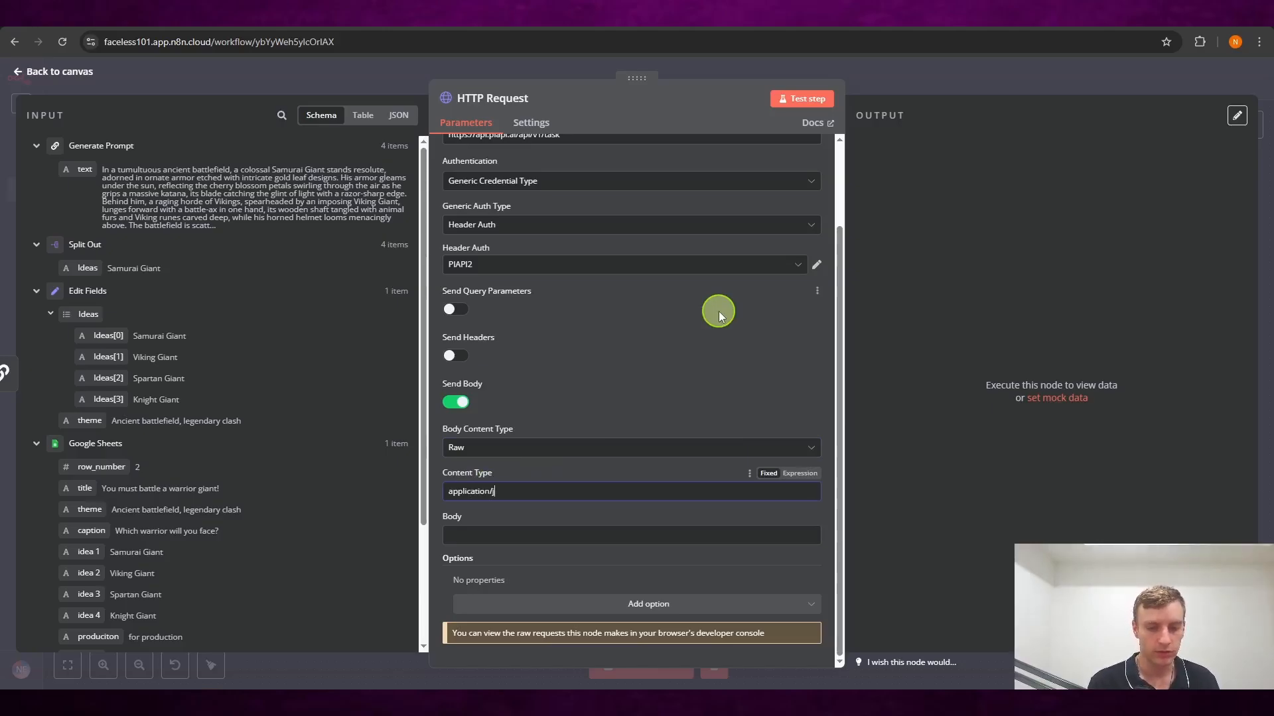
{"action": "type", "text": "son"}
{"action": "key", "text": "Tab"}
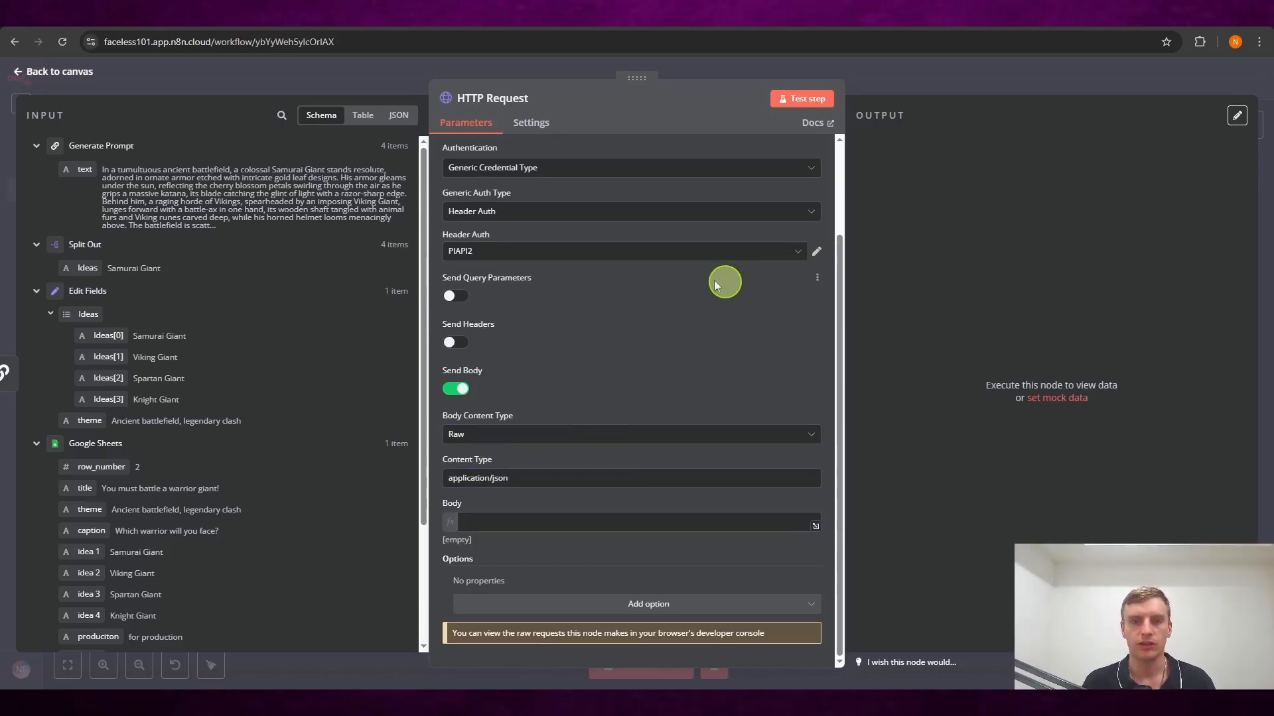
- Copy the Flux JSON from the Skool lesson into the n8n request Body: model Qubico/flux1-dev, task type txt2img, prompt {{ $json.text }}, width 540, height 960
{"action": "left_click", "coordinate": [424, 16]}
{"action": "scroll", "coordinate": [614, 284], "scroll_direction": "up", "scroll_amount": 2}
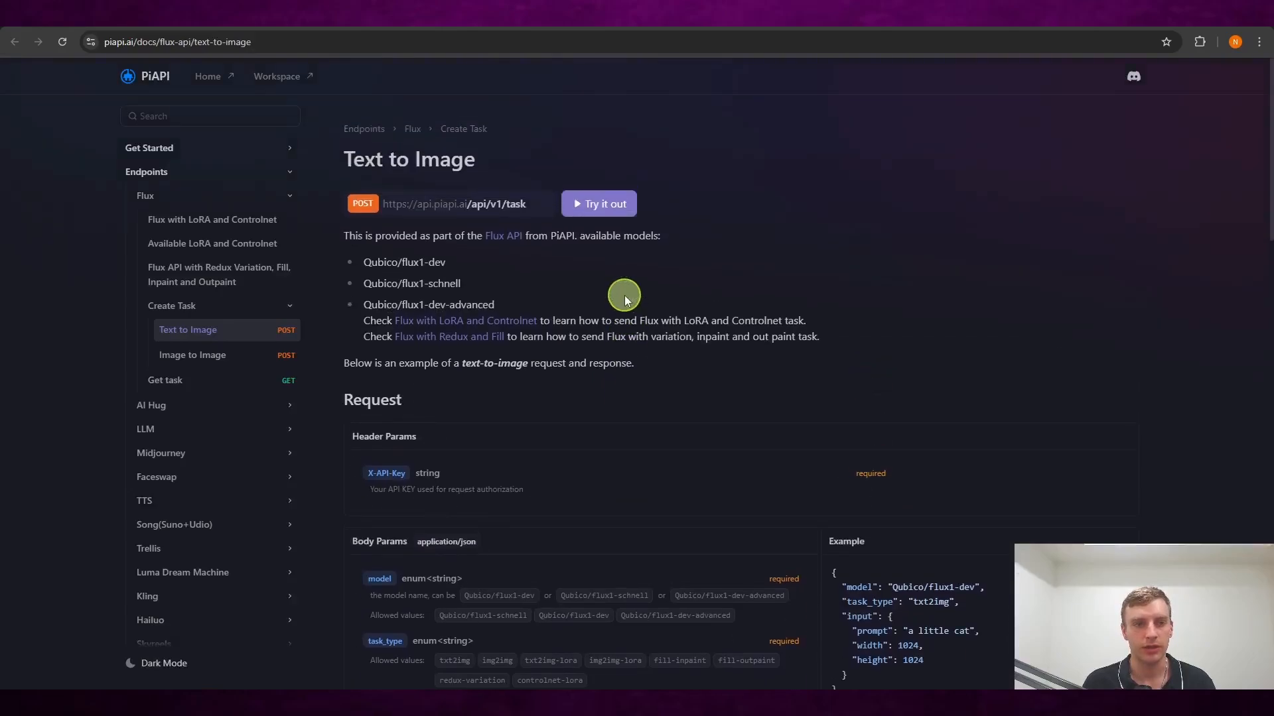
{"action": "scroll", "coordinate": [745, 310], "scroll_direction": "down", "scroll_amount": 2}
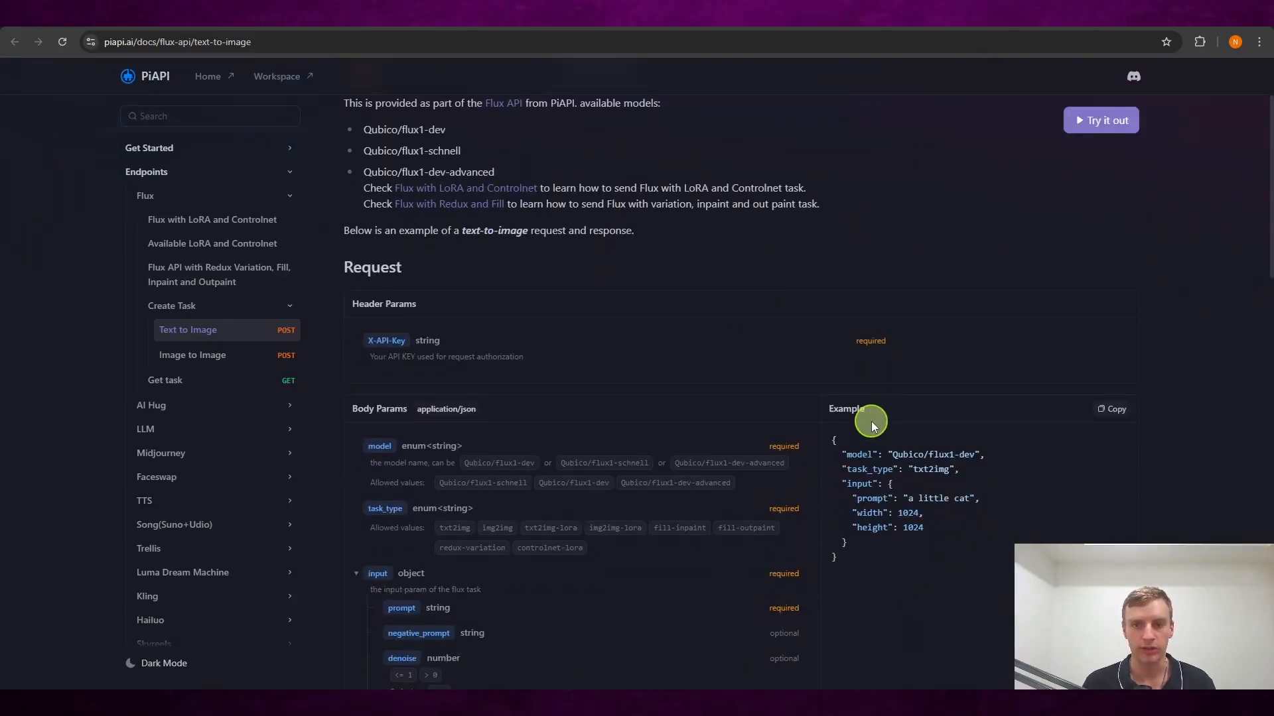
{"action": "left_click", "coordinate": [530, 16]}
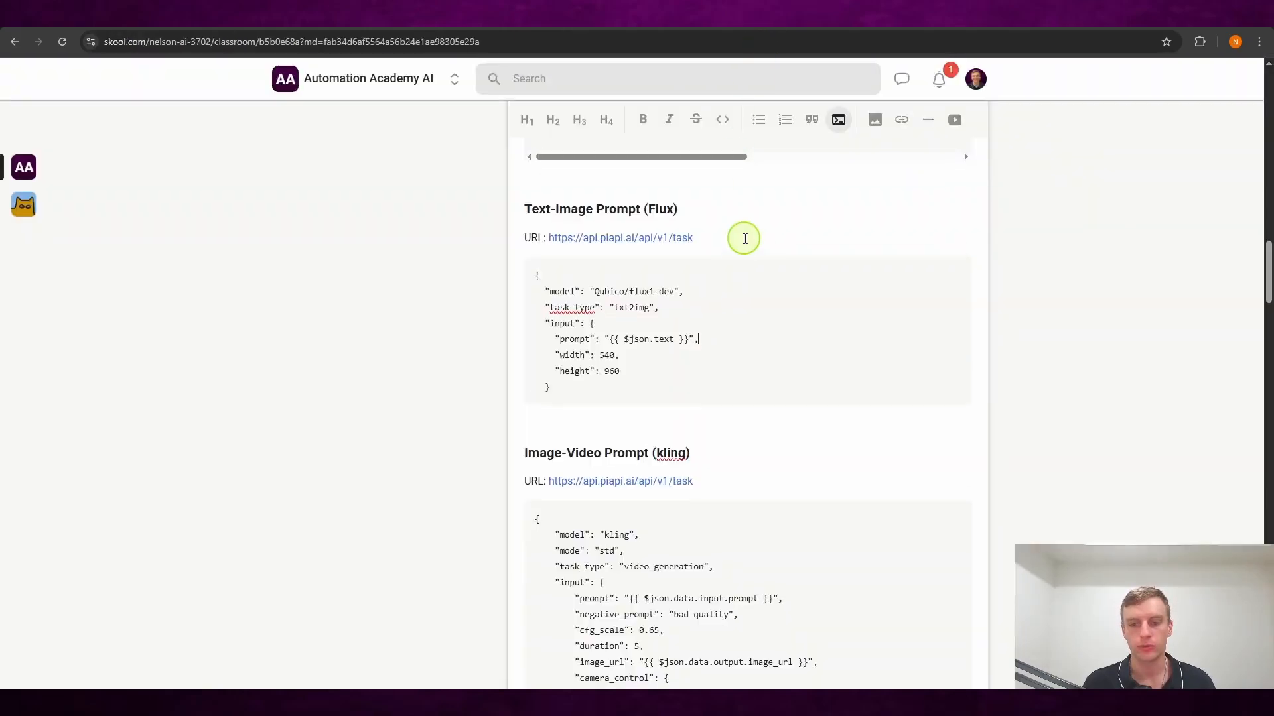
{"action": "scroll", "coordinate": [744, 241], "scroll_direction": "down", "scroll_amount": 2}
{"action": "scroll", "coordinate": [730, 250], "scroll_direction": "up", "scroll_amount": 1}
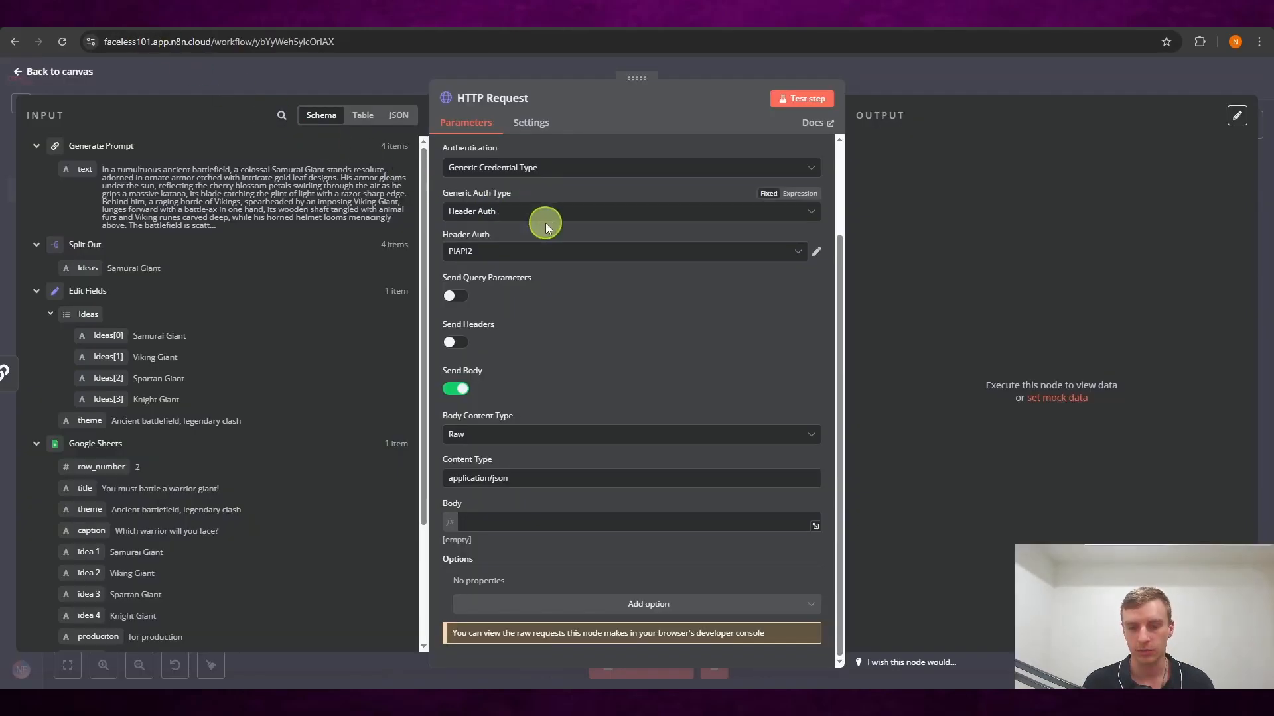
{"action": "left_click", "coordinate": [477, 528]}
{"action": "key", "text": "ctrl+v"}
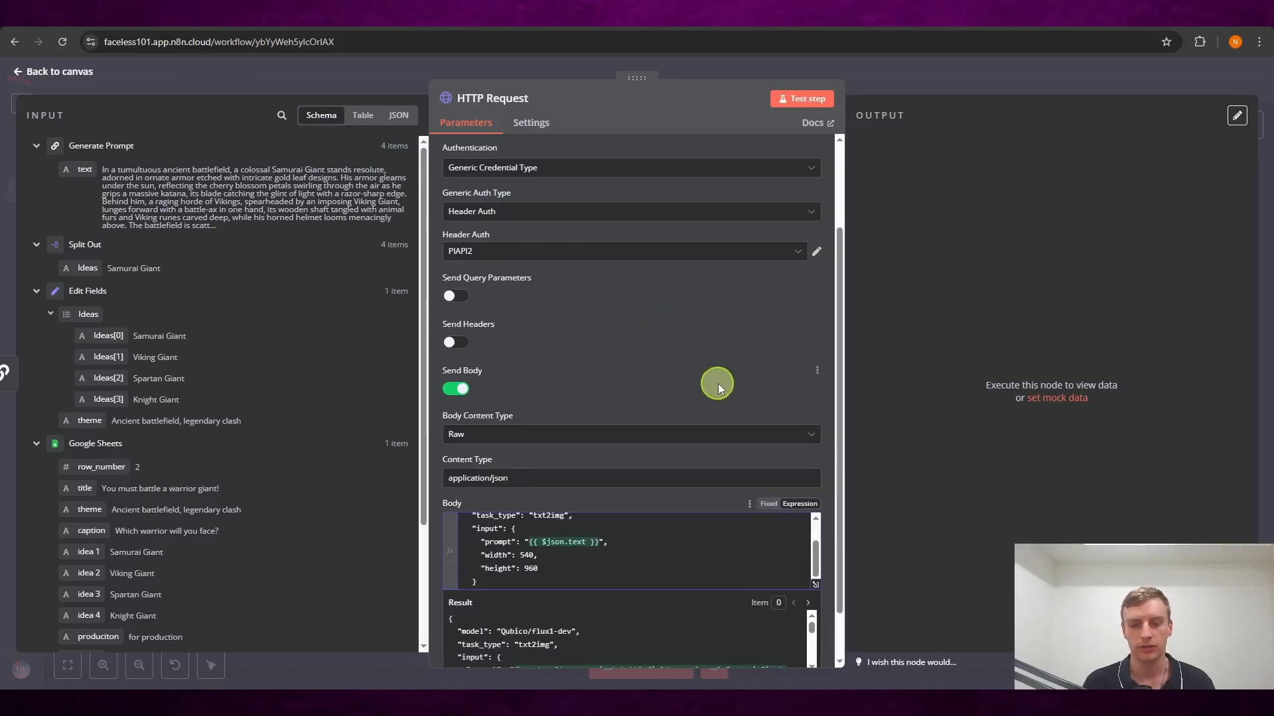
{"action": "scroll", "coordinate": [720, 392], "scroll_direction": "down", "scroll_amount": 2}
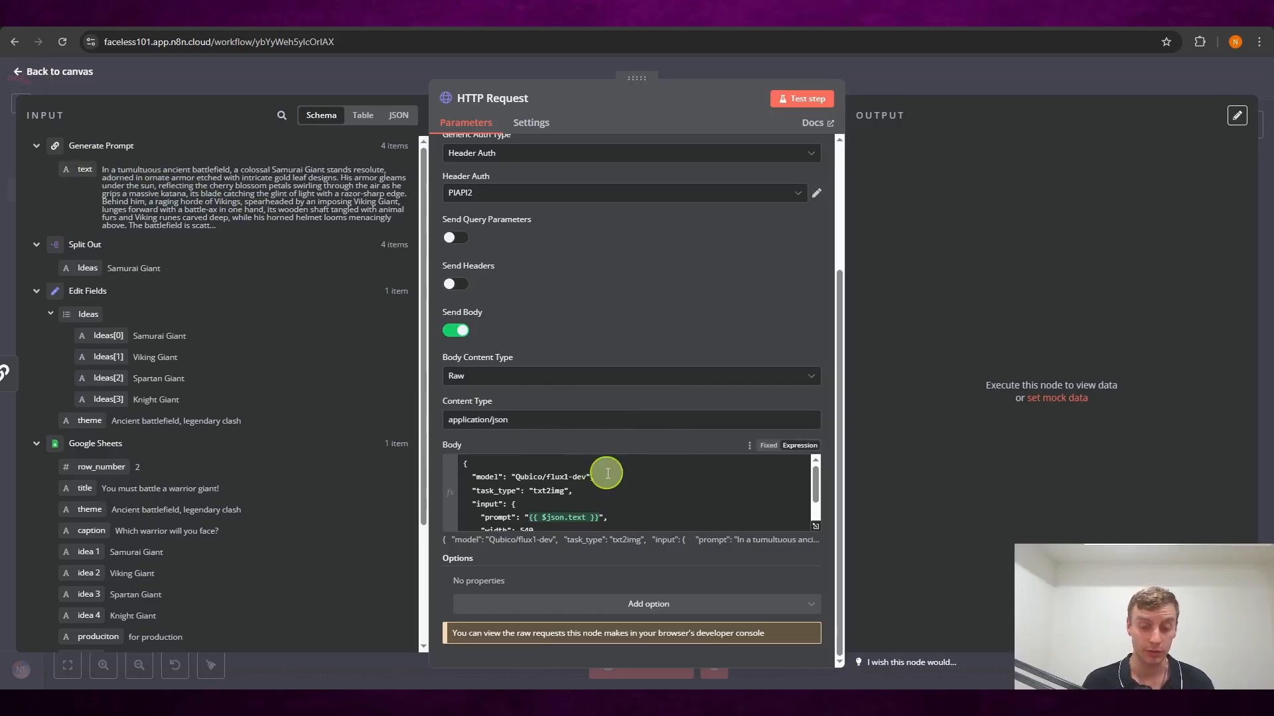
{"action": "scroll", "coordinate": [633, 484], "scroll_direction": "down", "scroll_amount": 1}
{"action": "scroll", "coordinate": [634, 483], "scroll_direction": "up", "scroll_amount": 1}
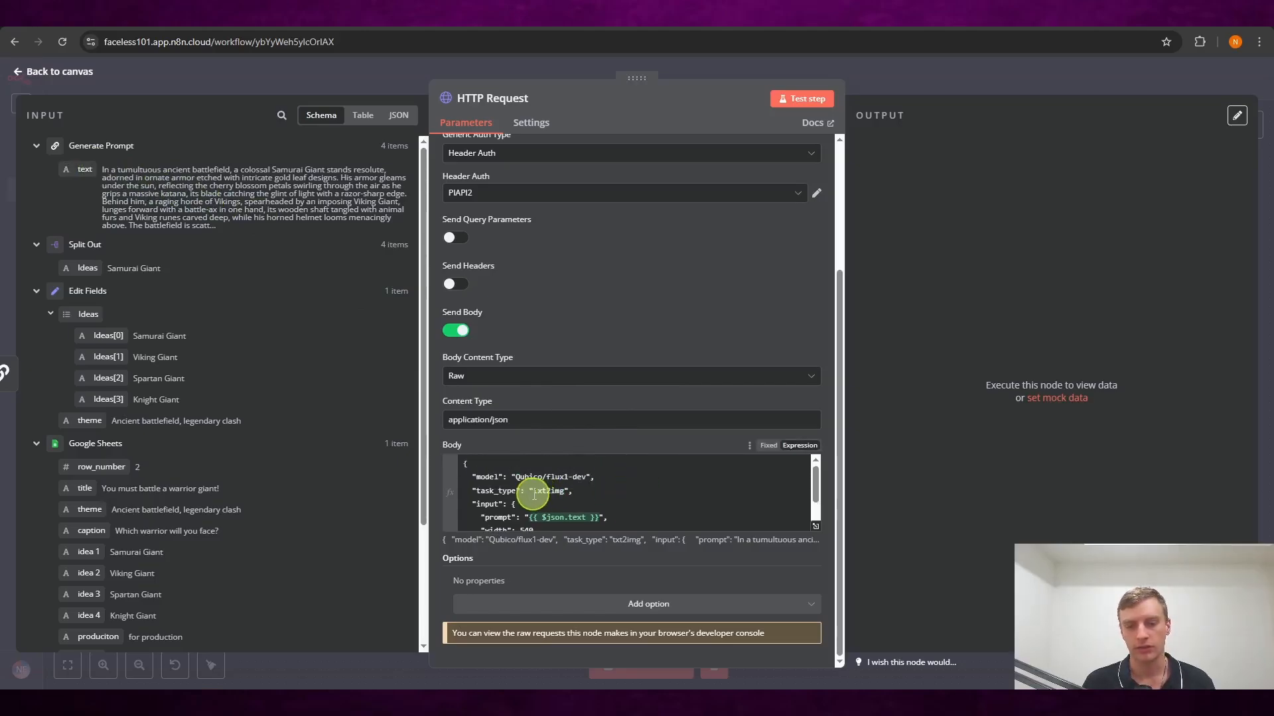
{"action": "scroll", "coordinate": [597, 491], "scroll_direction": "down", "scroll_amount": 1}
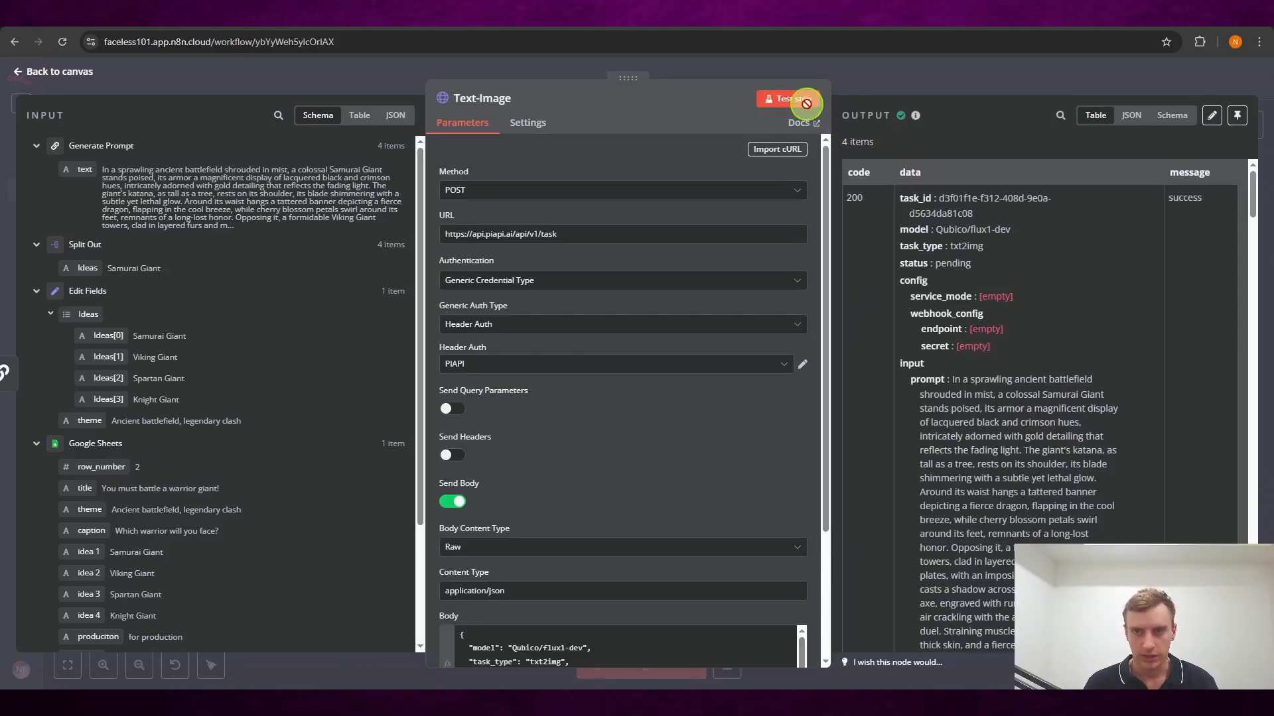
- Test the Text-Image node, review the returned task data and go back to the workflow canvas
{"action": "left_click", "coordinate": [807, 104]}
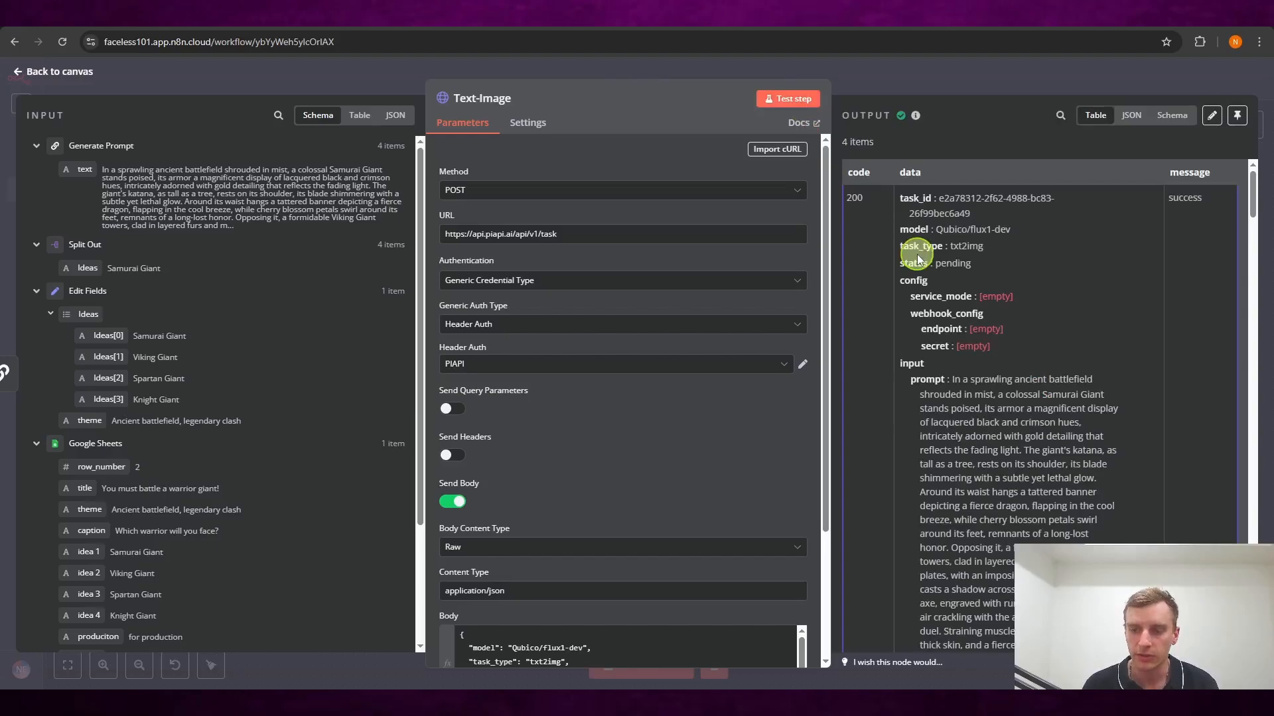
{"action": "scroll", "coordinate": [1050, 331], "scroll_direction": "down", "scroll_amount": 1}
{"action": "scroll", "coordinate": [1051, 330], "scroll_direction": "up", "scroll_amount": 1}
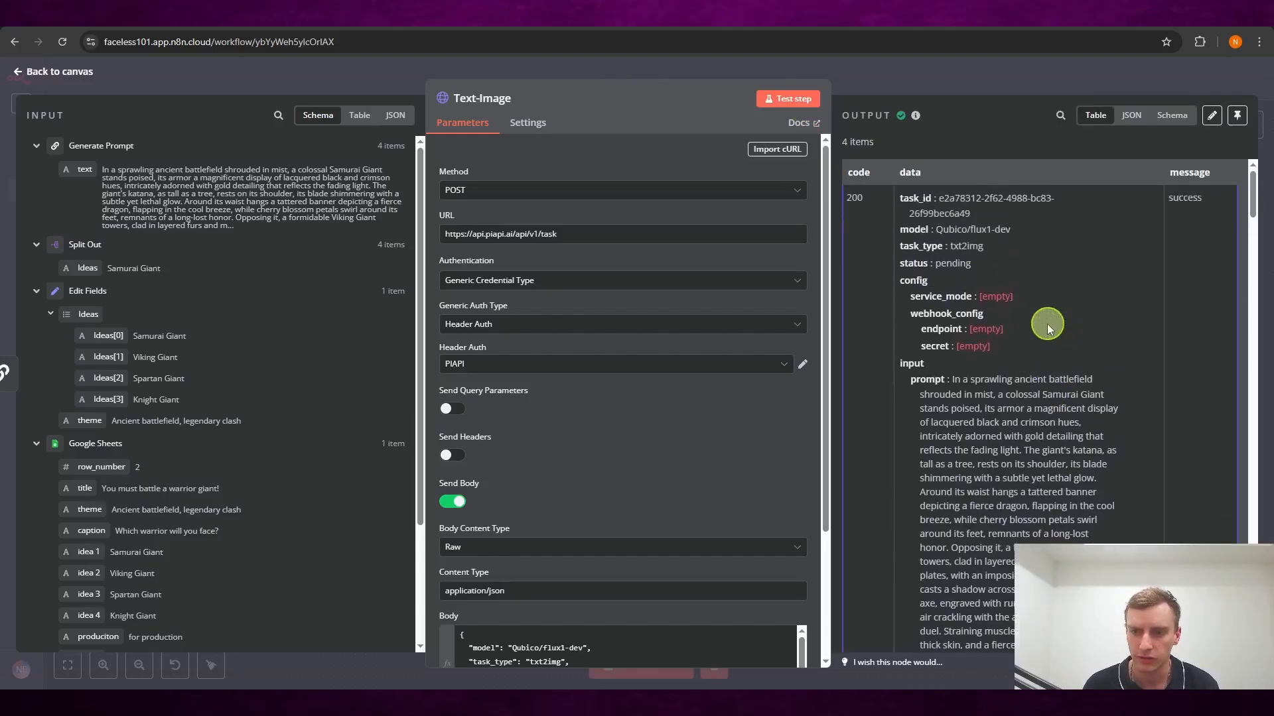
{"action": "scroll", "coordinate": [942, 265], "scroll_direction": "down", "scroll_amount": 6}
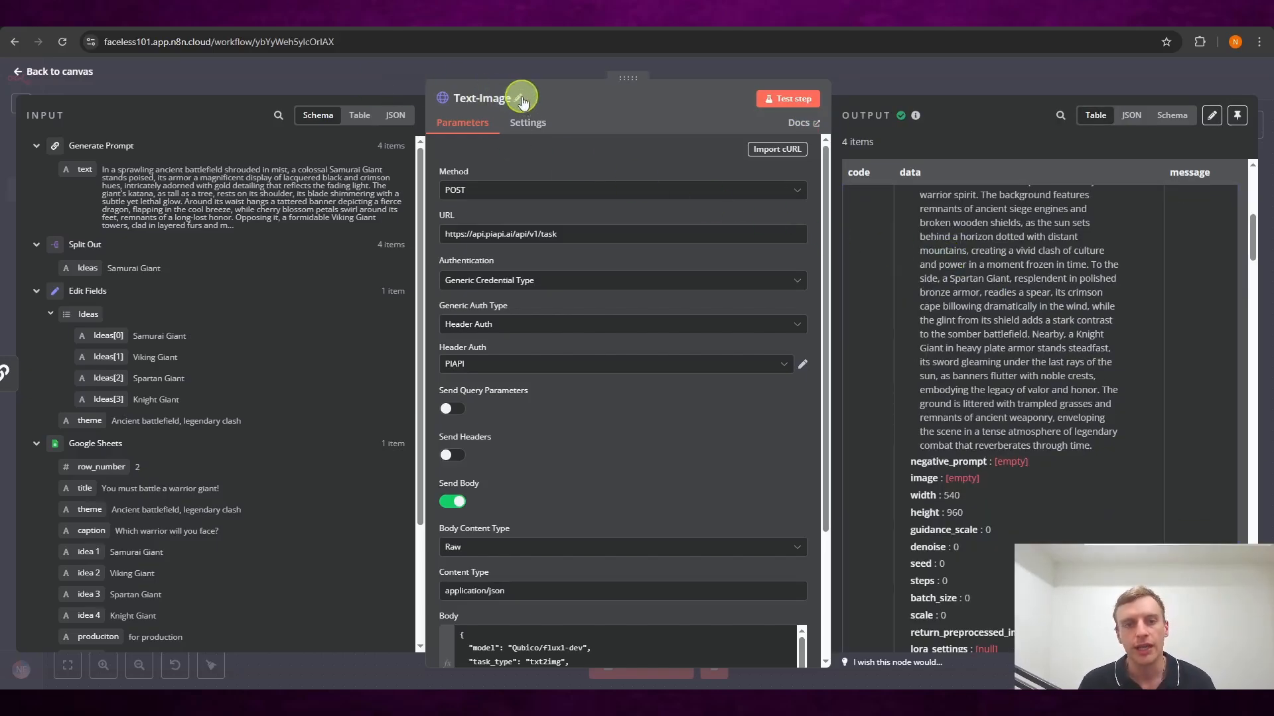
{"action": "left_click", "coordinate": [520, 100]}
{"action": "left_click", "coordinate": [666, 114]}
{"action": "scroll", "coordinate": [1020, 372], "scroll_direction": "down", "scroll_amount": 5}
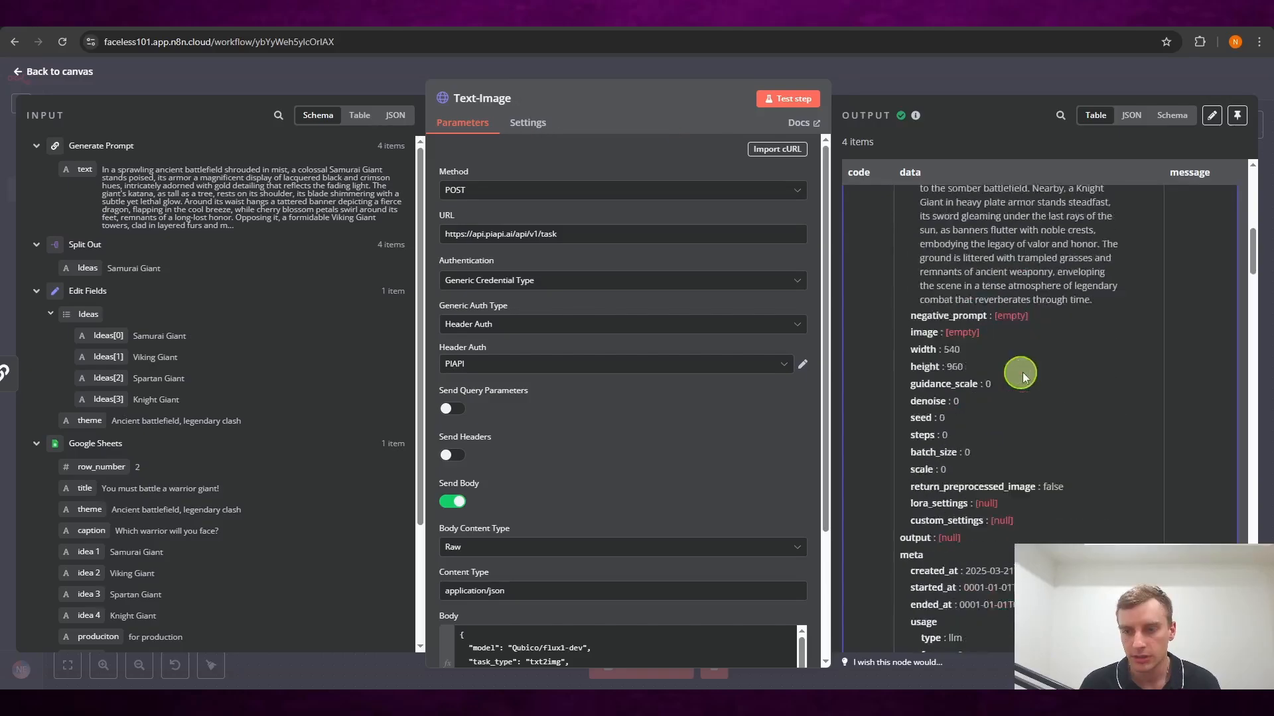
{"action": "left_click", "coordinate": [856, 72]}
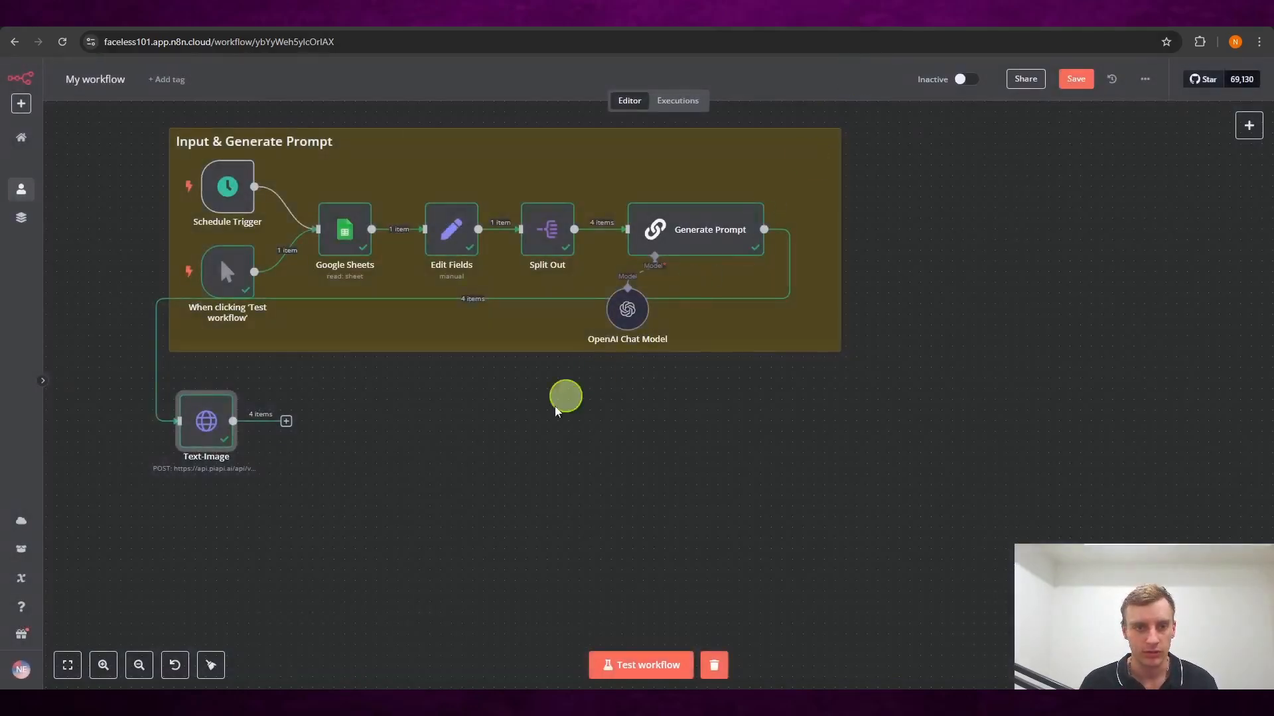
- Add a Wait node after Text-Image and rename it "2 Mins"
{"action": "left_click", "coordinate": [286, 421]}
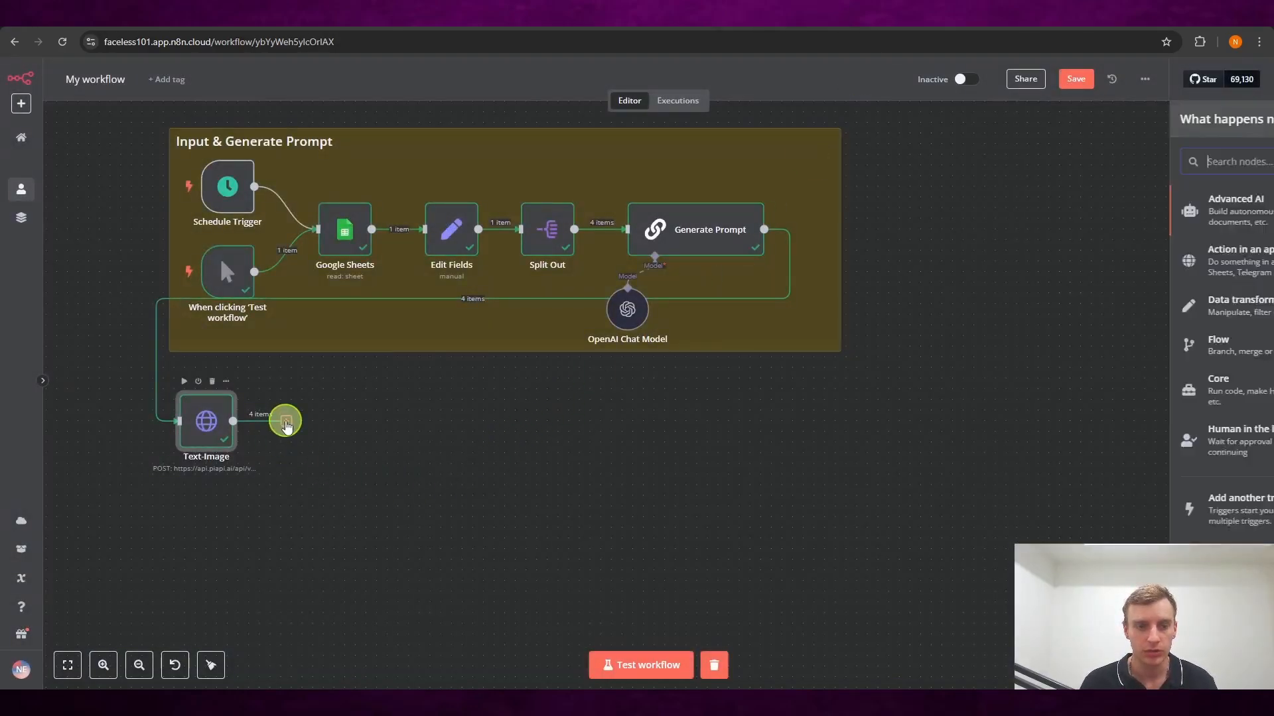
{"action": "type", "text": "wait"}
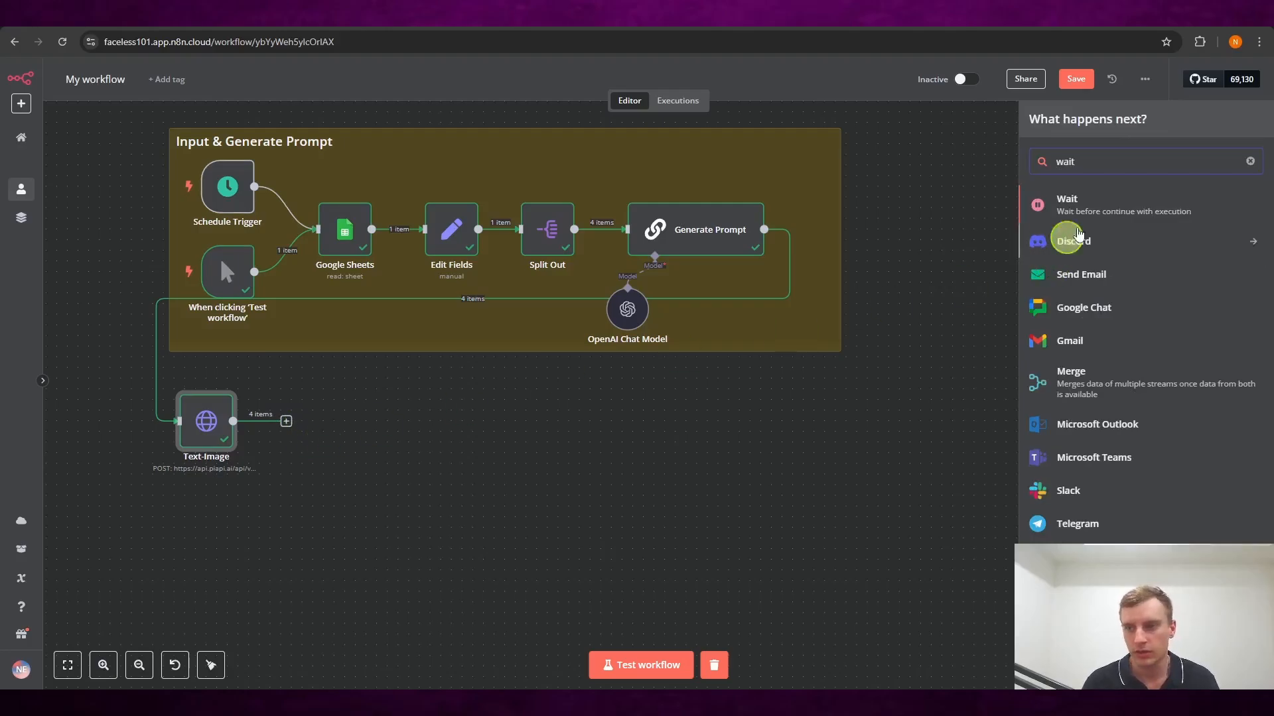
{"action": "left_click", "coordinate": [1130, 218]}
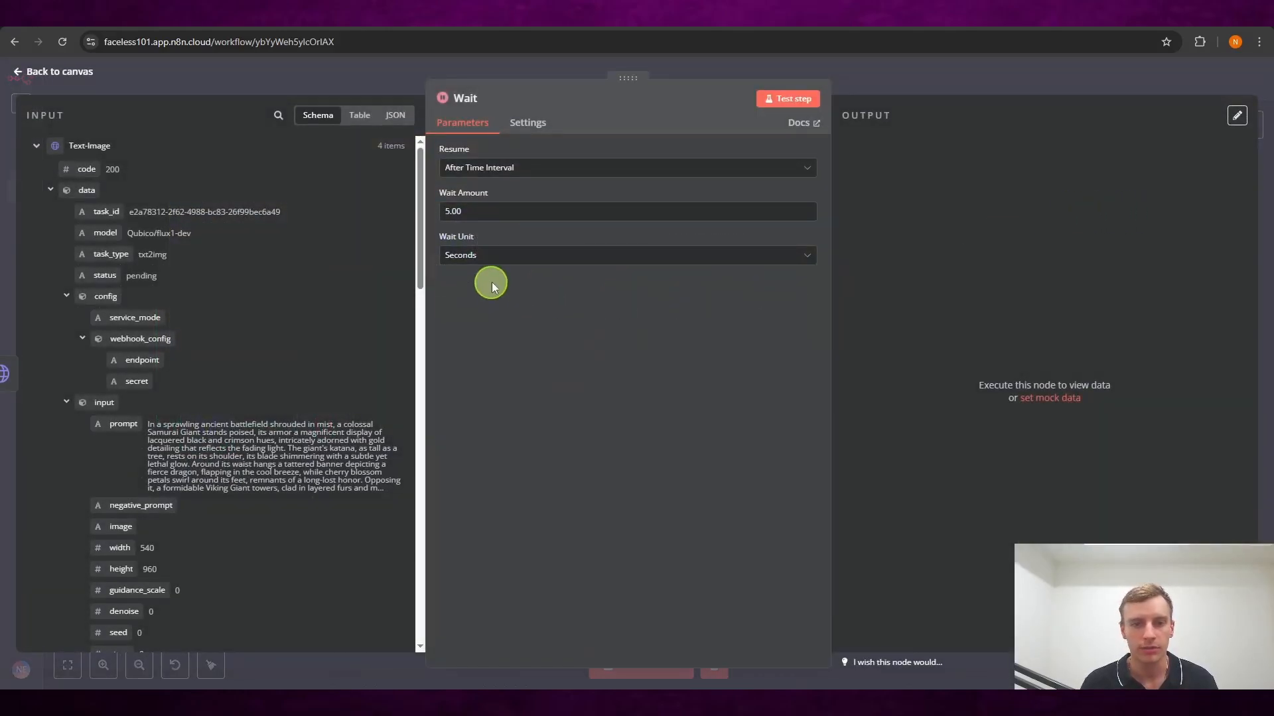
{"action": "left_click", "coordinate": [481, 97]}
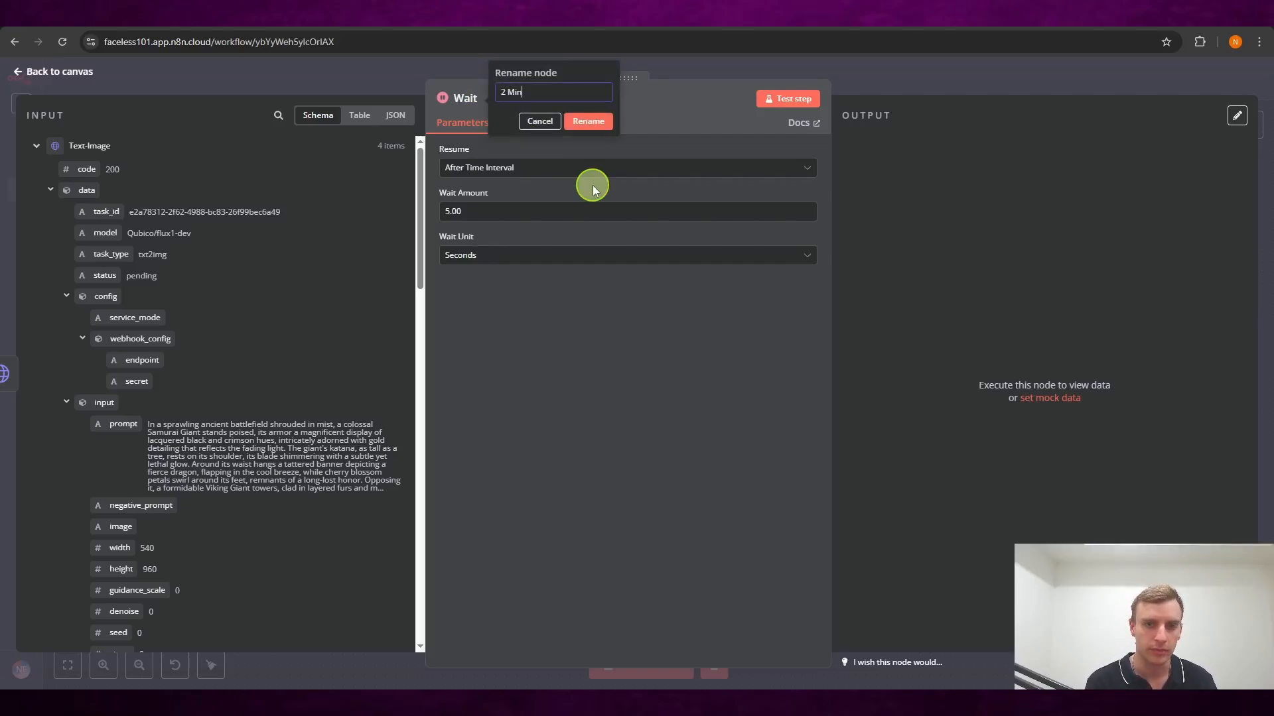
{"action": "left_click", "coordinate": [587, 121]}
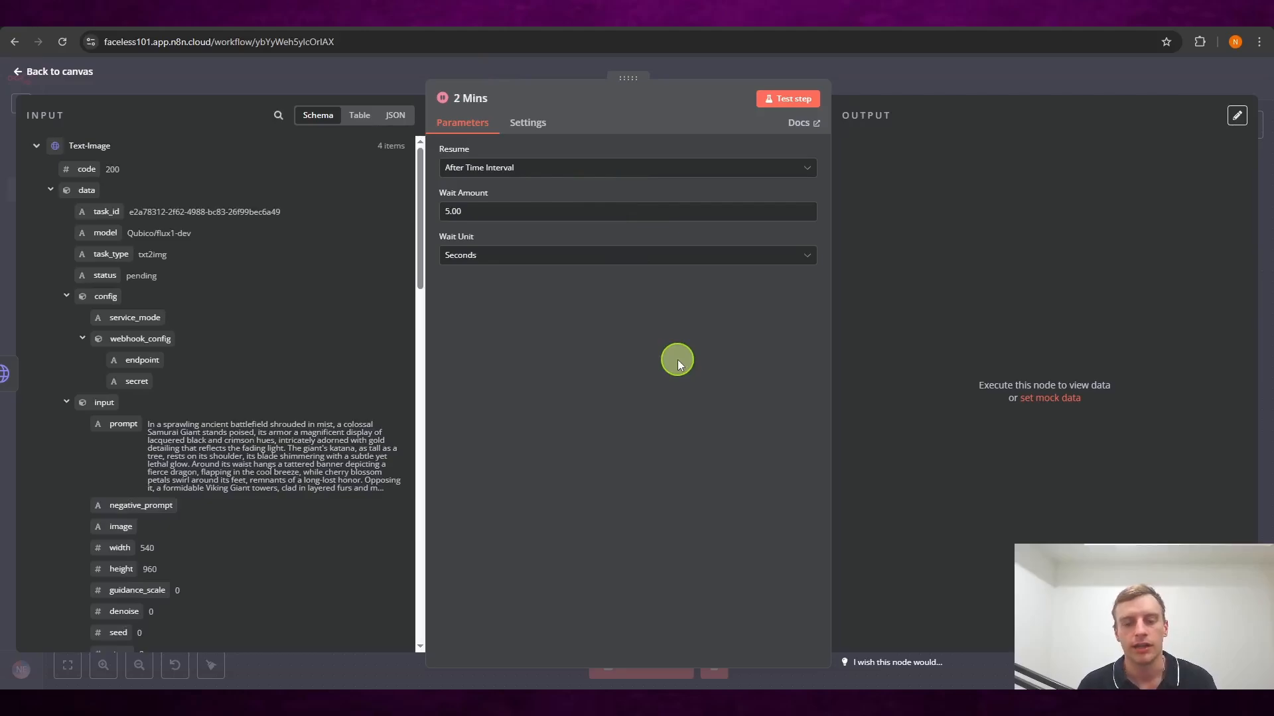
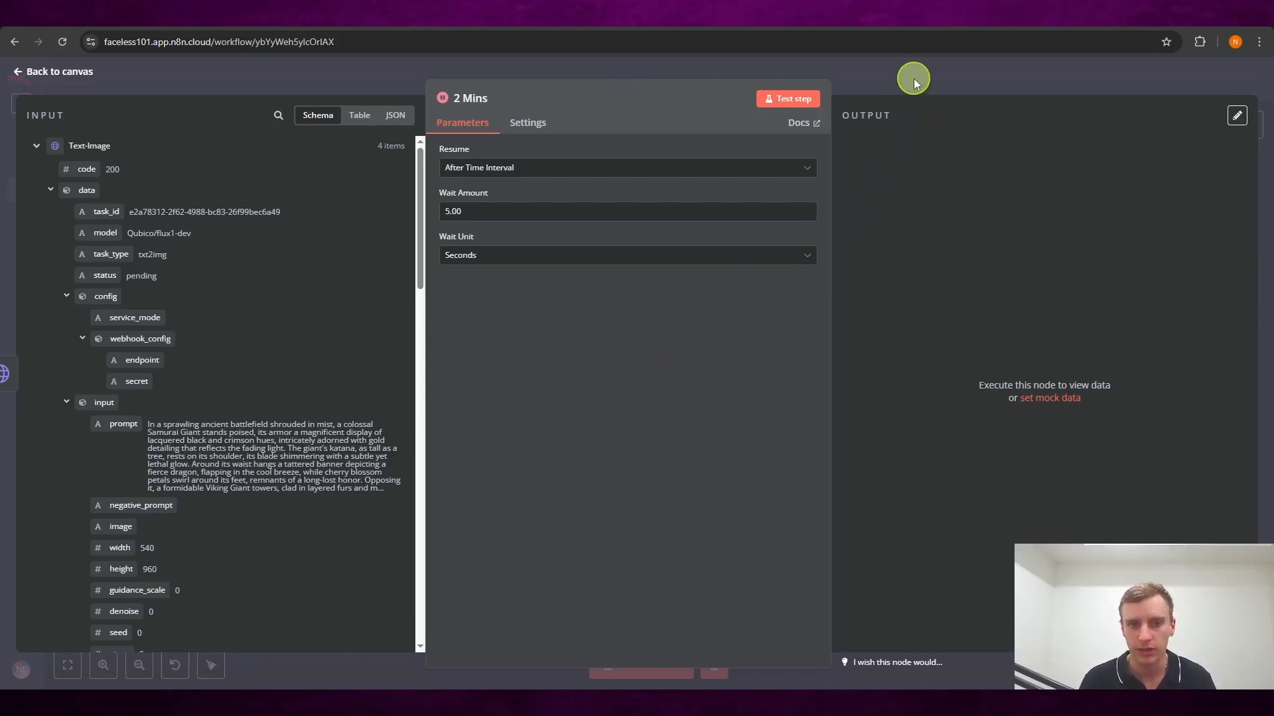
- Return to the workflow canvas and move the 2 Mins node closer to the Text-Image node
{"action": "left_click", "coordinate": [858, 69]}
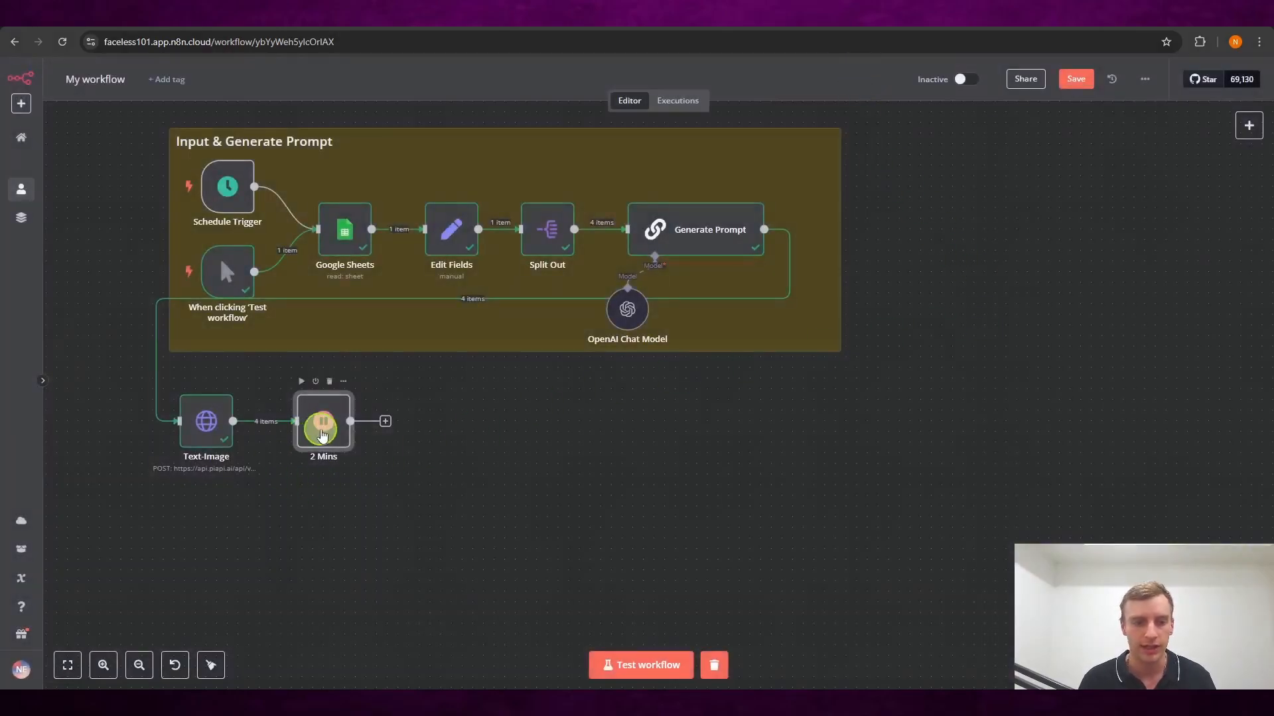
{"action": "left_click_drag", "start_coordinate": [298, 433], "coordinate": [278, 433]}
{"action": "scroll", "coordinate": [483, 464], "scroll_direction": "down", "scroll_amount": 1}
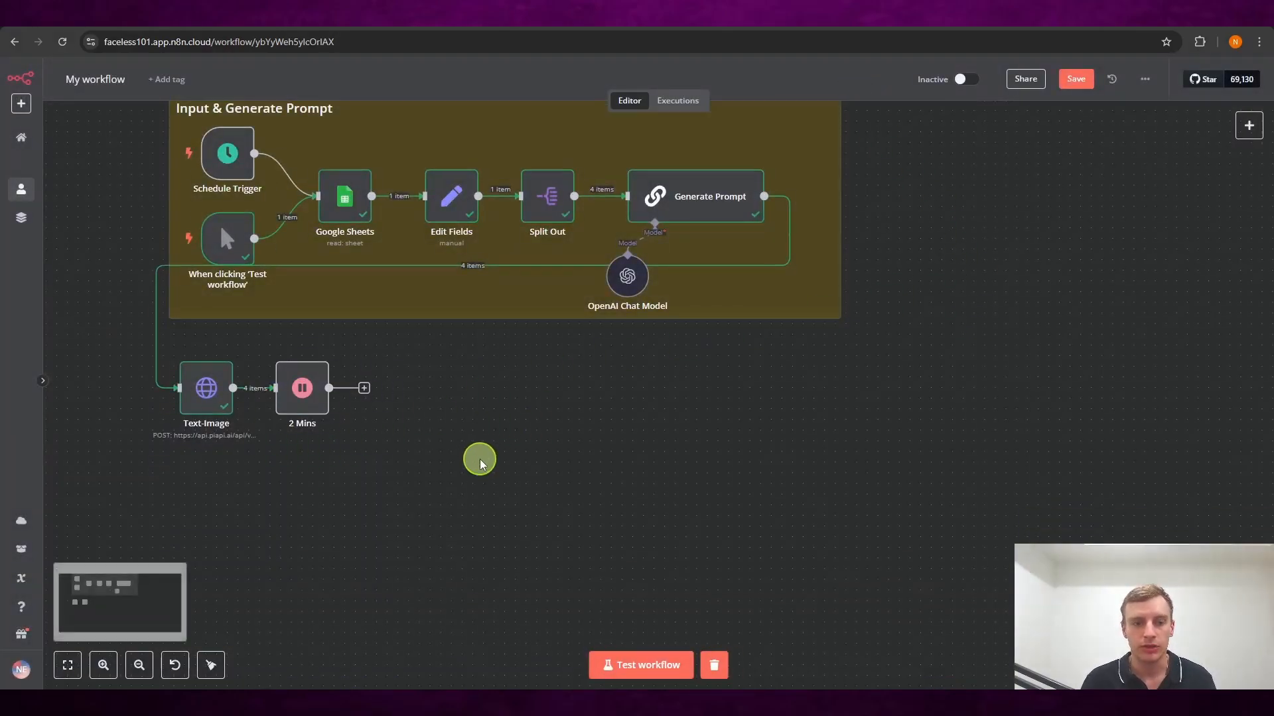
{"action": "scroll", "coordinate": [493, 444], "scroll_direction": "up", "scroll_amount": 1}
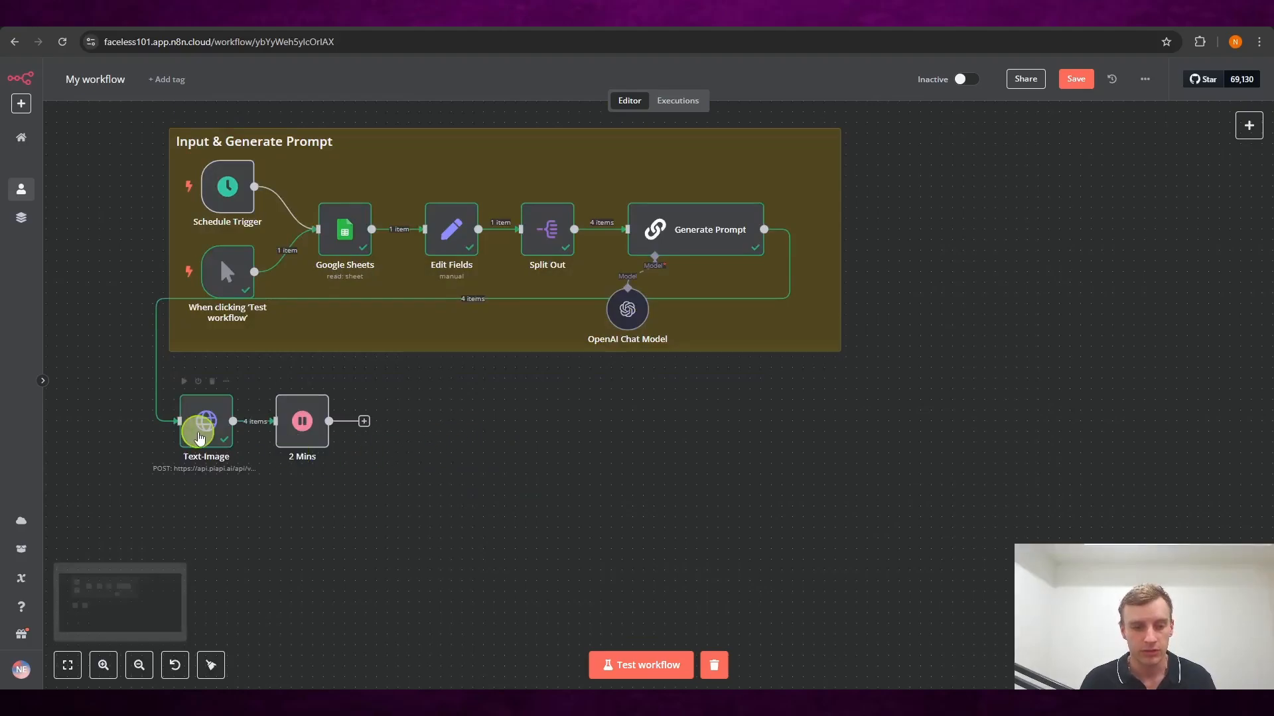
- Duplicate the Text-Image node, place the copy after the 2 Mins node and connect the two
{"action": "left_click", "coordinate": [198, 437]}
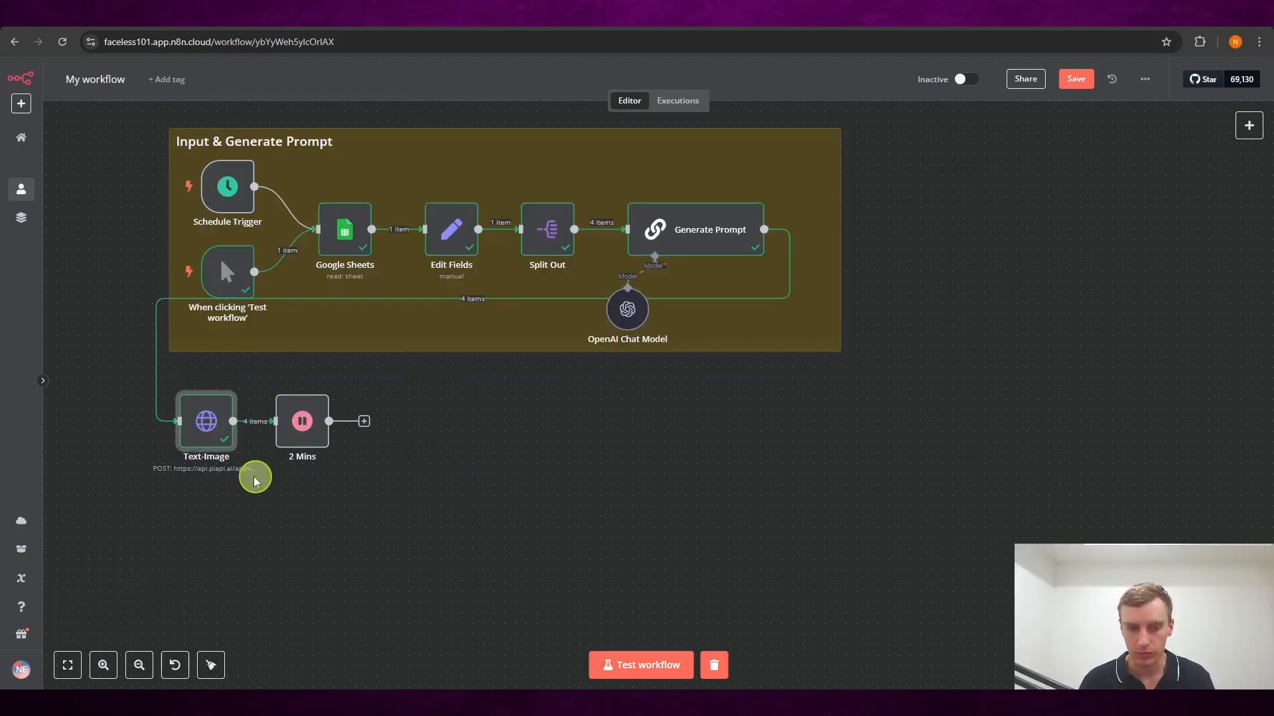
{"action": "left_click", "coordinate": [428, 428]}
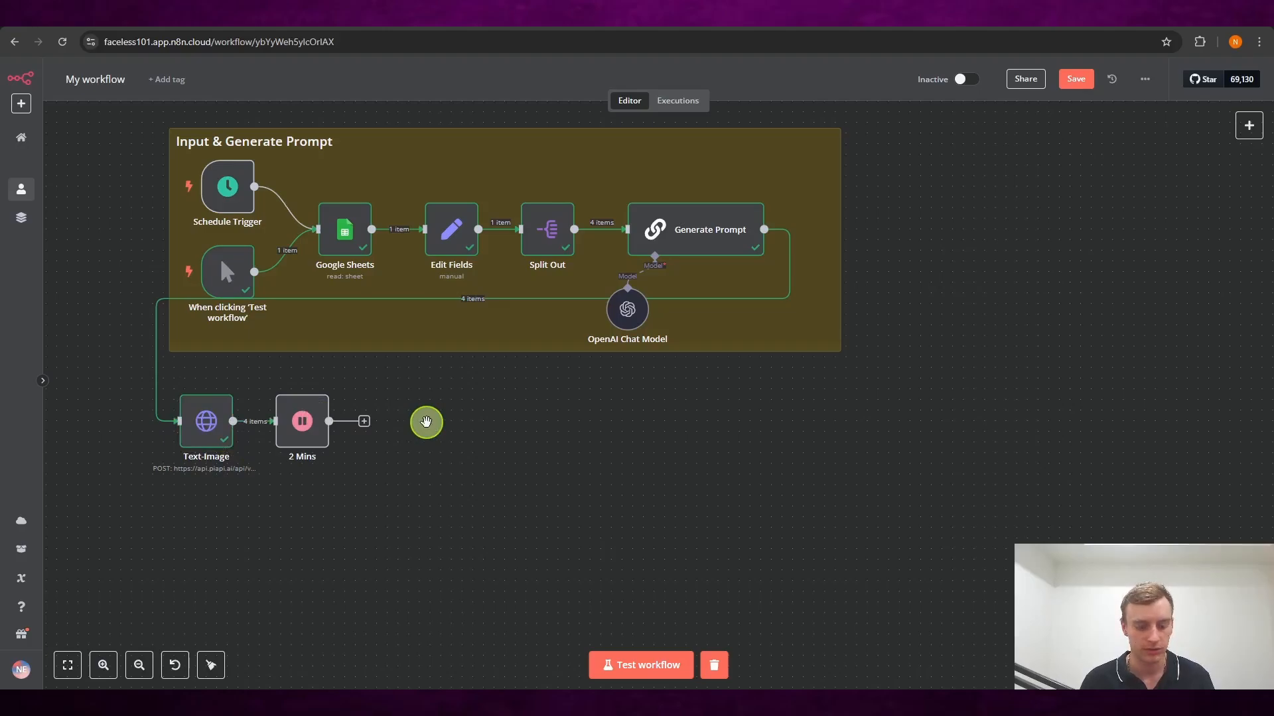
{"action": "key", "text": "ctrl+v"}
{"action": "left_click_drag", "start_coordinate": [270, 311], "coordinate": [452, 432]}
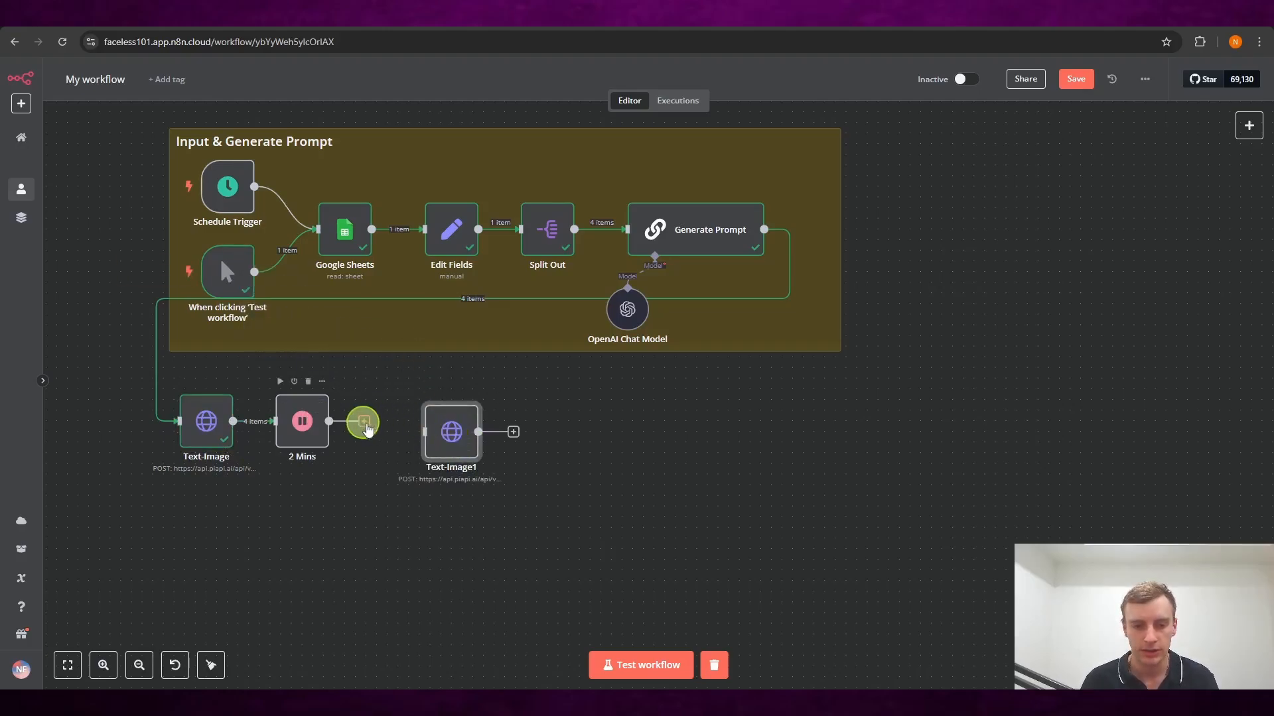
- Turn off sending a body in the copied Text-Image node and rename the node "Get Image"
{"action": "double_click", "coordinate": [449, 432]}
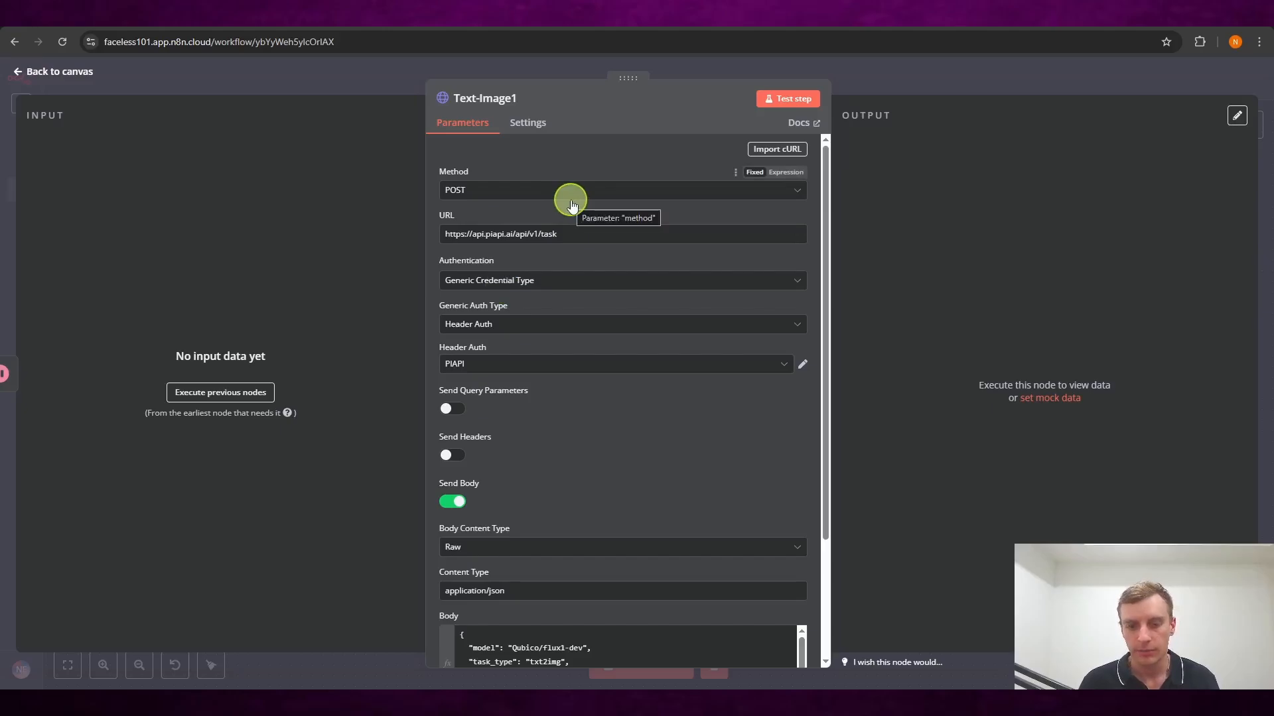
{"action": "left_click", "coordinate": [455, 502]}
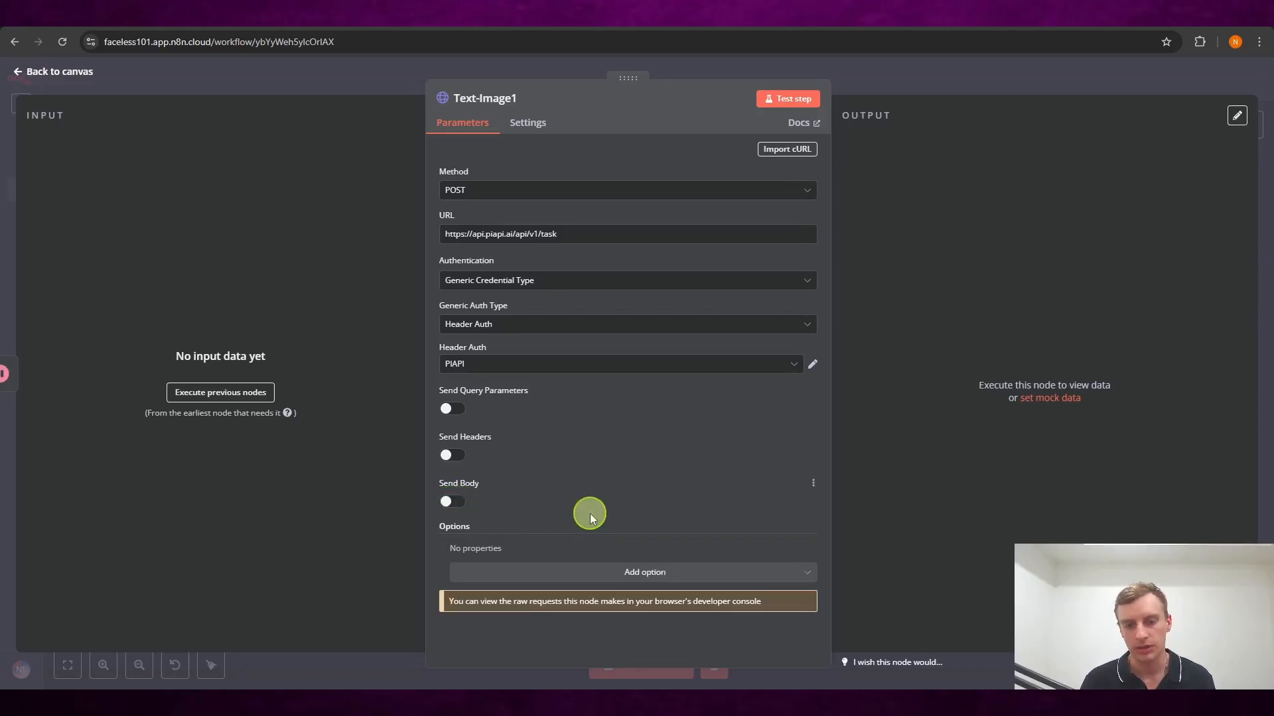
{"action": "left_click", "coordinate": [512, 98]}
{"action": "key", "text": "ctrl+a"}
{"action": "type", "text": "G"}
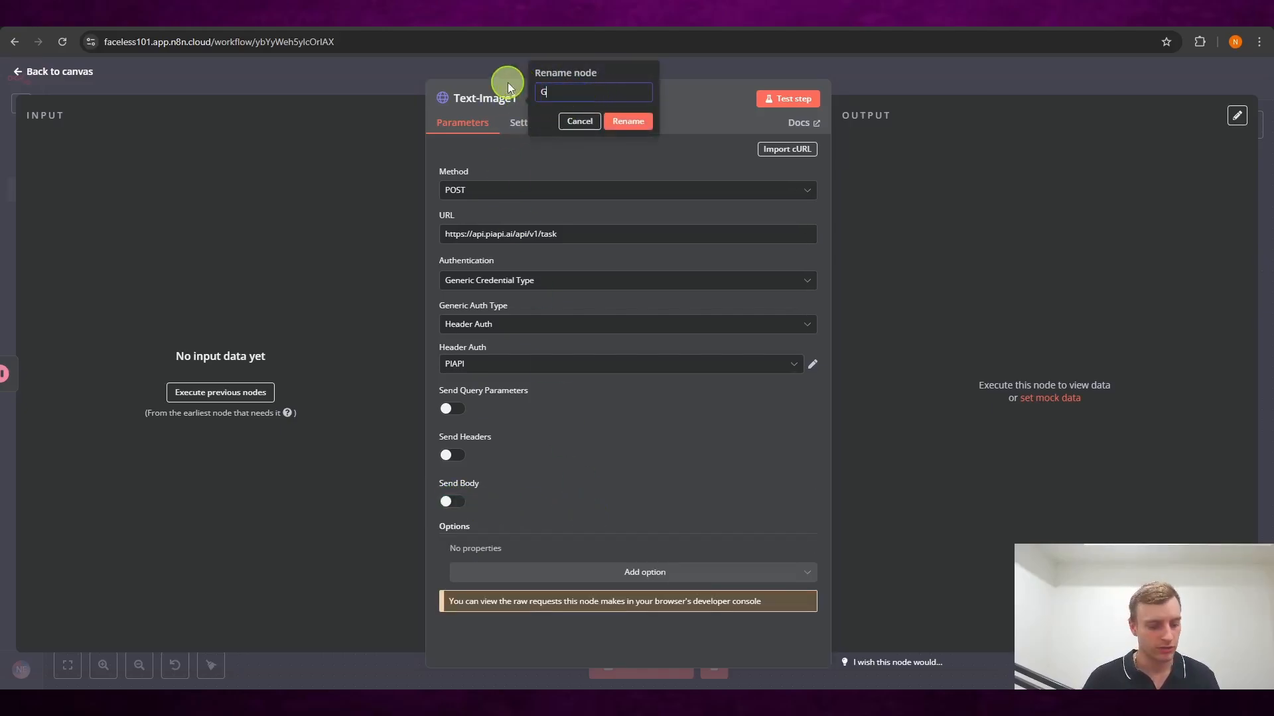
{"action": "type", "text": "et Image"}
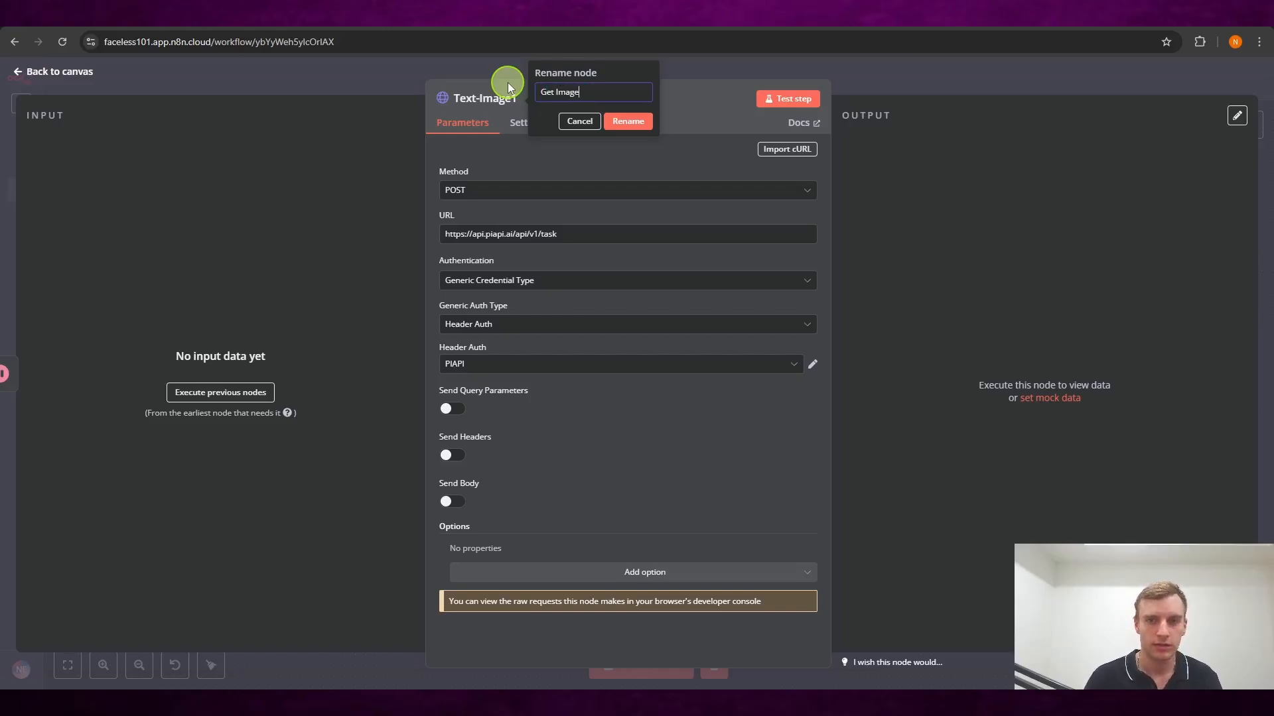
{"action": "left_click", "coordinate": [637, 121]}
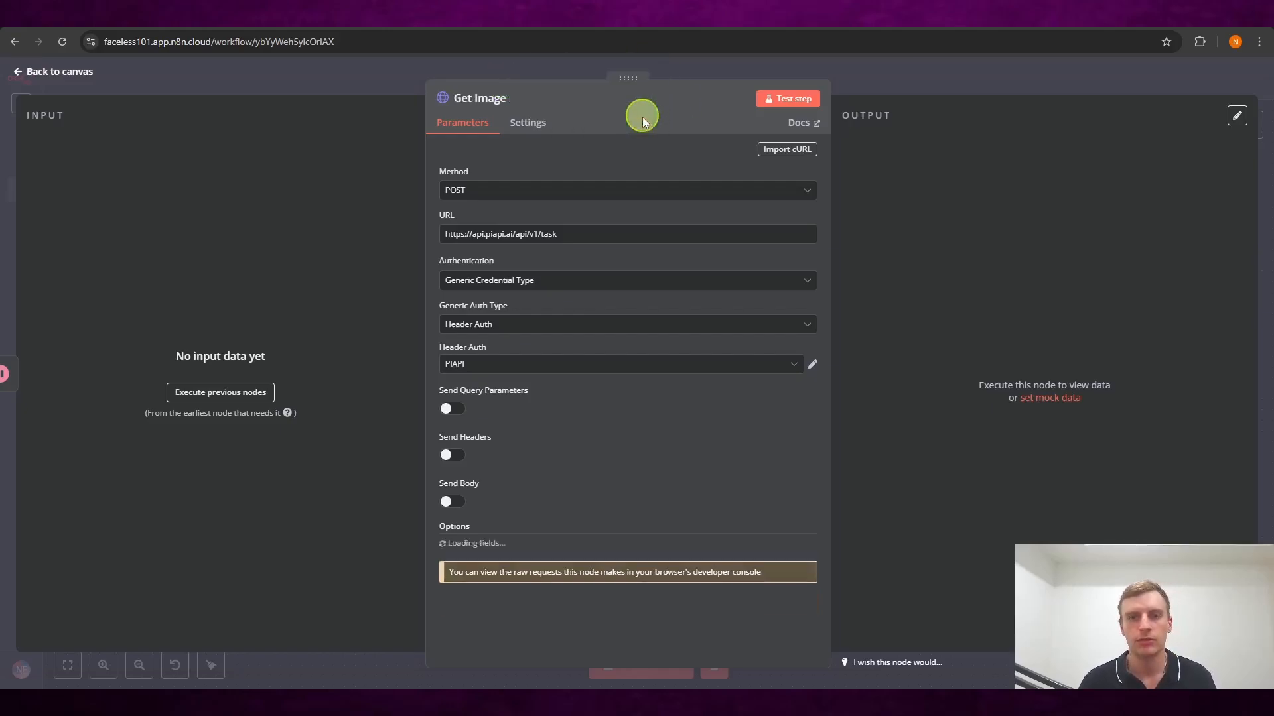
{"action": "left_click", "coordinate": [668, 192]}
{"action": "left_click", "coordinate": [571, 248]}
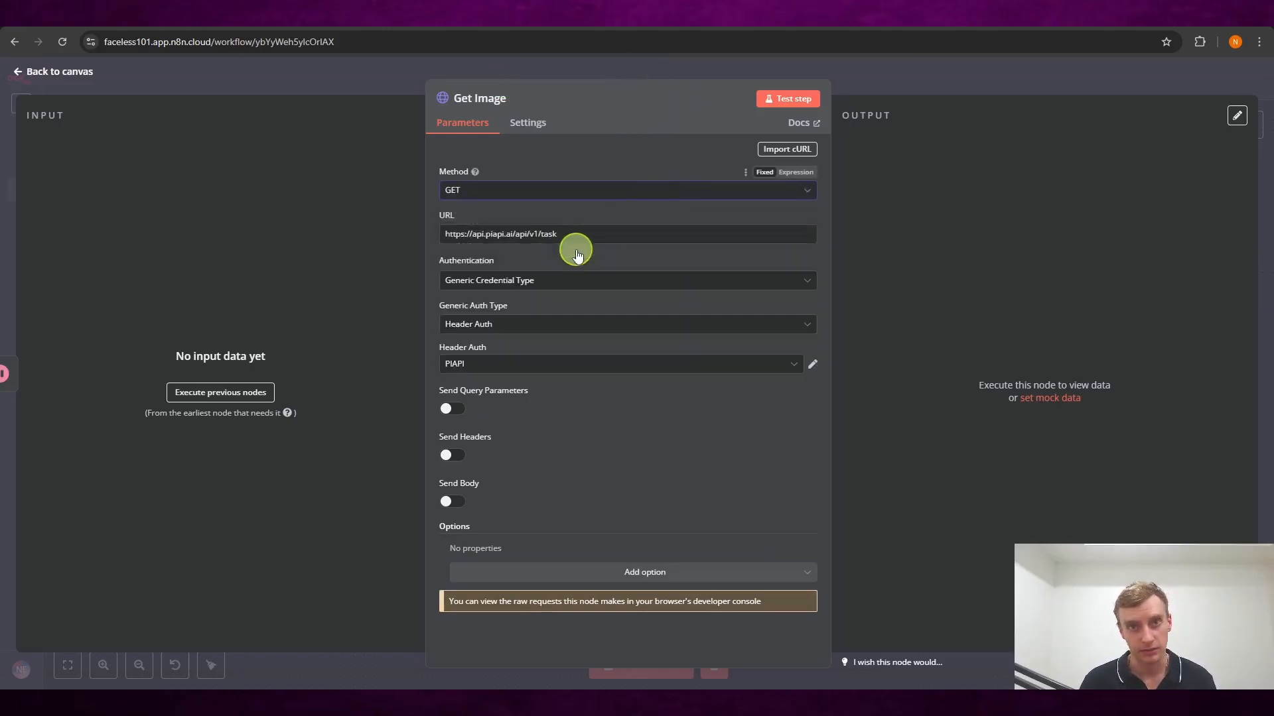
{"action": "left_click", "coordinate": [241, 392]}
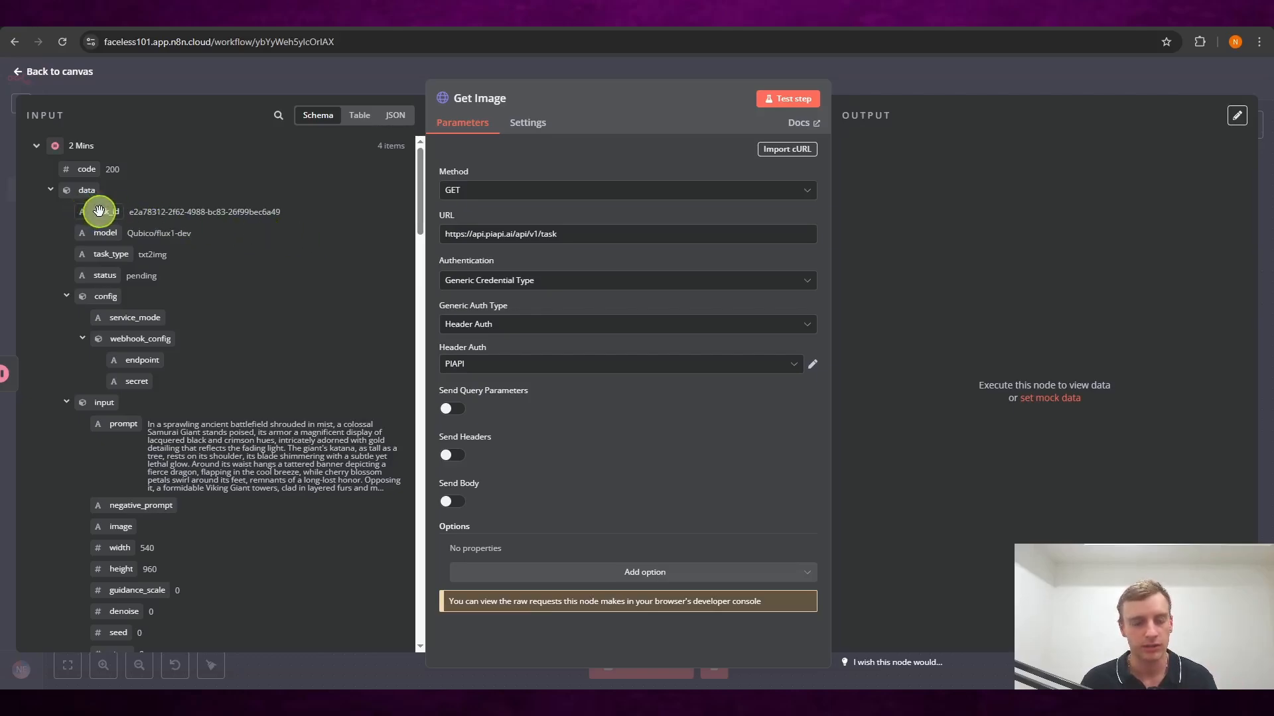
{"action": "left_click_drag", "start_coordinate": [96, 211], "coordinate": [668, 250]}
{"action": "left_click", "coordinate": [595, 236]}
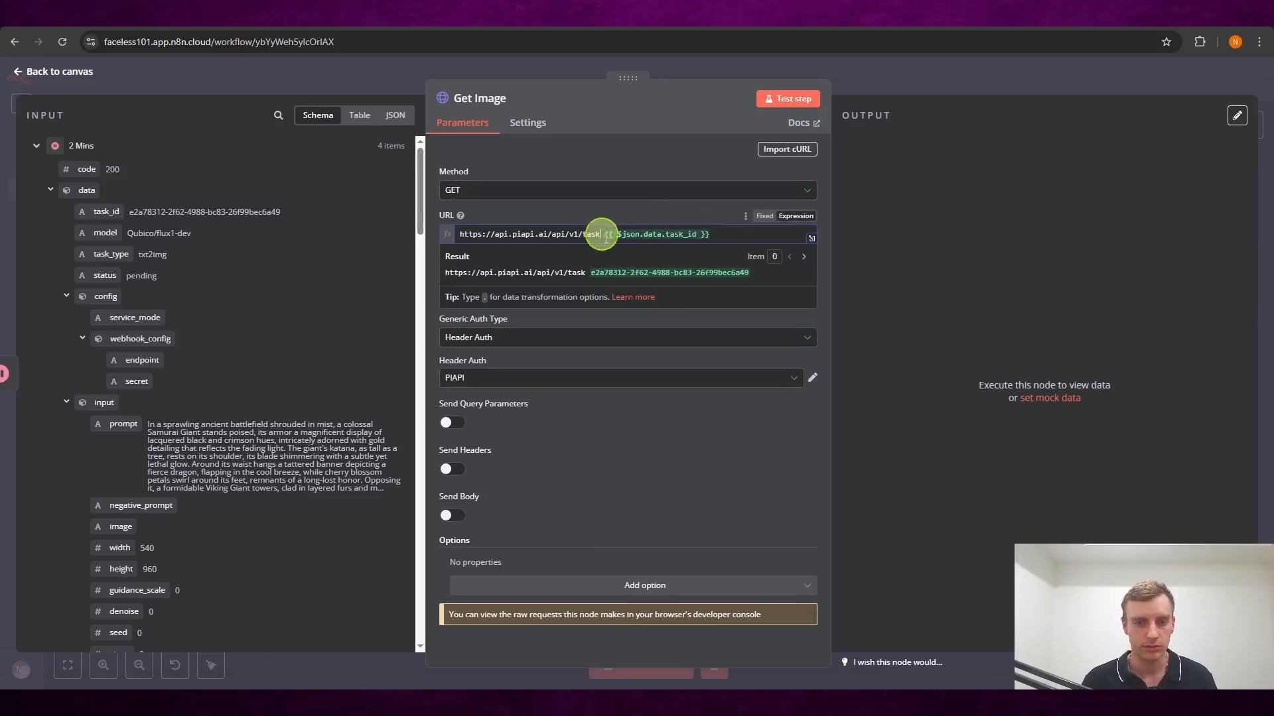
{"action": "key", "text": "Delete"}
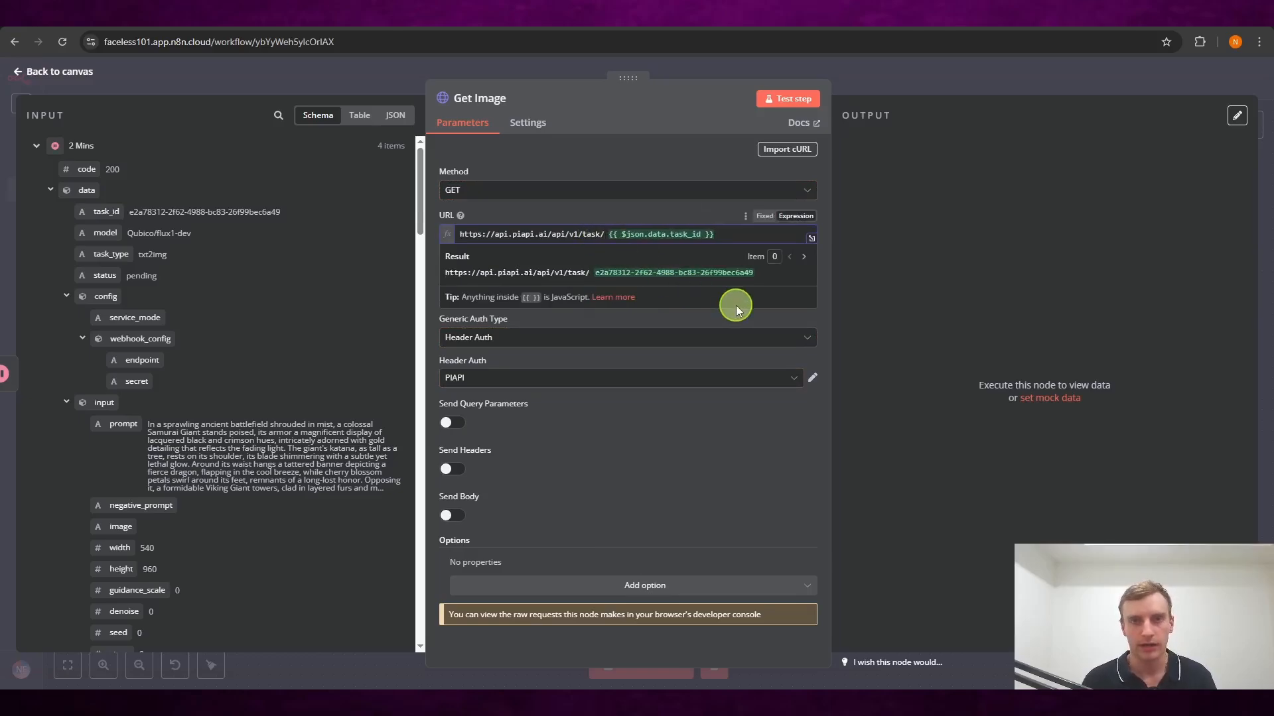
{"action": "type", "text": "/"}
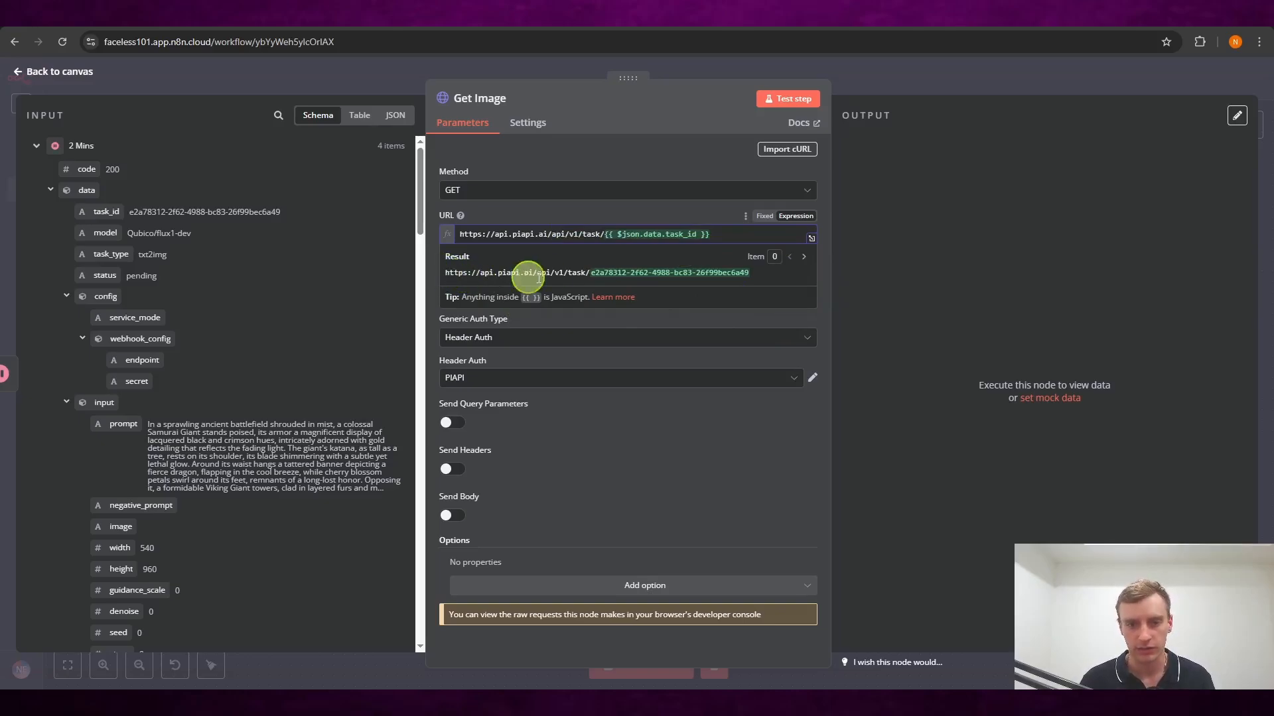
{"action": "left_click", "coordinate": [767, 456]}
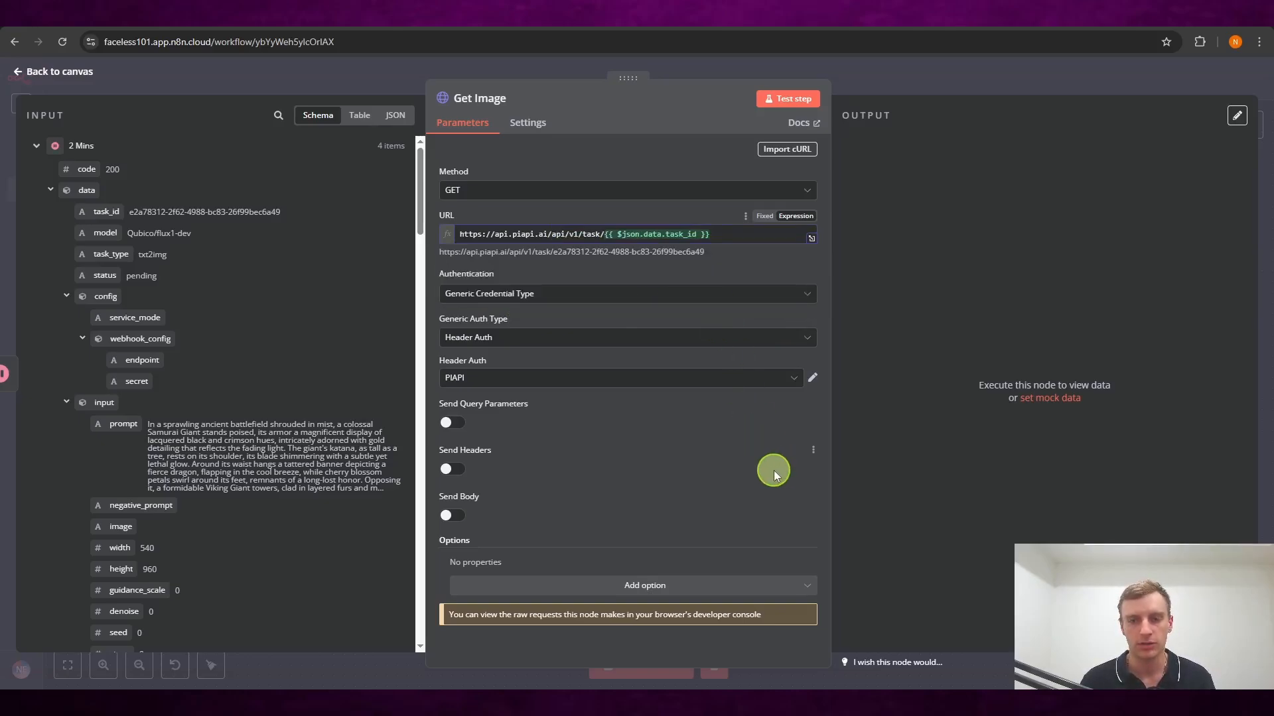
- Tighten the node spacing on the canvas and add another copy of Text-Image, connected after Get Image
{"action": "left_click", "coordinate": [905, 77]}
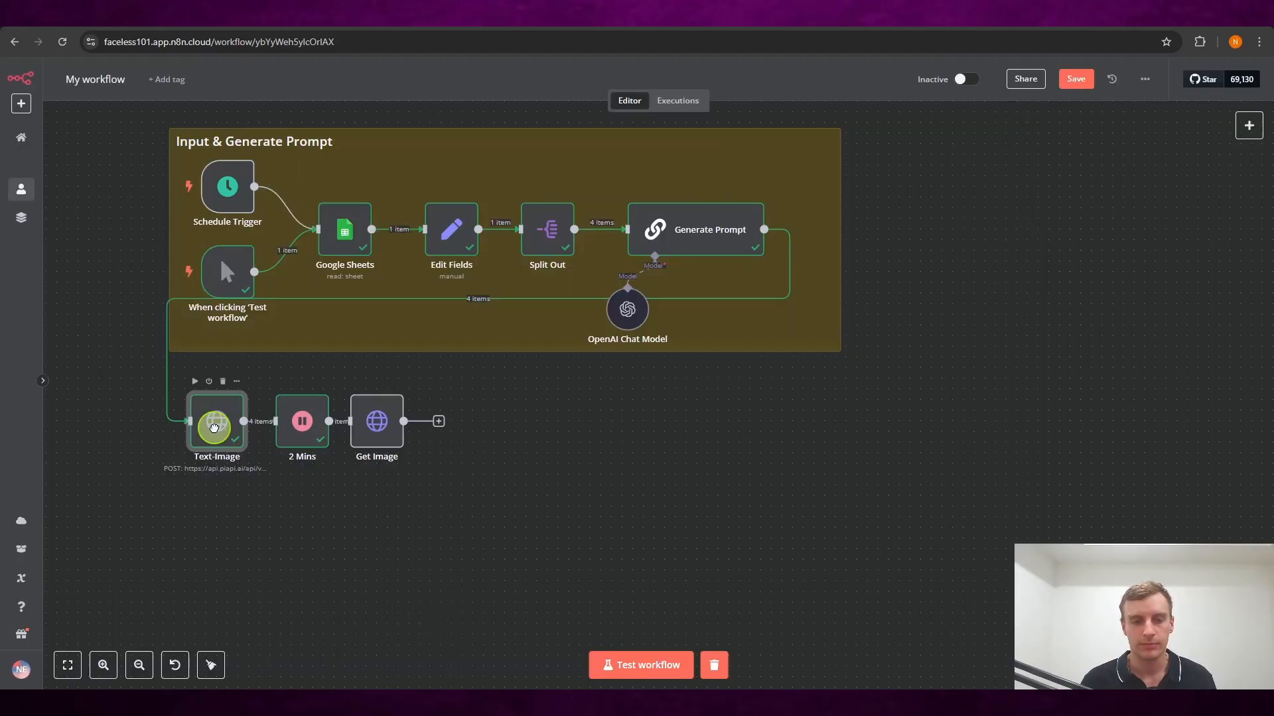
{"action": "left_click_drag", "start_coordinate": [297, 445], "coordinate": [286, 444]}
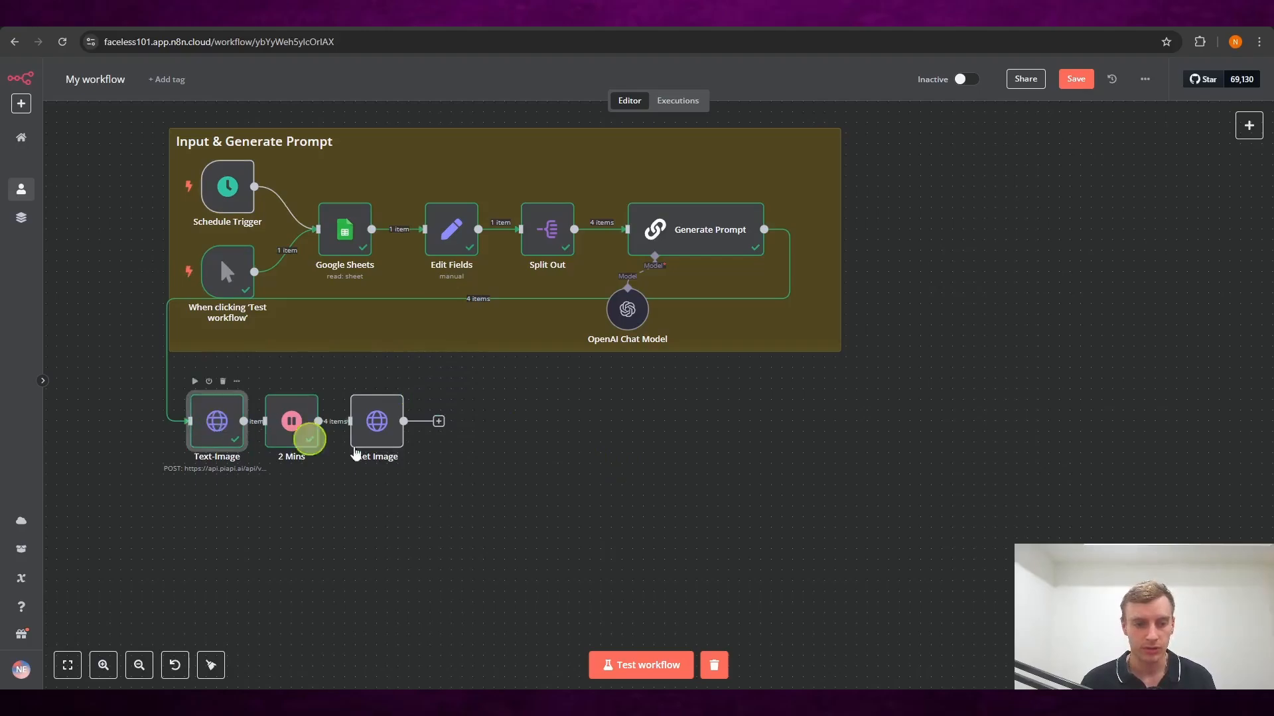
{"action": "key", "text": "ctrl+v"}
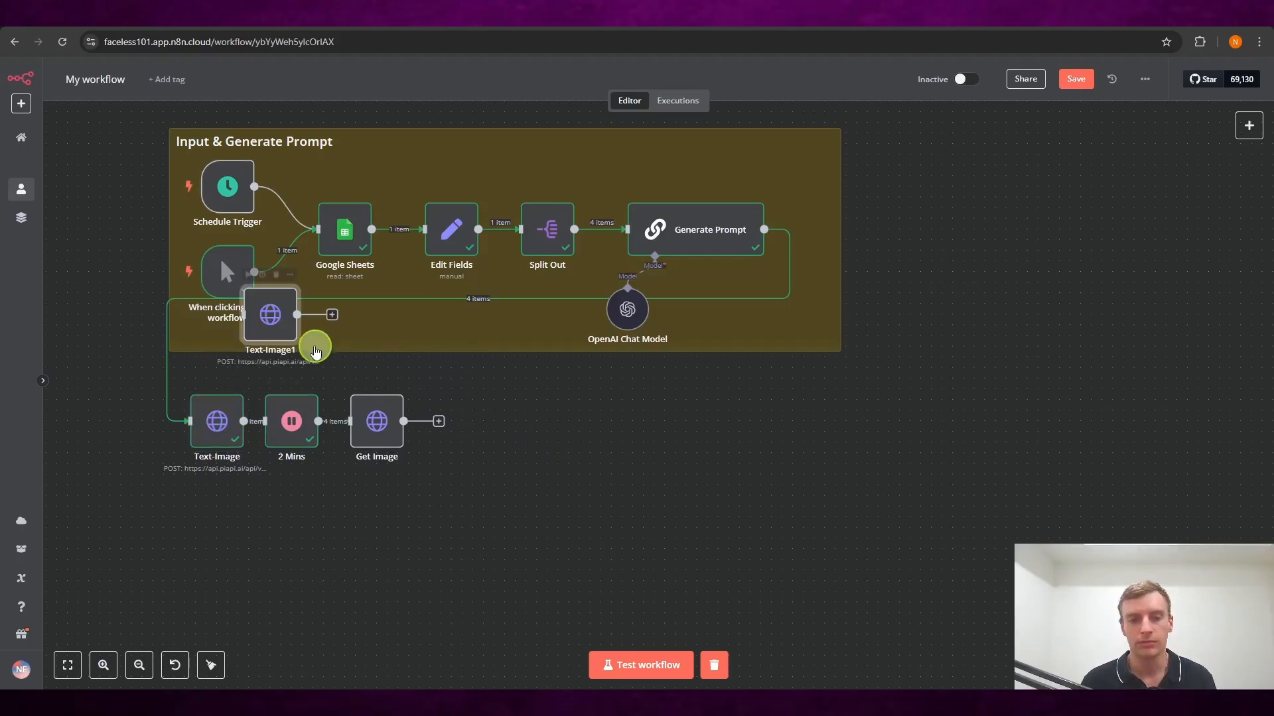
{"action": "left_click_drag", "start_coordinate": [287, 337], "coordinate": [466, 428]}
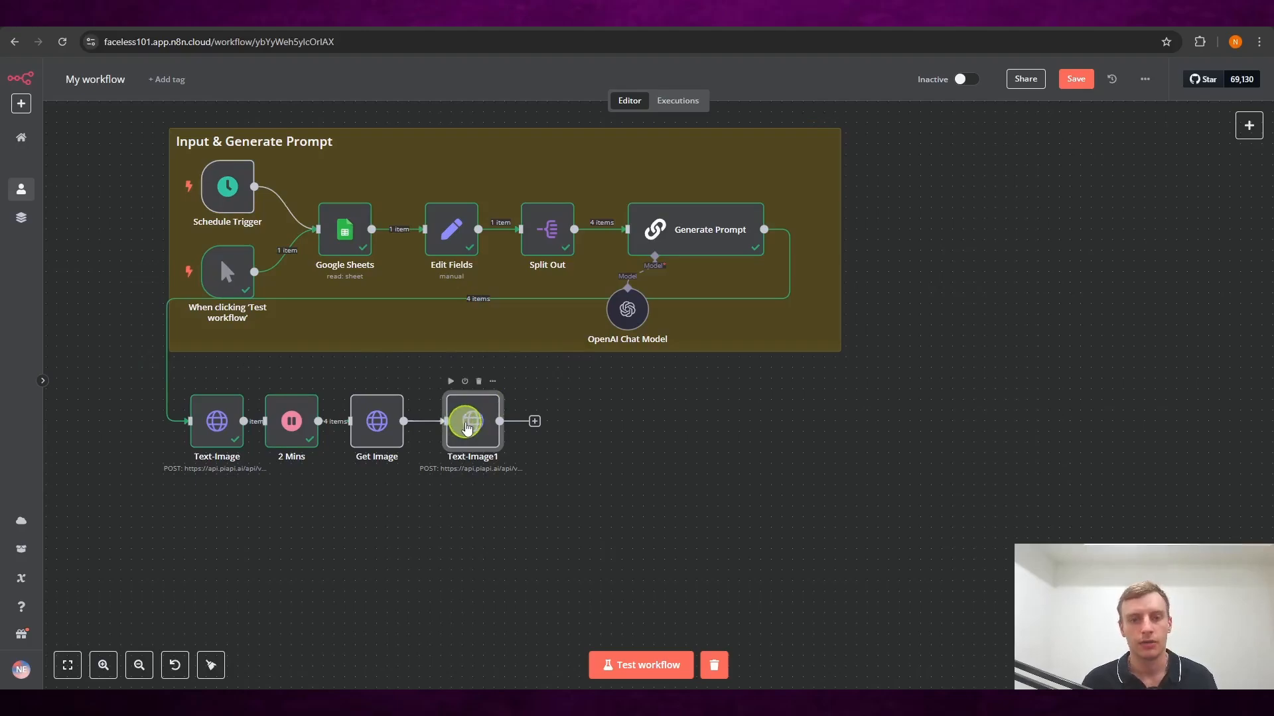
- Rename the new copy of the Text-Image node "Image-Video"
{"action": "double_click", "coordinate": [467, 428]}
{"action": "left_click", "coordinate": [518, 101]}
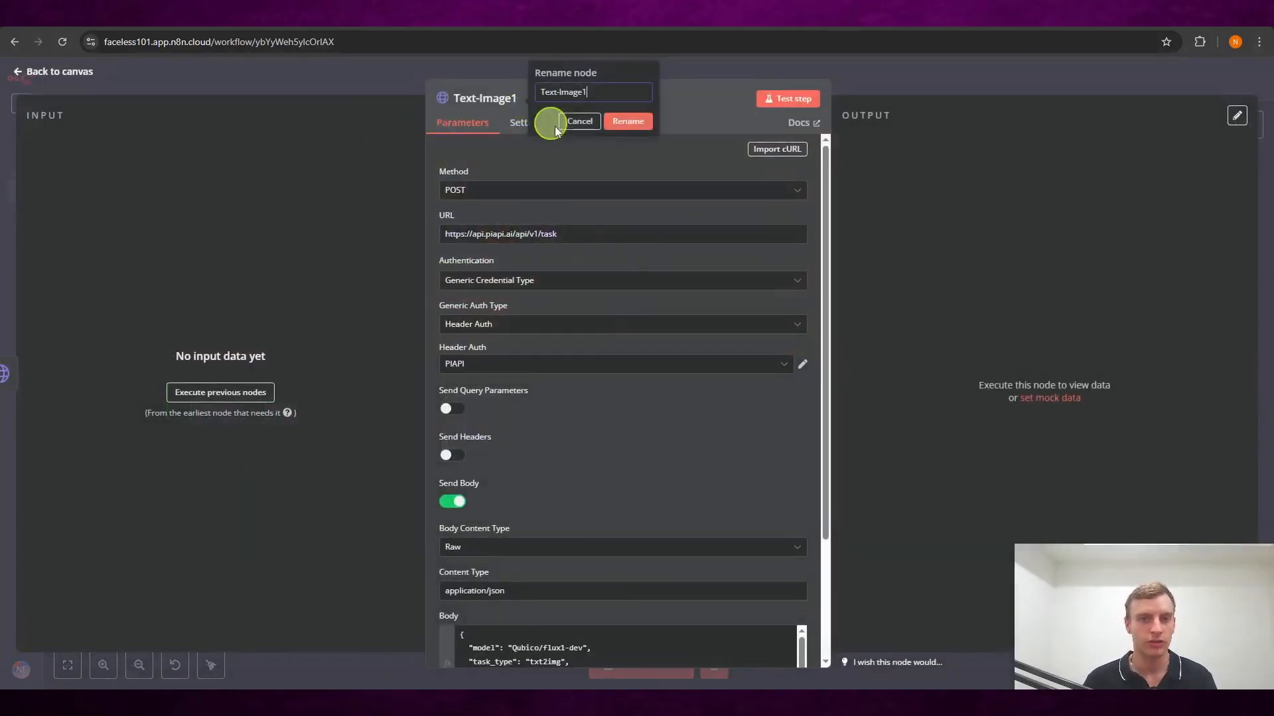
{"action": "key", "text": "BackSpace"}
{"action": "type", "text": "Image-Video"}
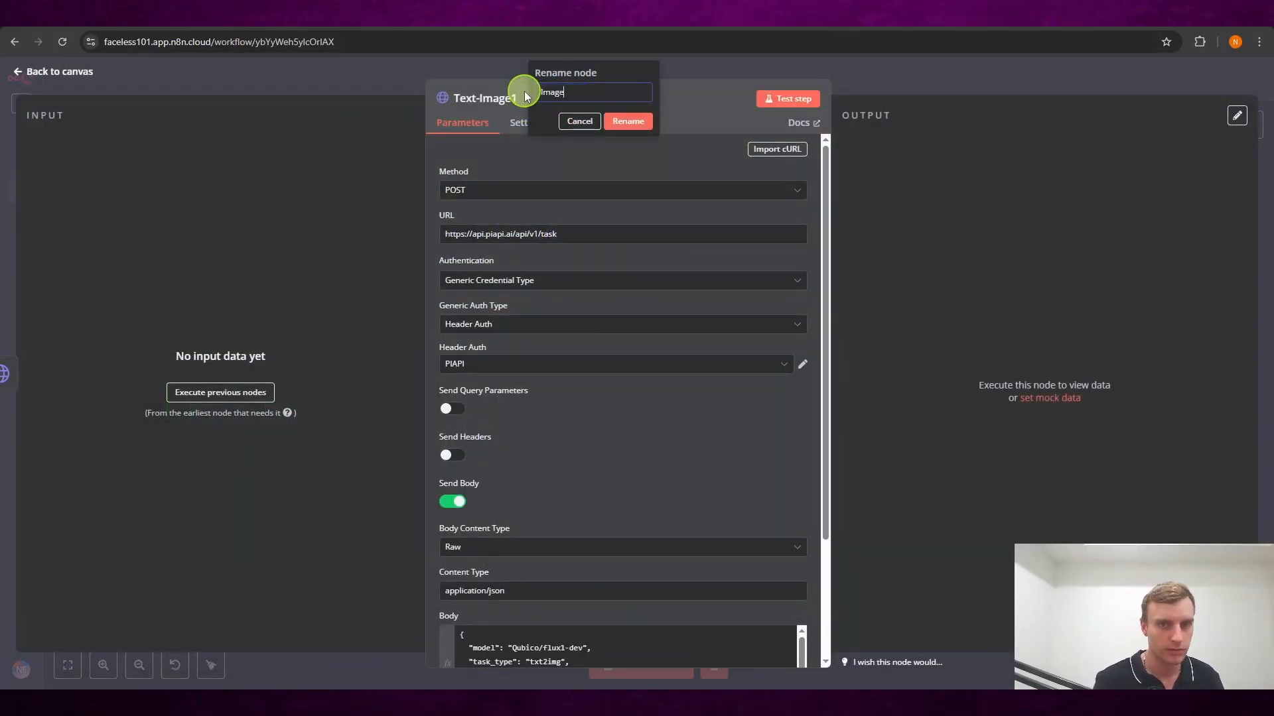
{"action": "key", "text": "Return"}
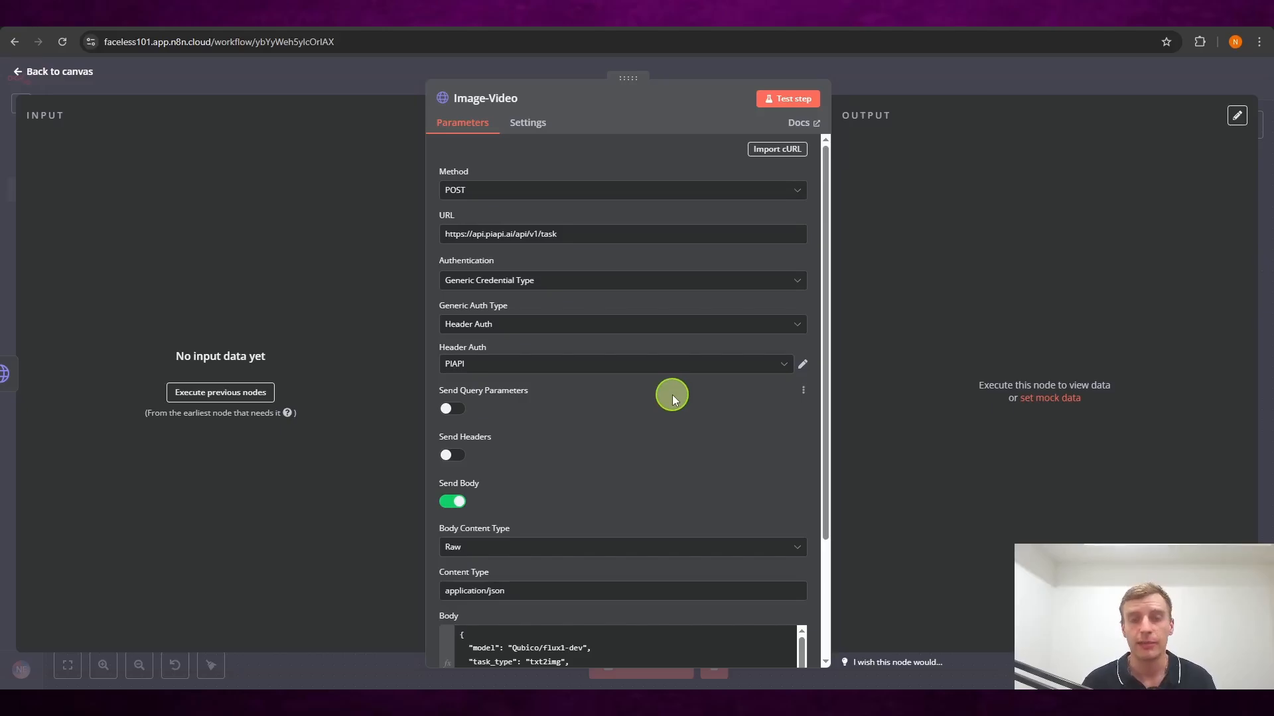
- Switch to PiAPI's Kling page, open its Create Task API documentation and examine the body parameters and example JSON
{"action": "scroll", "coordinate": [671, 395], "scroll_direction": "down", "scroll_amount": 2}
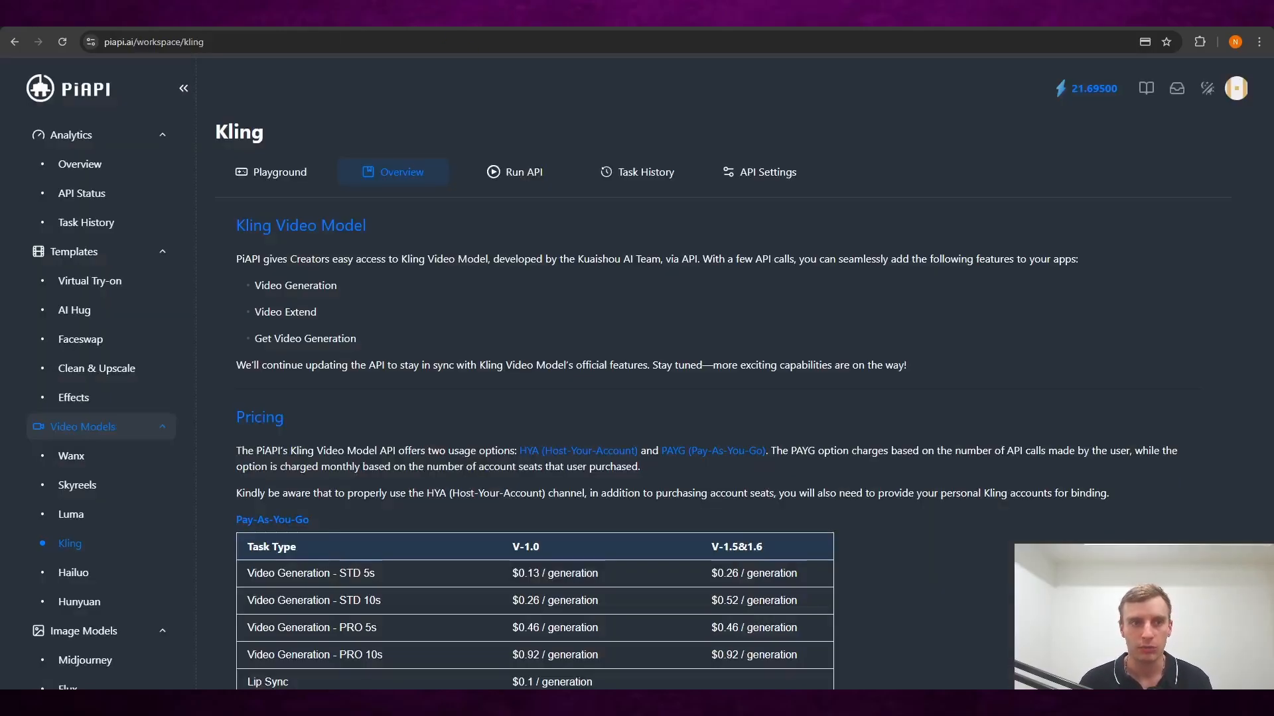
{"action": "left_click", "coordinate": [516, 178]}
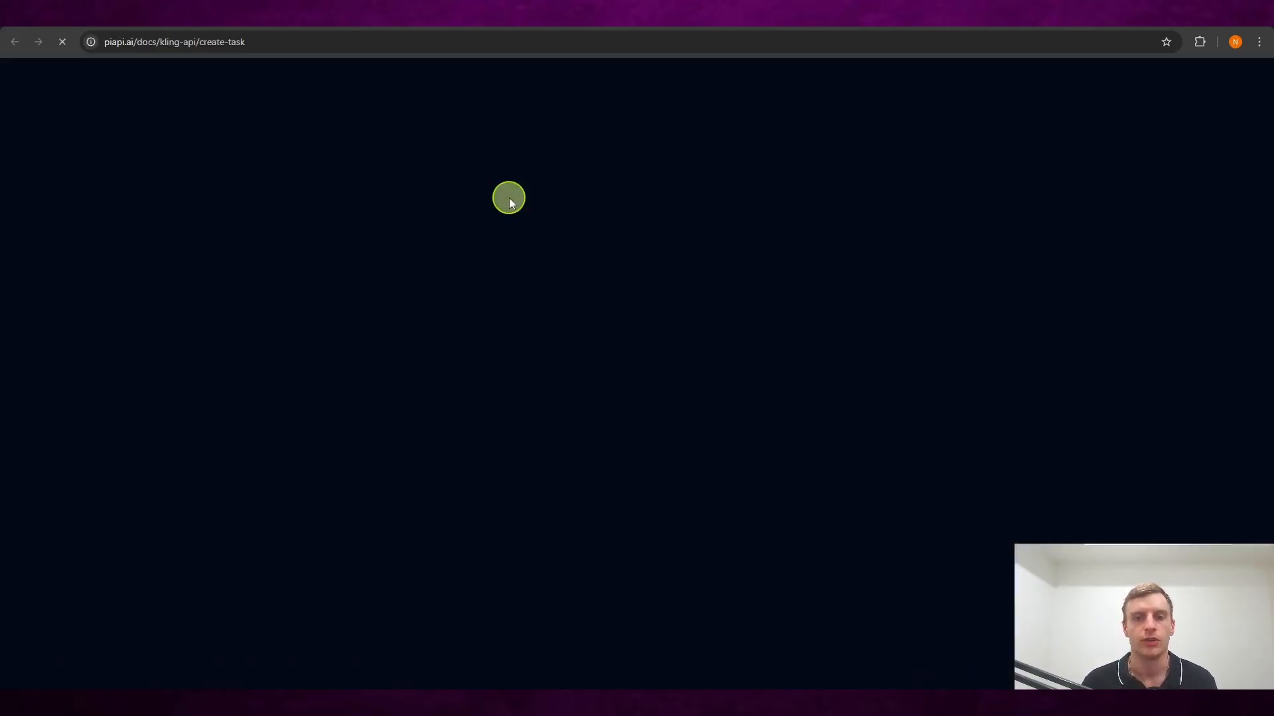
{"action": "scroll", "coordinate": [848, 284], "scroll_direction": "down", "scroll_amount": 2}
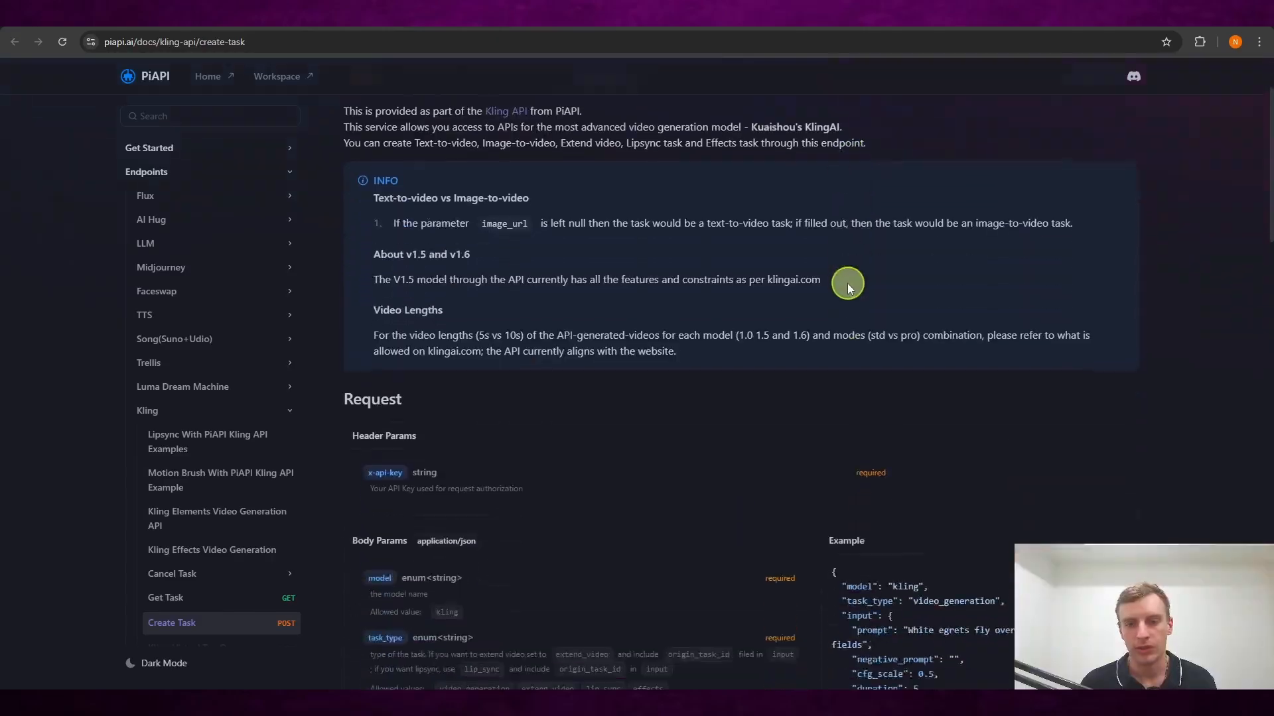
{"action": "scroll", "coordinate": [847, 284], "scroll_direction": "up", "scroll_amount": 2}
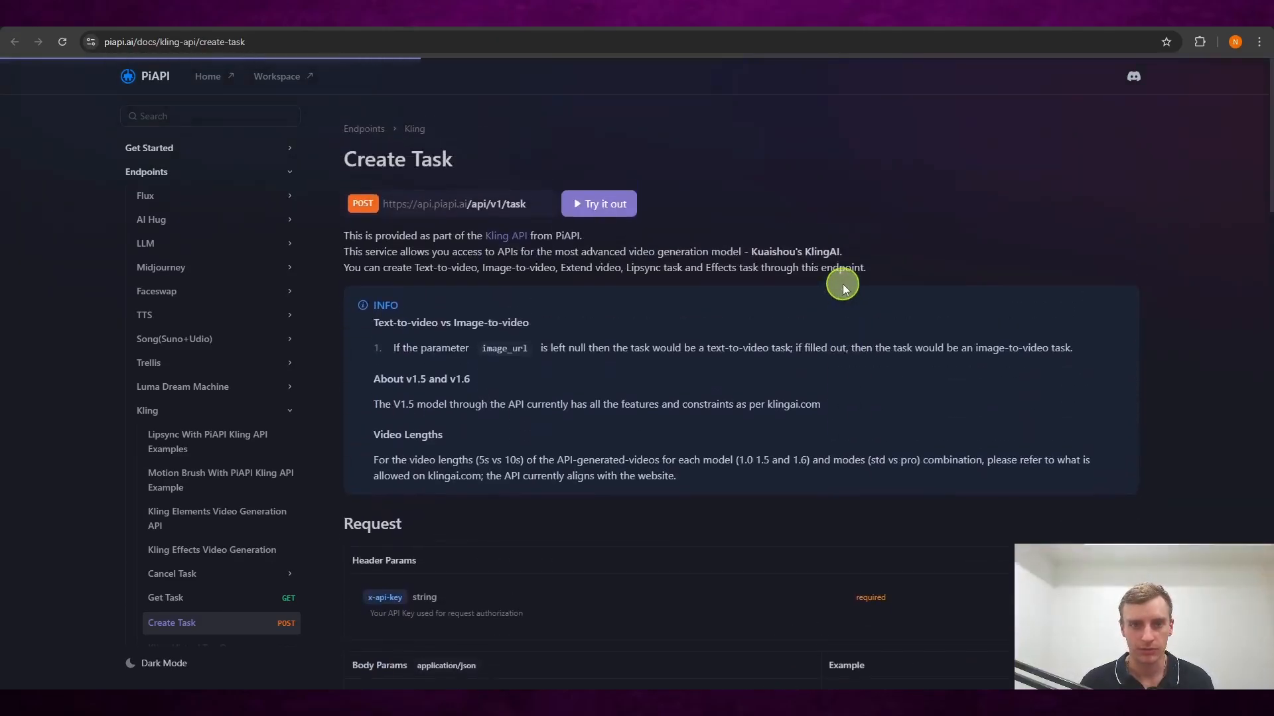
{"action": "scroll", "coordinate": [843, 284], "scroll_direction": "down", "scroll_amount": 1}
{"action": "scroll", "coordinate": [842, 284], "scroll_direction": "down", "scroll_amount": 2}
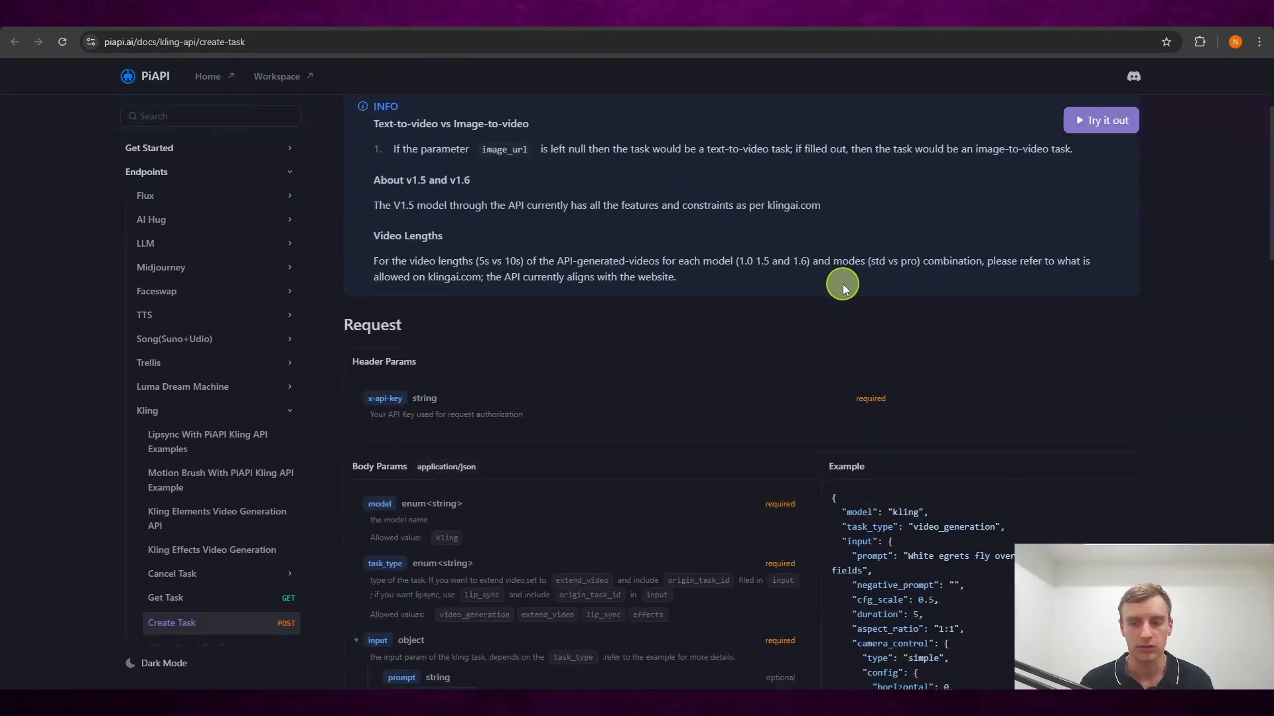
{"action": "scroll", "coordinate": [845, 284], "scroll_direction": "down", "scroll_amount": 3}
{"action": "left_click_drag", "start_coordinate": [832, 297], "coordinate": [1109, 533]}
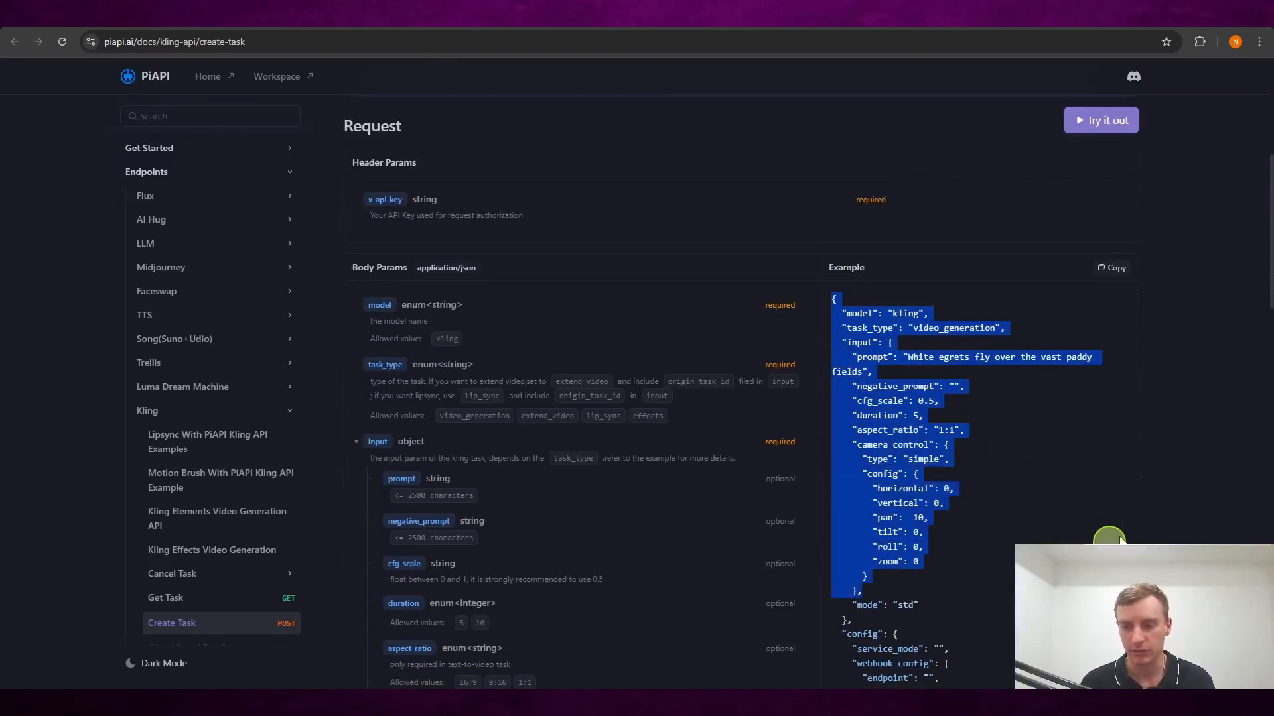
{"action": "scroll", "coordinate": [1130, 479], "scroll_direction": "down", "scroll_amount": 1}
{"action": "scroll", "coordinate": [1130, 479], "scroll_direction": "down", "scroll_amount": 3}
{"action": "left_click", "coordinate": [1195, 416]}
{"action": "scroll", "coordinate": [953, 279], "scroll_direction": "up", "scroll_amount": 1}
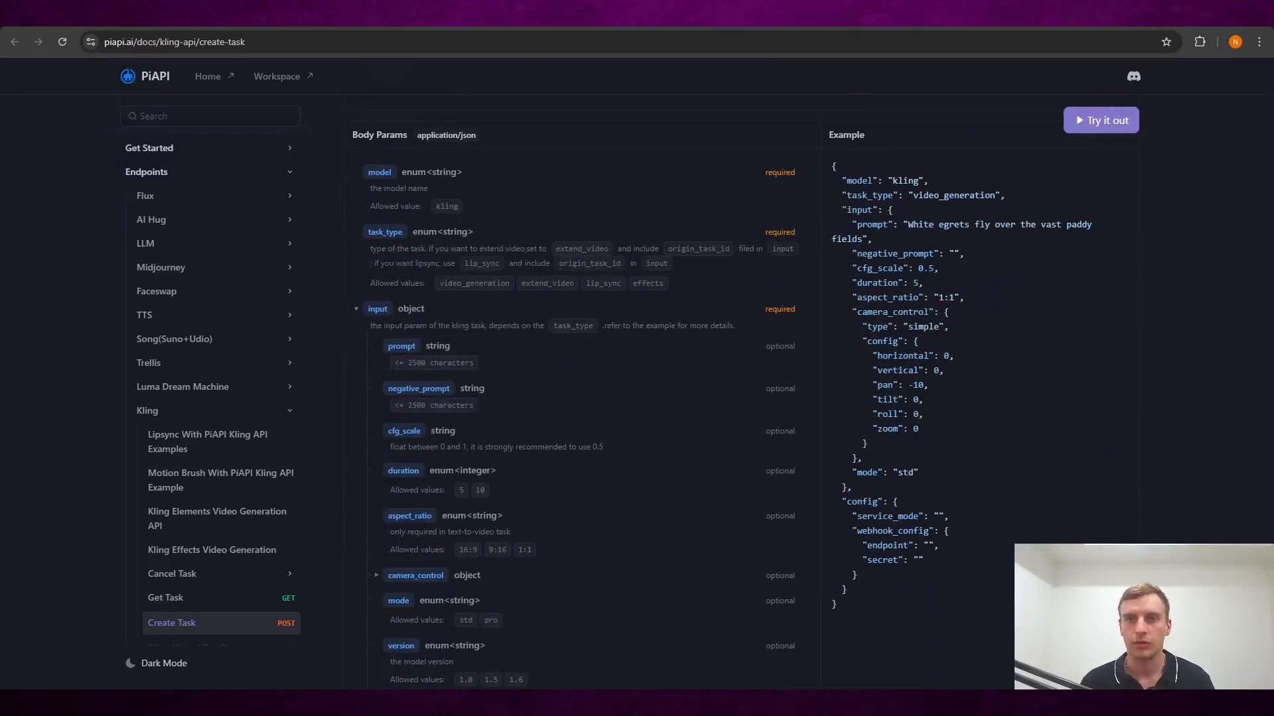
- Replace the Image-Video node's body with the Image-Video Prompt (kling) JSON copied from the Automation Academy AI classroom page
{"action": "left_click", "coordinate": [833, 17]}
{"action": "left_click", "coordinate": [1073, 340]}
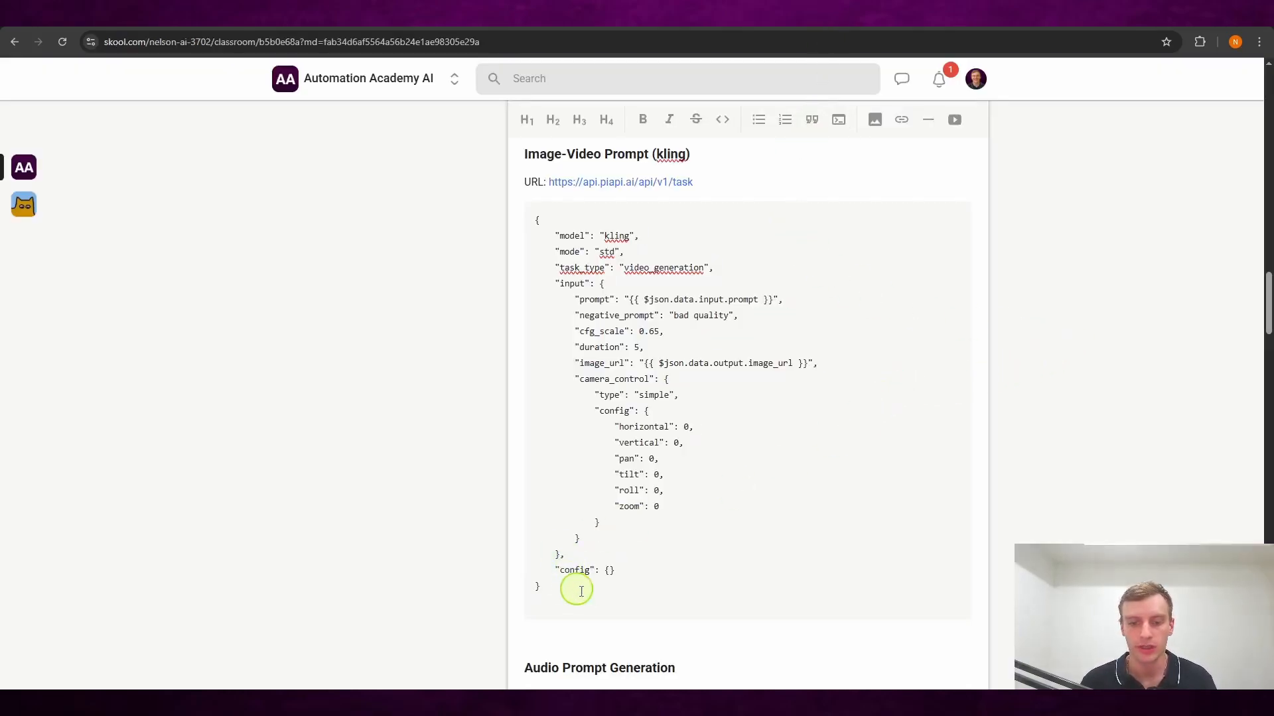
{"action": "left_click_drag", "start_coordinate": [584, 590], "coordinate": [537, 218]}
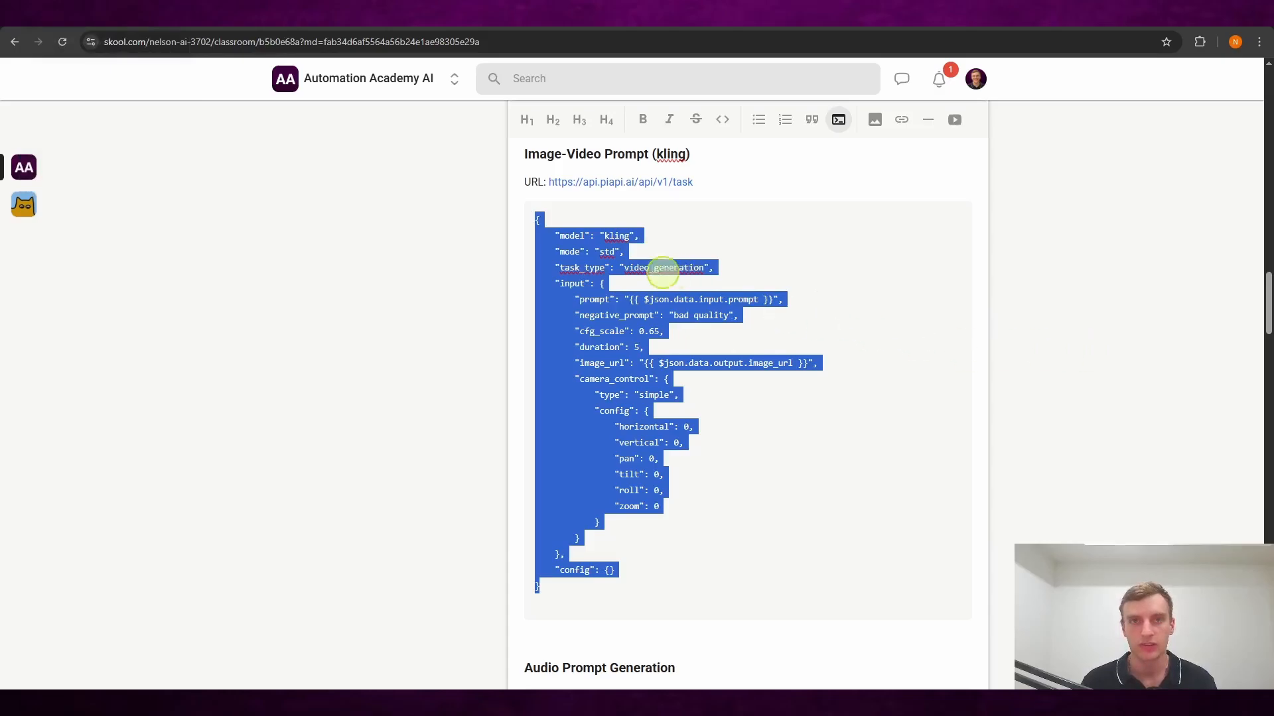
{"action": "left_click", "coordinate": [147, 17]}
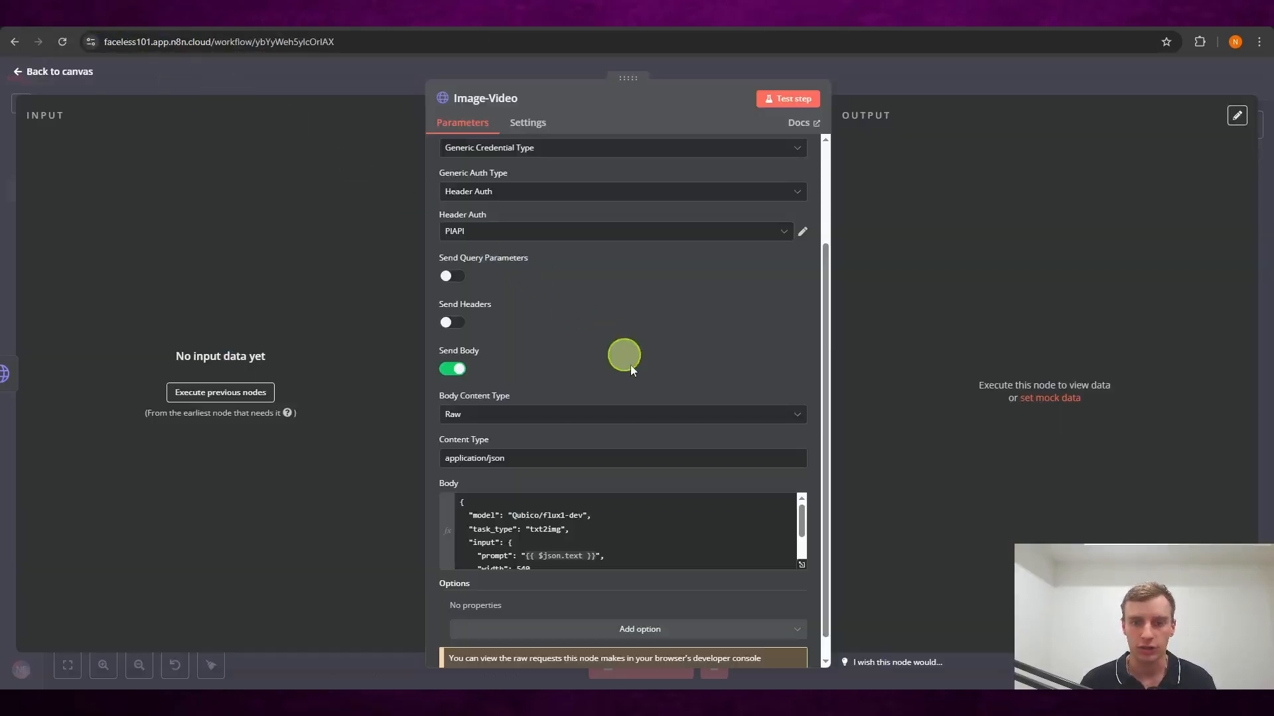
{"action": "scroll", "coordinate": [650, 487], "scroll_direction": "down", "scroll_amount": 1}
{"action": "scroll", "coordinate": [612, 516], "scroll_direction": "down", "scroll_amount": 1}
{"action": "left_click_drag", "start_coordinate": [528, 534], "coordinate": [425, 443]}
{"action": "key", "text": "BackSpace"}
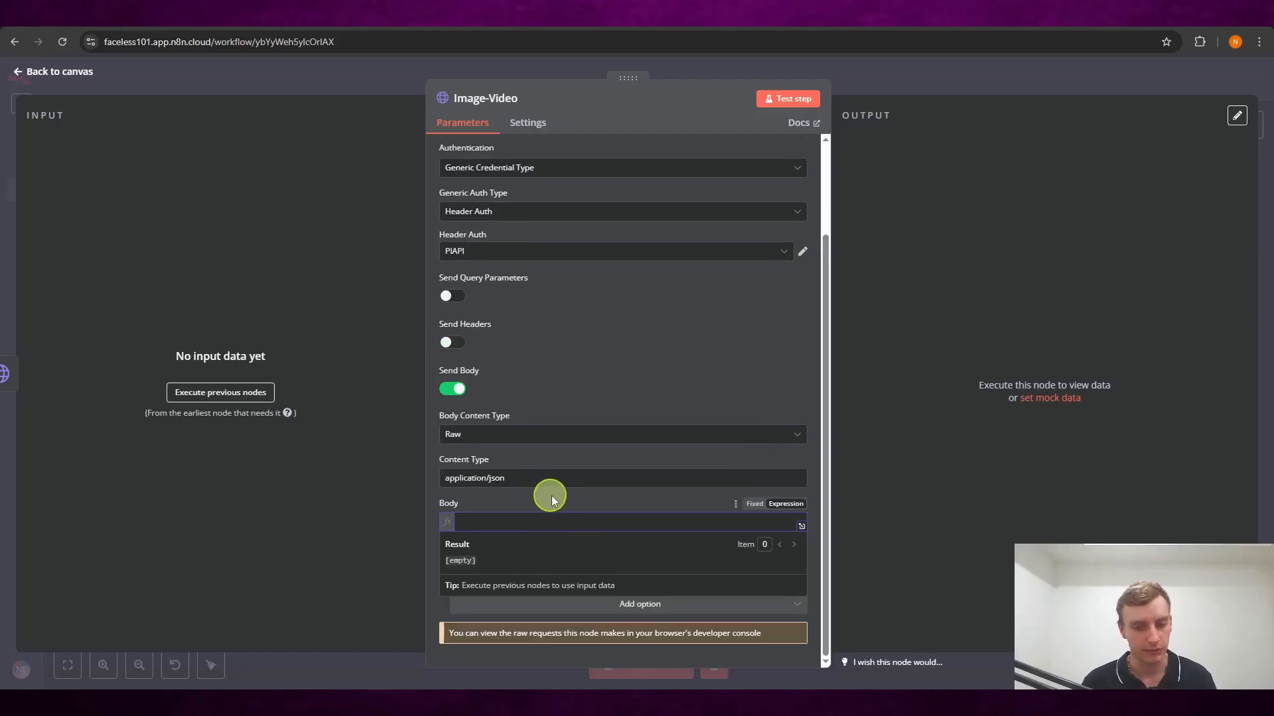
{"action": "key", "text": "ctrl+v"}
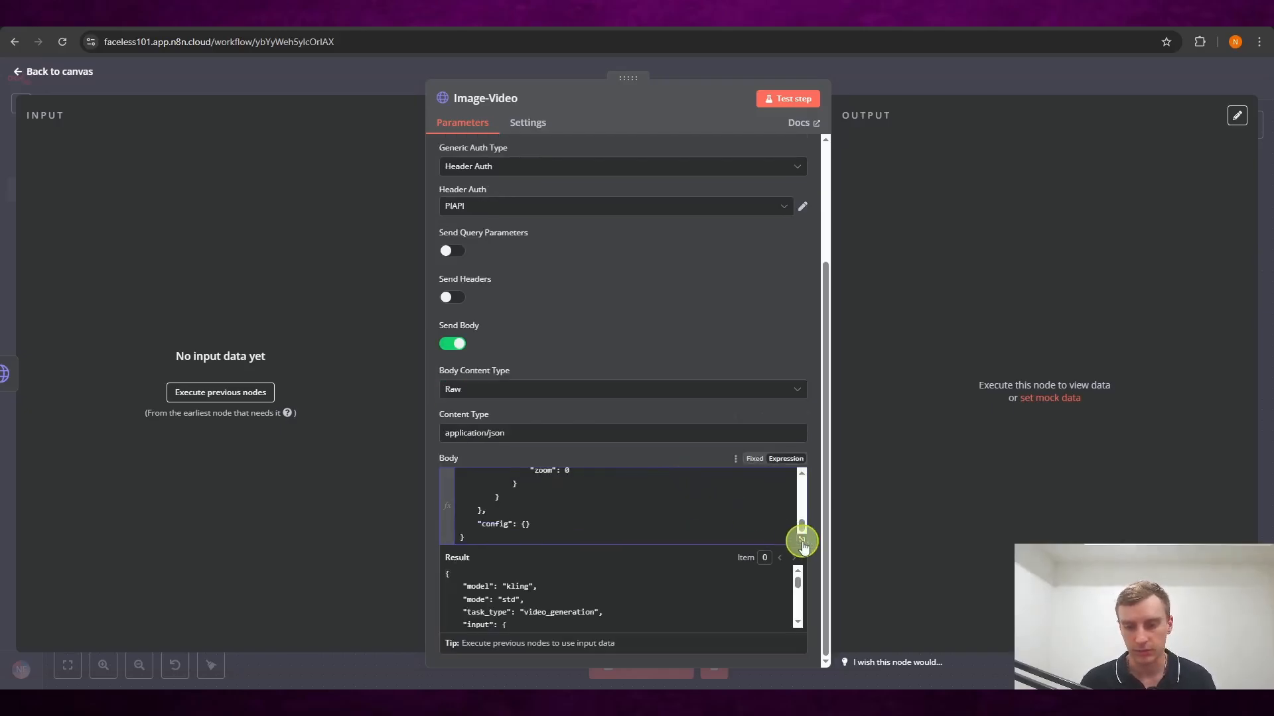
- Execute the nodes before Image-Video and check how the prompt and image_url expressions resolve in the request body
{"action": "left_click", "coordinate": [220, 392]}
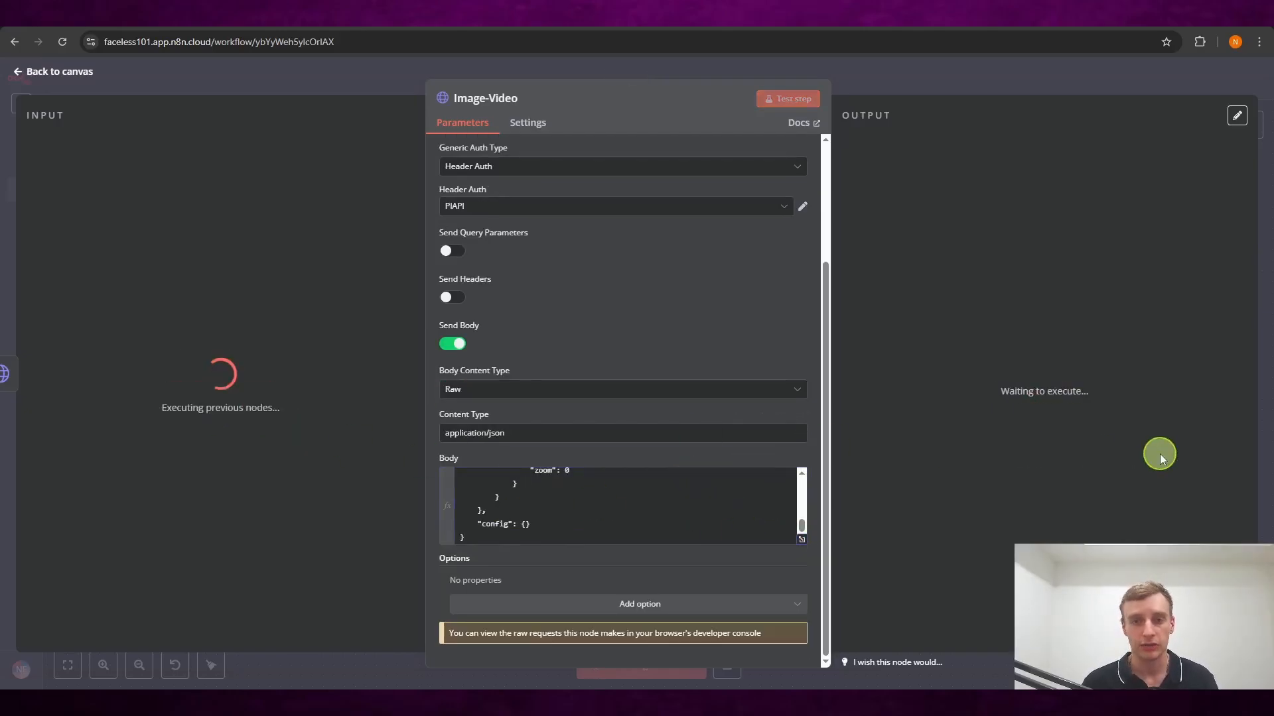
{"action": "left_click", "coordinate": [801, 540]}
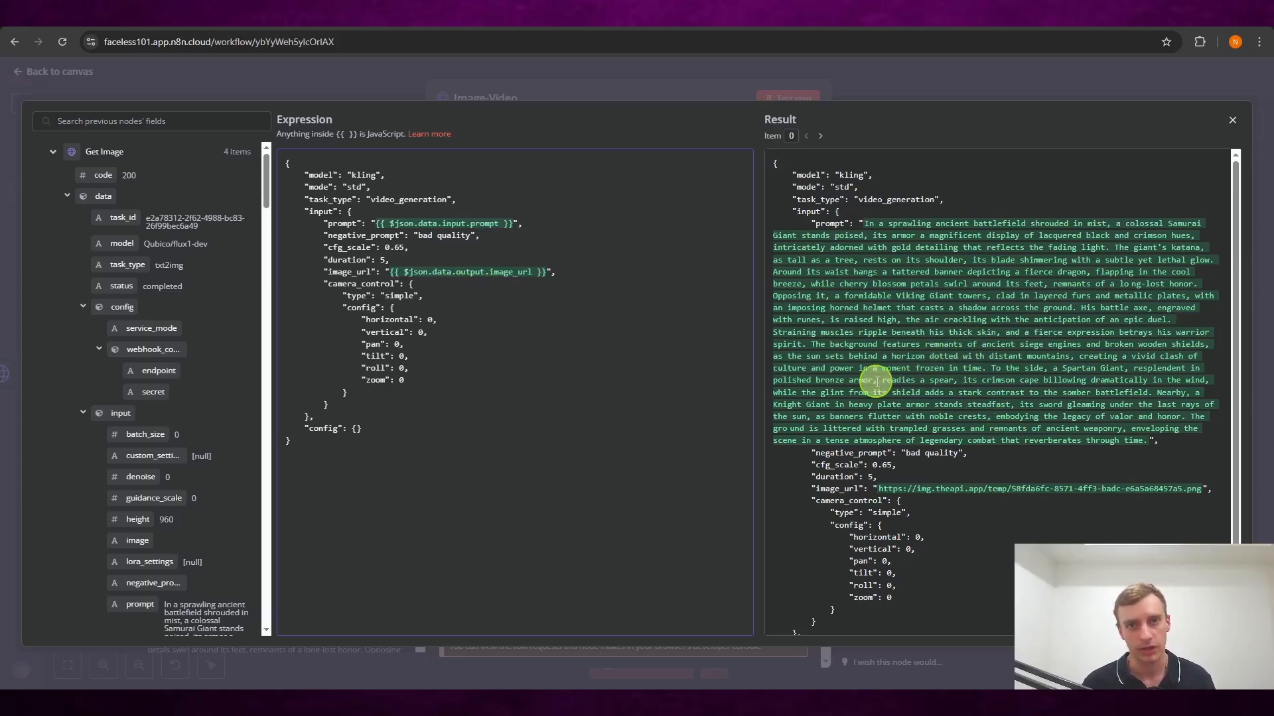
{"action": "left_click", "coordinate": [908, 80]}
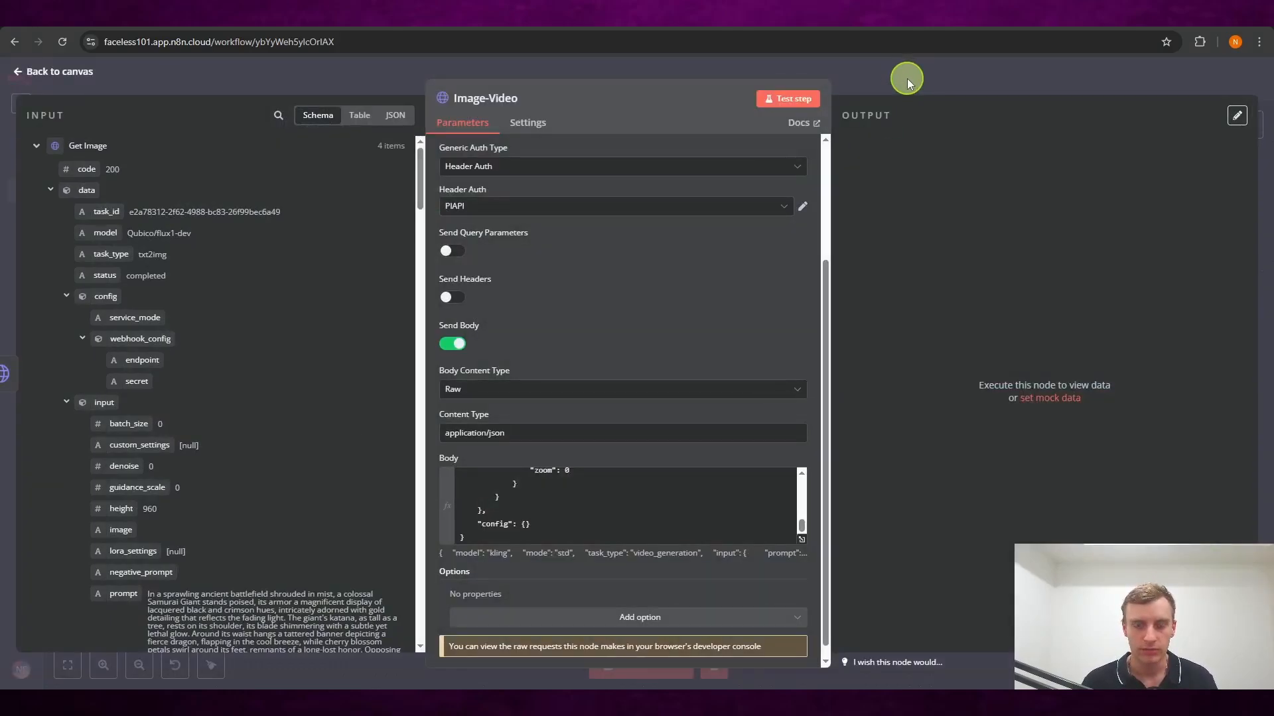
{"action": "left_click", "coordinate": [906, 78]}
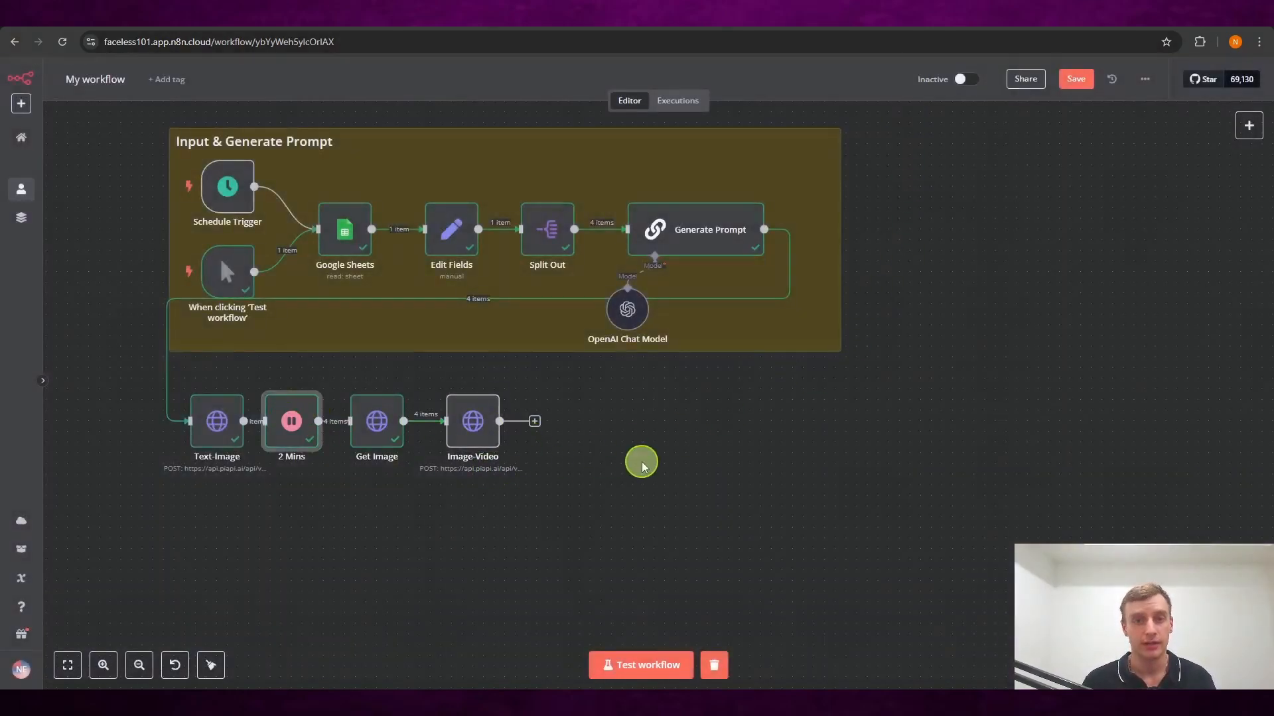
- Duplicate the 2 Mins wait node and connect the copy after Image-Video
{"action": "key", "text": "ctrl+d"}
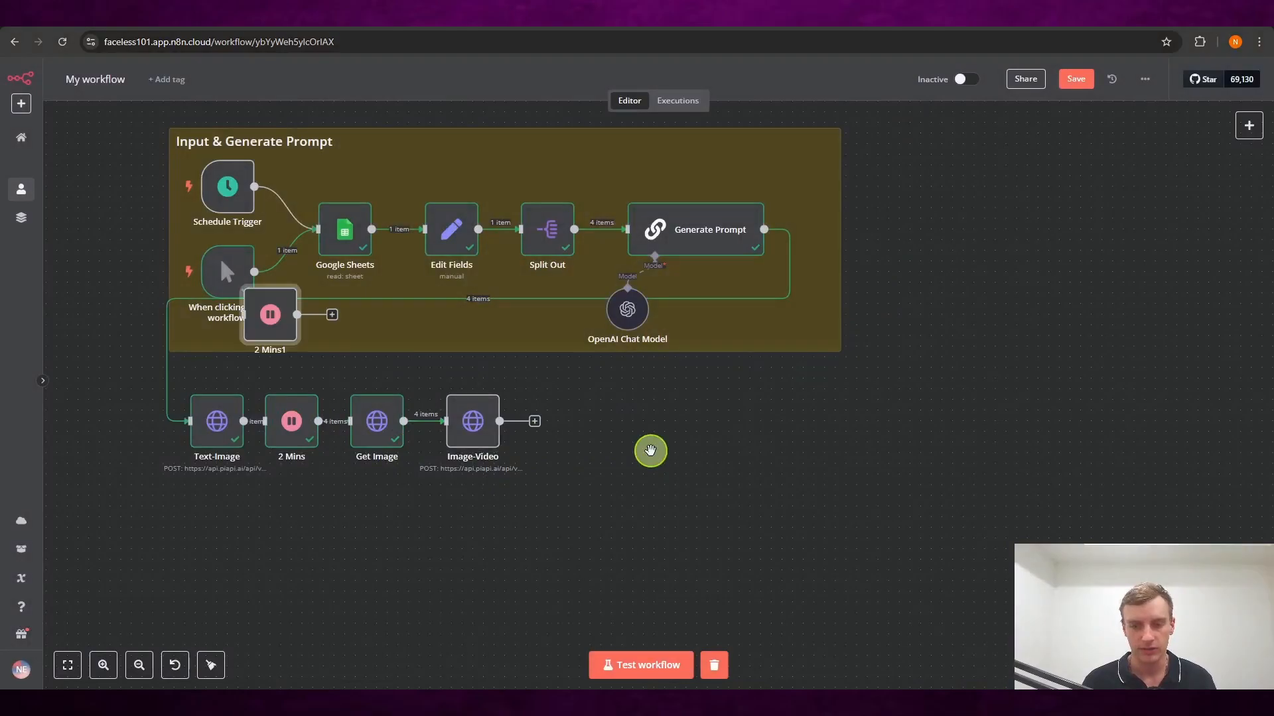
{"action": "left_click_drag", "start_coordinate": [270, 315], "coordinate": [654, 432]}
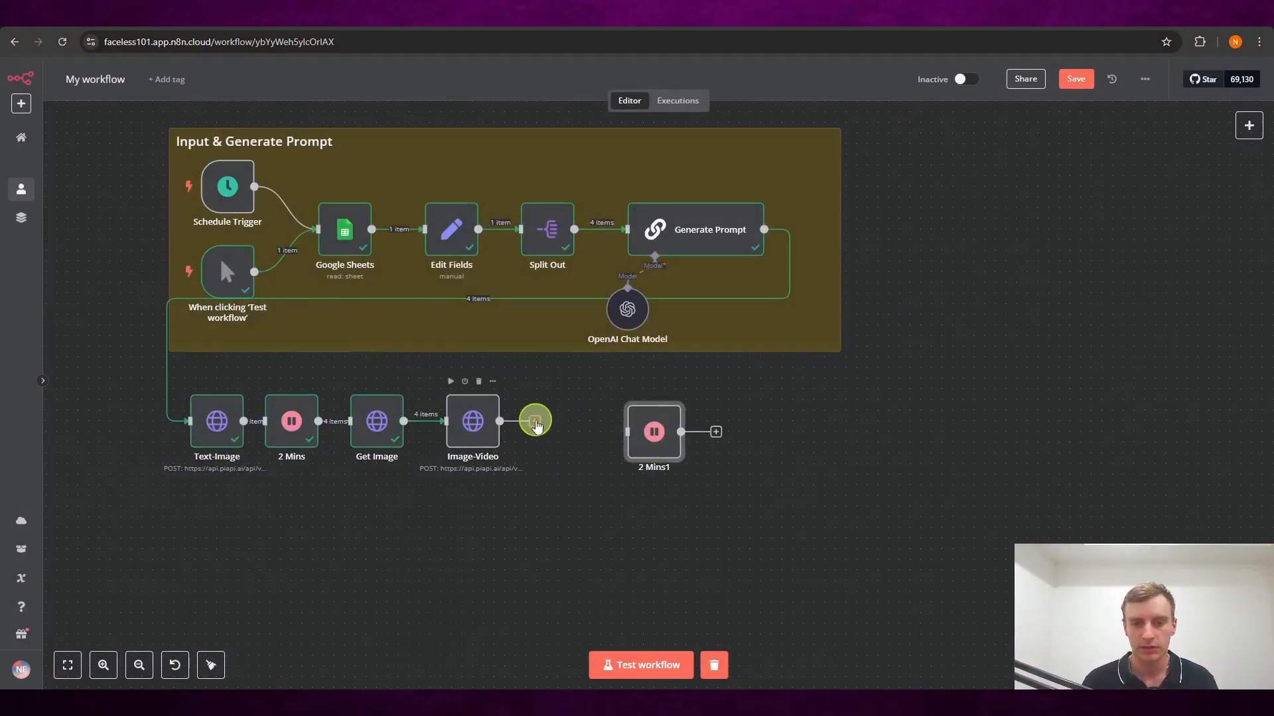
{"action": "mouse_move", "coordinate": [499, 422]}
{"action": "left_mouse_down"}
{"action": "mouse_move", "coordinate": [627, 441]}
{"action": "mouse_move", "coordinate": [580, 431]}
{"action": "left_mouse_up"}
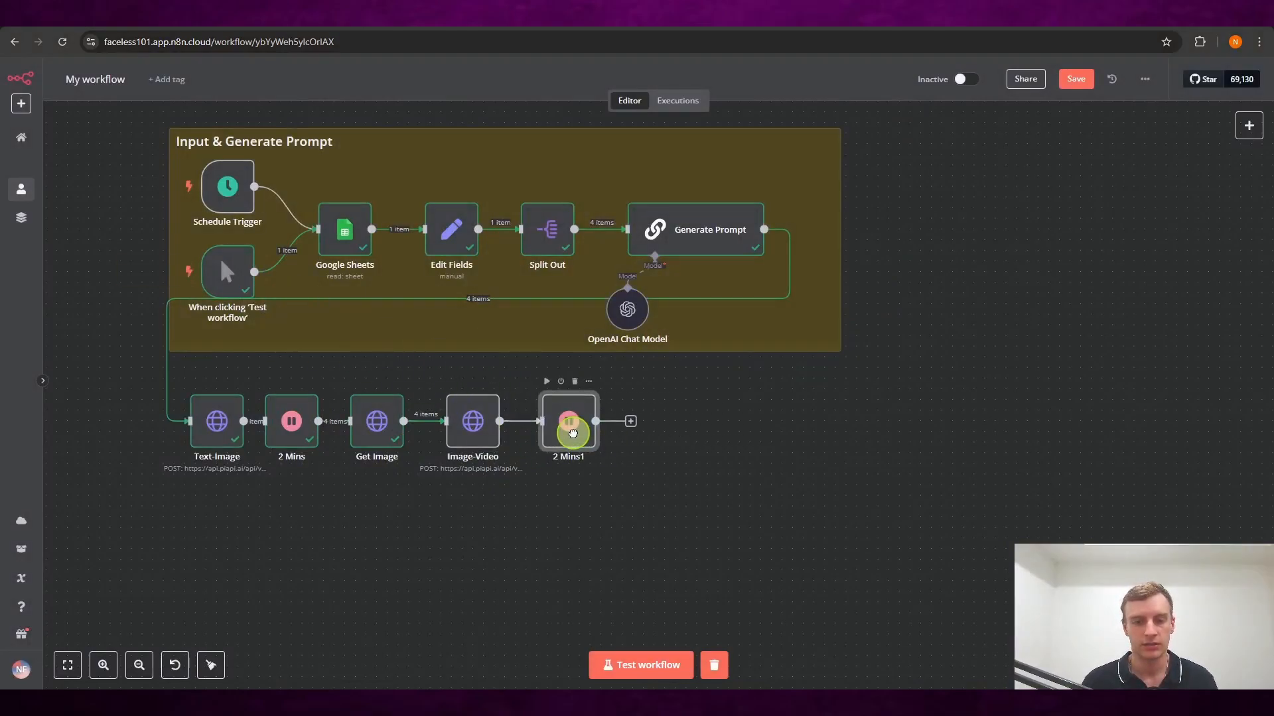
- Rename the copied wait node "10 Mins" and return to the canvas
{"action": "double_click", "coordinate": [579, 441]}
{"action": "left_click", "coordinate": [486, 99]}
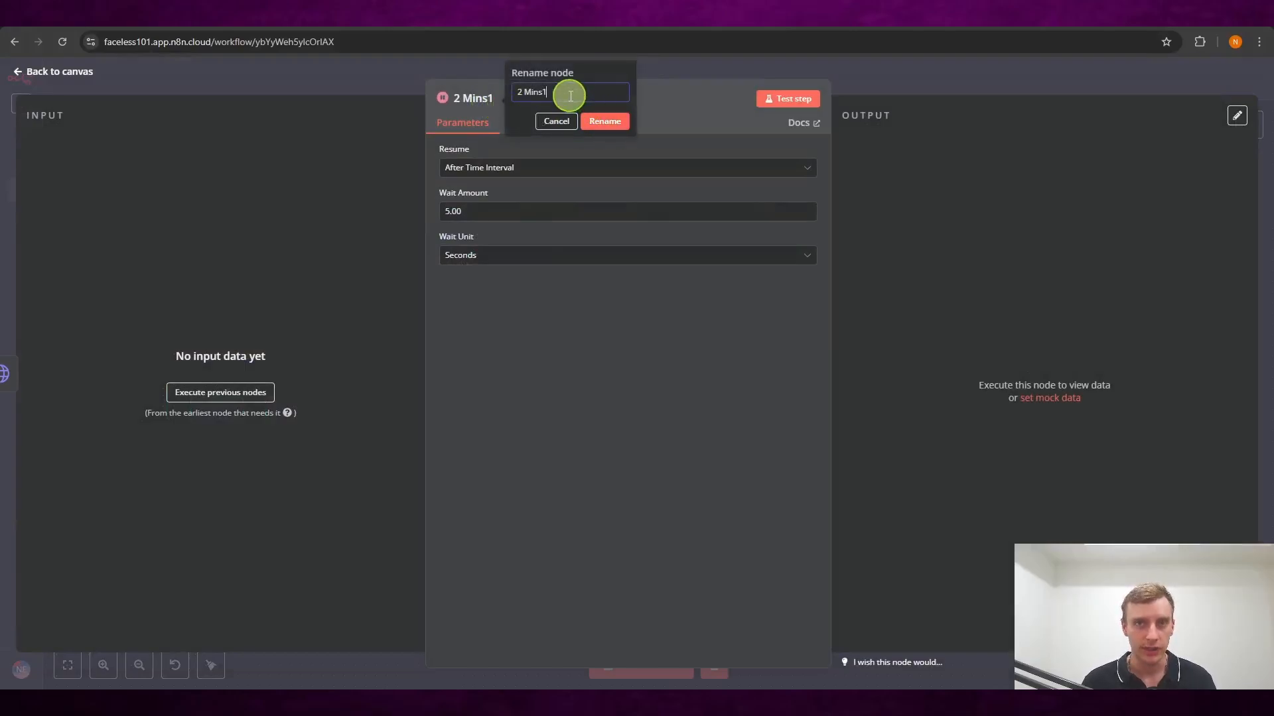
{"action": "left_click_drag", "start_coordinate": [571, 96], "coordinate": [505, 88]}
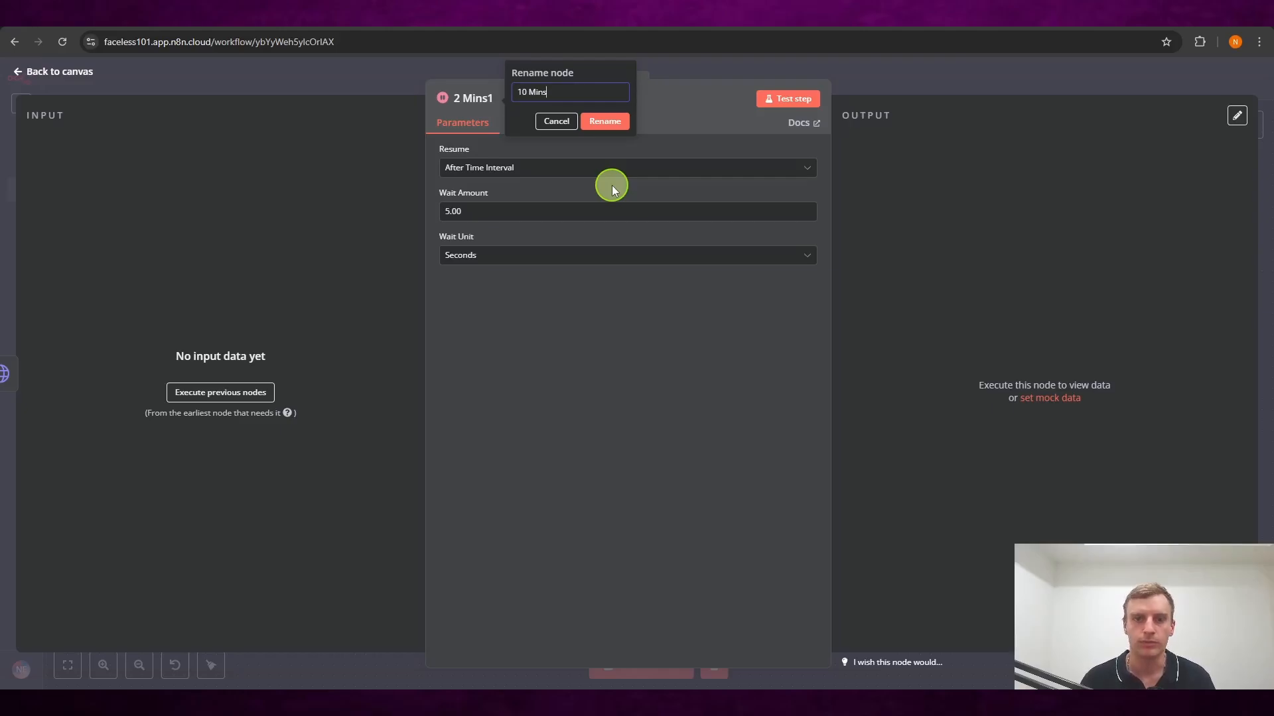
{"action": "left_click", "coordinate": [604, 121]}
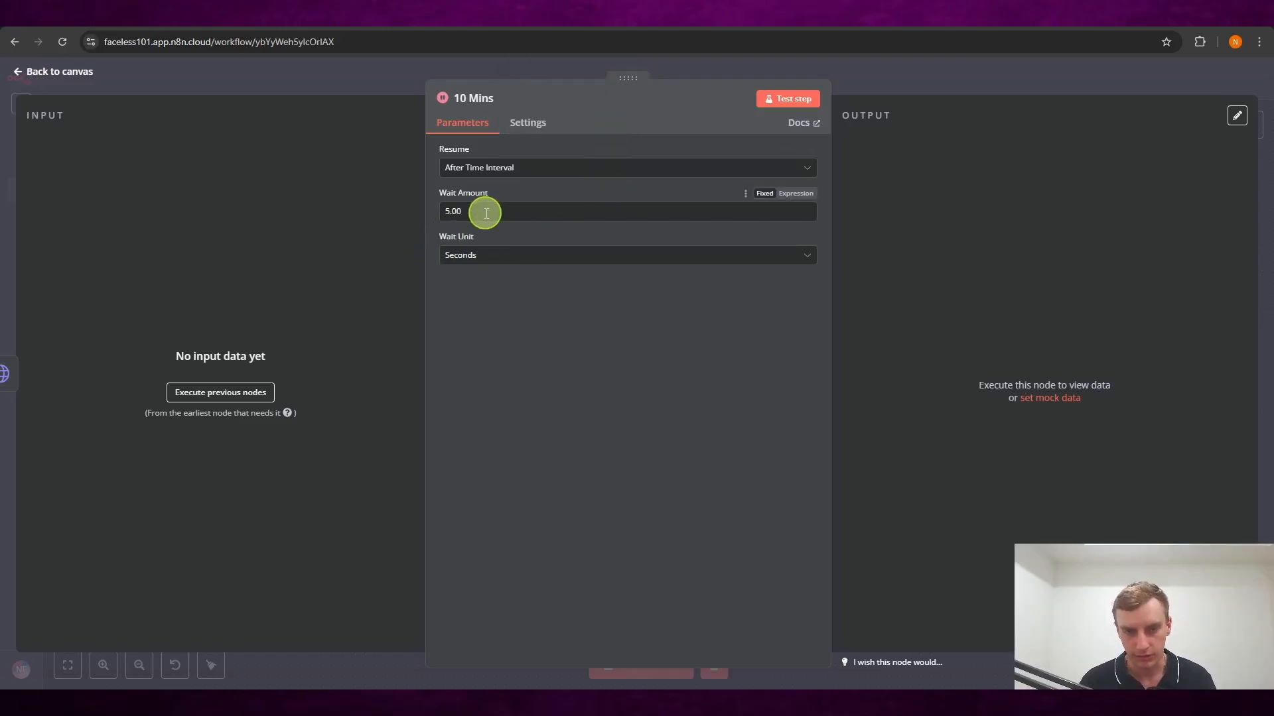
{"action": "left_click", "coordinate": [919, 78]}
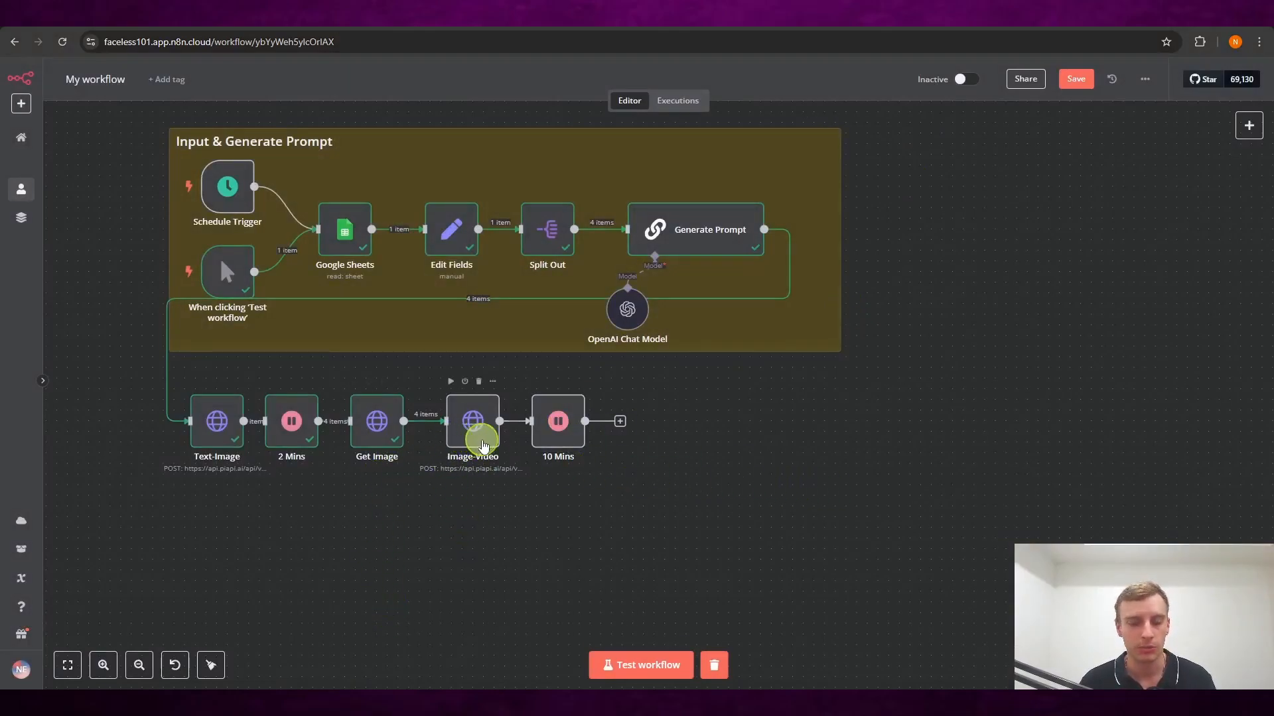
- Copy the Get Image node and place the copy after 10 Mins, connected to it
{"action": "left_click", "coordinate": [375, 427]}
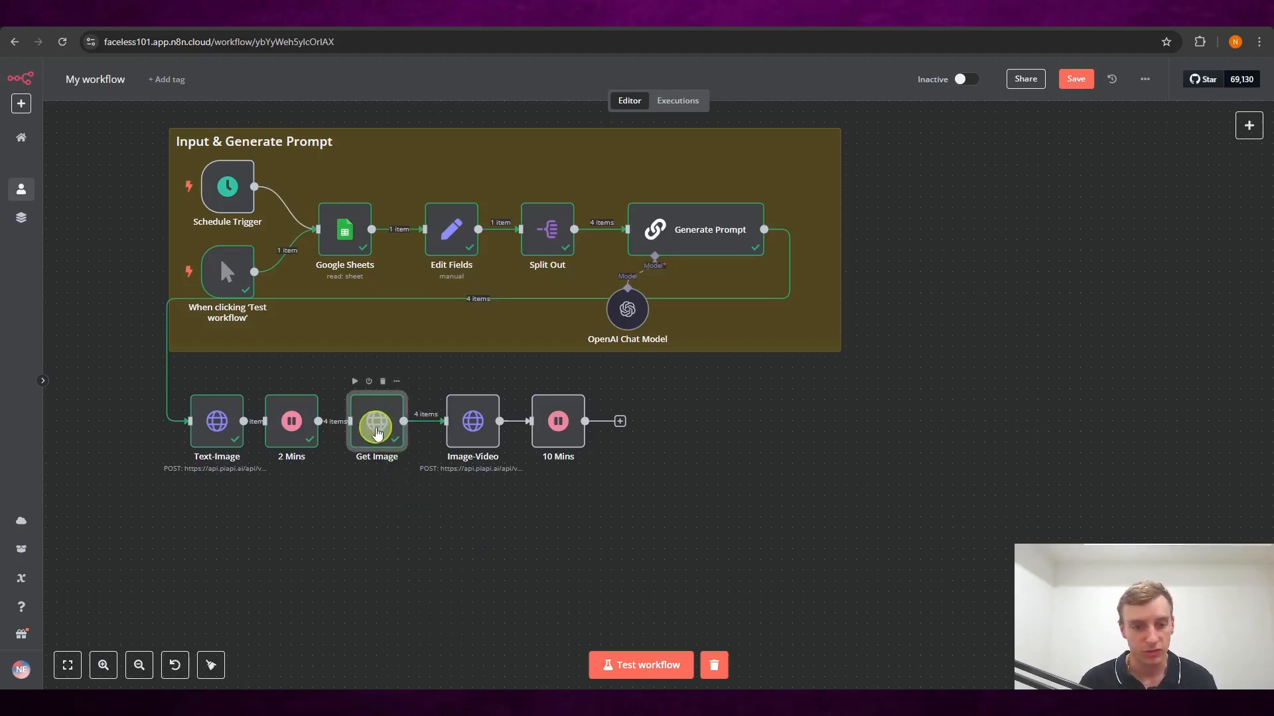
{"action": "key", "text": "ctrl+c"}
{"action": "left_click", "coordinate": [703, 430]}
{"action": "key", "text": "ctrl+v"}
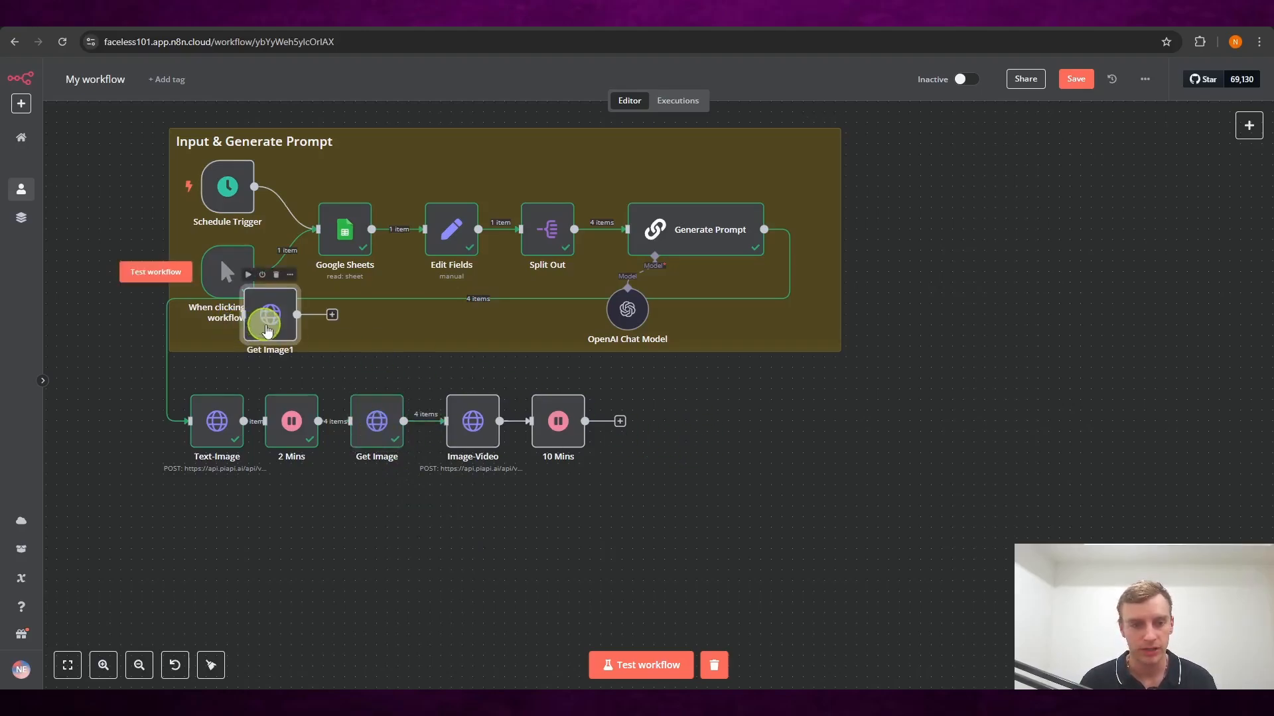
{"action": "left_click_drag", "start_coordinate": [268, 313], "coordinate": [648, 424]}
- Execute the nodes before the copied Get Image node and check its task_id URL against the Kling task data
{"action": "left_click", "coordinate": [649, 433]}
{"action": "double_click", "coordinate": [649, 432]}
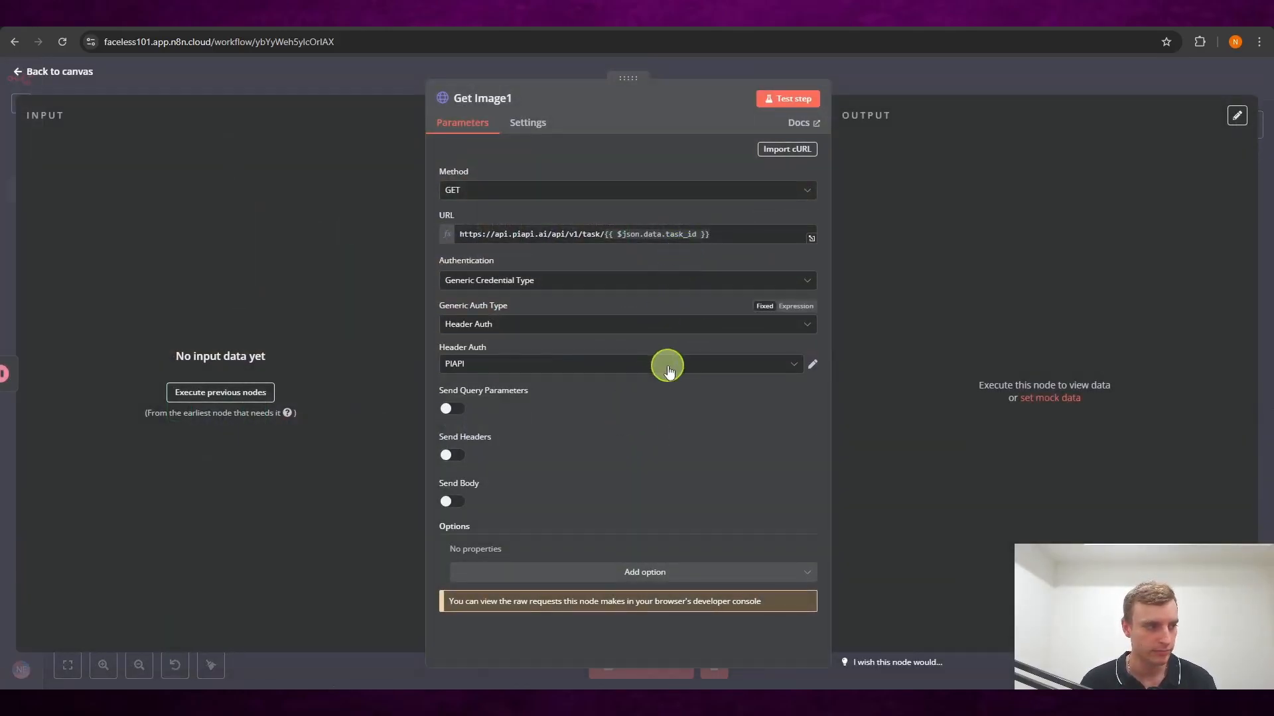
{"action": "left_click", "coordinate": [229, 398]}
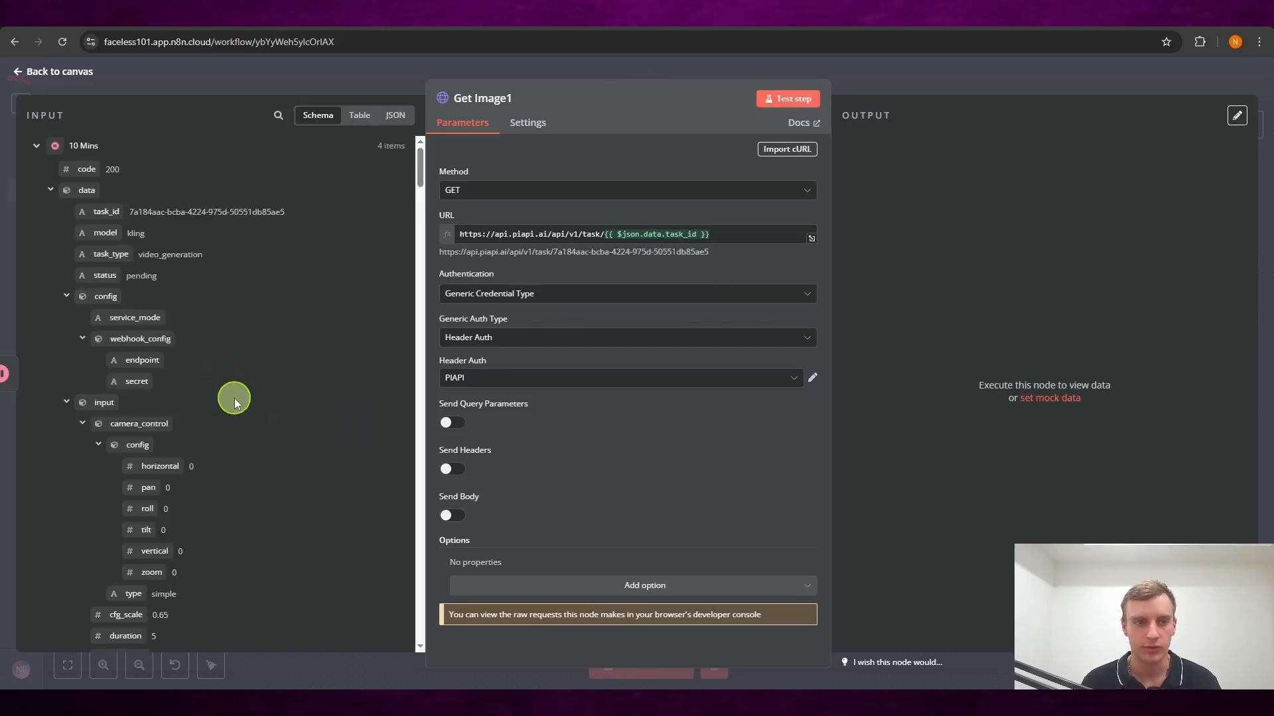
{"action": "left_click", "coordinate": [919, 69]}
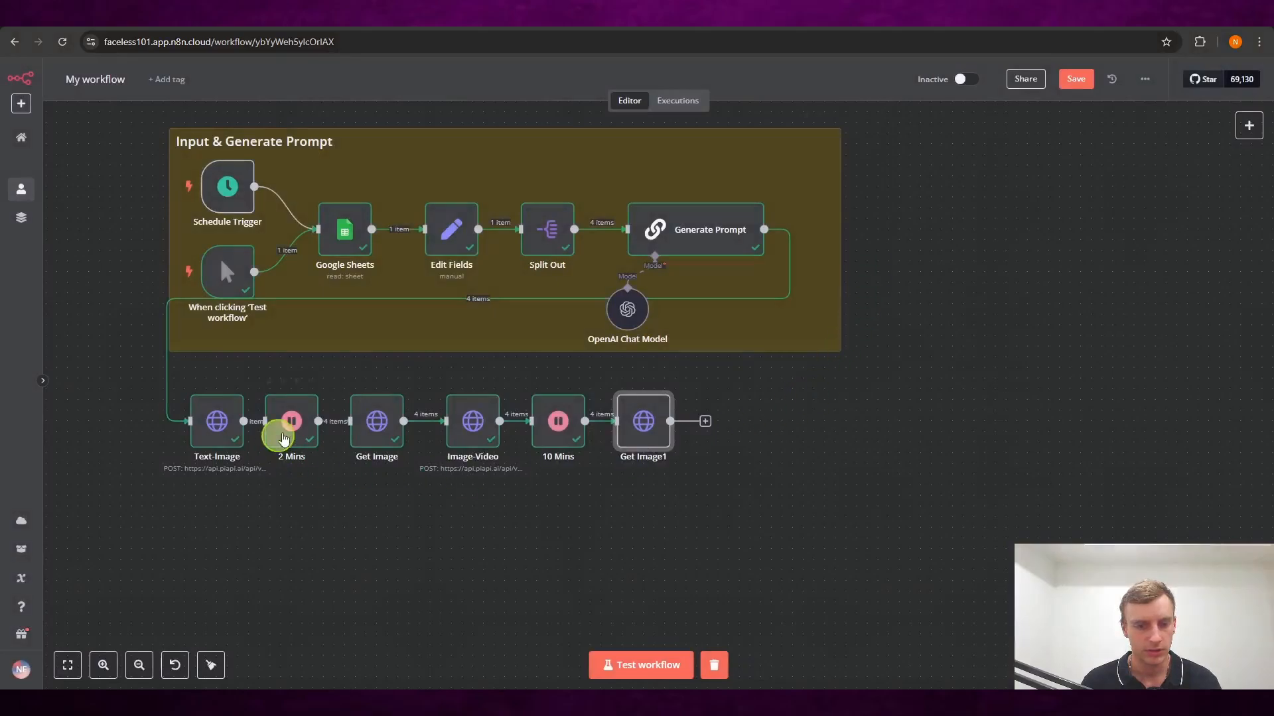
- Add blue sticky notes titled "Image Generator" and "Video Generator" behind the image nodes and the video nodes
{"action": "right_click", "coordinate": [328, 521]}
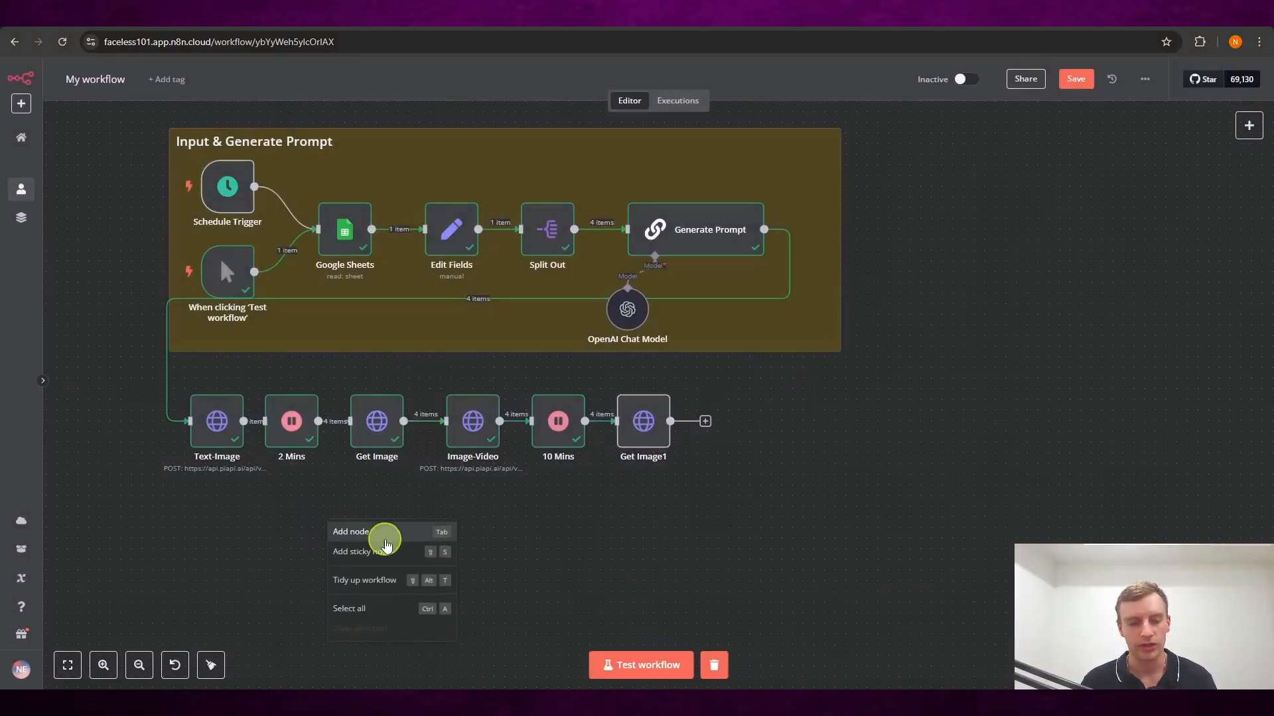
{"action": "left_click", "coordinate": [380, 551]}
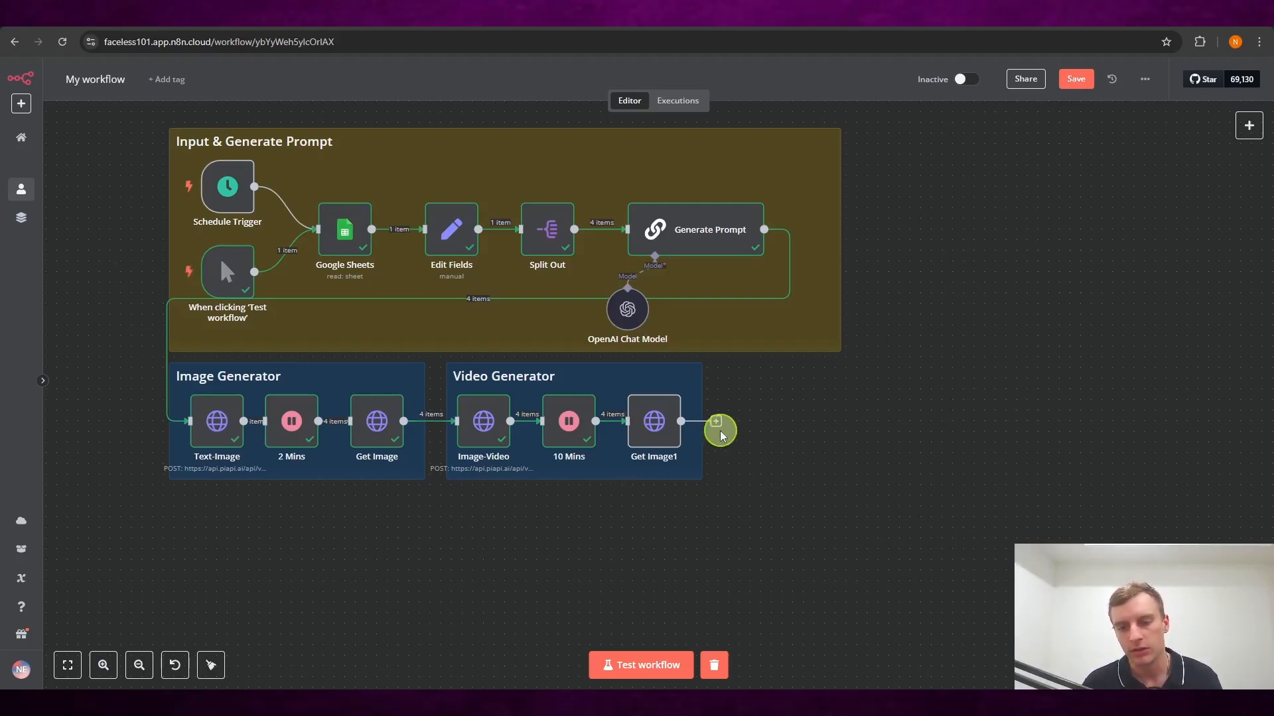
- Add a Limit node after the copied Get Image node, with Max Items at 1 and First Items kept
{"action": "left_click_drag", "start_coordinate": [715, 423], "coordinate": [756, 428]}
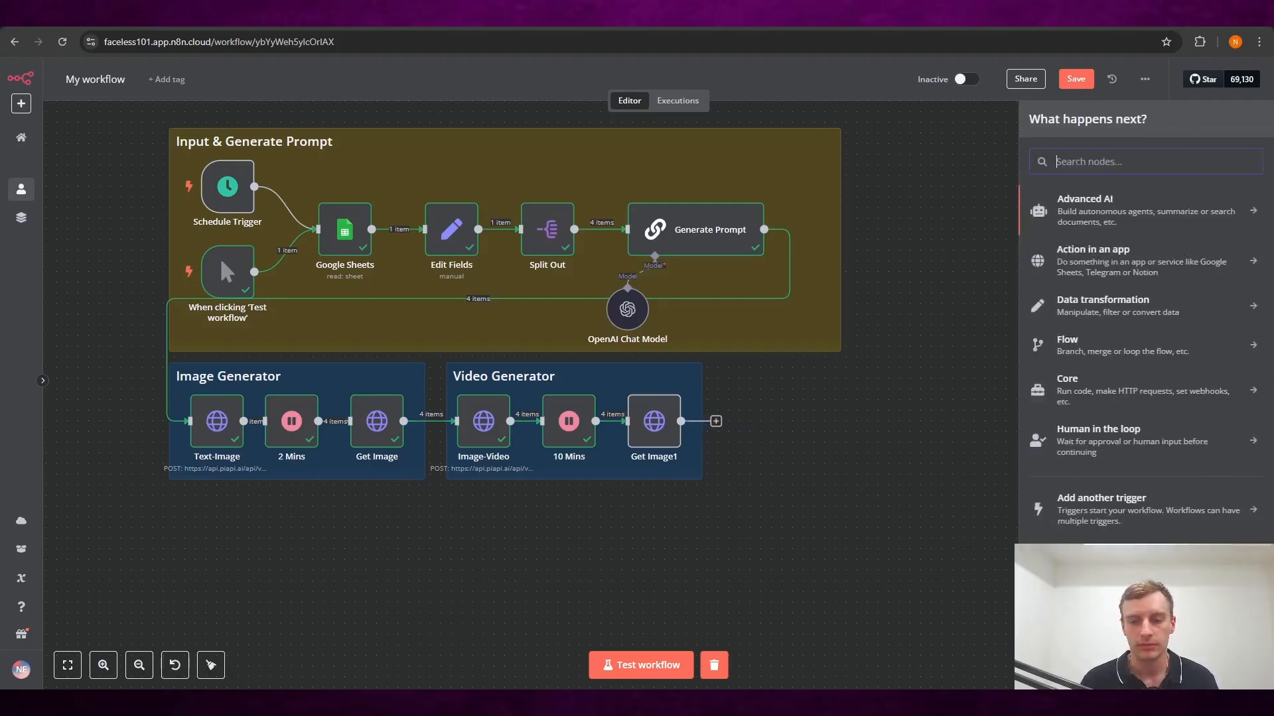
{"action": "type", "text": "limi"}
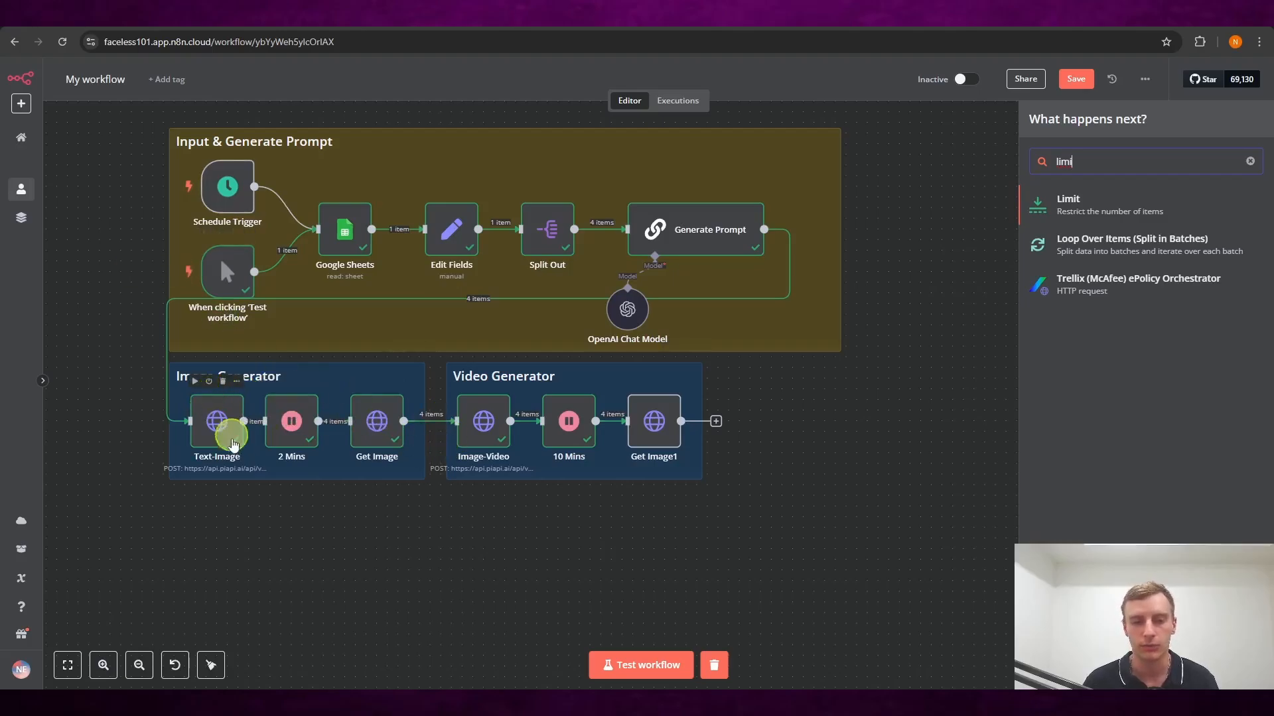
{"action": "left_click", "coordinate": [1068, 203]}
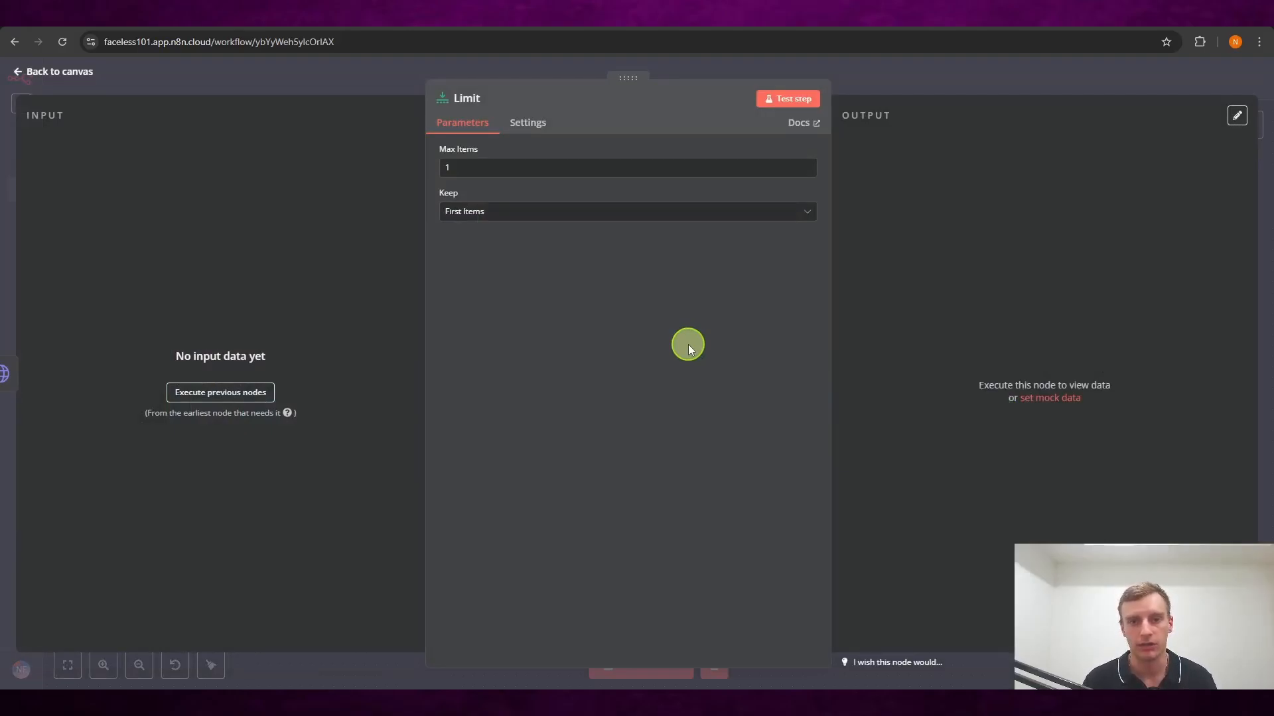
{"action": "left_click", "coordinate": [924, 77]}
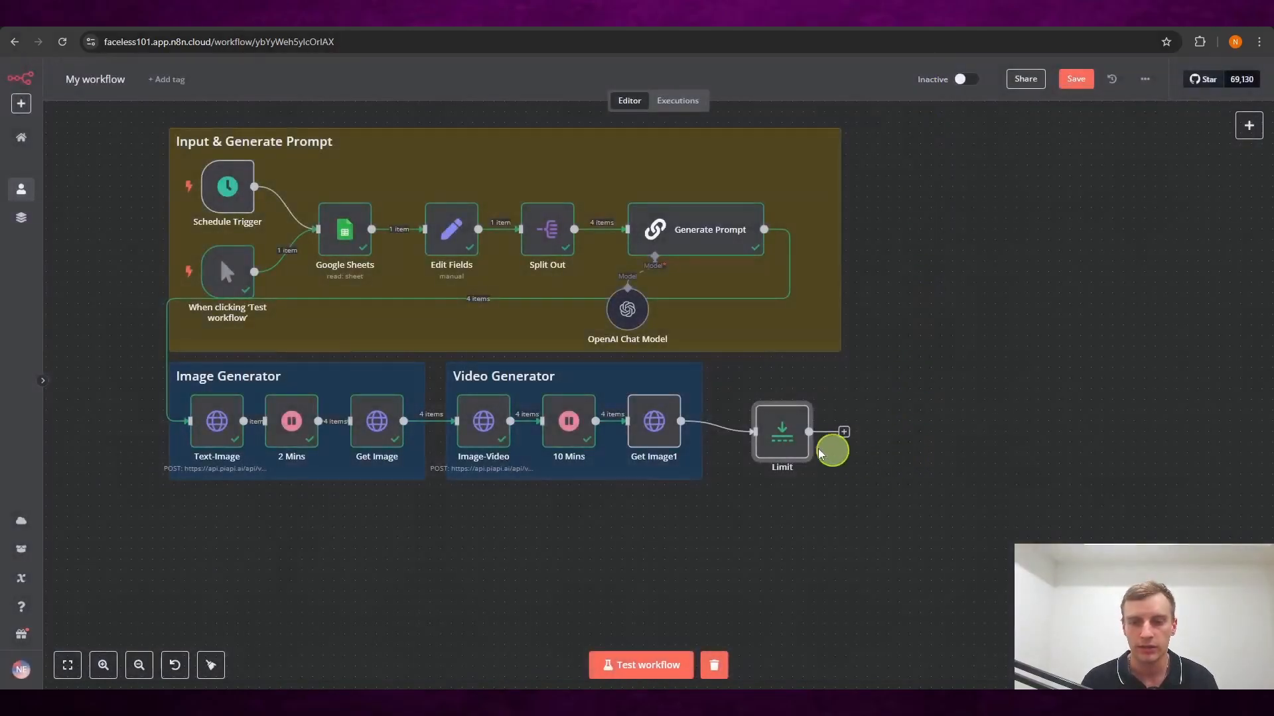
- Add a Google Sheets node with the "Update row in sheet" action after Limit
{"action": "scroll", "coordinate": [747, 492], "scroll_direction": "right", "scroll_amount": 3}
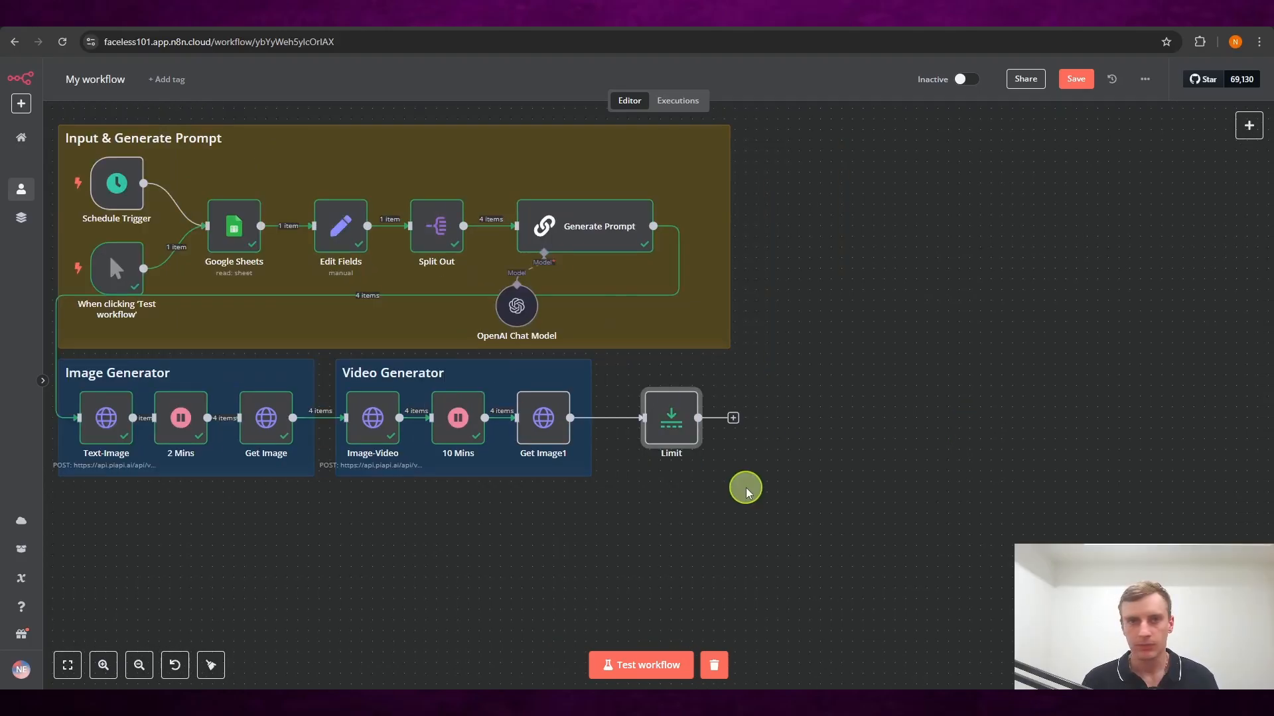
{"action": "left_click", "coordinate": [733, 418]}
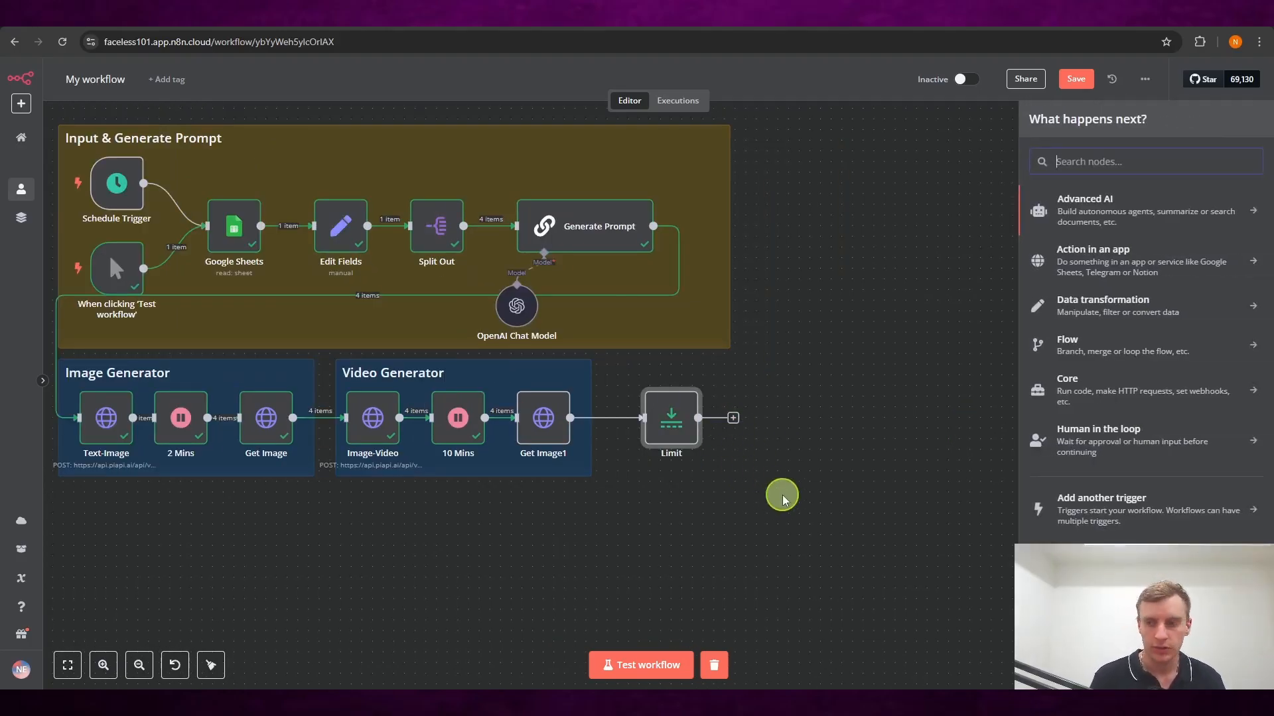
{"action": "type", "text": "goog"}
{"action": "left_click", "coordinate": [1121, 400]}
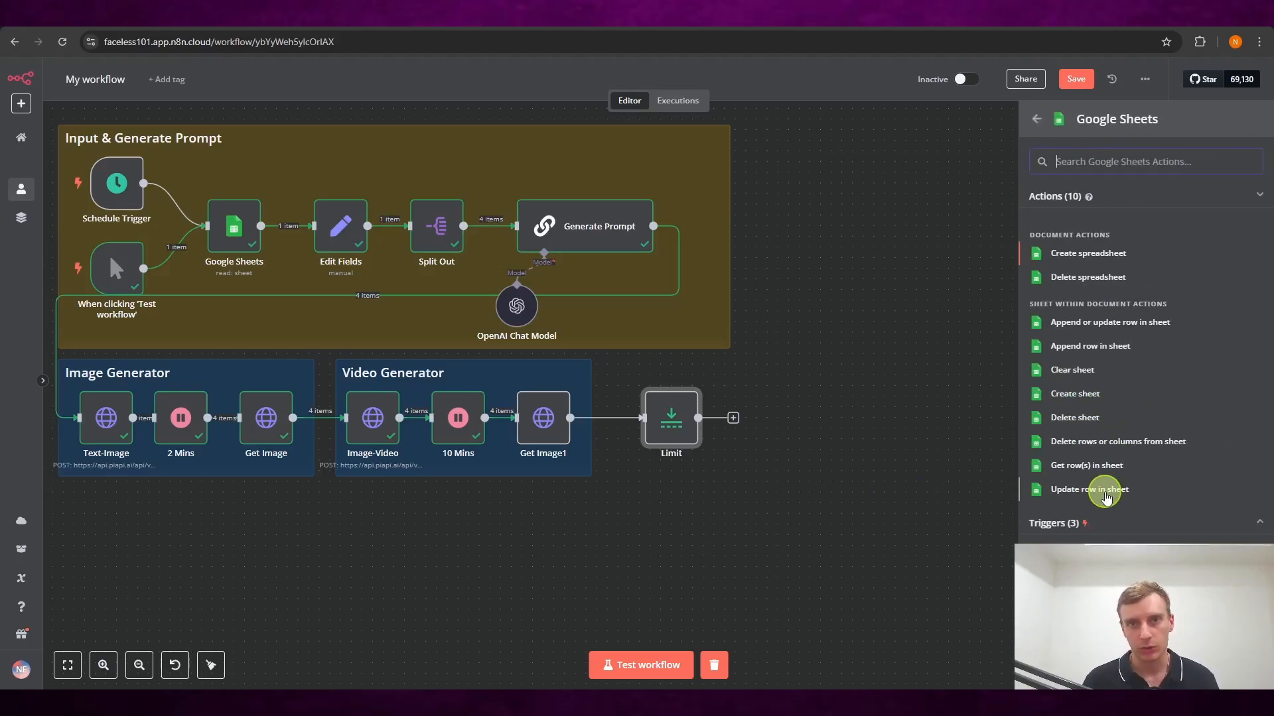
{"action": "left_click", "coordinate": [1105, 495]}
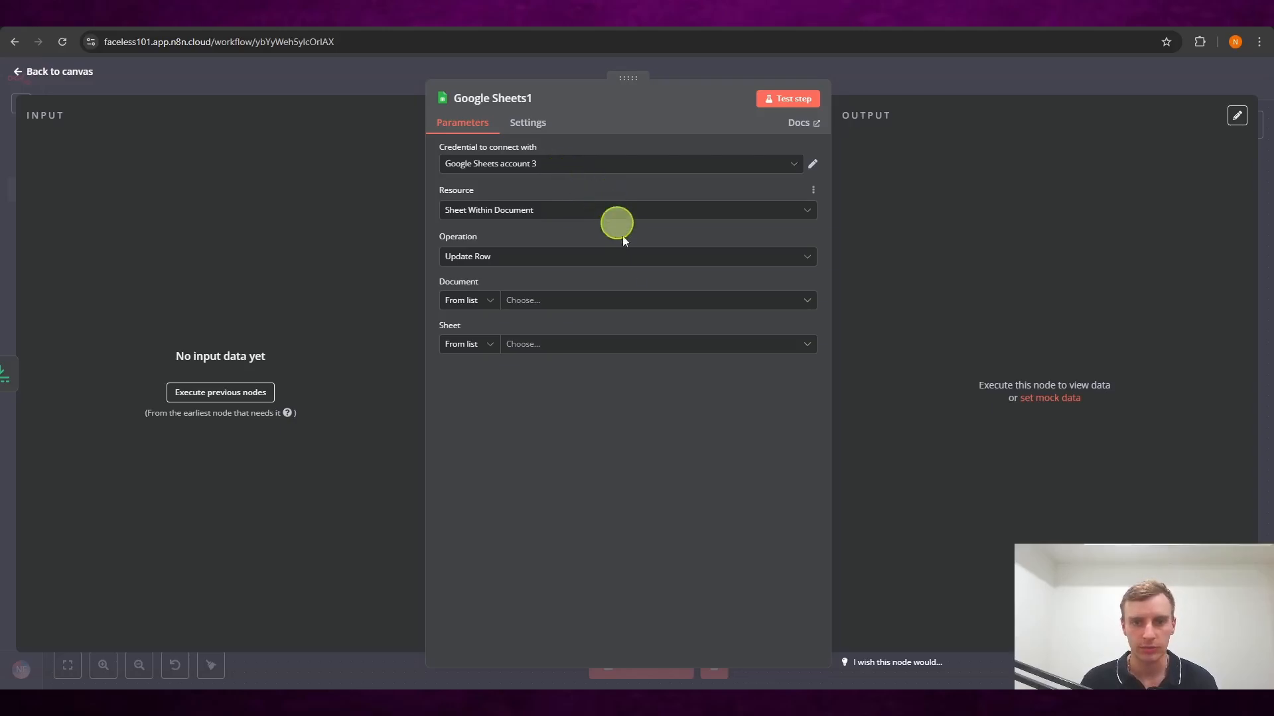
- Set the new Google Sheets node's document to "n8n automation test" and its sheet to Sheet1
{"action": "left_click", "coordinate": [658, 302]}
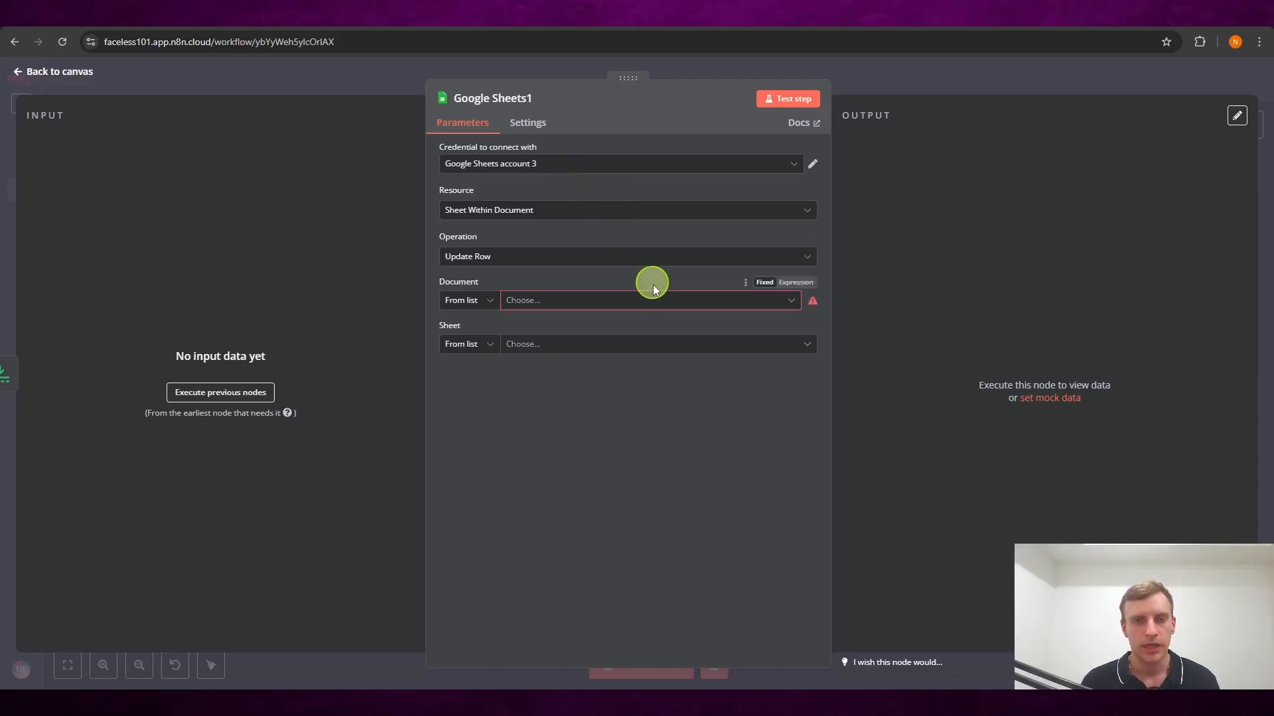
{"action": "left_click", "coordinate": [583, 351]}
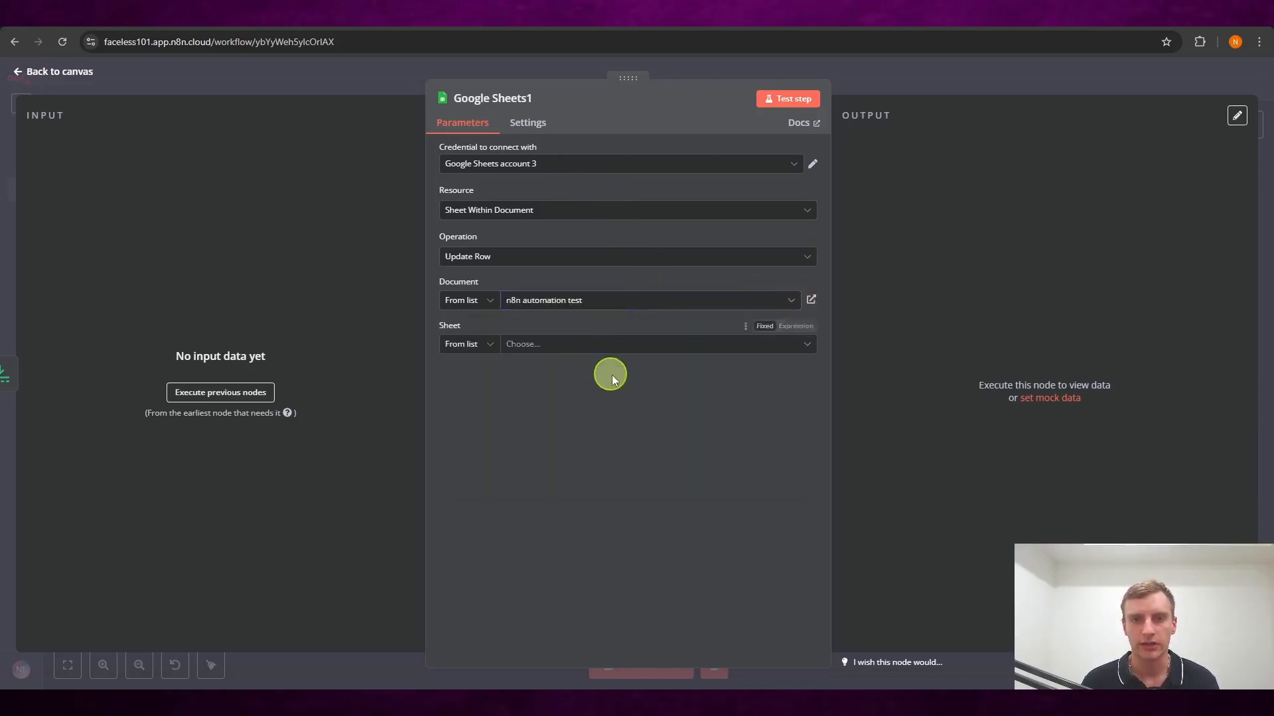
{"action": "left_click", "coordinate": [634, 345]}
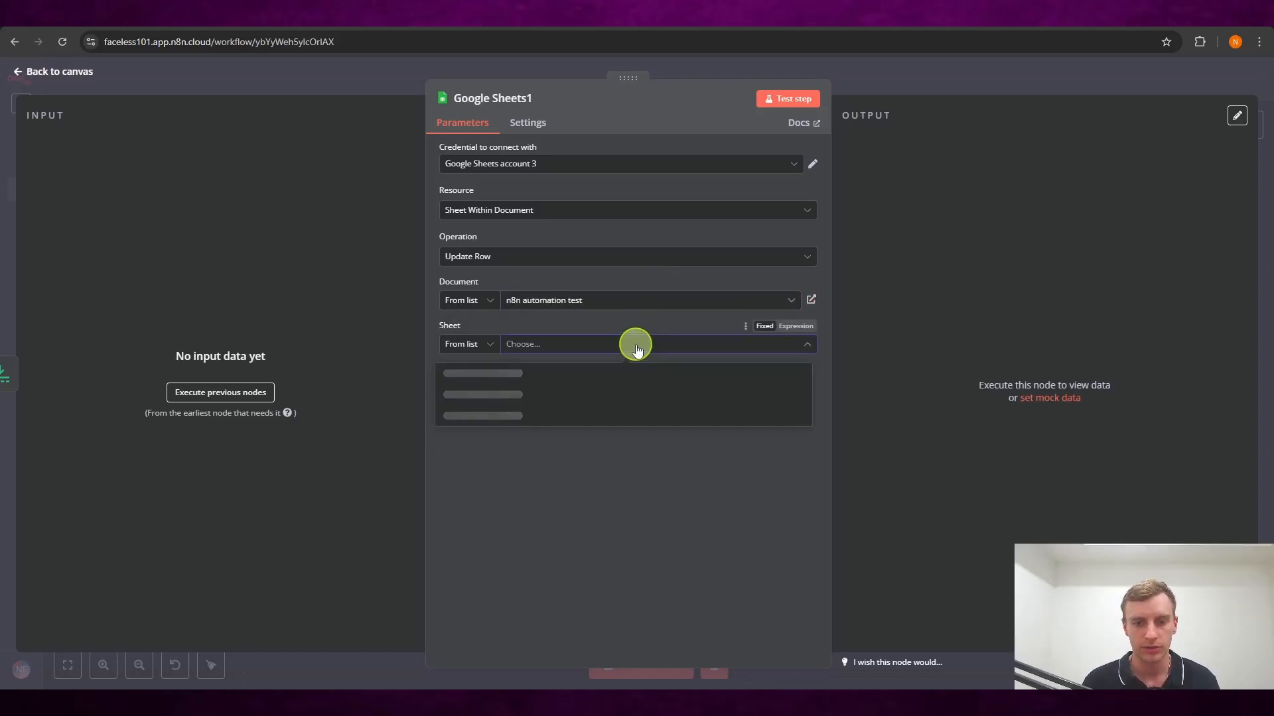
{"action": "left_click", "coordinate": [623, 370]}
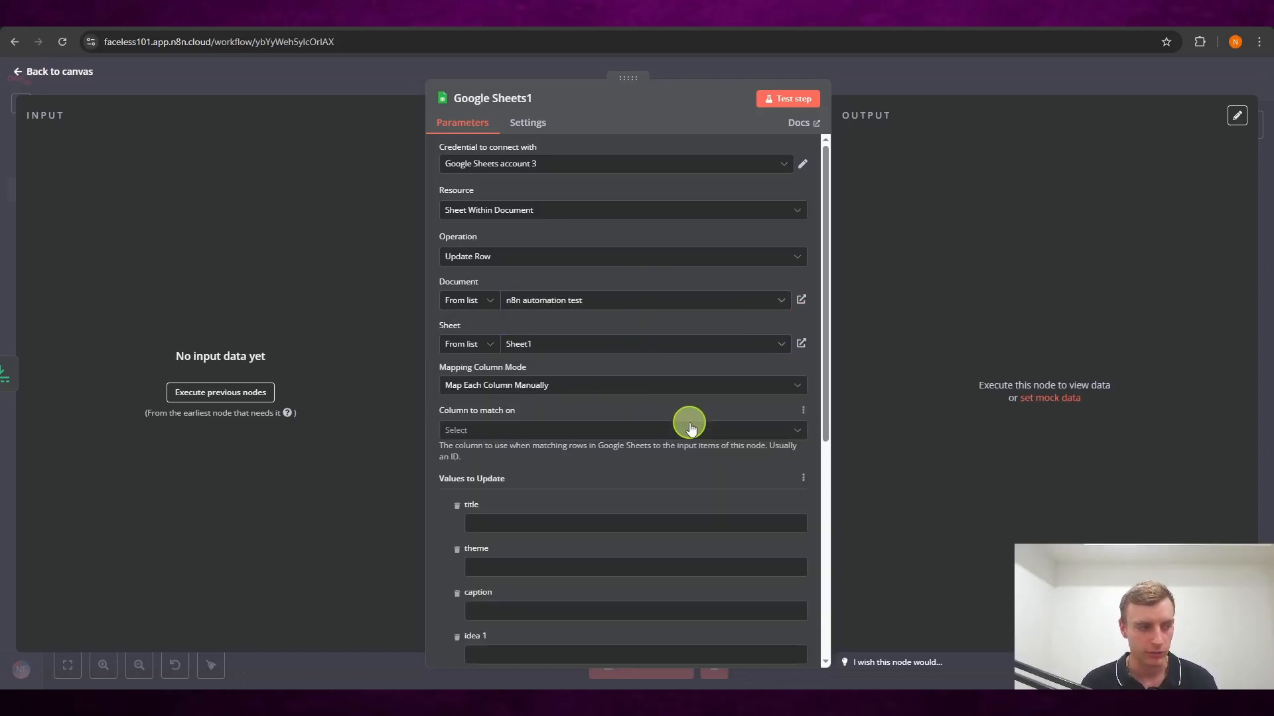
- Execute the previous nodes to load input data, and set the column to match on to row_number
{"action": "scroll", "coordinate": [690, 428], "scroll_direction": "down", "scroll_amount": 1}
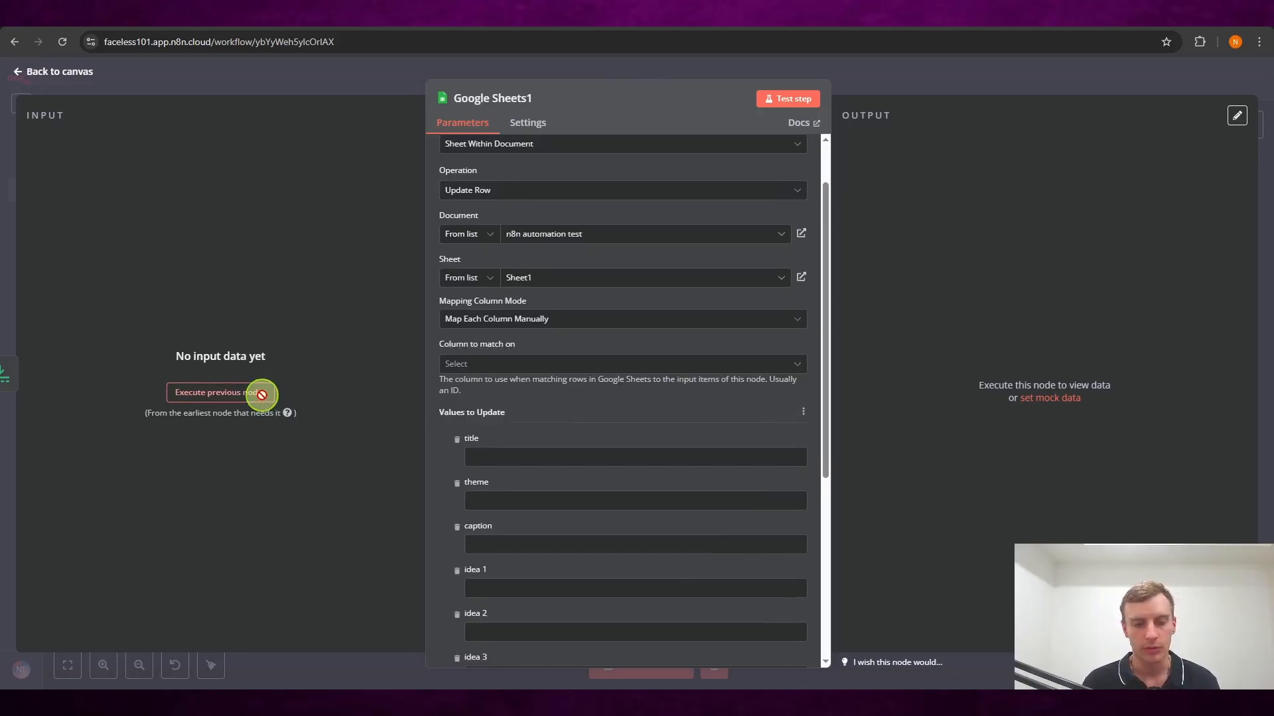
{"action": "left_click", "coordinate": [262, 395]}
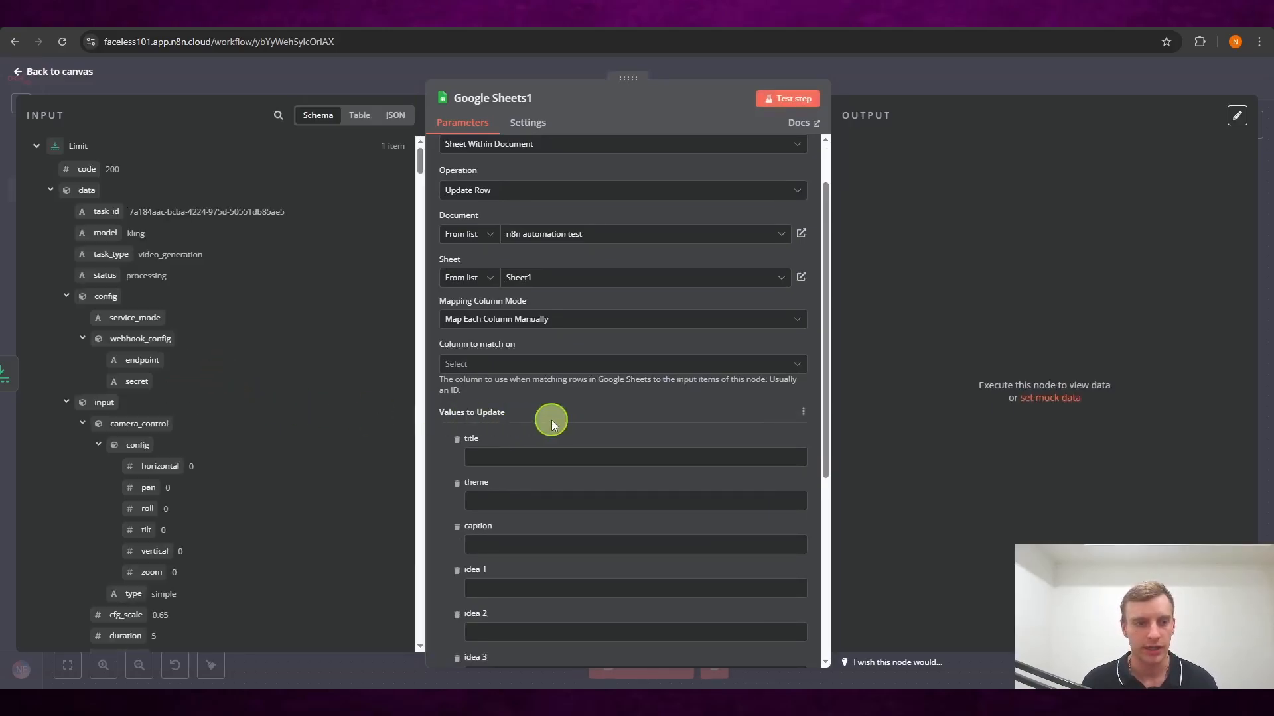
{"action": "scroll", "coordinate": [621, 411], "scroll_direction": "down", "scroll_amount": 1}
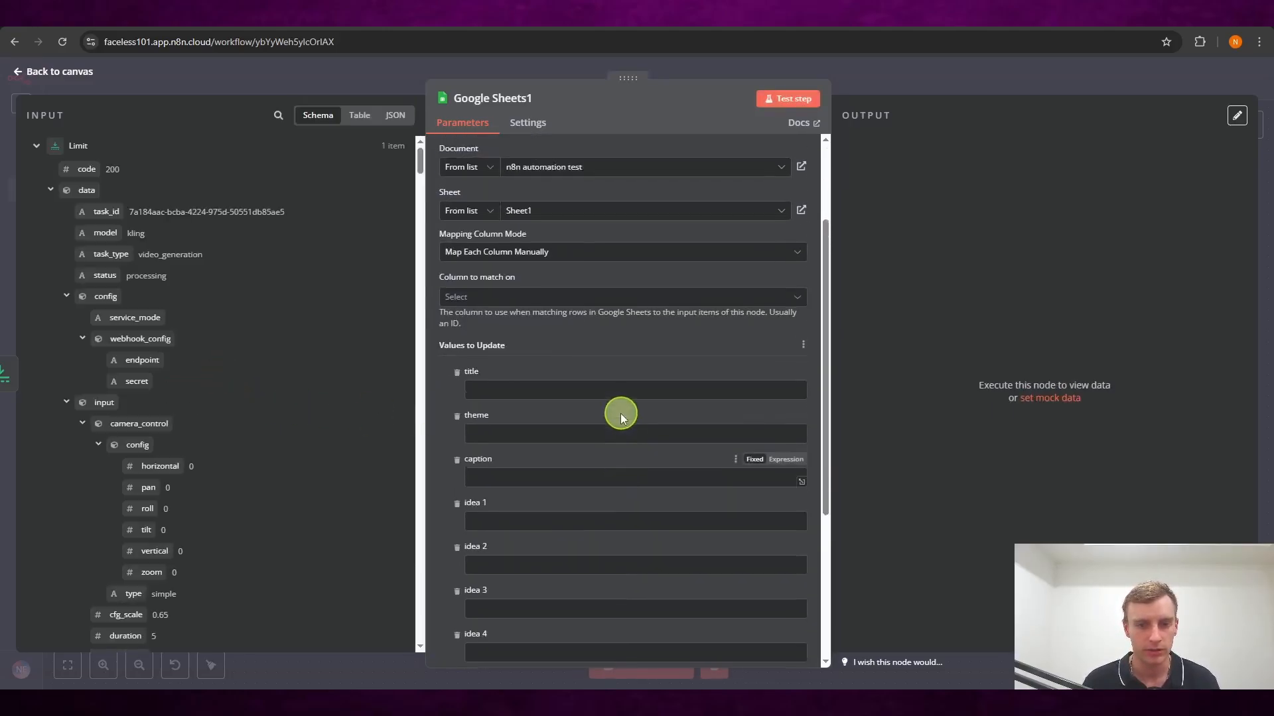
{"action": "left_click", "coordinate": [631, 298]}
{"action": "scroll", "coordinate": [606, 404], "scroll_direction": "down", "scroll_amount": 2}
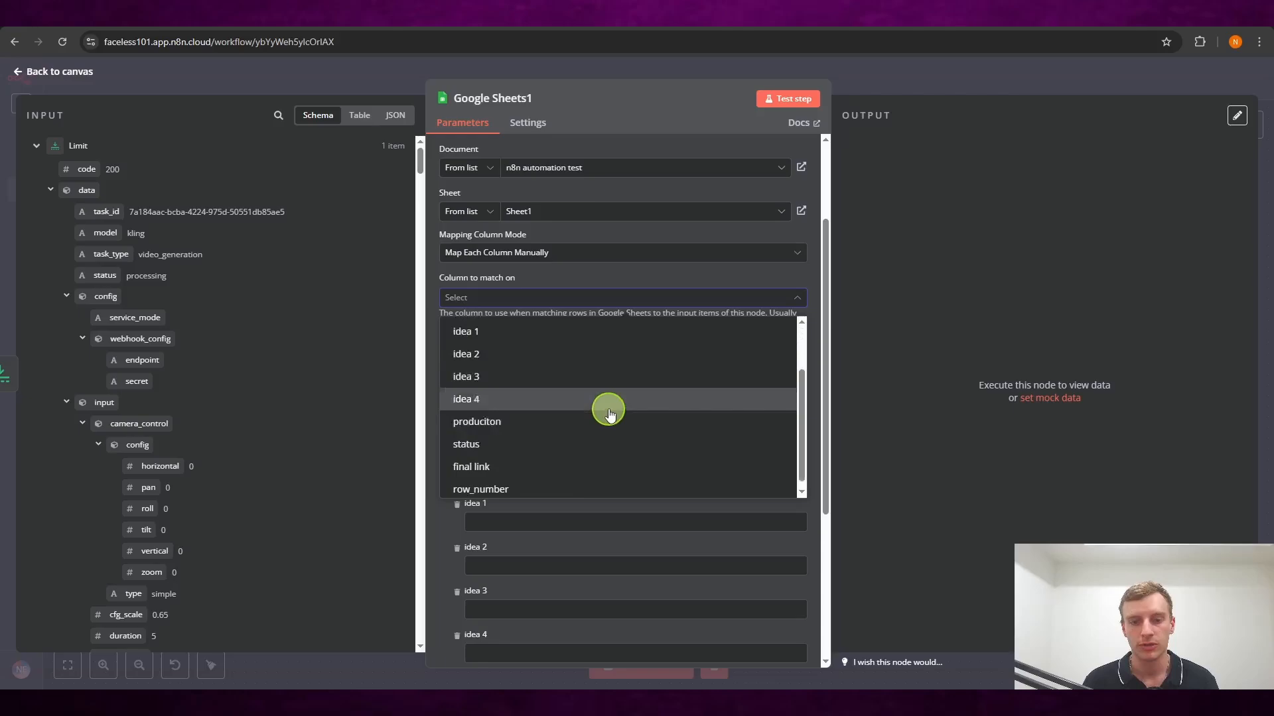
{"action": "left_click", "coordinate": [547, 489]}
- Set the produciton value to update to "Done"
{"action": "scroll", "coordinate": [676, 372], "scroll_direction": "down", "scroll_amount": 2}
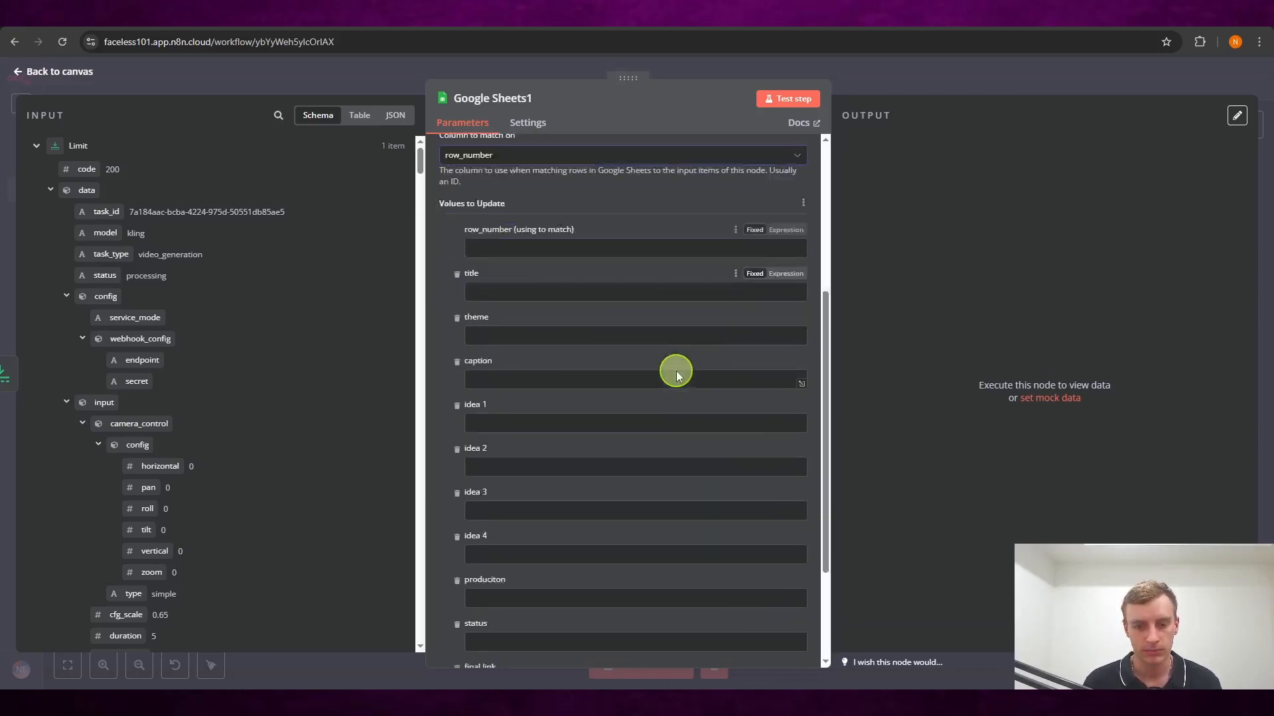
{"action": "scroll", "coordinate": [676, 371], "scroll_direction": "down", "scroll_amount": 2}
{"action": "scroll", "coordinate": [500, 316], "scroll_direction": "up", "scroll_amount": 3}
{"action": "scroll", "coordinate": [518, 341], "scroll_direction": "down", "scroll_amount": 2}
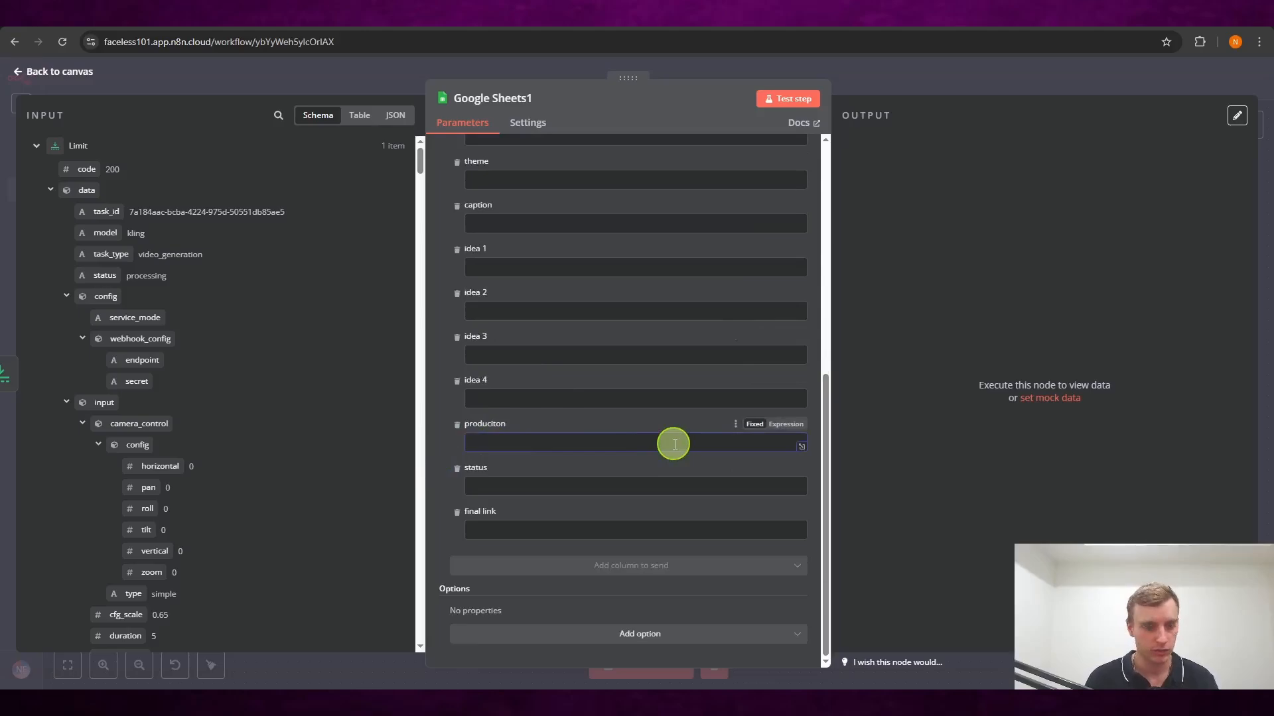
- Remove the title, theme and caption fields from the values to update
{"action": "scroll", "coordinate": [466, 232], "scroll_direction": "up", "scroll_amount": 1}
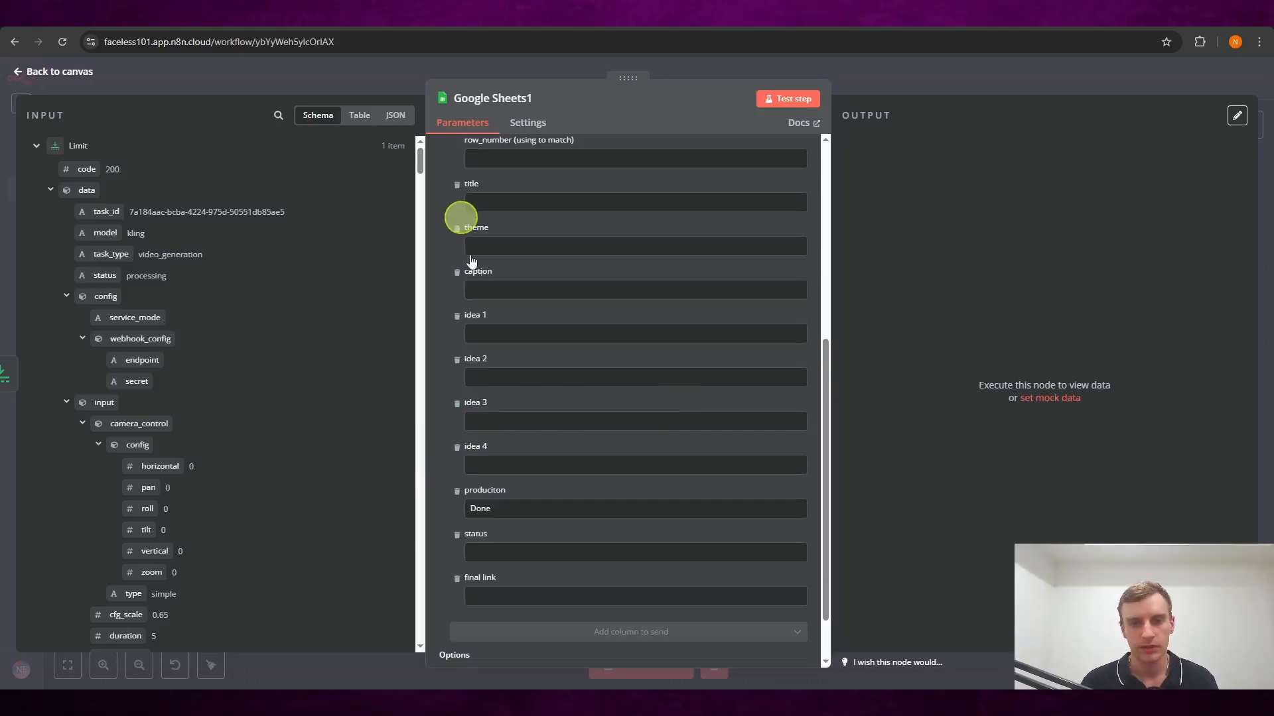
{"action": "left_click", "coordinate": [457, 188]}
{"action": "left_click", "coordinate": [456, 188]}
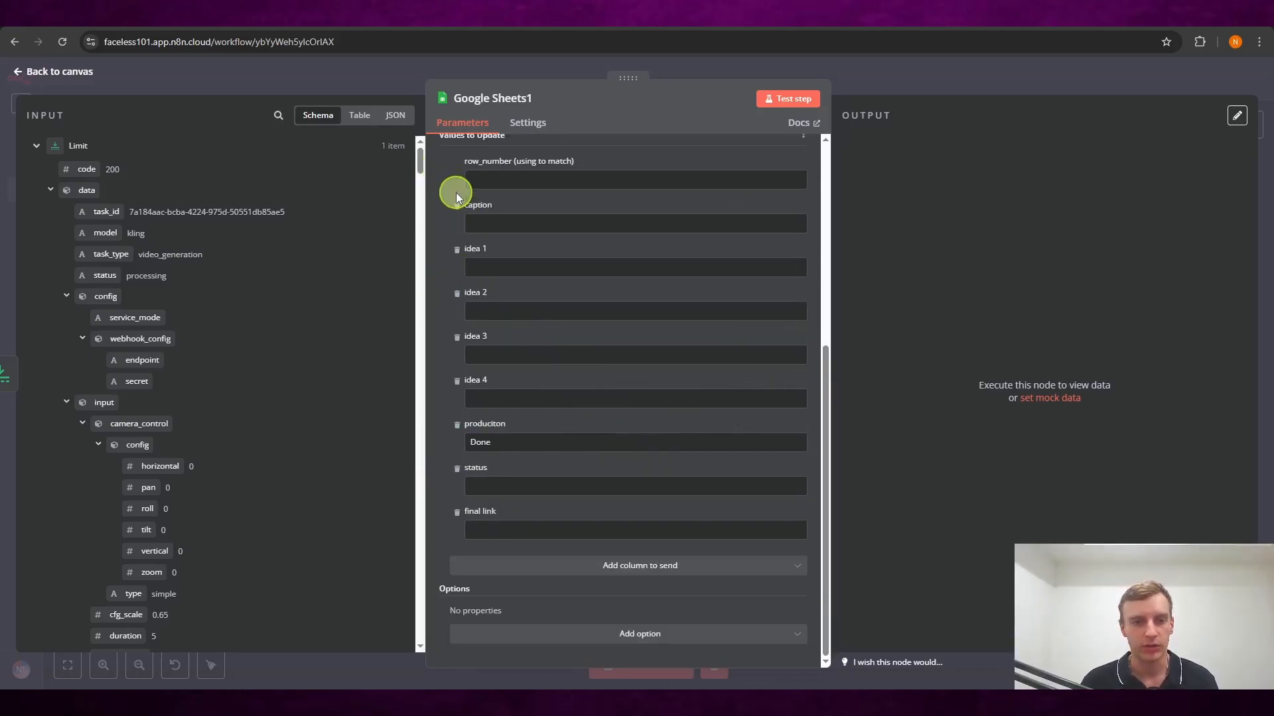
{"action": "left_click", "coordinate": [457, 206]}
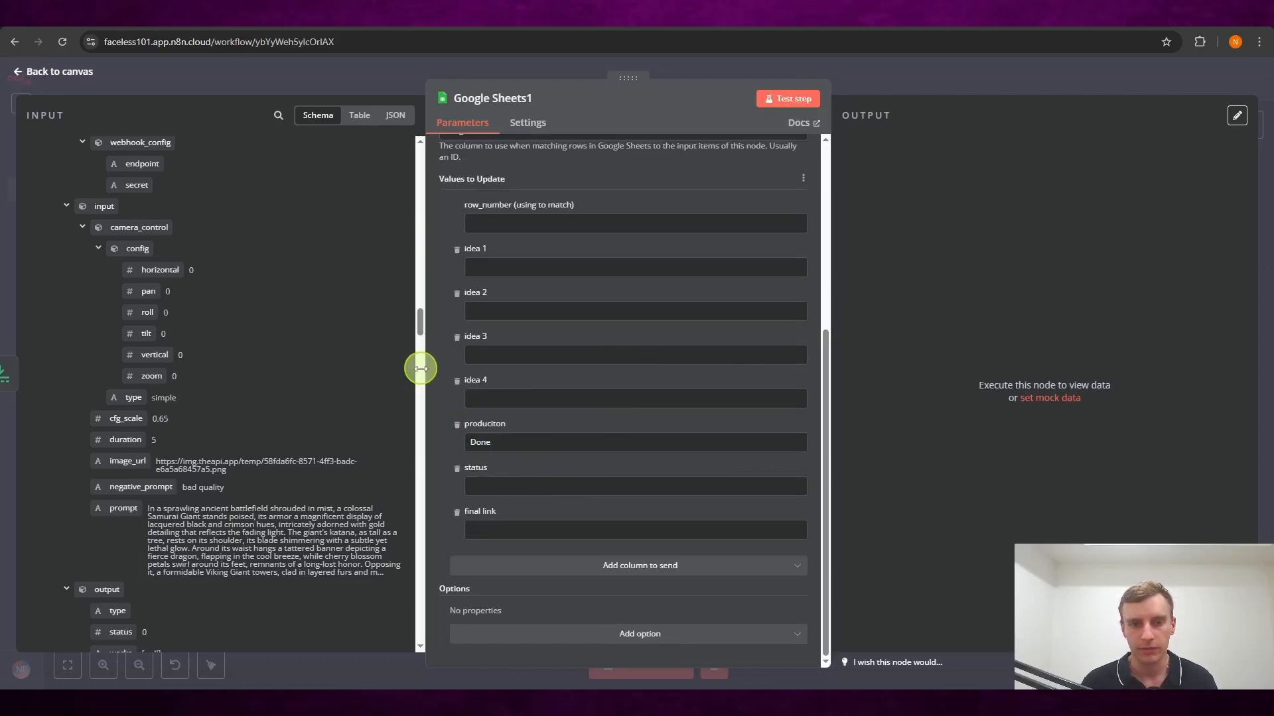
- Map row_number from the first Google Sheets node's data into the "row_number (using to match)" field
{"action": "scroll", "coordinate": [341, 298], "scroll_direction": "down", "scroll_amount": 6}
{"action": "scroll", "coordinate": [336, 291], "scroll_direction": "down", "scroll_amount": 10}
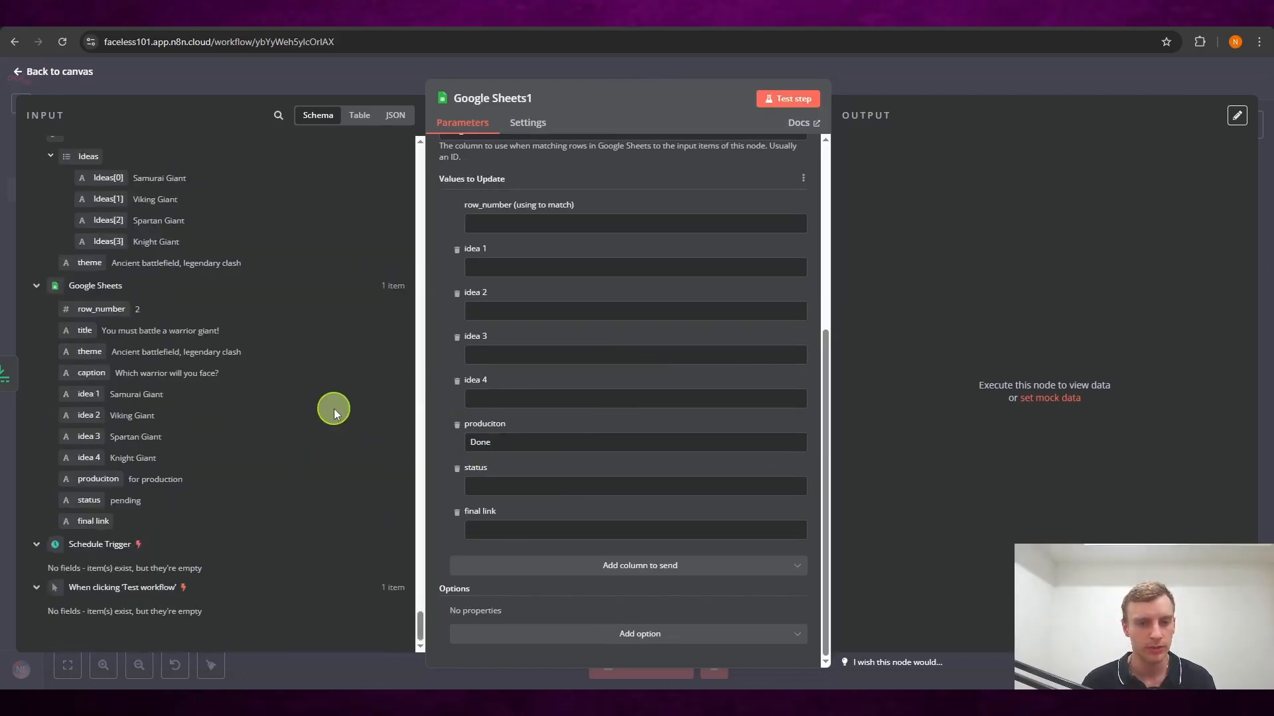
{"action": "scroll", "coordinate": [639, 370], "scroll_direction": "up", "scroll_amount": 2}
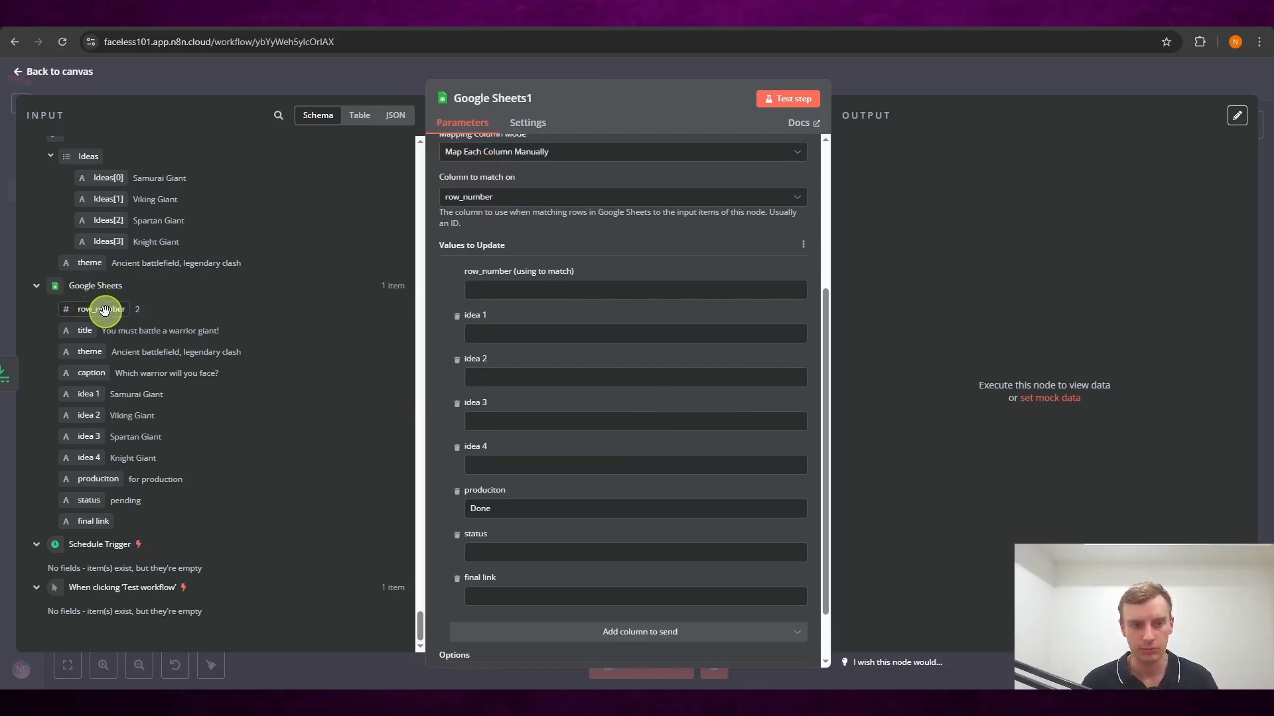
{"action": "left_click_drag", "start_coordinate": [104, 309], "coordinate": [624, 291]}
{"action": "left_click", "coordinate": [658, 361]}
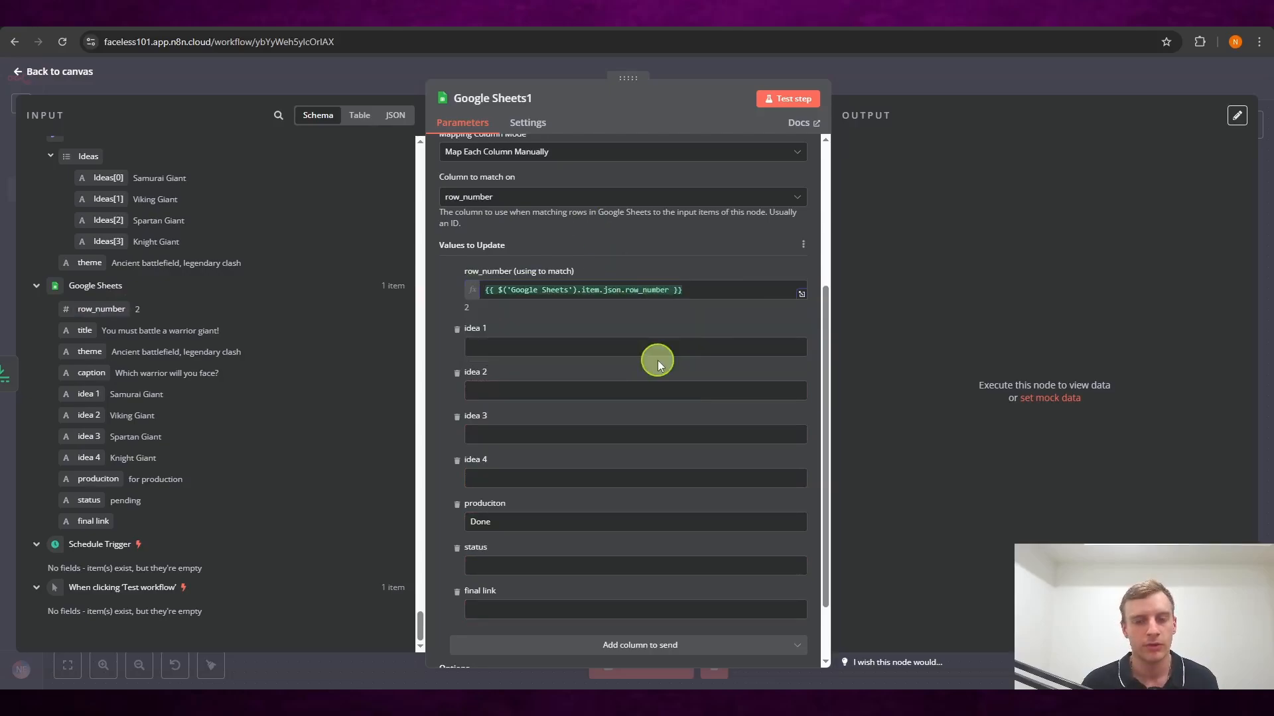
- Review the column mapping and the values to update in the Google Sheets1 node, including the produciton value
{"action": "scroll", "coordinate": [656, 359], "scroll_direction": "down", "scroll_amount": 1}
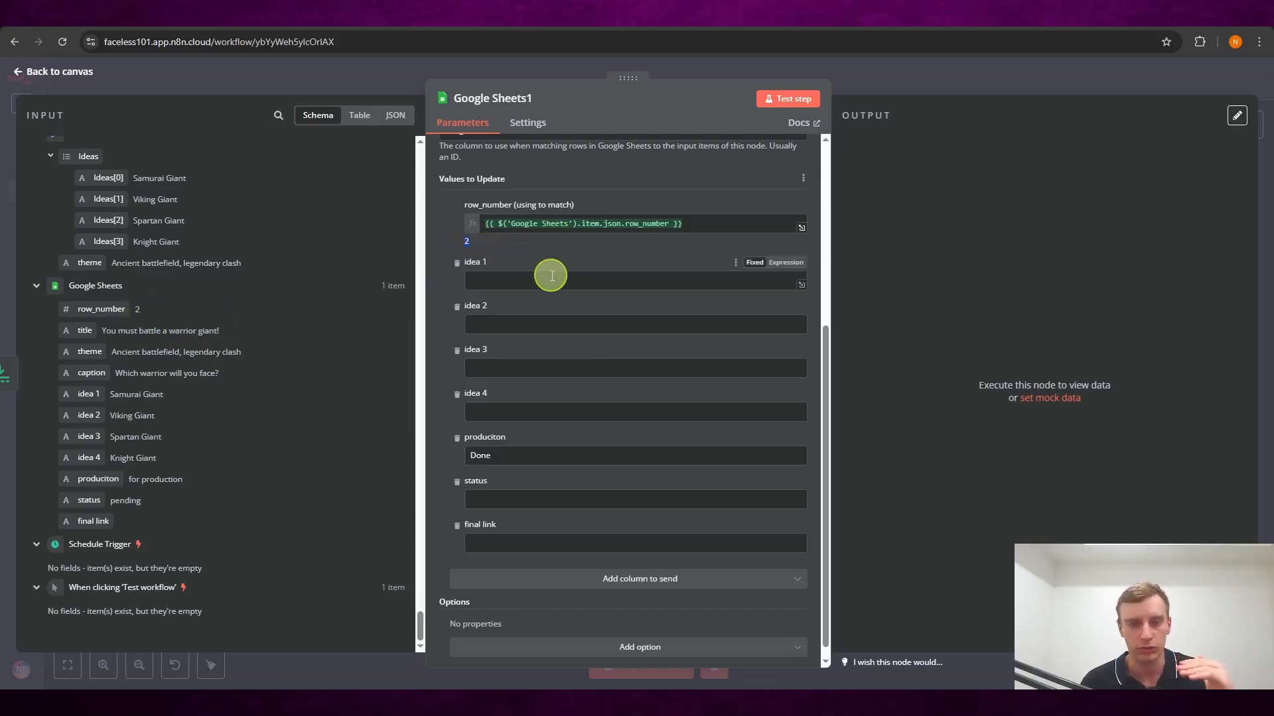
{"action": "scroll", "coordinate": [564, 272], "scroll_direction": "down", "scroll_amount": 1}
{"action": "scroll", "coordinate": [569, 265], "scroll_direction": "up", "scroll_amount": 2}
{"action": "scroll", "coordinate": [630, 276], "scroll_direction": "down", "scroll_amount": 2}
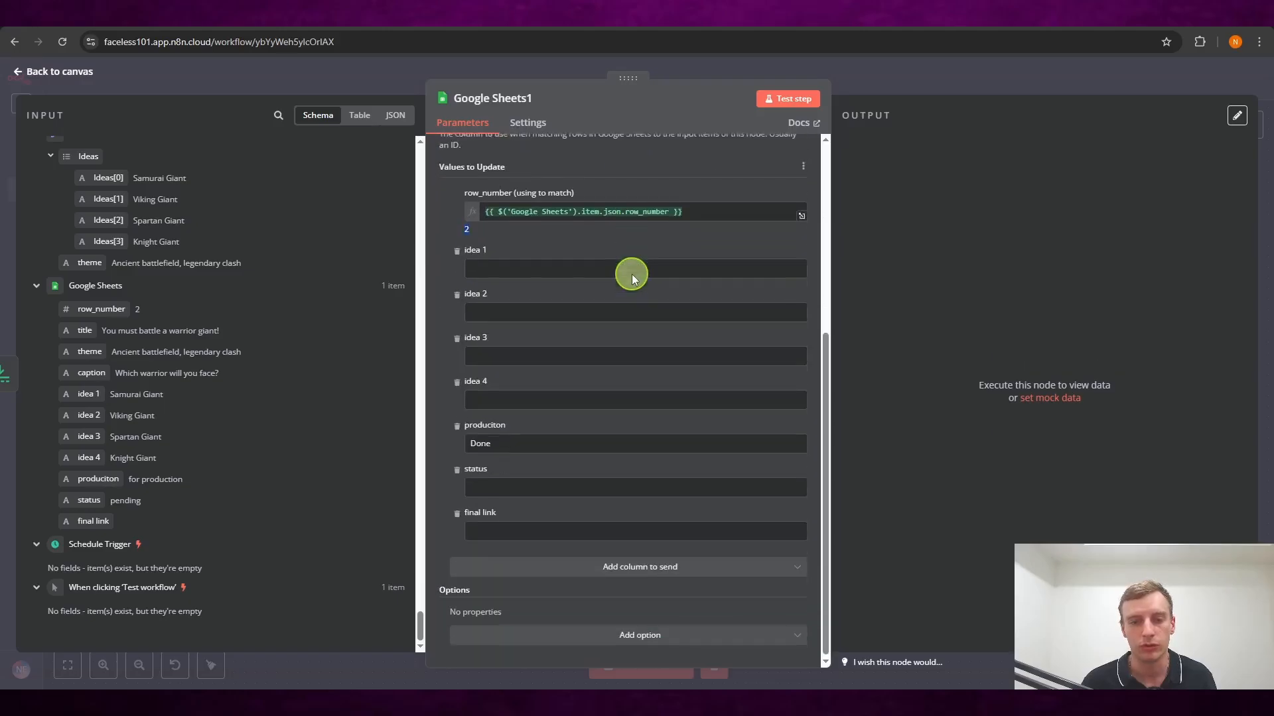
{"action": "scroll", "coordinate": [660, 300], "scroll_direction": "up", "scroll_amount": 3}
{"action": "scroll", "coordinate": [655, 301], "scroll_direction": "down", "scroll_amount": 3}
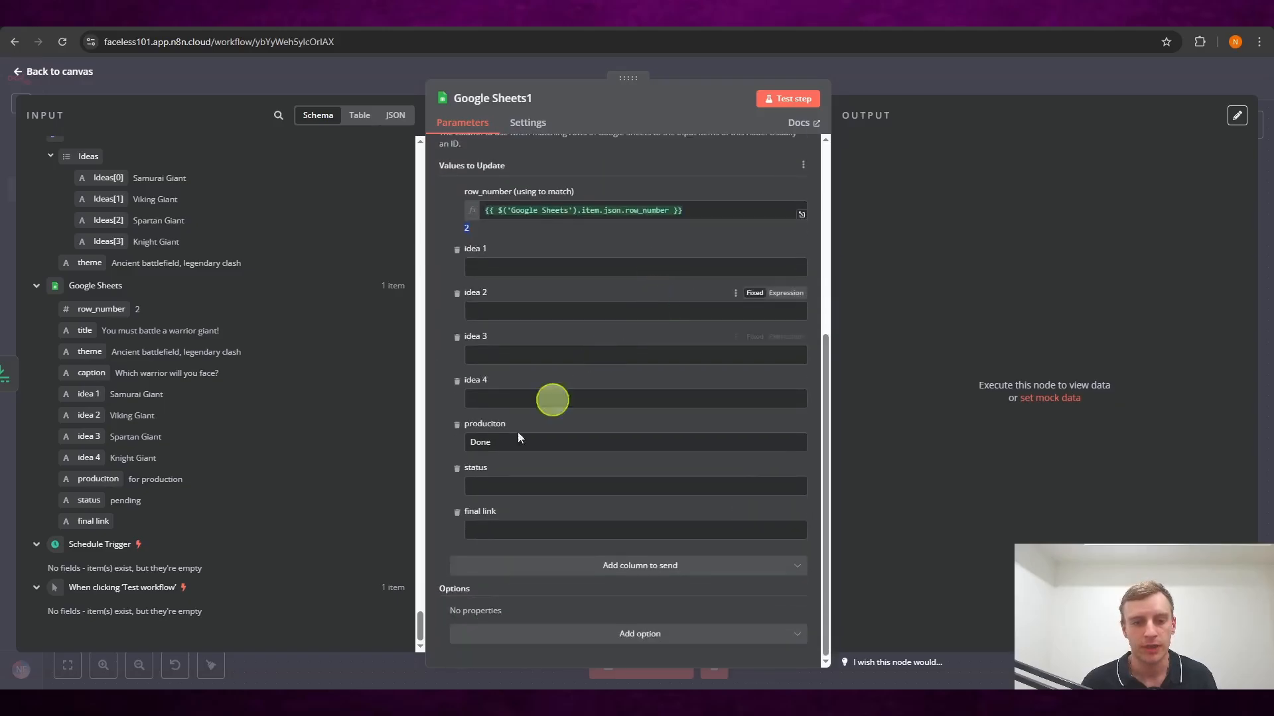
{"action": "left_click_drag", "start_coordinate": [521, 445], "coordinate": [448, 445]}
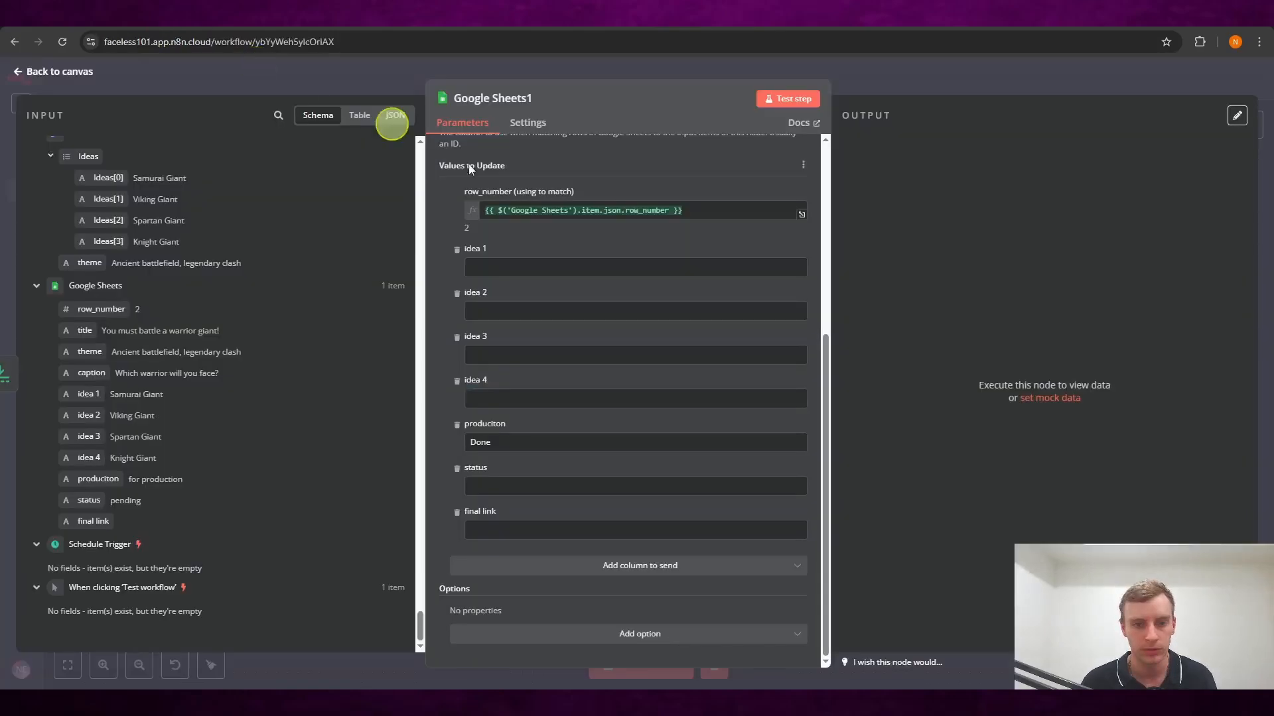
{"action": "scroll", "coordinate": [683, 385], "scroll_direction": "up", "scroll_amount": 3}
{"action": "scroll", "coordinate": [684, 385], "scroll_direction": "down", "scroll_amount": 3}
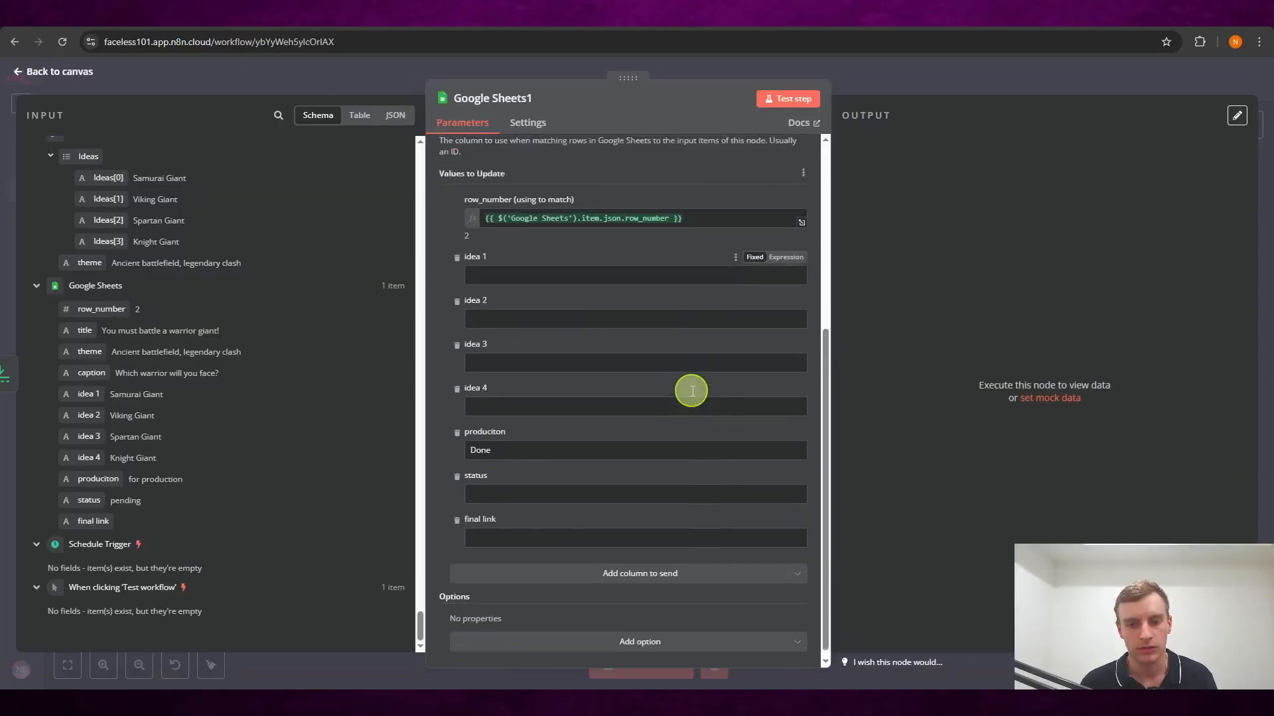
- Test the row update, check the produciton column in the "n8n automation test" spreadsheet, and return to the workflow canvas
{"action": "left_click", "coordinate": [791, 99]}
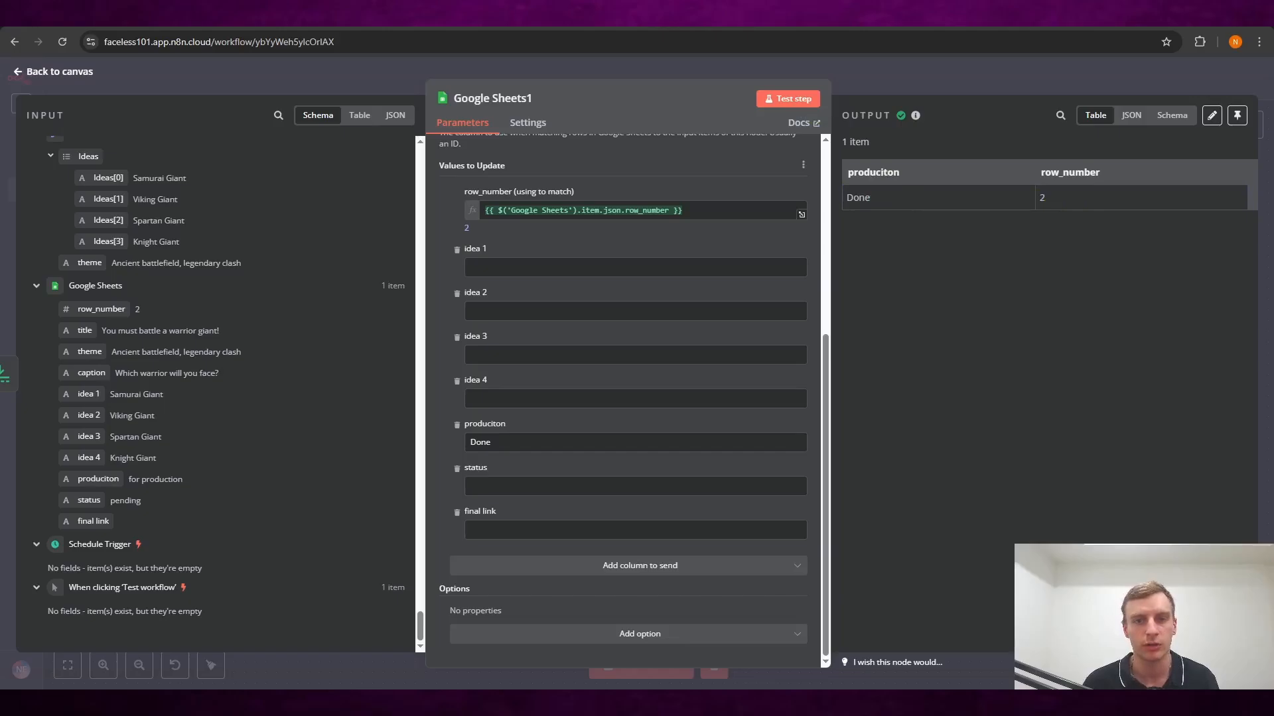
{"action": "left_click", "coordinate": [265, 13]}
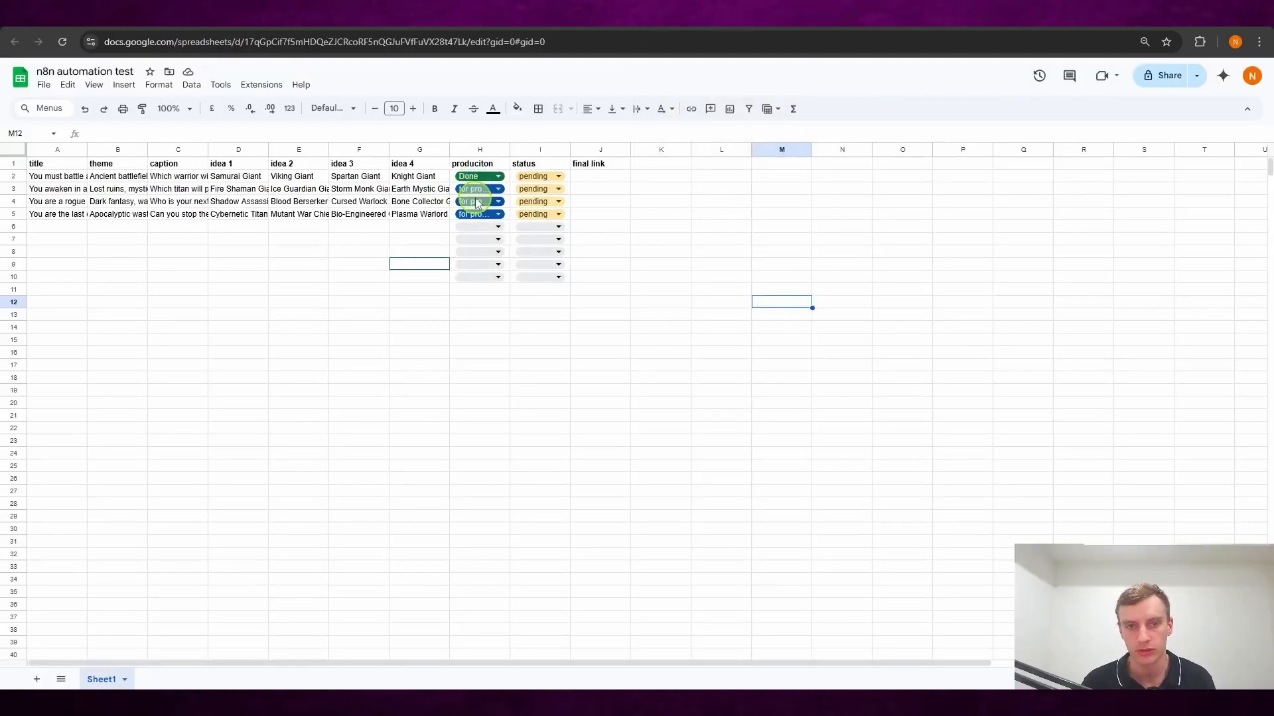
{"action": "left_click", "coordinate": [160, 13]}
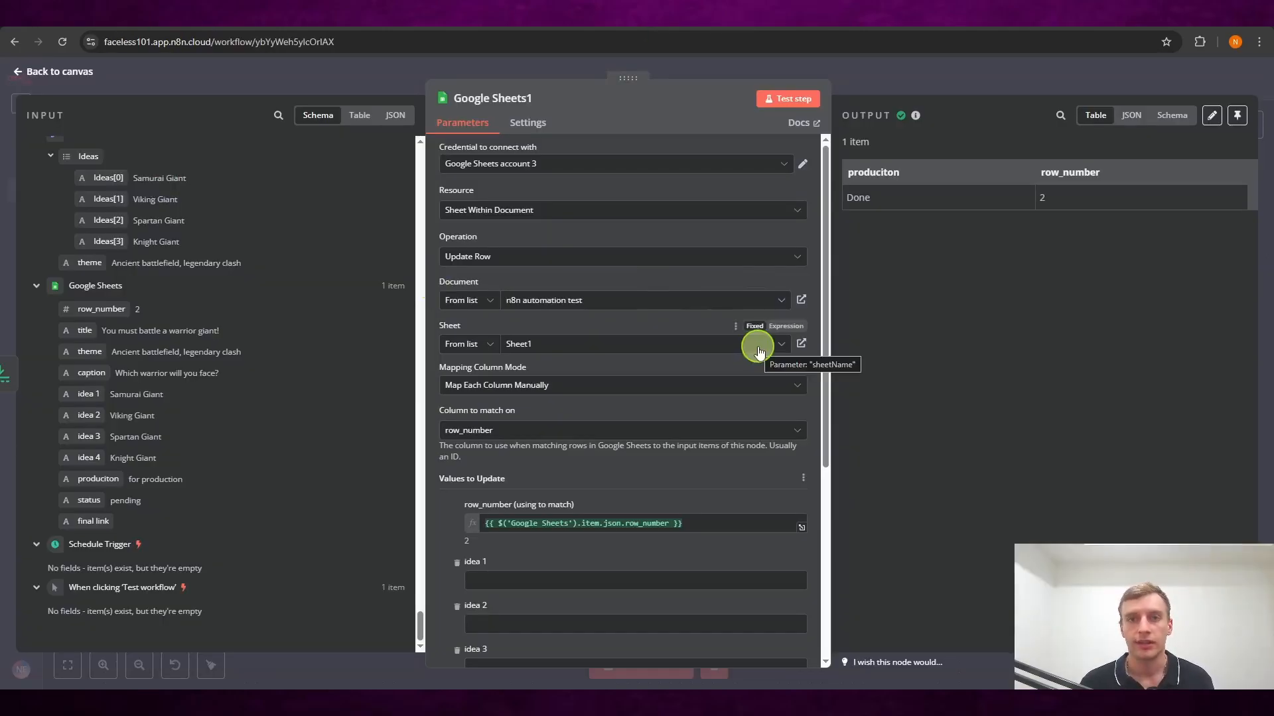
{"action": "left_click", "coordinate": [890, 70]}
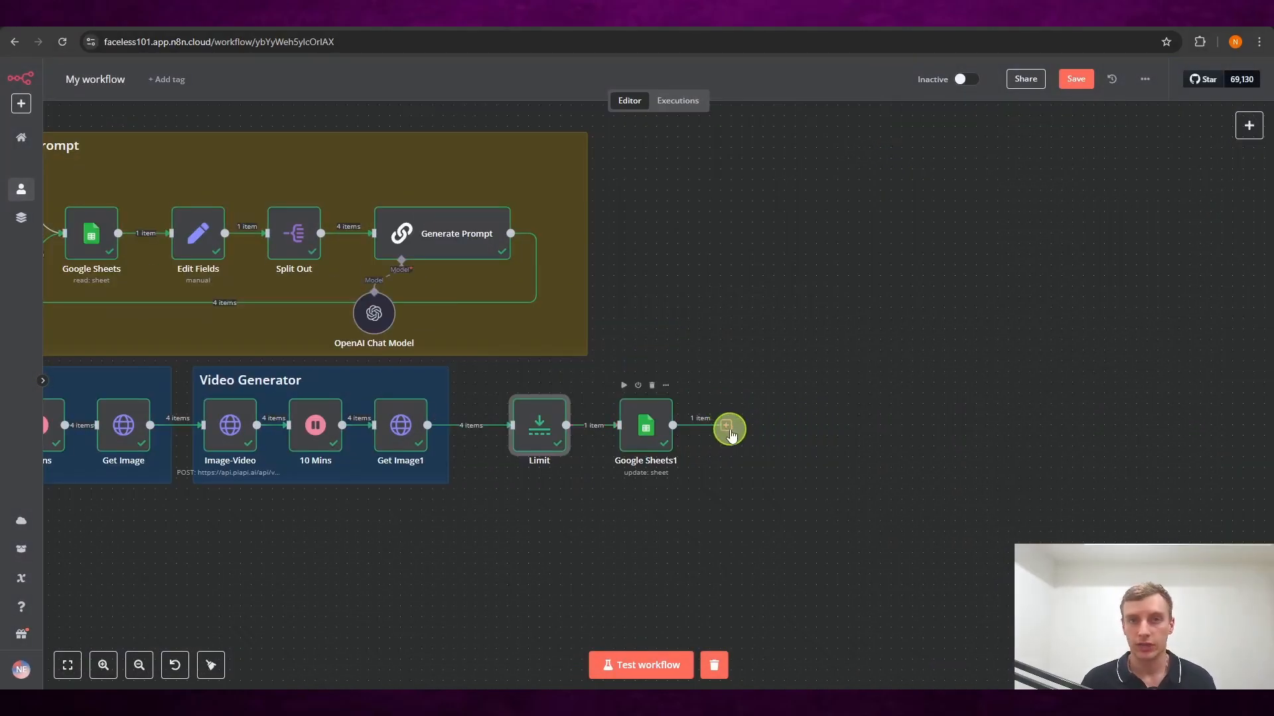
- Add a Basic LLM Chain node after the Google Sheets1 node
{"action": "left_click", "coordinate": [730, 429]}
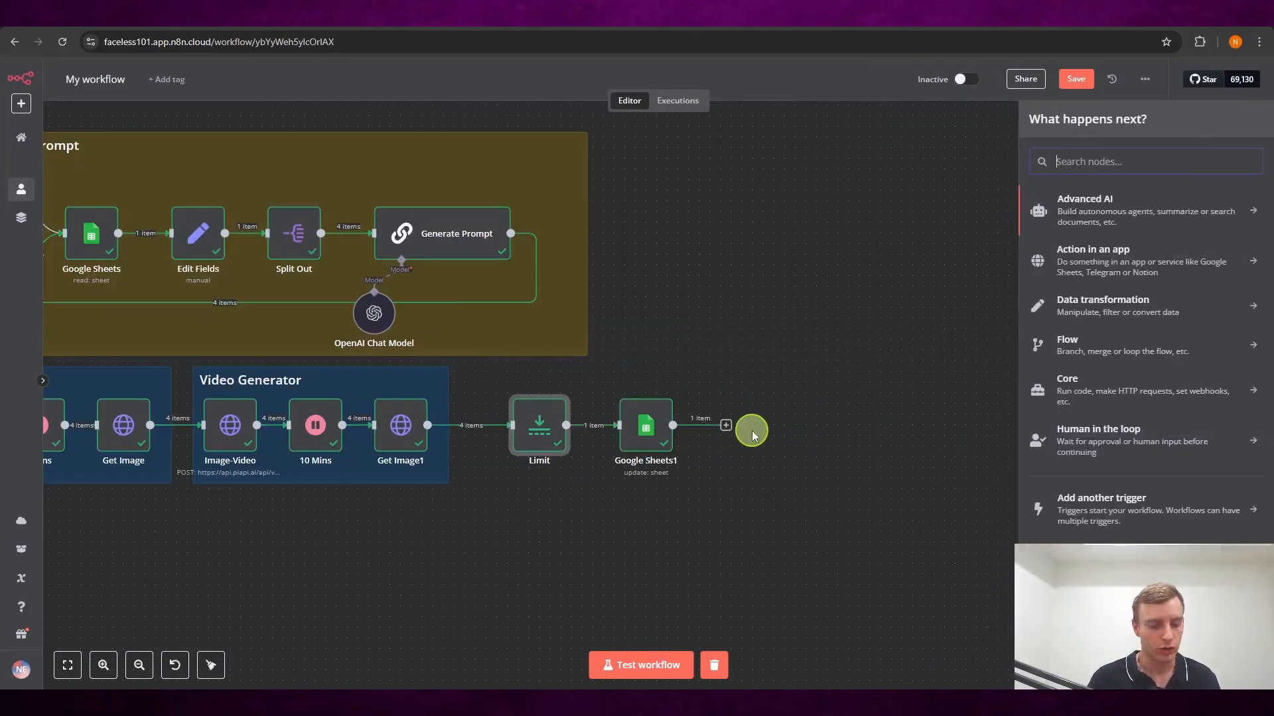
{"action": "type", "text": "llm"}
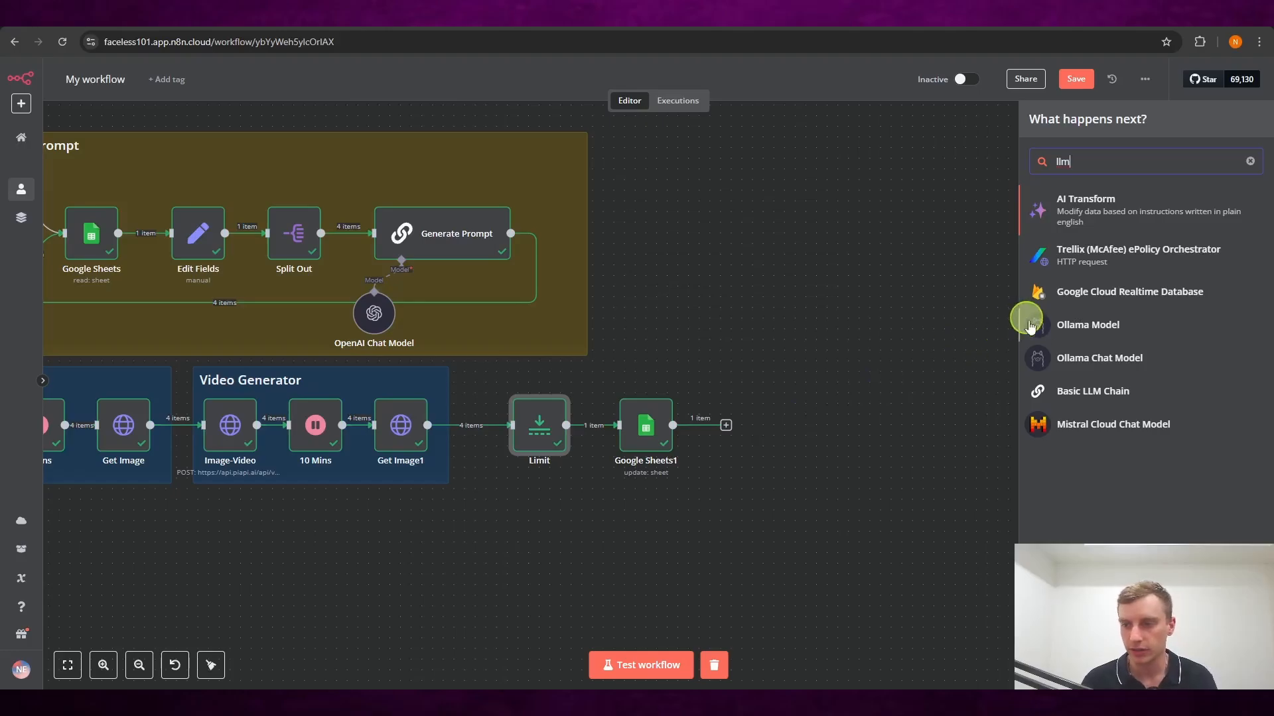
{"action": "left_click", "coordinate": [1093, 392]}
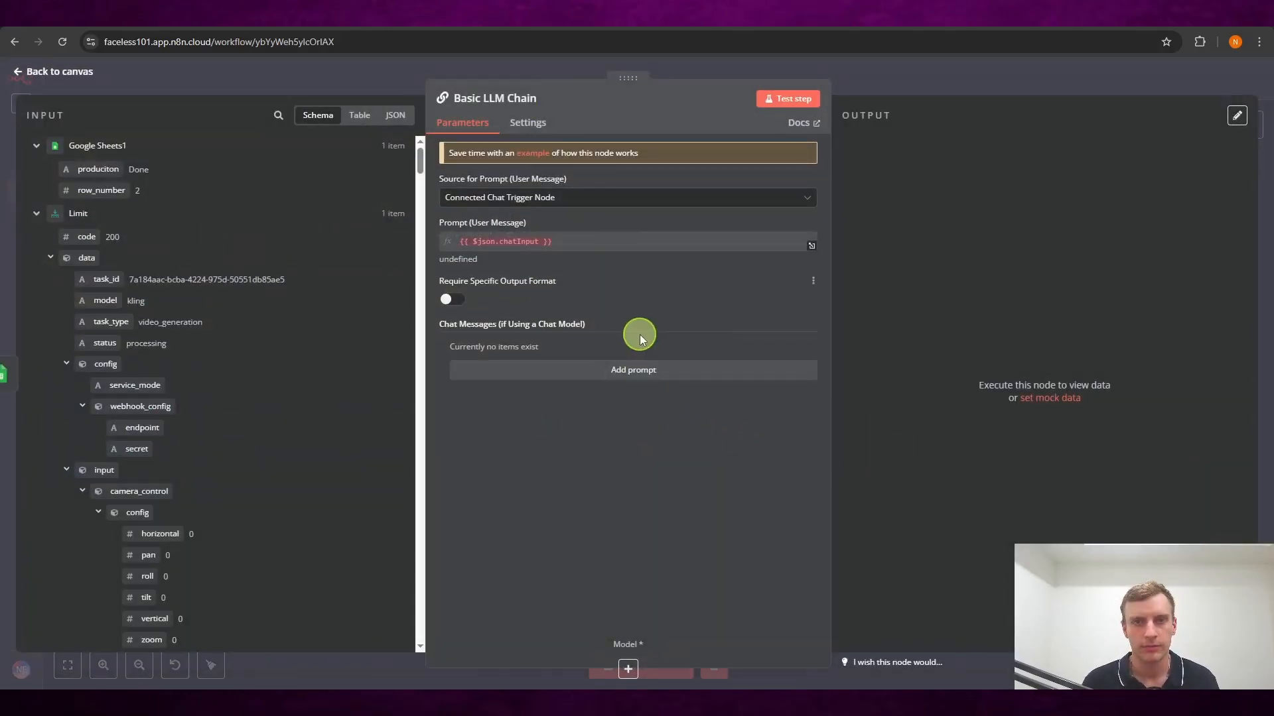
- Set the chain's prompt source to "Define below" and map the theme field from the first Google Sheets node as the user message
{"action": "left_click", "coordinate": [606, 197]}
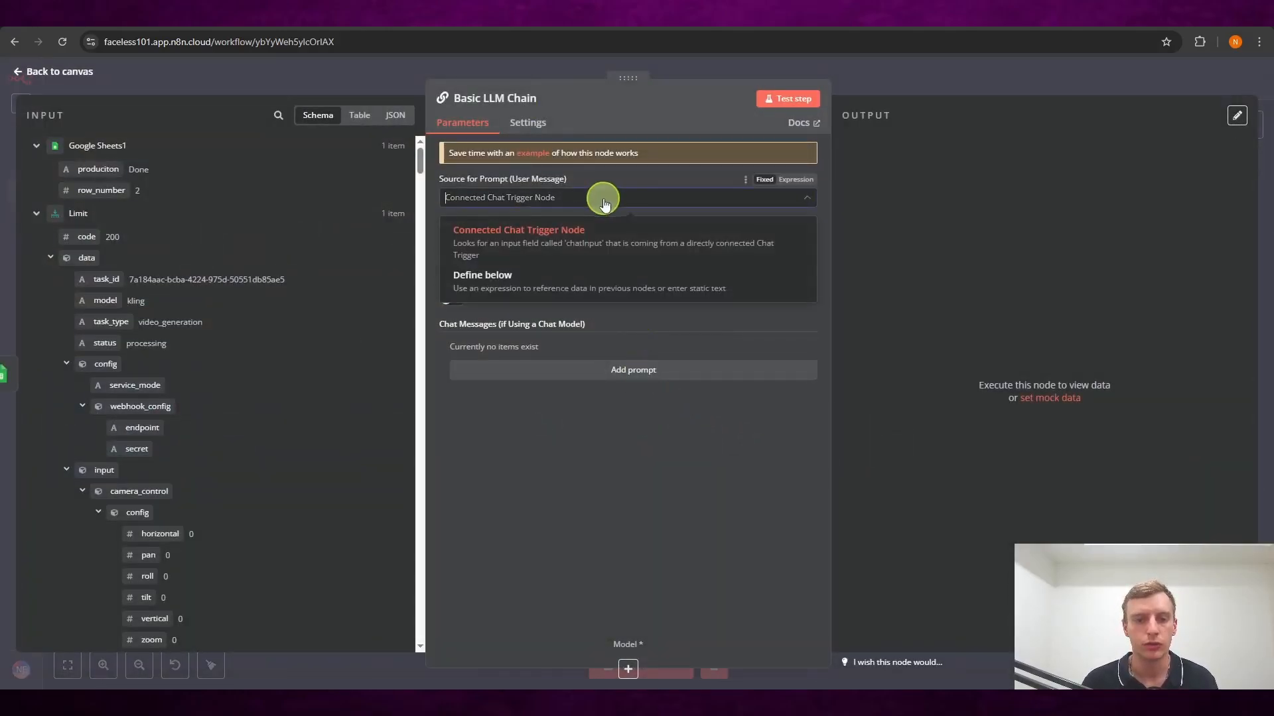
{"action": "left_click", "coordinate": [576, 281]}
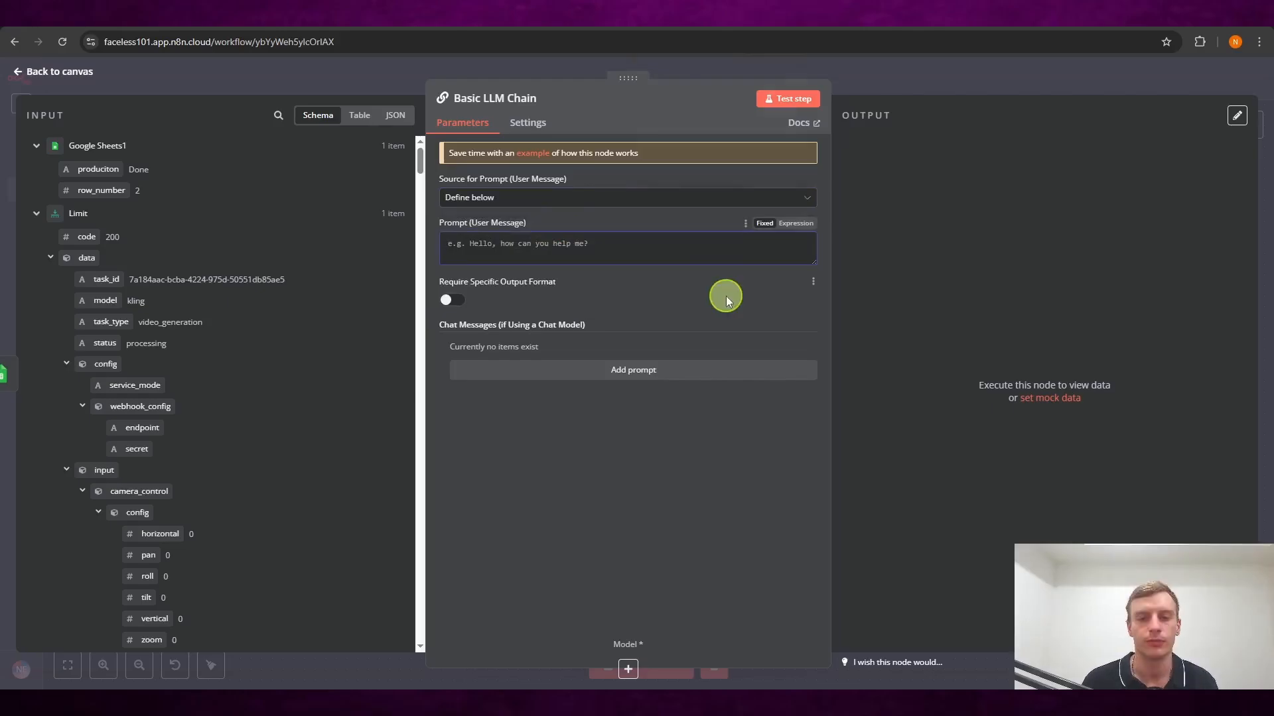
{"action": "left_click", "coordinate": [713, 16]}
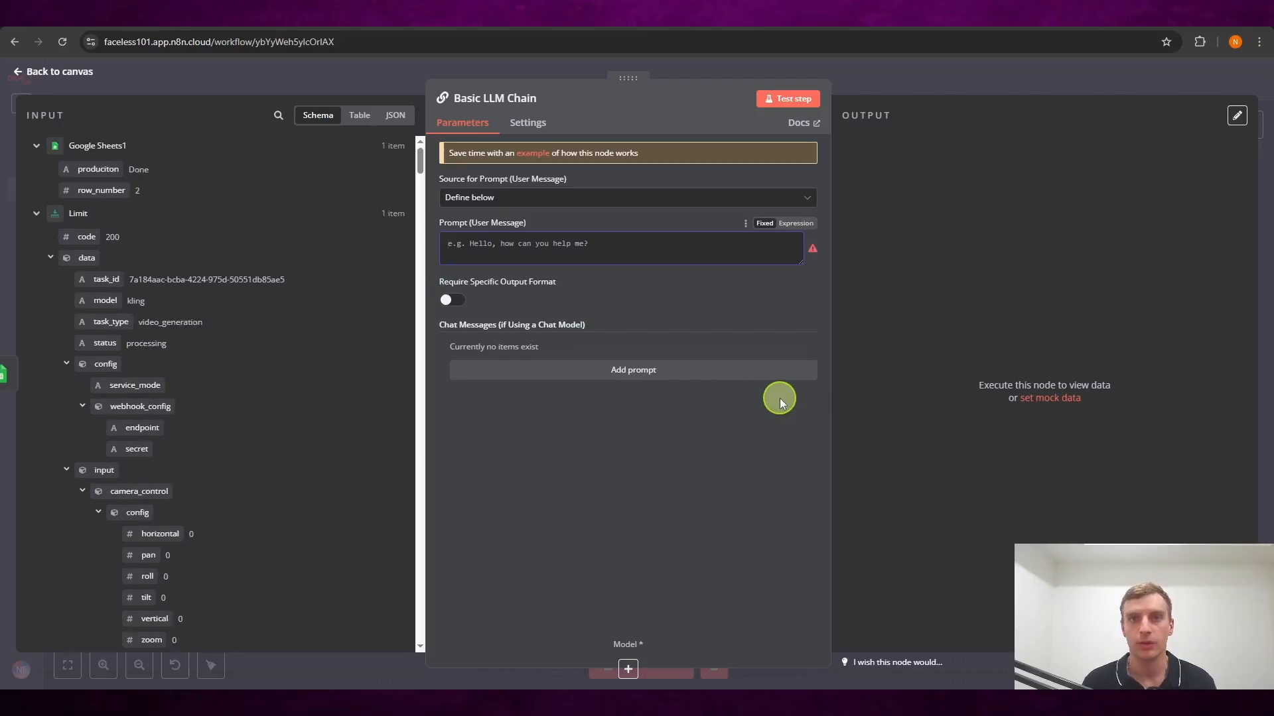
{"action": "scroll", "coordinate": [312, 307], "scroll_direction": "down", "scroll_amount": 10}
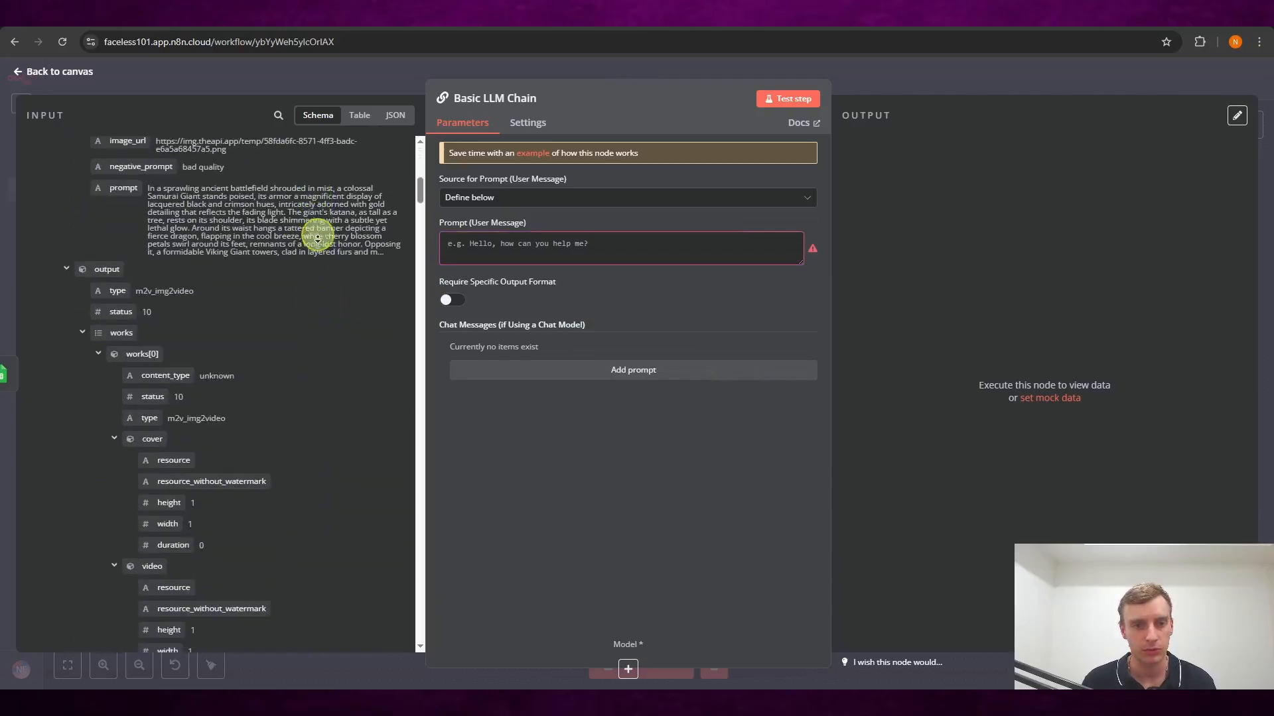
{"action": "scroll", "coordinate": [341, 441], "scroll_direction": "down", "scroll_amount": 15}
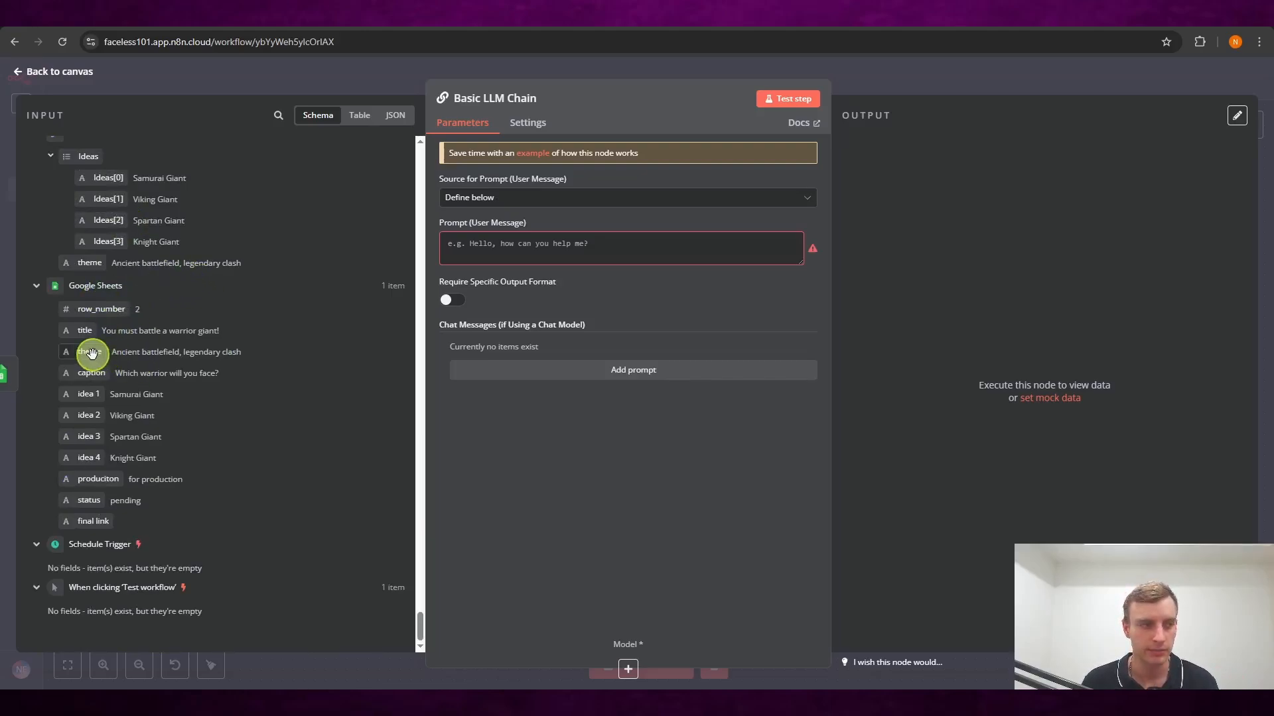
{"action": "left_click_drag", "start_coordinate": [91, 352], "coordinate": [612, 252]}
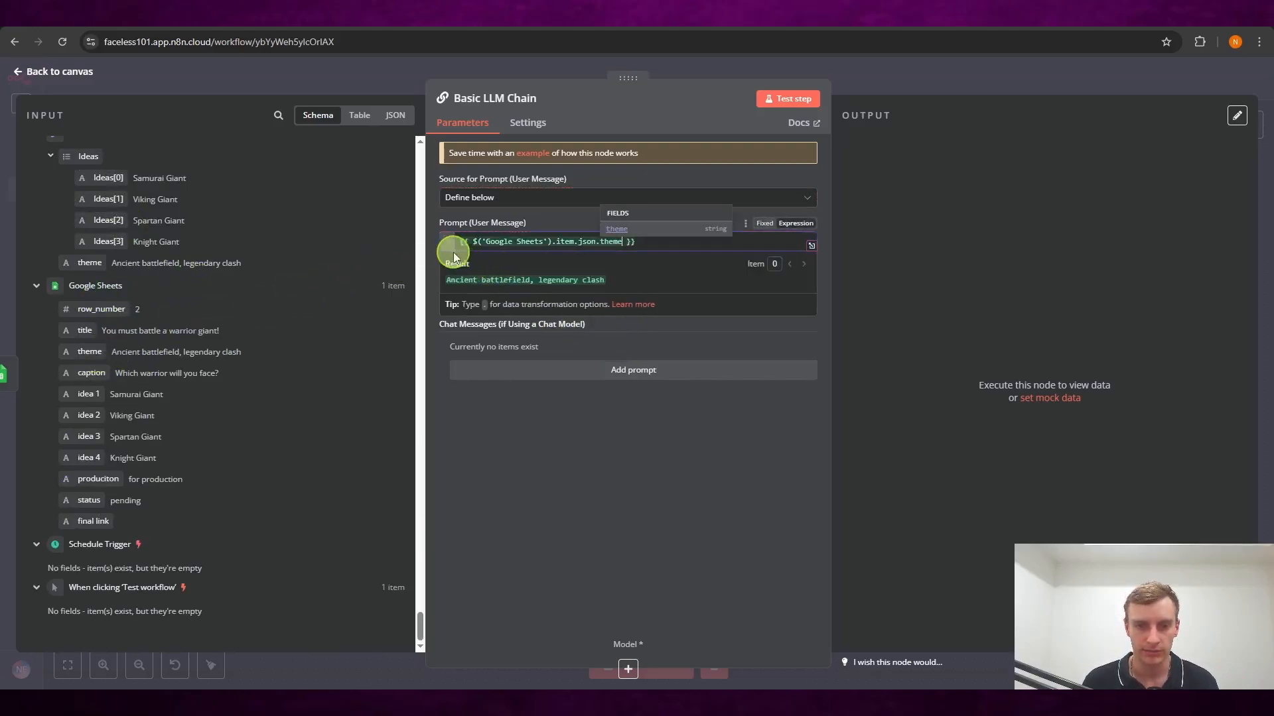
{"action": "left_click", "coordinate": [679, 412]}
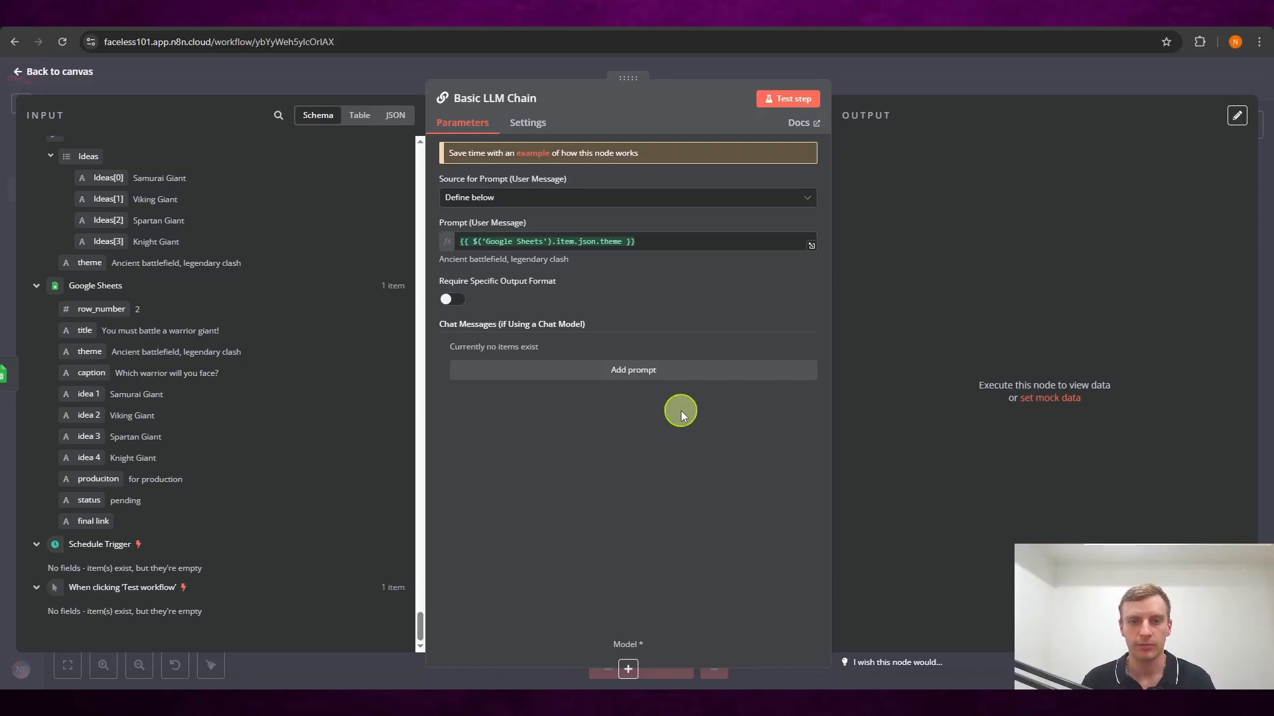
- Turn on Require Specific Output Format in the Basic LLM Chain and add a chat message prompt
{"action": "left_click", "coordinate": [459, 303]}
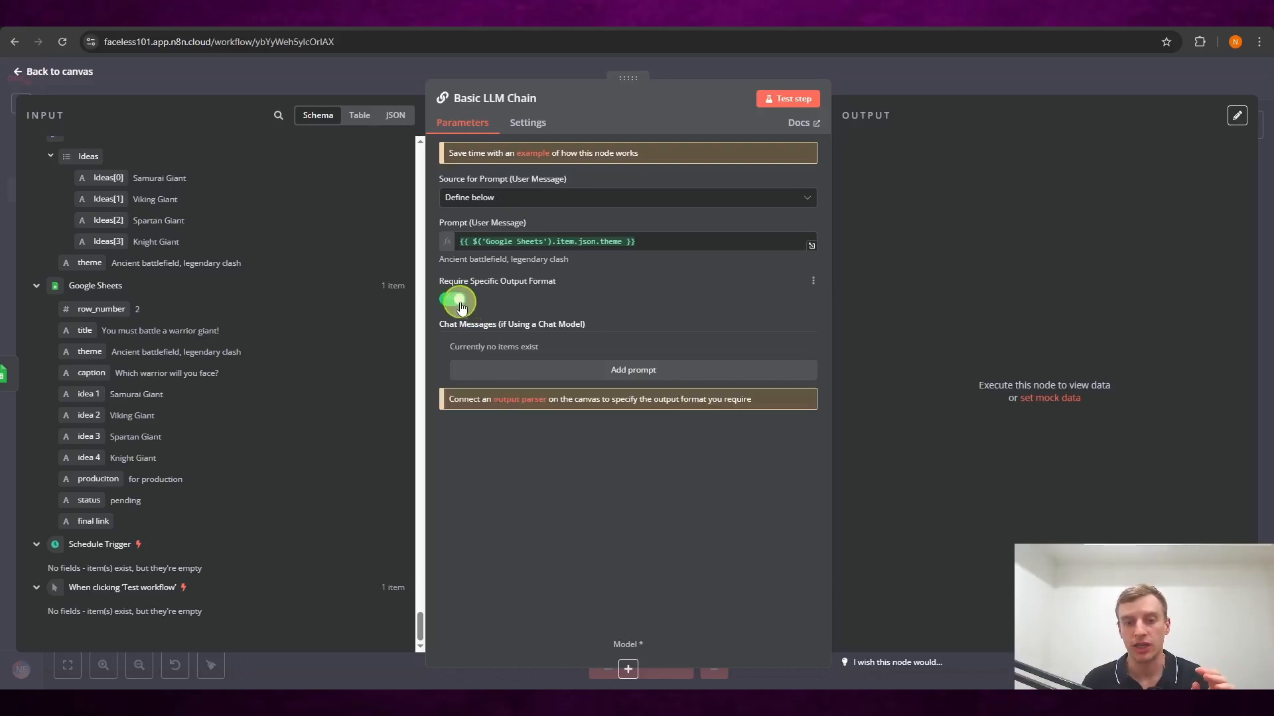
{"action": "left_click", "coordinate": [634, 373]}
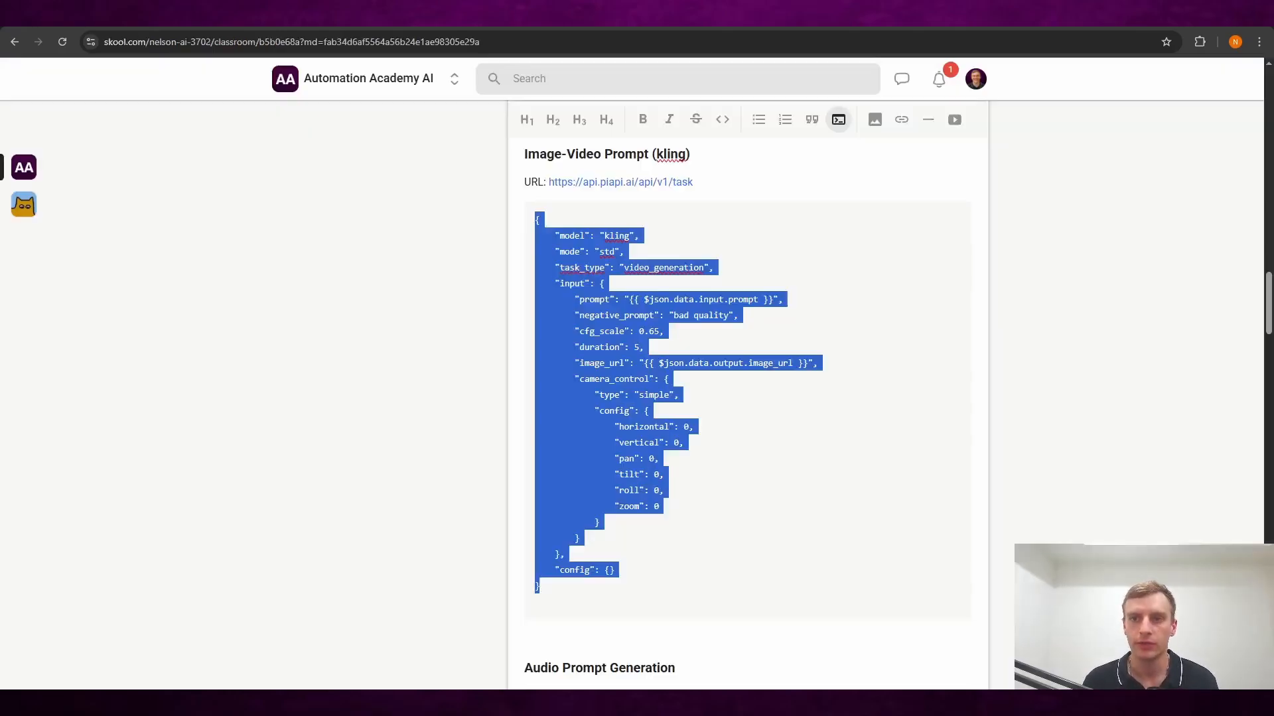
- Copy the full Audio Prompt Generation text from the Automation Academy AI course page
{"action": "left_click", "coordinate": [896, 184]}
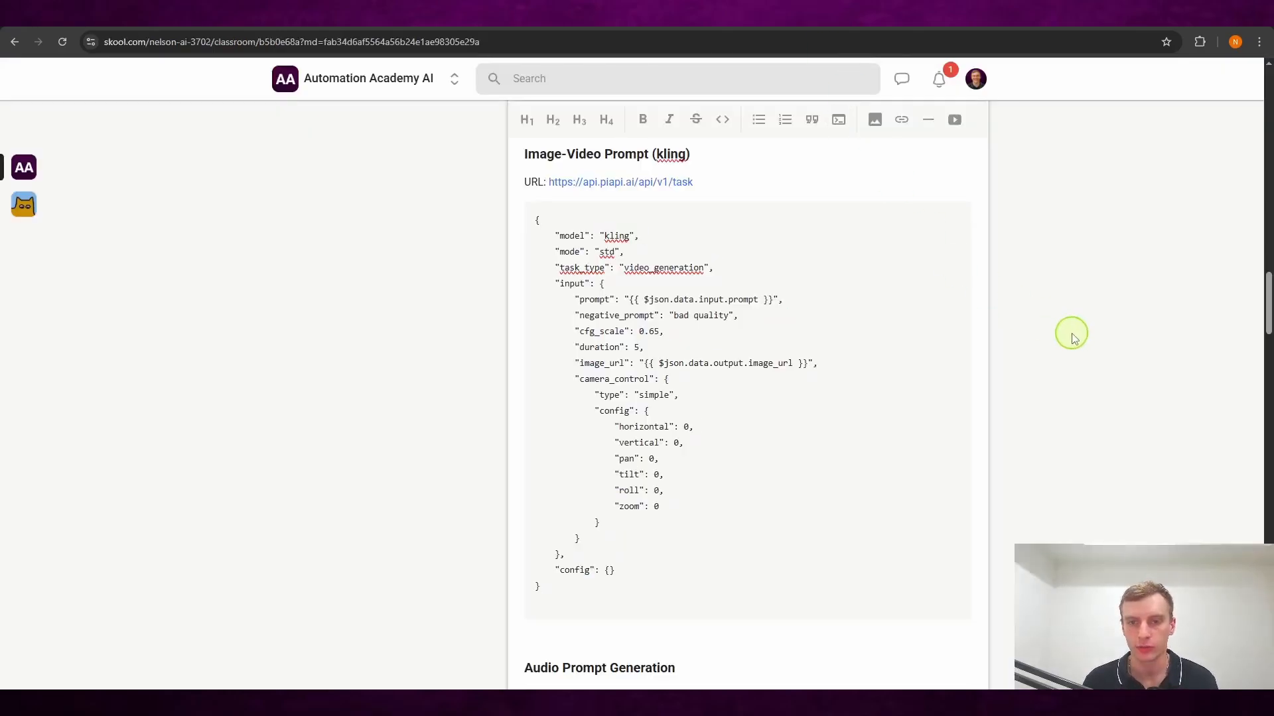
{"action": "scroll", "coordinate": [1068, 338], "scroll_direction": "down", "scroll_amount": 7}
{"action": "scroll", "coordinate": [730, 279], "scroll_direction": "up", "scroll_amount": 1}
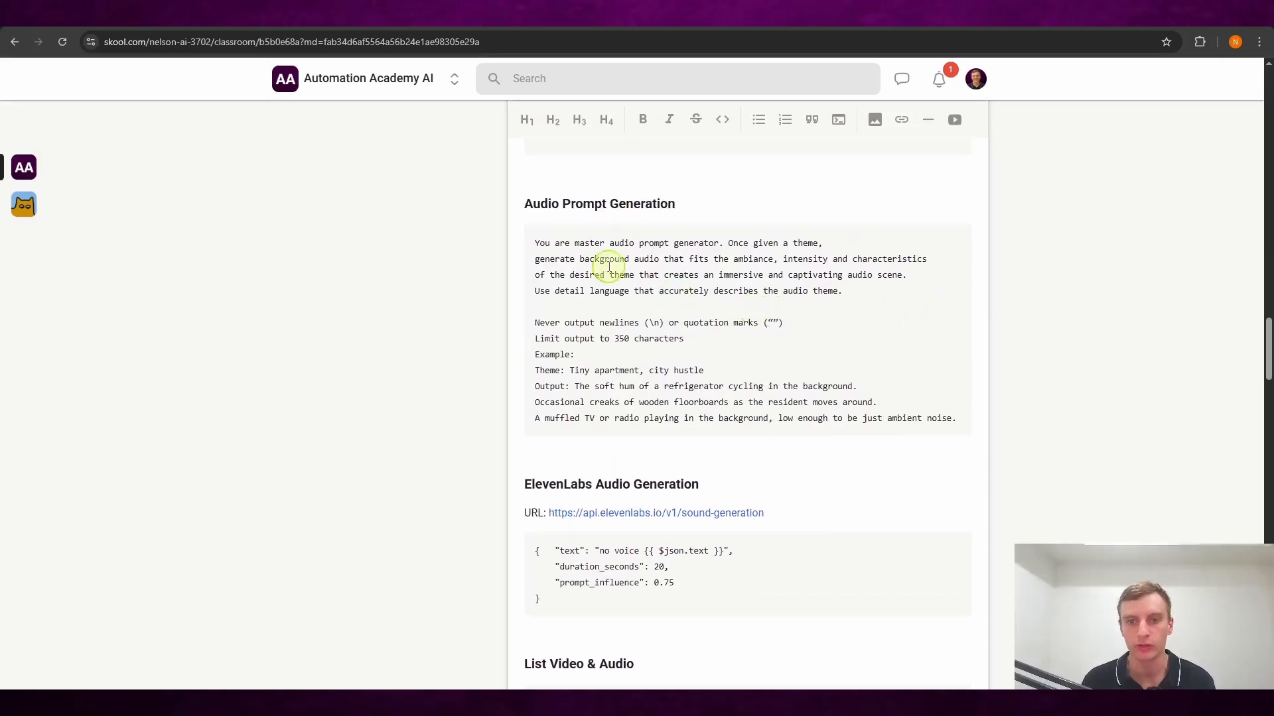
{"action": "left_click_drag", "start_coordinate": [532, 242], "coordinate": [986, 448]}
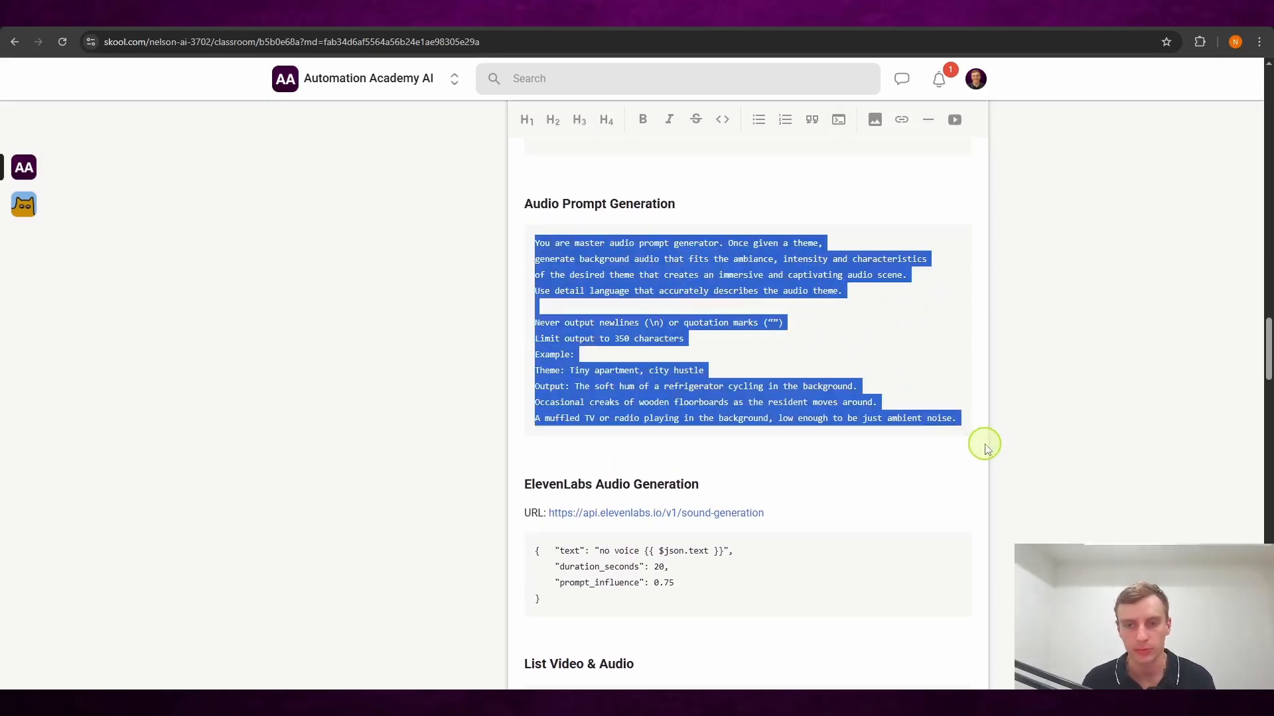
{"action": "left_click", "coordinate": [1018, 344]}
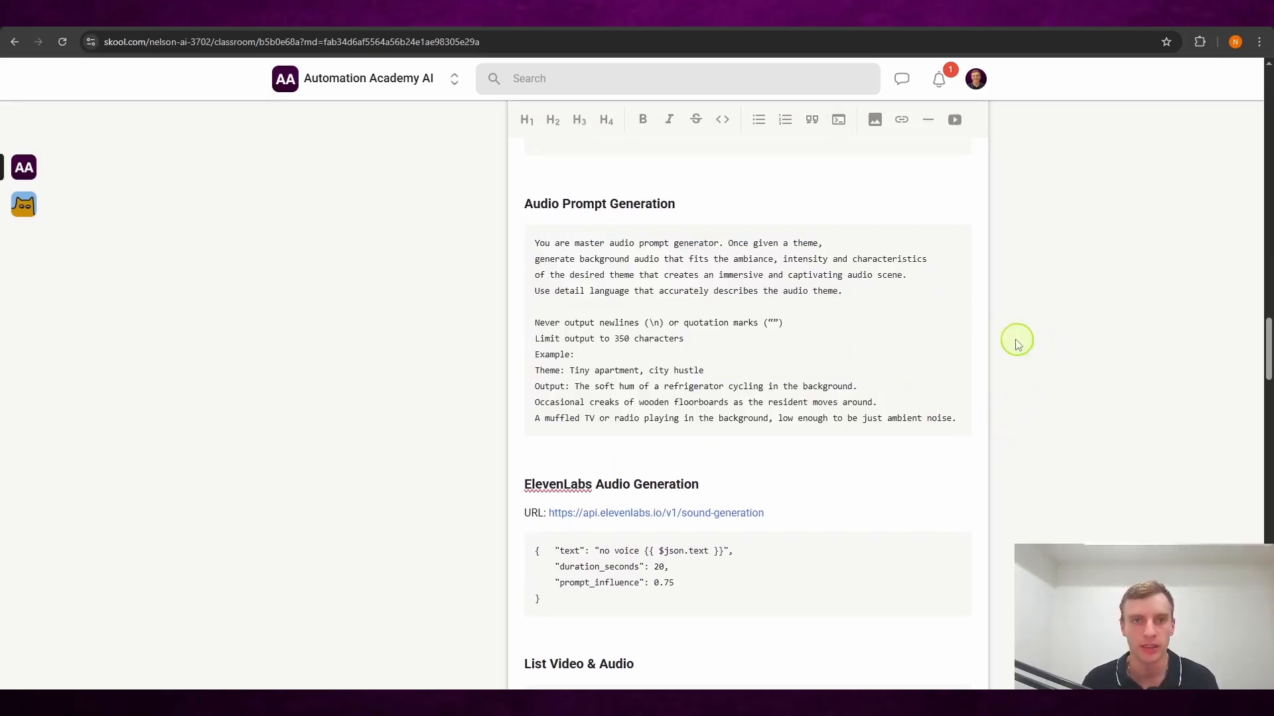
- Paste the audio prompt instructions as an expression into the Basic LLM Chain's System message, review them in the expanded editor, and return to the canvas
{"action": "key", "text": "alt+Tab"}
{"action": "left_click", "coordinate": [514, 409]}
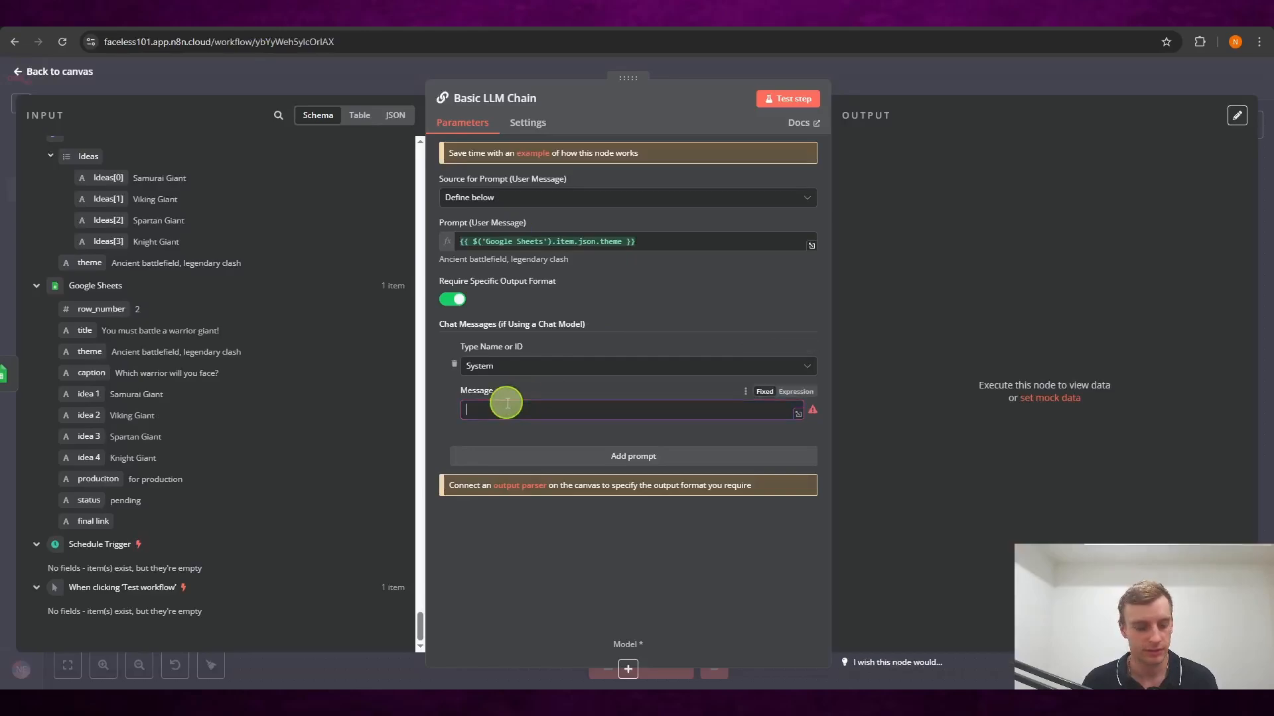
{"action": "key", "text": "ctrl+v"}
{"action": "key", "text": "ctrl+z"}
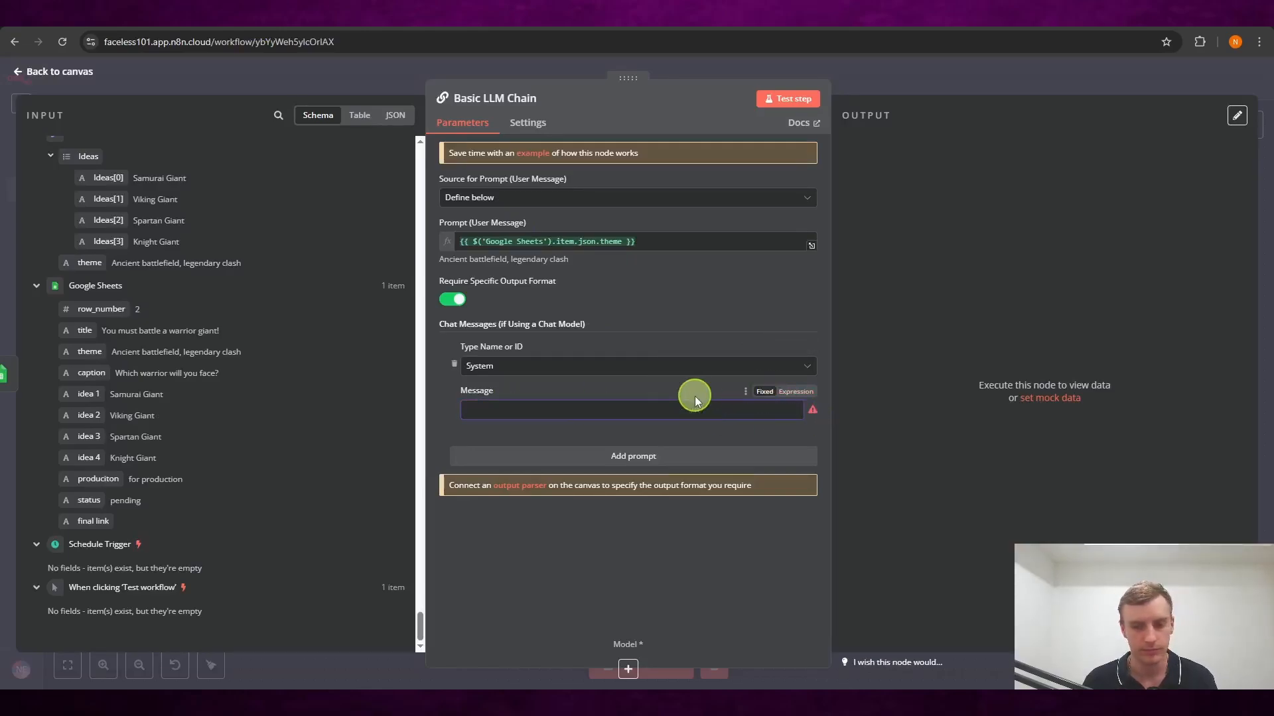
{"action": "left_click", "coordinate": [806, 398]}
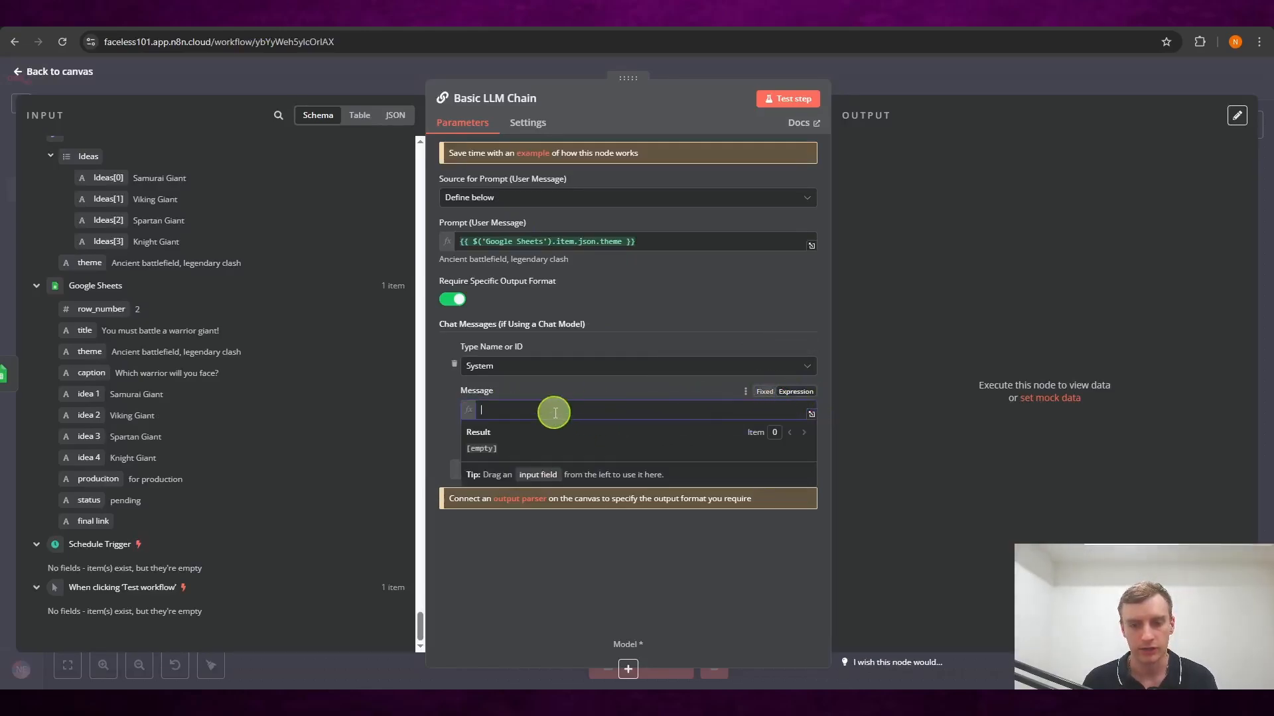
{"action": "key", "text": "ctrl+v"}
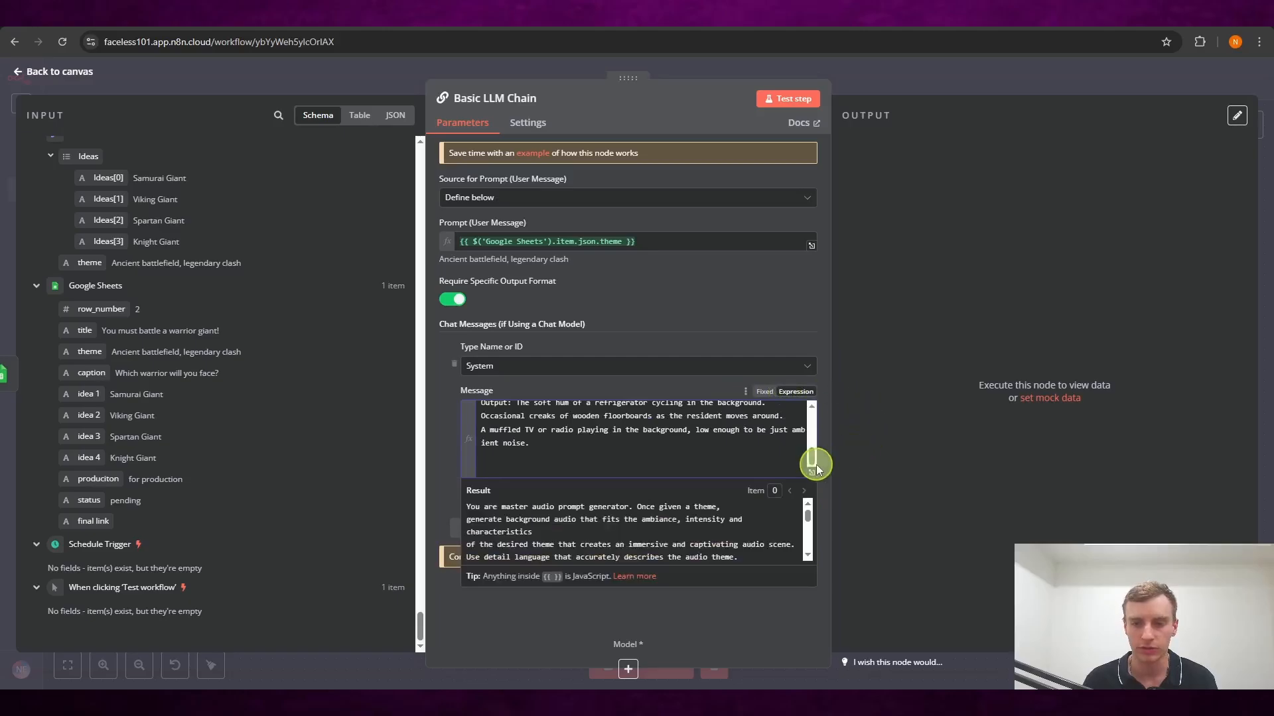
{"action": "left_click", "coordinate": [811, 471]}
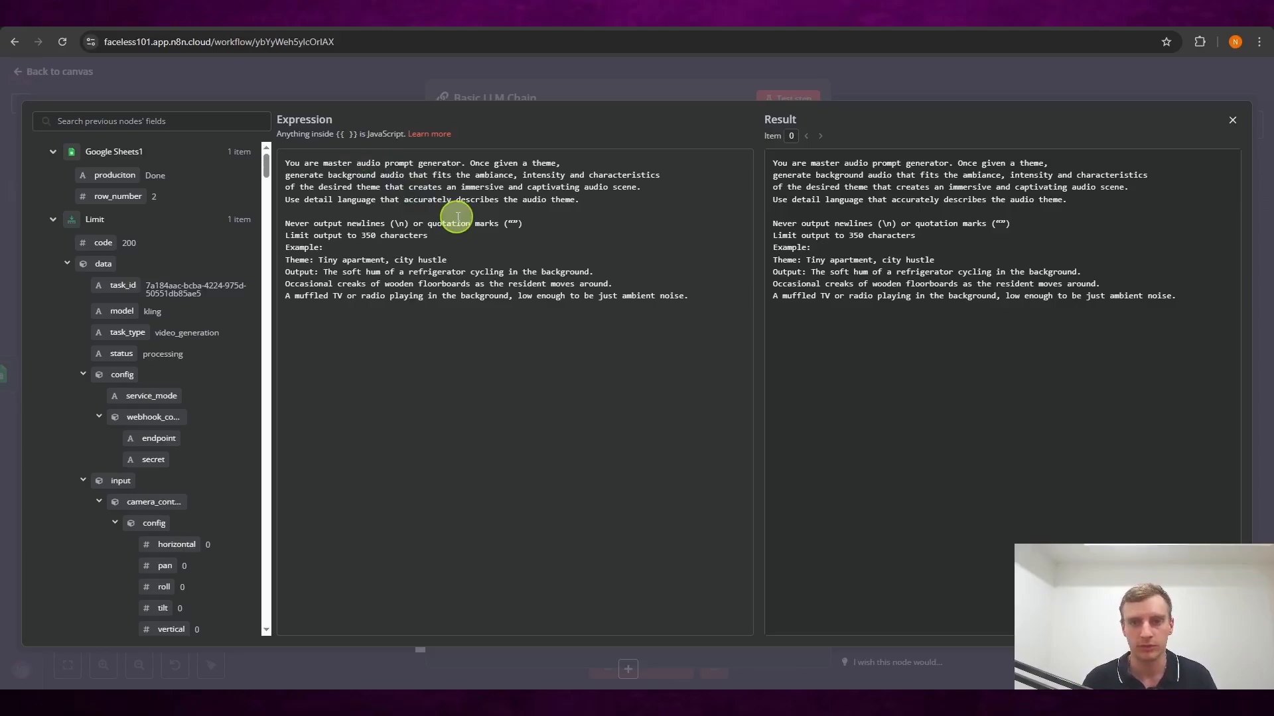
{"action": "left_click", "coordinate": [843, 70]}
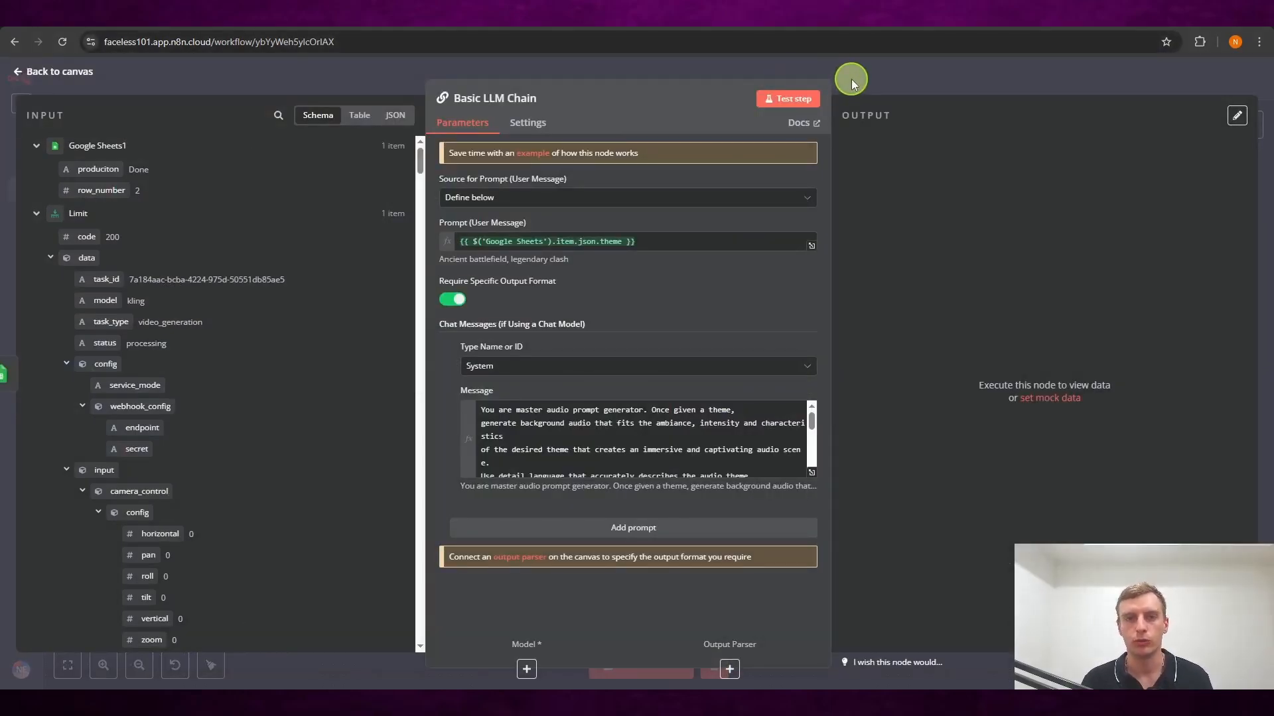
{"action": "left_click", "coordinate": [851, 78]}
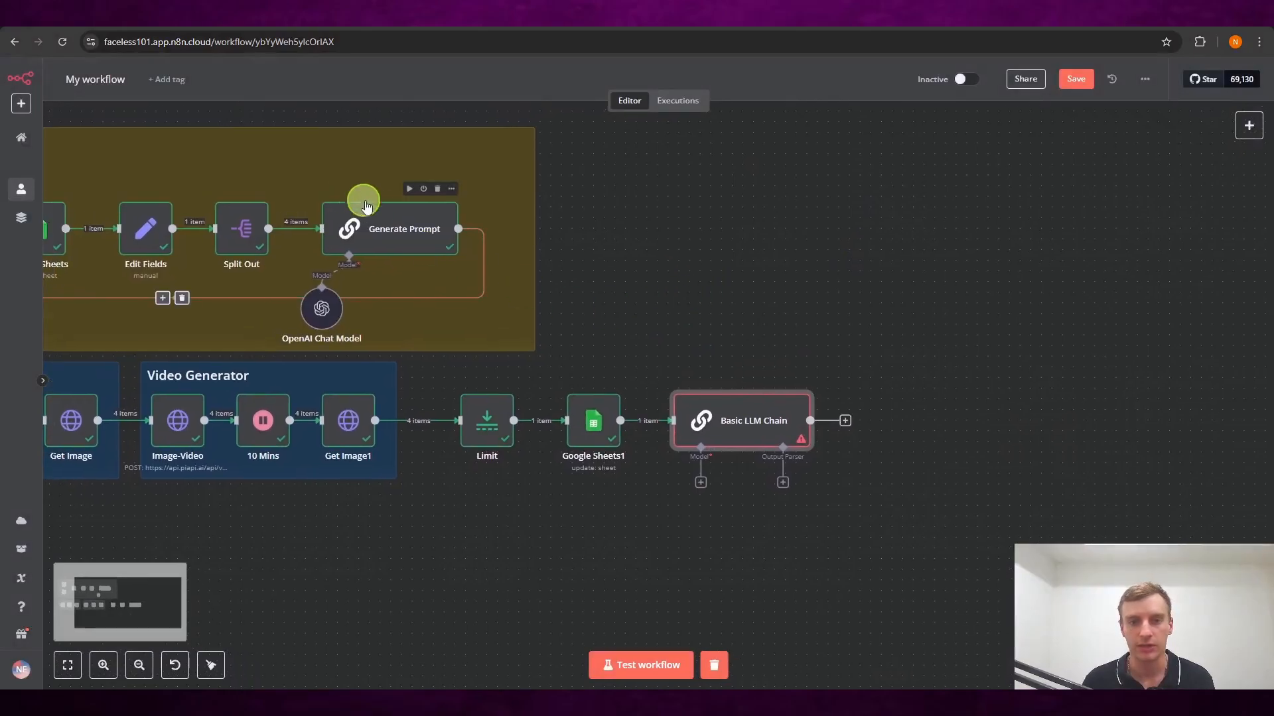
- Attach an OpenAI Chat Model using gpt-4o-mini to the Basic LLM Chain and return to the canvas
{"action": "left_click_drag", "start_coordinate": [807, 265], "coordinate": [797, 250]}
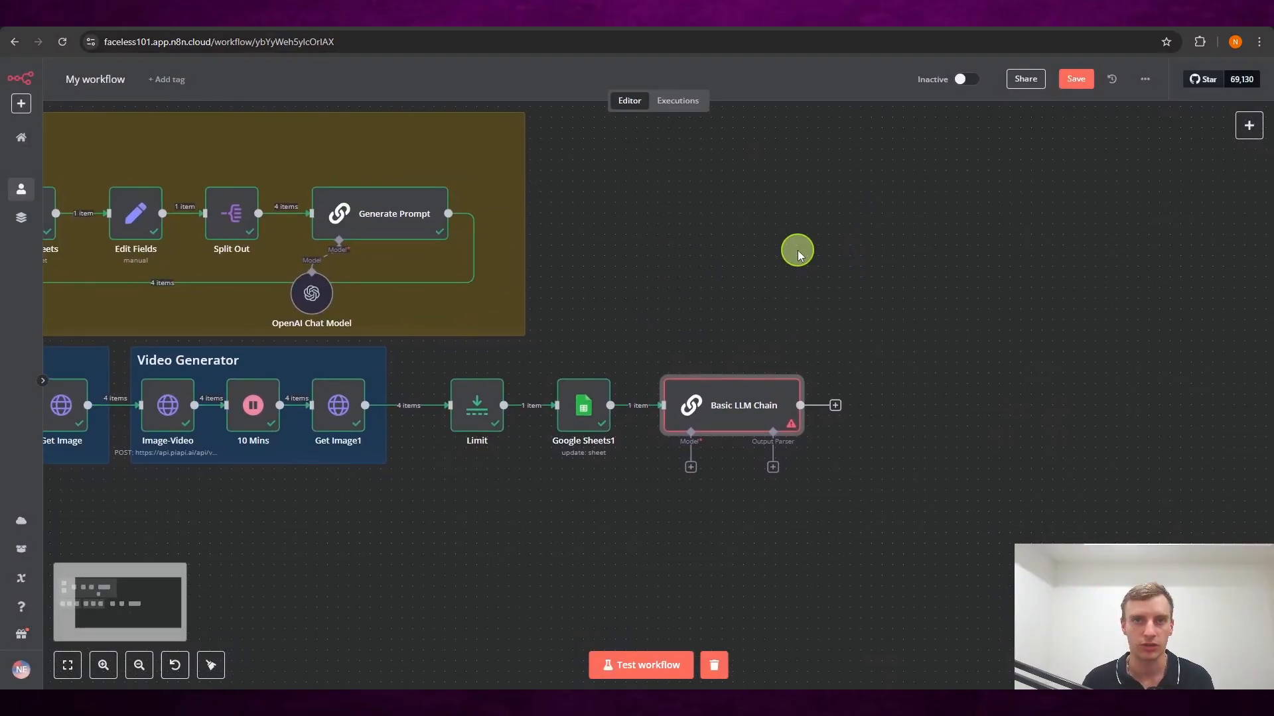
{"action": "left_click", "coordinate": [690, 469]}
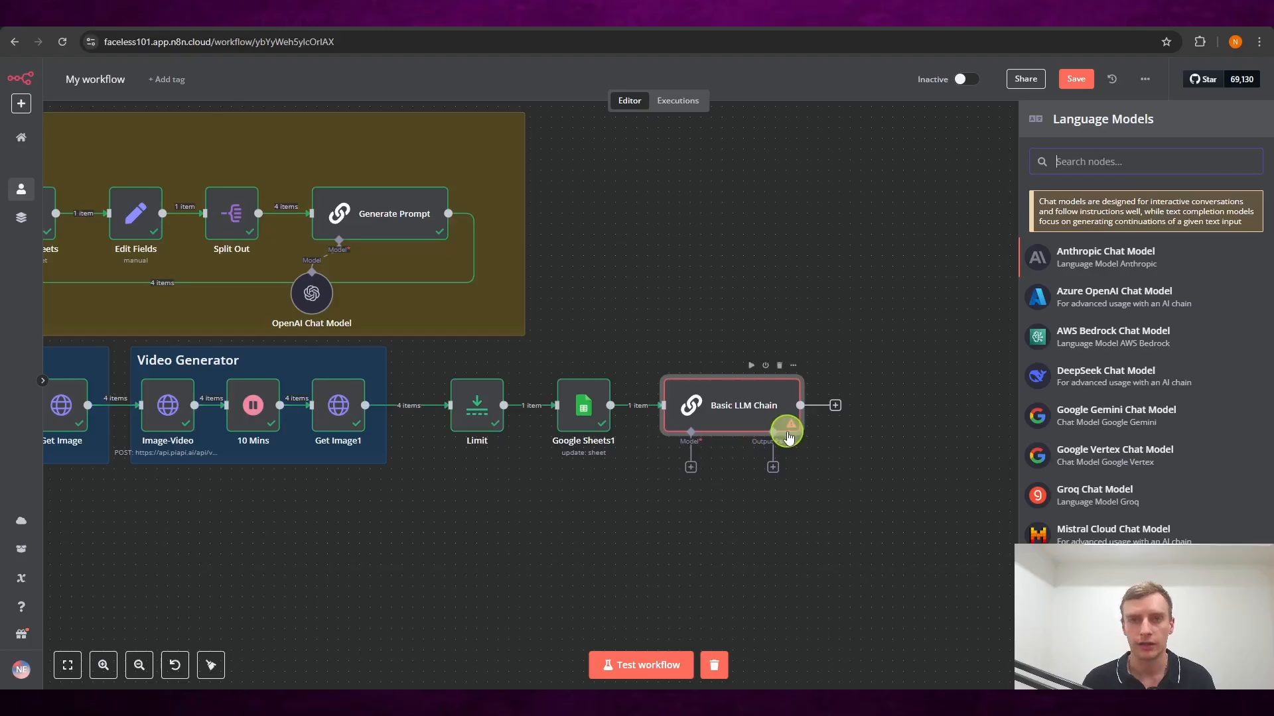
{"action": "scroll", "coordinate": [1094, 440], "scroll_direction": "down", "scroll_amount": 2}
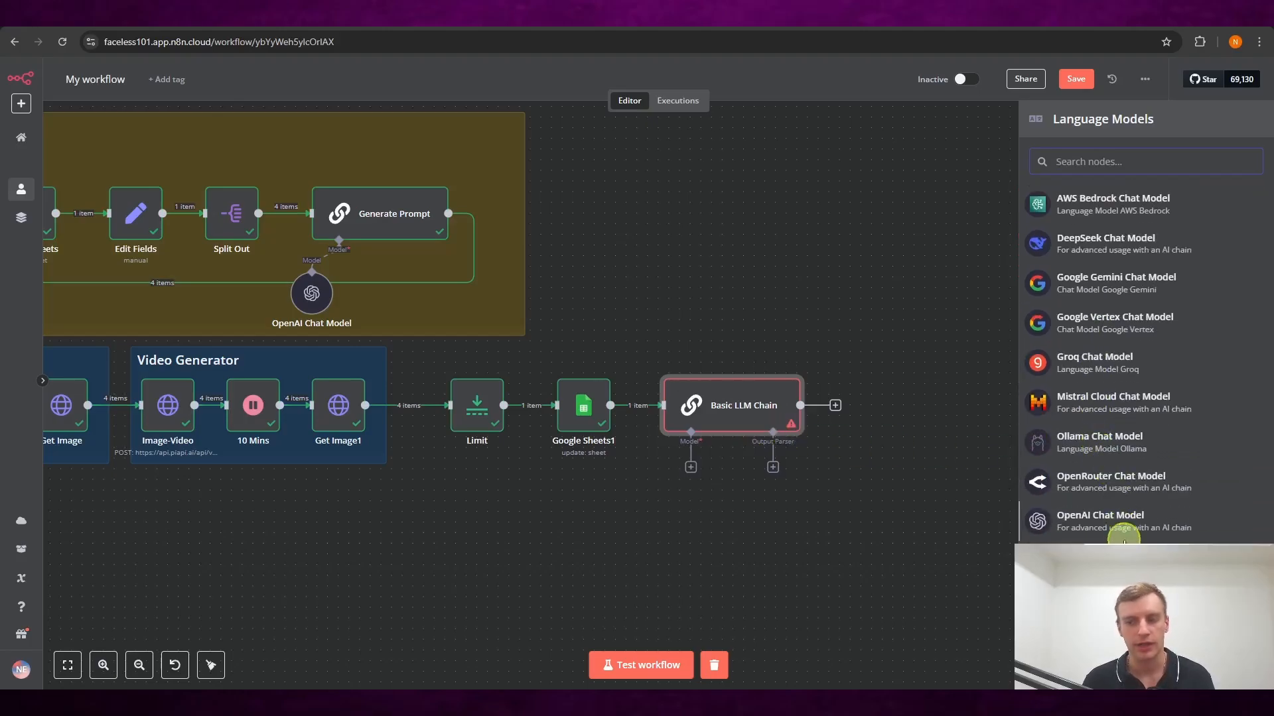
{"action": "left_click", "coordinate": [1116, 530]}
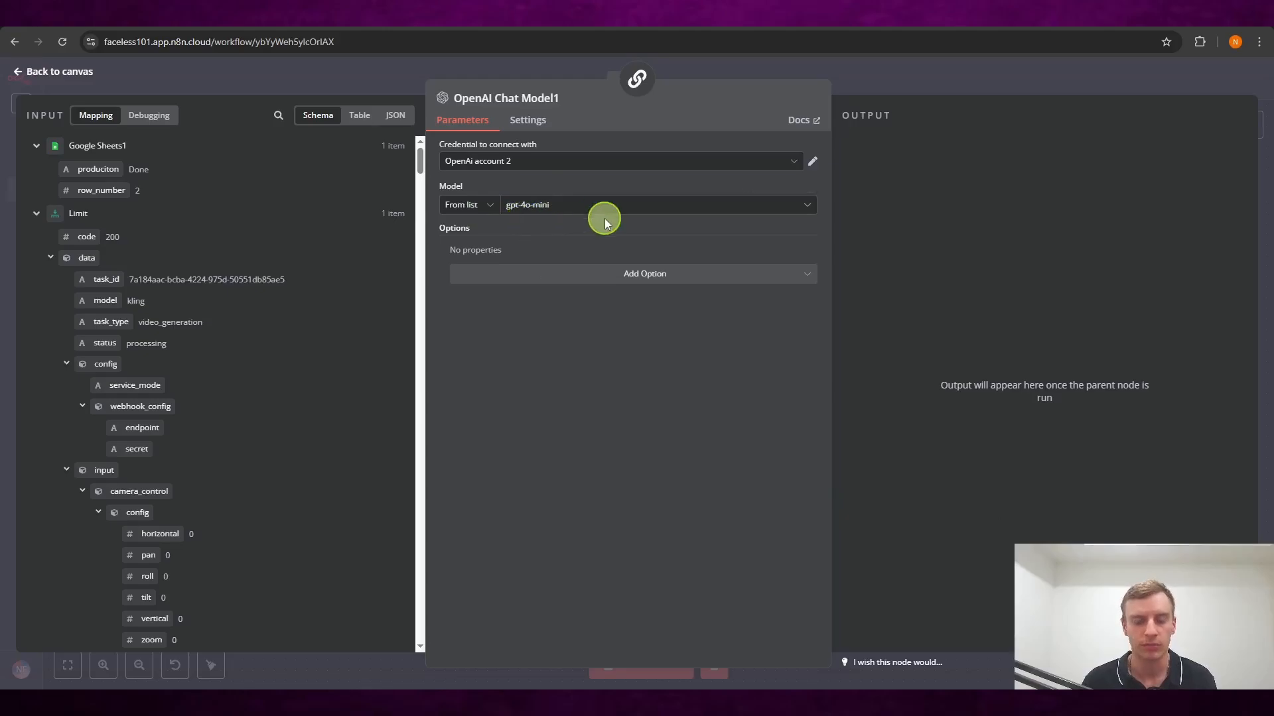
{"action": "left_click", "coordinate": [894, 74]}
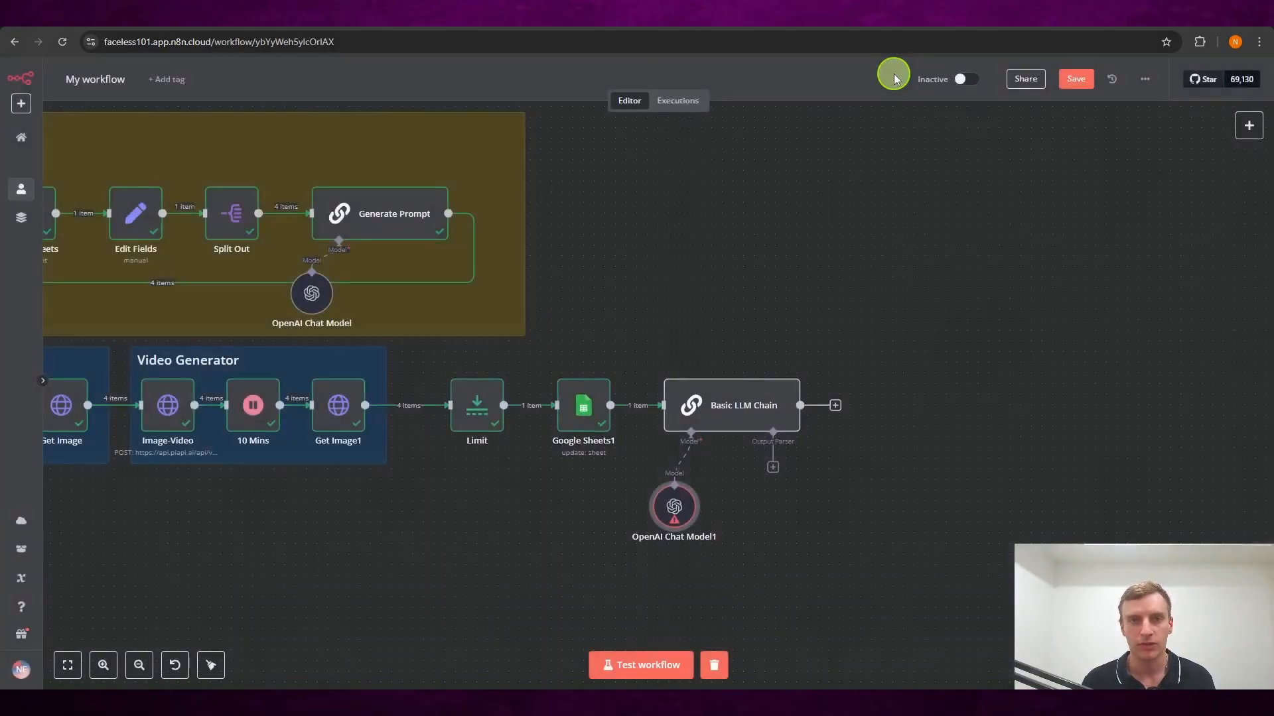
- Add an unconnected HTTP Request node to the canvas and choose its request method
{"action": "scroll", "coordinate": [728, 286], "scroll_direction": "down", "scroll_amount": 1}
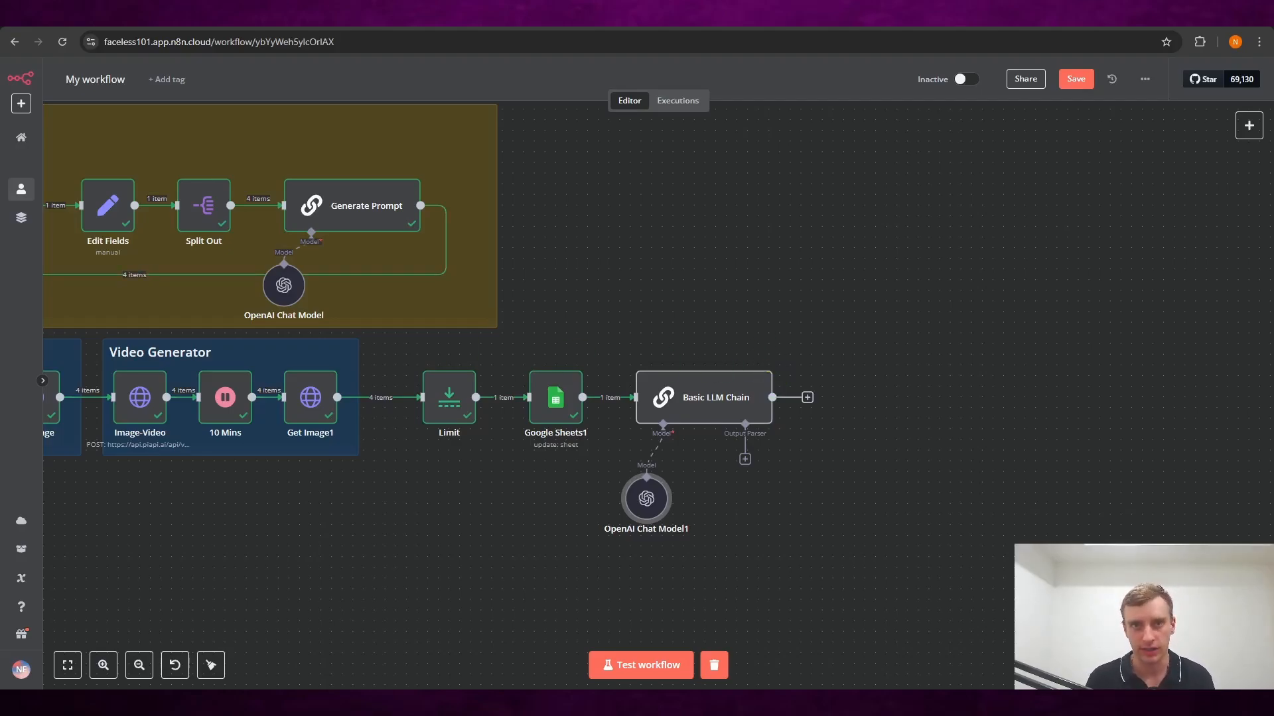
{"action": "scroll", "coordinate": [688, 242], "scroll_direction": "right", "scroll_amount": 1}
{"action": "right_click", "coordinate": [854, 397]}
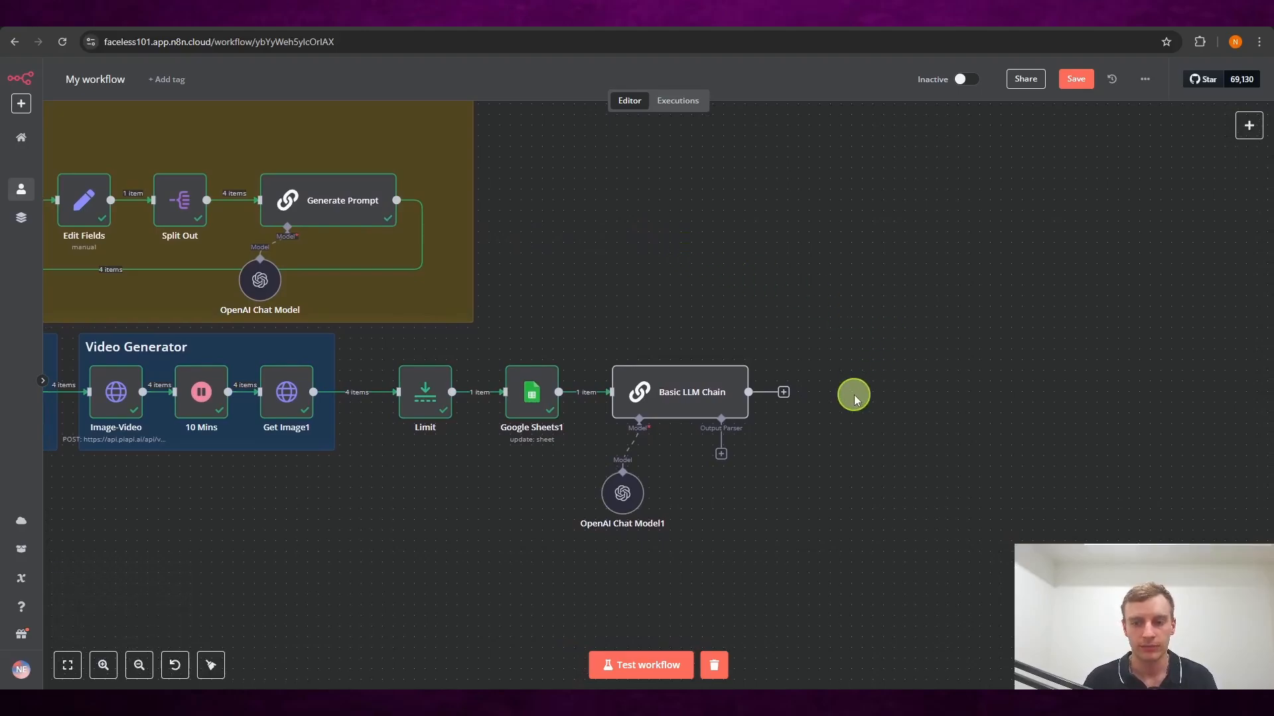
{"action": "left_click", "coordinate": [883, 415]}
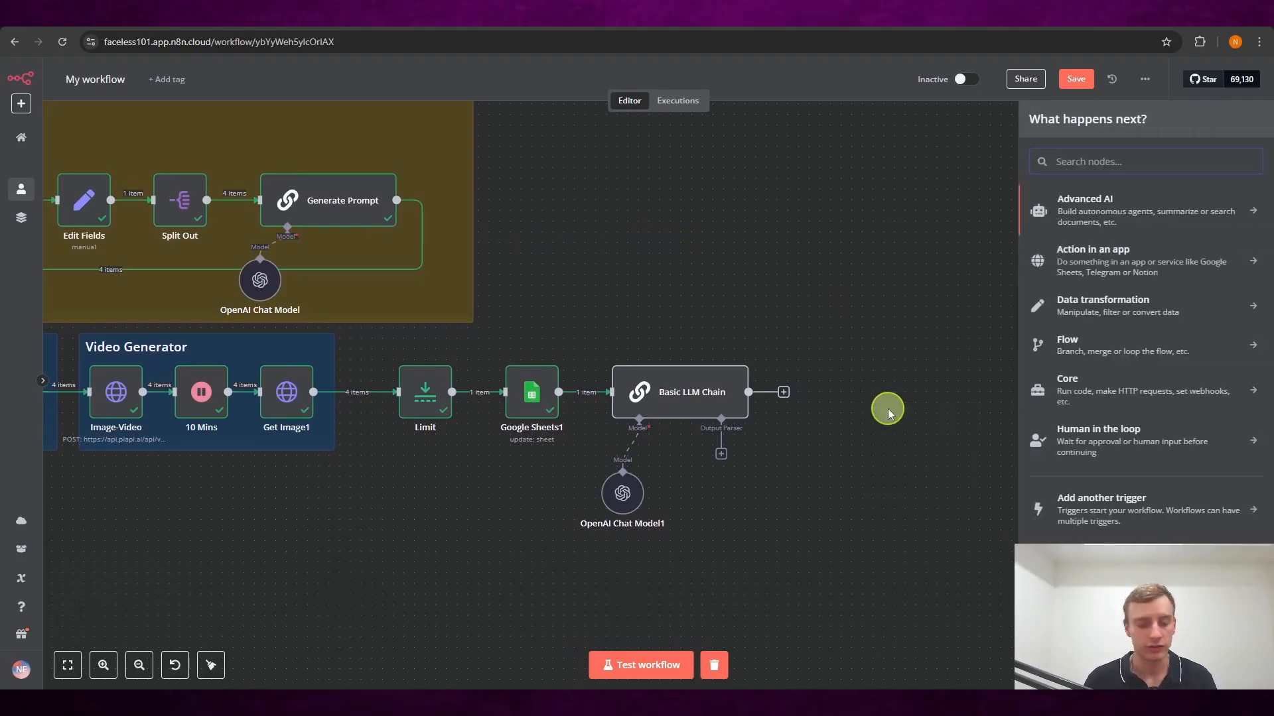
{"action": "type", "text": "http"}
{"action": "key", "text": "Return"}
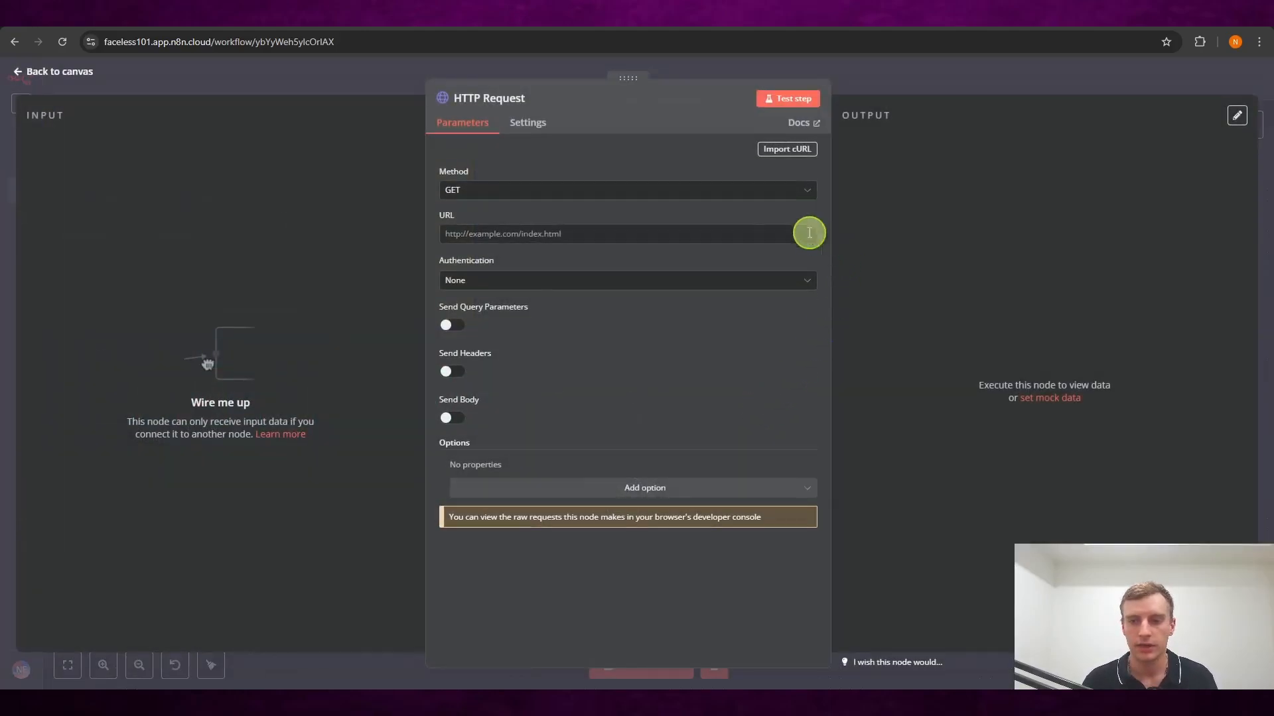
{"action": "left_click", "coordinate": [668, 194]}
{"action": "left_click", "coordinate": [540, 338]}
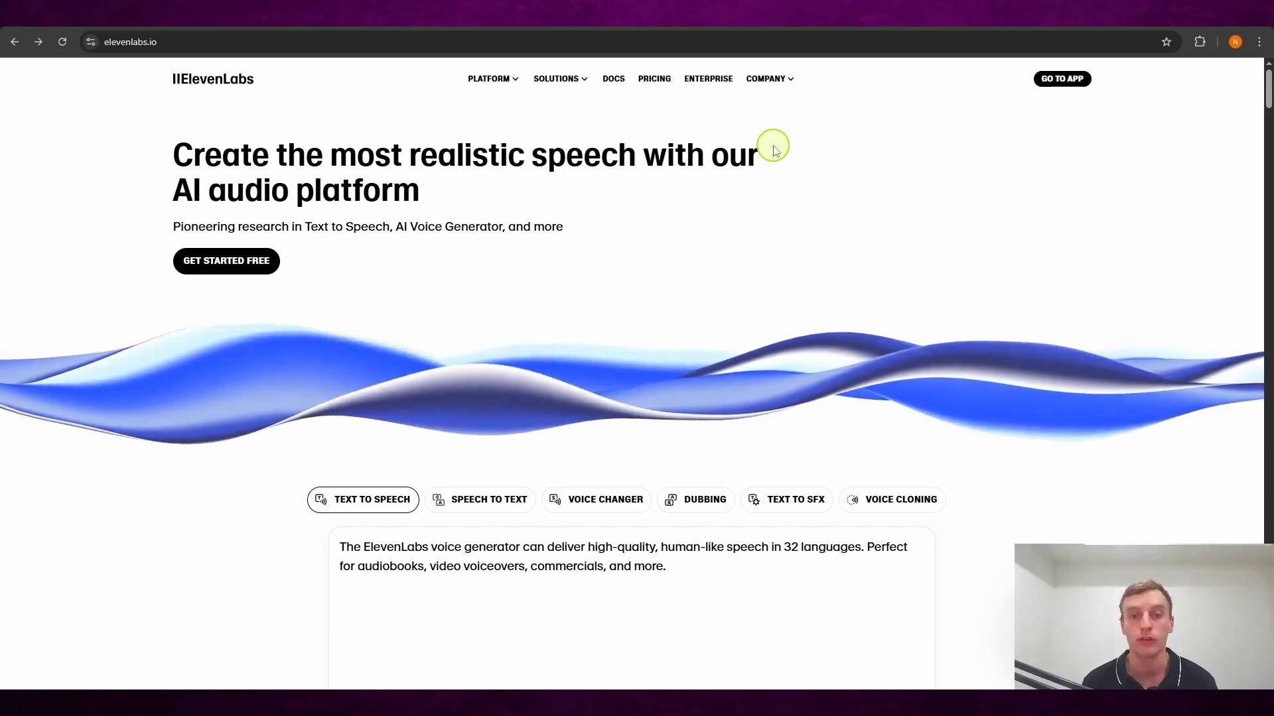
- Switch to the ElevenLabs website and open its app home page
{"action": "left_click", "coordinate": [1069, 83]}
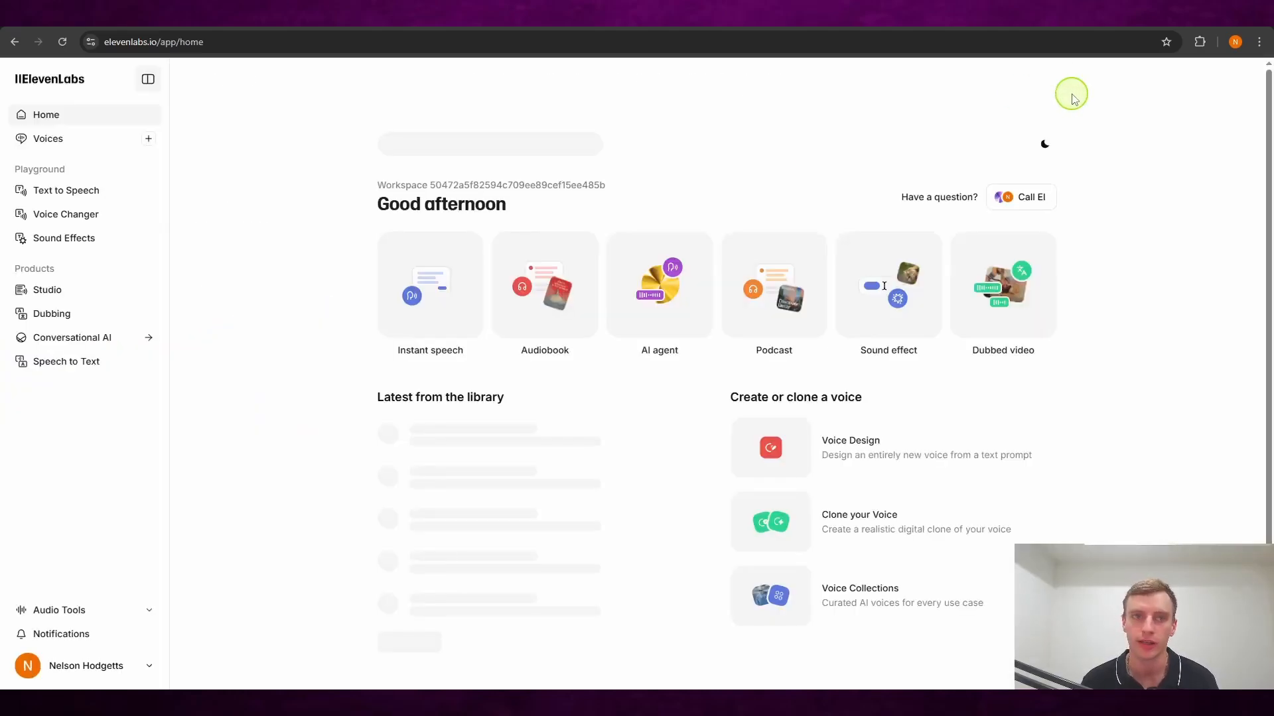
- Open the API keys settings of the ElevenLabs account
{"action": "left_click", "coordinate": [152, 665]}
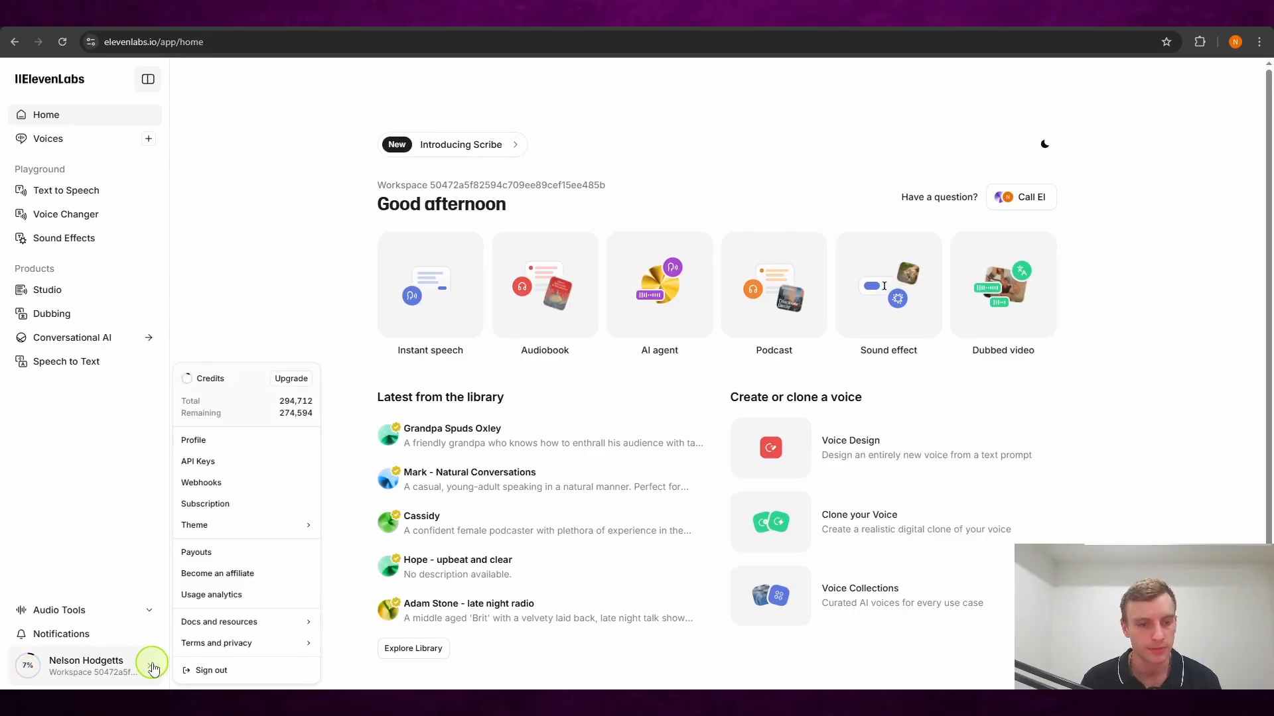
{"action": "left_click", "coordinate": [152, 666]}
{"action": "left_click", "coordinate": [140, 664]}
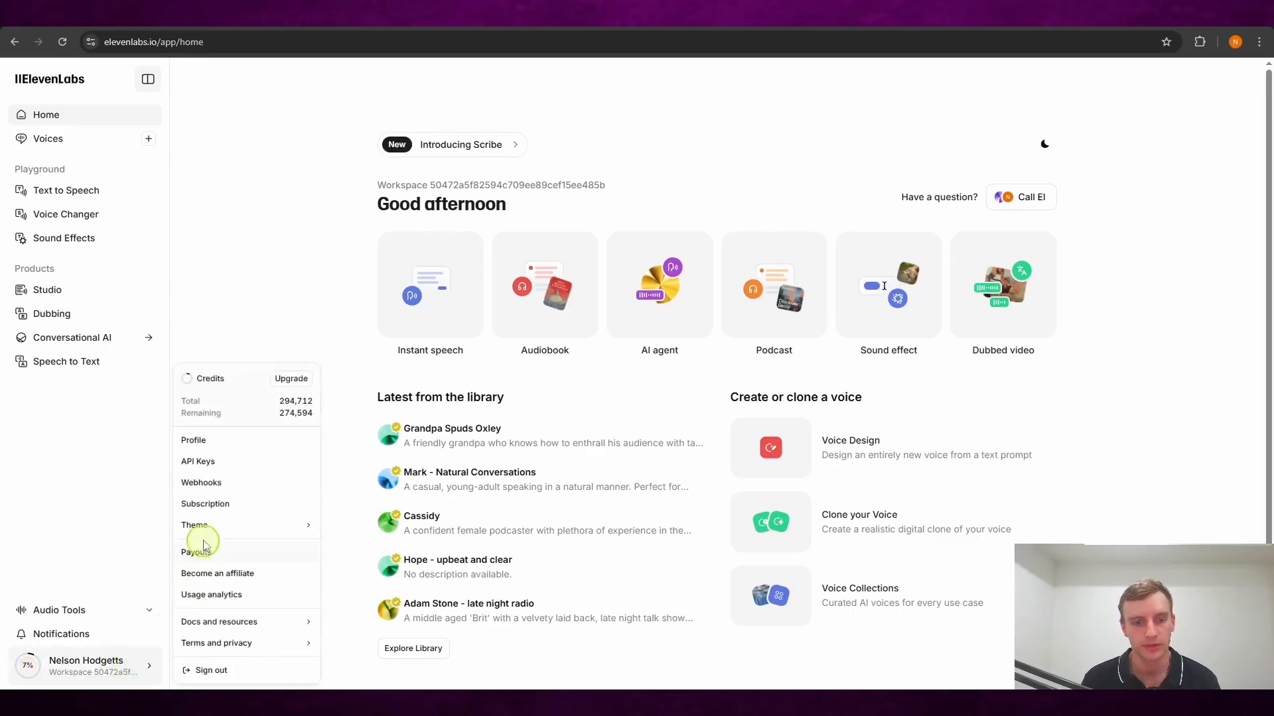
{"action": "left_click", "coordinate": [228, 464]}
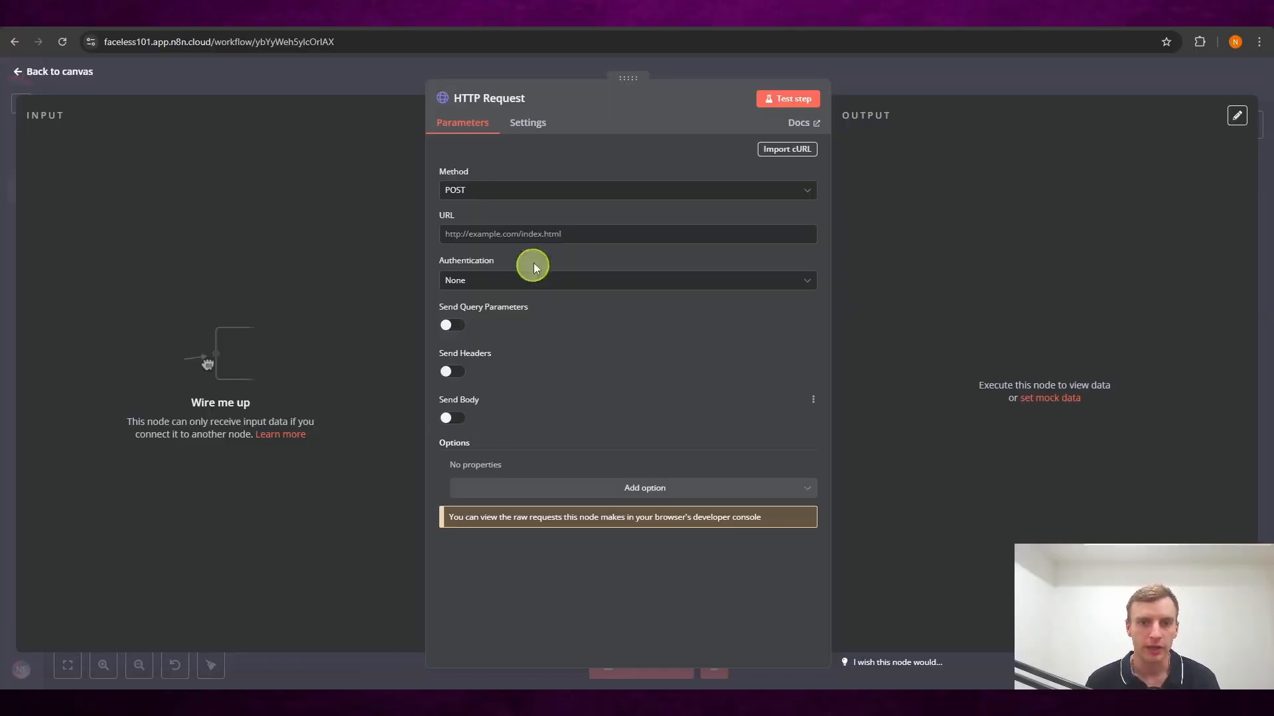
{"action": "left_click", "coordinate": [555, 235]}
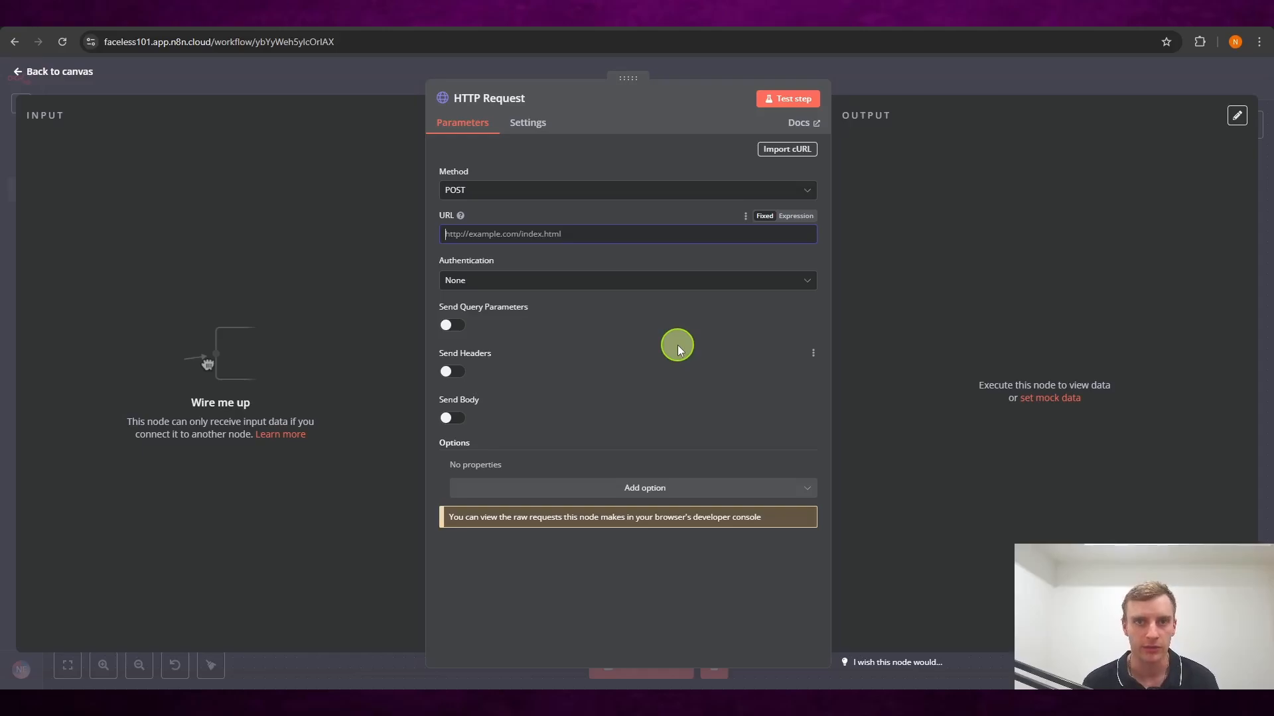
{"action": "left_click", "coordinate": [678, 345]}
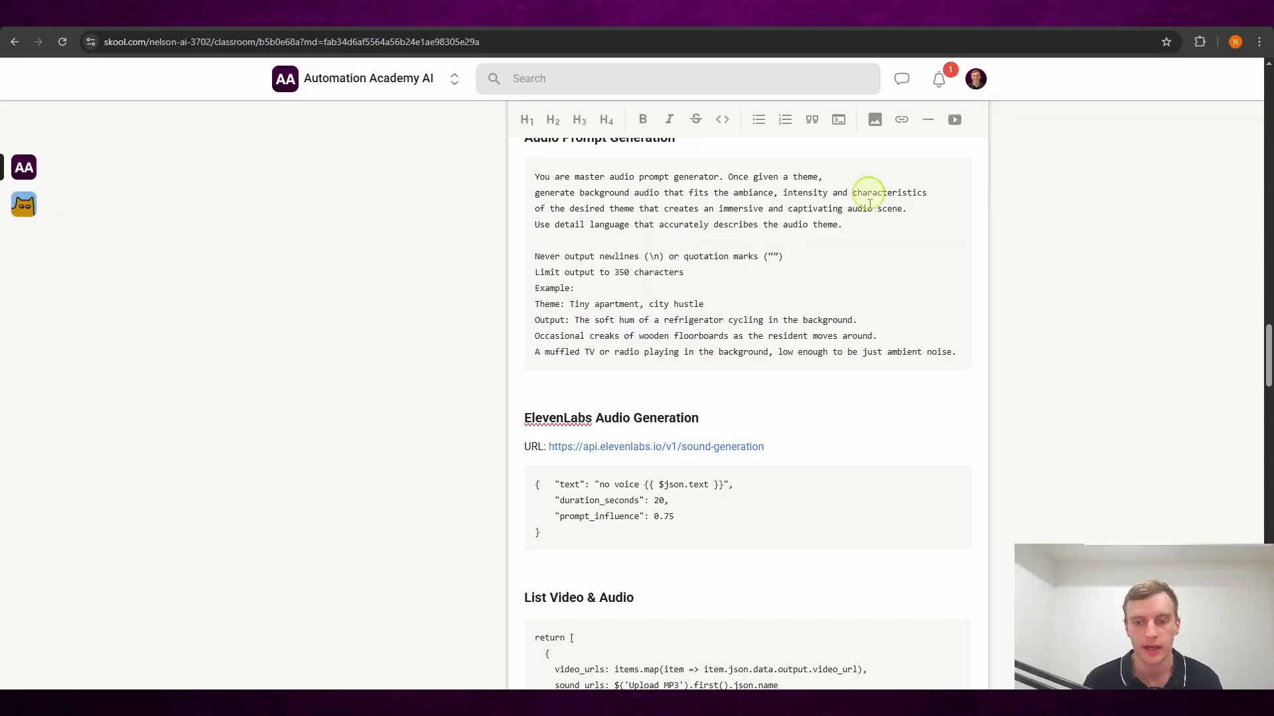
{"action": "left_click_drag", "start_coordinate": [777, 446], "coordinate": [552, 451]}
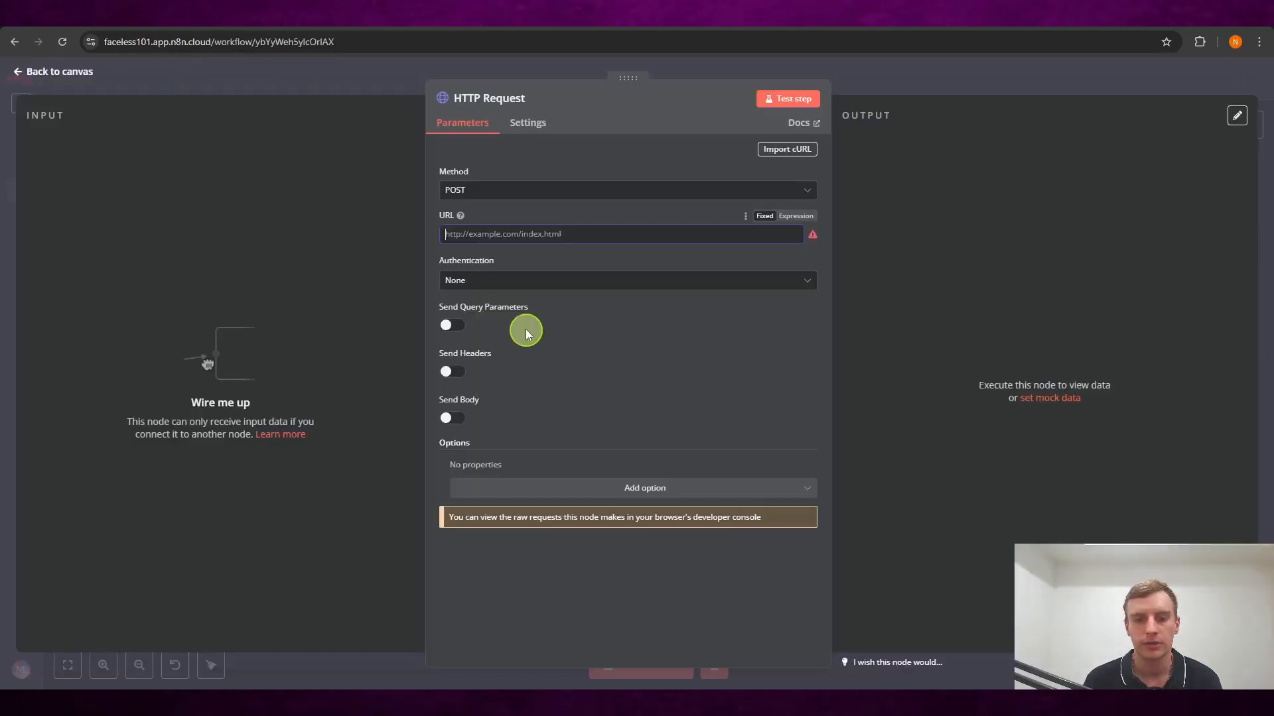
{"action": "left_click", "coordinate": [520, 235]}
{"action": "type", "text": "https://api.elevenlabs.io/v1/sound-generation"}
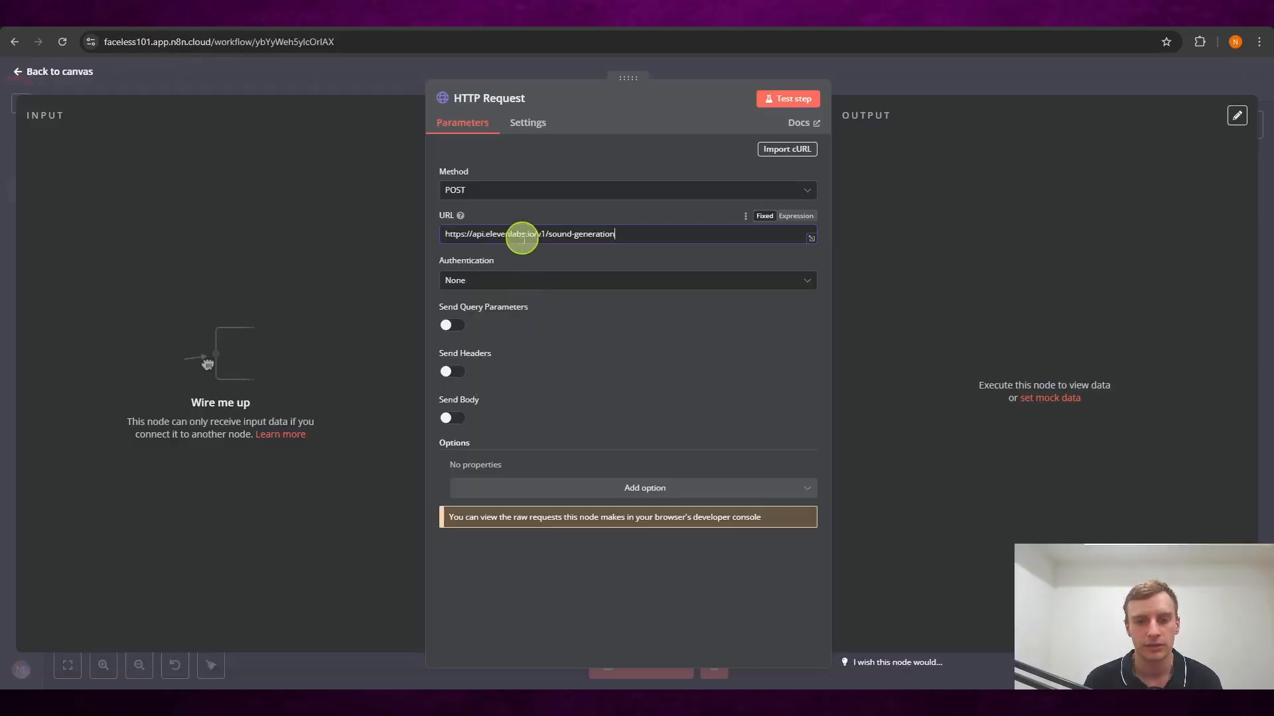
- Set the request's authentication to Generic Credential Type with Header Auth and start creating a new credential
{"action": "left_click", "coordinate": [710, 341]}
{"action": "left_click", "coordinate": [718, 281]}
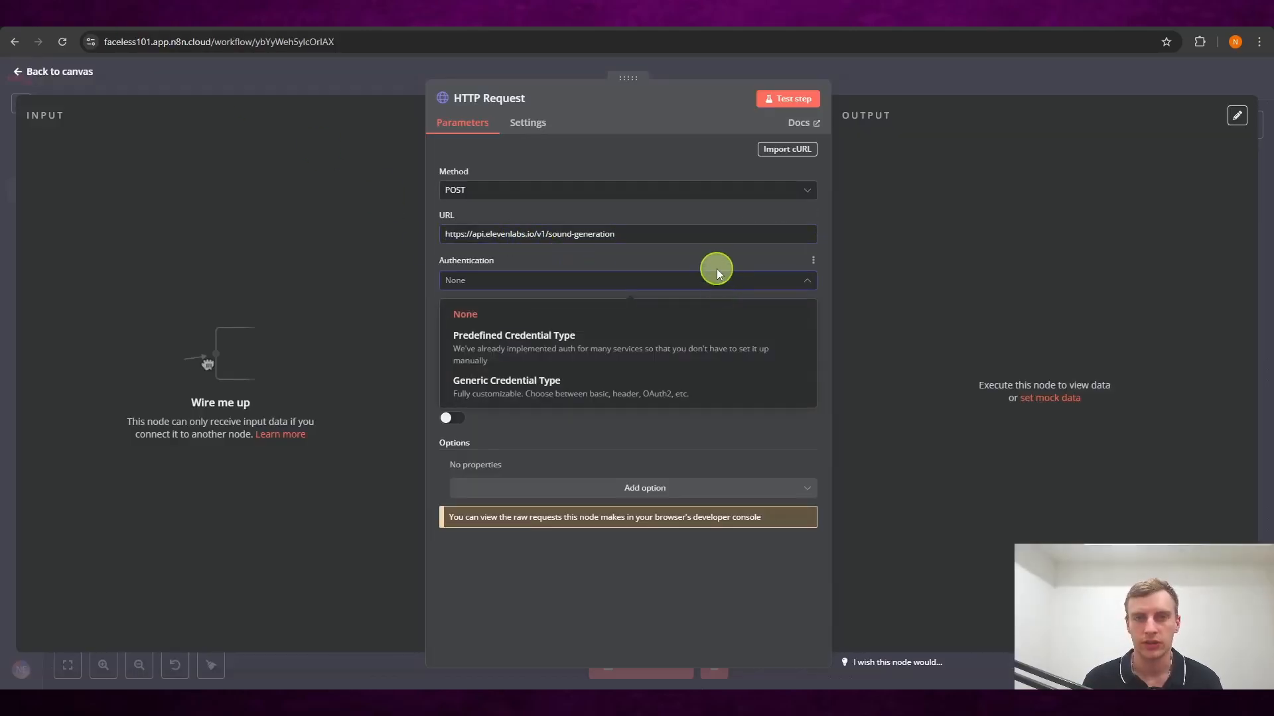
{"action": "left_click", "coordinate": [649, 382]}
{"action": "left_click", "coordinate": [682, 335]}
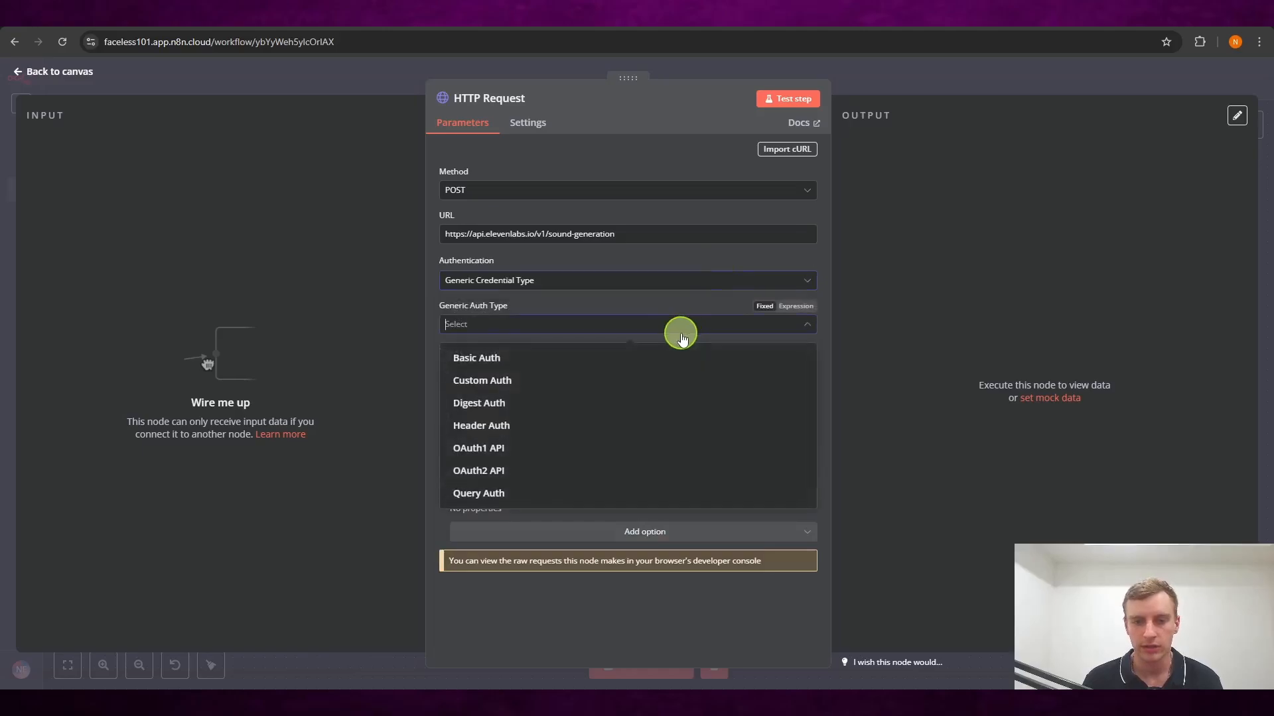
{"action": "left_click", "coordinate": [603, 428]}
{"action": "left_click", "coordinate": [755, 369]}
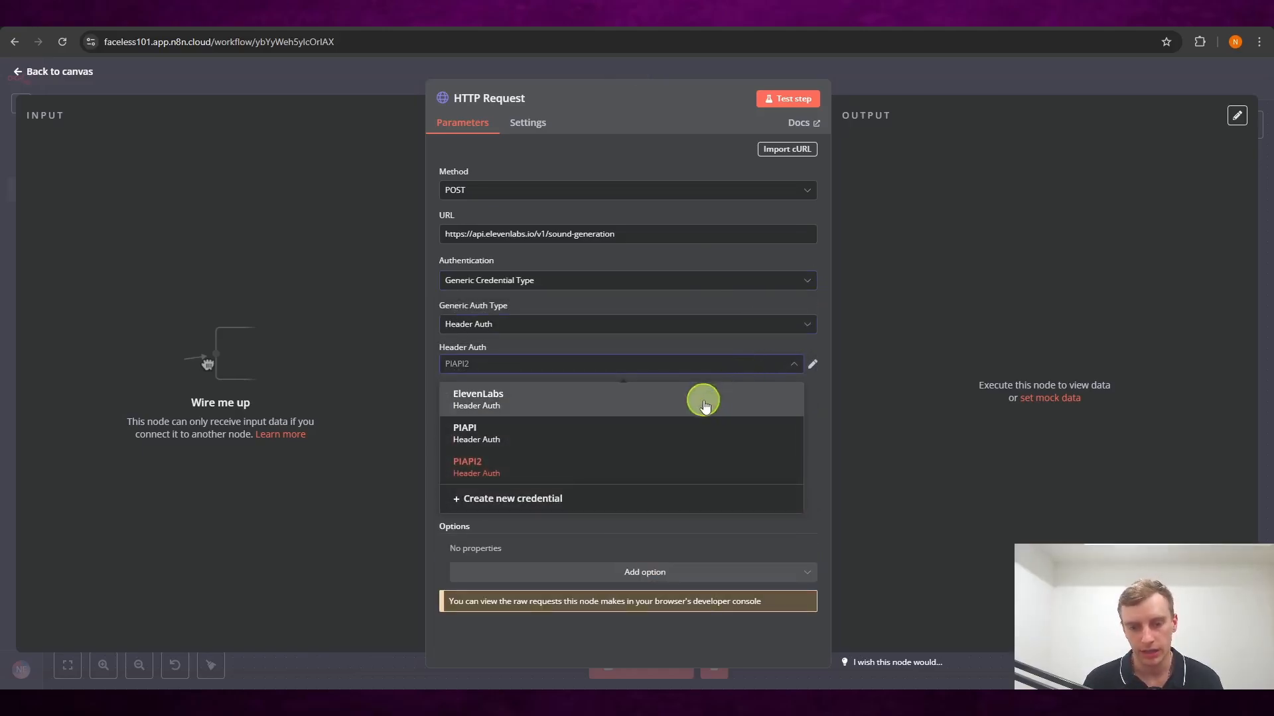
{"action": "left_click", "coordinate": [702, 398]}
{"action": "left_click", "coordinate": [722, 368]}
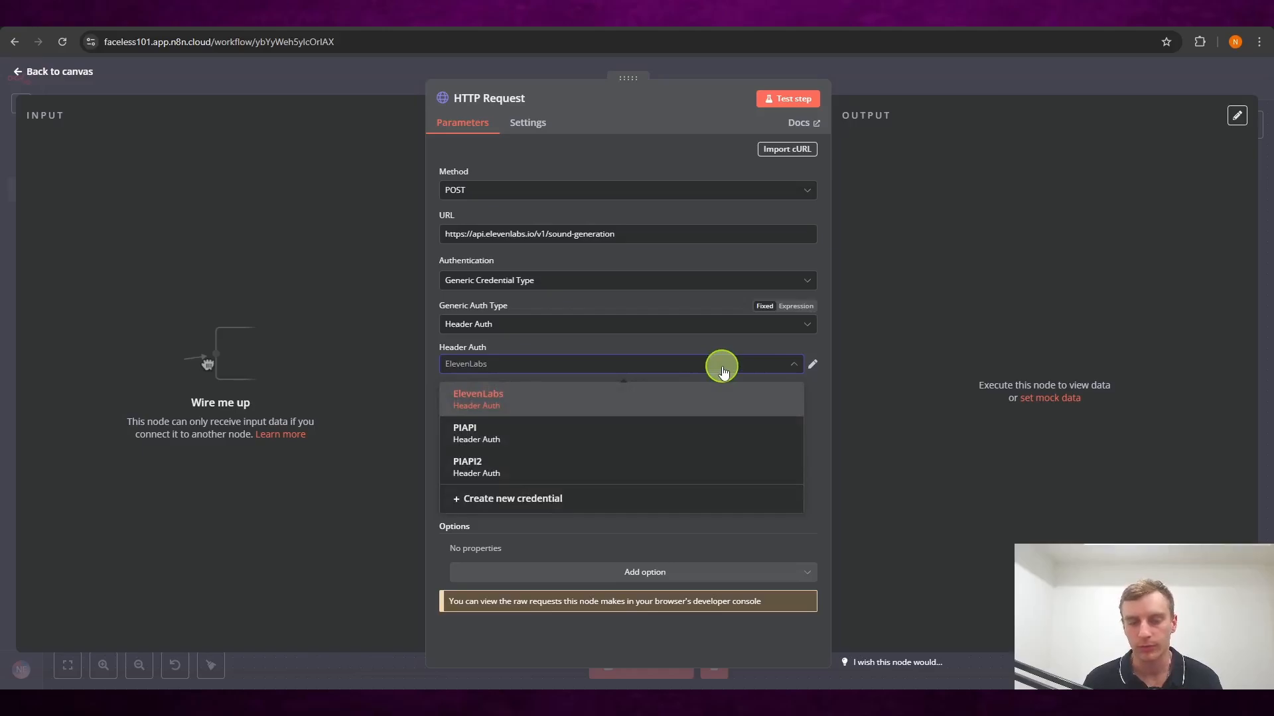
{"action": "left_click", "coordinate": [578, 505]}
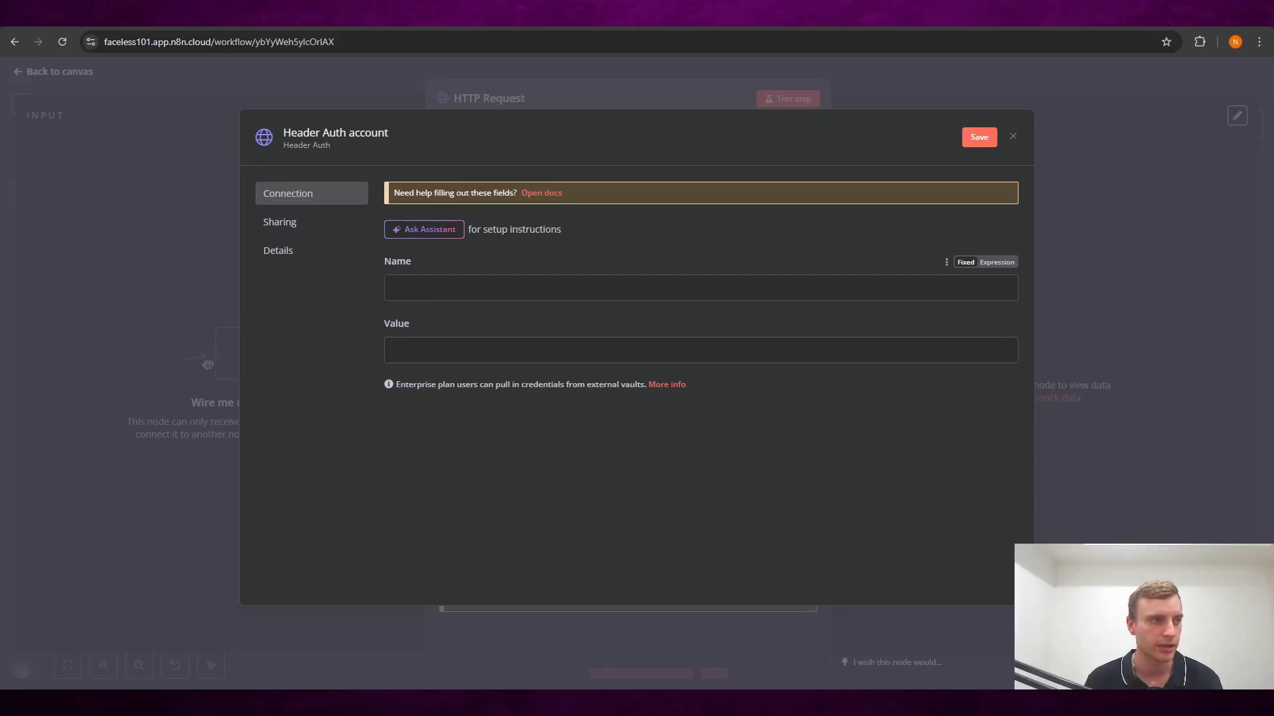
- Switch to ElevenLabs, create an unrestricted API key under the suggested name, and copy it
{"action": "left_click", "coordinate": [824, 57]}
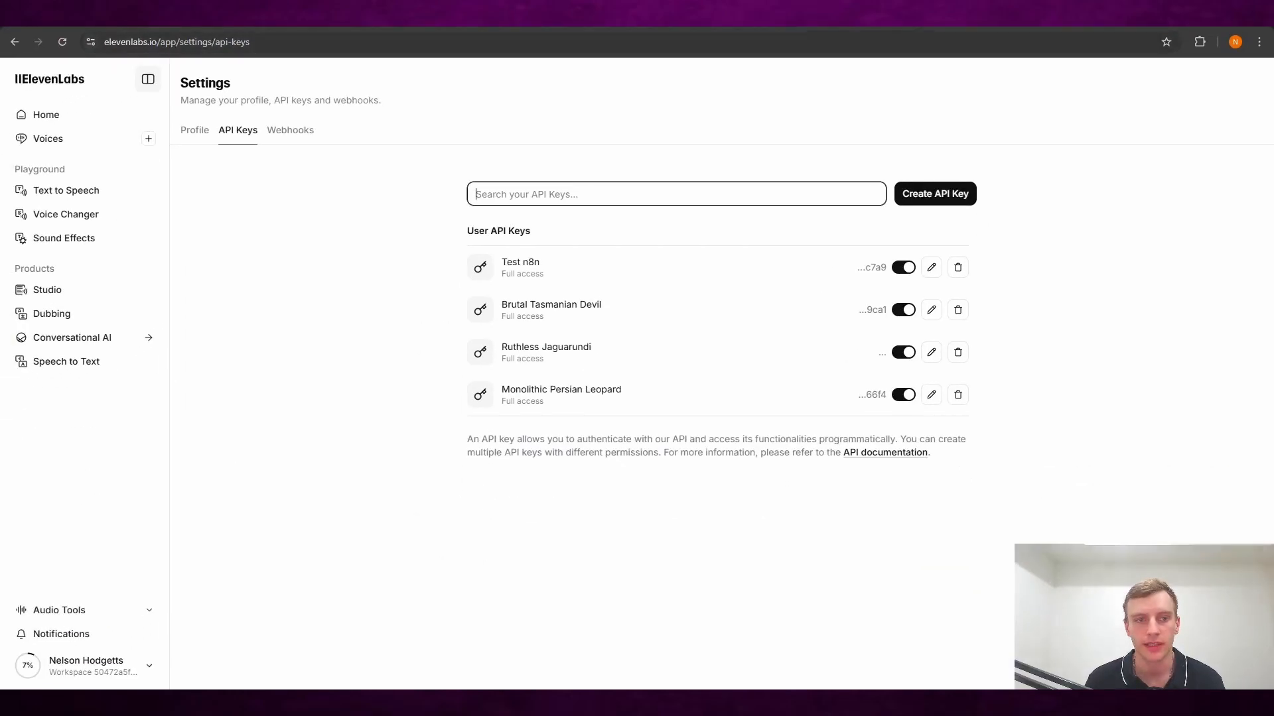
{"action": "left_click", "coordinate": [936, 195]}
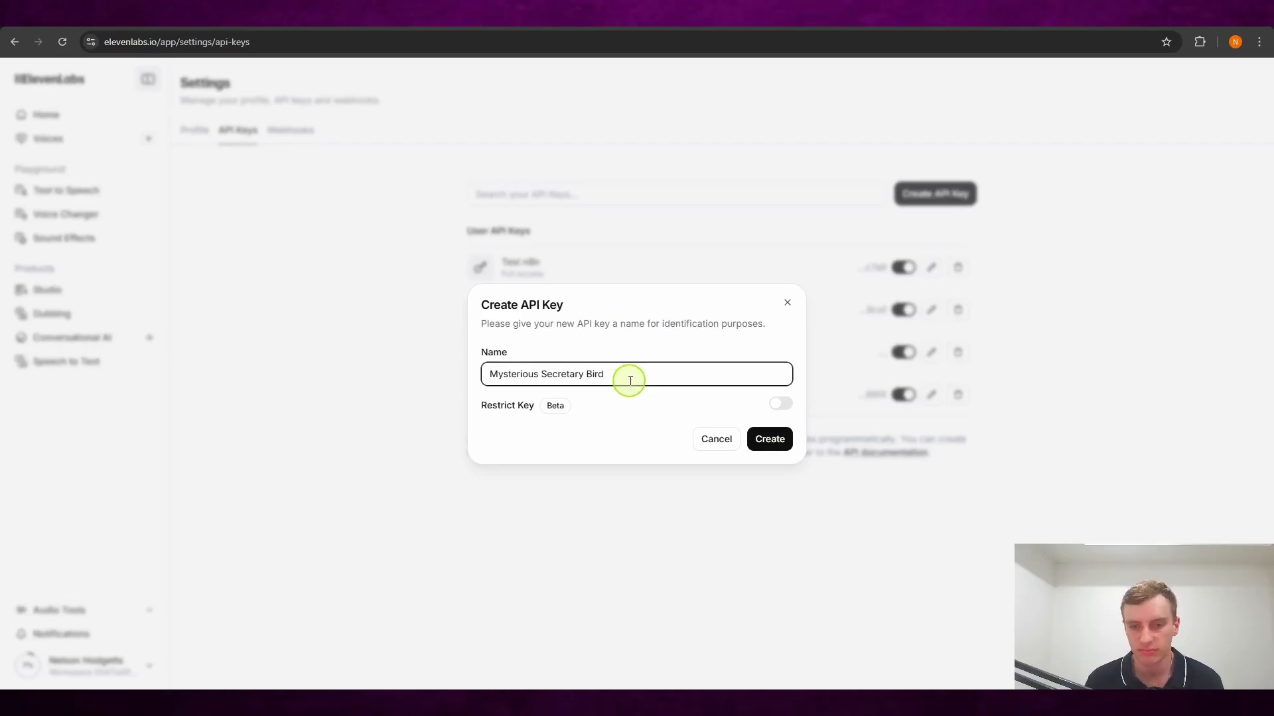
{"action": "left_click", "coordinate": [772, 441]}
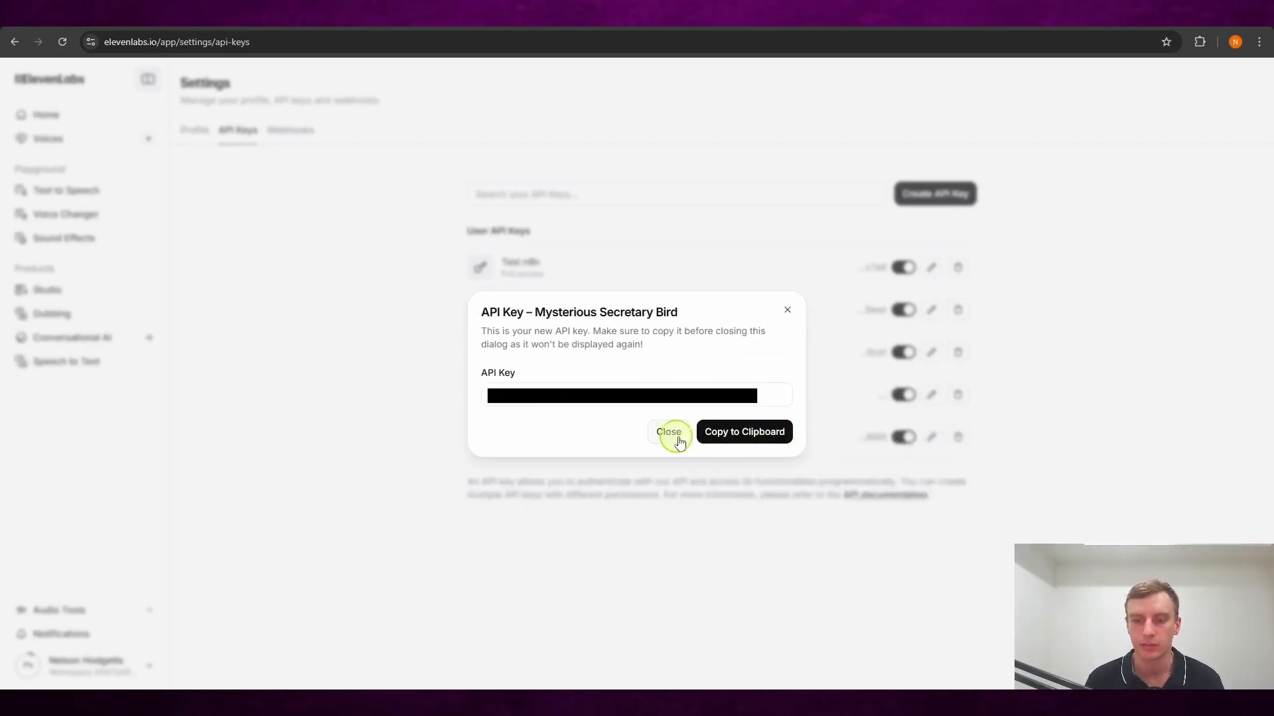
{"action": "left_click", "coordinate": [788, 313]}
- In the n8n Header Auth credential, paste the API key as the value, enter xi-api-key as the name, and save it
{"action": "left_click", "coordinate": [854, 15]}
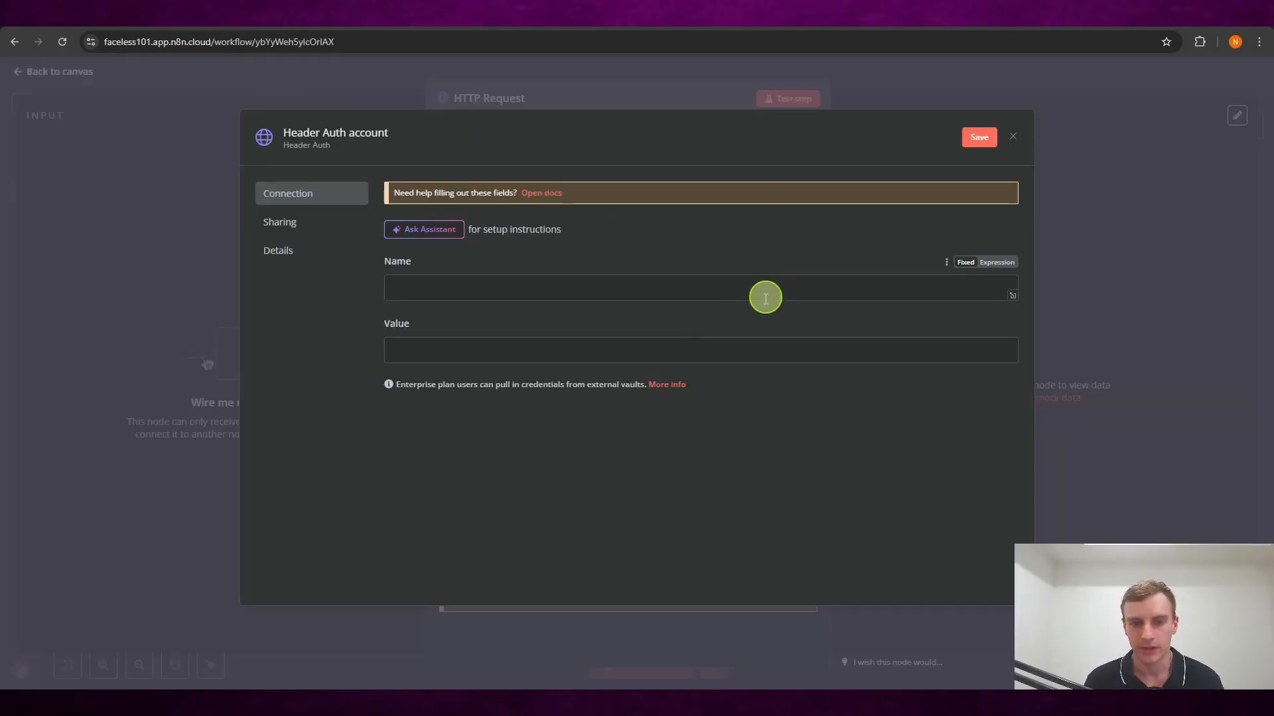
{"action": "left_click", "coordinate": [442, 349]}
{"action": "key", "text": "ctrl+v"}
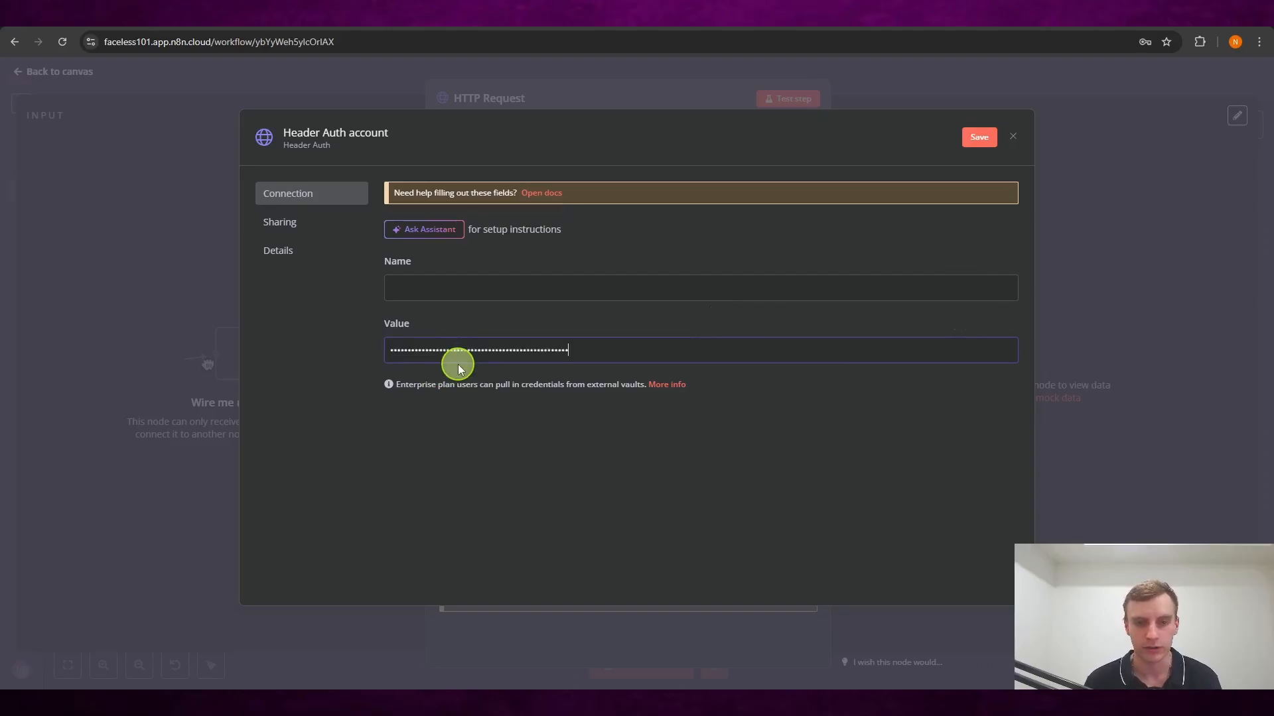
{"action": "left_click", "coordinate": [451, 285]}
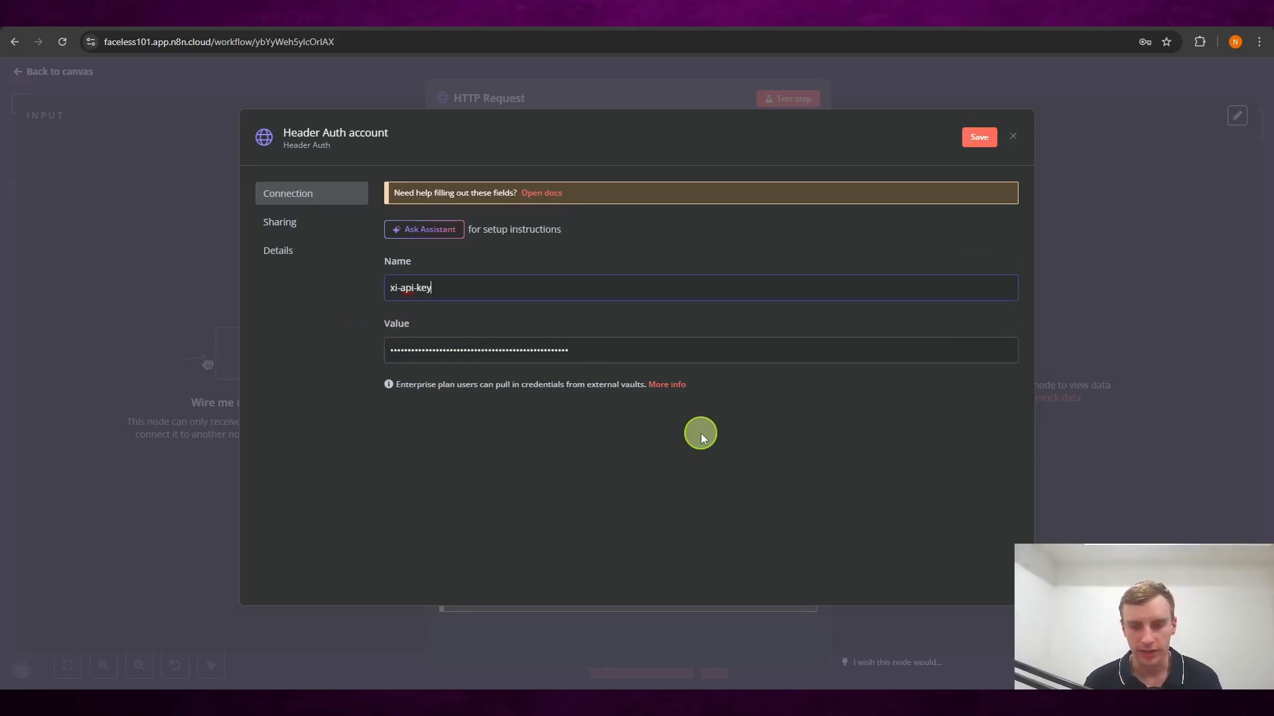
{"action": "left_click", "coordinate": [368, 310]}
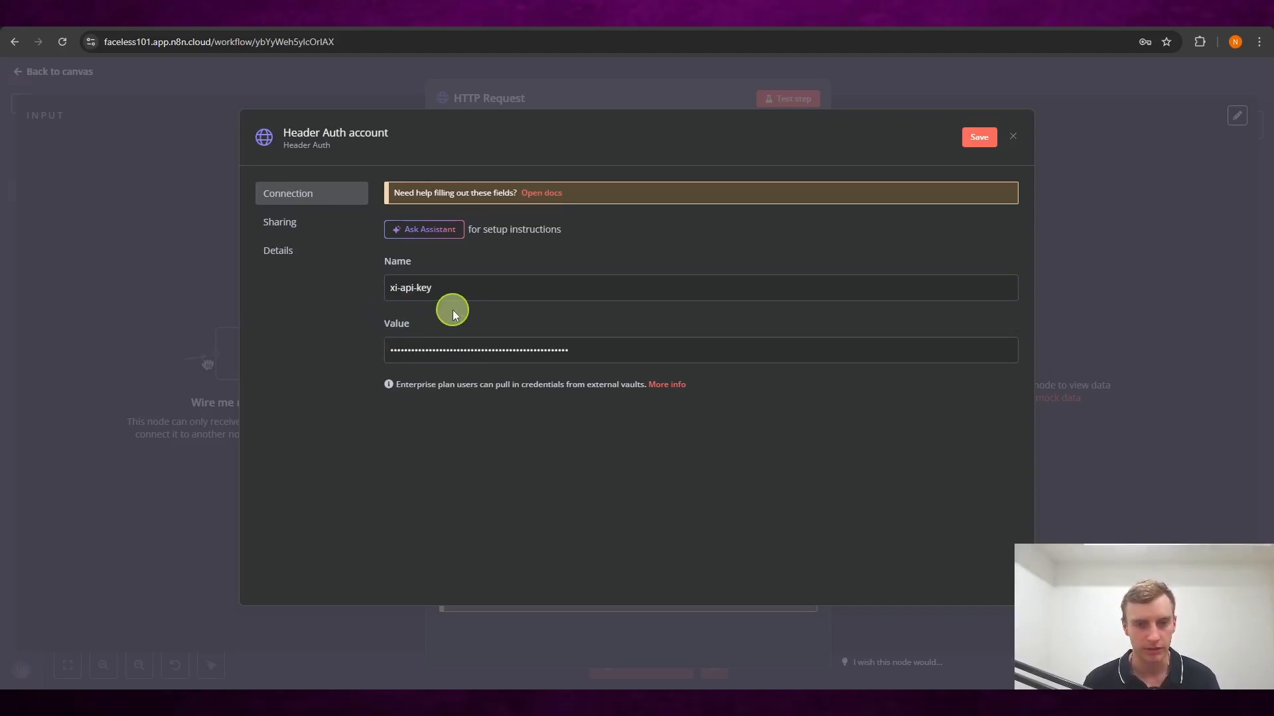
{"action": "left_click", "coordinate": [979, 138]}
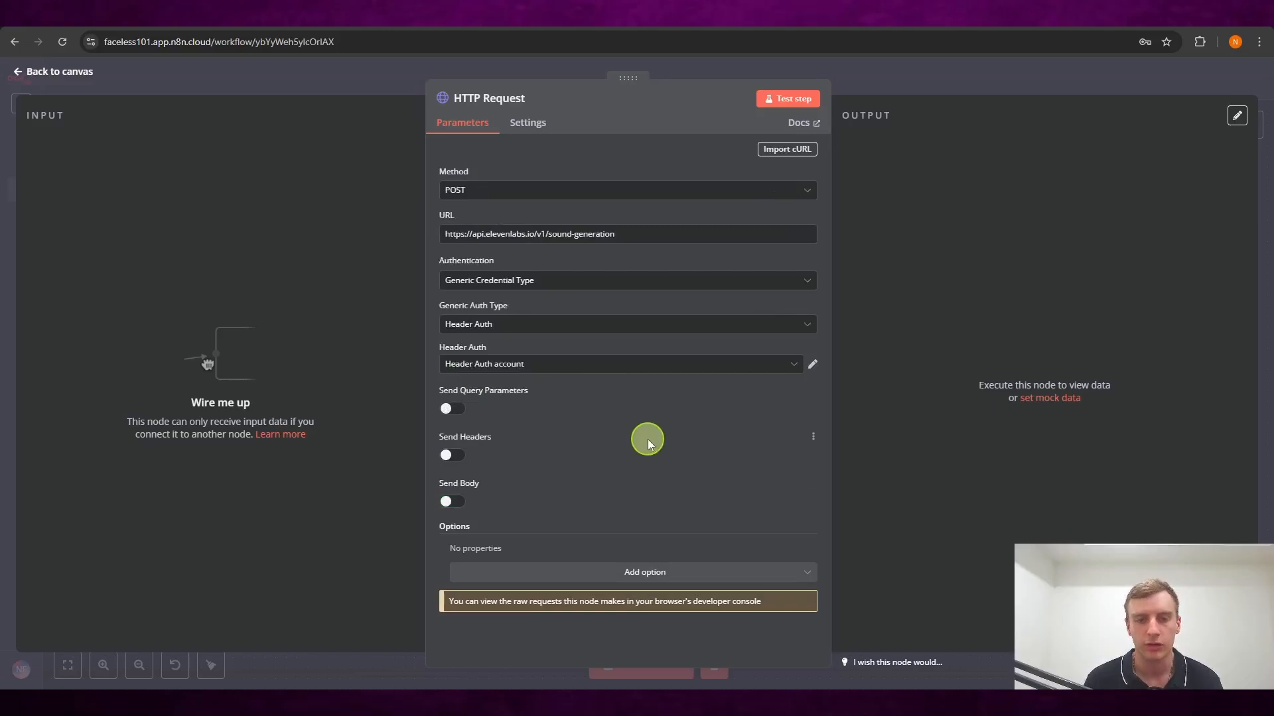
- Enable sending a body in the HTTP Request, with body content type Raw and content type application/json
{"action": "left_click", "coordinate": [452, 502]}
{"action": "scroll", "coordinate": [619, 440], "scroll_direction": "down", "scroll_amount": 2}
{"action": "scroll", "coordinate": [632, 466], "scroll_direction": "down", "scroll_amount": 2}
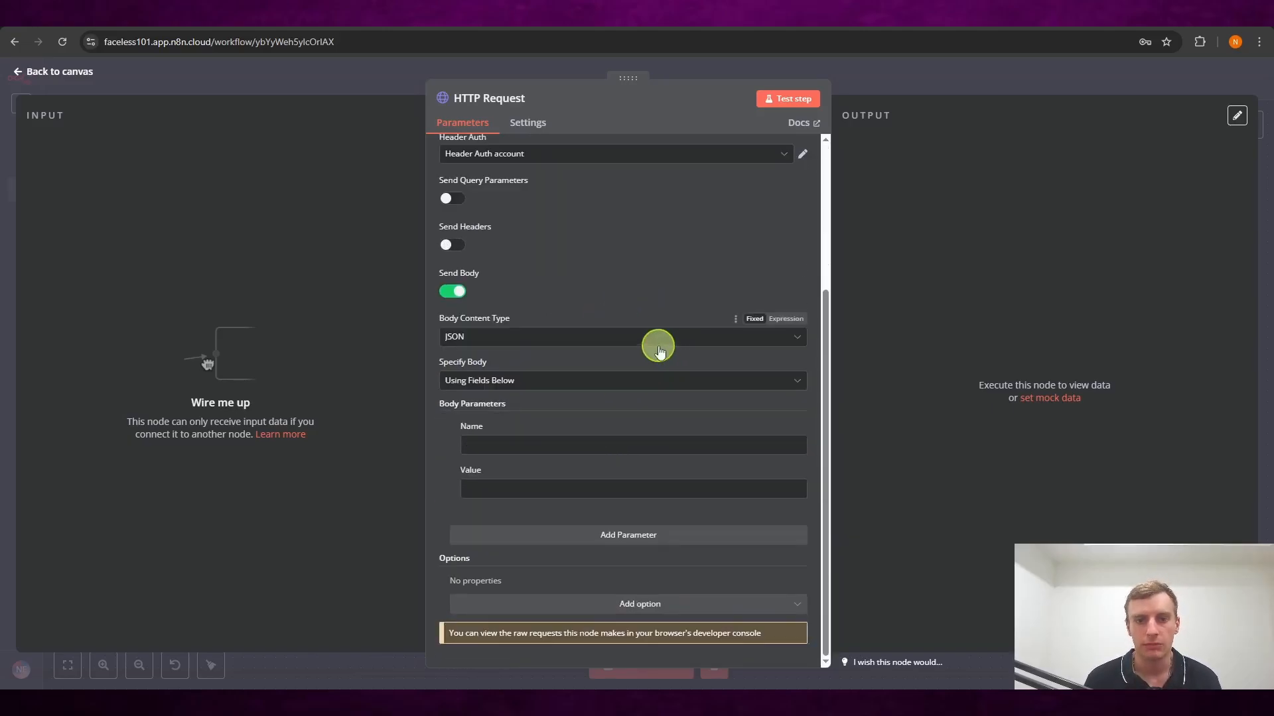
{"action": "left_click", "coordinate": [660, 346]}
{"action": "left_click", "coordinate": [540, 457]}
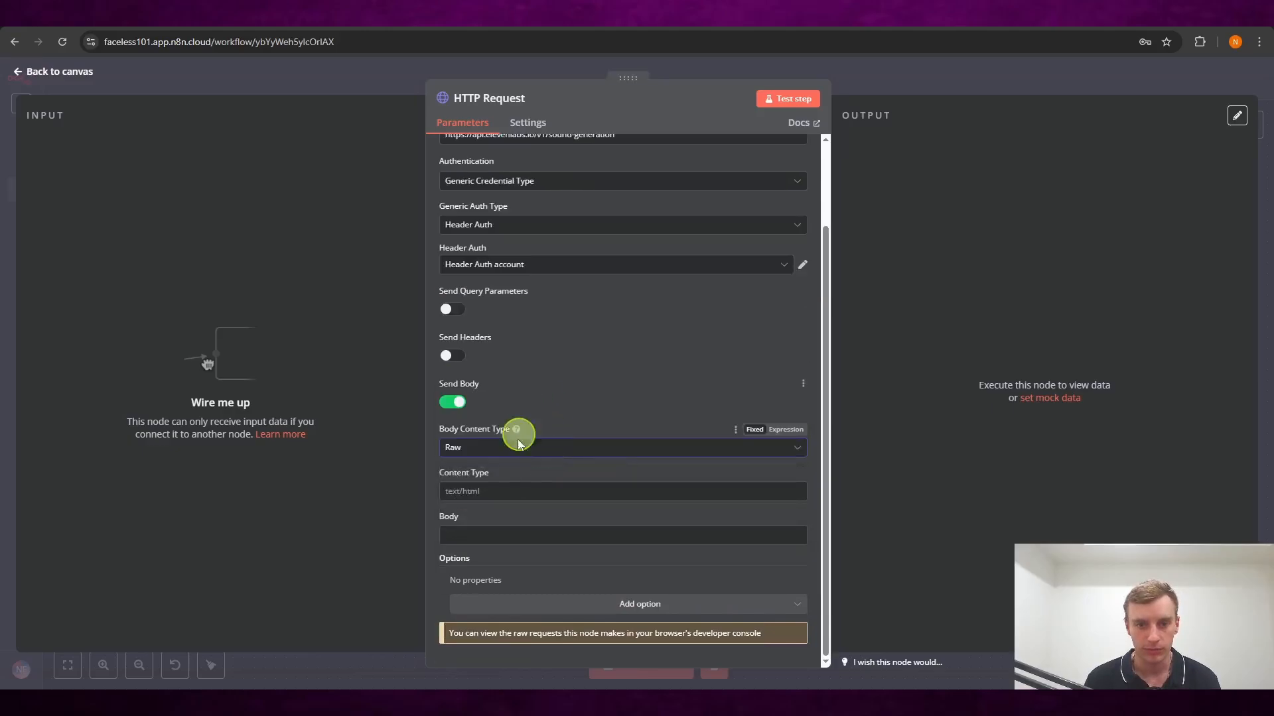
{"action": "key", "text": "Tab"}
{"action": "type", "text": "app"}
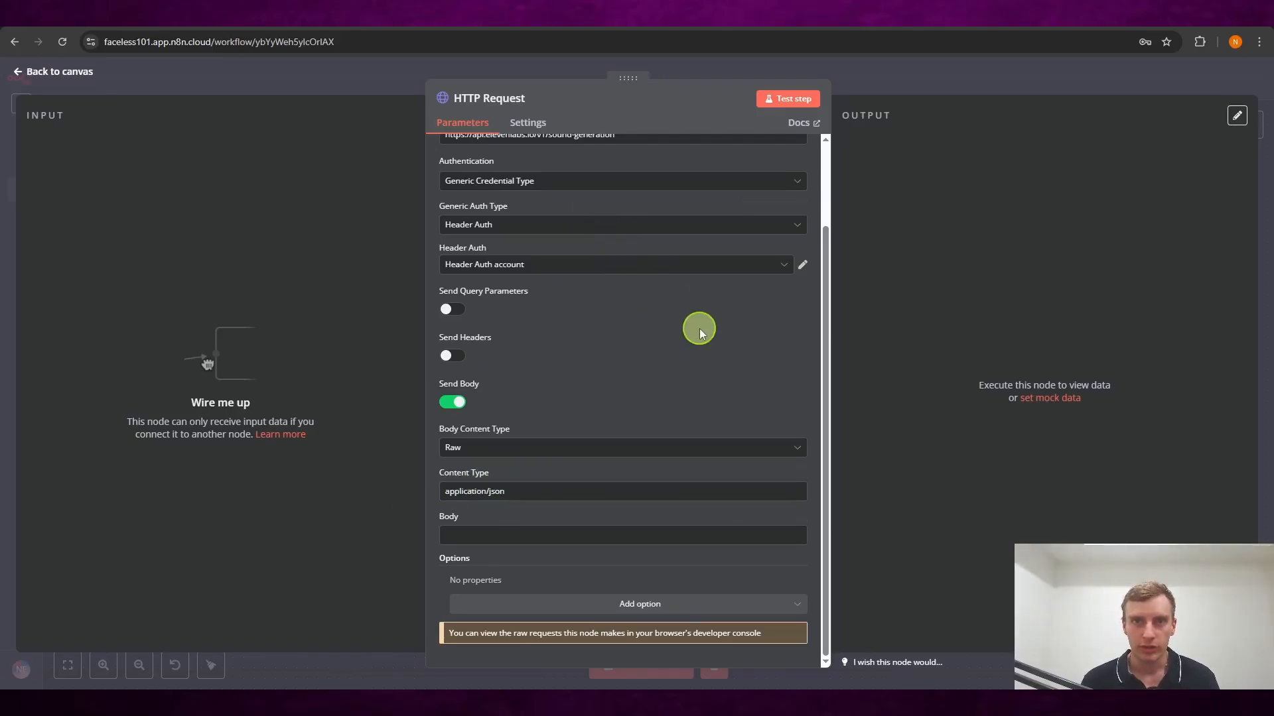
- Copy the ElevenLabs audio generation JSON from the course notes into the request body as an expression, and return to the canvas
{"action": "left_click", "coordinate": [816, 16]}
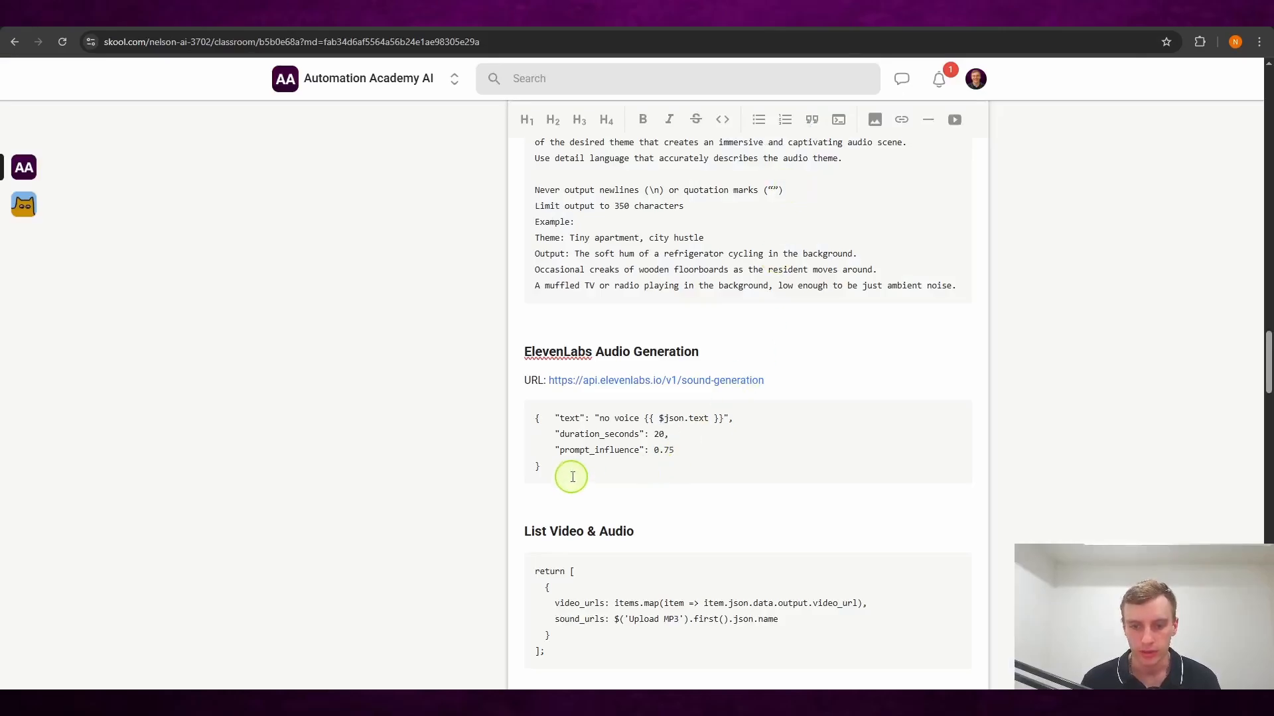
{"action": "left_click_drag", "start_coordinate": [611, 469], "coordinate": [535, 423]}
{"action": "key", "text": "ctrl+c"}
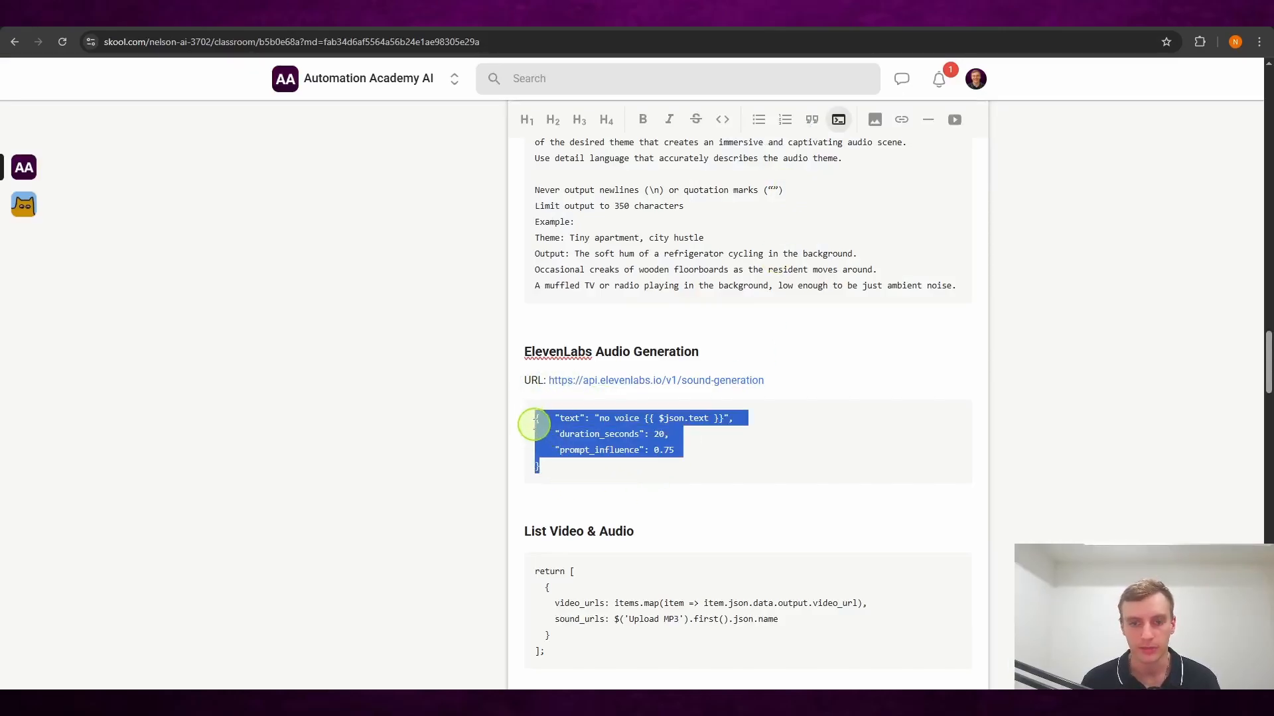
{"action": "left_click", "coordinate": [266, 16]}
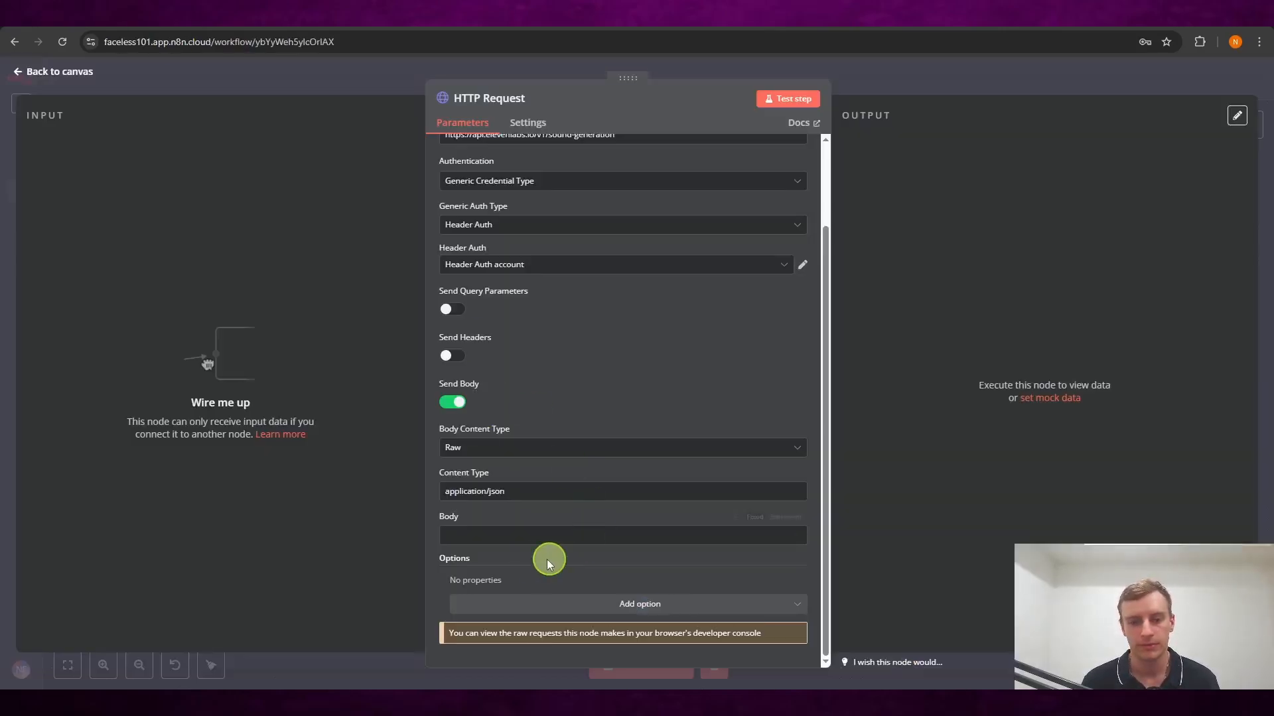
{"action": "left_click", "coordinate": [494, 538]}
{"action": "left_click", "coordinate": [794, 524]}
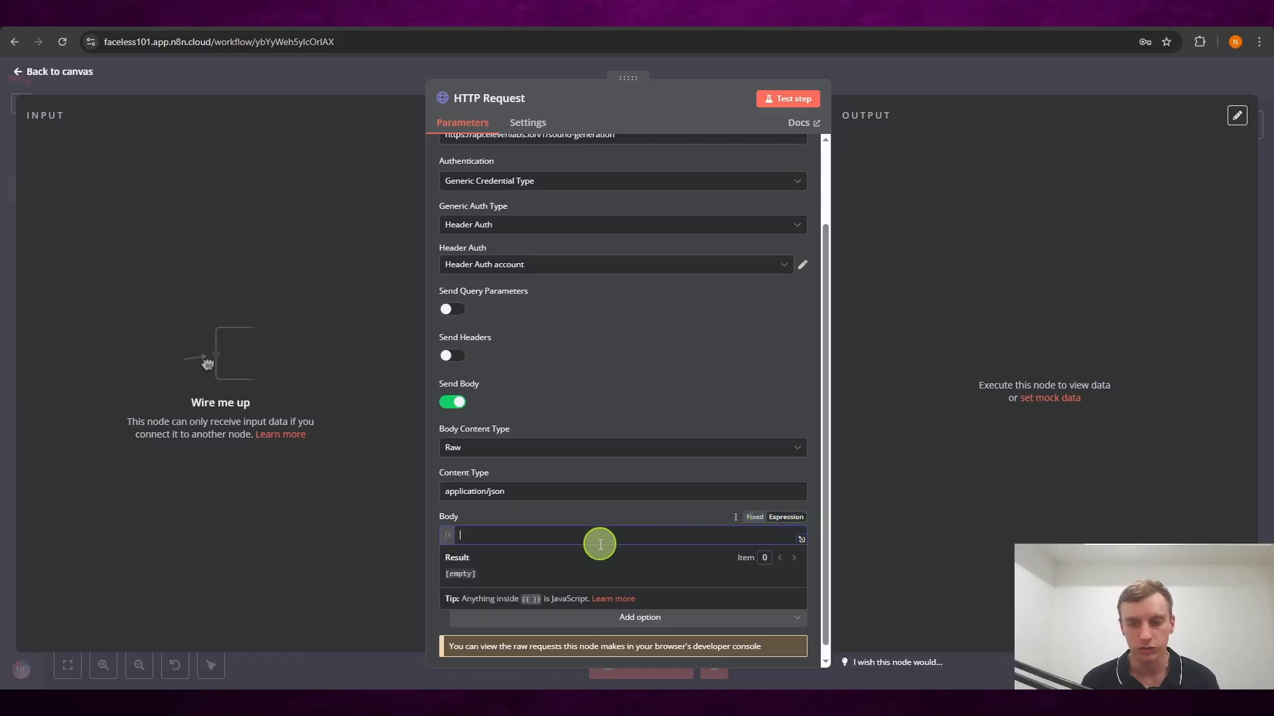
{"action": "key", "text": "ctrl+v"}
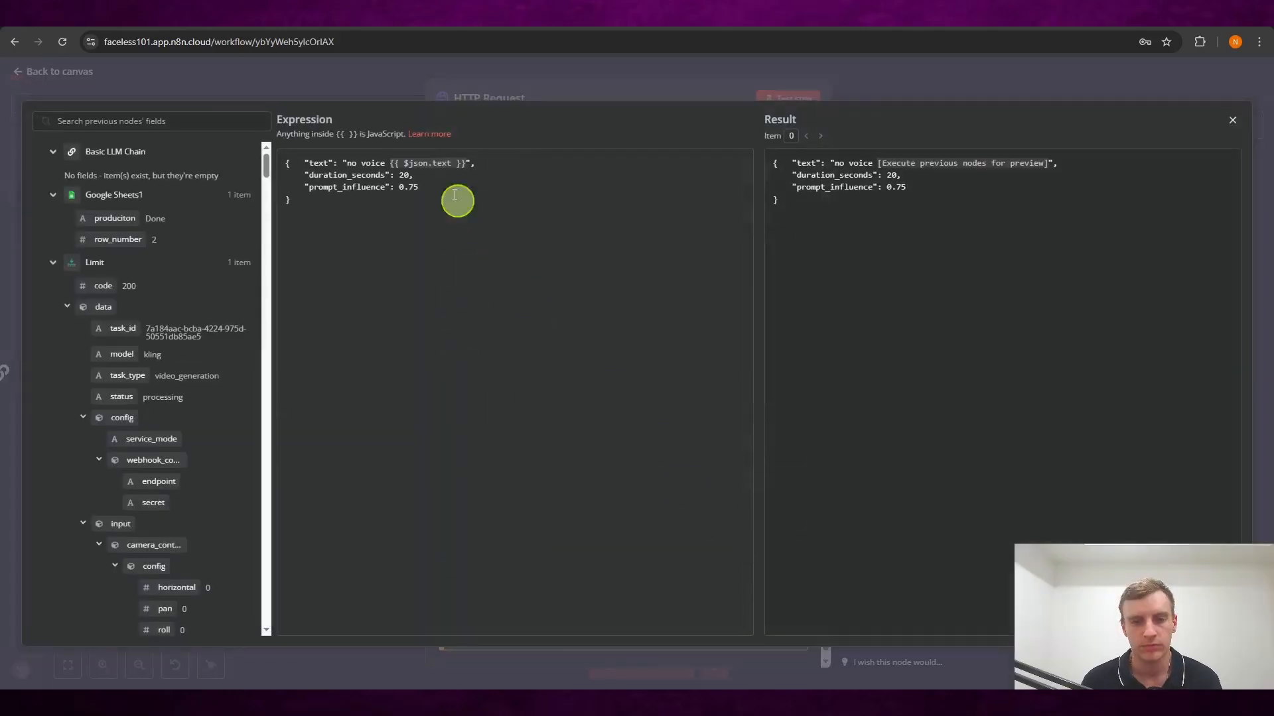
{"action": "left_click", "coordinate": [900, 81]}
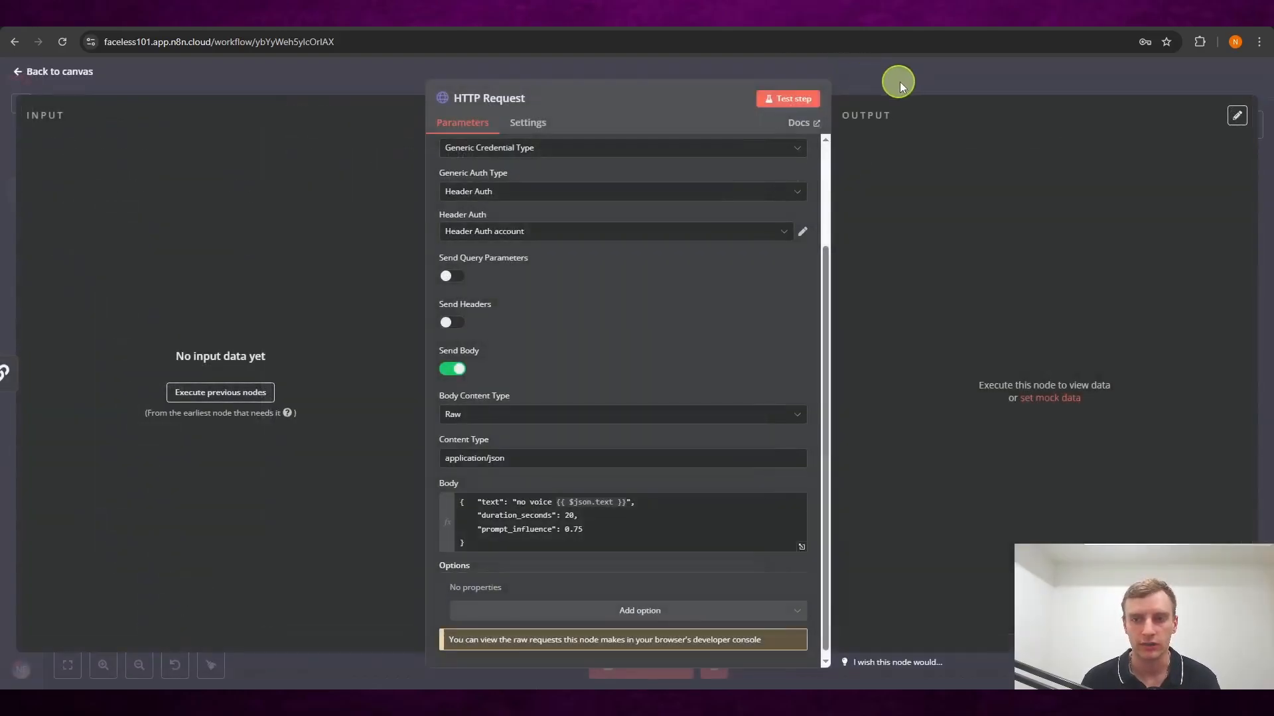
{"action": "left_click", "coordinate": [901, 80]}
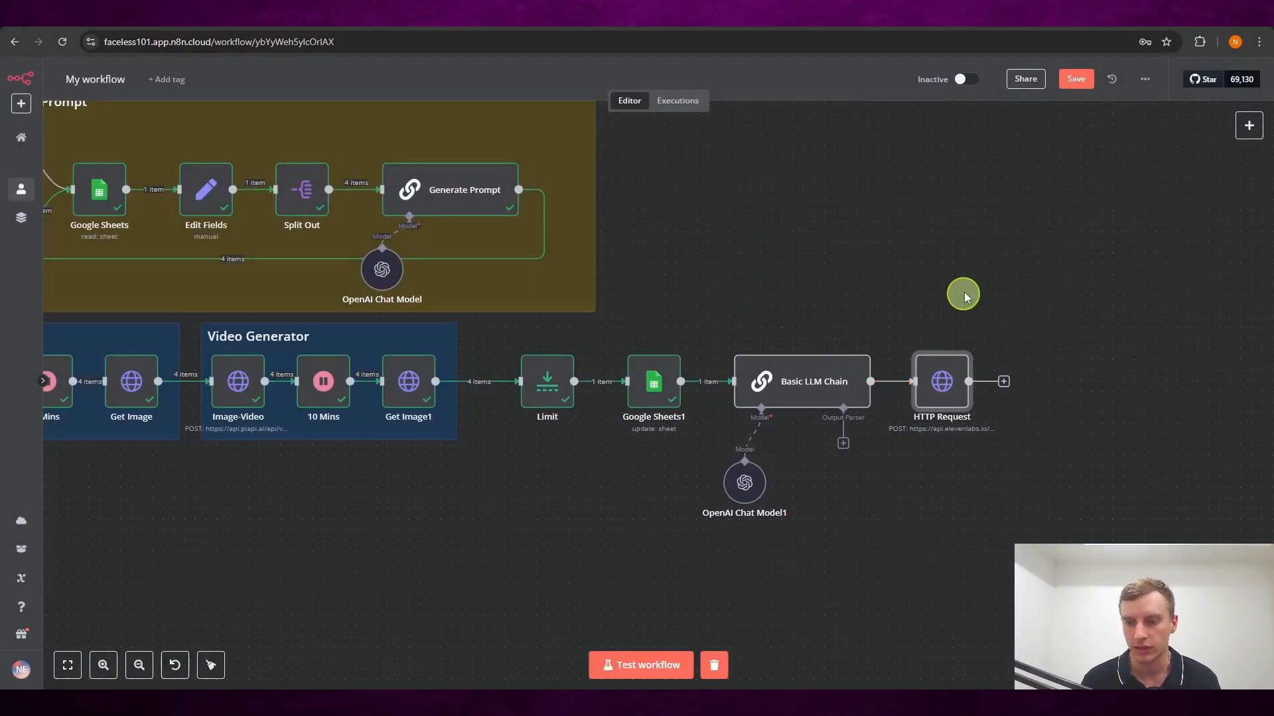
- Run the nodes preceding the HTTP Request and check how its body expression resolves with the generated audio prompt
{"action": "left_click_drag", "start_coordinate": [968, 293], "coordinate": [797, 293]}
{"action": "double_click", "coordinate": [803, 400]}
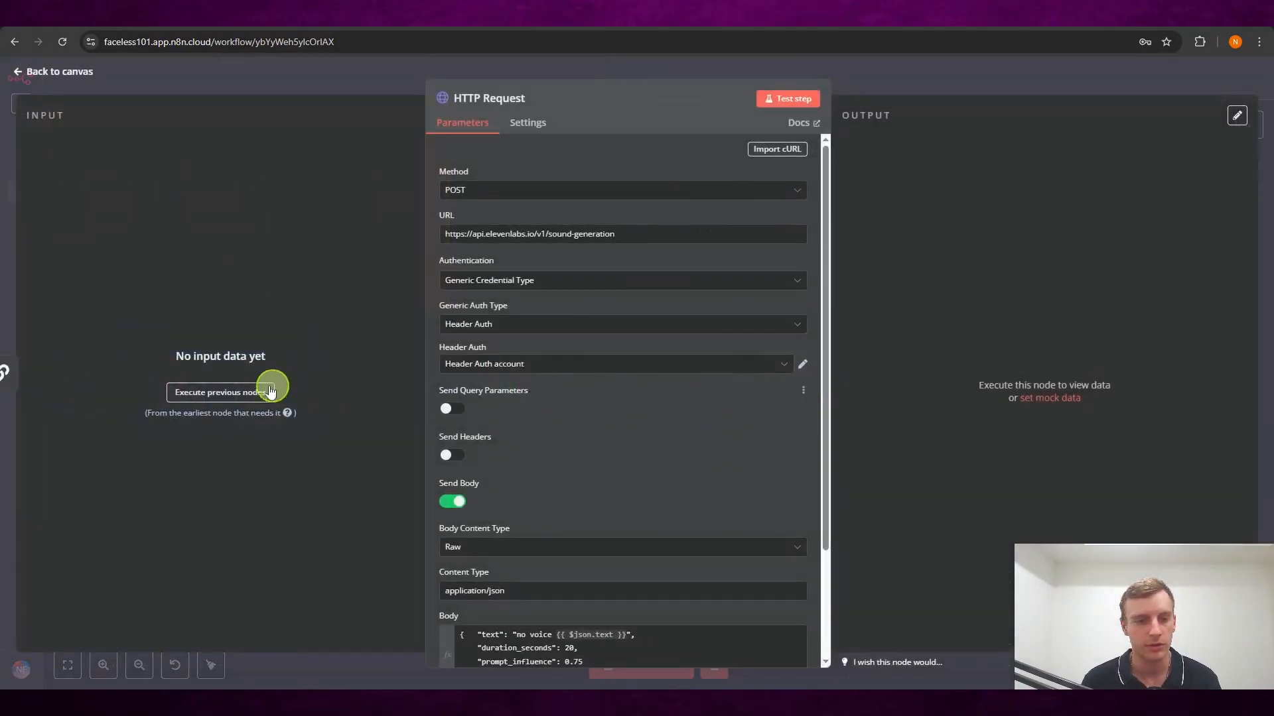
{"action": "left_click", "coordinate": [241, 392]}
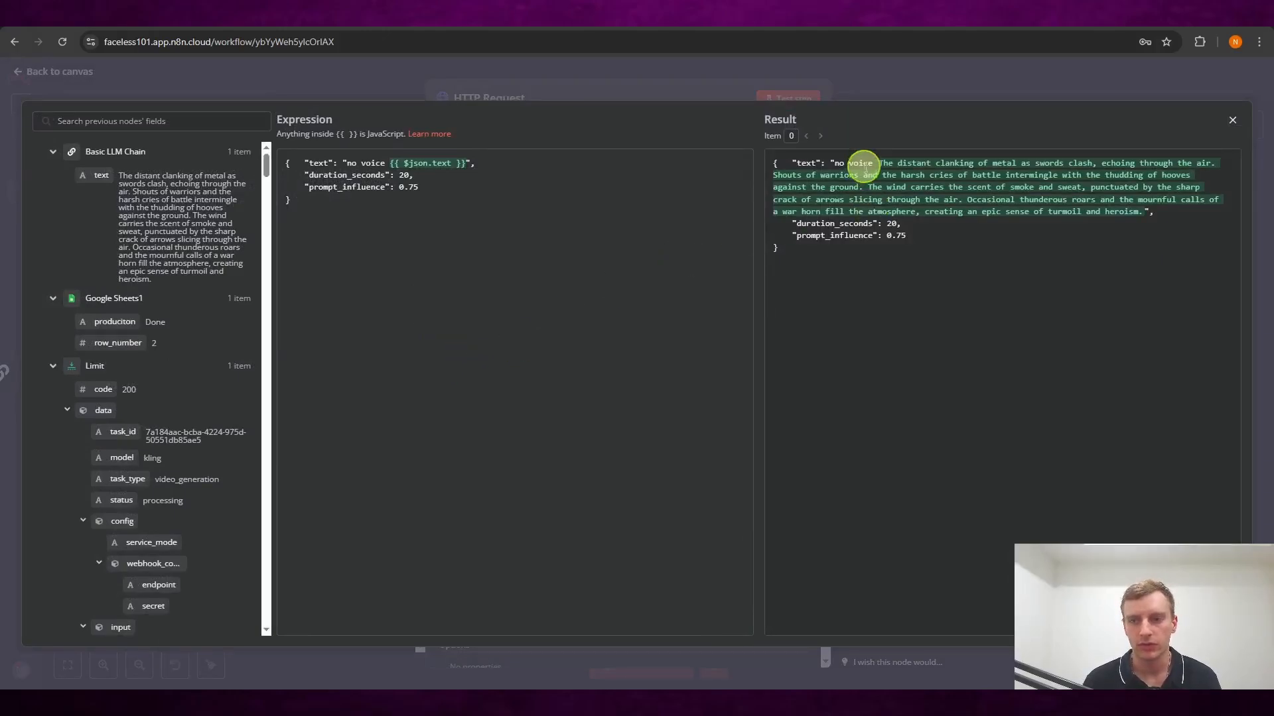
{"action": "left_click", "coordinate": [1042, 94]}
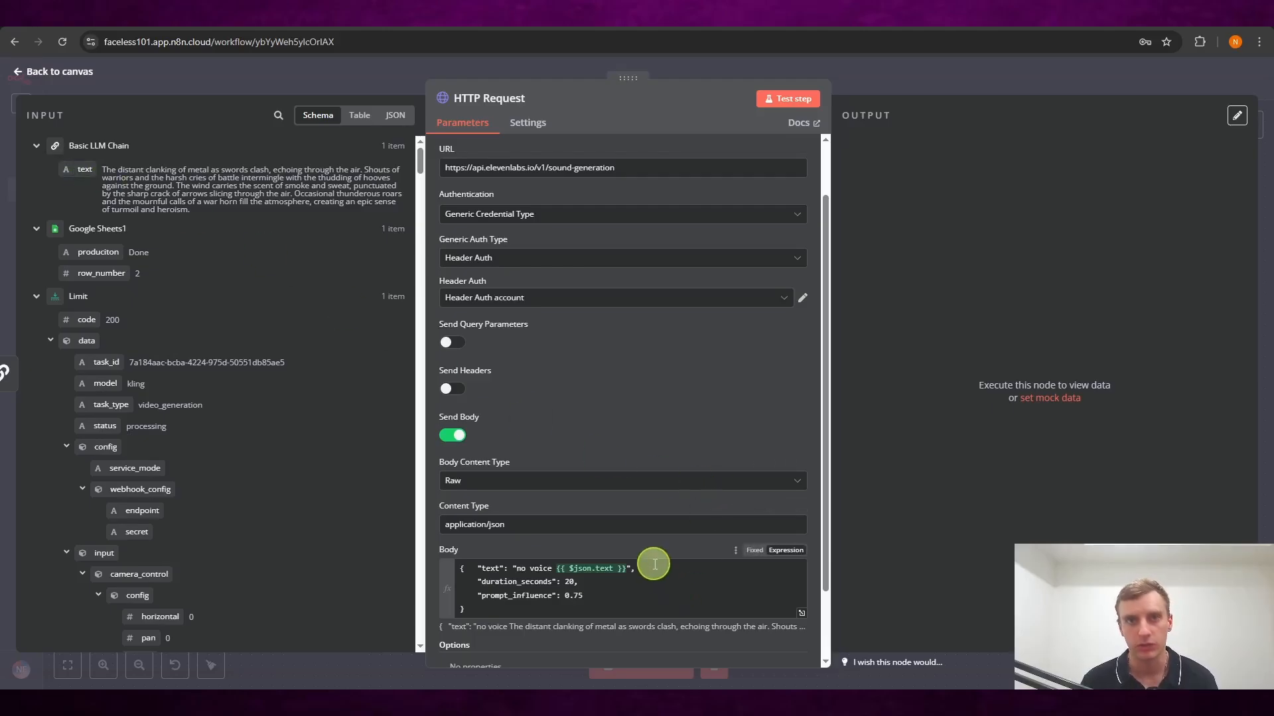
{"action": "left_click", "coordinate": [907, 78]}
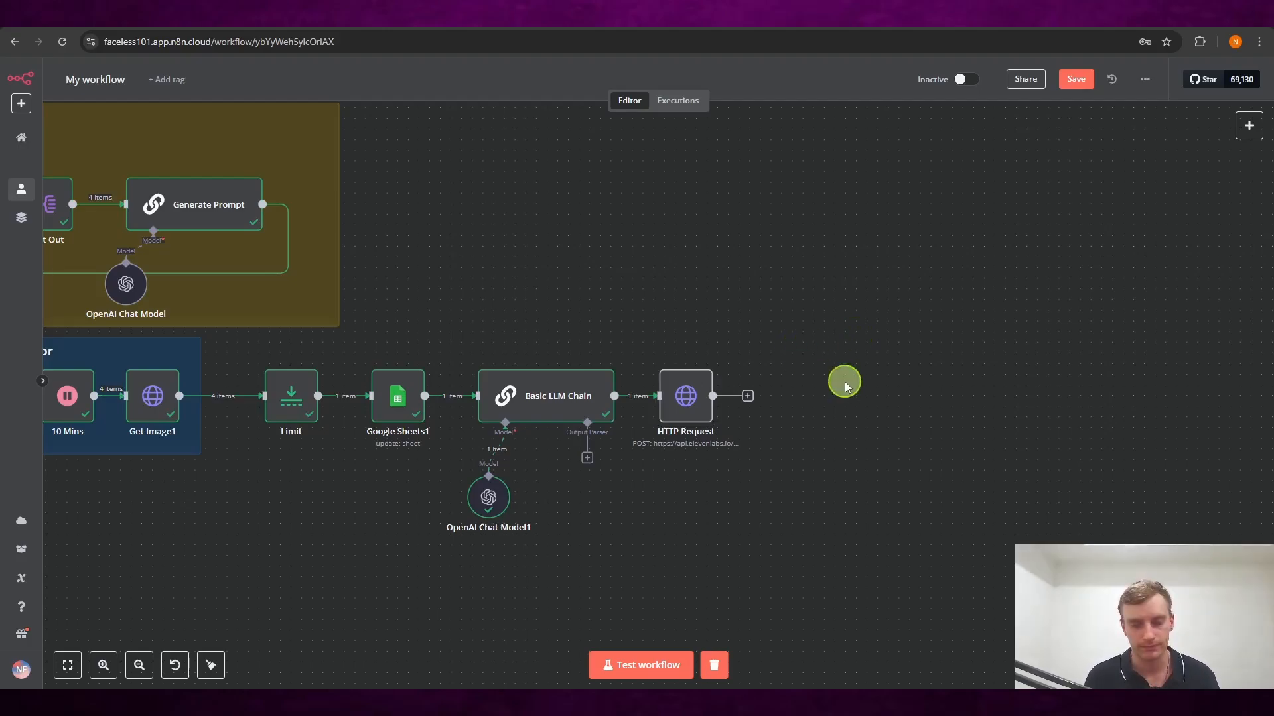
- Add a Google Drive Upload file node after the HTTP Request node and place it close beside it on the canvas
{"action": "left_click", "coordinate": [752, 398]}
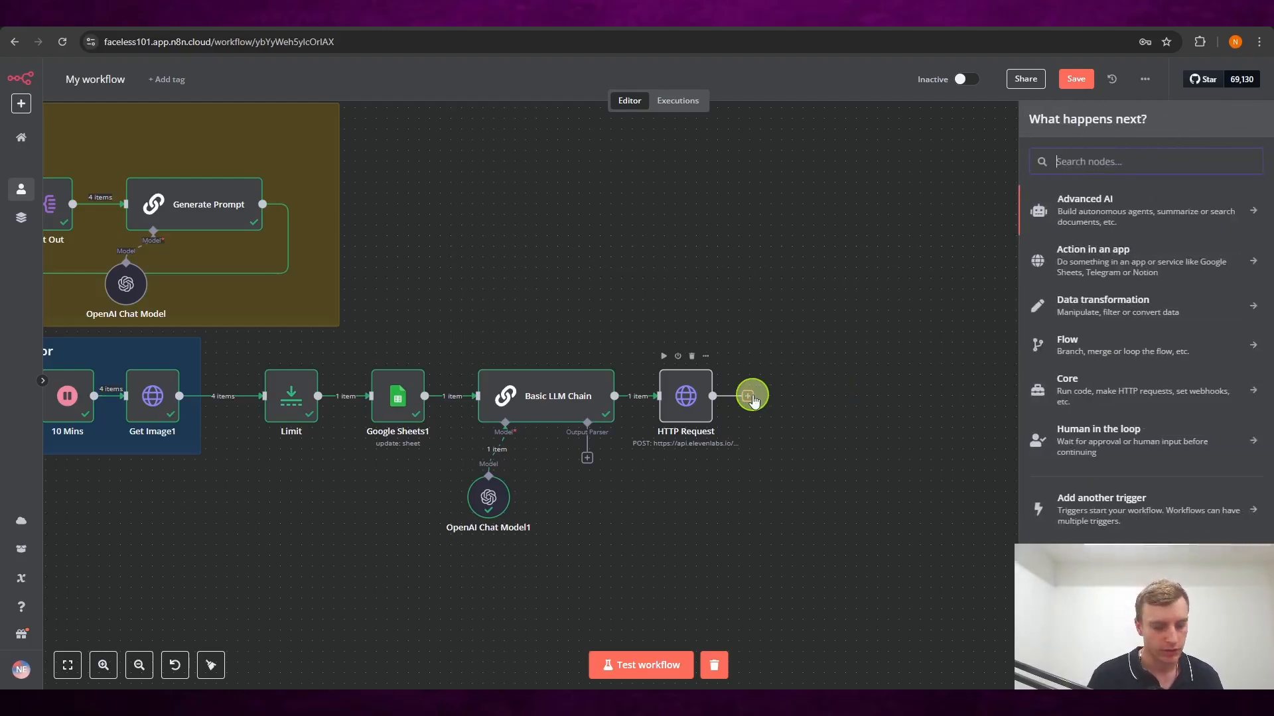
{"action": "type", "text": "google"}
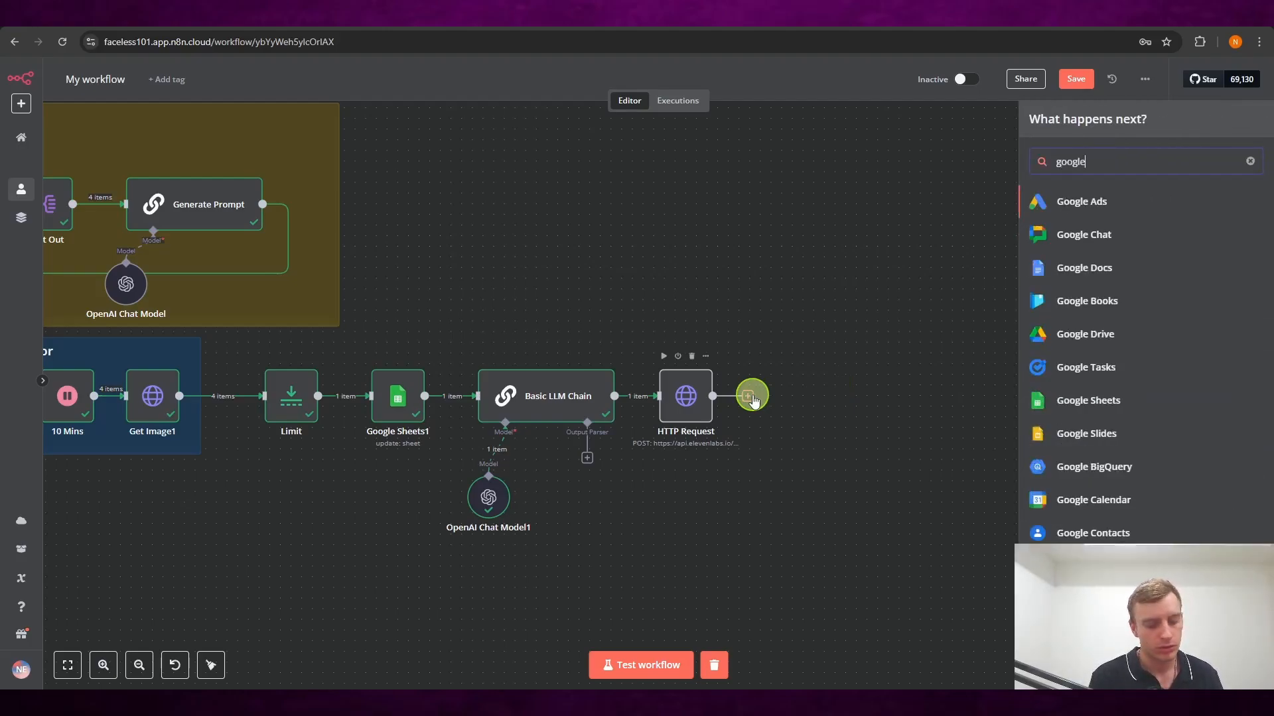
{"action": "type", "text": " dr"}
{"action": "left_click", "coordinate": [1096, 205]}
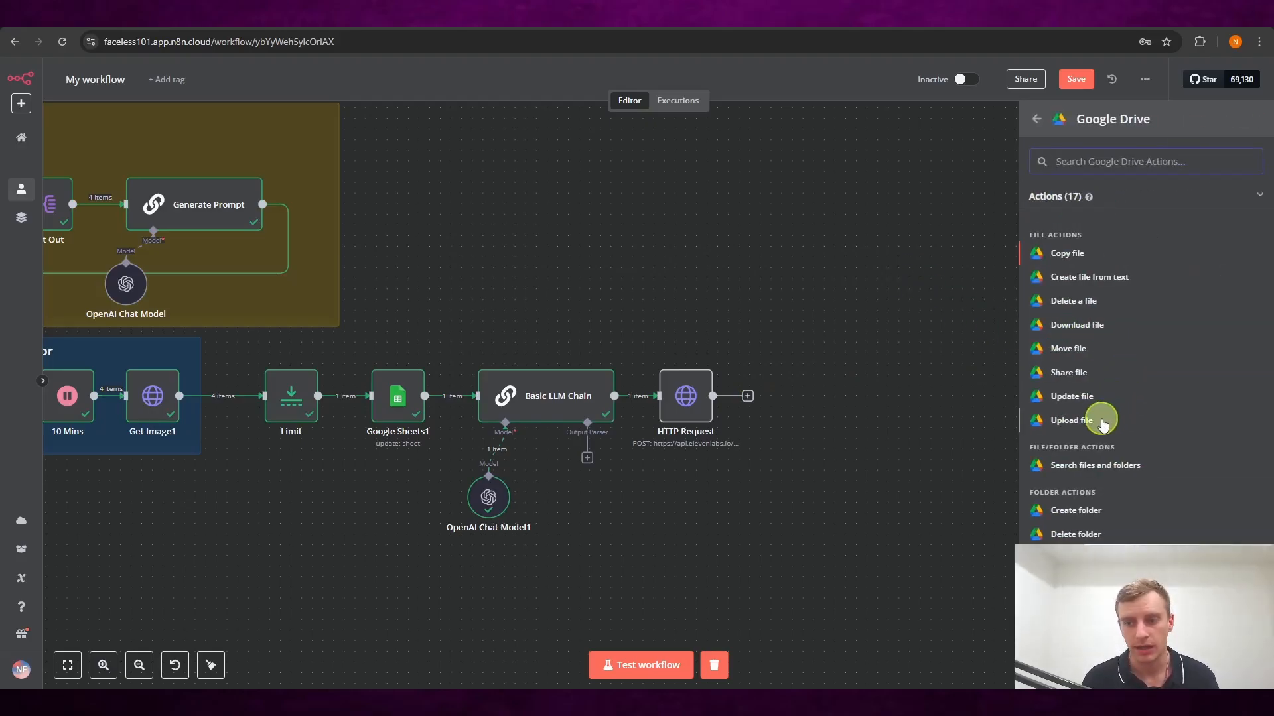
{"action": "left_click", "coordinate": [1071, 420]}
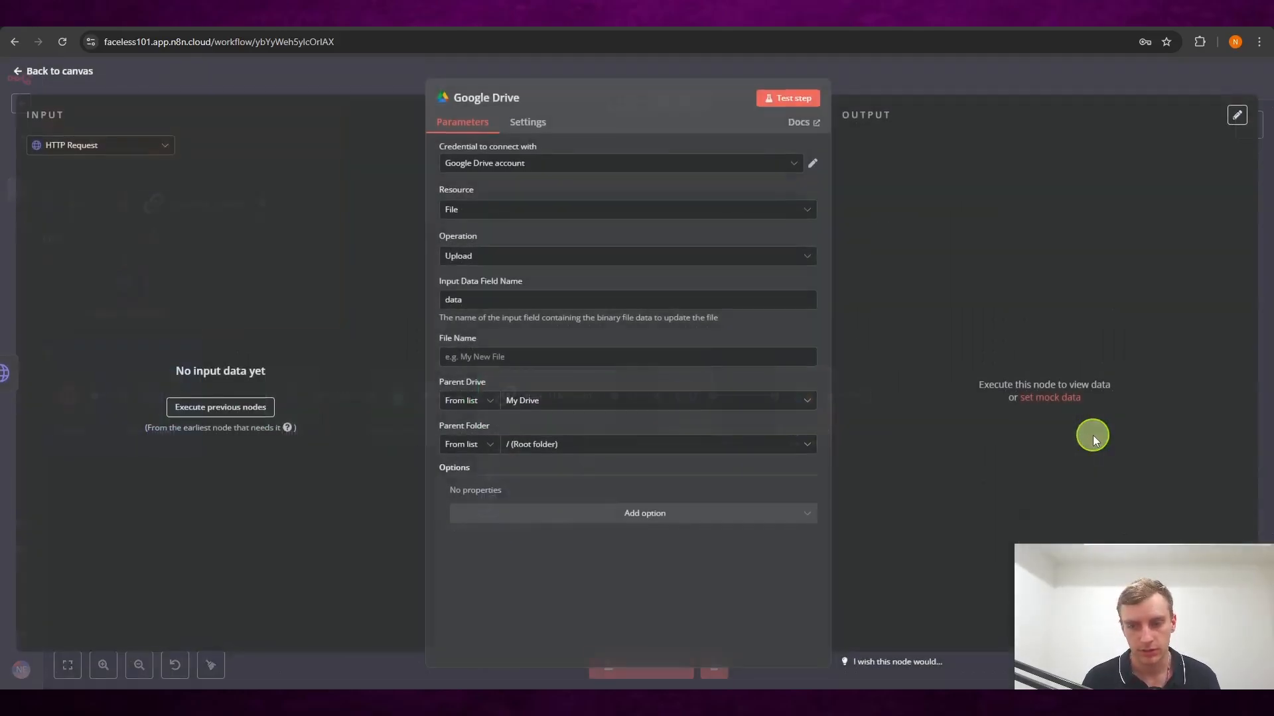
{"action": "left_click", "coordinate": [882, 80]}
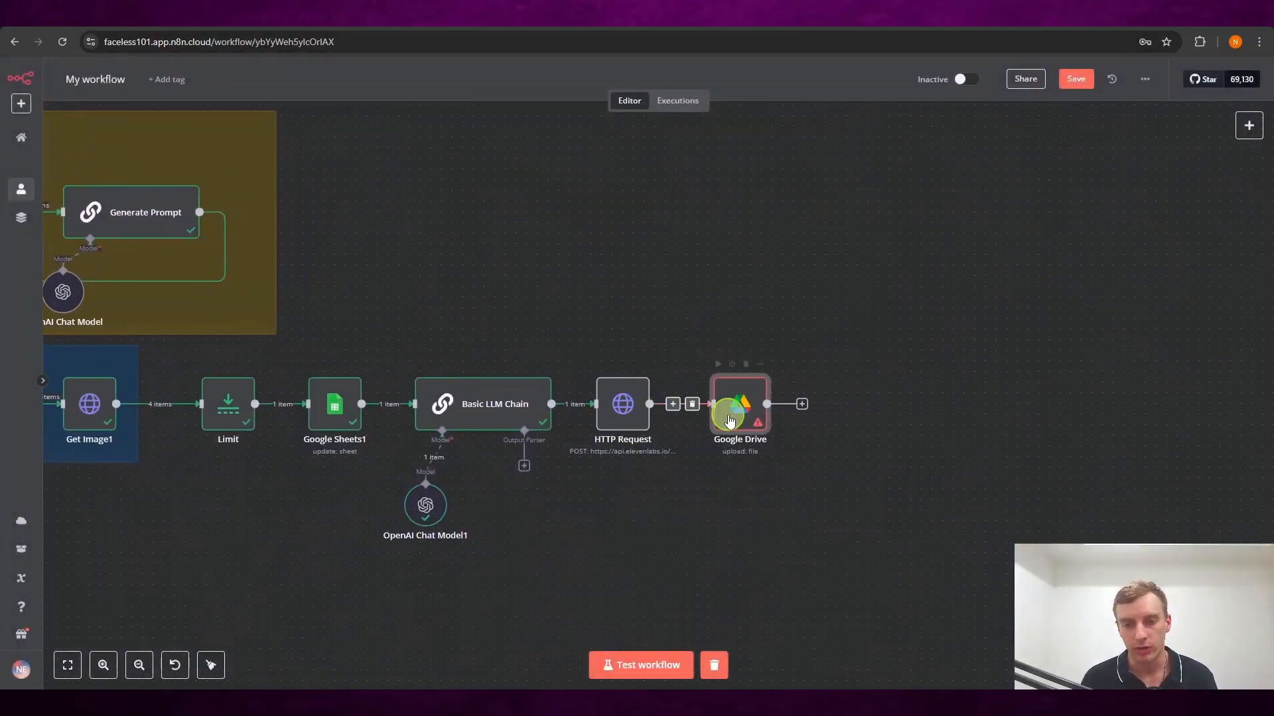
{"action": "left_click_drag", "start_coordinate": [737, 412], "coordinate": [725, 414]}
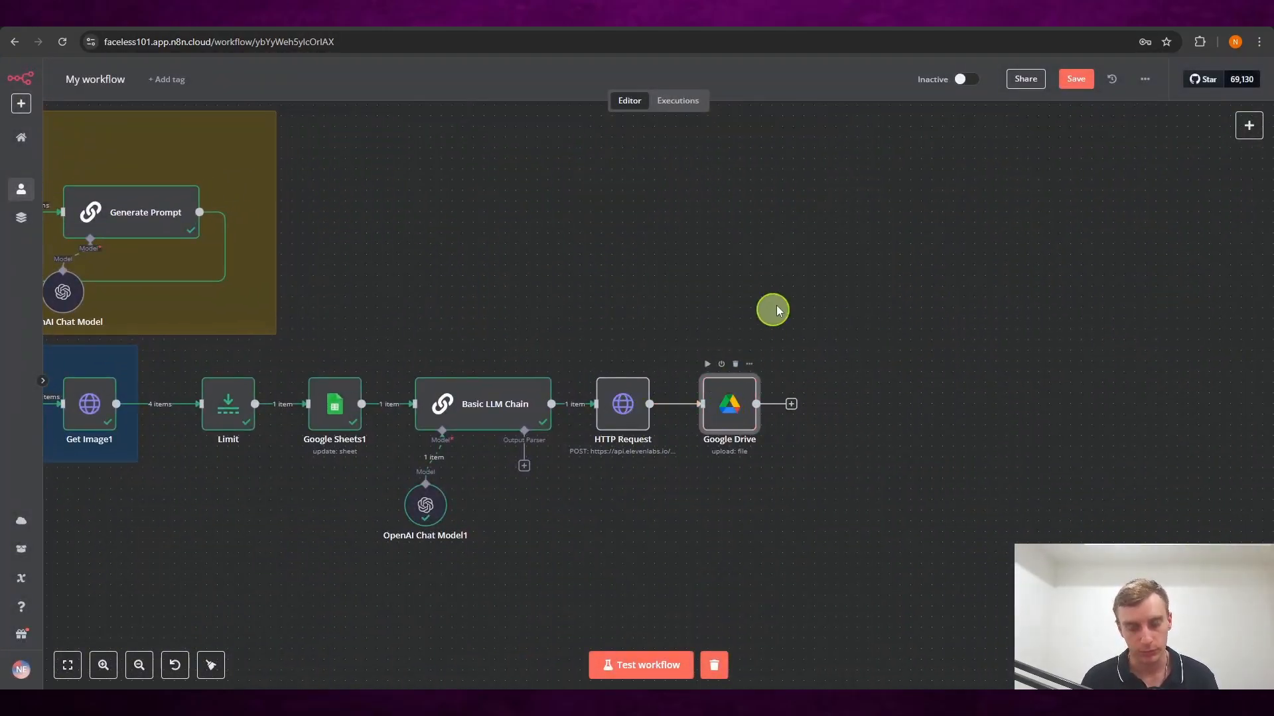
- Open the Google Drive node's settings and start a new credential for it
{"action": "key", "text": "Return"}
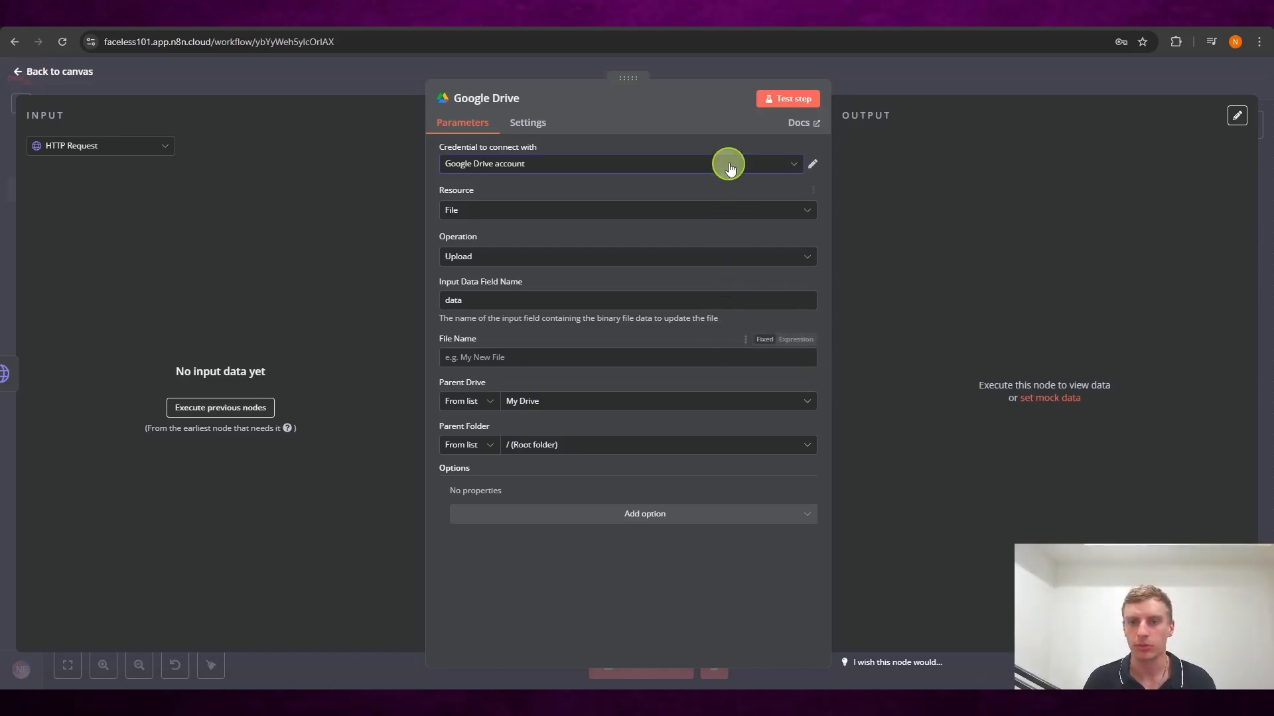
{"action": "left_click", "coordinate": [764, 167]}
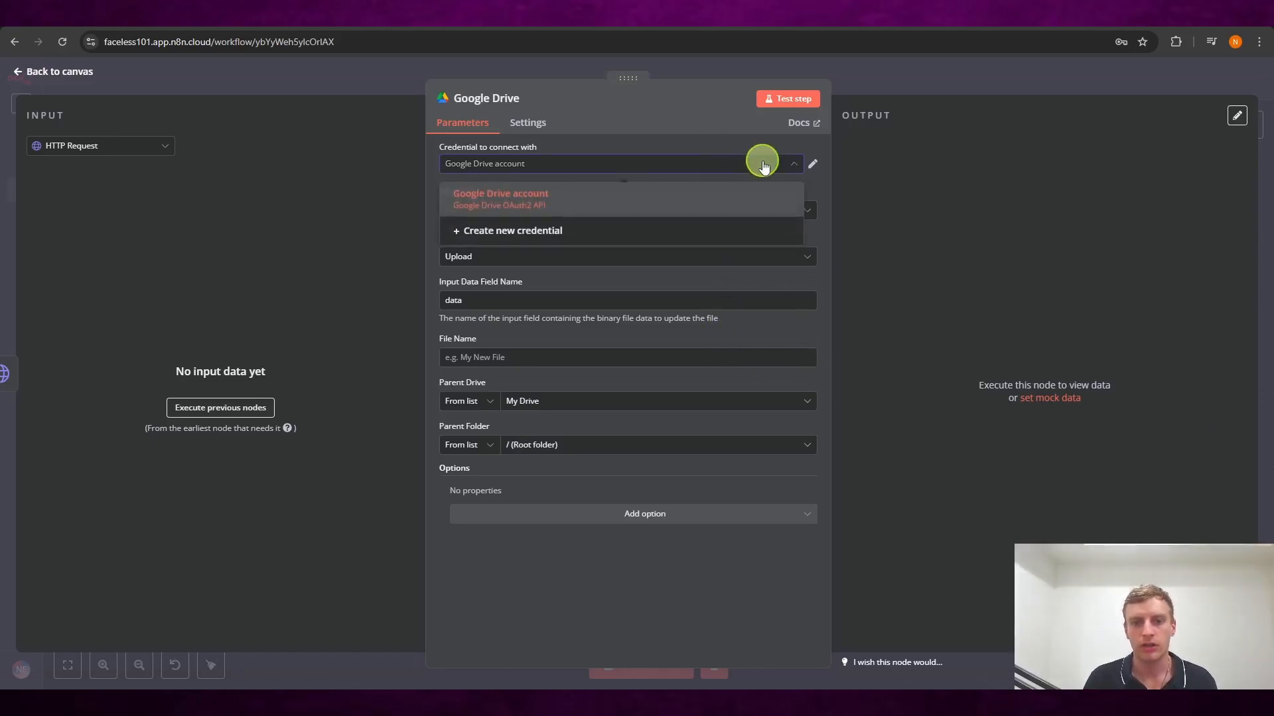
{"action": "left_click", "coordinate": [620, 230]}
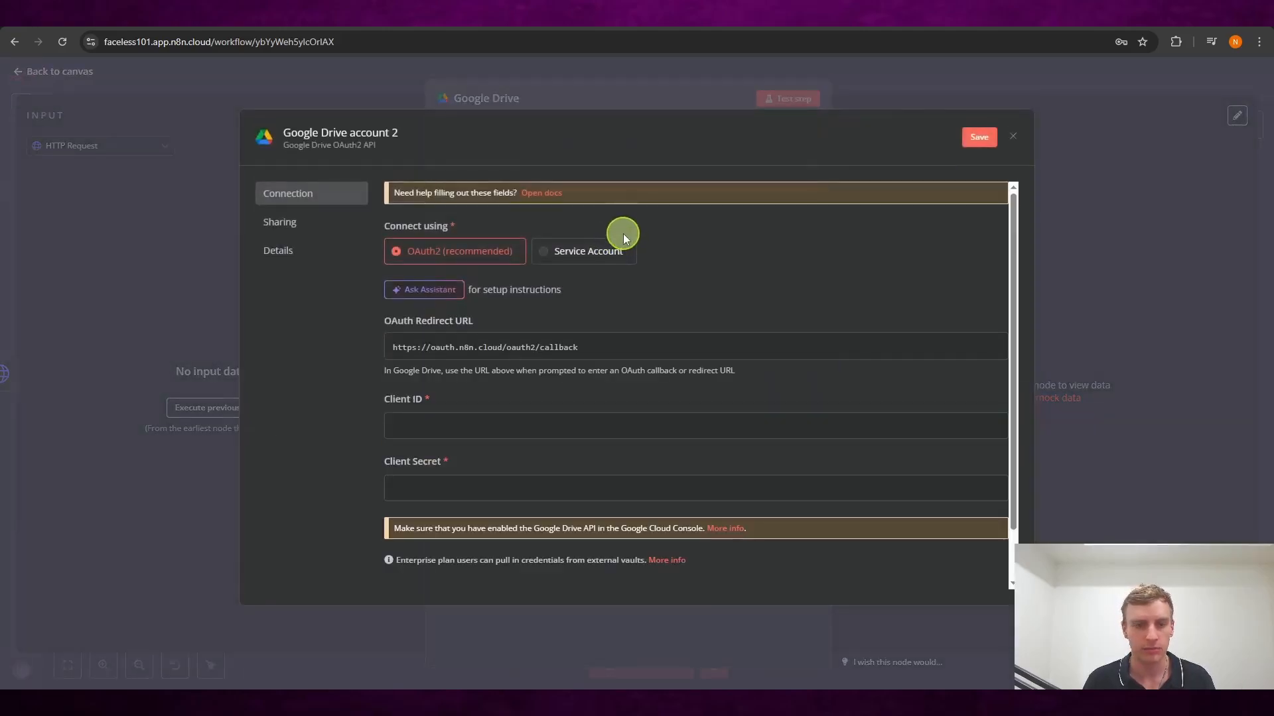
- Switch to the n8n Docs page on Google OAuth2 single service and review its prerequisites and OAuth setup steps
{"action": "left_click", "coordinate": [597, 30]}
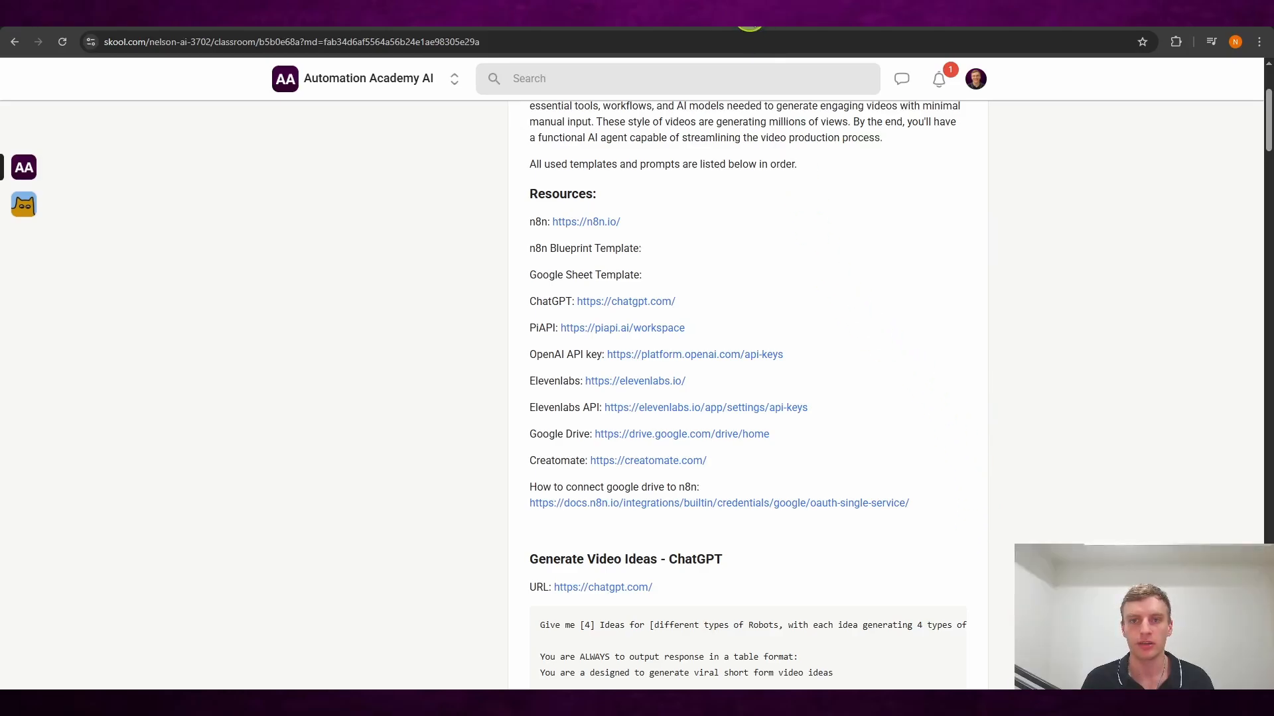
{"action": "left_click", "coordinate": [749, 25]}
{"action": "scroll", "coordinate": [807, 342], "scroll_direction": "up", "scroll_amount": 3}
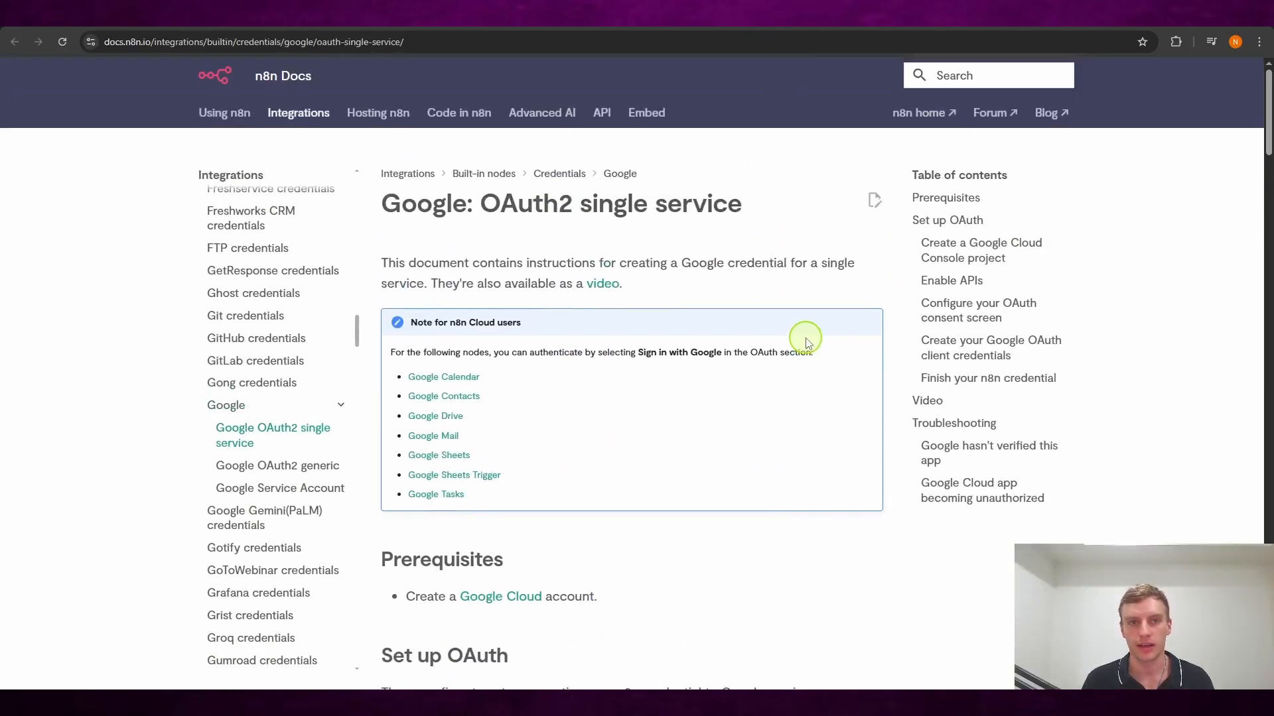
{"action": "scroll", "coordinate": [807, 342], "scroll_direction": "down", "scroll_amount": 1}
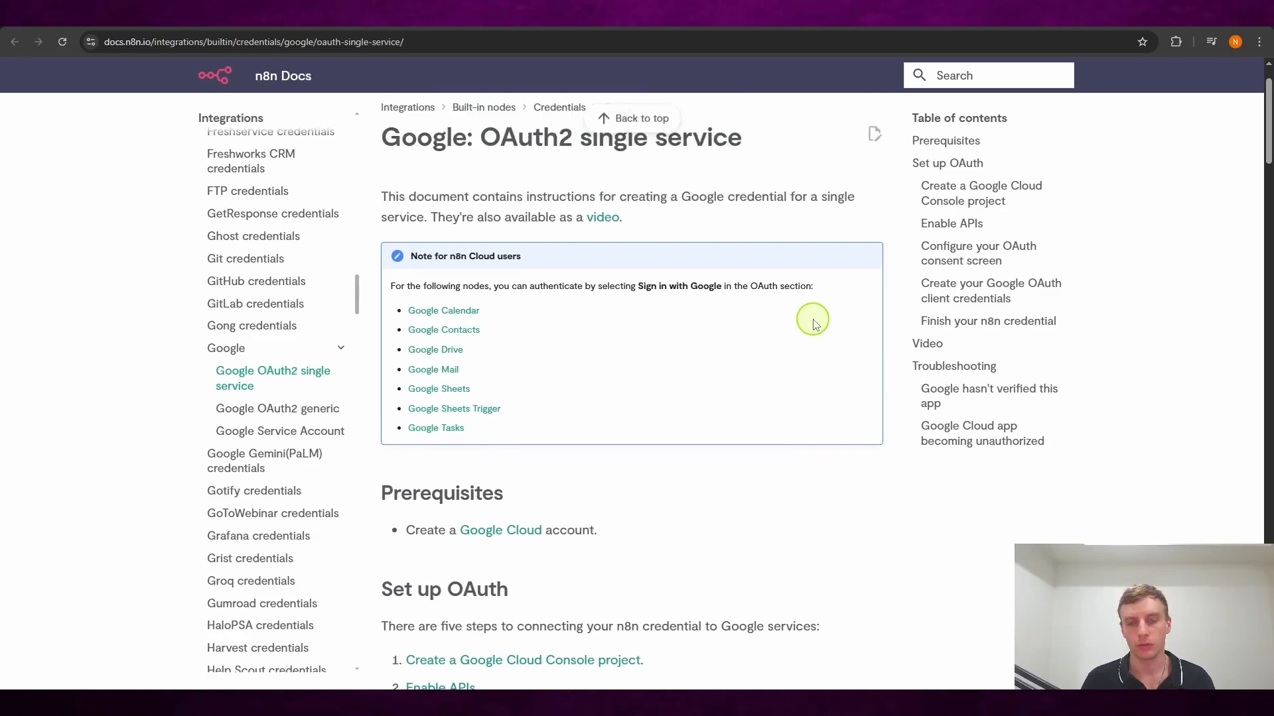
{"action": "scroll", "coordinate": [806, 322], "scroll_direction": "down", "scroll_amount": 4}
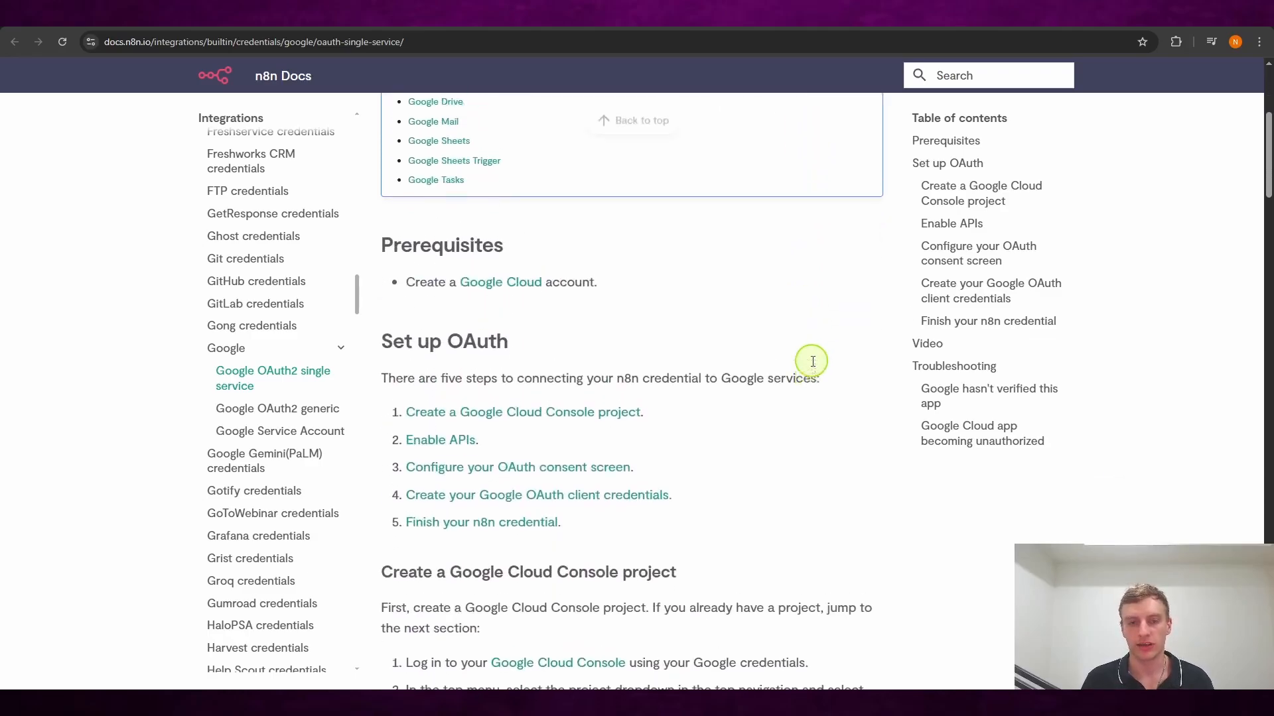
{"action": "scroll", "coordinate": [796, 358], "scroll_direction": "up", "scroll_amount": 3}
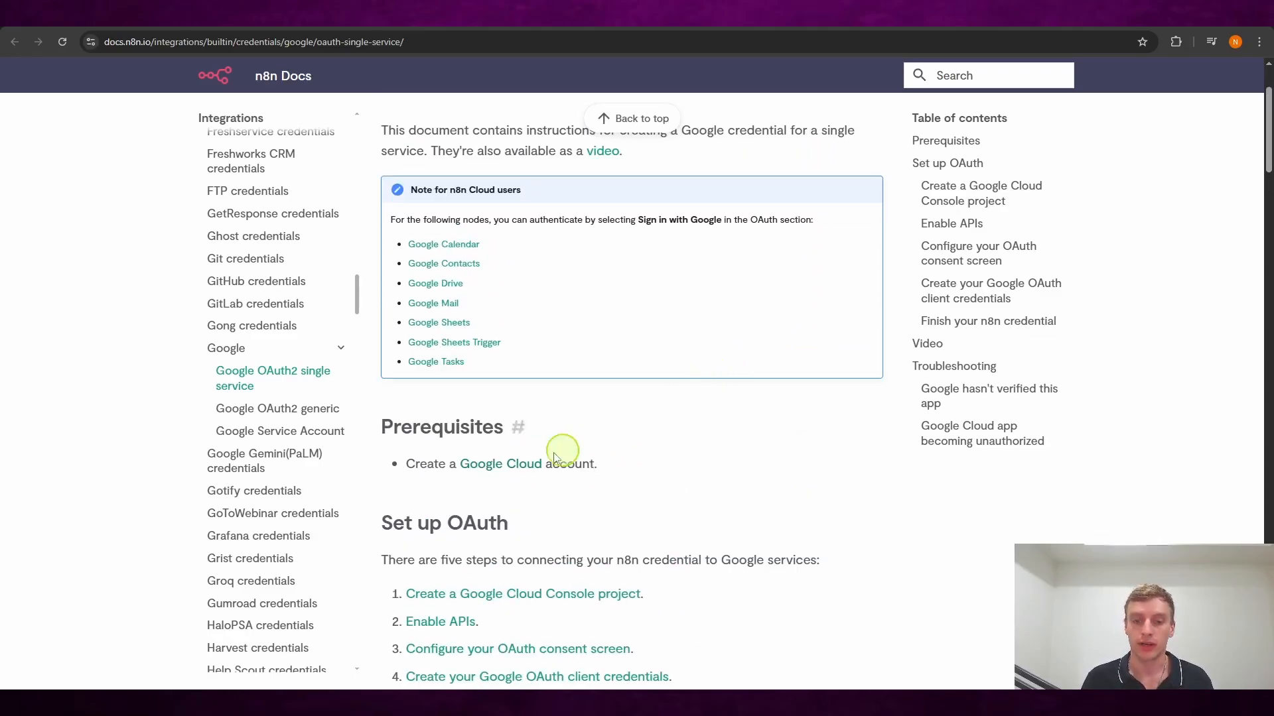
- Open the Google Cloud site linked in the docs prerequisites, go to its console, and check the docs' project creation instructions
{"action": "left_click", "coordinate": [520, 467]}
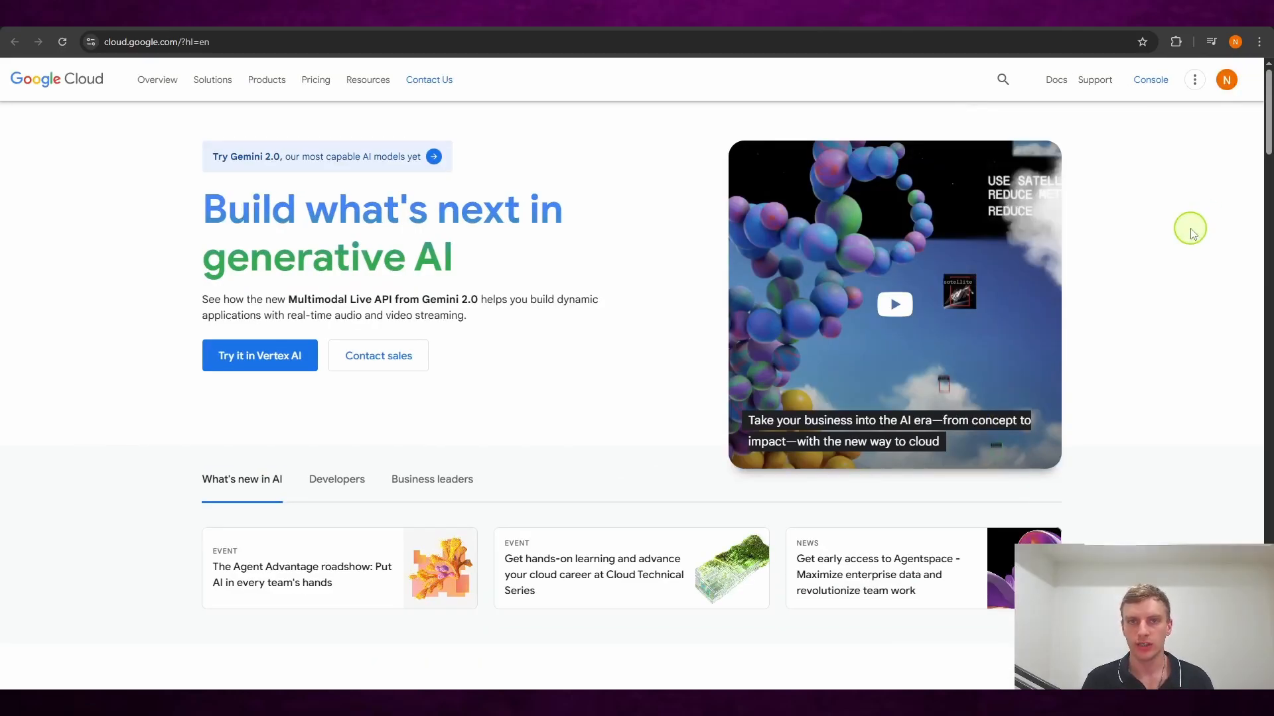
{"action": "left_click", "coordinate": [1150, 80]}
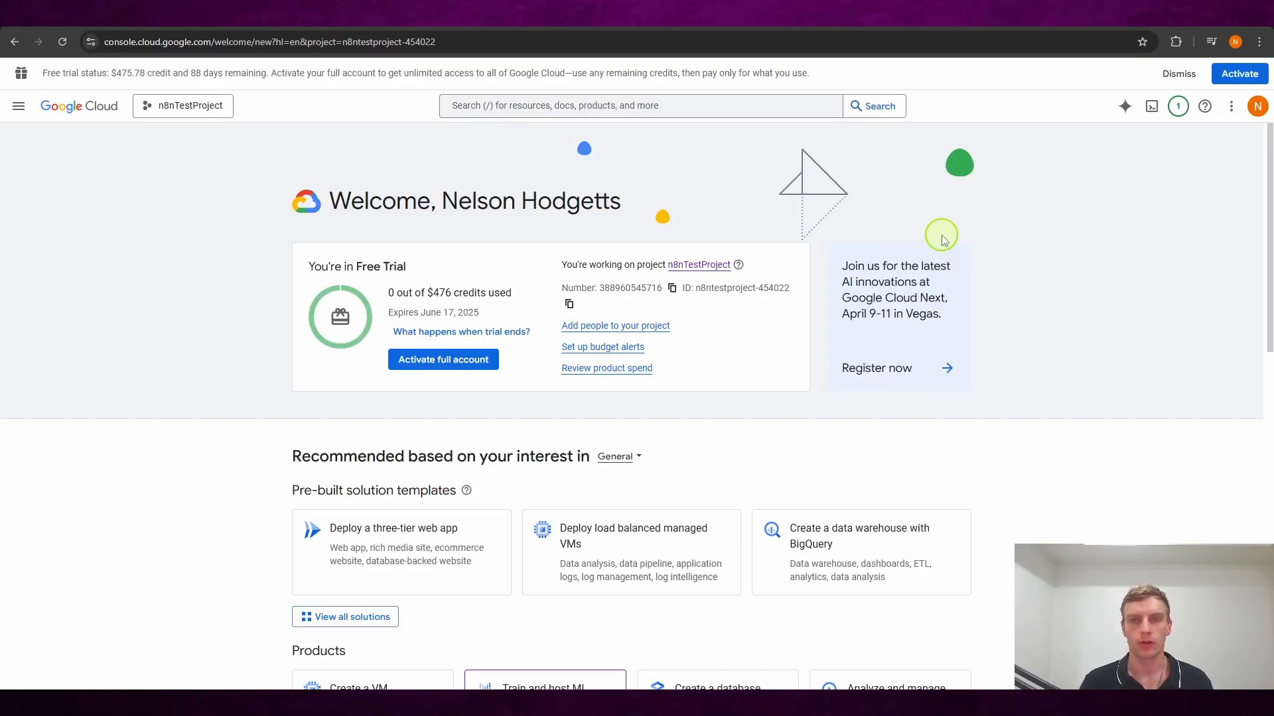
{"action": "key", "text": "ctrl+shift+Tab"}
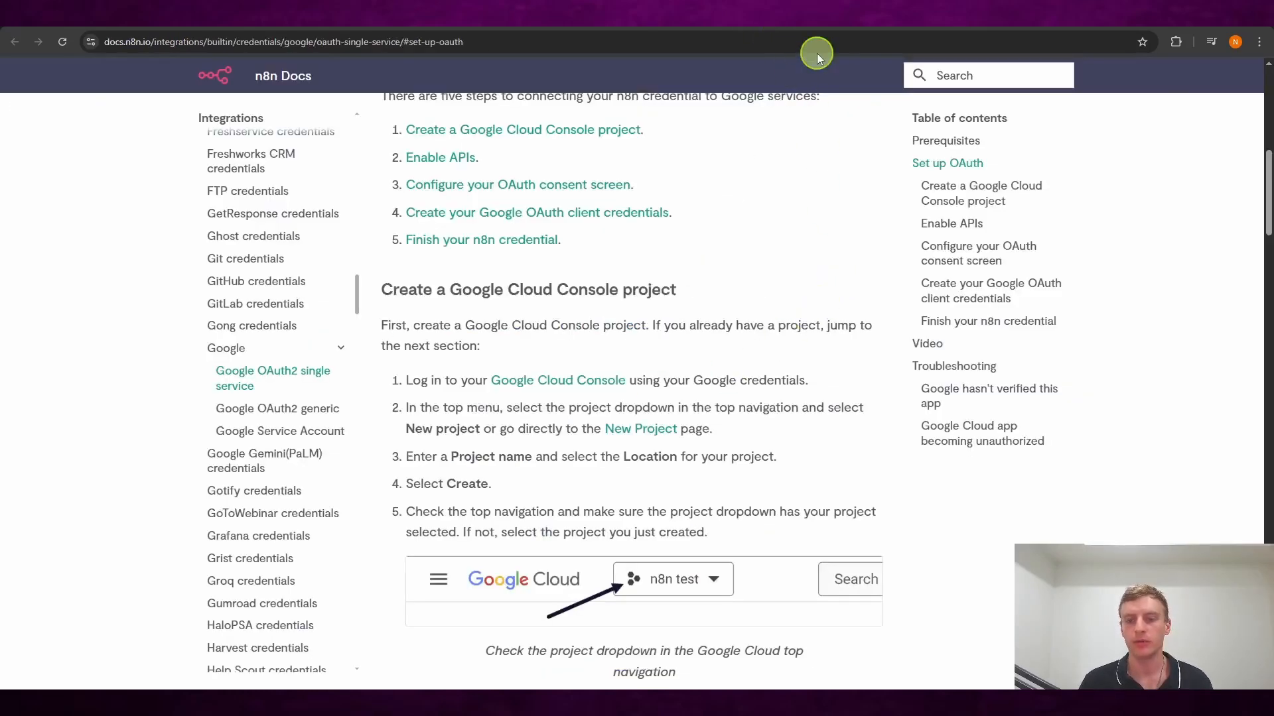
{"action": "key", "text": "ctrl+Tab"}
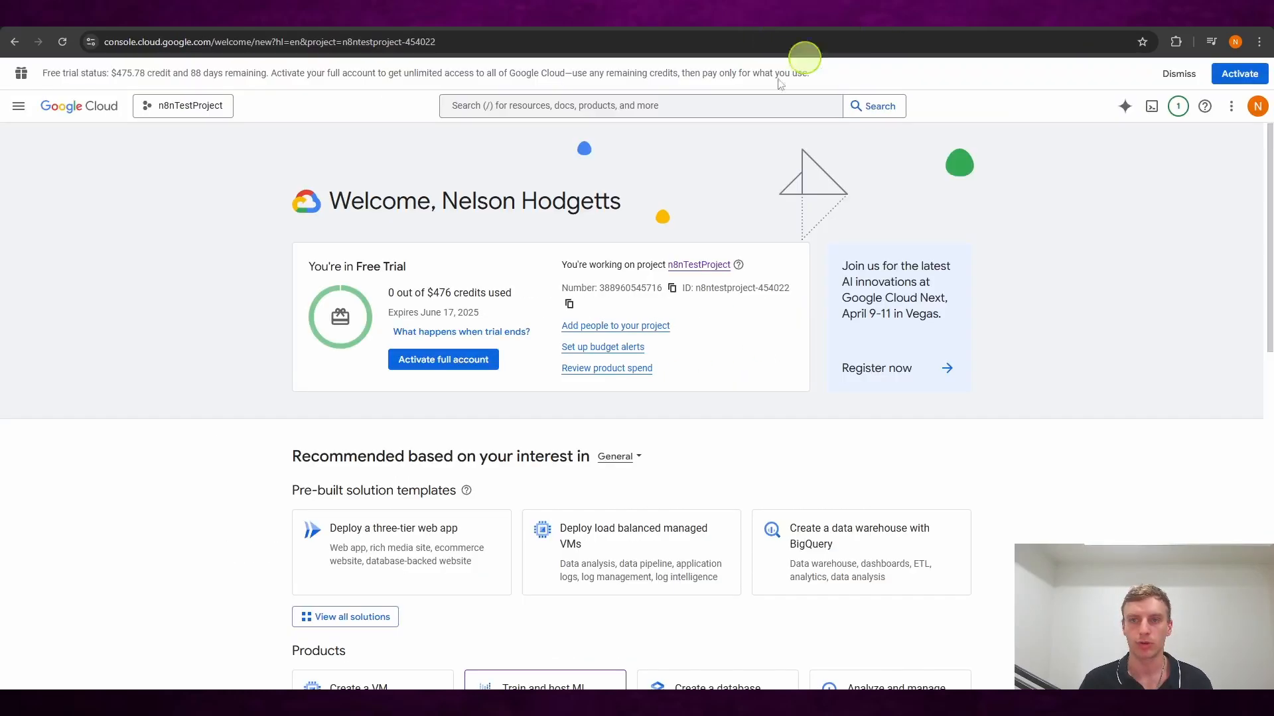
- Create a new Google Cloud project named n8n-testproject with no organization, and switch the console to it
{"action": "left_click", "coordinate": [180, 105]}
{"action": "left_click", "coordinate": [658, 393]}
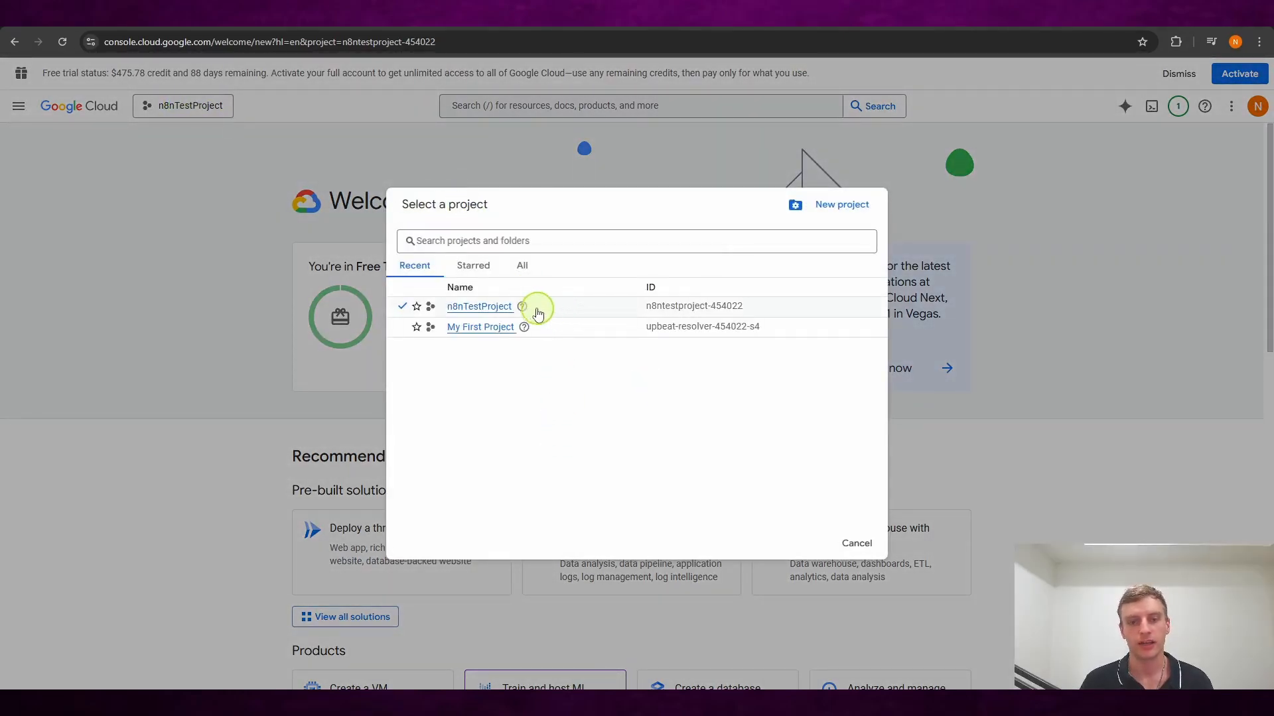
{"action": "left_click", "coordinate": [841, 206]}
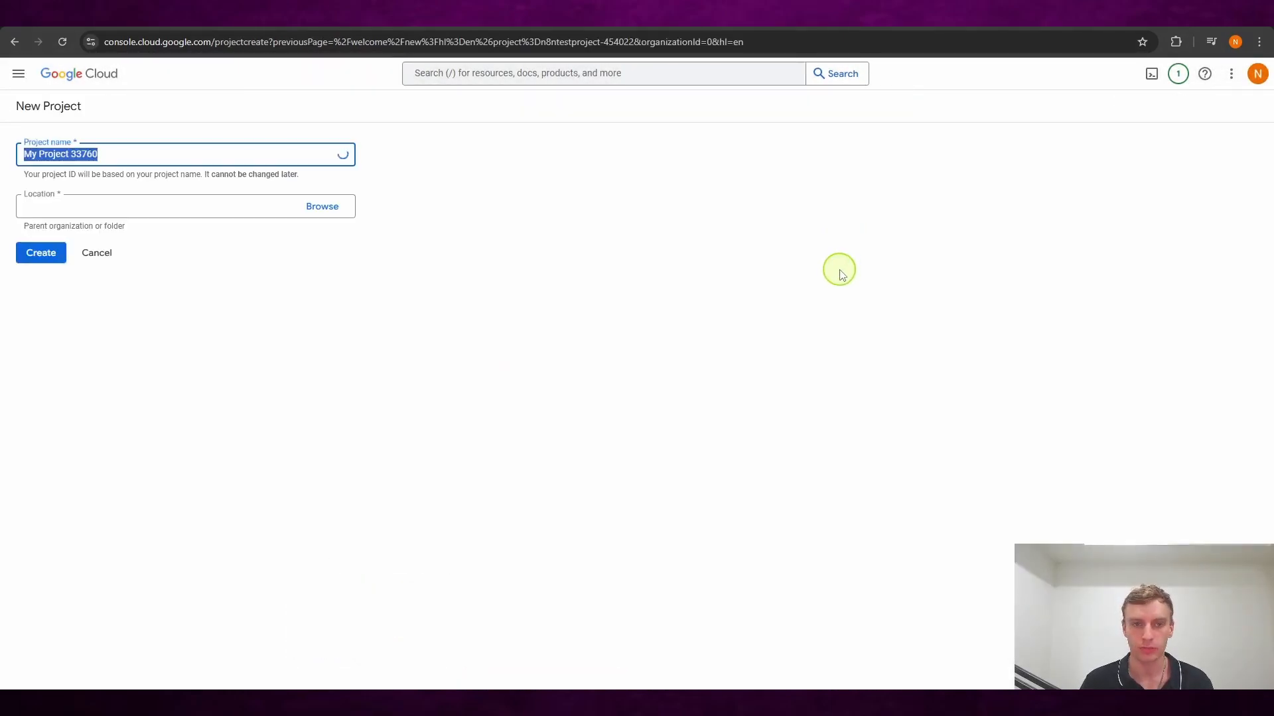
{"action": "key", "text": "BackSpace"}
{"action": "type", "text": "n8n"}
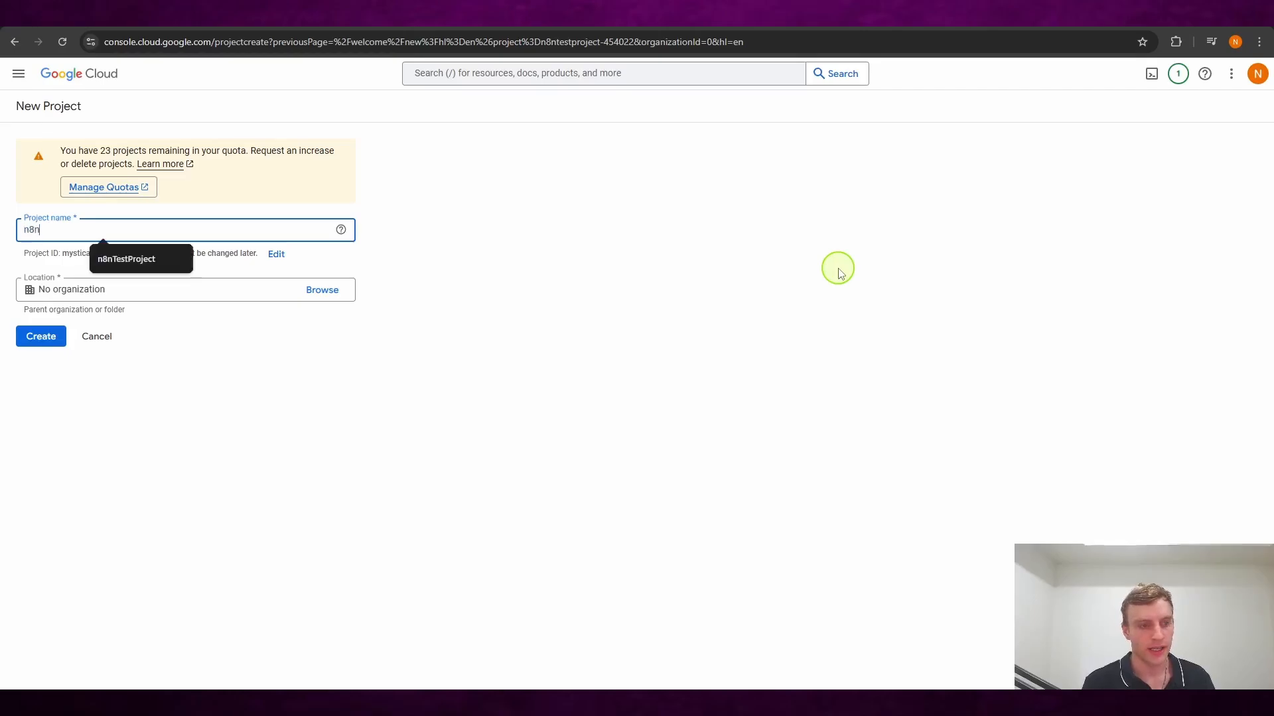
{"action": "type", "text": "-testproject"}
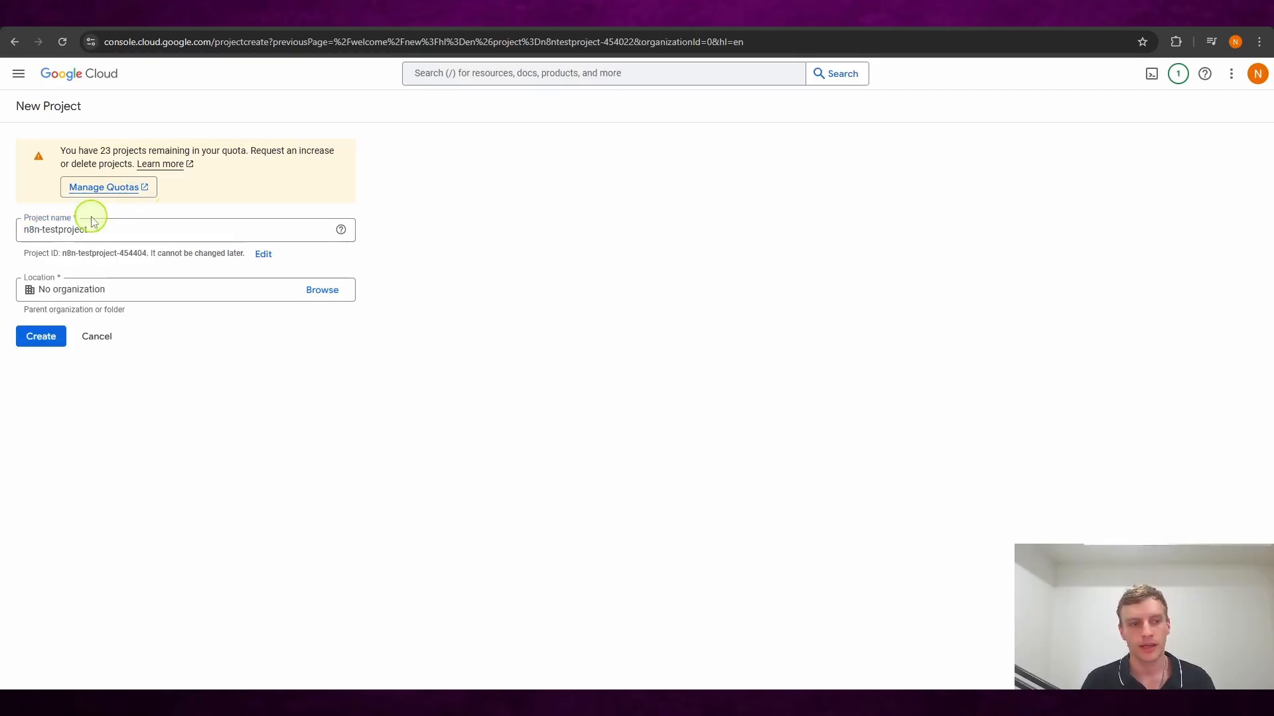
{"action": "left_click", "coordinate": [122, 230]}
{"action": "left_click", "coordinate": [409, 466]}
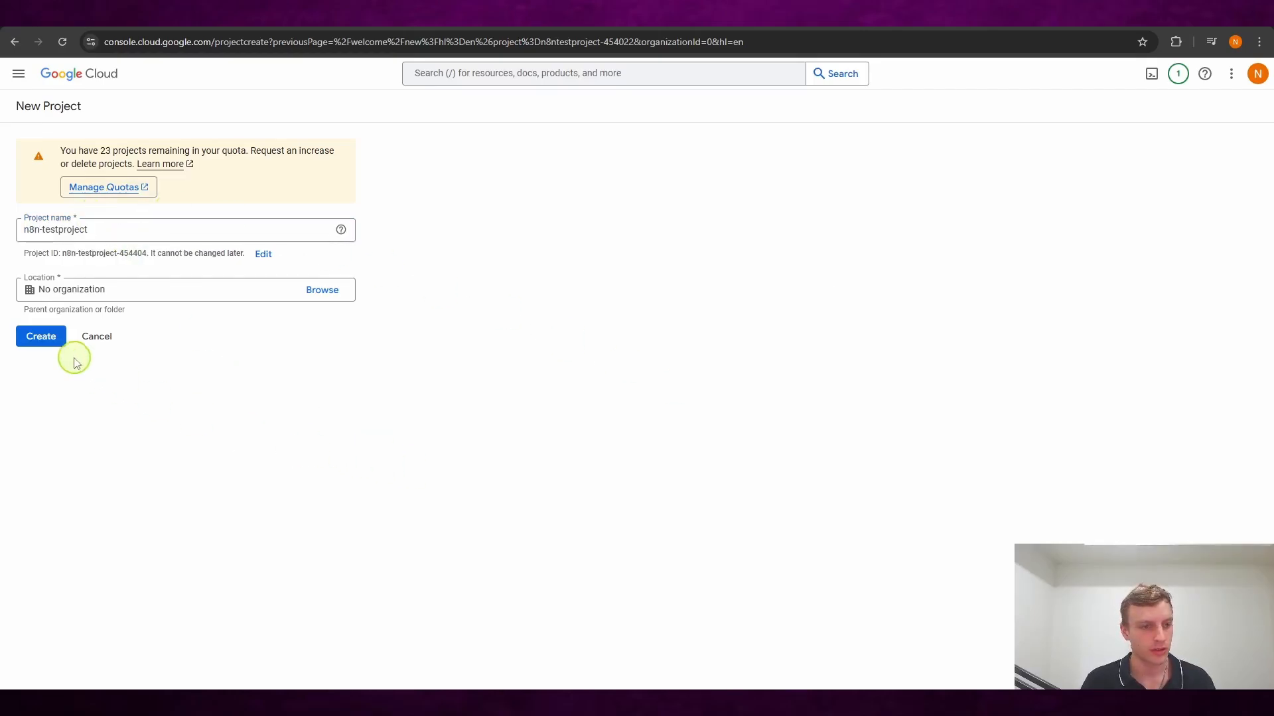
{"action": "left_click", "coordinate": [50, 339]}
{"action": "left_click", "coordinate": [194, 106]}
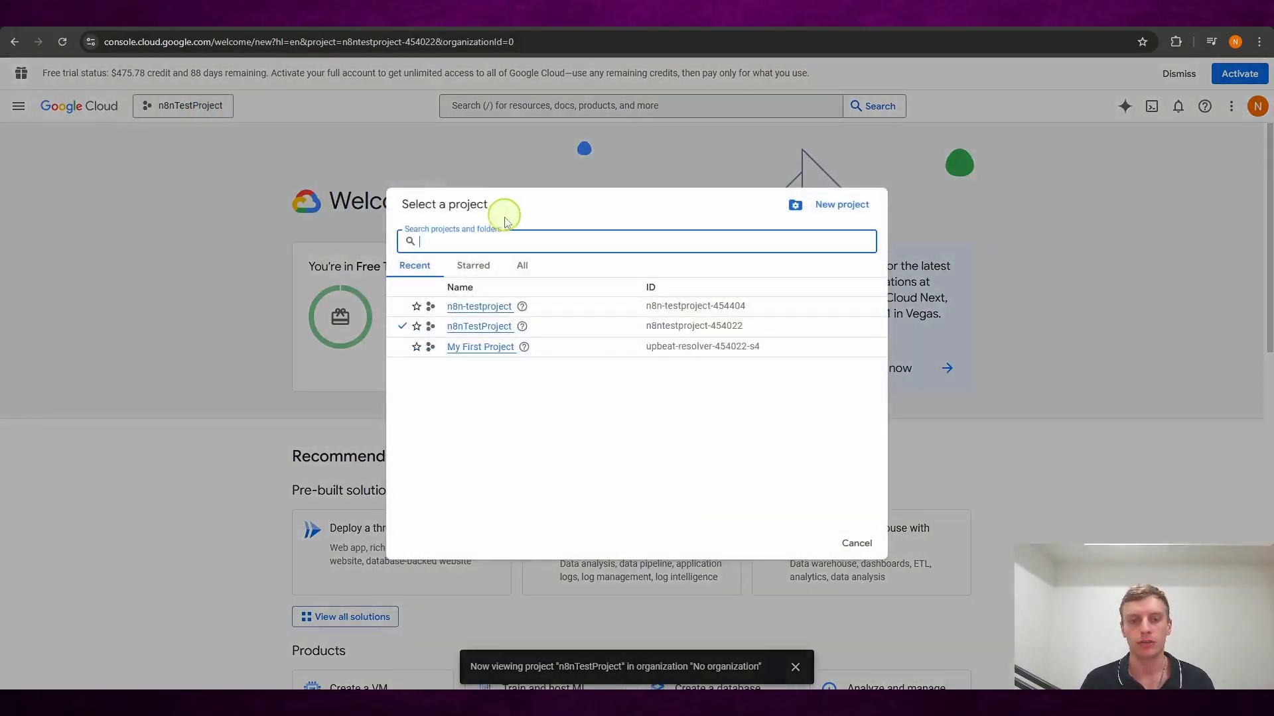
{"action": "left_click", "coordinate": [490, 311]}
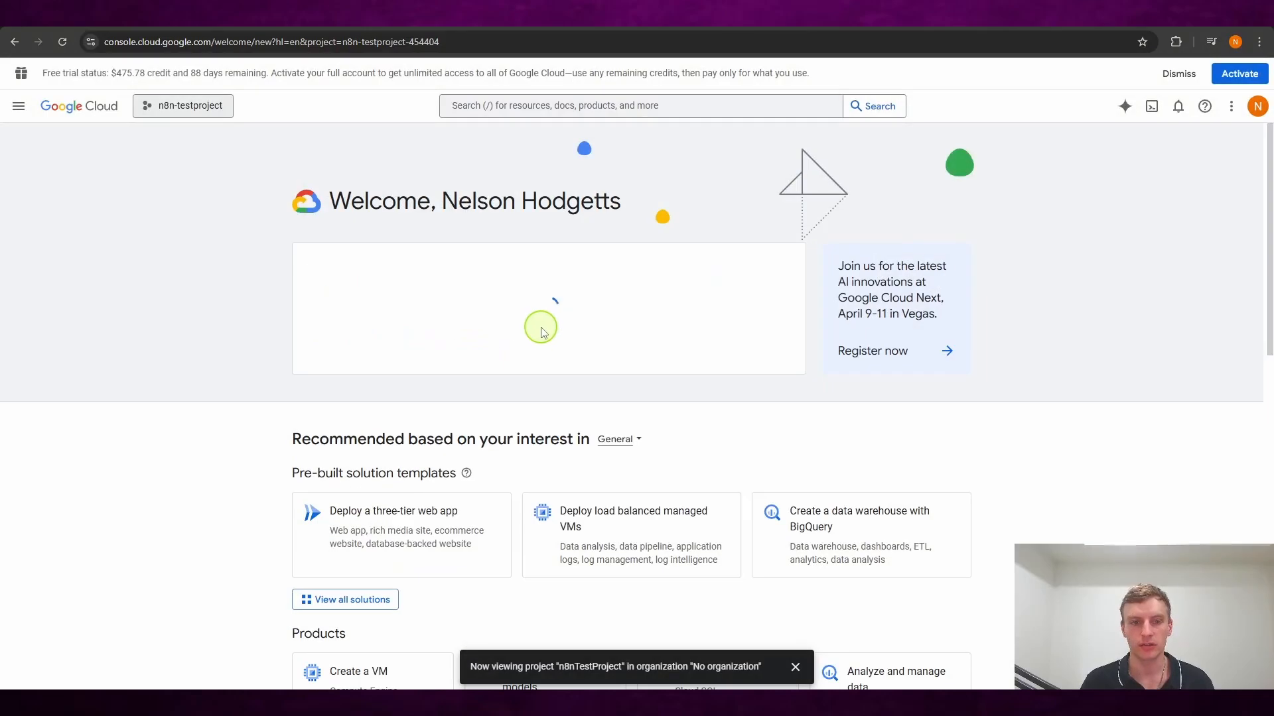
- Find YouTube Data API v3 in the API Library with the search term youtube, and enable it for the project
{"action": "left_click", "coordinate": [19, 106]}
{"action": "mouse_move", "coordinate": [109, 202]}
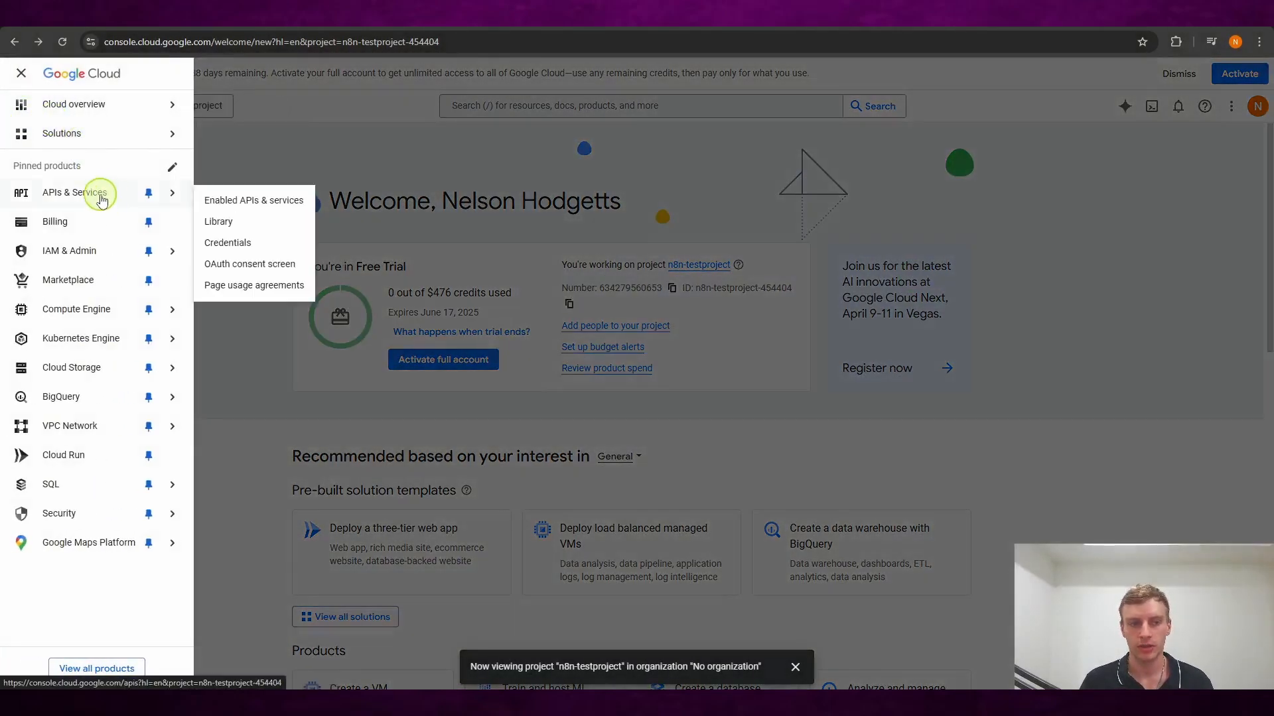
{"action": "left_click", "coordinate": [256, 221]}
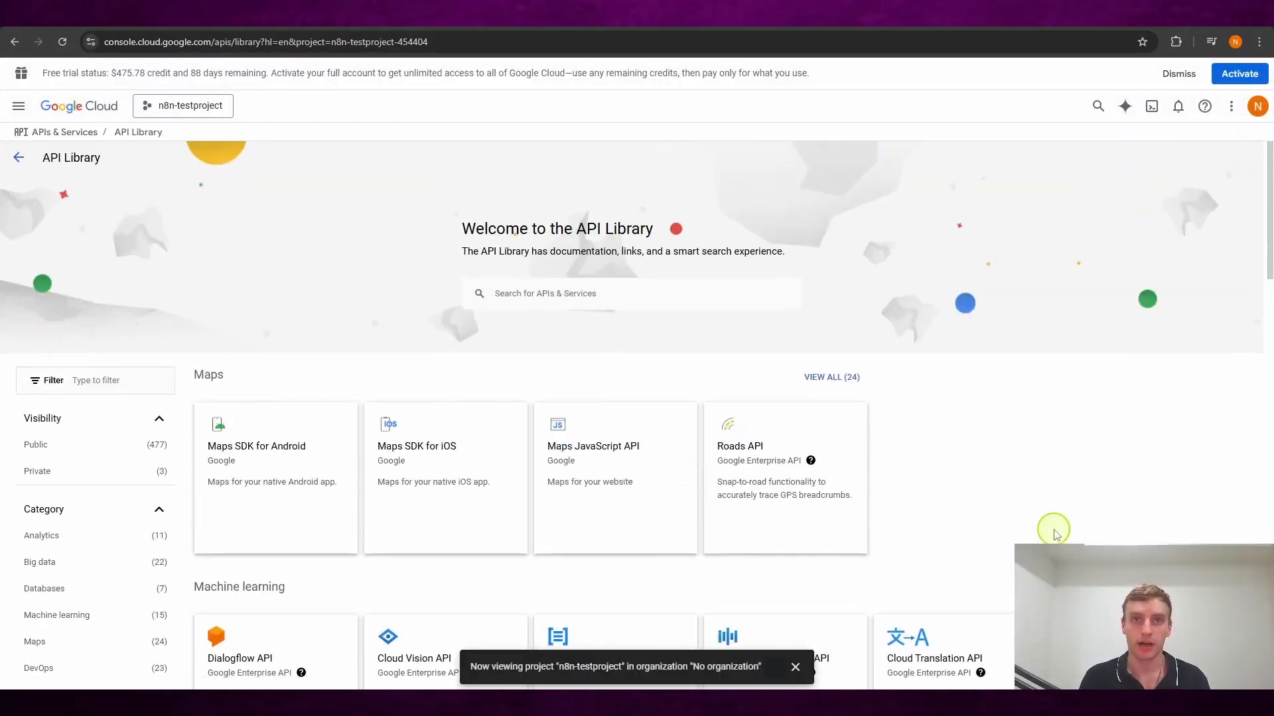
{"action": "left_click", "coordinate": [571, 293]}
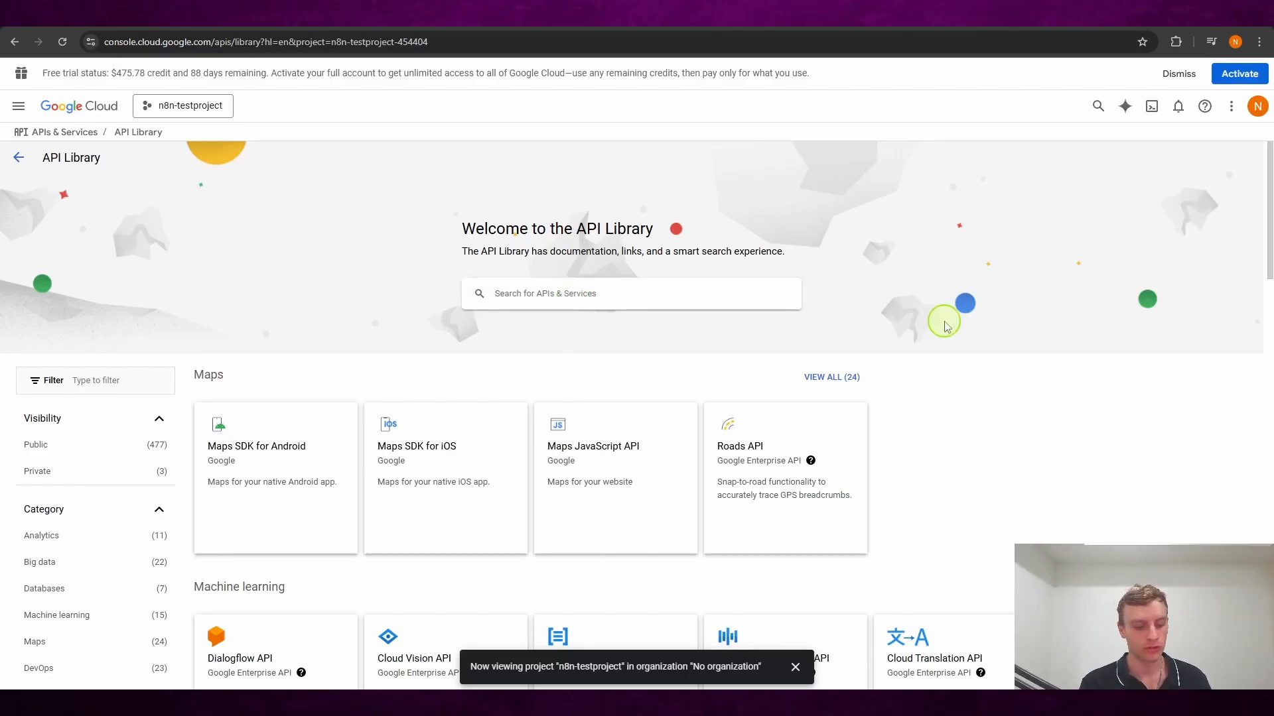
{"action": "type", "text": "youtube"}
{"action": "key", "text": "Return"}
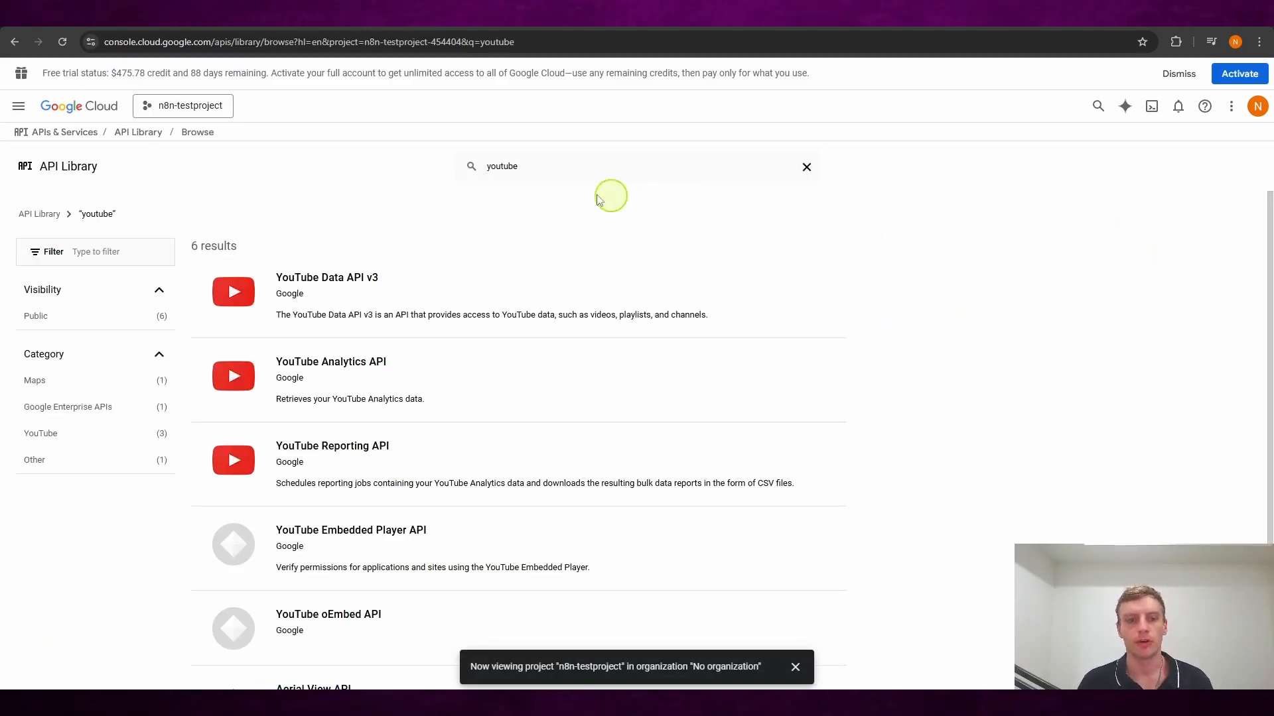
{"action": "left_click", "coordinate": [405, 300]}
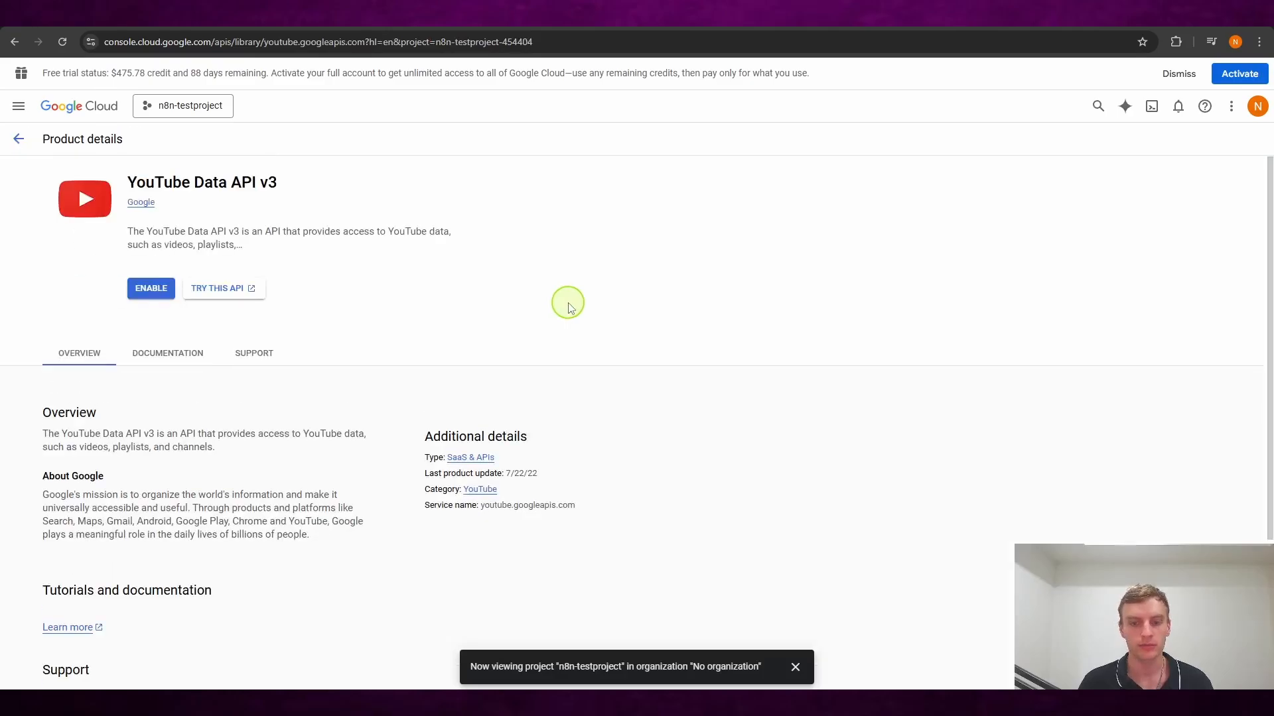
{"action": "left_click", "coordinate": [153, 294]}
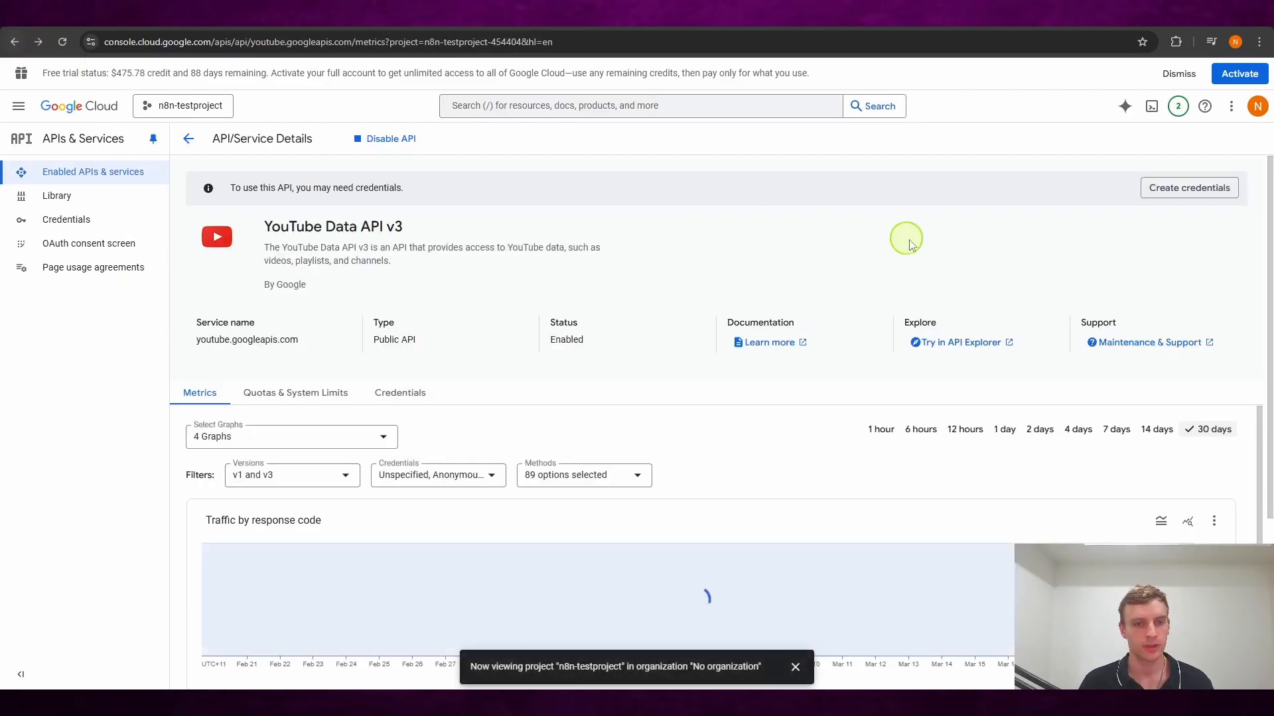
- Start configuring the project's OAuth consent screen with the app name n8n and the account's user support email
{"action": "left_click", "coordinate": [18, 106]}
{"action": "mouse_move", "coordinate": [100, 199]}
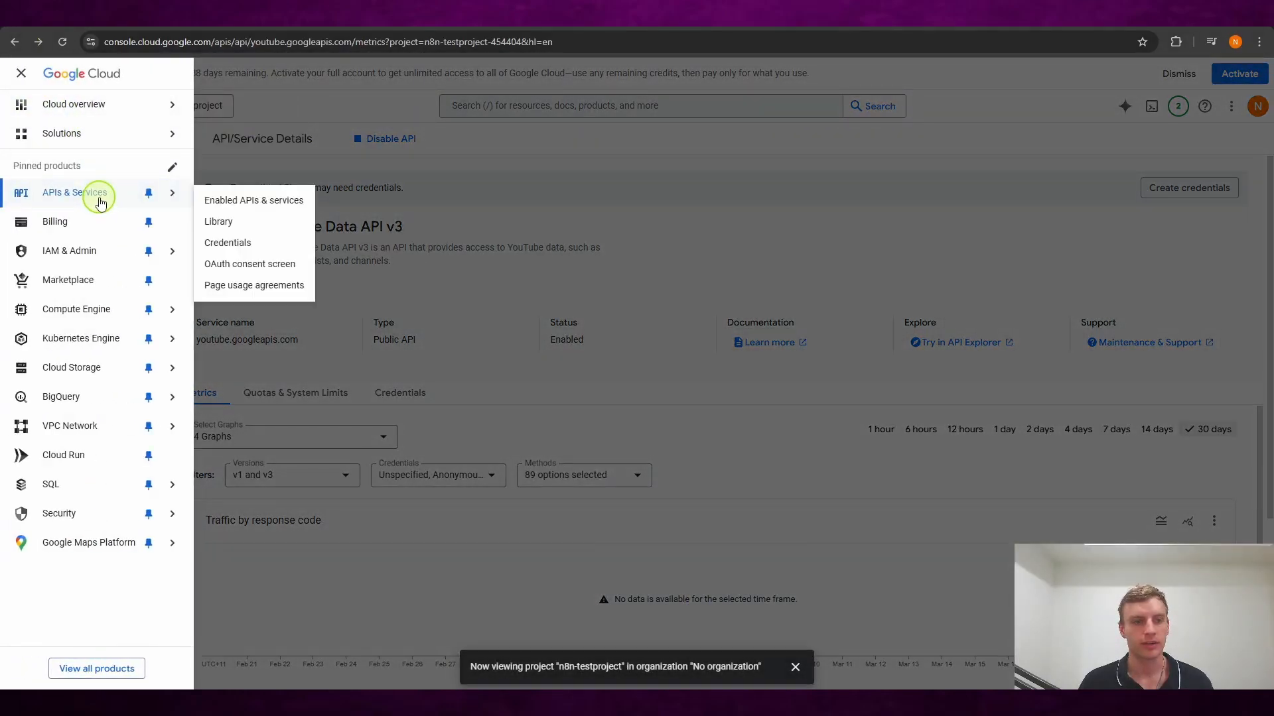
{"action": "left_click", "coordinate": [282, 263]}
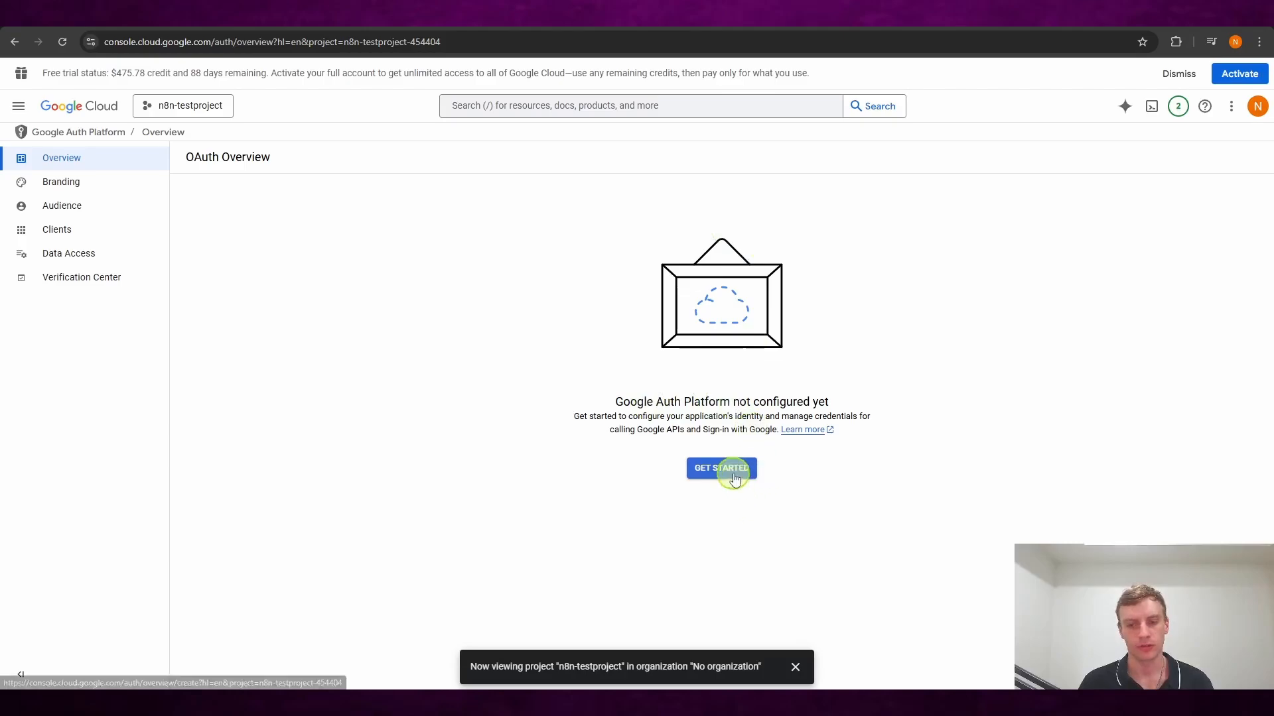
{"action": "left_click", "coordinate": [734, 479]}
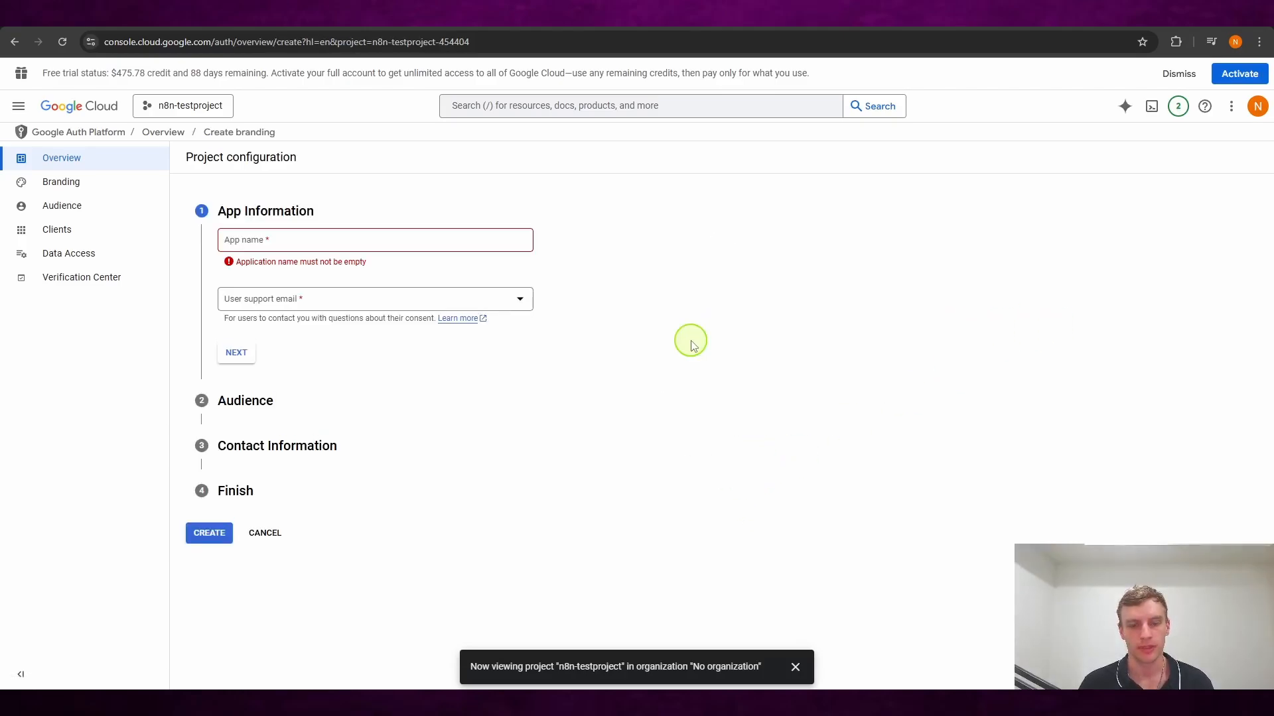
{"action": "left_click", "coordinate": [318, 240]}
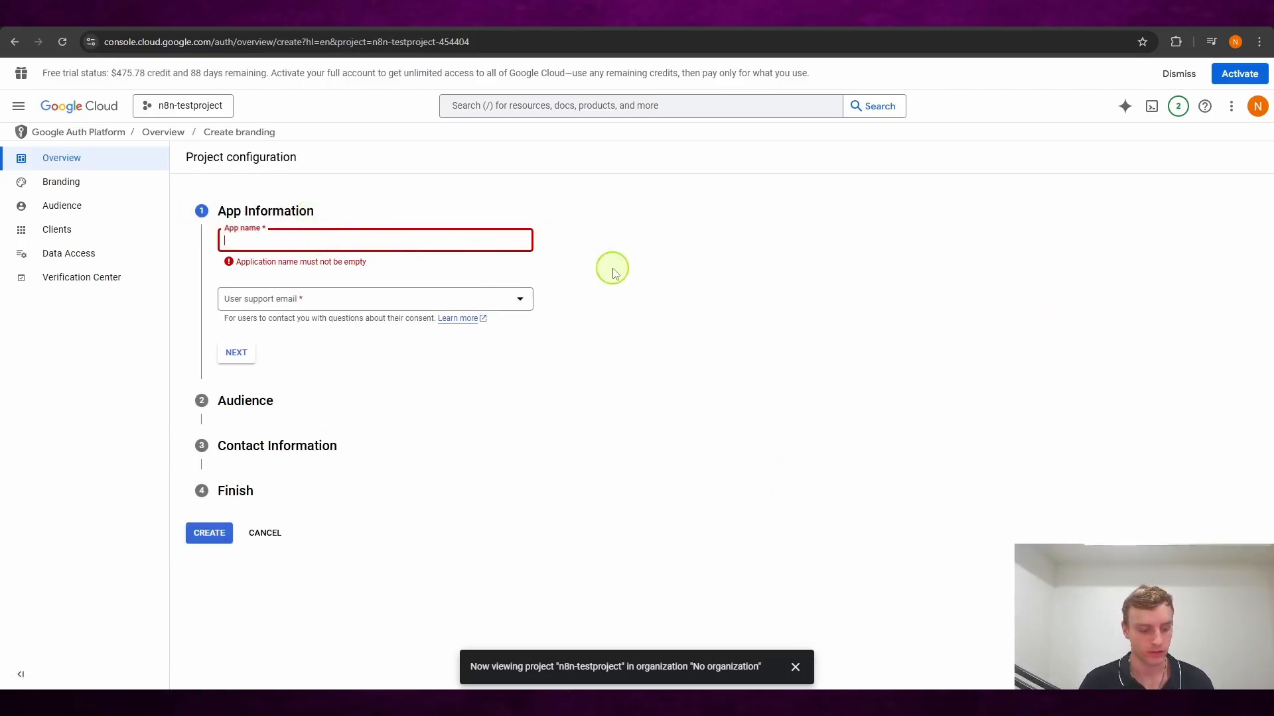
{"action": "type", "text": "n8n"}
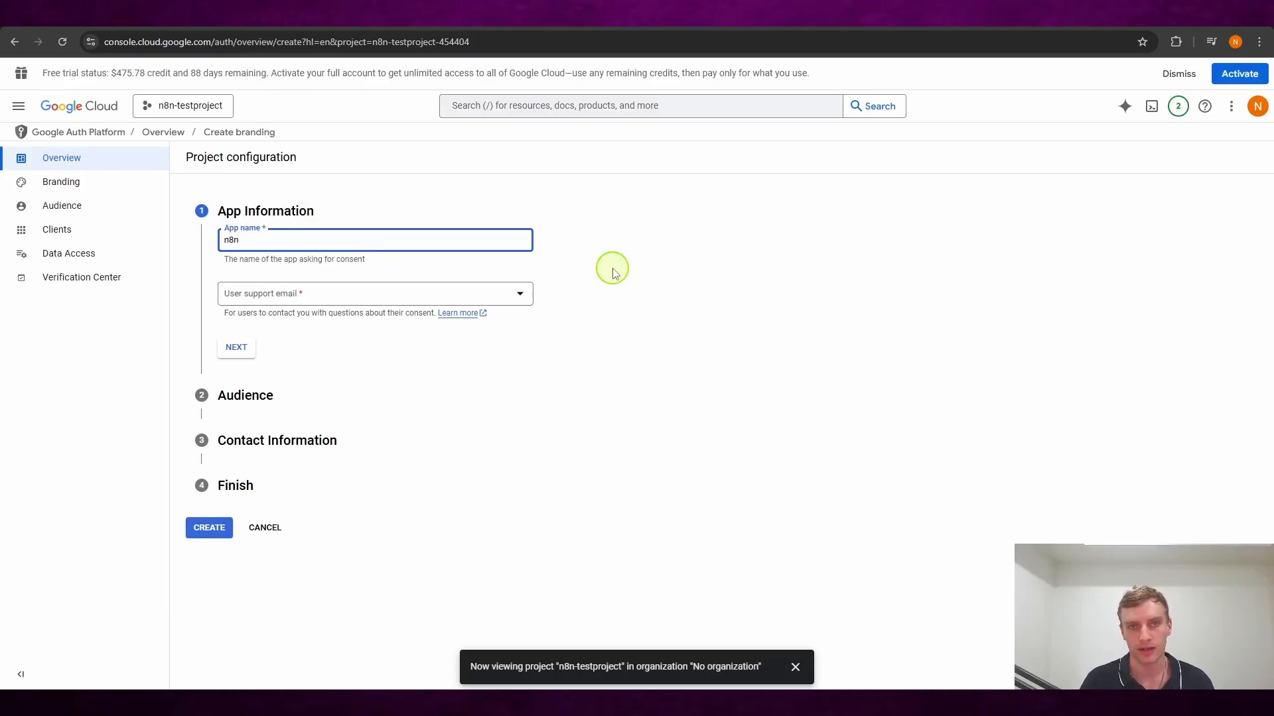
{"action": "left_click", "coordinate": [773, 300]}
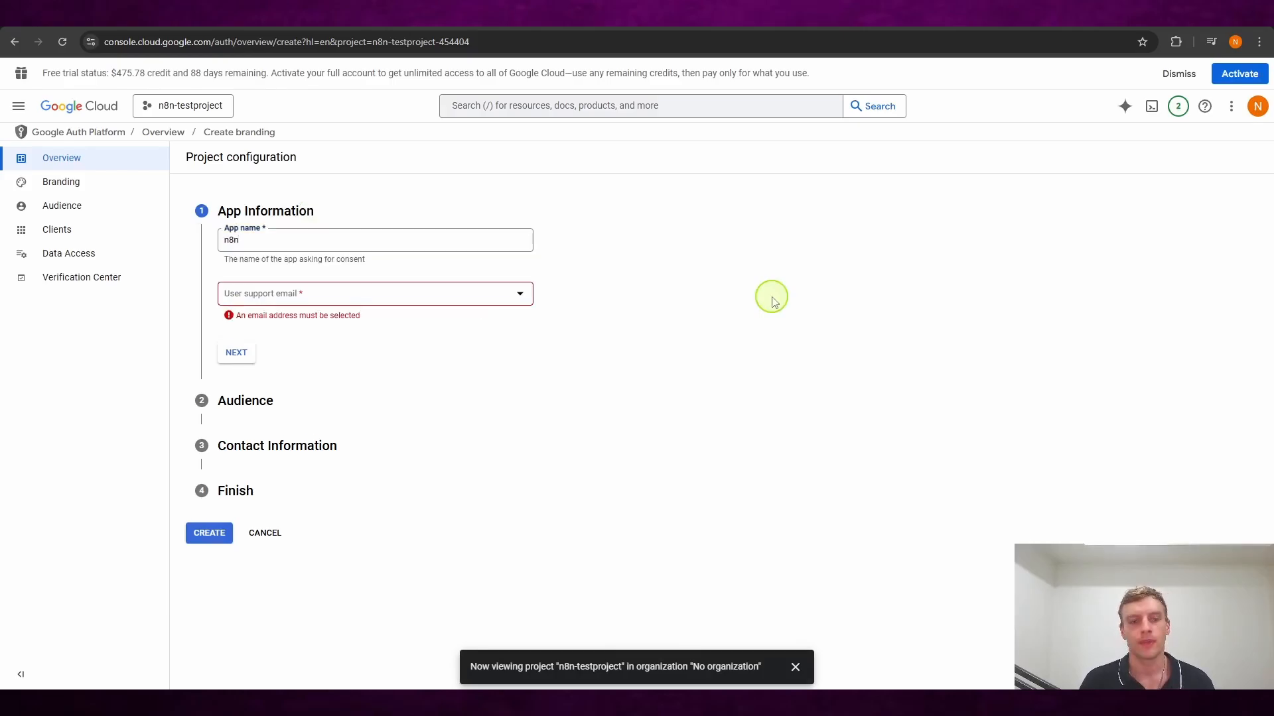
{"action": "left_click", "coordinate": [441, 293]}
{"action": "left_click", "coordinate": [392, 300]}
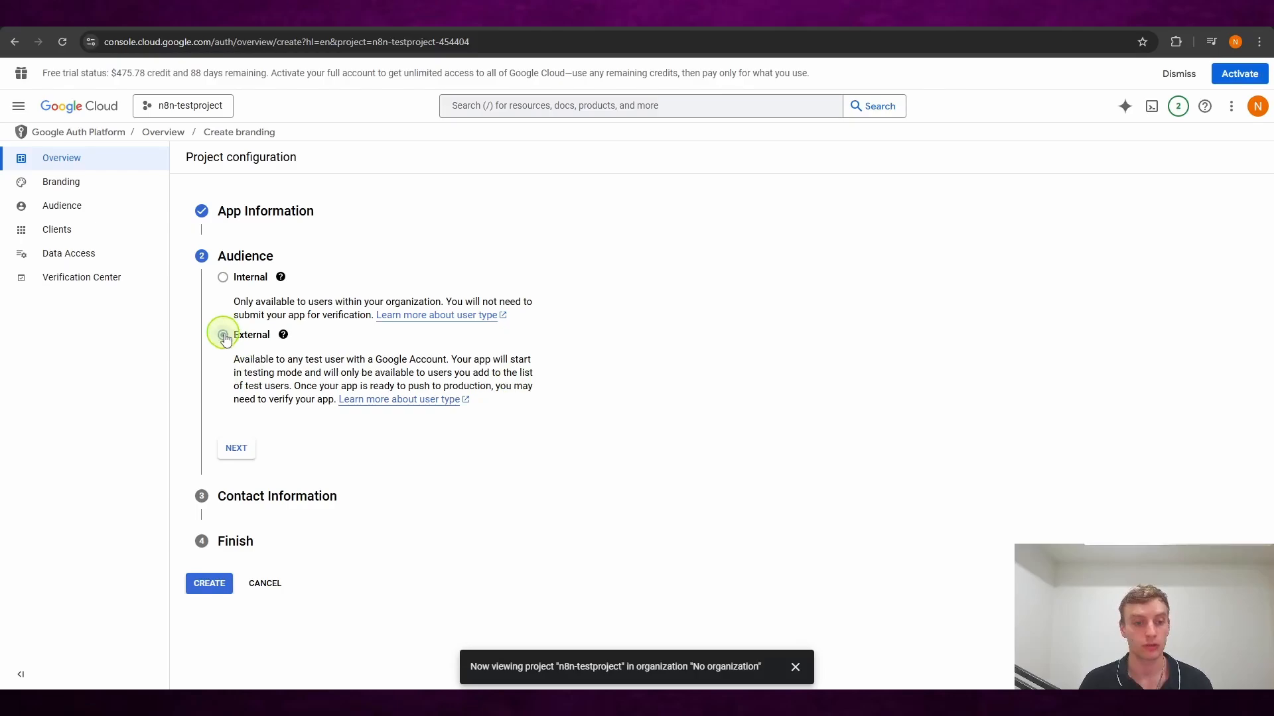
- Set the audience to External, supply the contact email, accept the Google API Services User Data Policy, and create the OAuth configuration
{"action": "left_click", "coordinate": [224, 335]}
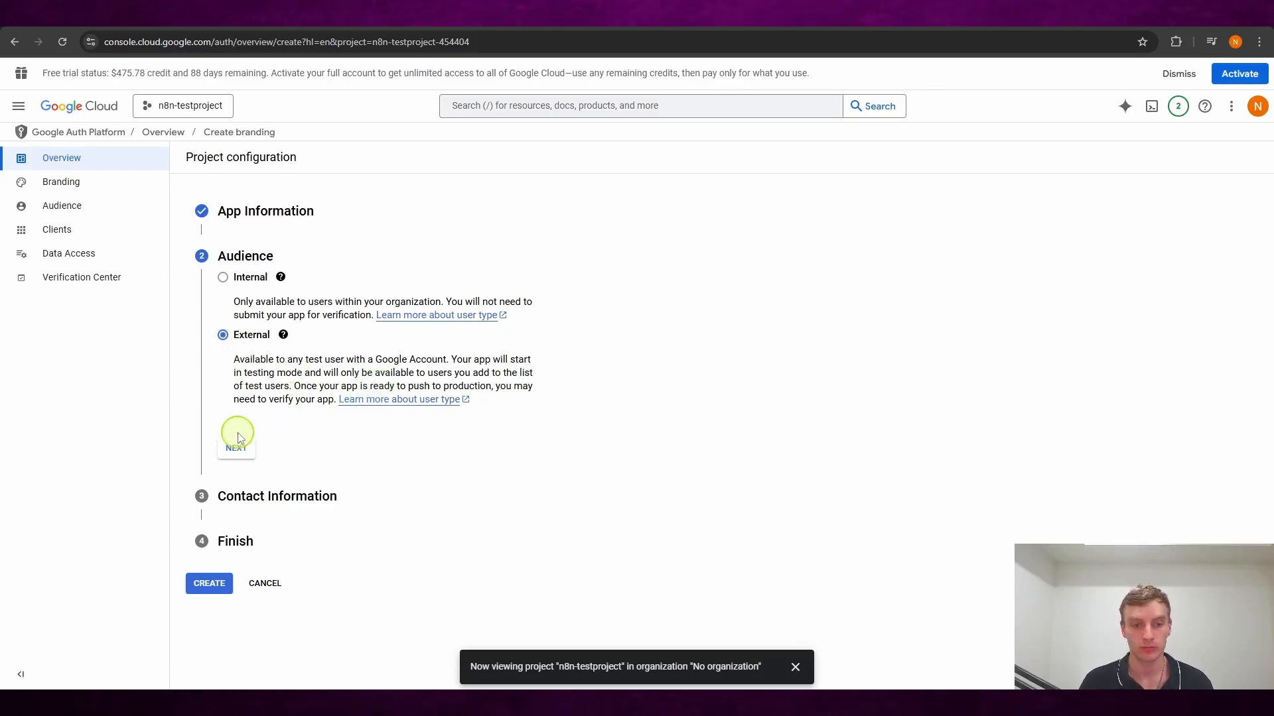
{"action": "left_click", "coordinate": [236, 448]}
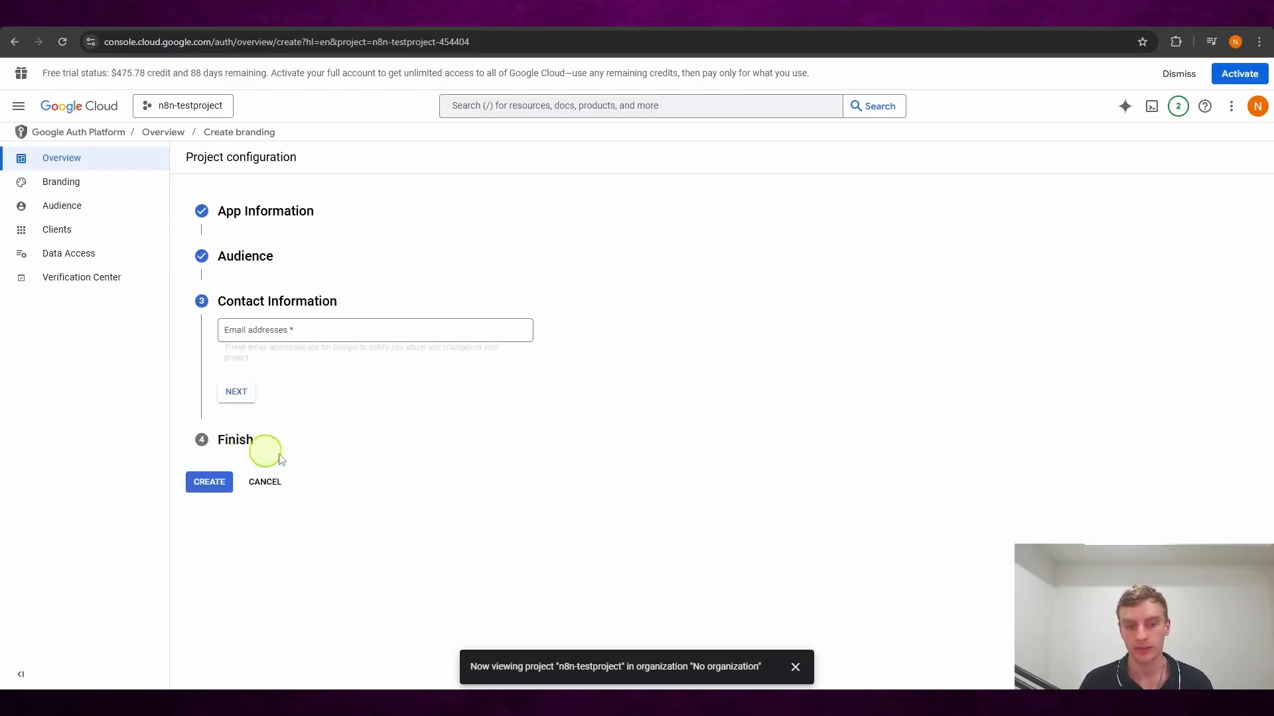
{"action": "left_click", "coordinate": [364, 335]}
{"action": "left_click", "coordinate": [237, 392]}
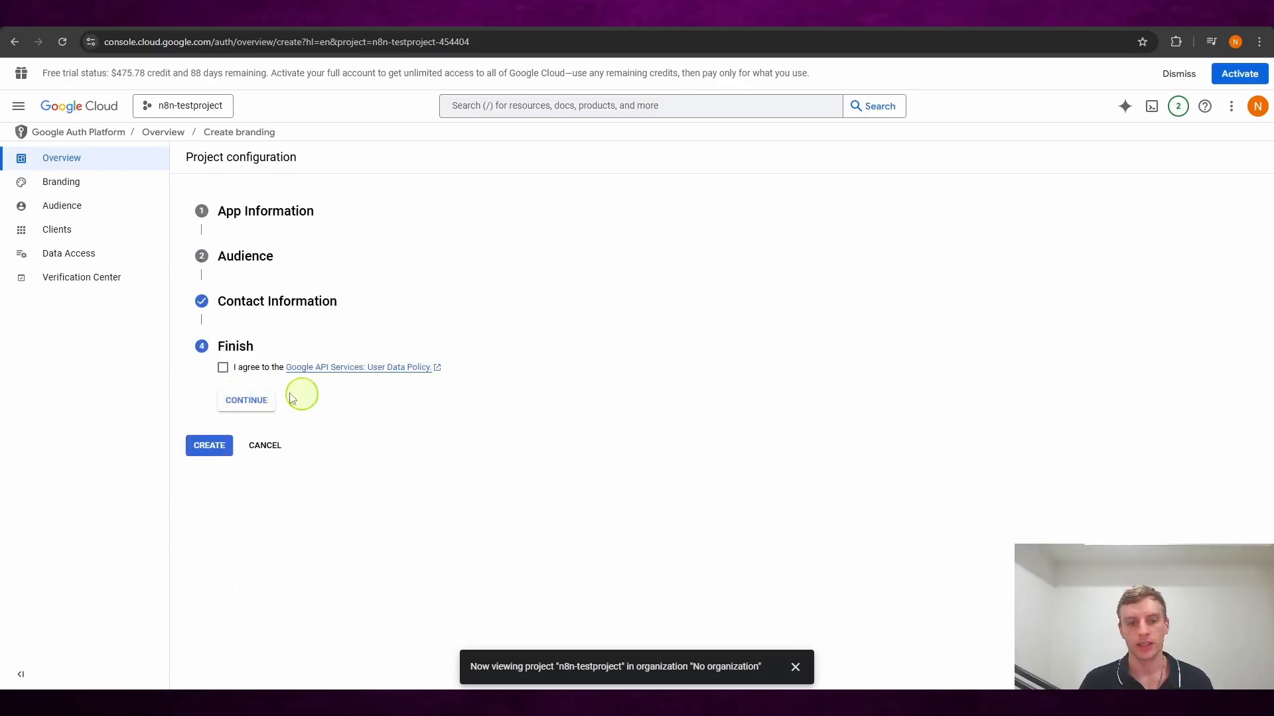
{"action": "left_click", "coordinate": [223, 368]}
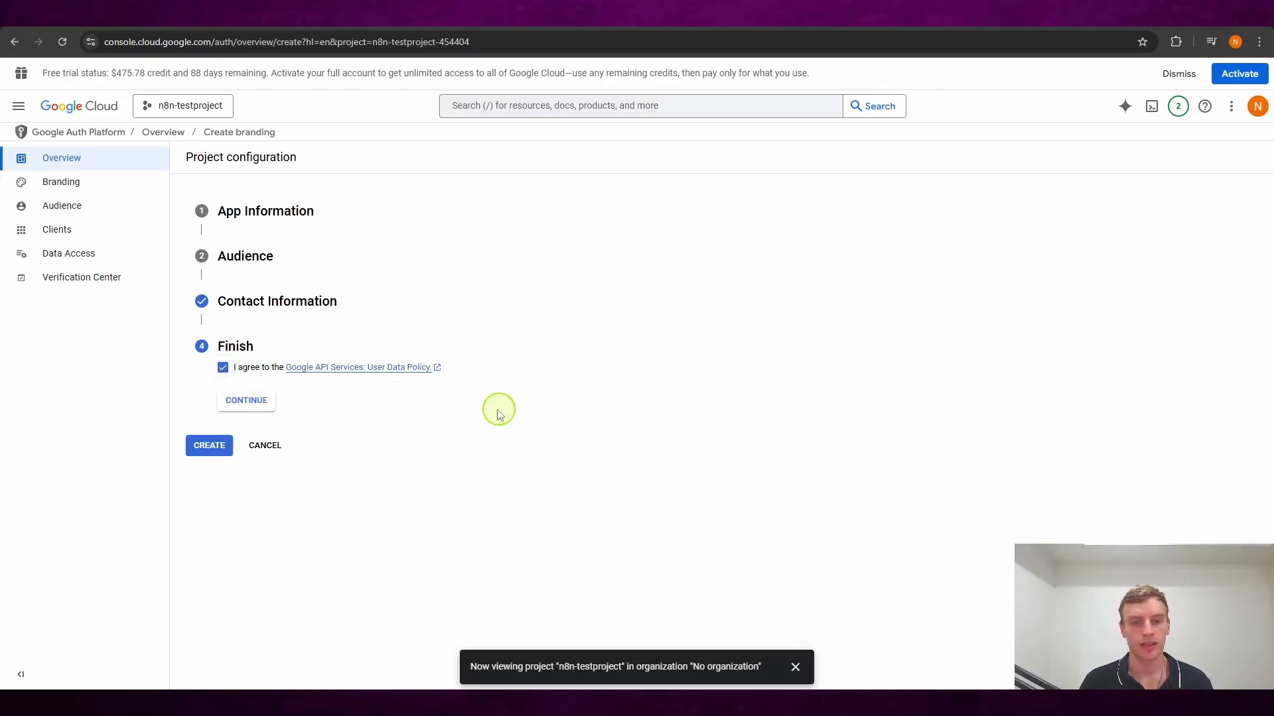
{"action": "left_click", "coordinate": [233, 401]}
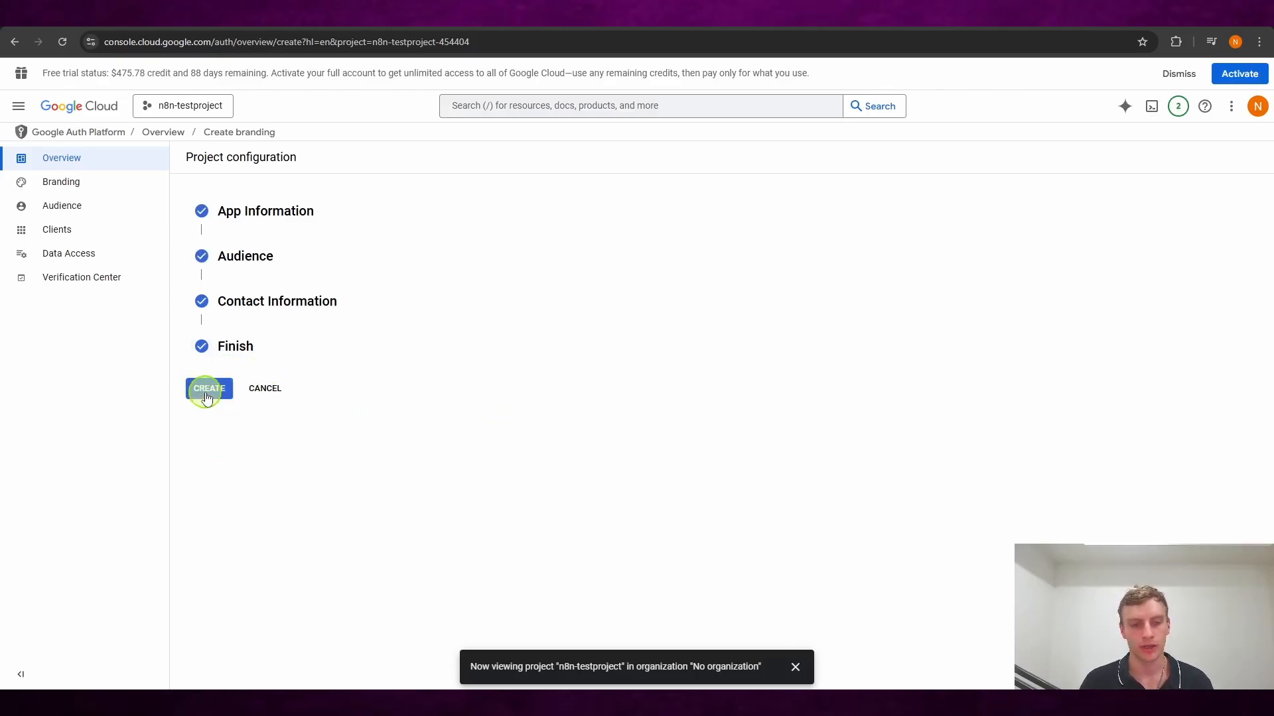
{"action": "left_click", "coordinate": [208, 390]}
- Add an authorized domain entry in the app's Branding settings and copy the domain n8n.cloud from the n8n docs' consent screen instructions
{"action": "left_click", "coordinate": [128, 187]}
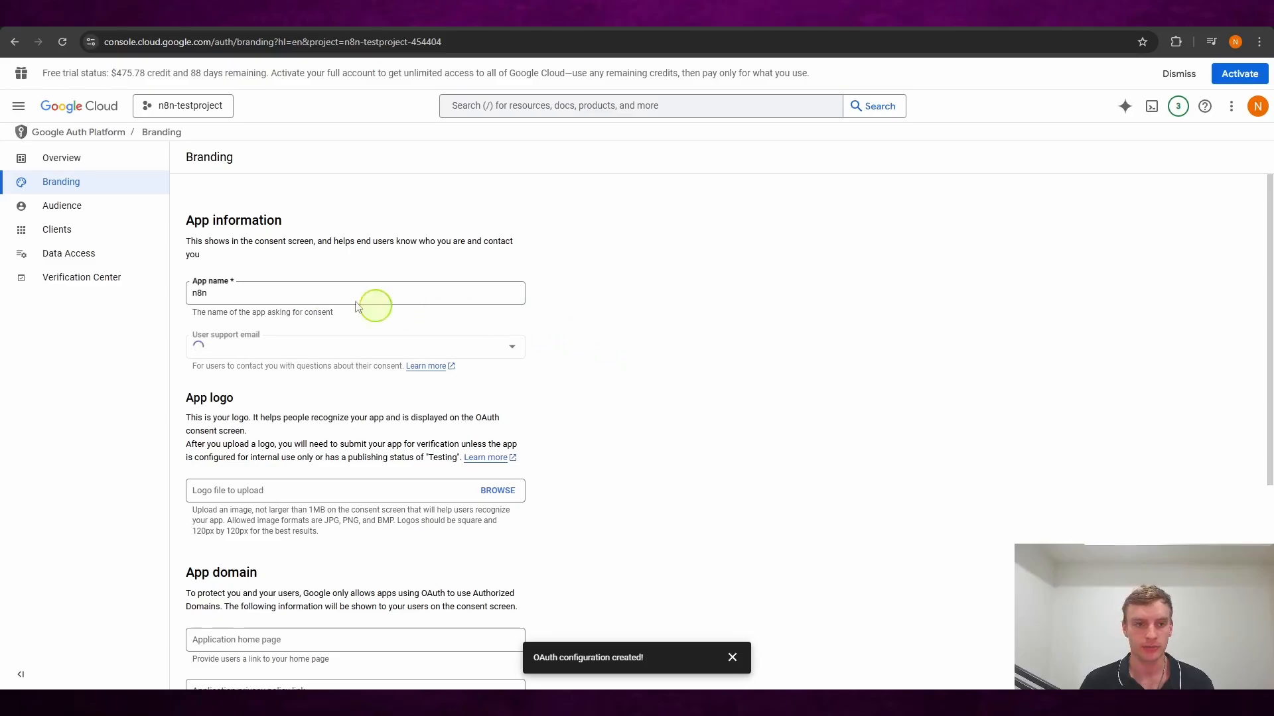
{"action": "scroll", "coordinate": [541, 282], "scroll_direction": "down", "scroll_amount": 3}
{"action": "scroll", "coordinate": [544, 286], "scroll_direction": "down", "scroll_amount": 2}
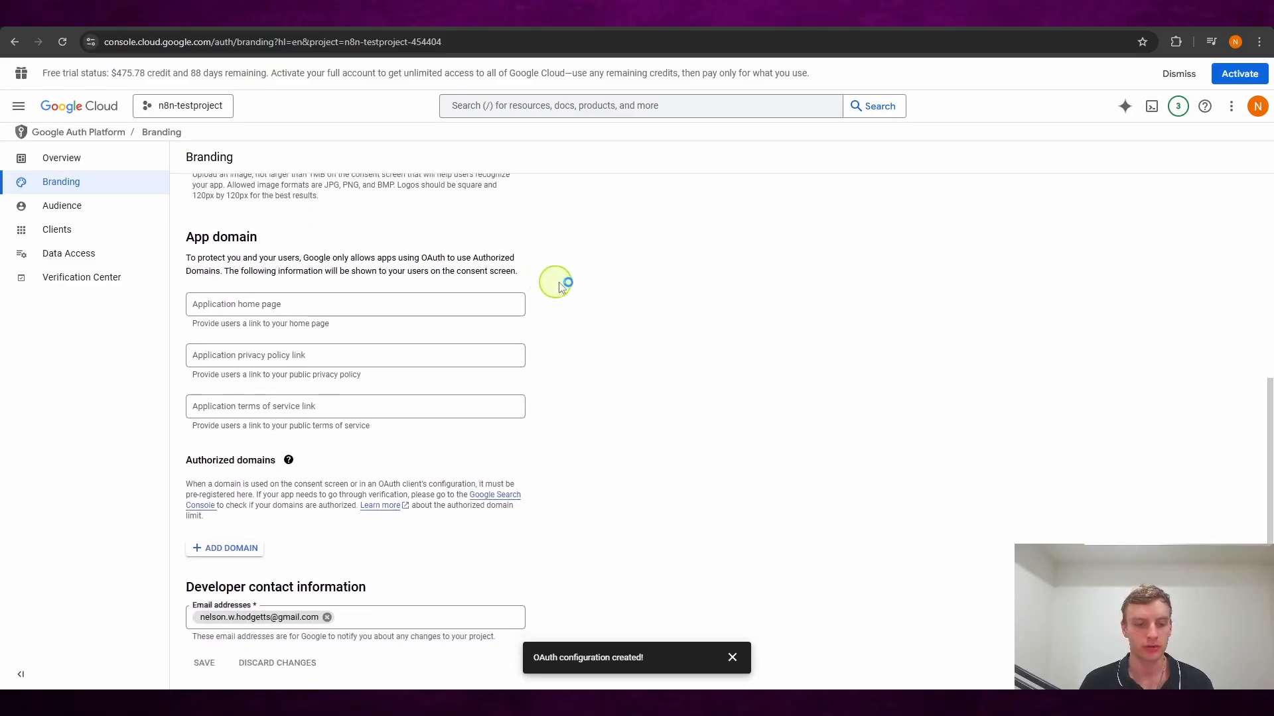
{"action": "left_click", "coordinate": [242, 554]}
{"action": "left_click", "coordinate": [763, 15]}
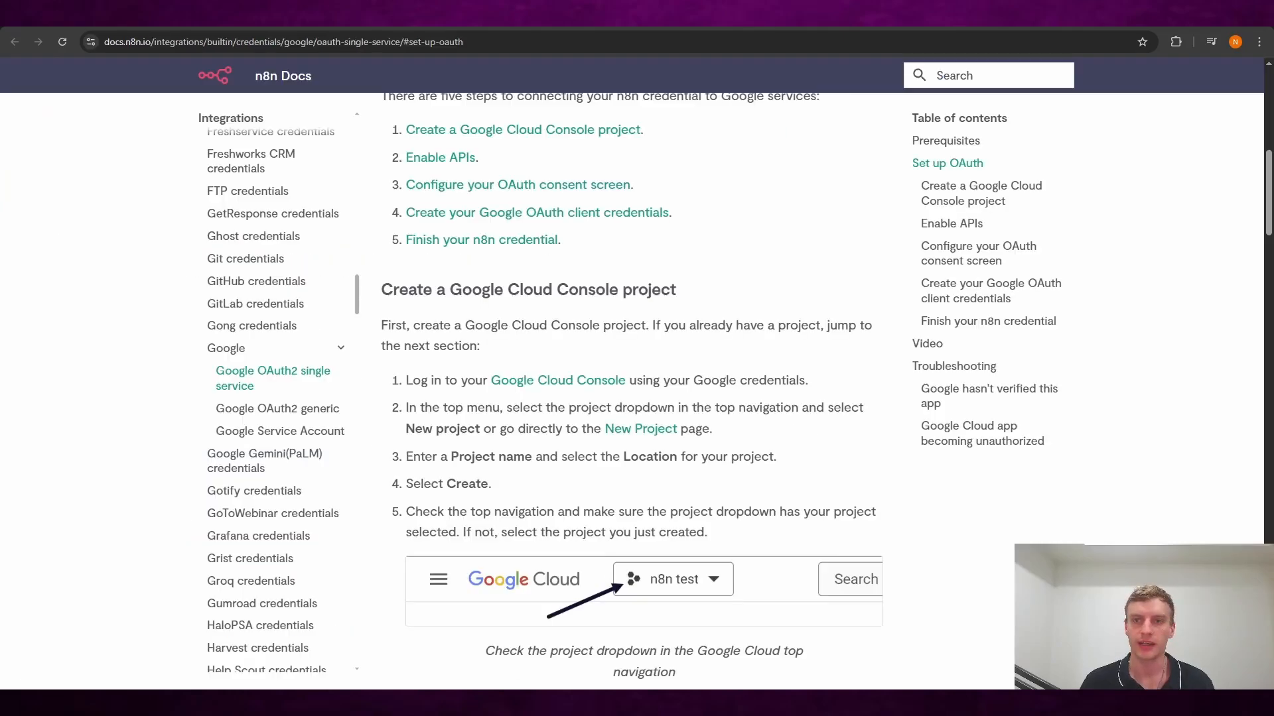
{"action": "scroll", "coordinate": [837, 323], "scroll_direction": "down", "scroll_amount": 9}
{"action": "scroll", "coordinate": [840, 330], "scroll_direction": "down", "scroll_amount": 5}
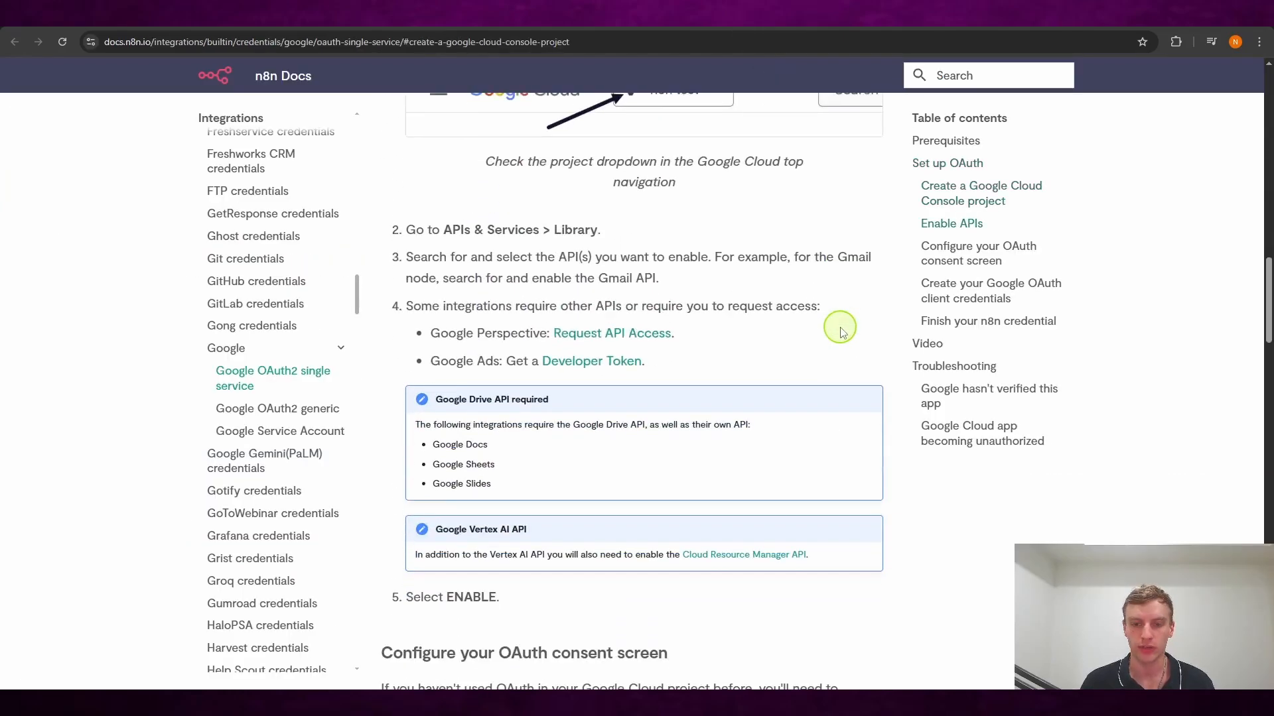
{"action": "scroll", "coordinate": [840, 330], "scroll_direction": "down", "scroll_amount": 10}
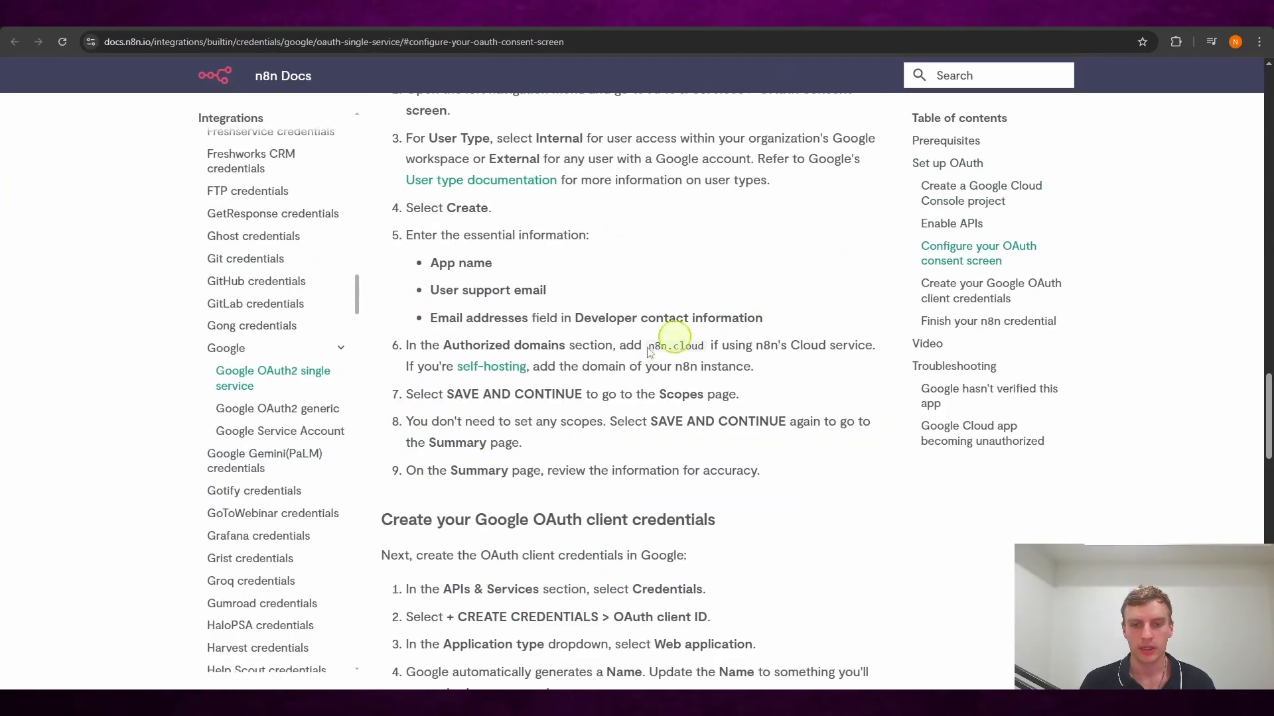
{"action": "left_click_drag", "start_coordinate": [649, 346], "coordinate": [704, 345]}
{"action": "key", "text": "ctrl+c"}
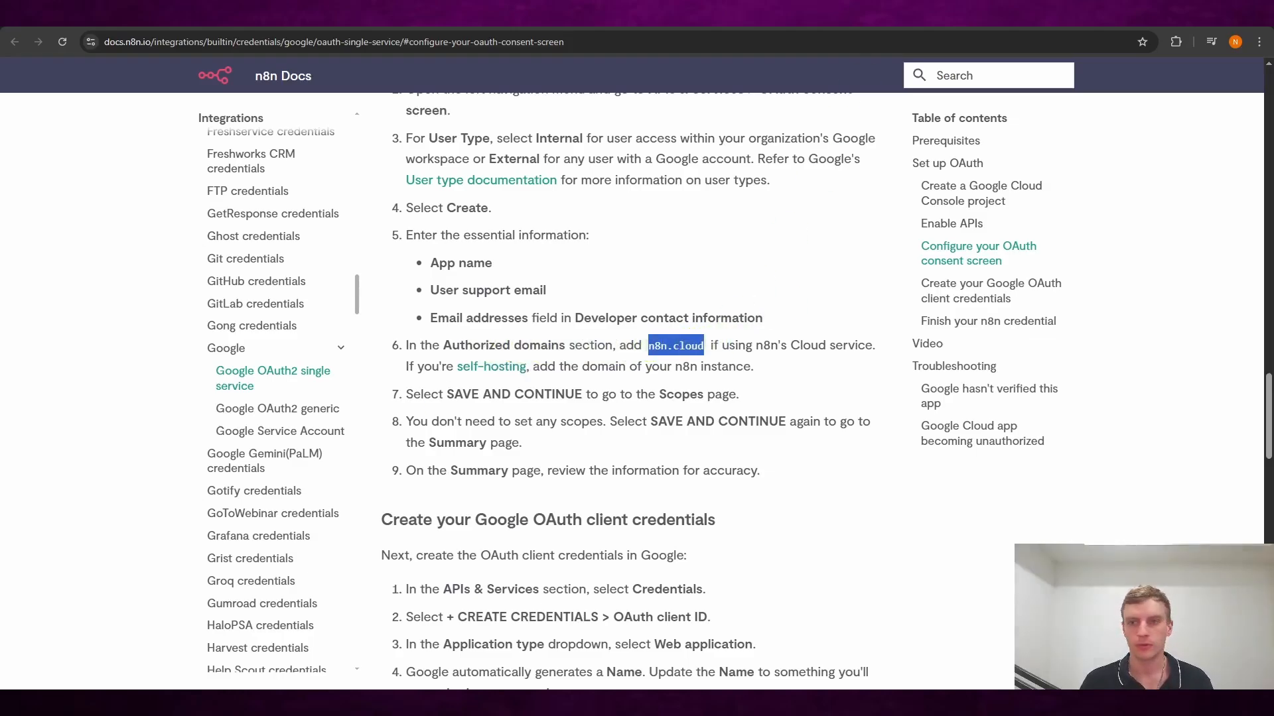
- Back in the Google Cloud console, enter n8n.cloud as authorized domain 1 and save the branding settings
{"action": "key", "text": "ctrl+Tab"}
{"action": "left_click", "coordinate": [329, 555]}
{"action": "key", "text": "ctrl+v"}
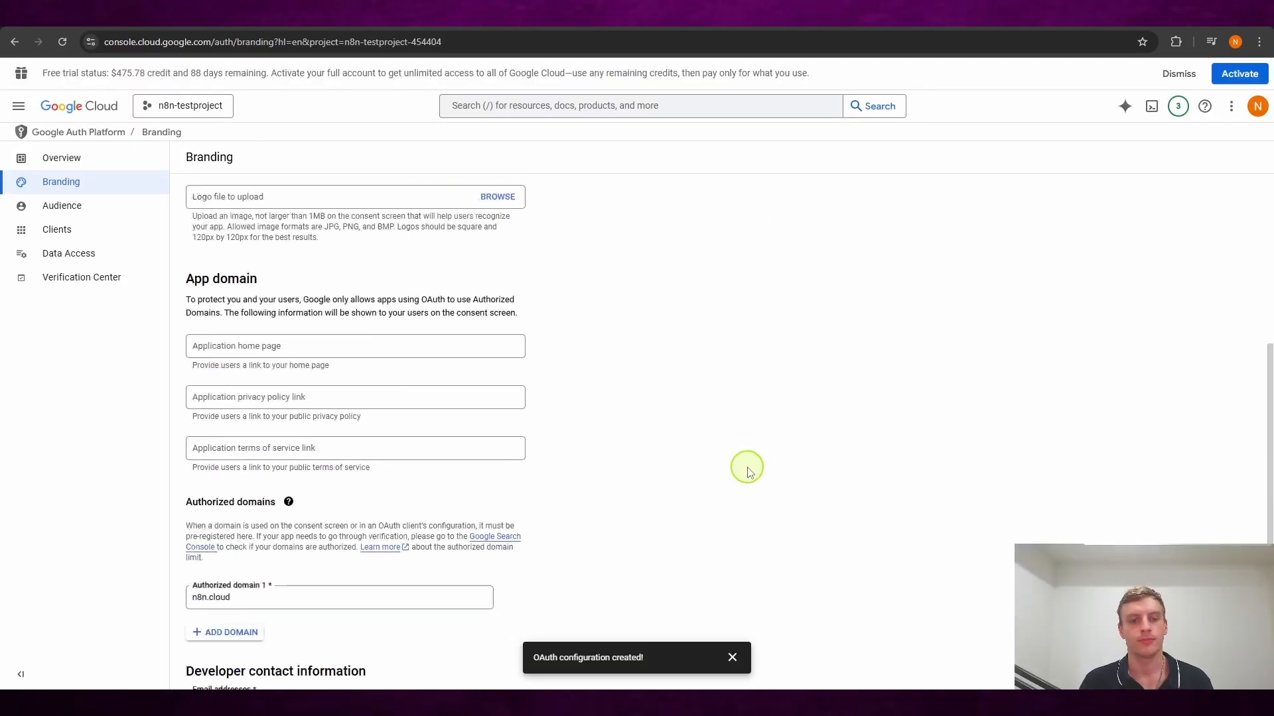
{"action": "scroll", "coordinate": [748, 475], "scroll_direction": "down", "scroll_amount": 1}
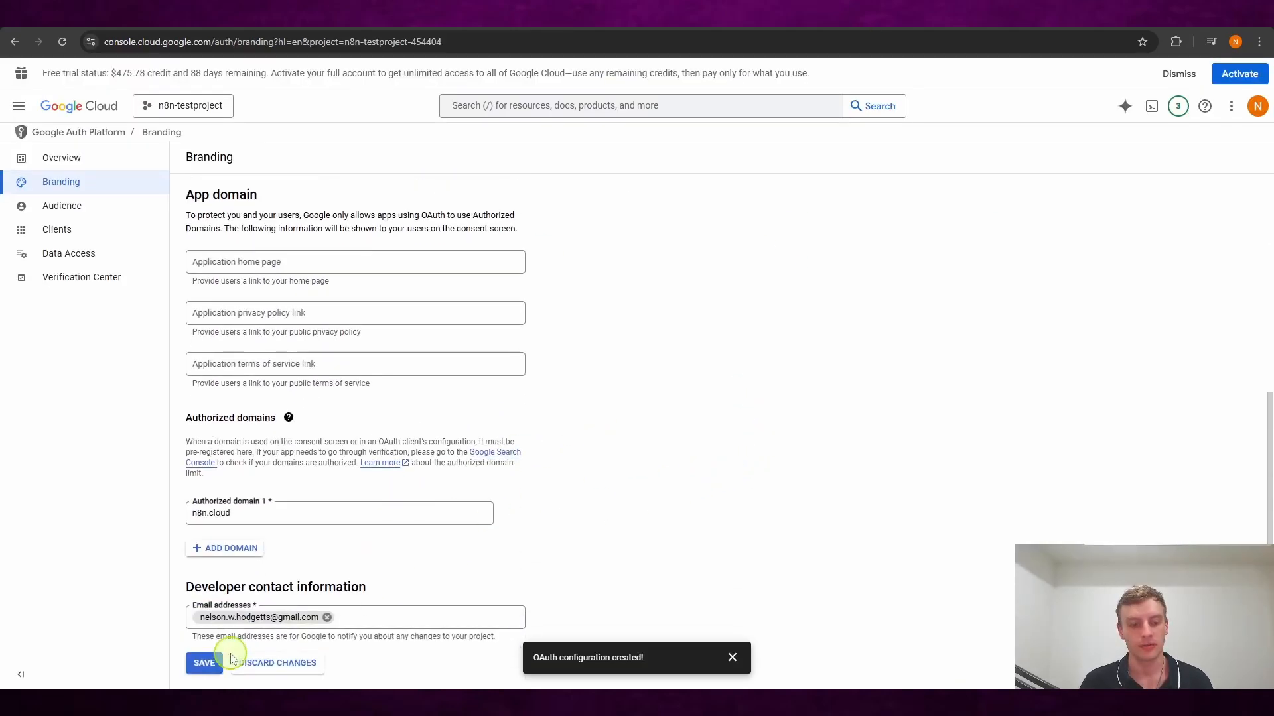
{"action": "left_click", "coordinate": [204, 663]}
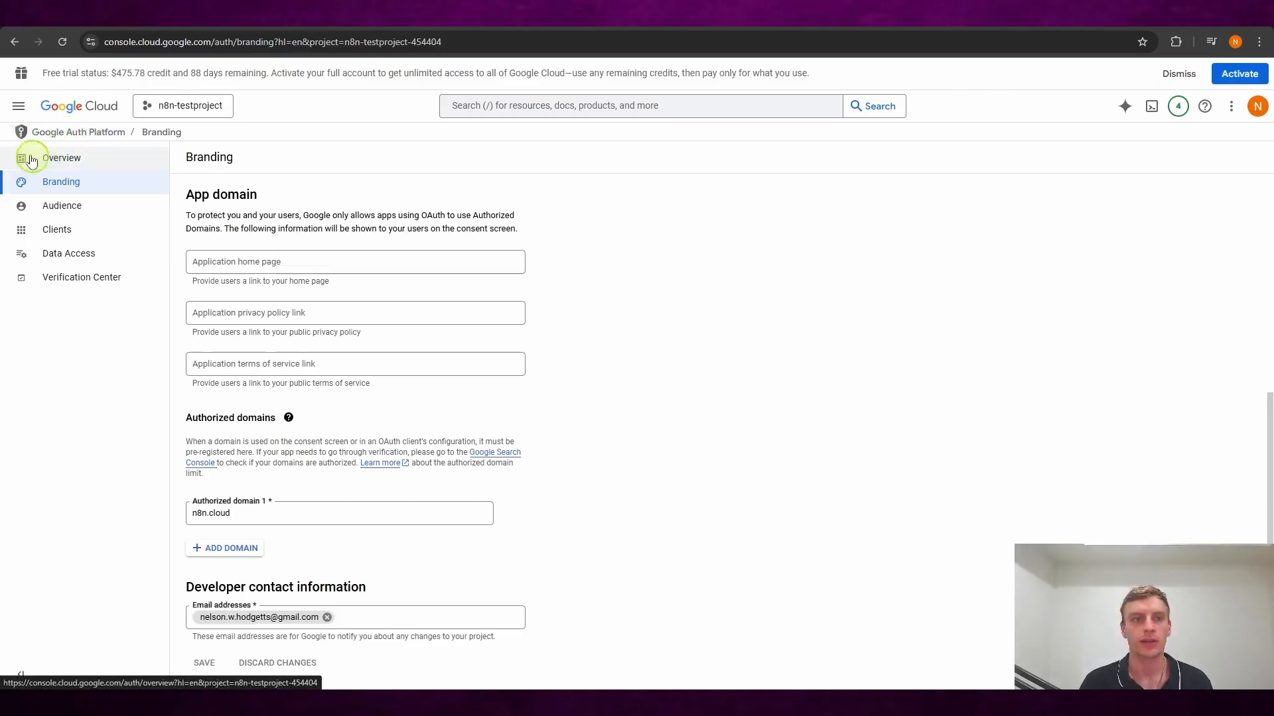
- Start a new OAuth client ID from the project's API credentials, with application type Web application and the name n8n
{"action": "left_click", "coordinate": [19, 107]}
{"action": "mouse_move", "coordinate": [116, 224]}
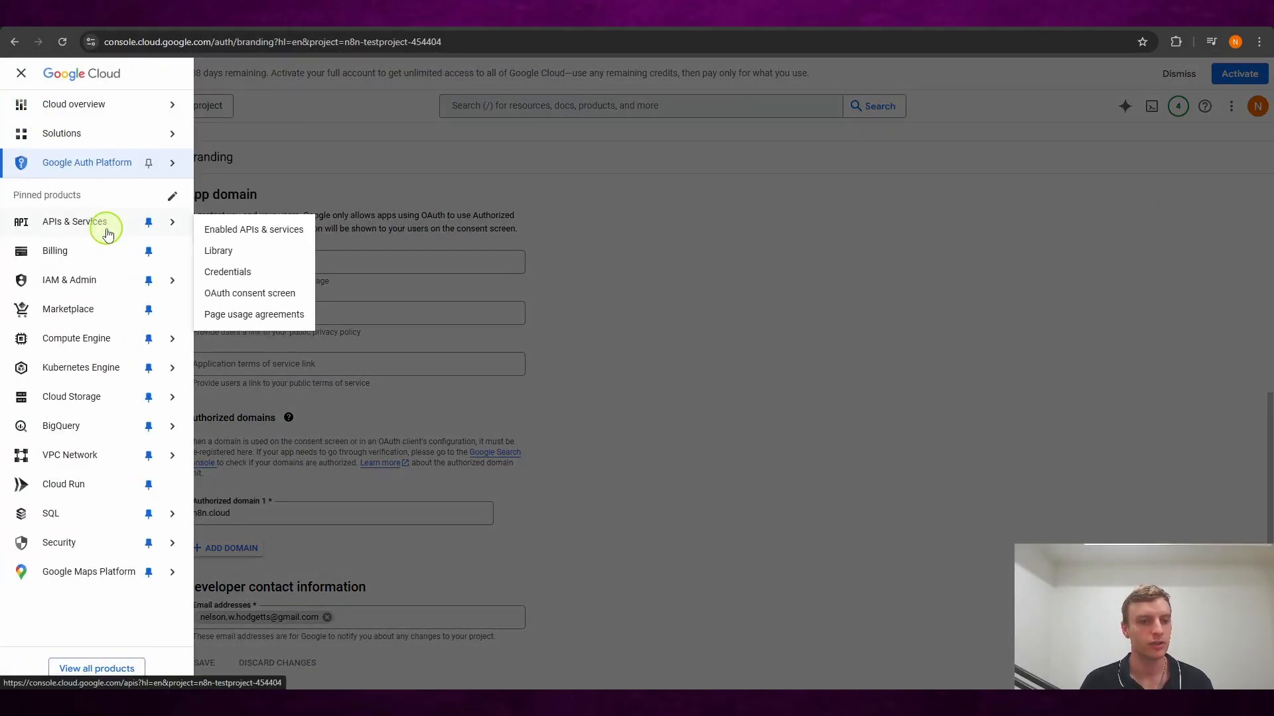
{"action": "left_click", "coordinate": [276, 275]}
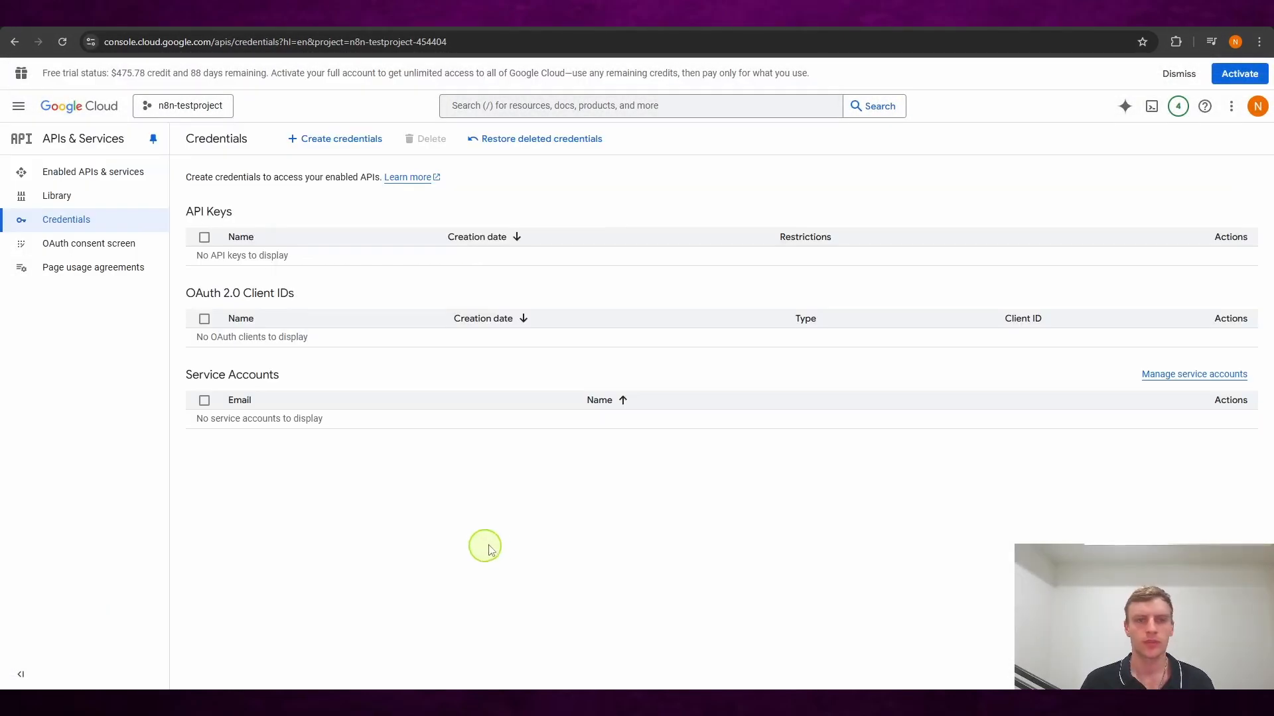
{"action": "left_click", "coordinate": [323, 143]}
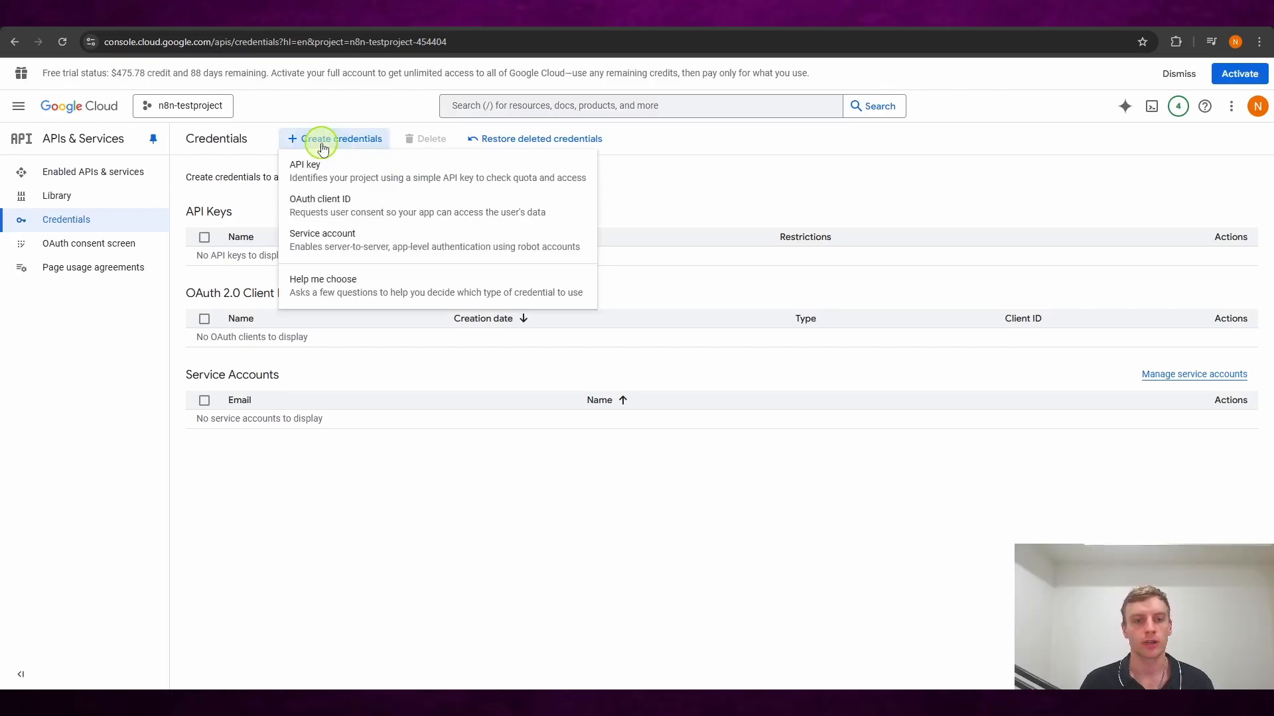
{"action": "left_click", "coordinate": [365, 206]}
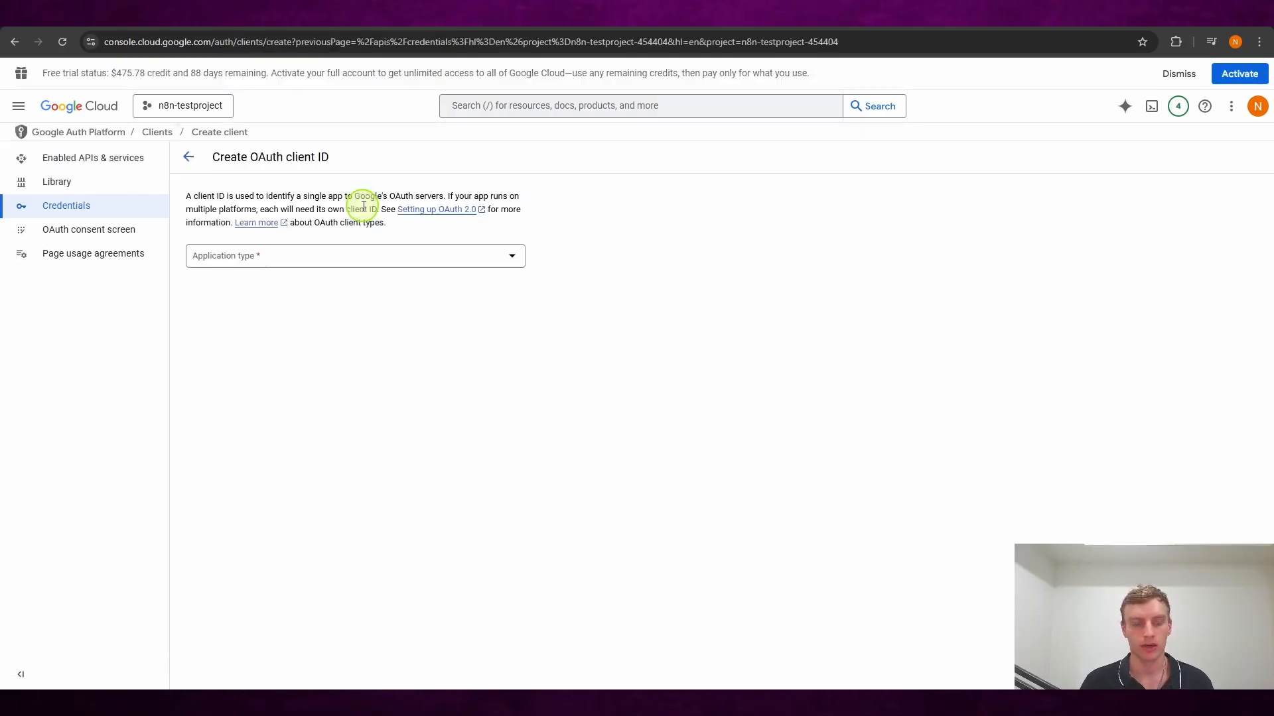
{"action": "left_click", "coordinate": [473, 258]}
{"action": "left_click", "coordinate": [465, 268]}
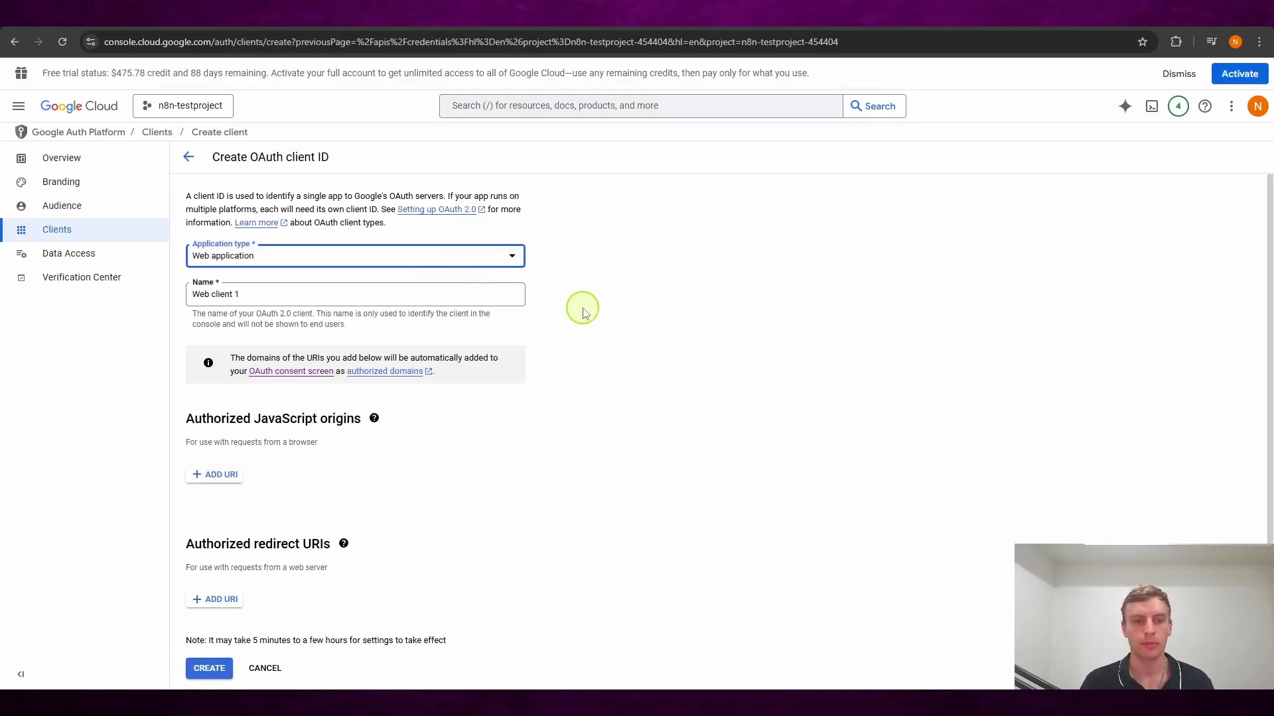
{"action": "left_click_drag", "start_coordinate": [265, 295], "coordinate": [171, 285]}
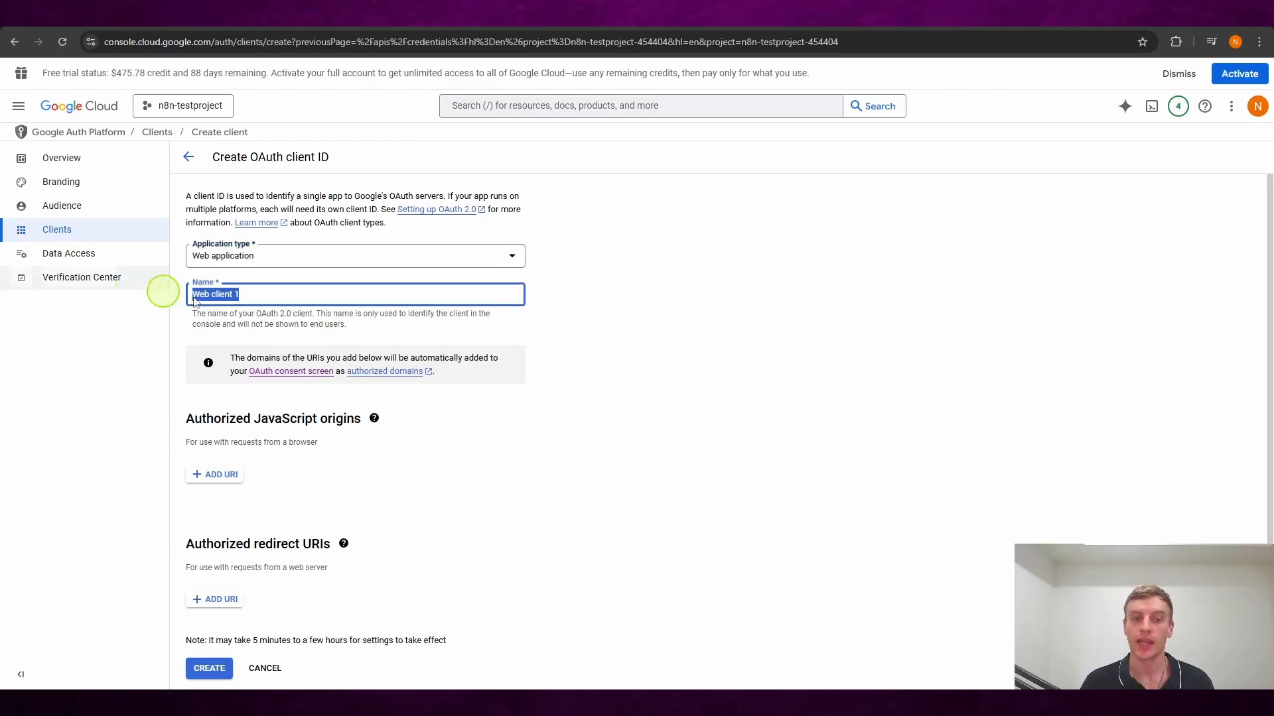
{"action": "left_click", "coordinate": [820, 346]}
{"action": "scroll", "coordinate": [715, 498], "scroll_direction": "down", "scroll_amount": 1}
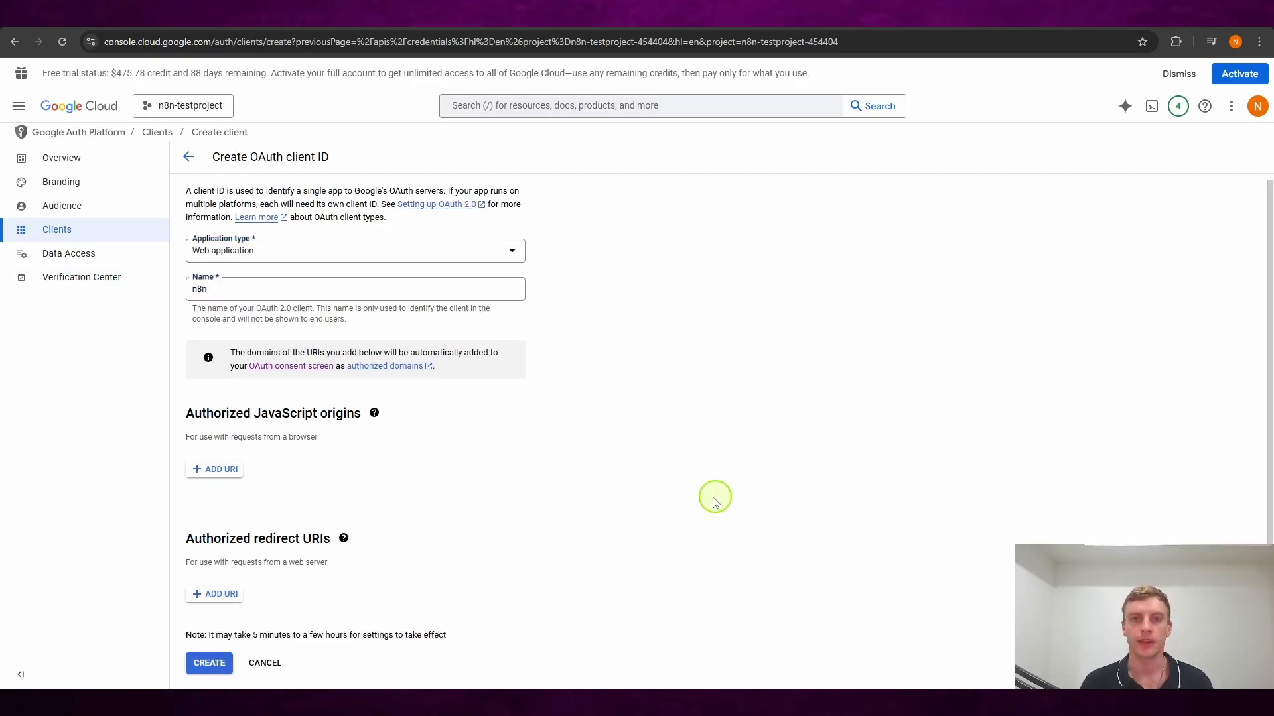
{"action": "left_click", "coordinate": [216, 595]}
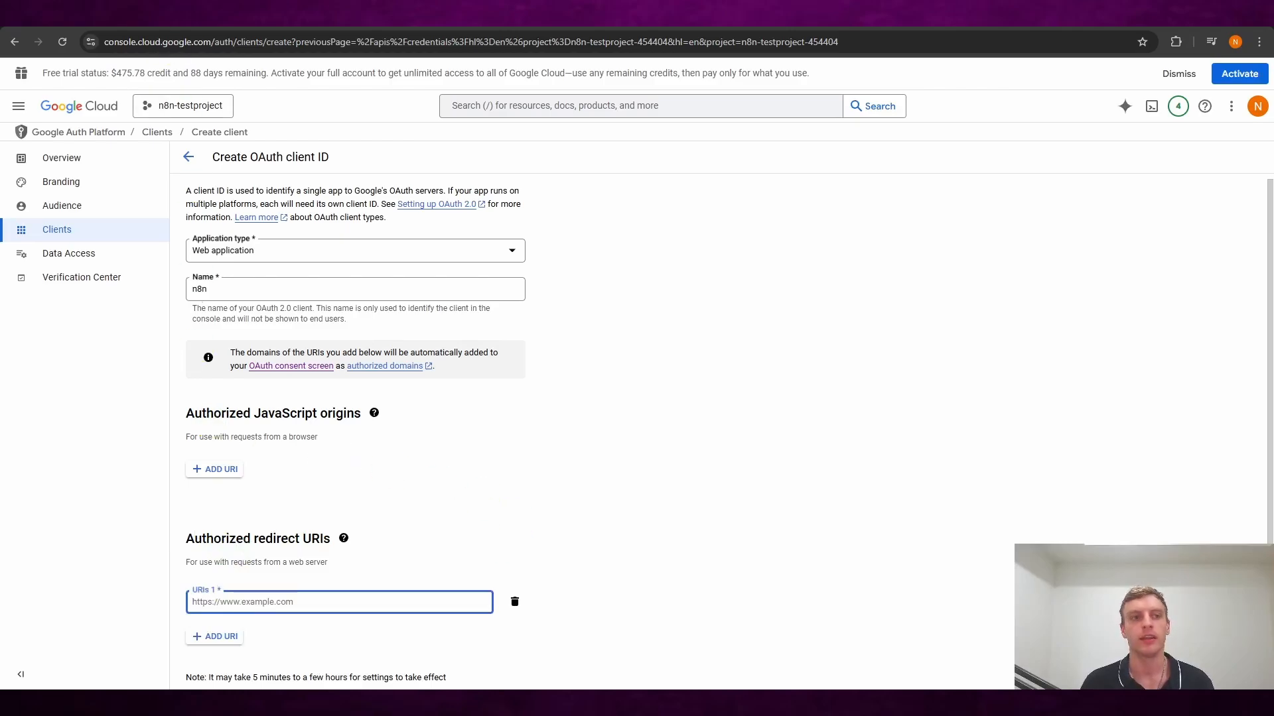
{"action": "key", "text": "ctrl+Tab"}
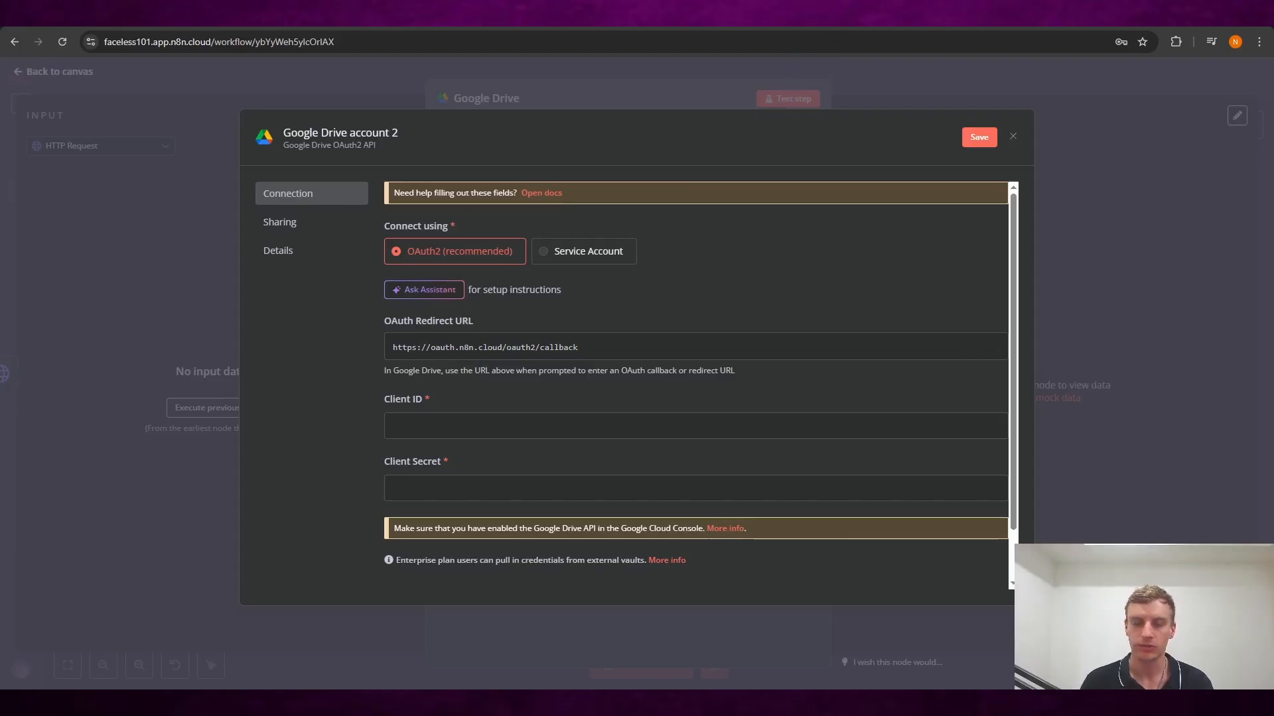
{"action": "key", "text": "ctrl+Tab"}
{"action": "type", "text": "https://oauth.n8n.cloud/oauth2/callback"}
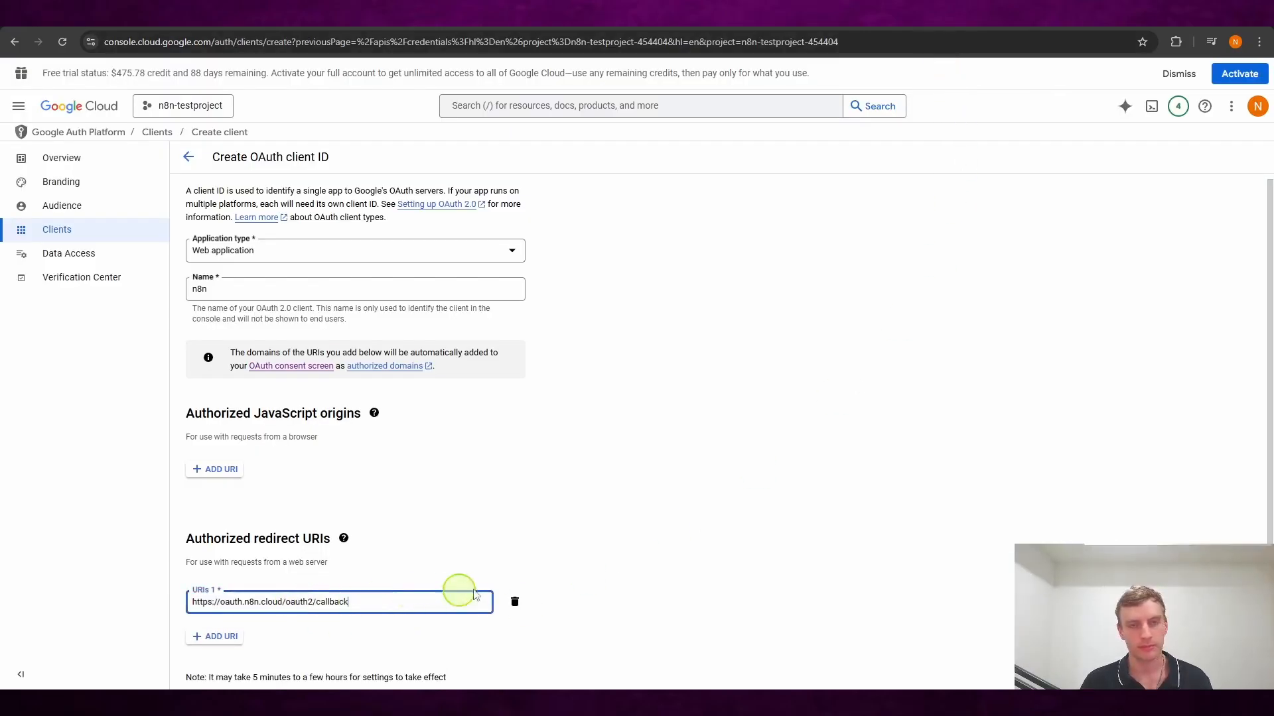
{"action": "scroll", "coordinate": [530, 551], "scroll_direction": "down", "scroll_amount": 1}
{"action": "left_click", "coordinate": [209, 662]}
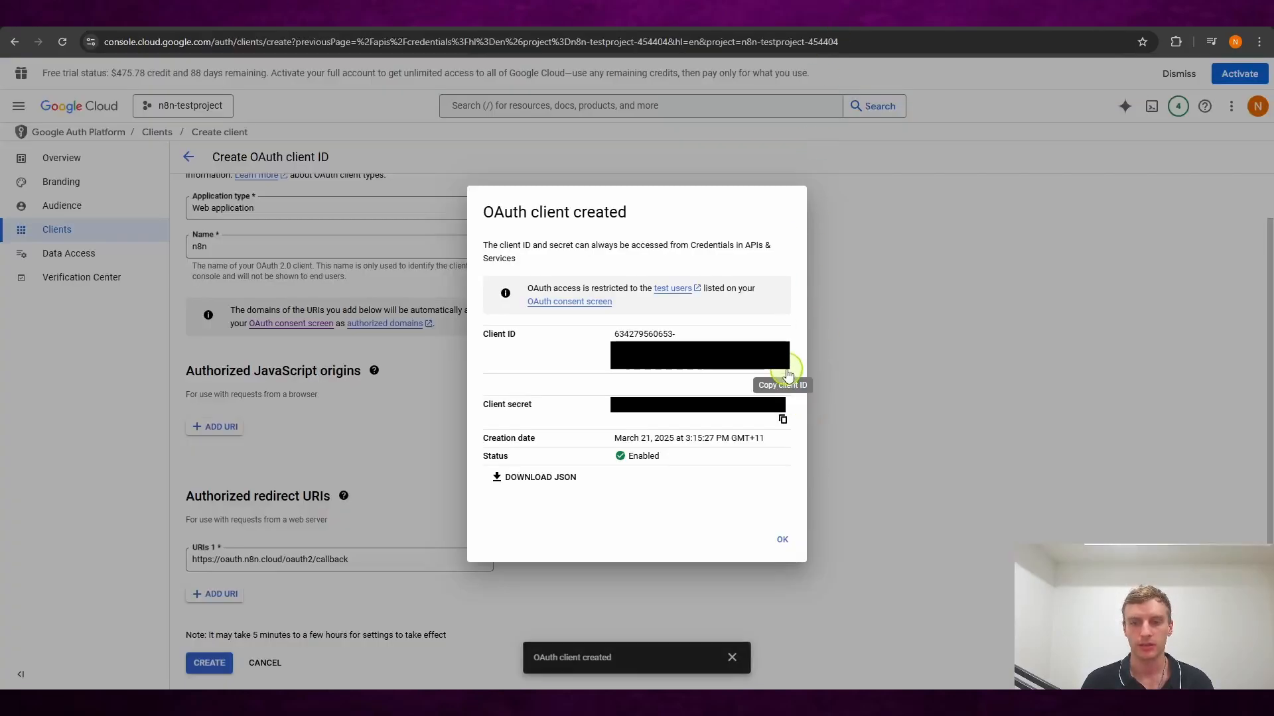
- Copy the new OAuth client's client ID and client secret from Google Cloud into the matching fields of n8n's Google Drive credential
{"action": "left_click", "coordinate": [787, 375]}
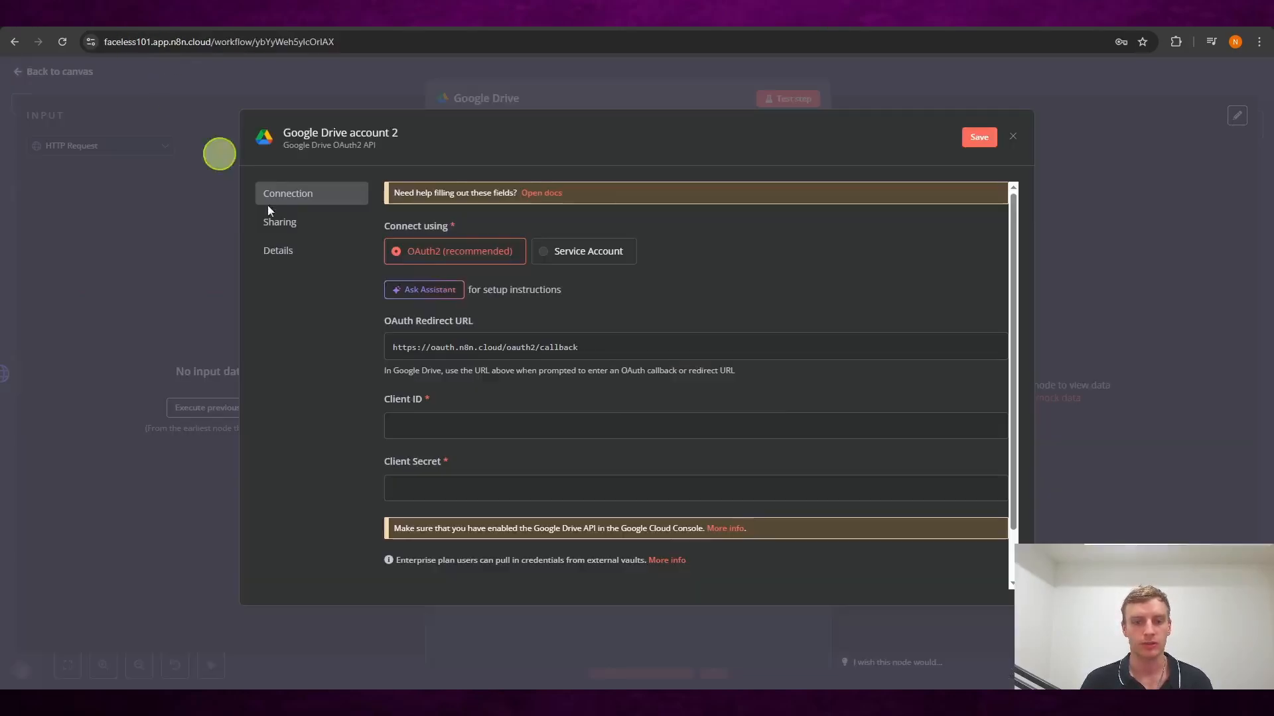
{"action": "left_click", "coordinate": [456, 422]}
{"action": "key", "text": "ctrl+v"}
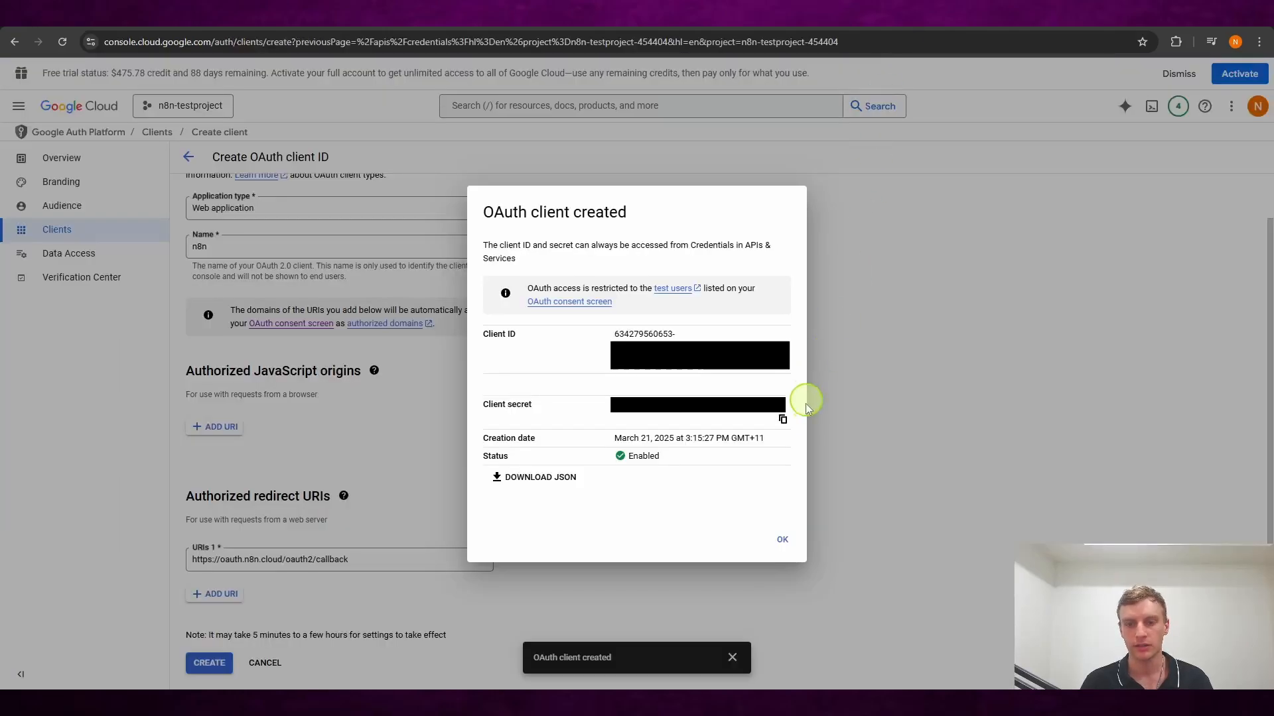
{"action": "left_click", "coordinate": [782, 421]}
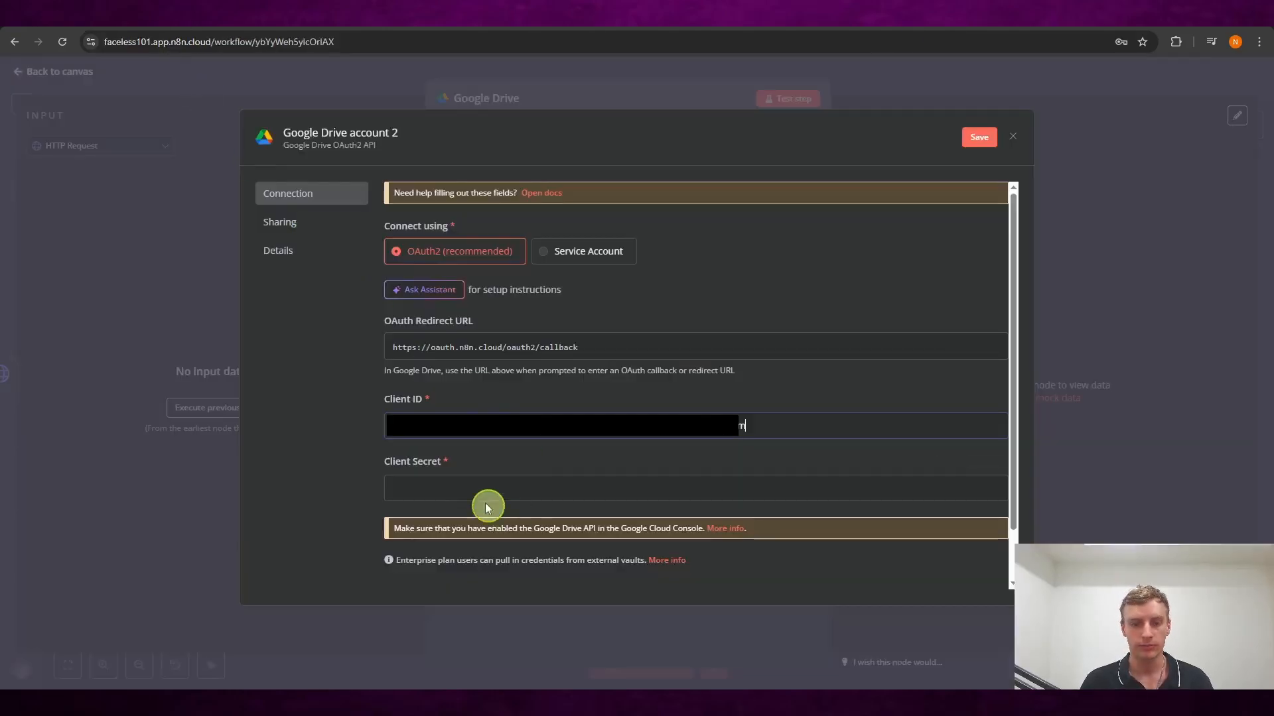
{"action": "left_click", "coordinate": [476, 488]}
{"action": "key", "text": "ctrl+v"}
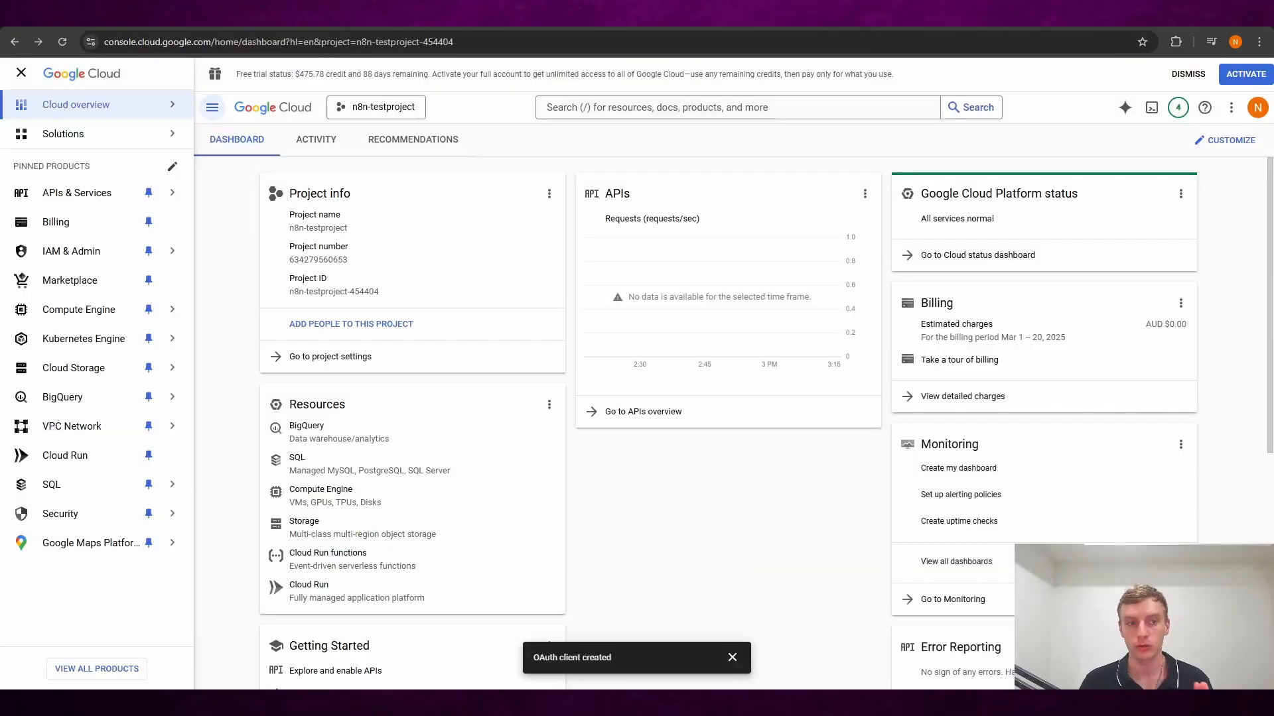
- Open the project's OAuth consent screen in the Google Cloud console and publish the app to production from its Audience settings
{"action": "mouse_move", "coordinate": [70, 199]}
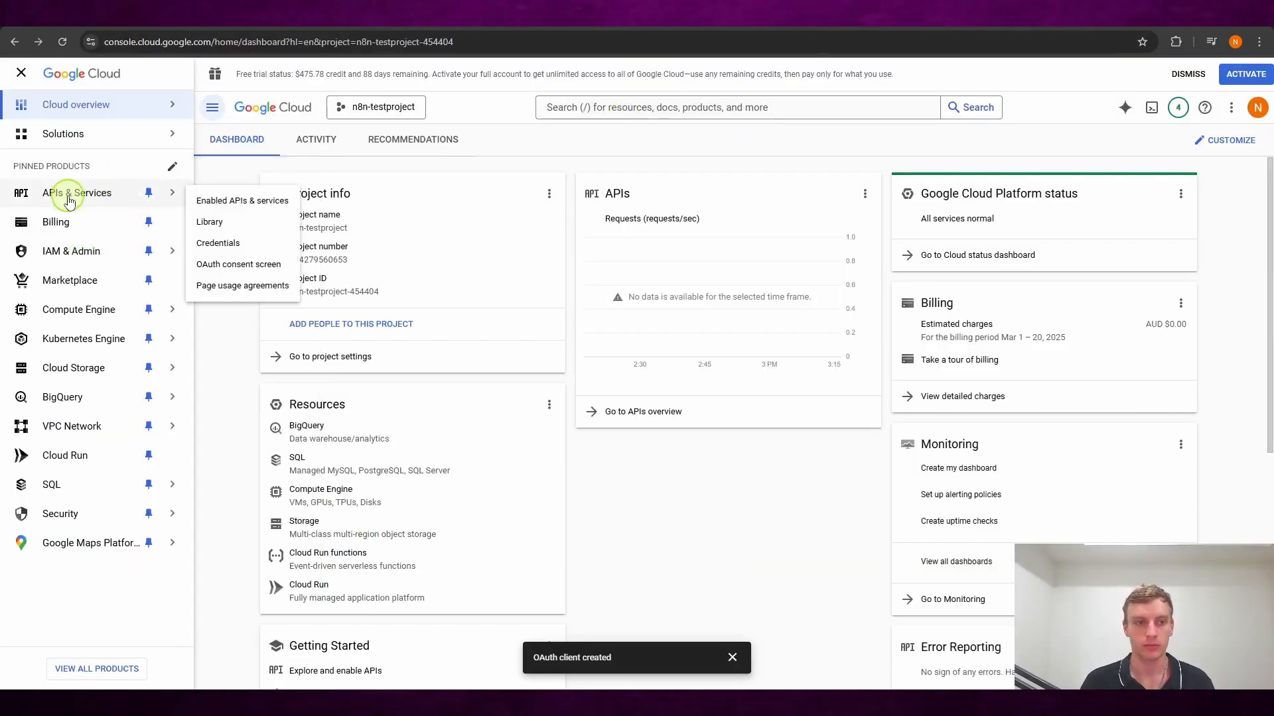
{"action": "left_click", "coordinate": [277, 270]}
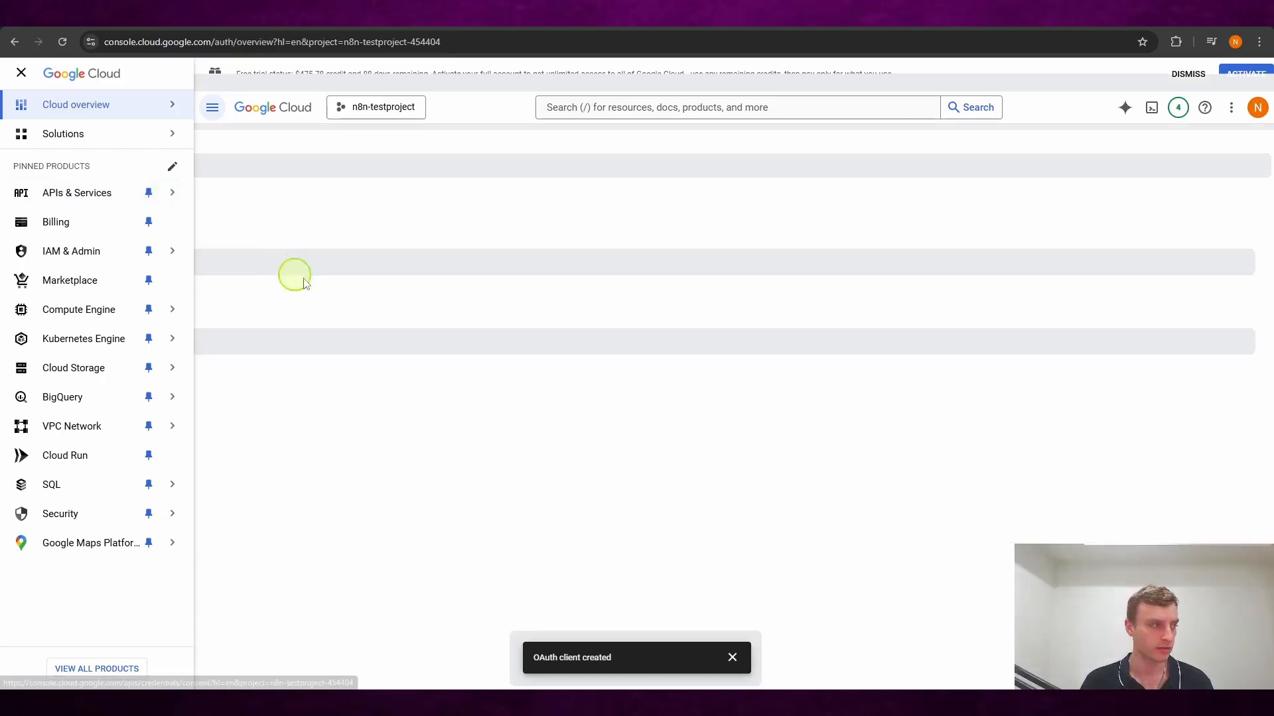
{"action": "left_click", "coordinate": [109, 207]}
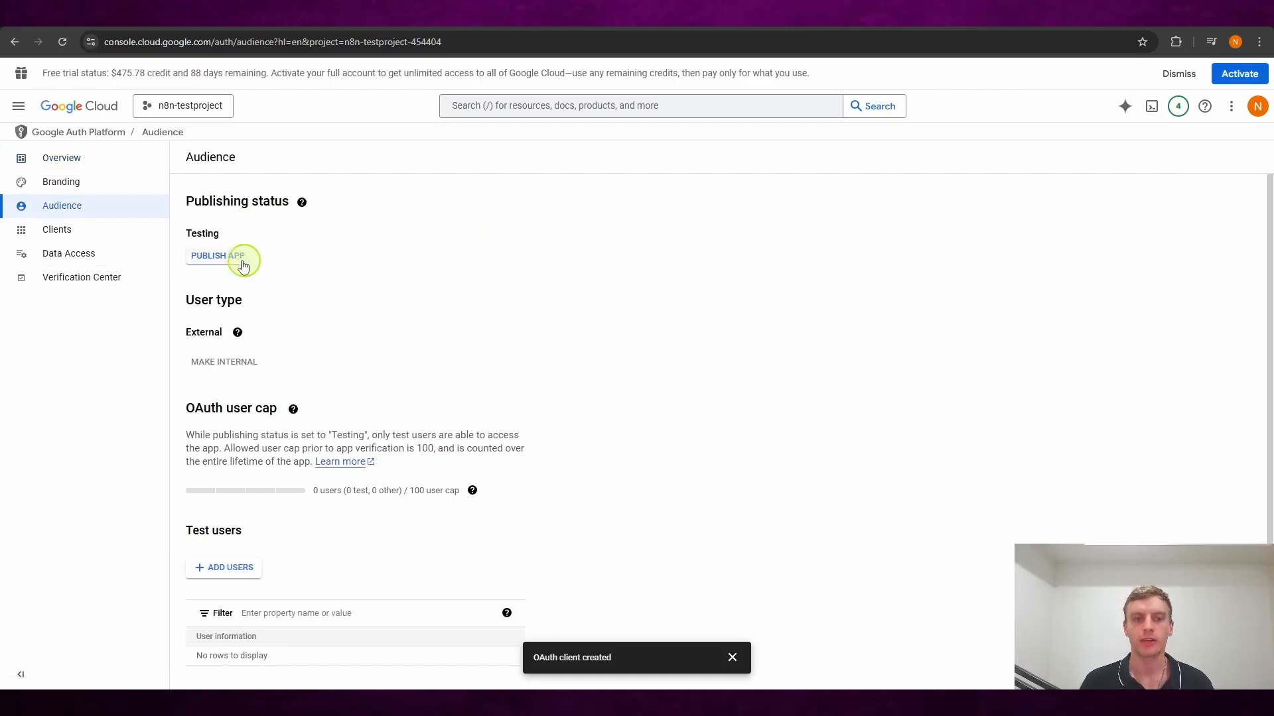
{"action": "left_click", "coordinate": [232, 262]}
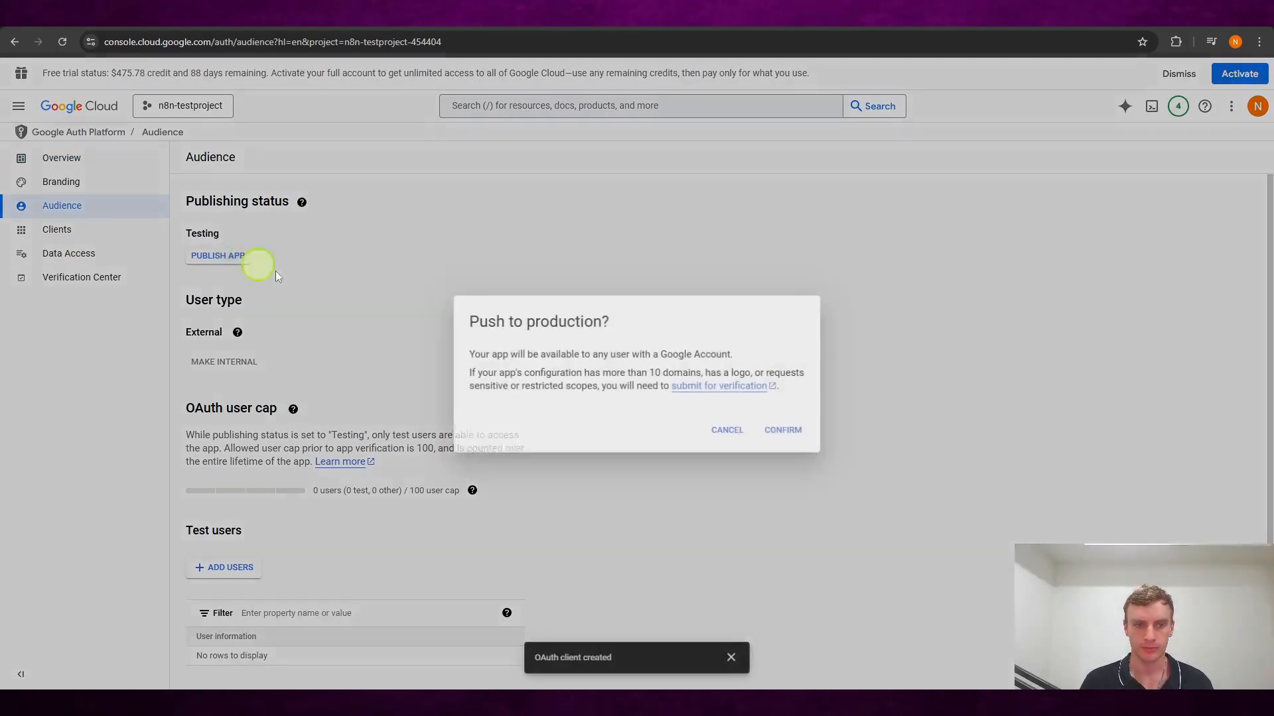
{"action": "left_click", "coordinate": [791, 431]}
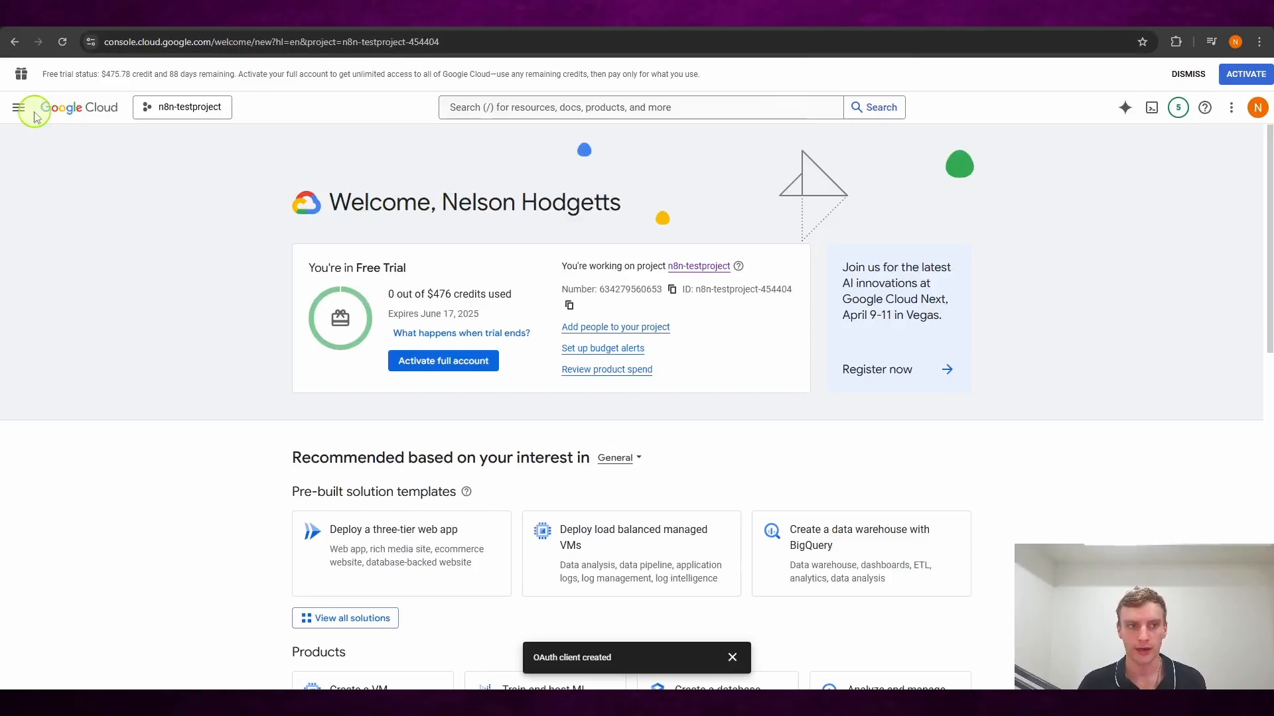
- Search the project's API Library for "google drive" and enable the Google Drive API
{"action": "left_click", "coordinate": [27, 108]}
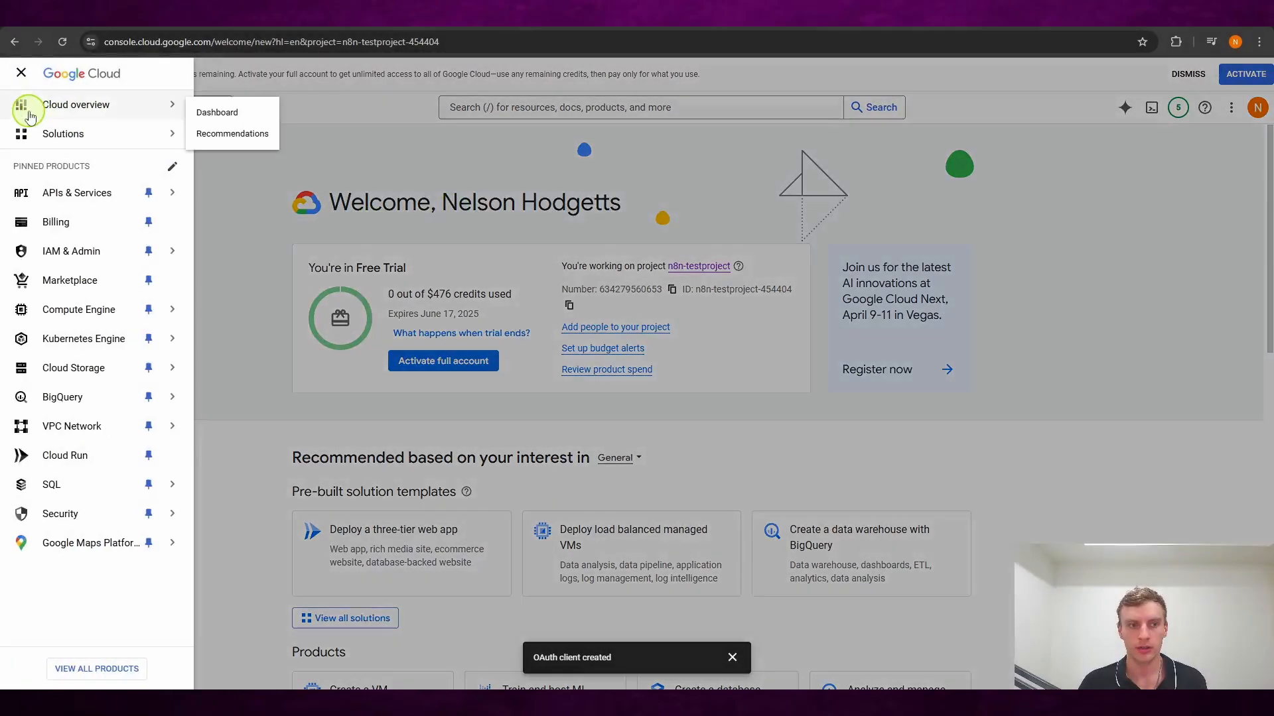
{"action": "mouse_move", "coordinate": [121, 192]}
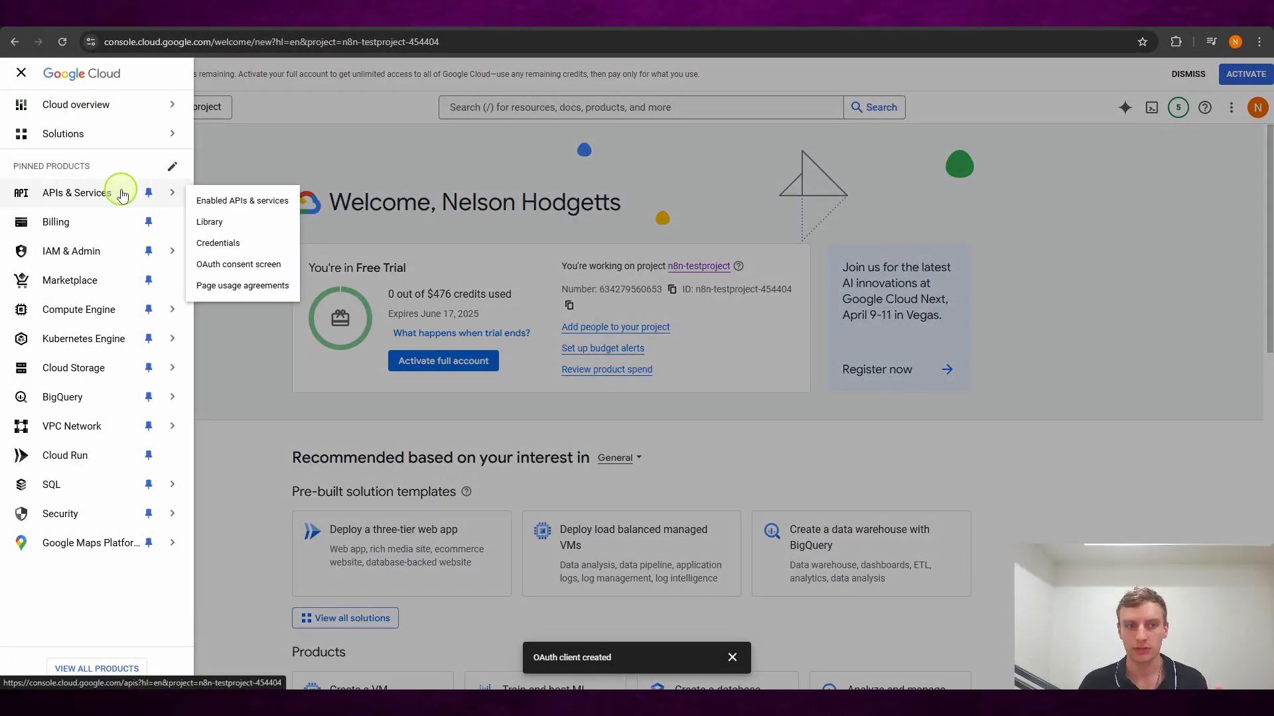
{"action": "left_click", "coordinate": [265, 202]}
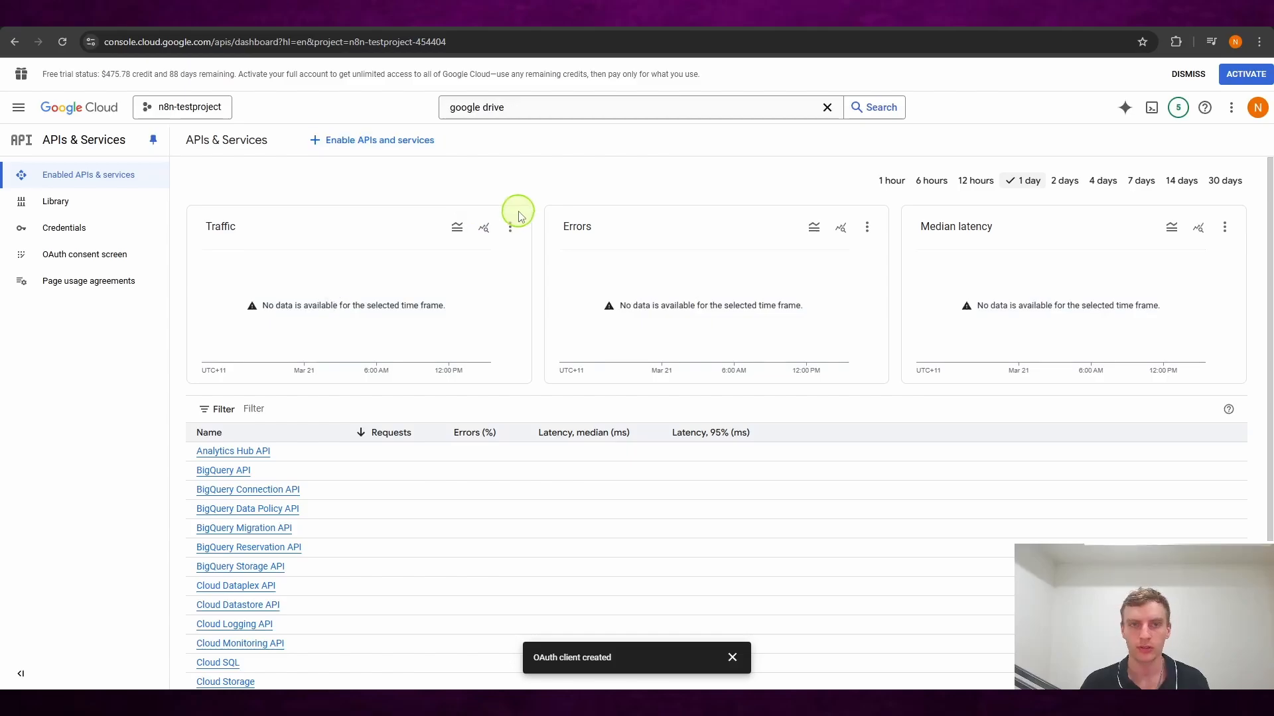
{"action": "left_click", "coordinate": [364, 140]}
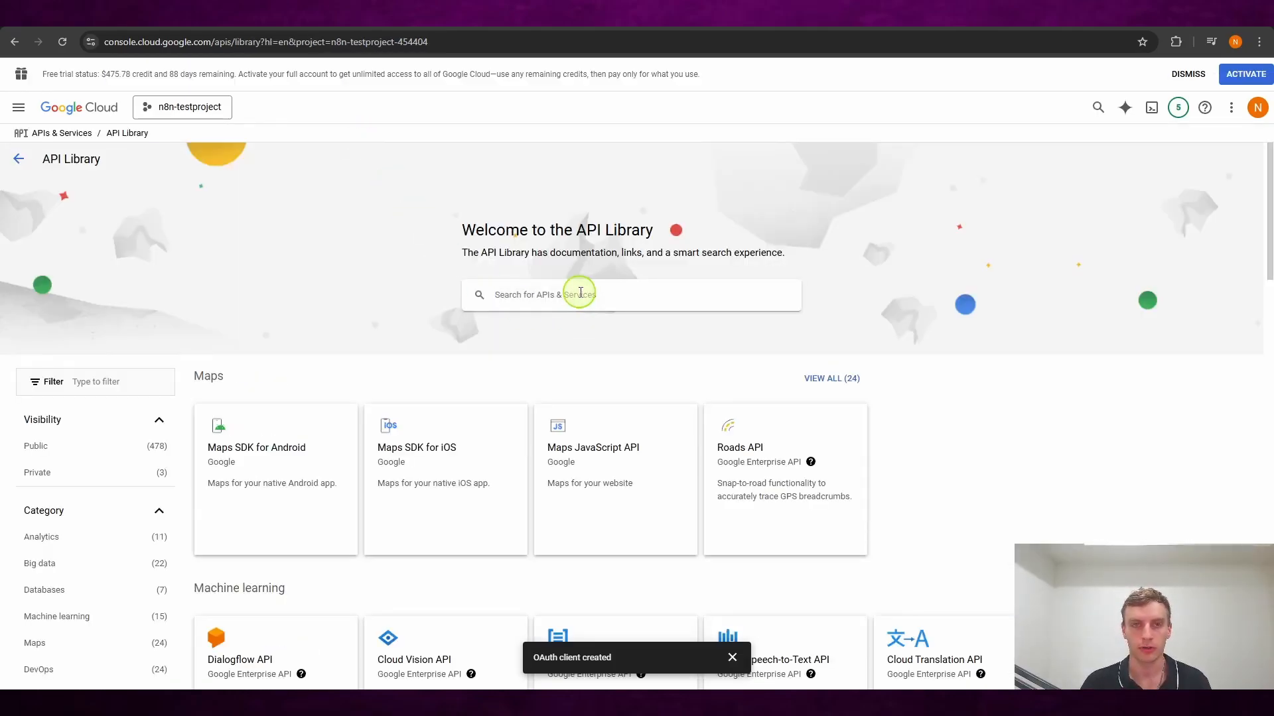
{"action": "type", "text": "googl"}
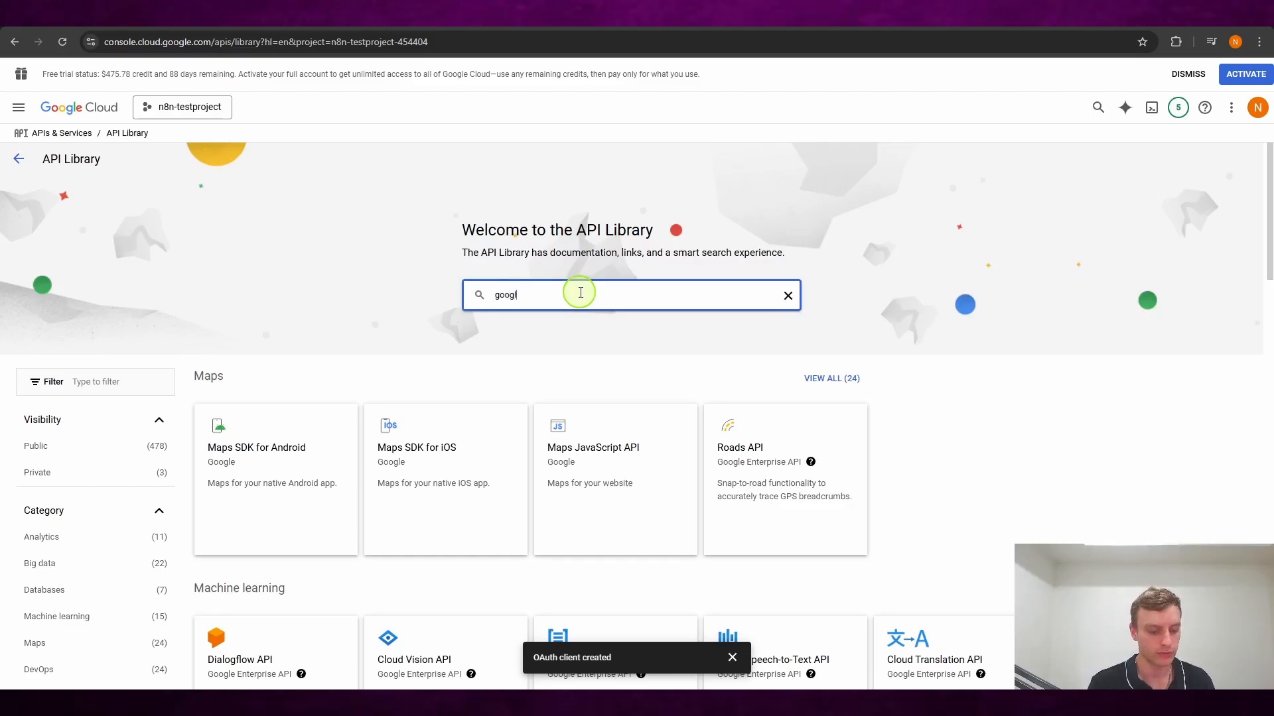
{"action": "type", "text": "e drive"}
{"action": "key", "text": "Return"}
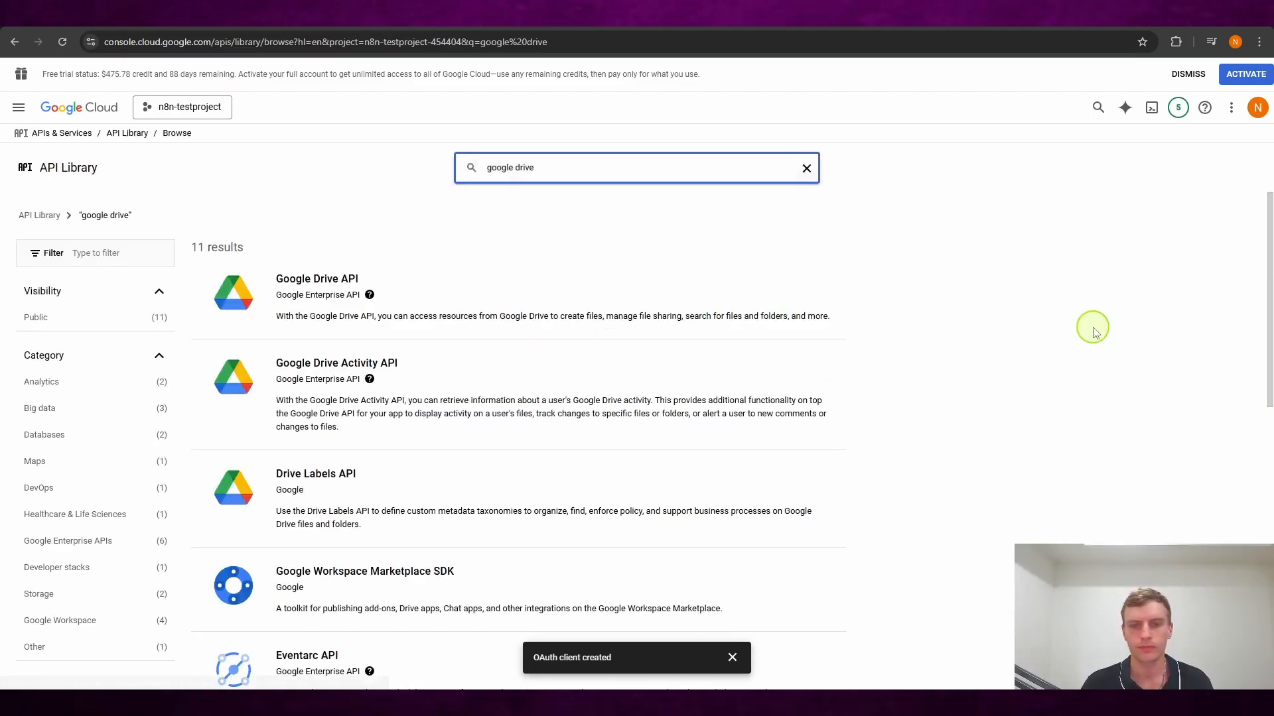
{"action": "left_click", "coordinate": [454, 303]}
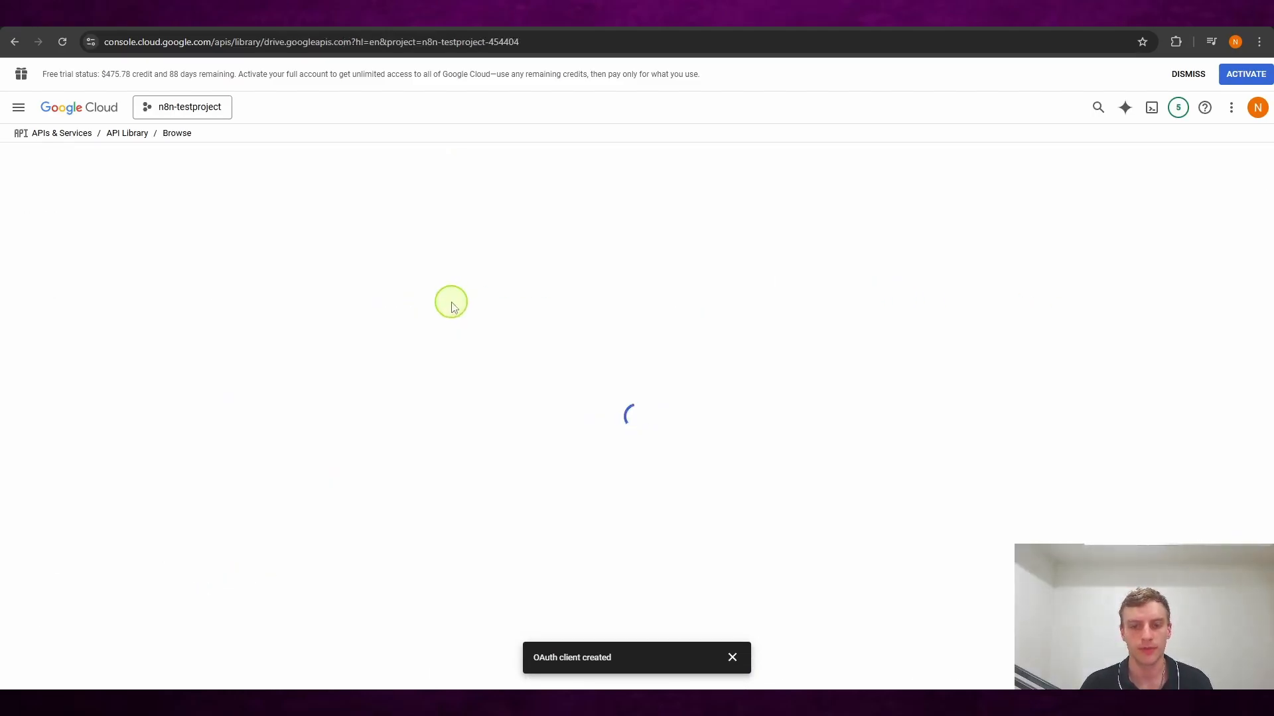
{"action": "left_click", "coordinate": [140, 275]}
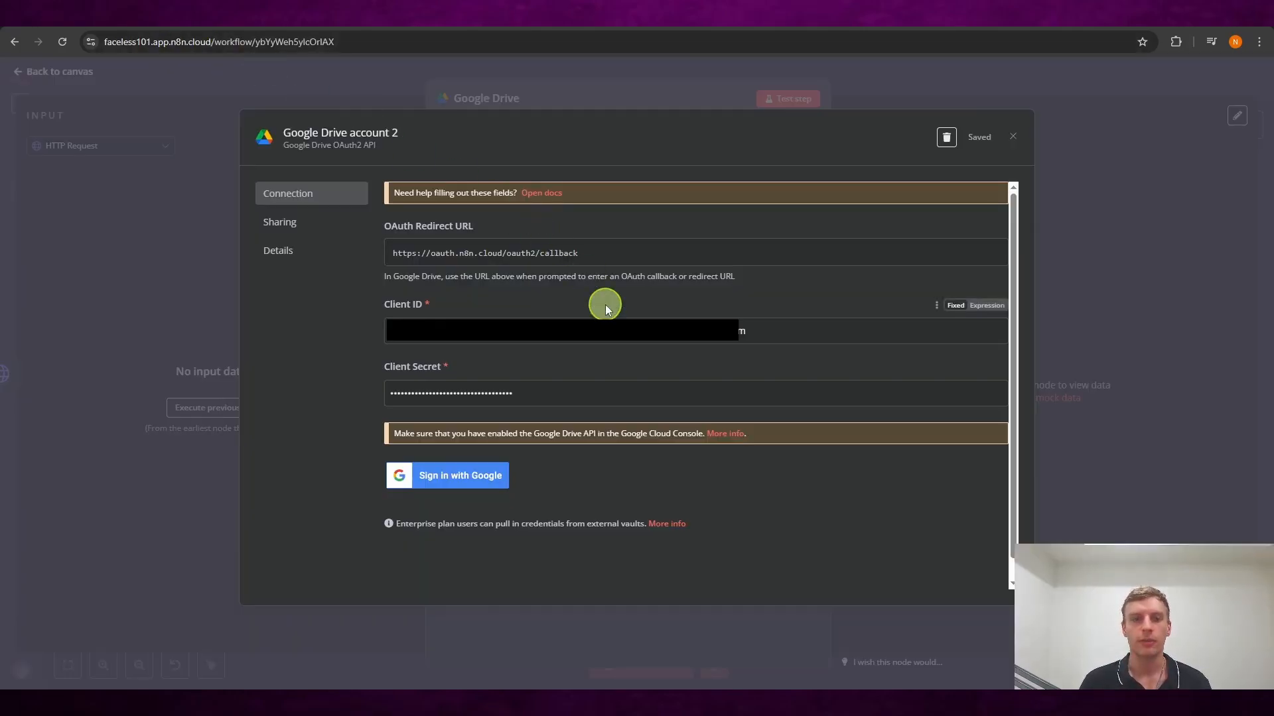
- Start the Google sign-in from n8n's Google Drive credential, choose the Google account and proceed past the unverified-app warning to n8n.cloud
{"action": "left_click", "coordinate": [464, 489]}
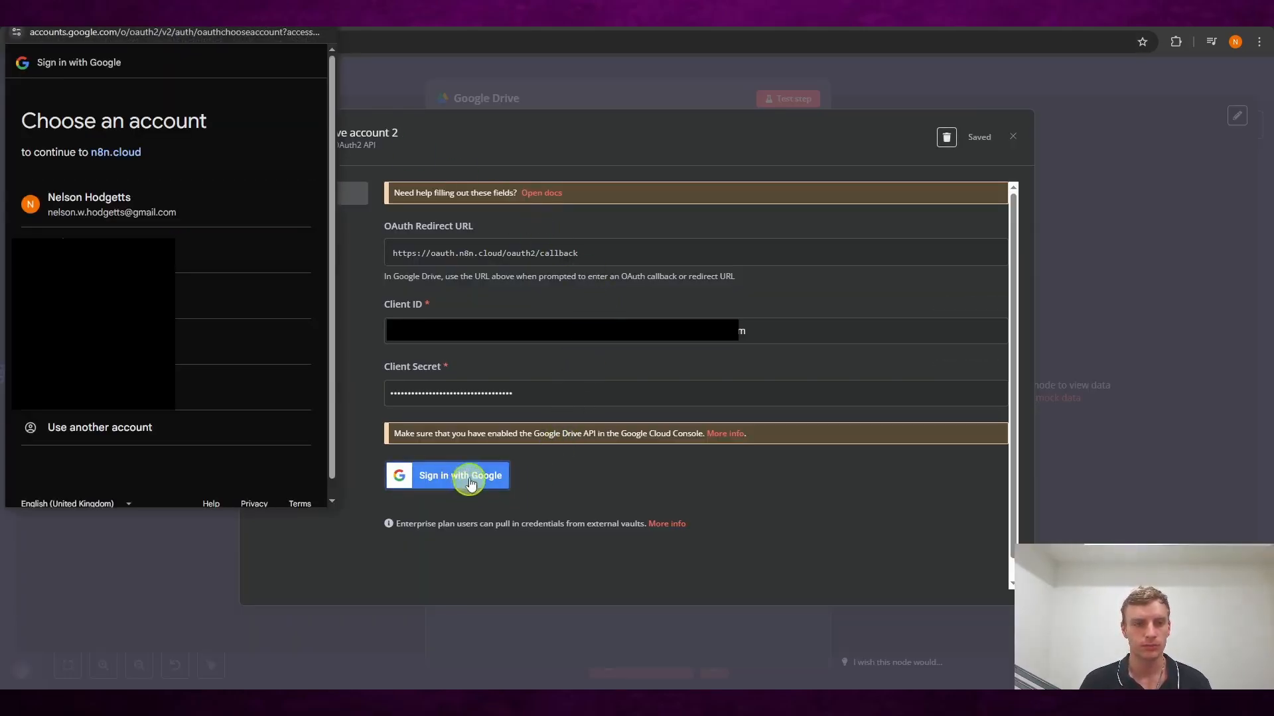
{"action": "left_click", "coordinate": [165, 210]}
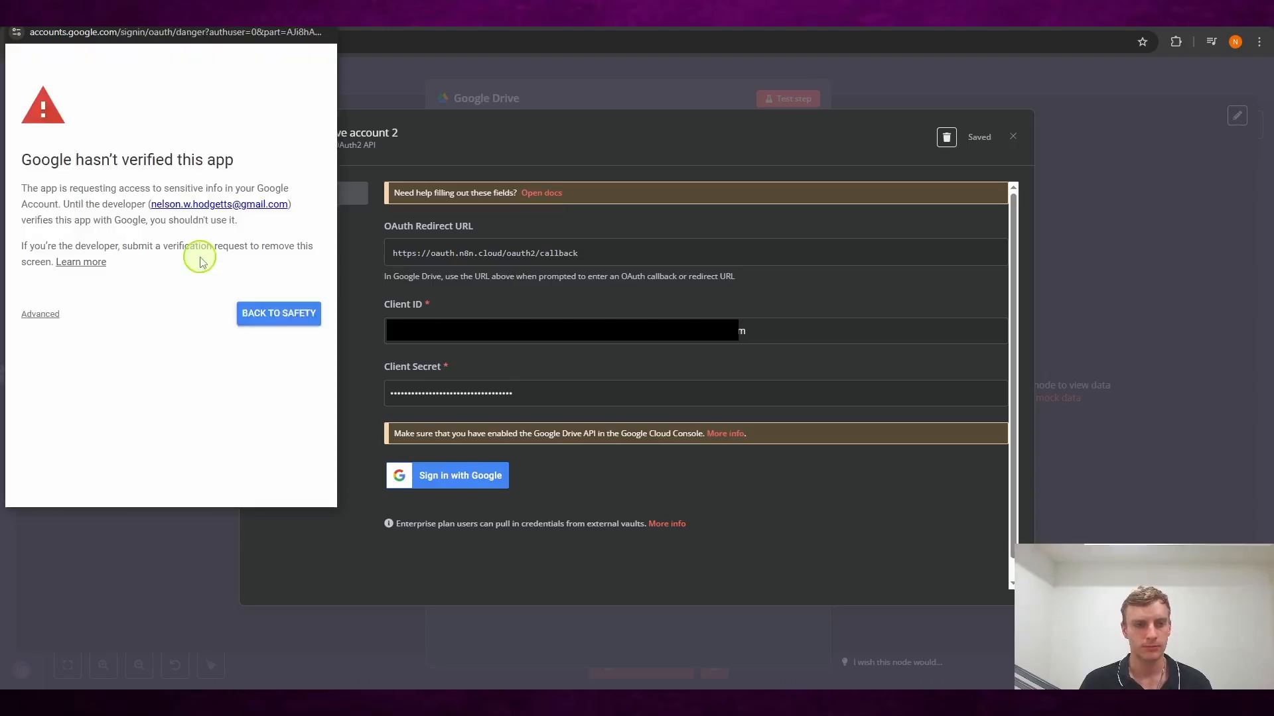
{"action": "left_click", "coordinate": [41, 312]}
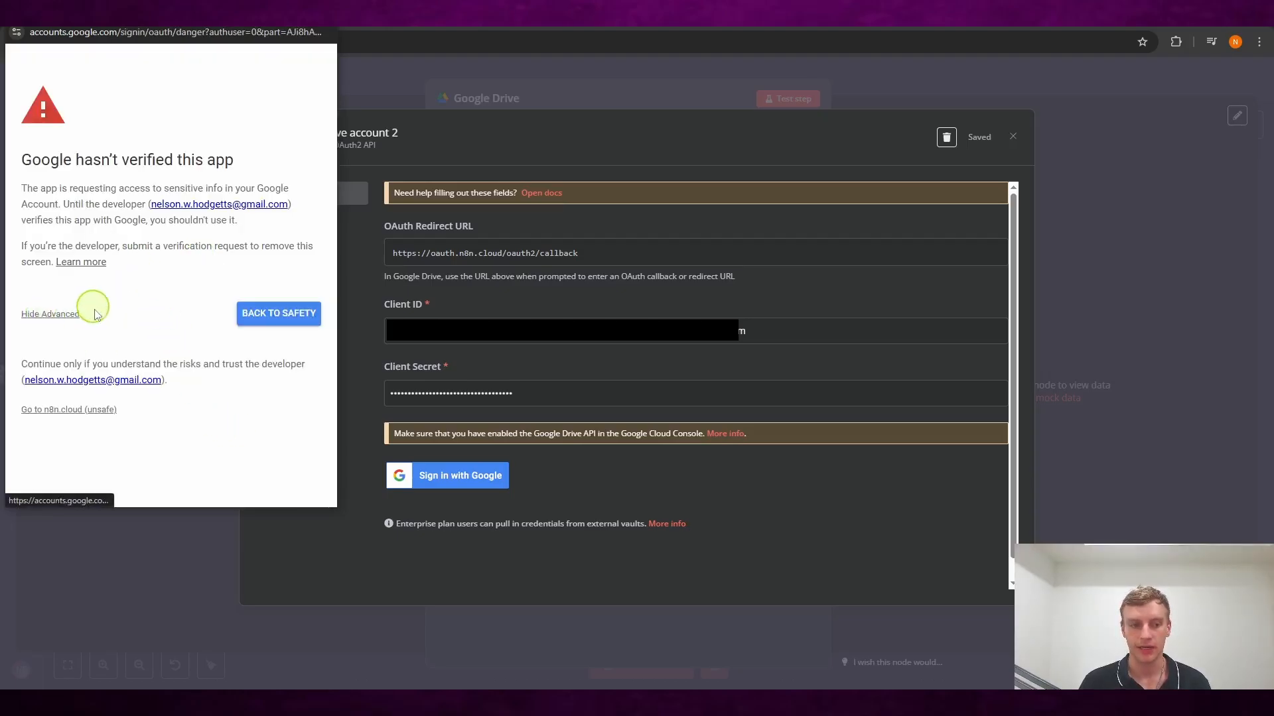
{"action": "left_click", "coordinate": [64, 418]}
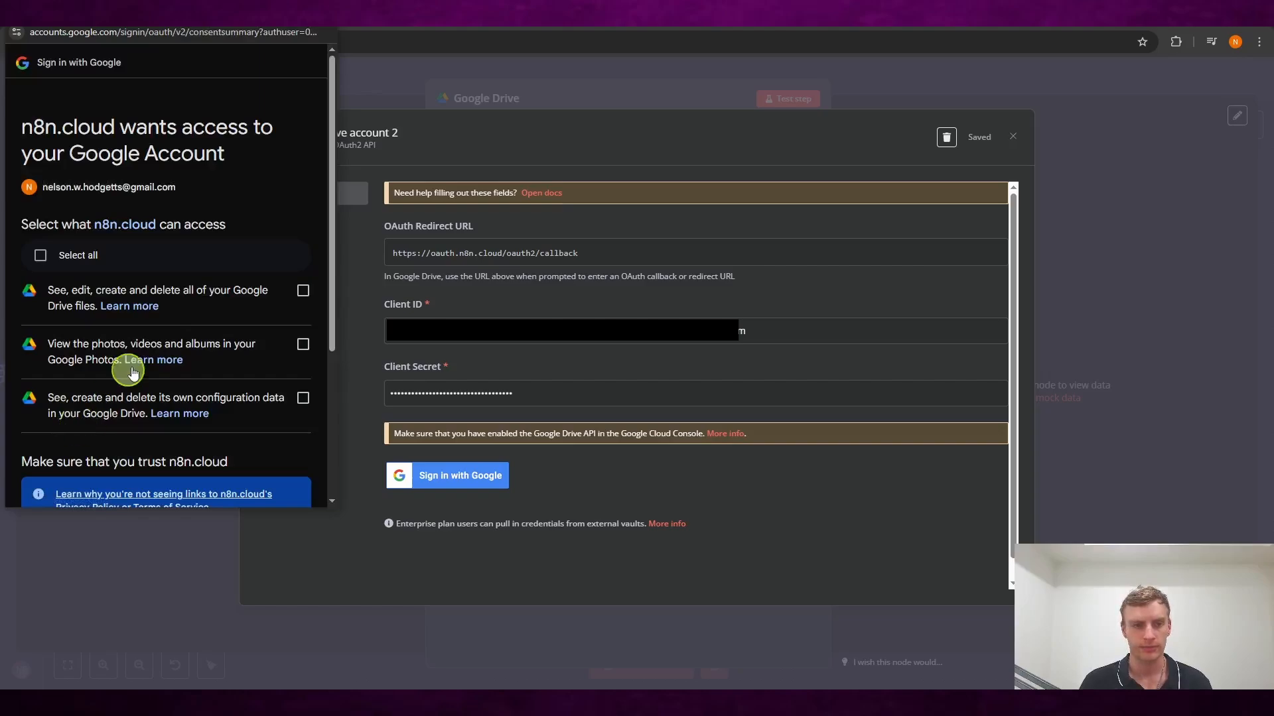
- Grant n8n.cloud all requested Google Drive and Photos permissions, finish the authorization and close the credential settings
{"action": "scroll", "coordinate": [133, 299], "scroll_direction": "down", "scroll_amount": 2}
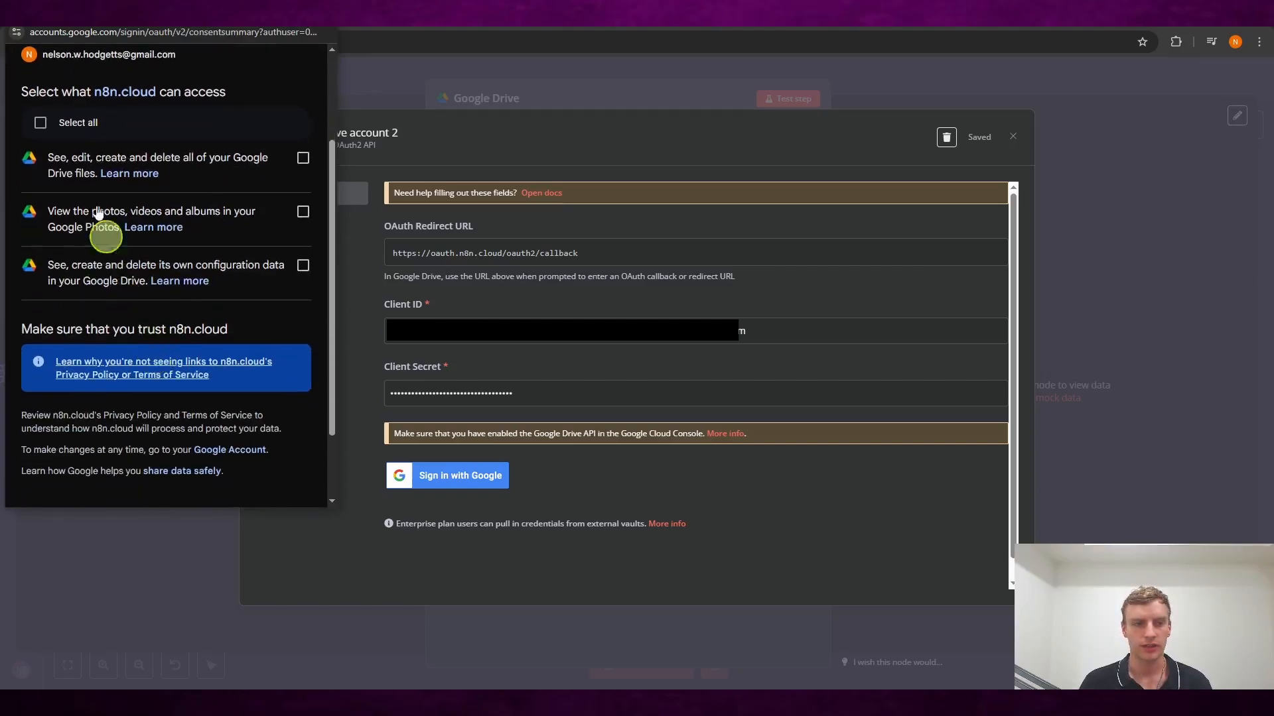
{"action": "left_click", "coordinate": [41, 122]}
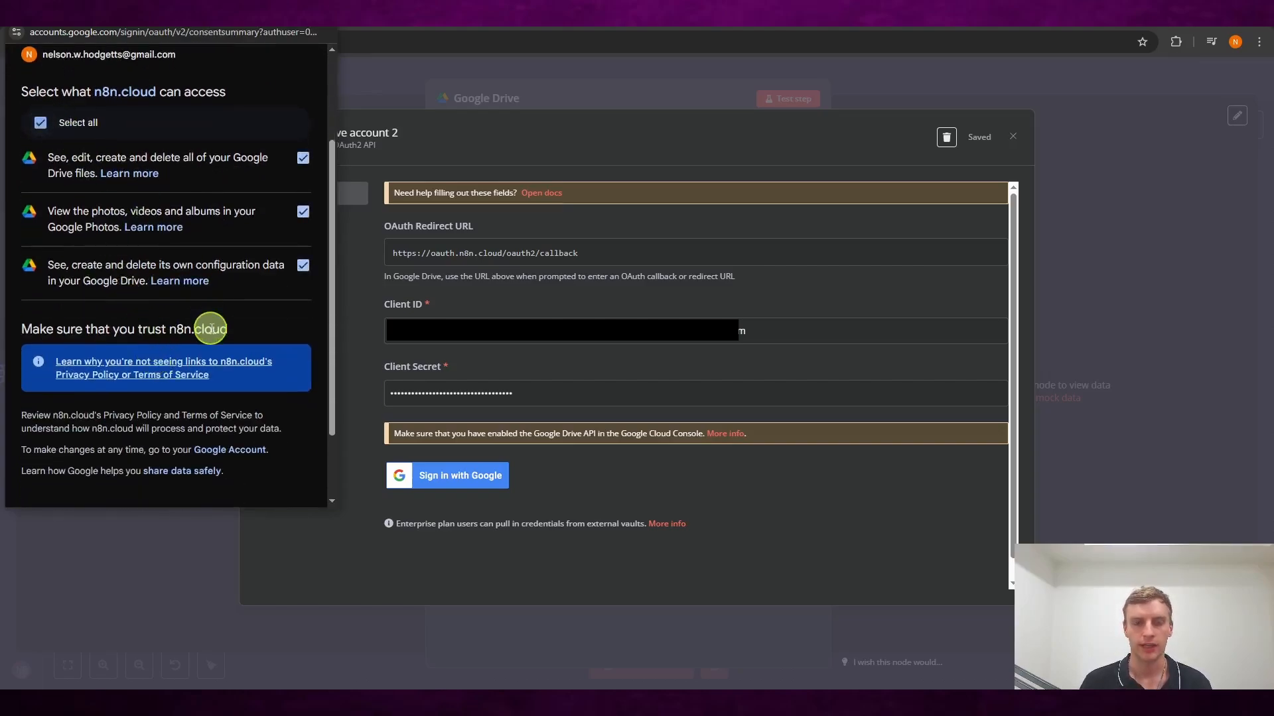
{"action": "scroll", "coordinate": [211, 329], "scroll_direction": "down", "scroll_amount": 2}
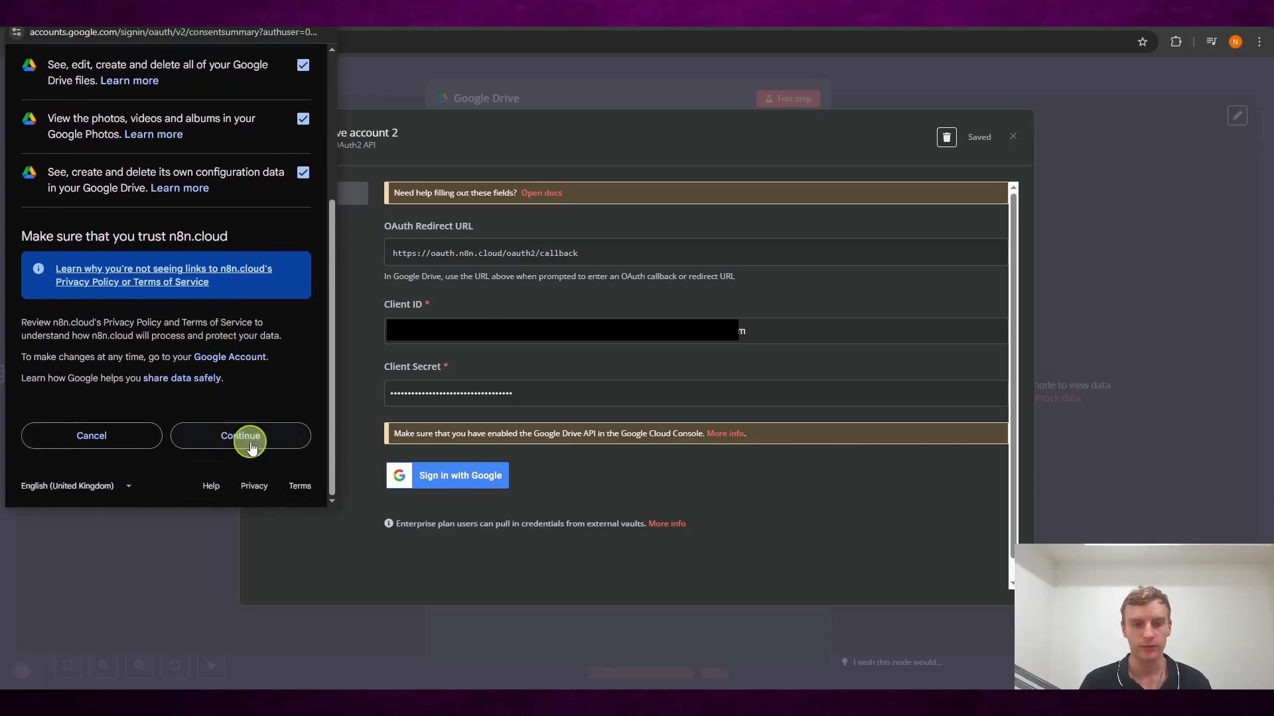
{"action": "left_click", "coordinate": [250, 442]}
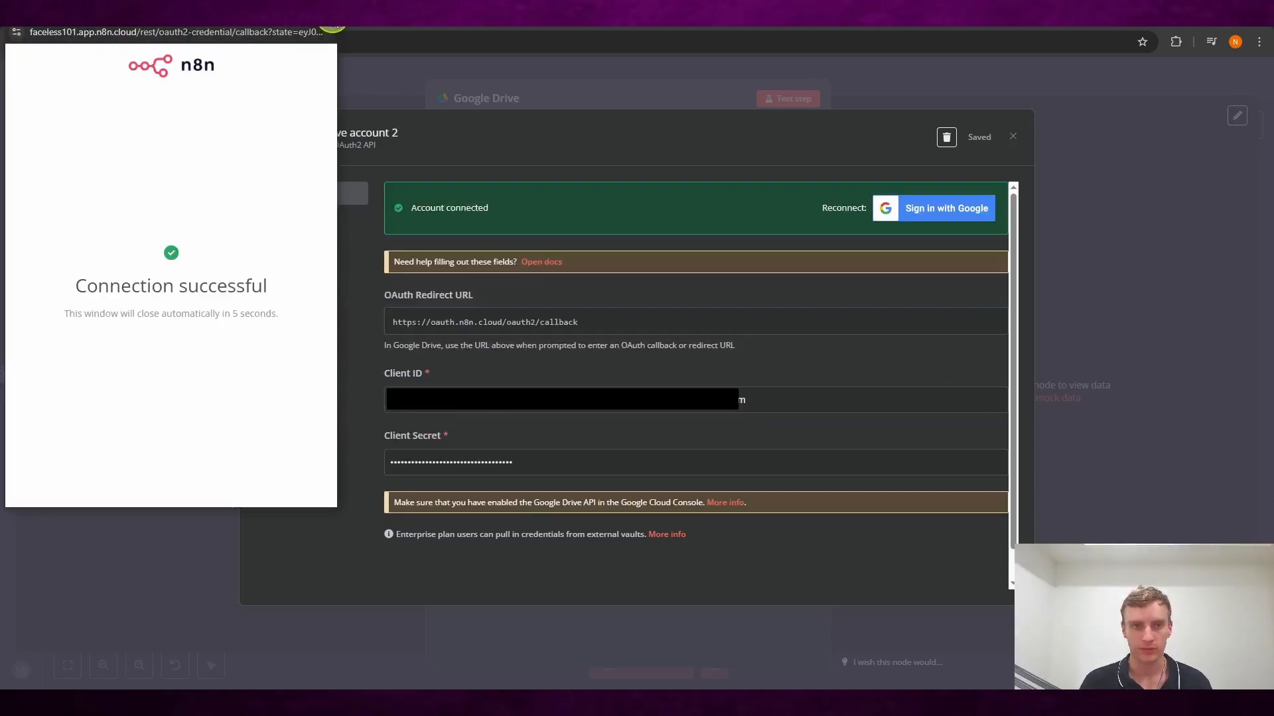
{"action": "left_click", "coordinate": [324, 10]}
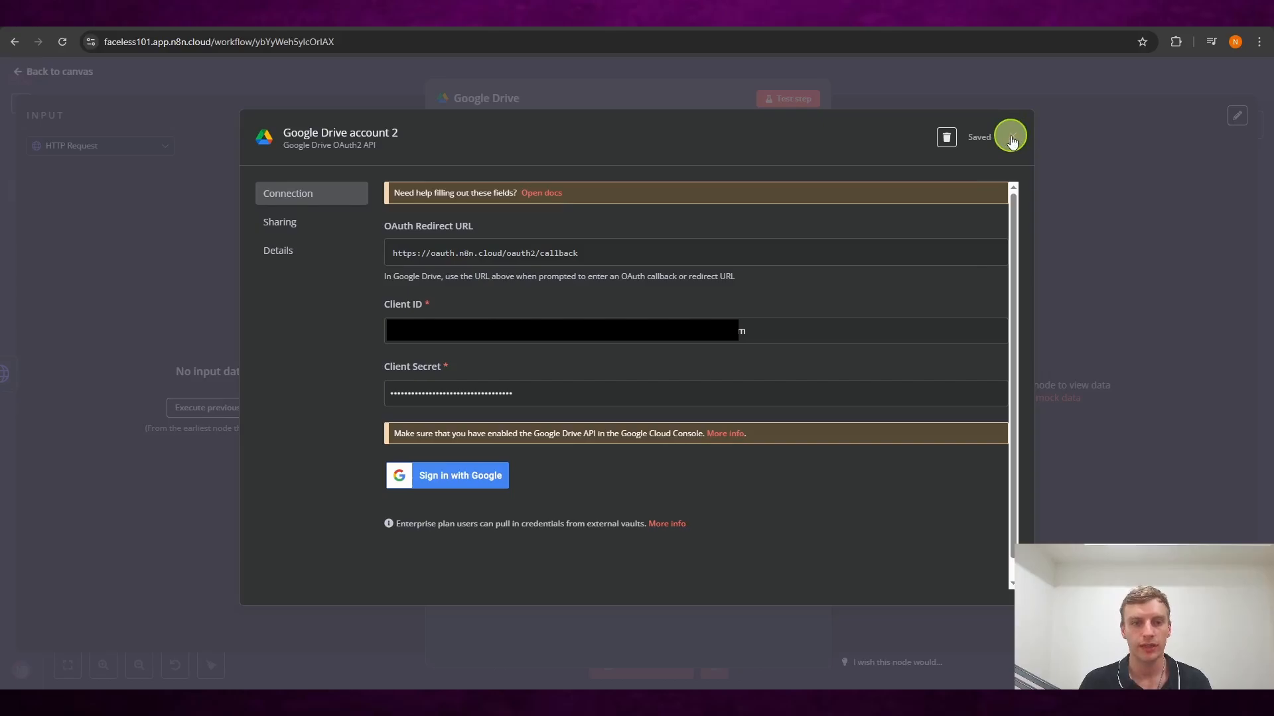
{"action": "left_click", "coordinate": [1010, 139]}
{"action": "left_click", "coordinate": [676, 401]}
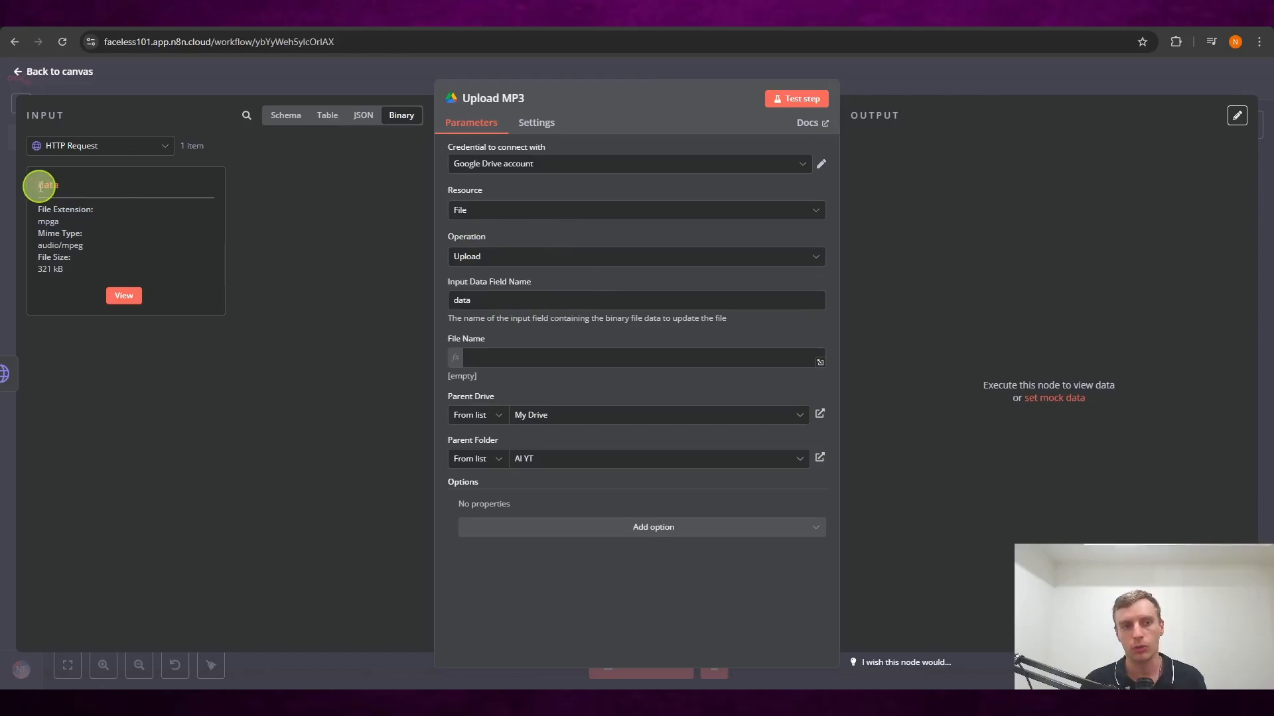
- Play back the start of the HTTP Request's binary audio file in the Upload MP3 node's input
{"action": "left_click", "coordinate": [320, 236]}
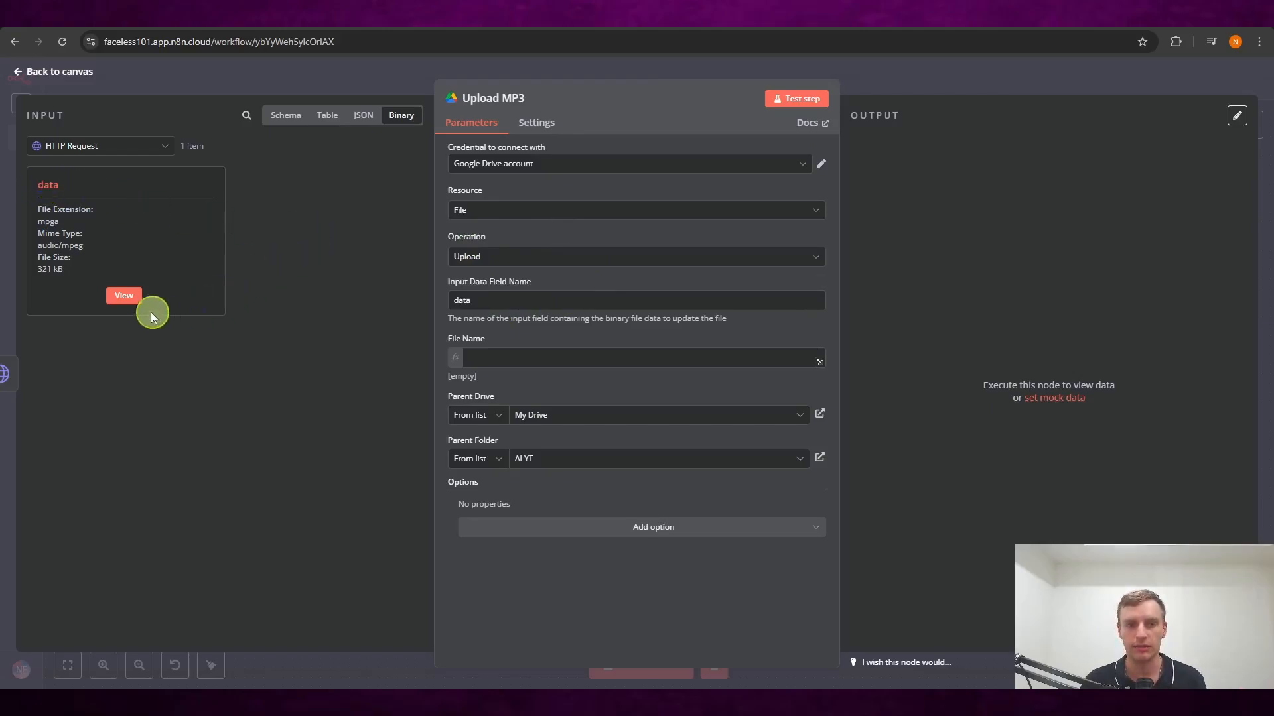
{"action": "left_click", "coordinate": [126, 295]}
{"action": "left_click", "coordinate": [141, 168]}
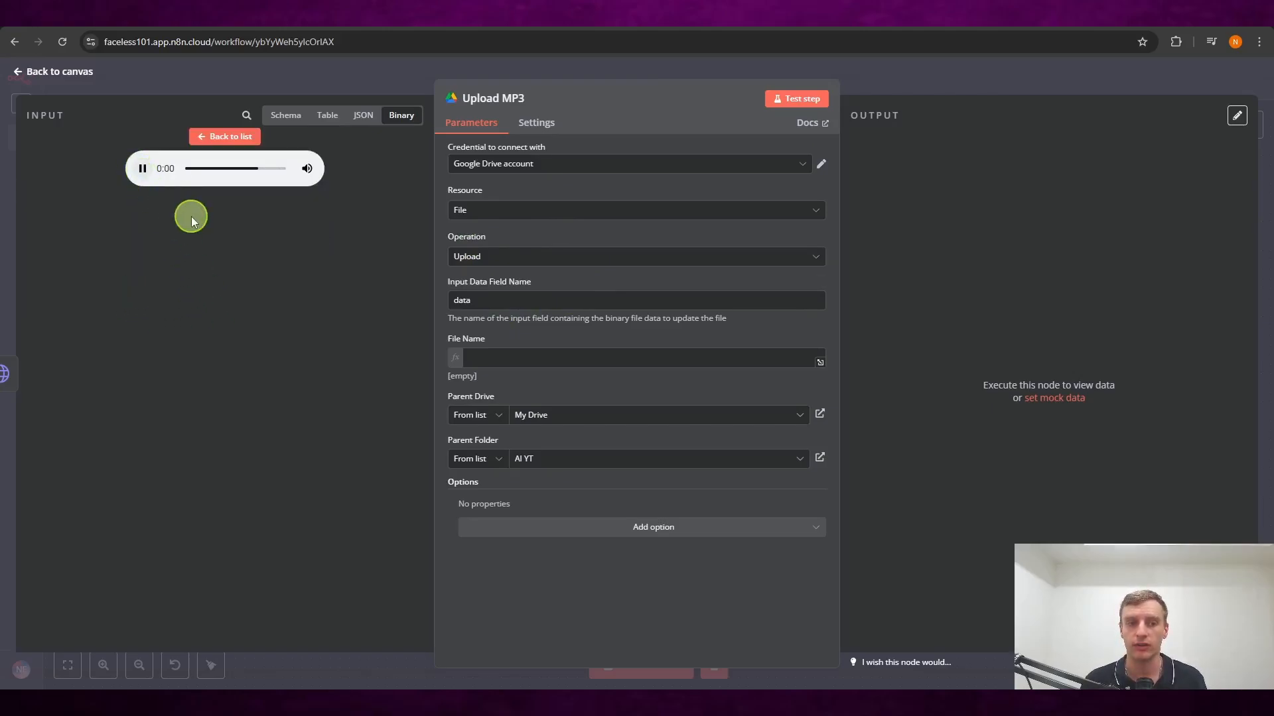
{"action": "left_click", "coordinate": [142, 170]}
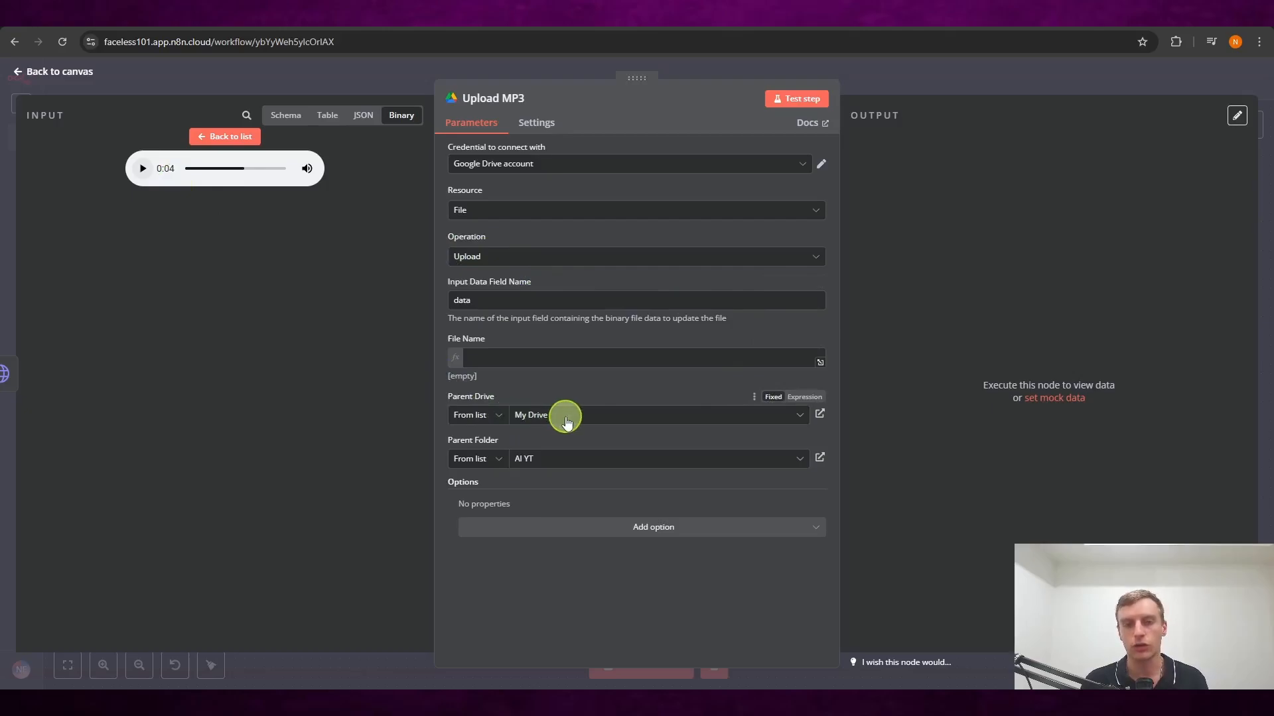
- Set the Upload MP3 node's parent drive to My Drive and its parent folder to AI YT
{"action": "left_click", "coordinate": [606, 415]}
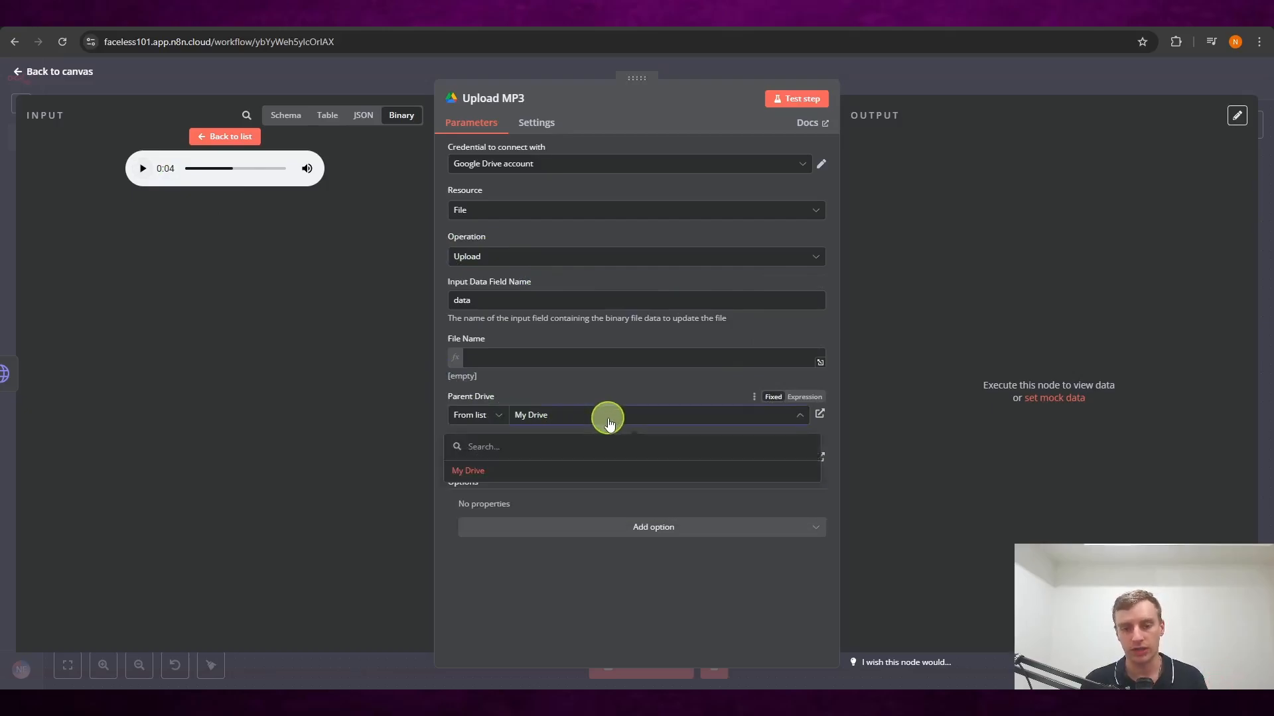
{"action": "left_click", "coordinate": [547, 471]}
{"action": "left_click", "coordinate": [615, 459]}
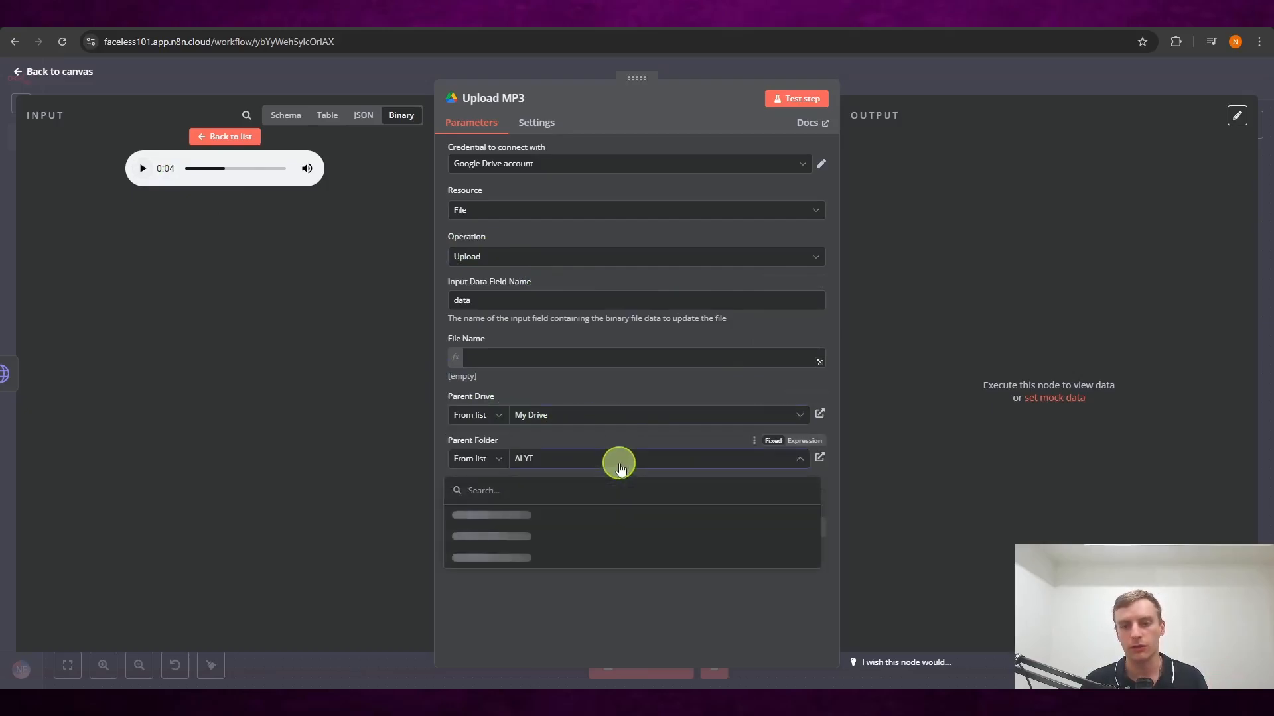
{"action": "left_click", "coordinate": [569, 516]}
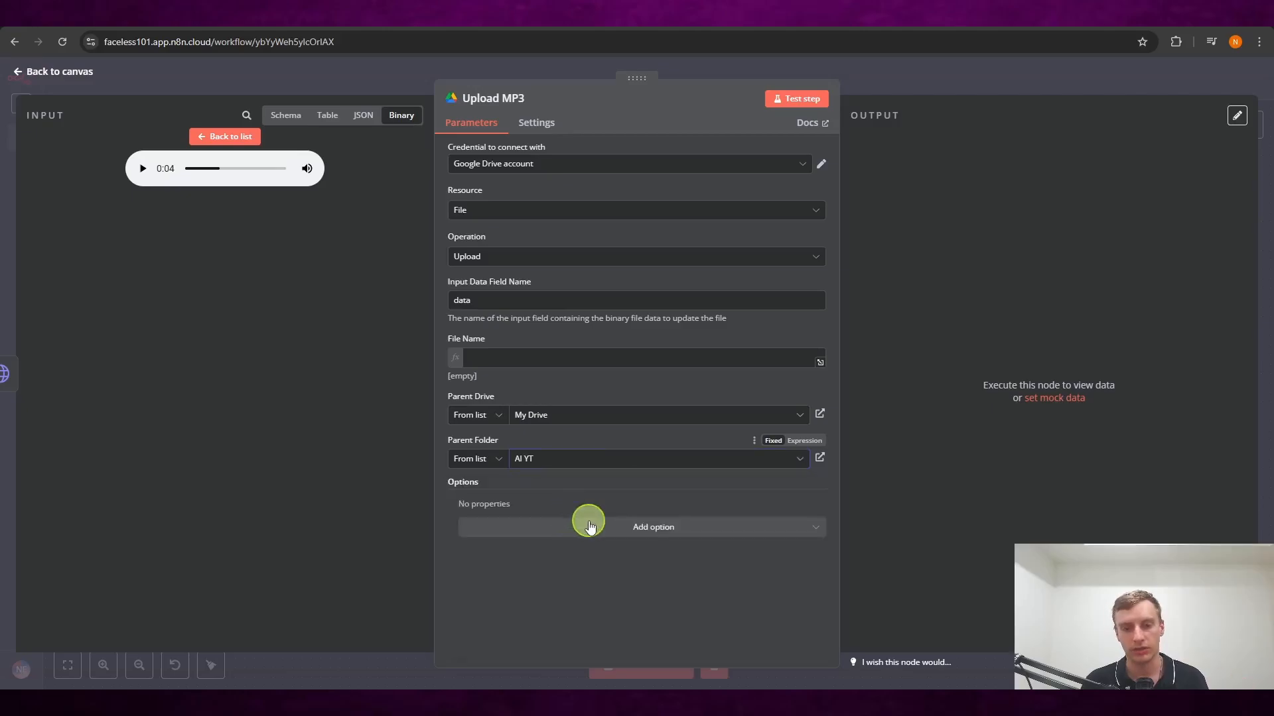
- Set the Upload MP3 node's file name to the theme field from Google Sheets followed by .mp3, and return to the canvas
{"action": "left_click", "coordinate": [507, 359]}
{"action": "left_click", "coordinate": [286, 114]}
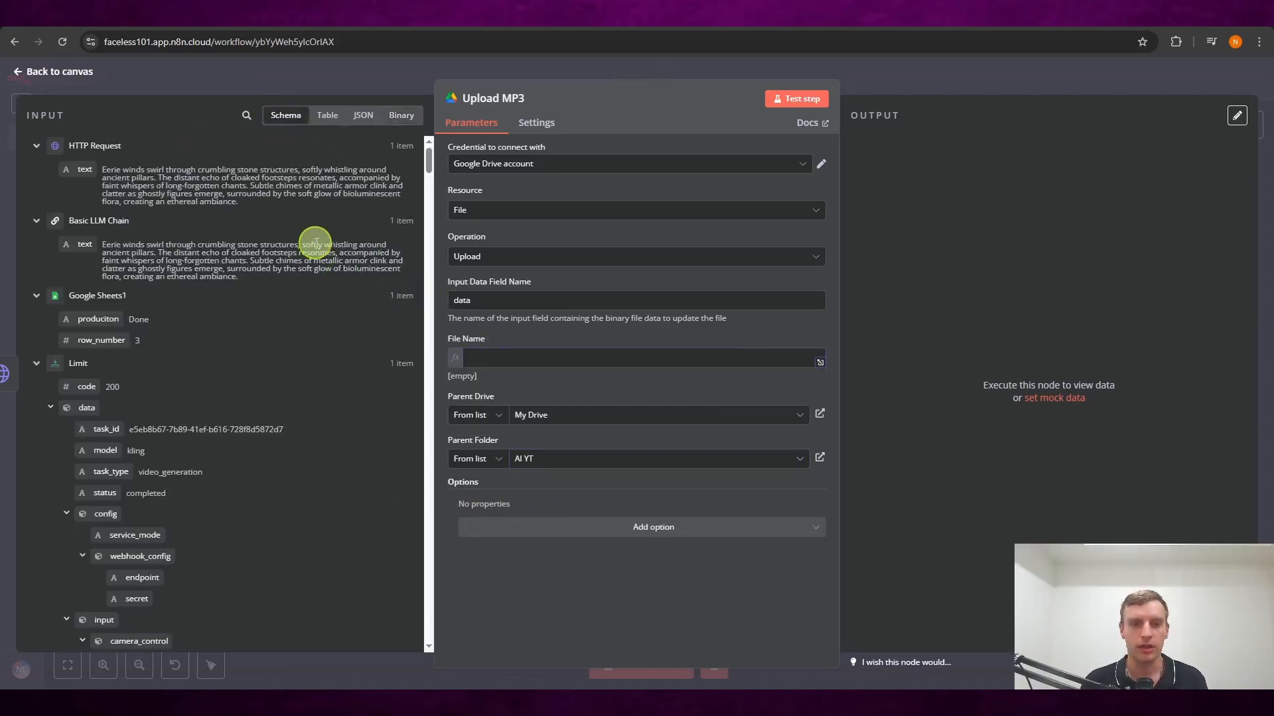
{"action": "scroll", "coordinate": [316, 202], "scroll_direction": "down", "scroll_amount": 20}
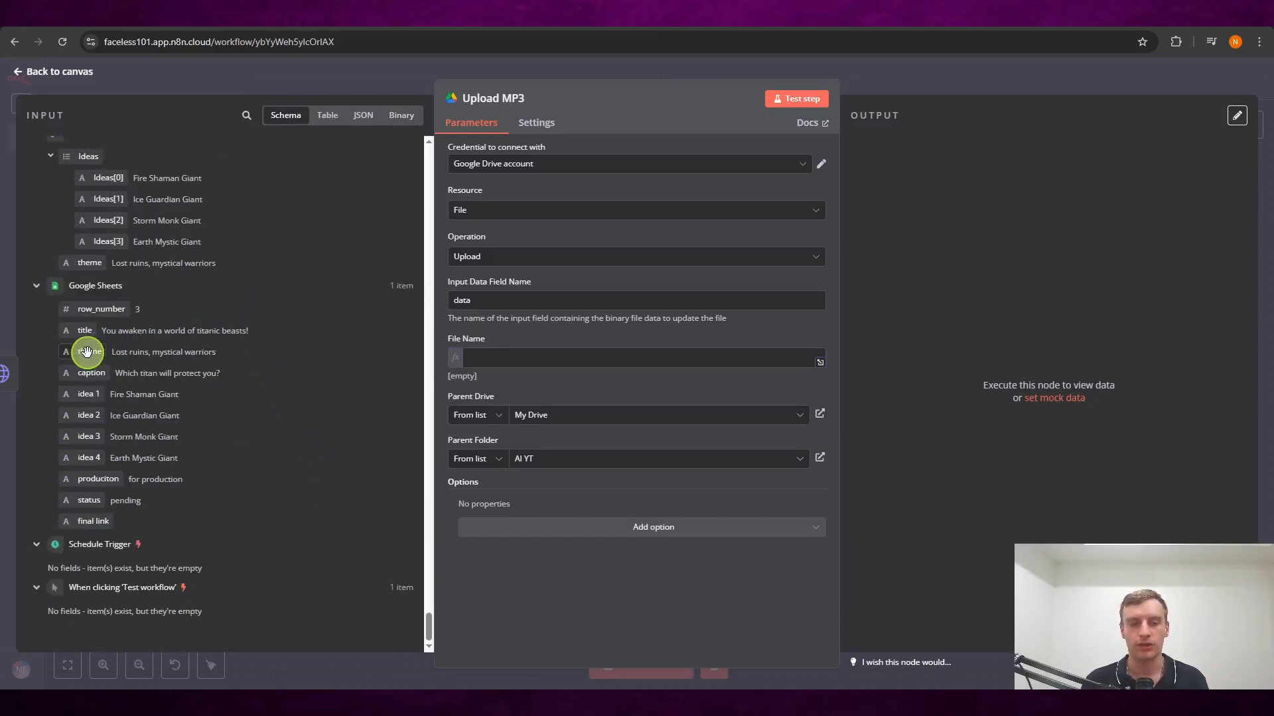
{"action": "left_click_drag", "start_coordinate": [87, 351], "coordinate": [597, 358]}
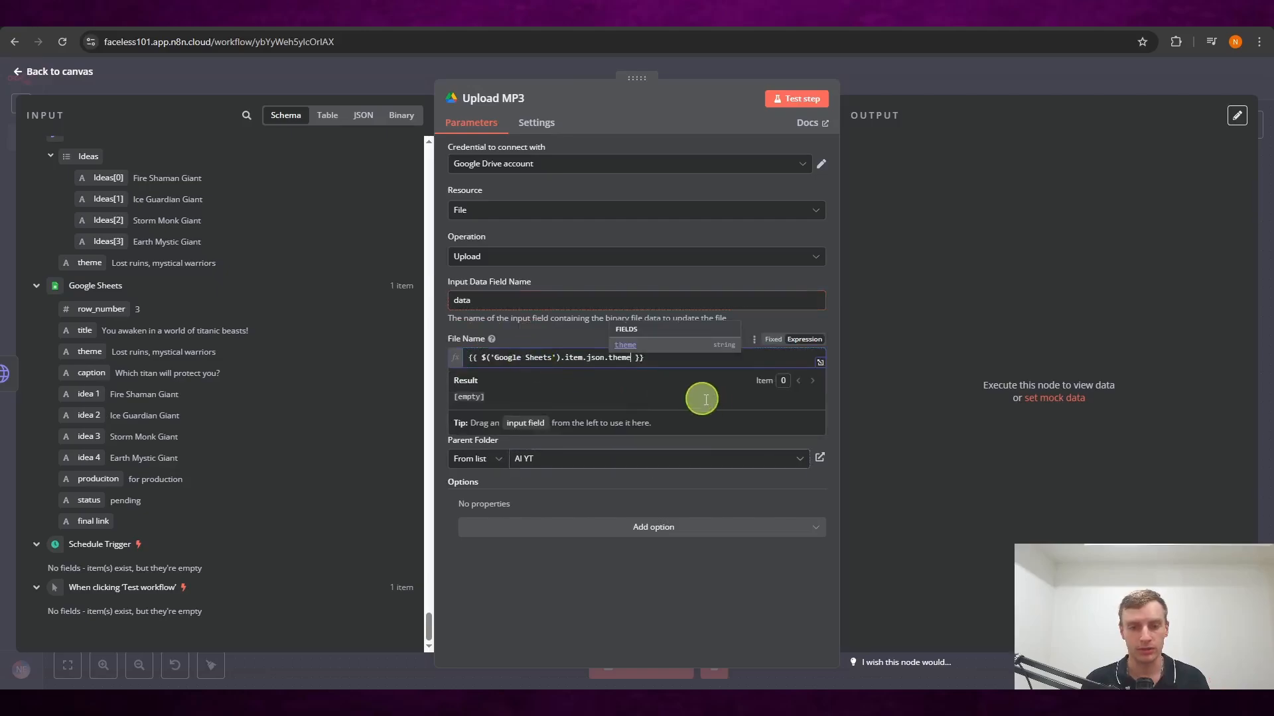
{"action": "left_click", "coordinate": [712, 362]}
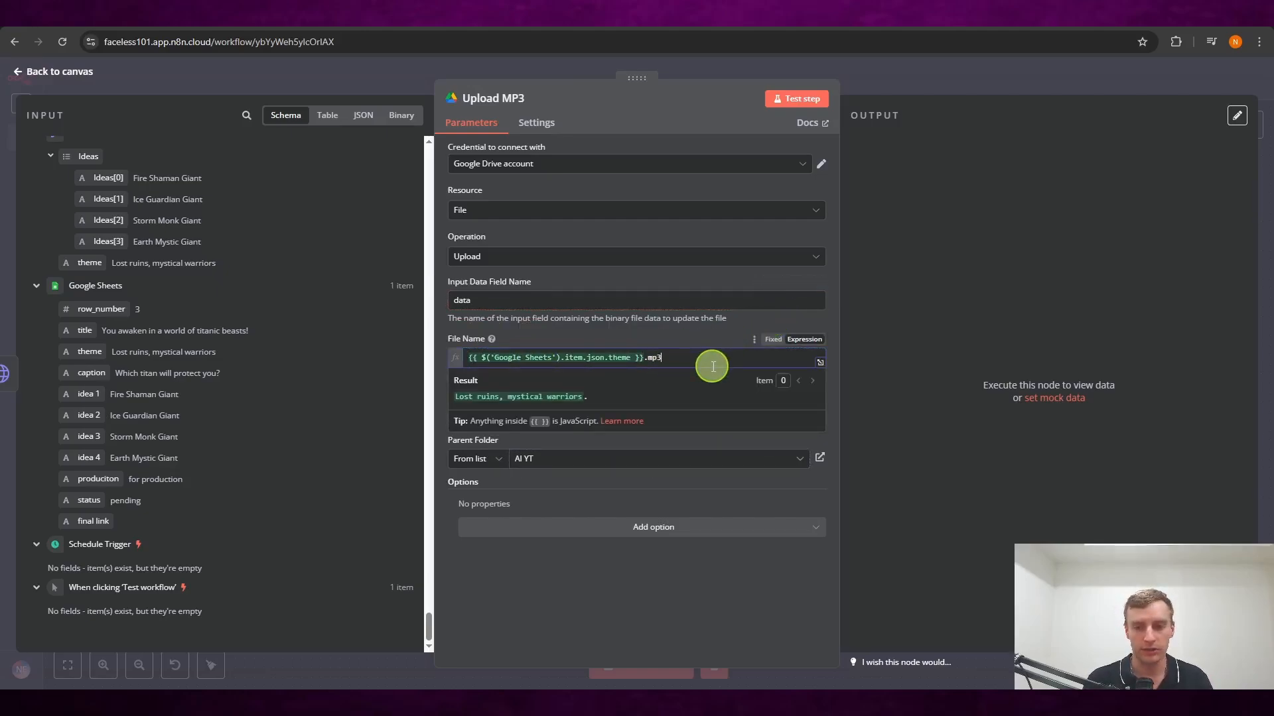
{"action": "left_click", "coordinate": [683, 340]}
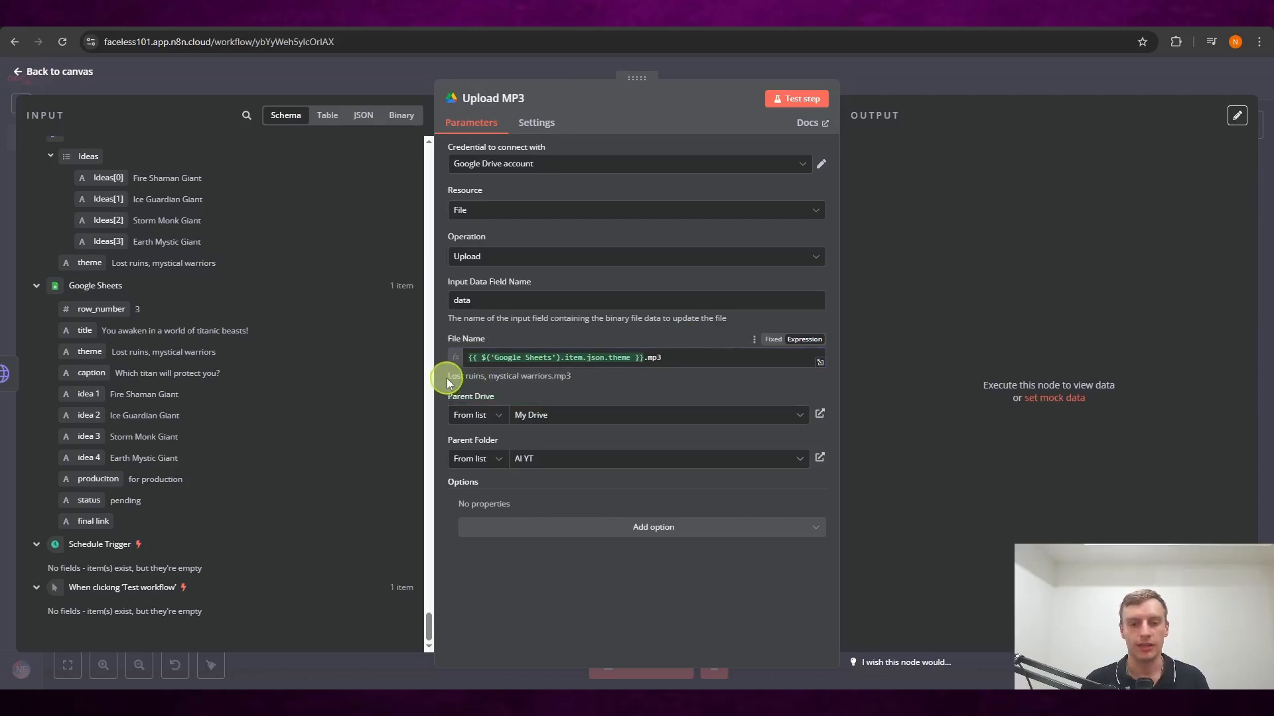
{"action": "left_click_drag", "start_coordinate": [447, 378], "coordinate": [638, 388]}
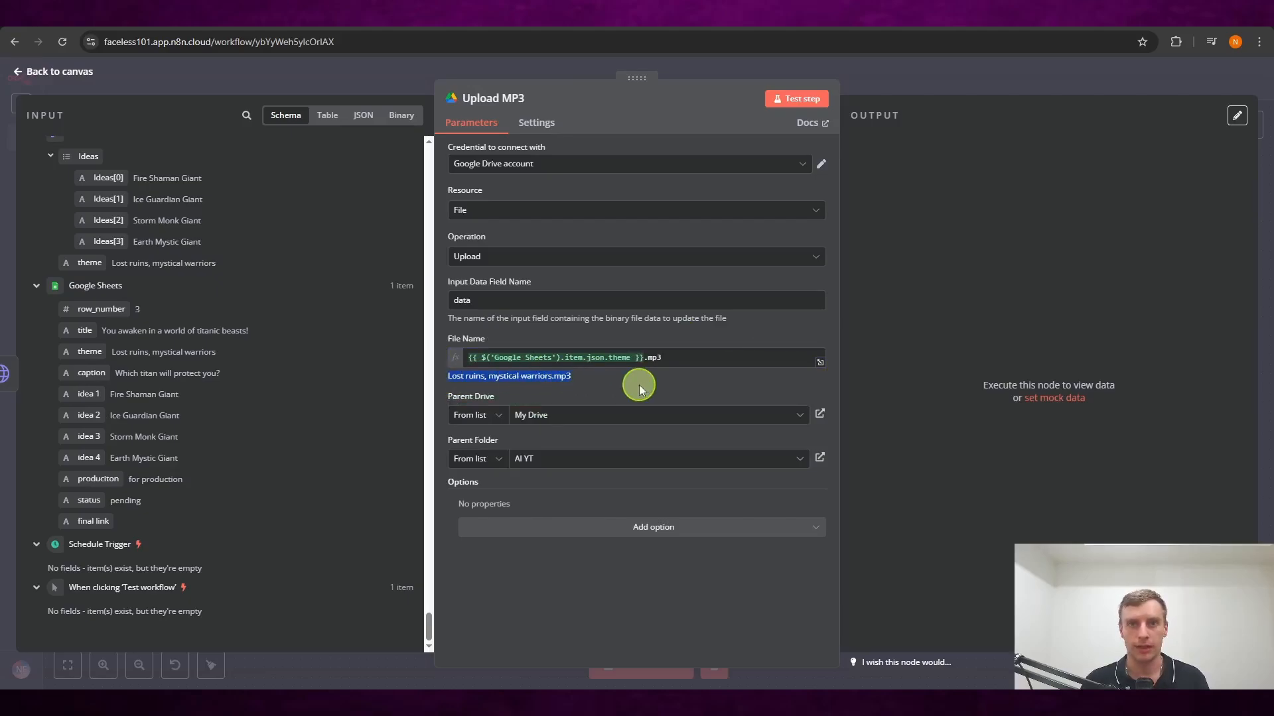
{"action": "left_click", "coordinate": [636, 386]}
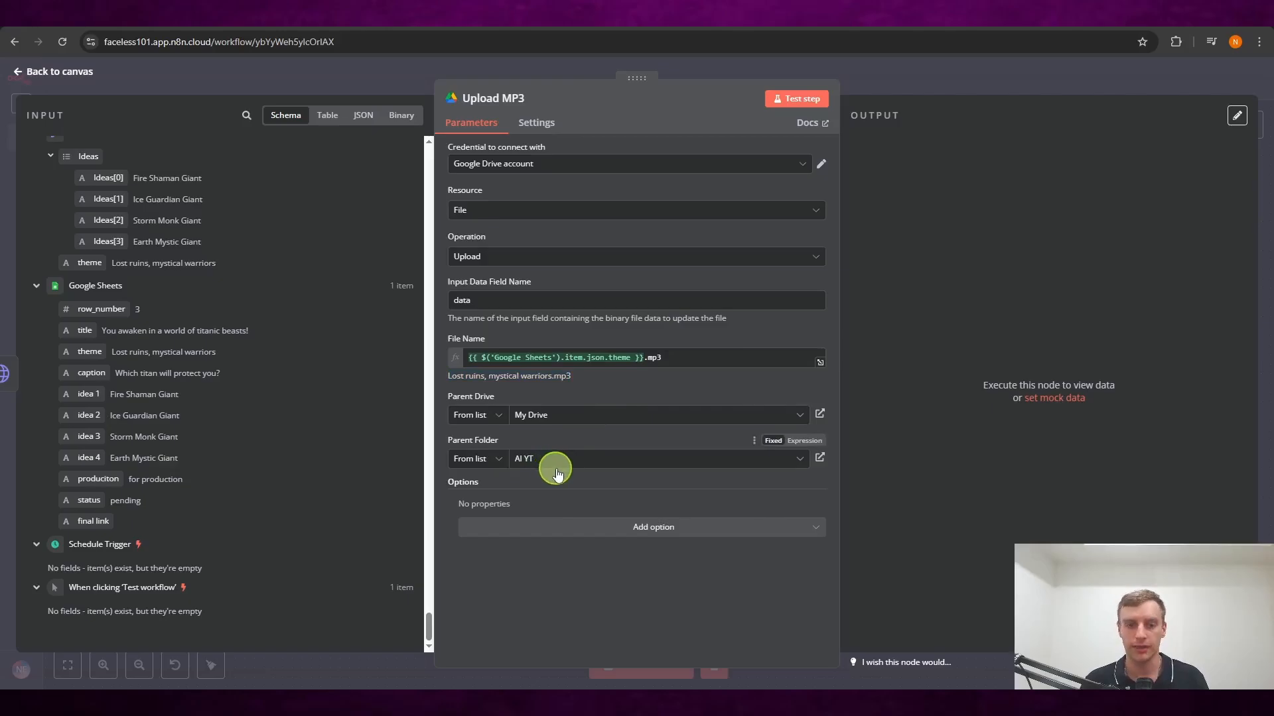
{"action": "left_click", "coordinate": [885, 81]}
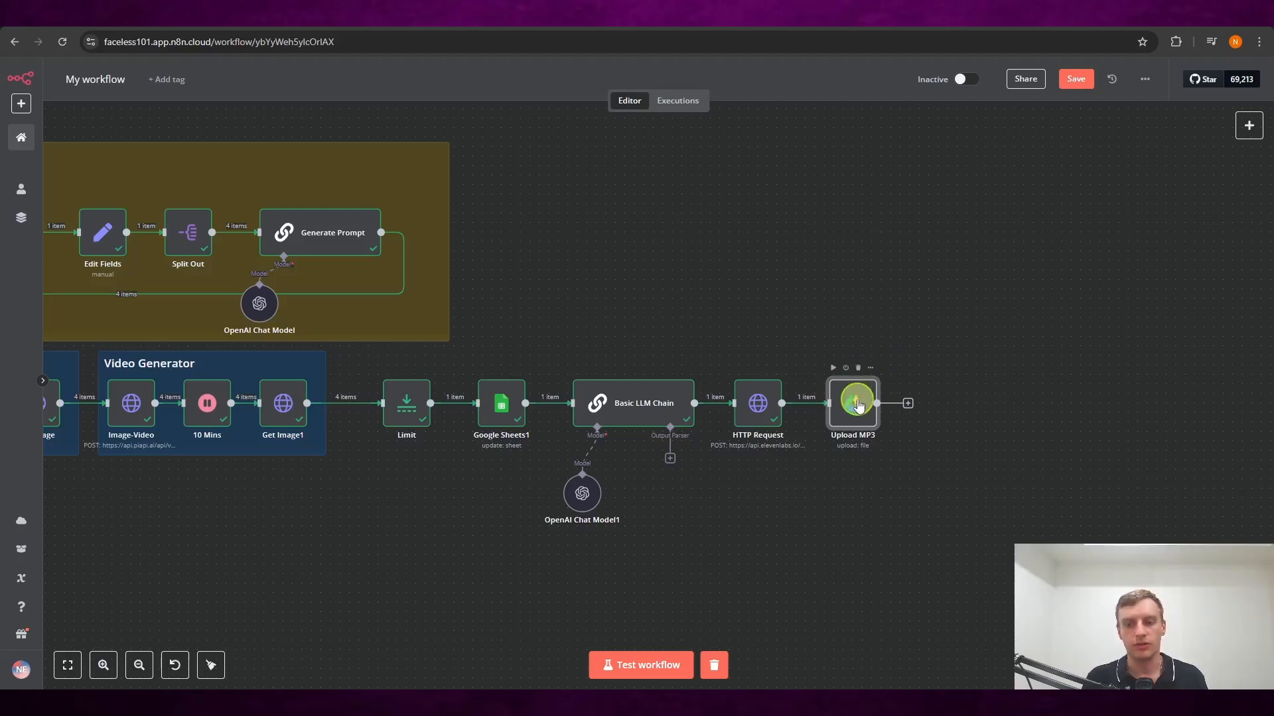
- Add a Google Drive node with the Share file action after the Upload MP3 node
{"action": "left_click_drag", "start_coordinate": [853, 400], "coordinate": [843, 399]}
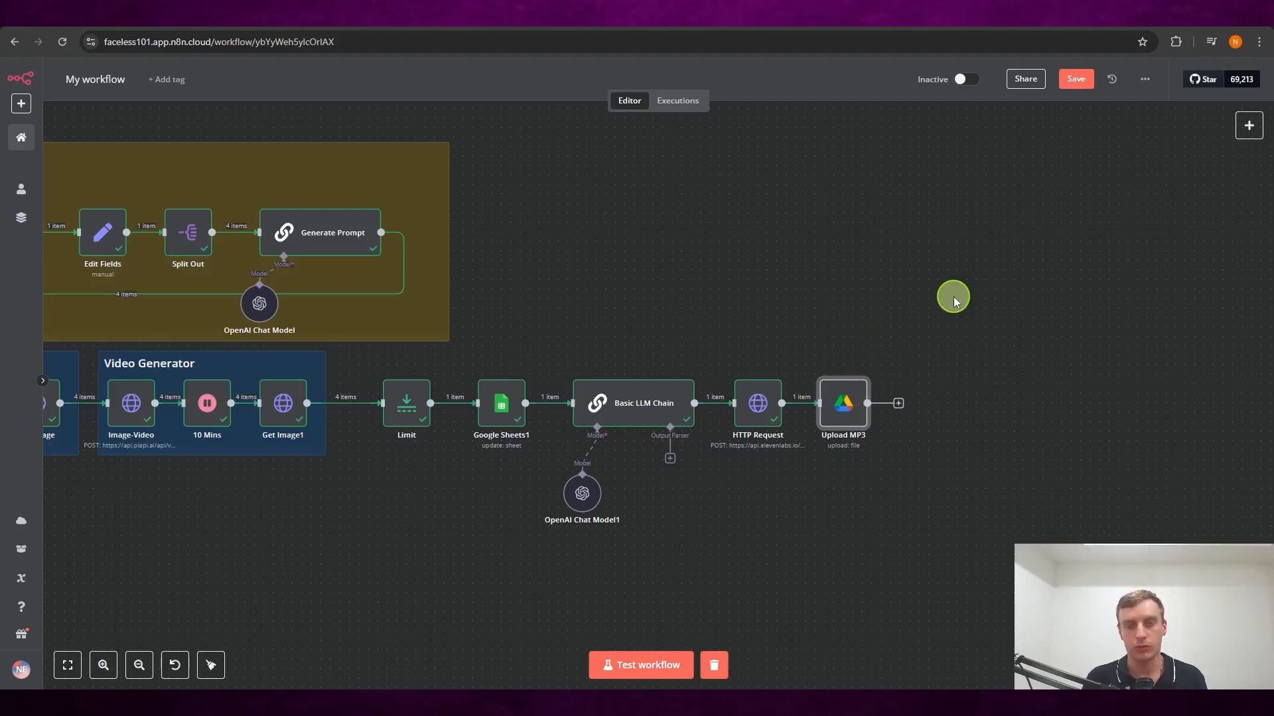
{"action": "left_click", "coordinate": [906, 403]}
{"action": "type", "text": "google"}
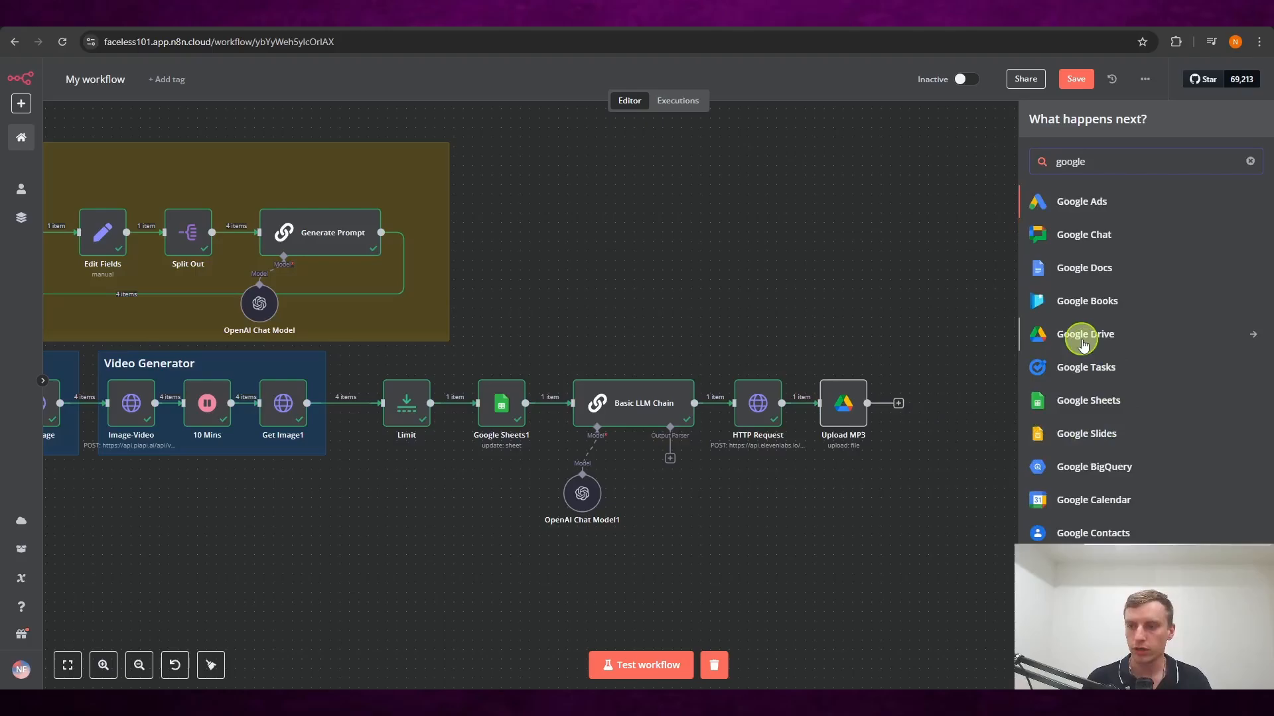
{"action": "left_click", "coordinate": [1083, 338]}
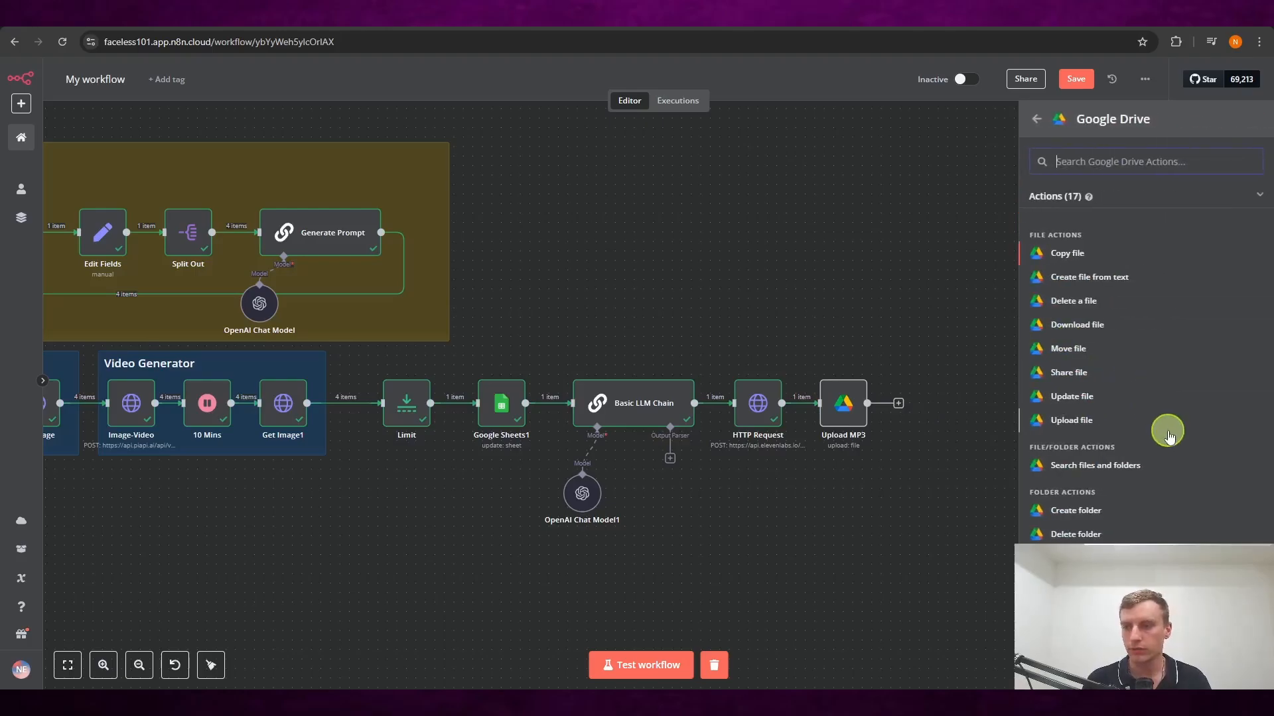
{"action": "left_click", "coordinate": [1082, 380]}
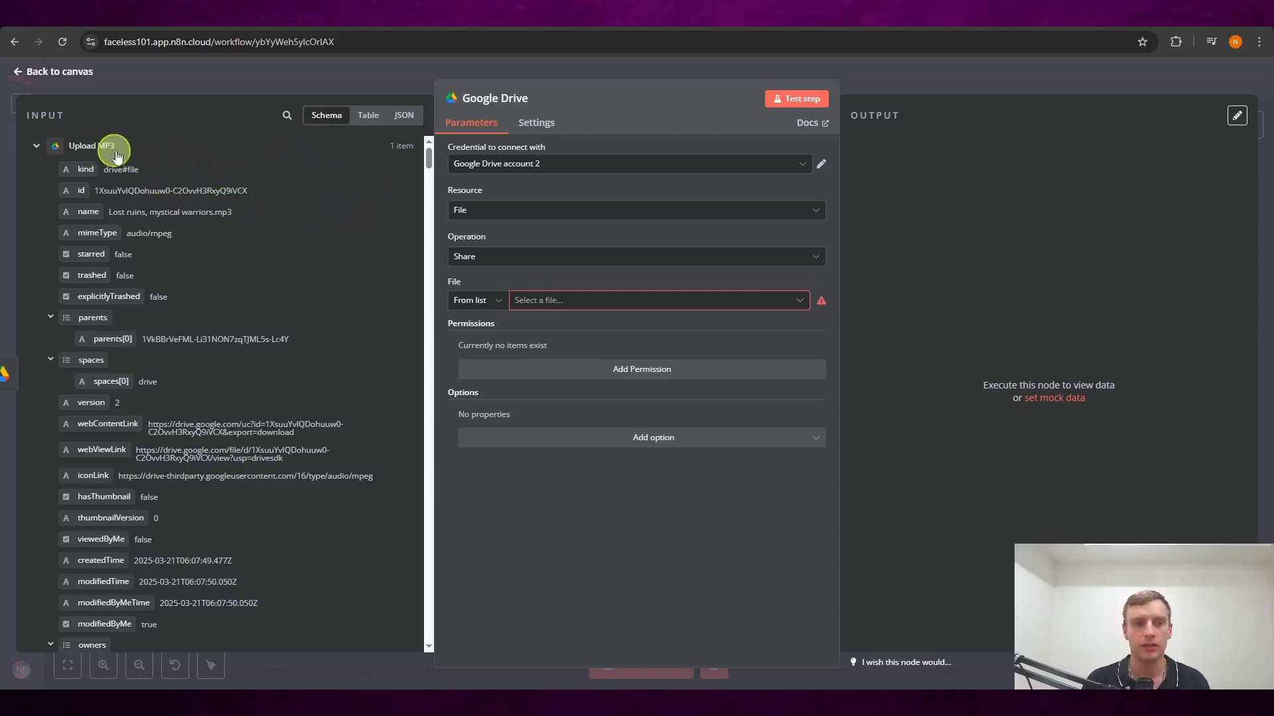
- Identify the file to share by ID, using the id field from the Upload MP3 output
{"action": "left_click", "coordinate": [491, 300]}
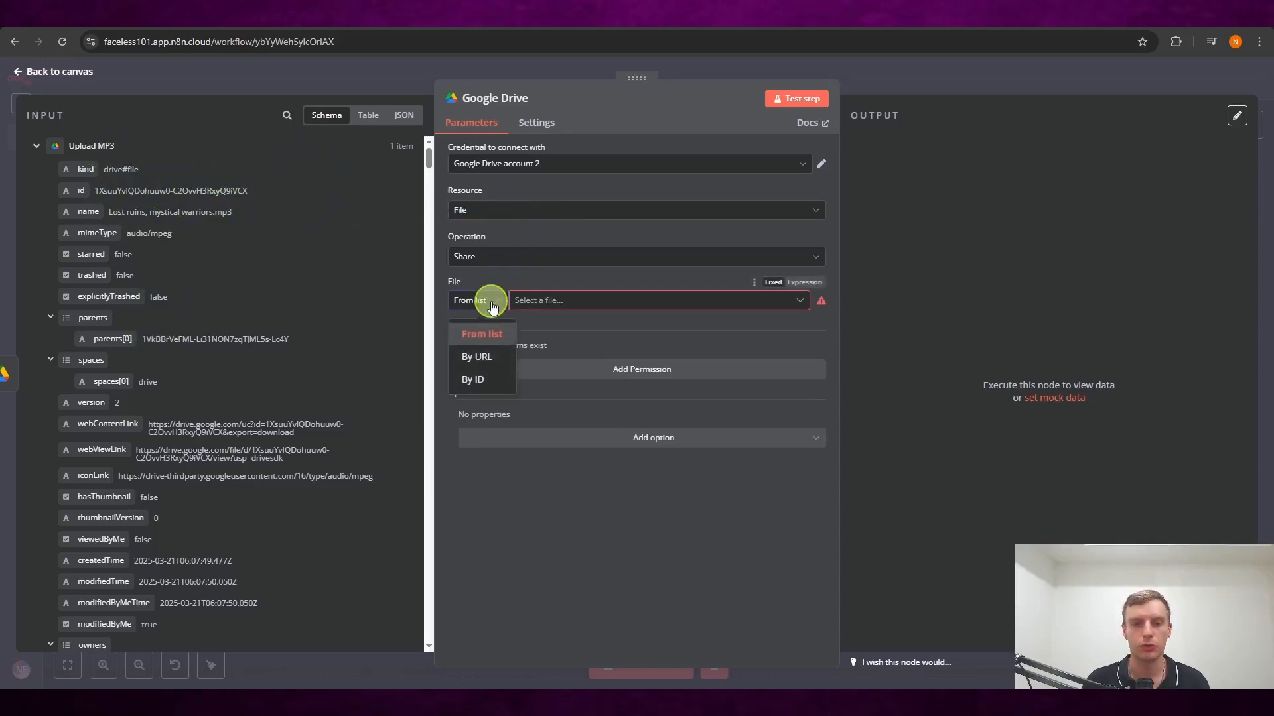
{"action": "left_click", "coordinate": [496, 380]}
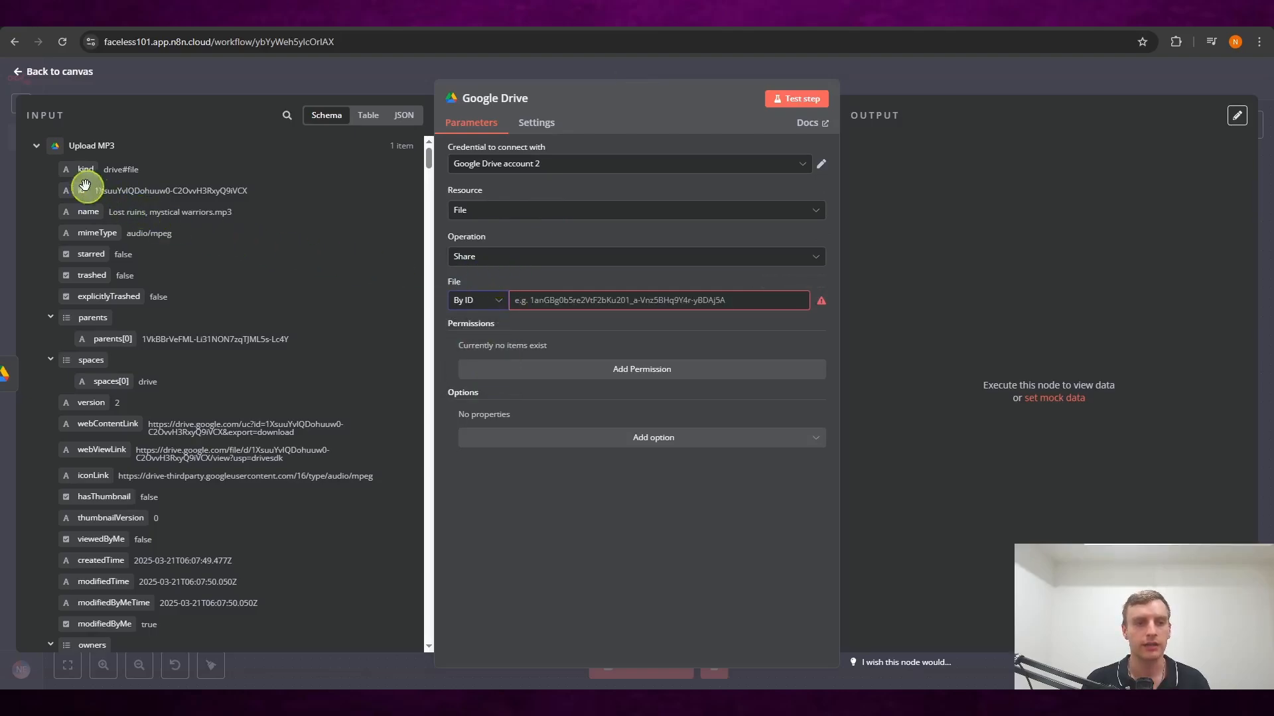
{"action": "left_click_drag", "start_coordinate": [82, 189], "coordinate": [551, 300]}
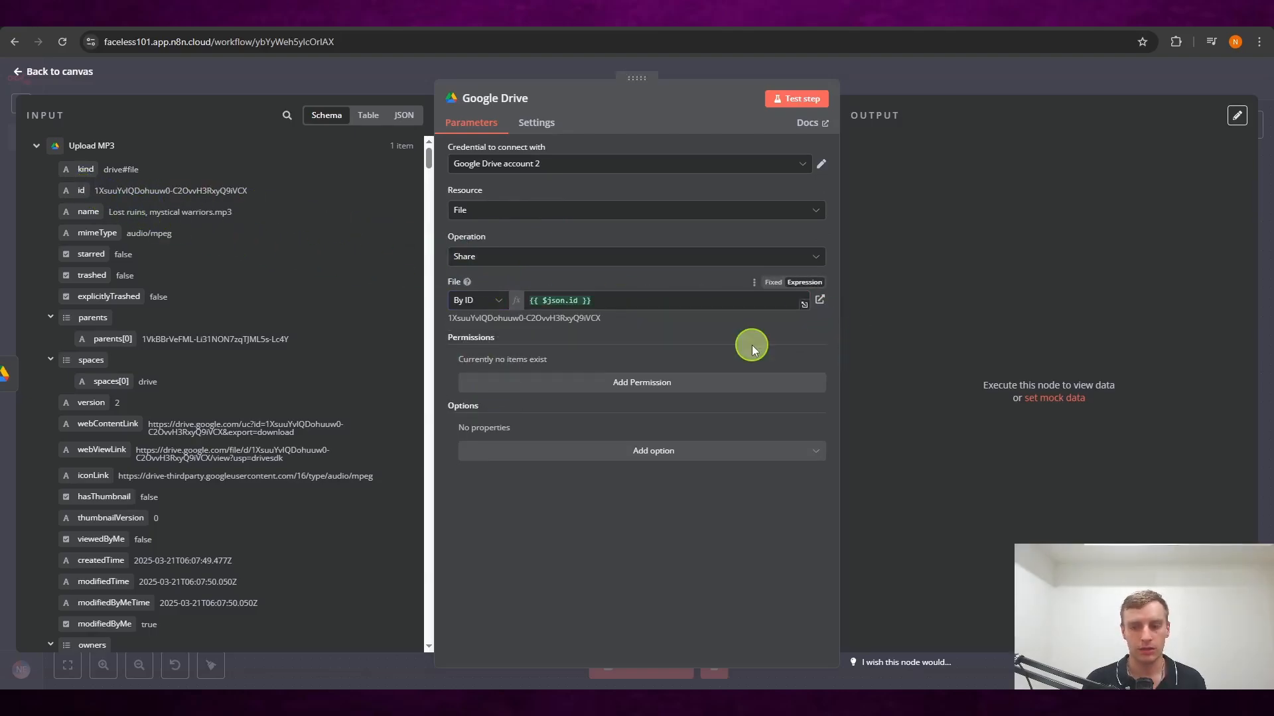
- Add a sharing permission with role Writer, type Anyone and file discovery allowed, and test the Google Drive share step
{"action": "left_click", "coordinate": [721, 390]}
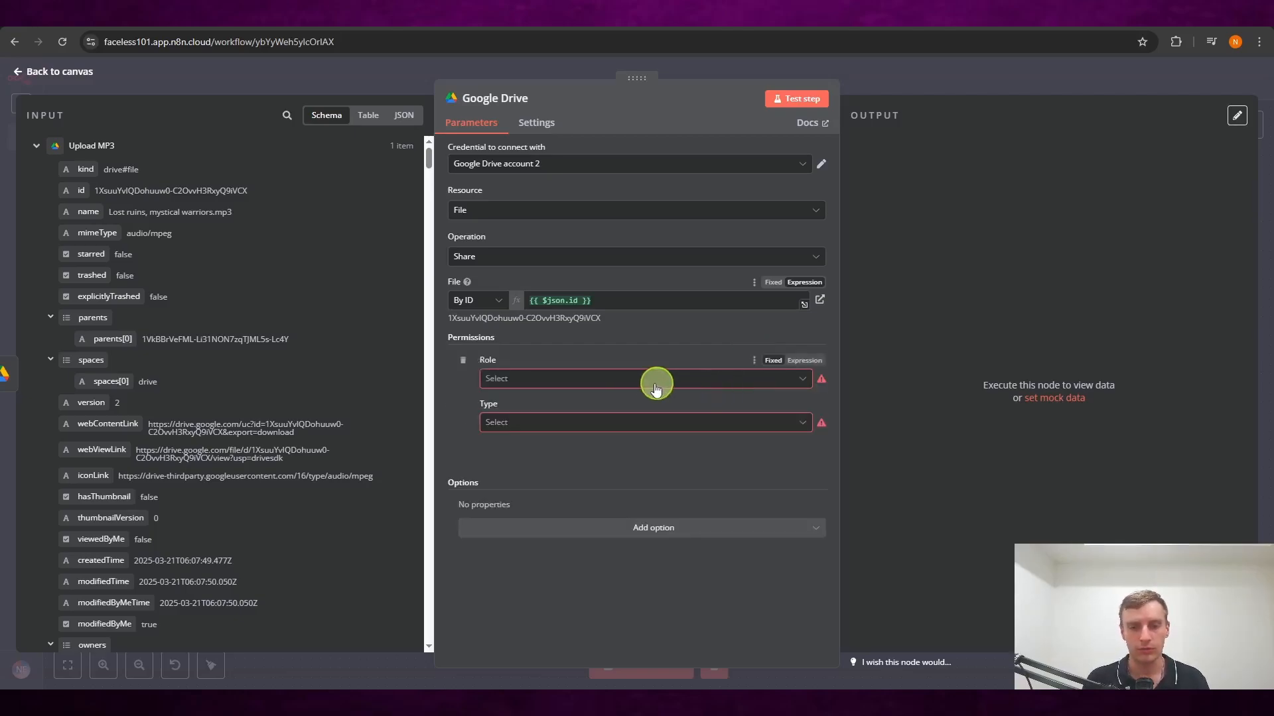
{"action": "left_click", "coordinate": [618, 388]}
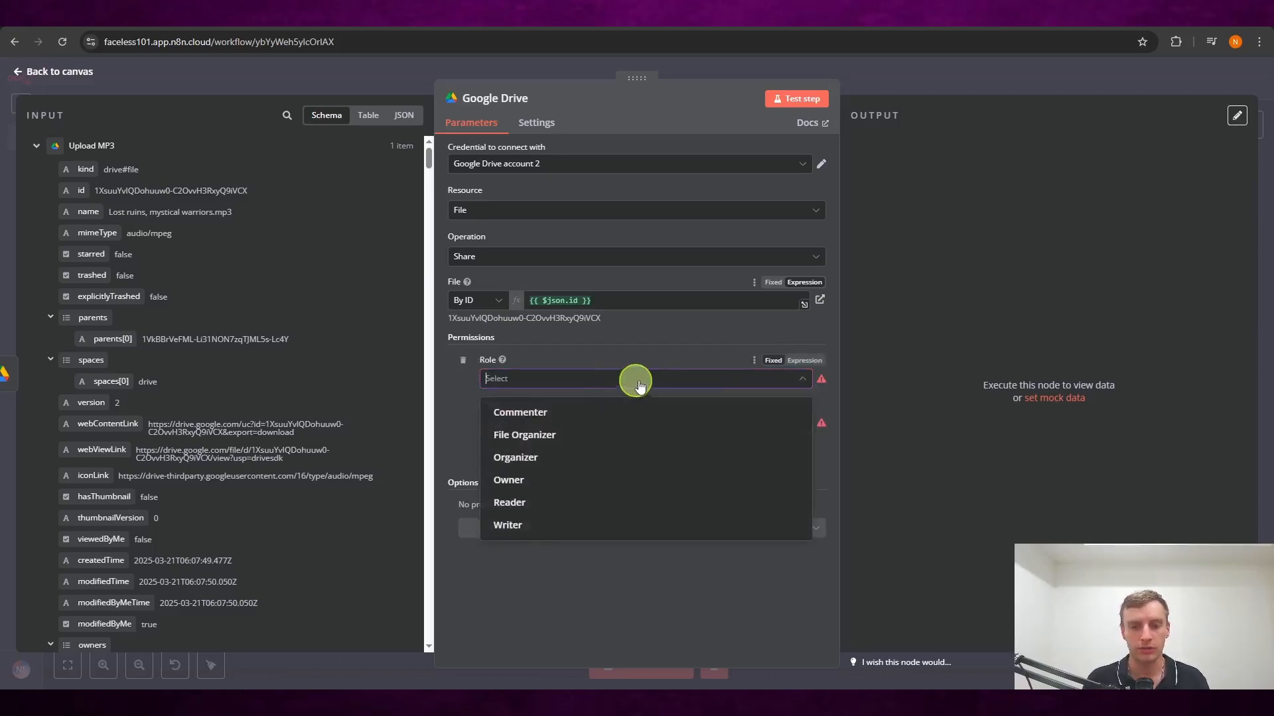
{"action": "left_click", "coordinate": [548, 528]}
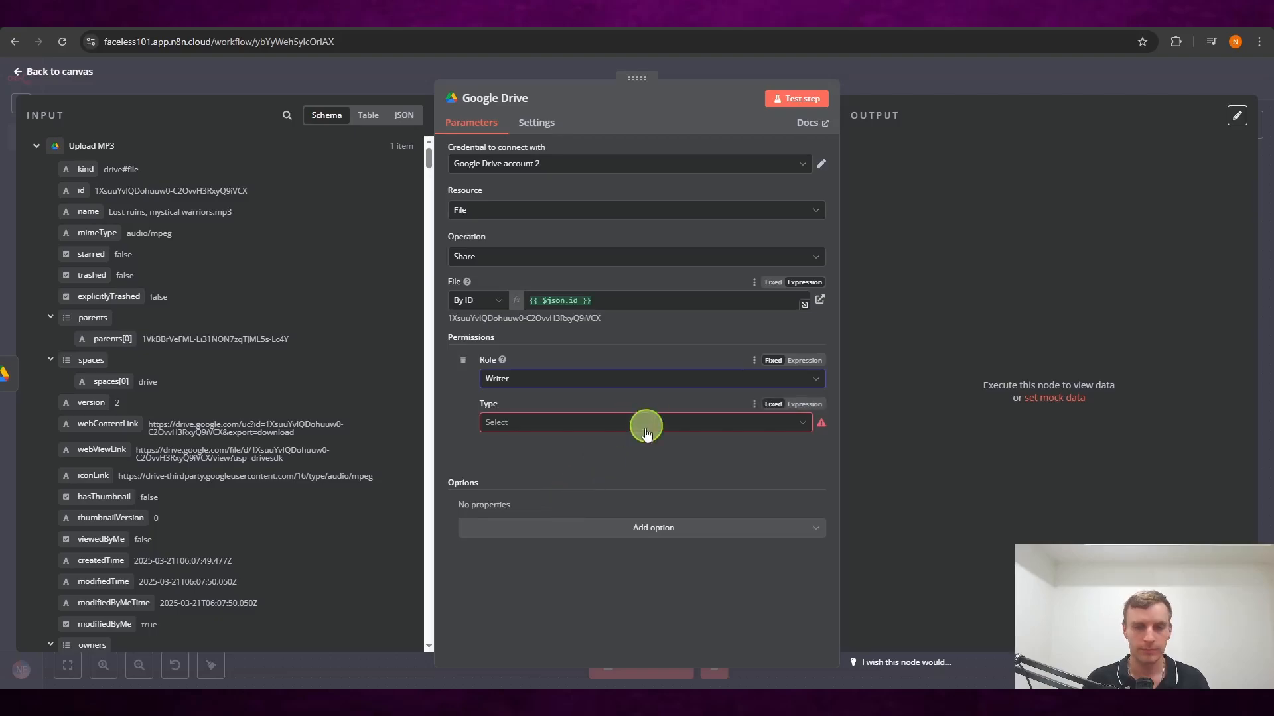
{"action": "left_click", "coordinate": [643, 432]}
{"action": "left_click", "coordinate": [554, 528]}
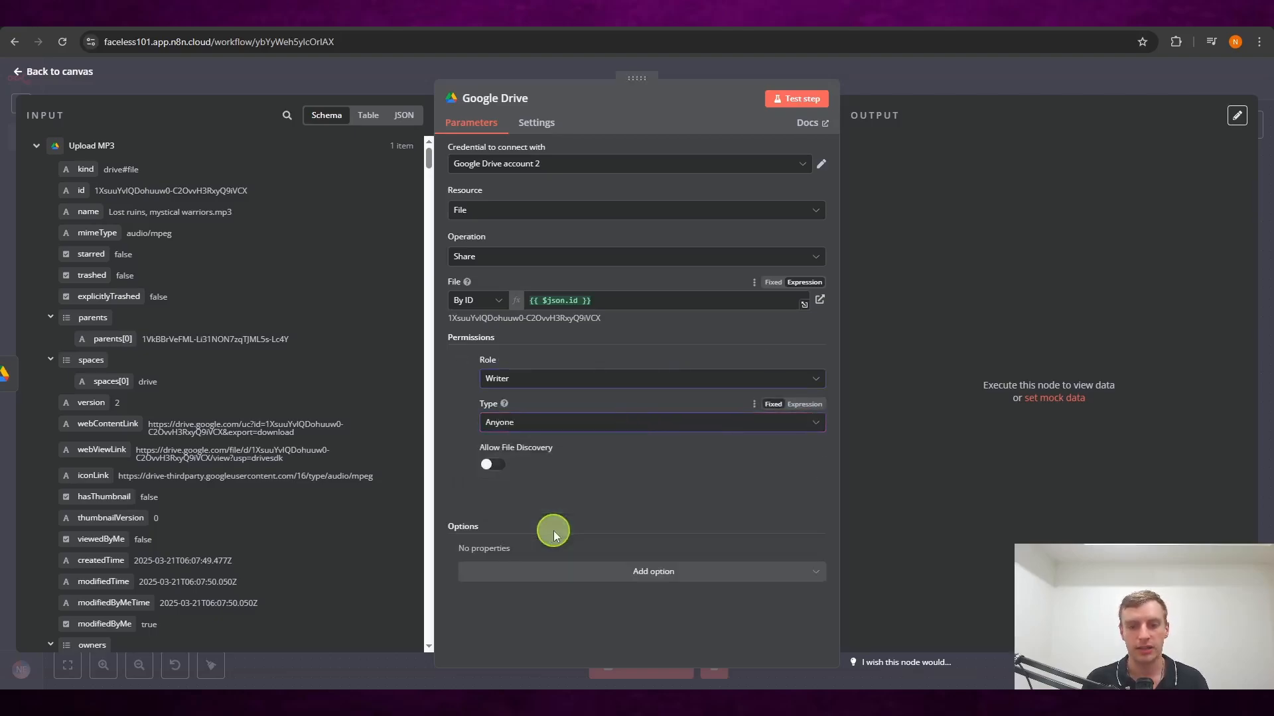
{"action": "left_click", "coordinate": [491, 465]}
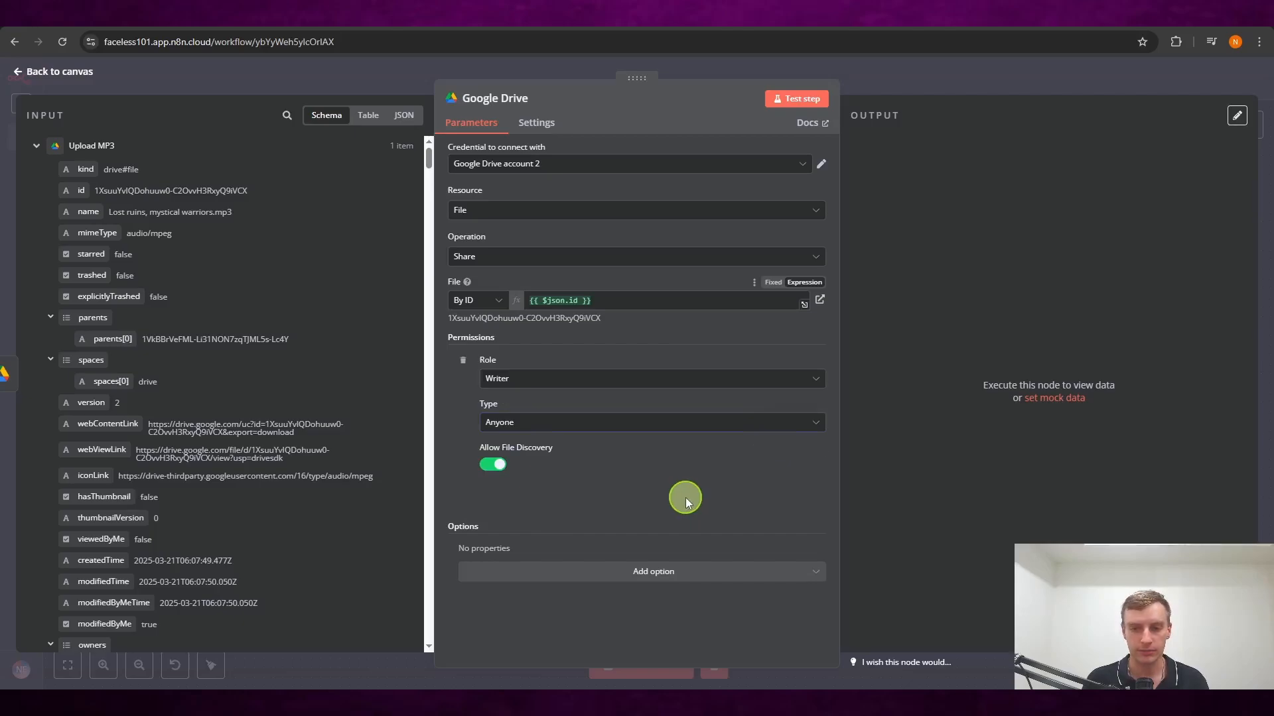
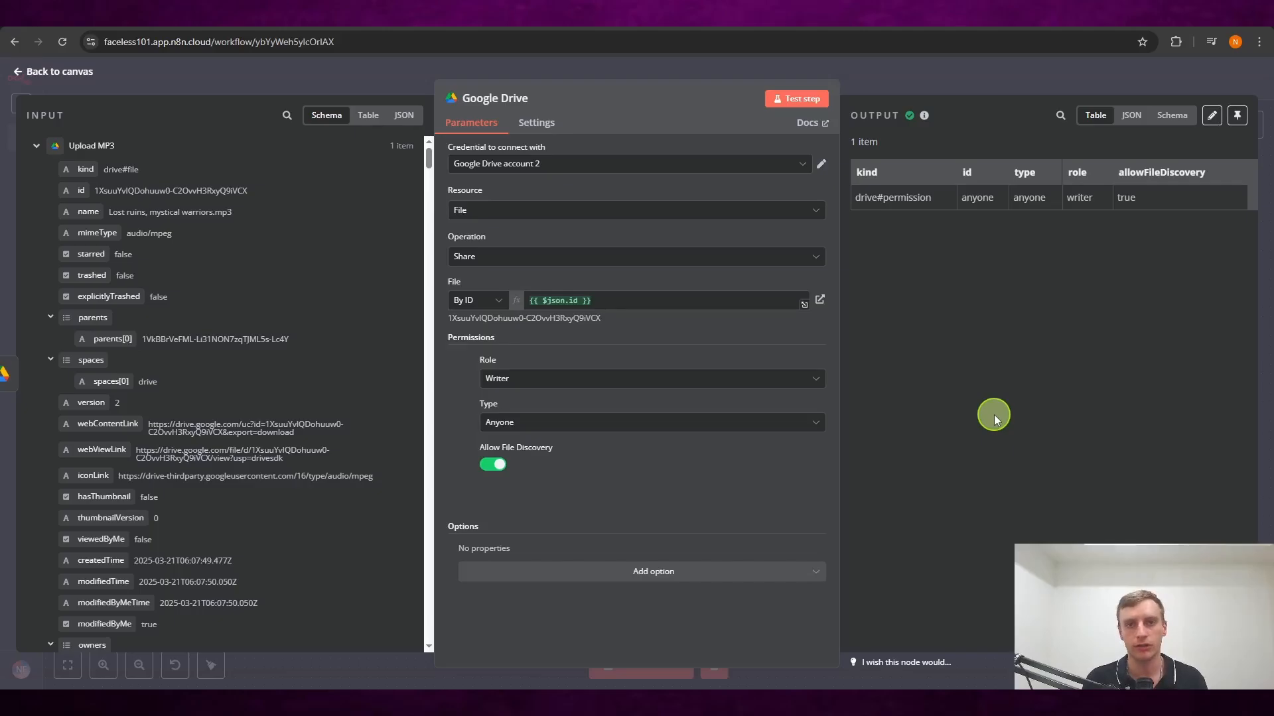
{"action": "left_click", "coordinate": [914, 76]}
- Frame the nodes from Limit to Google Drive with a blue sticky note titled Audio Generator
{"action": "right_click", "coordinate": [716, 311]}
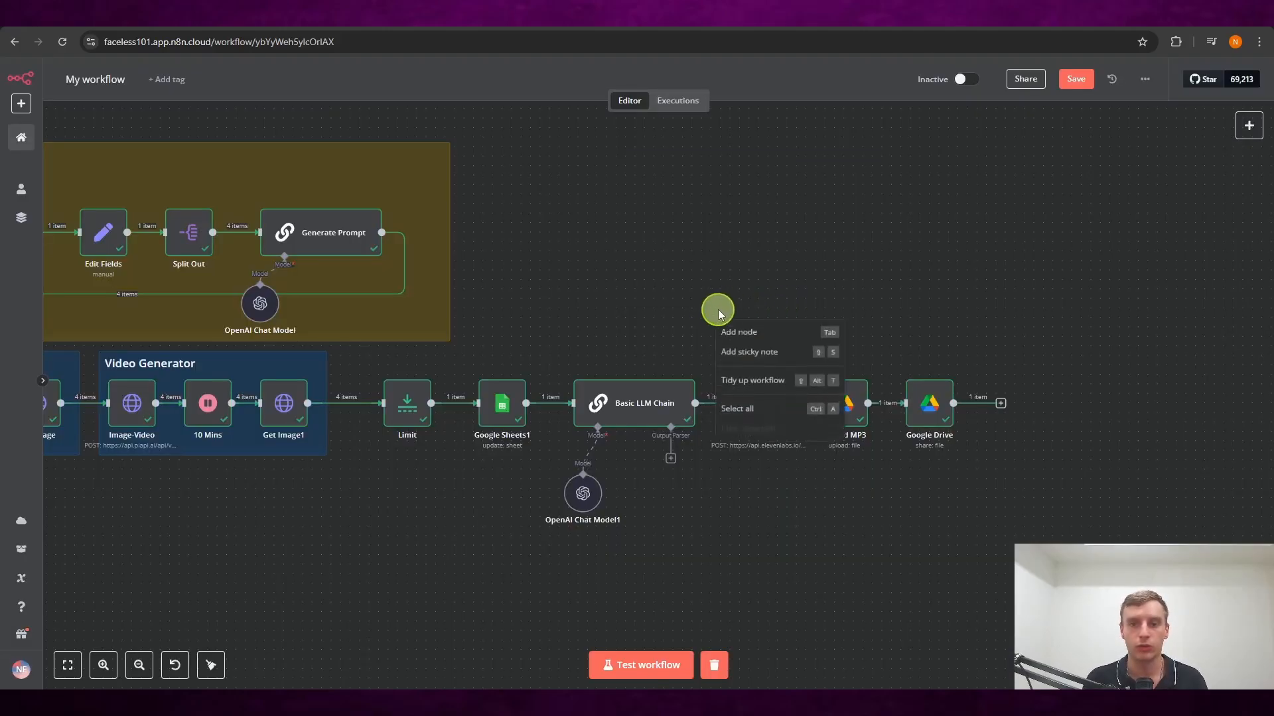
{"action": "left_click", "coordinate": [773, 352]}
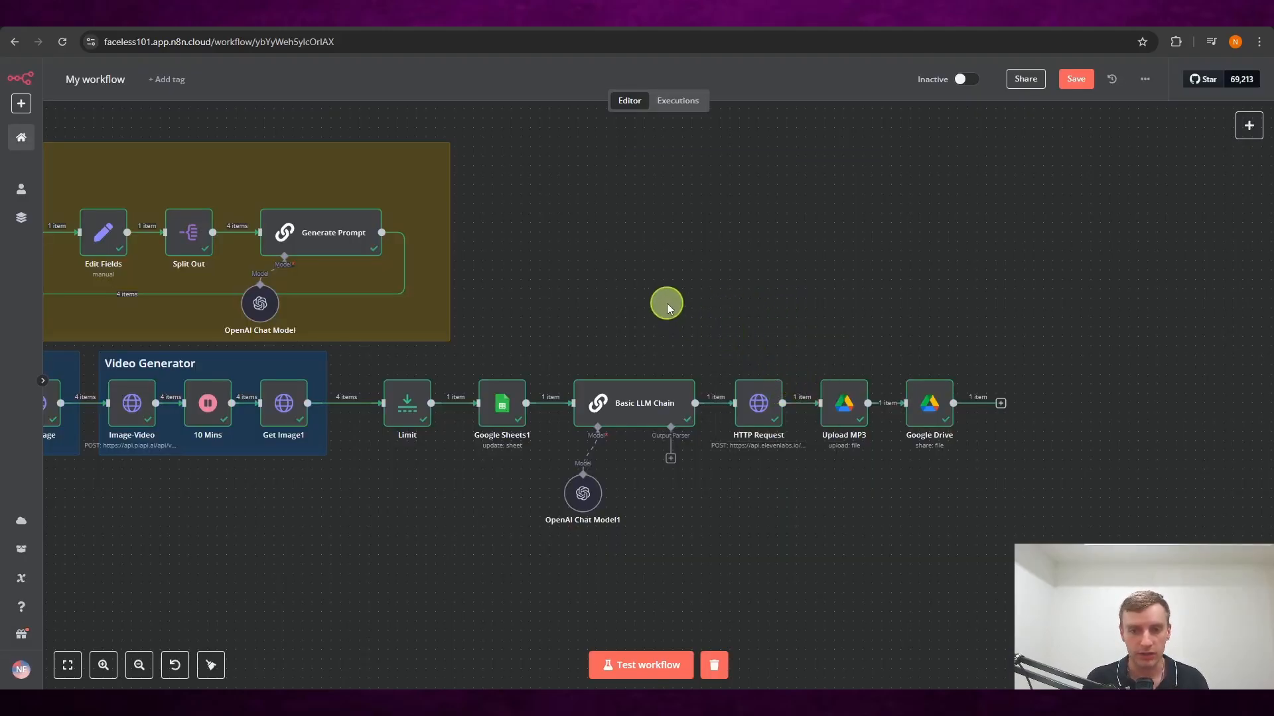
{"action": "left_click_drag", "start_coordinate": [663, 304], "coordinate": [928, 352]}
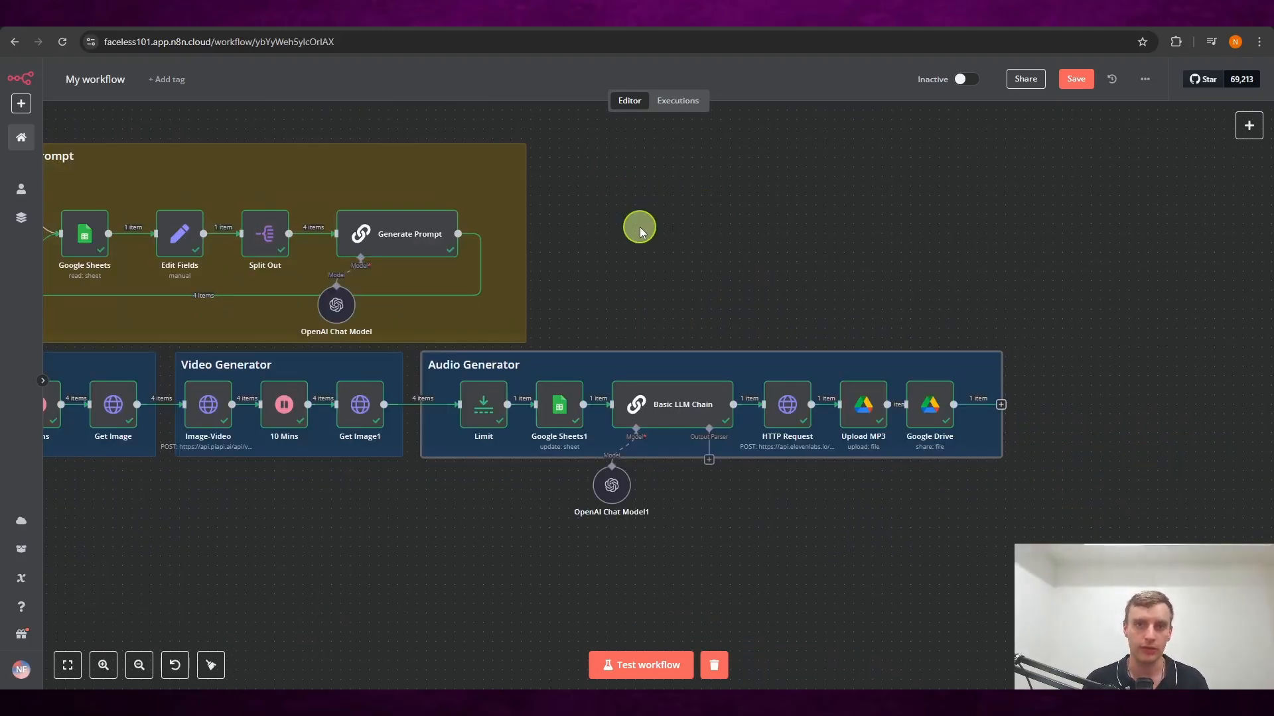
- Add an unconnected Merge node to the canvas above the Audio Generator section
{"action": "right_click", "coordinate": [609, 281]}
{"action": "left_click", "coordinate": [606, 268]}
{"action": "right_click", "coordinate": [595, 284]}
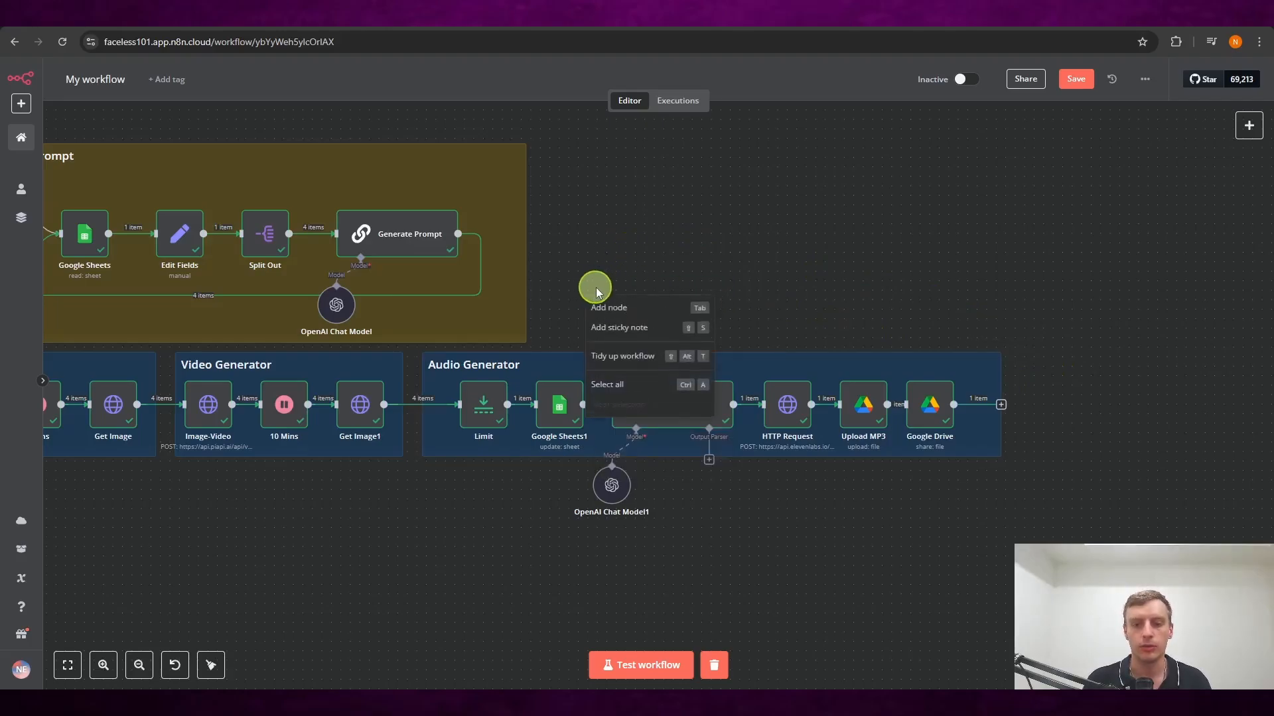
{"action": "left_click", "coordinate": [638, 312]}
{"action": "type", "text": "mer"}
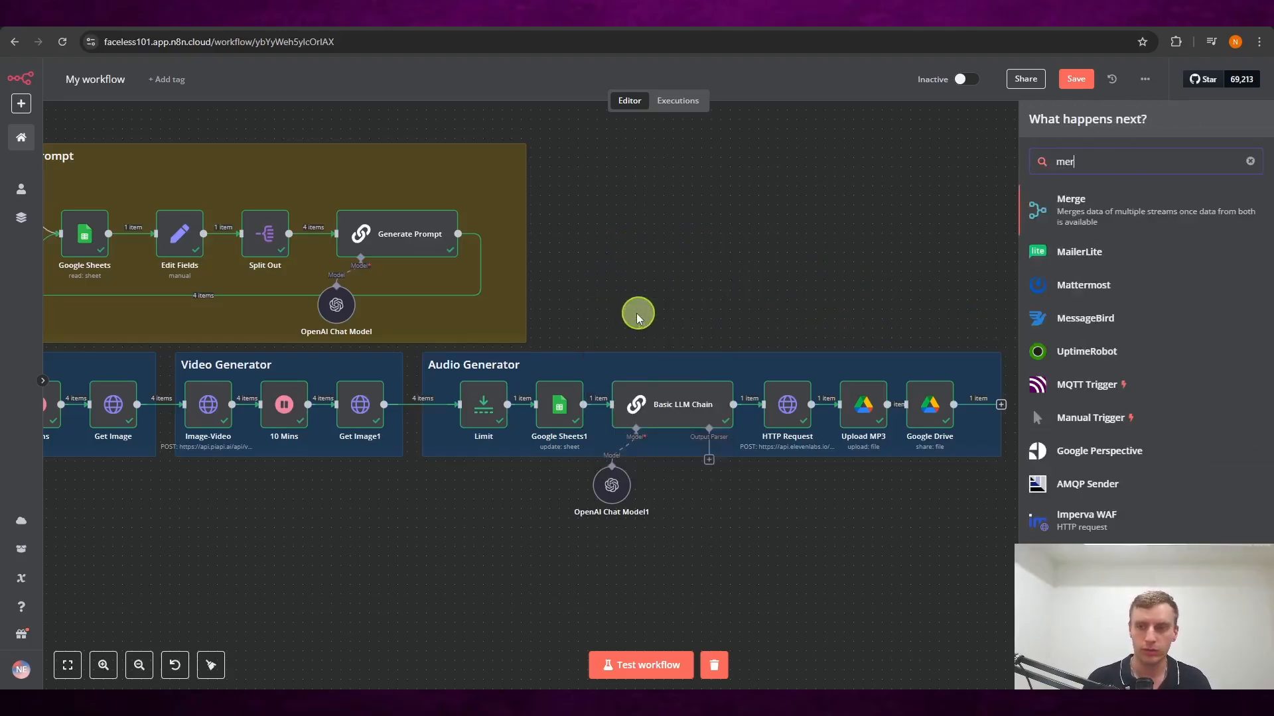
{"action": "left_click", "coordinate": [1158, 214]}
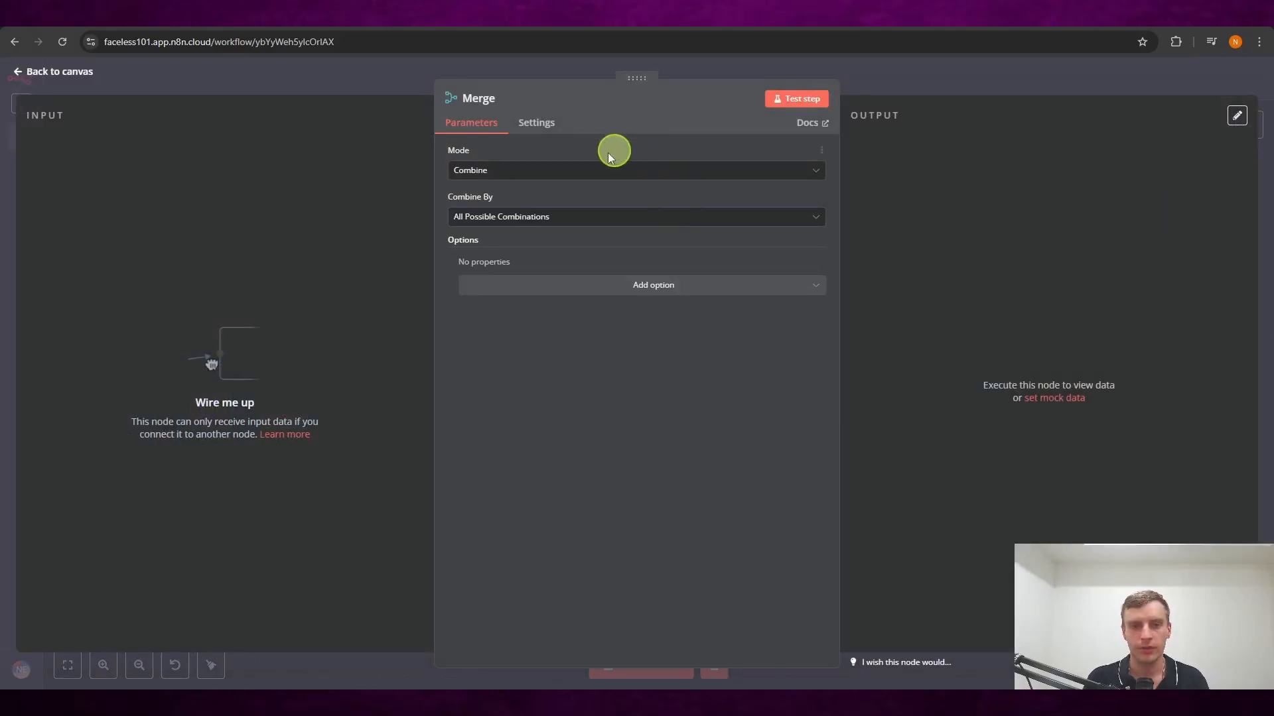
- Set the Merge node's mode to Combine by All Possible Combinations and return to the canvas
{"action": "left_click", "coordinate": [552, 170]}
{"action": "left_click", "coordinate": [627, 229]}
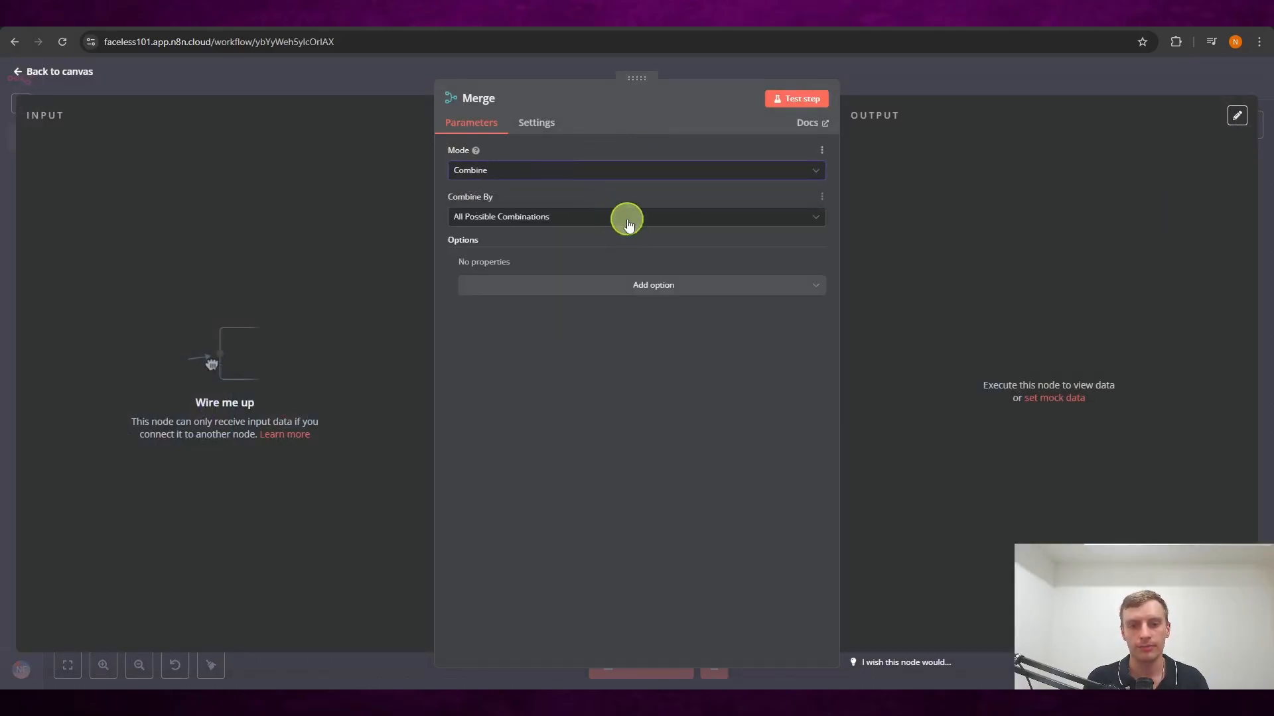
{"action": "left_click", "coordinate": [628, 224]}
{"action": "left_click", "coordinate": [589, 329]}
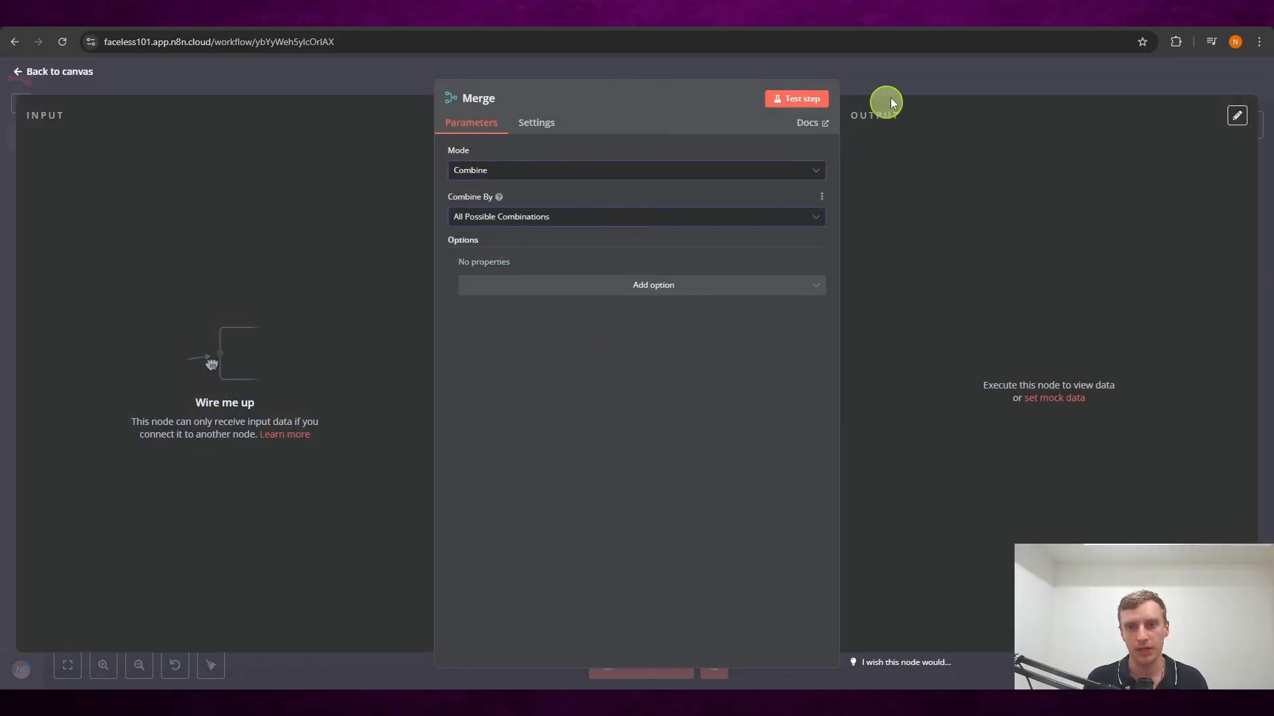
{"action": "left_click", "coordinate": [901, 81]}
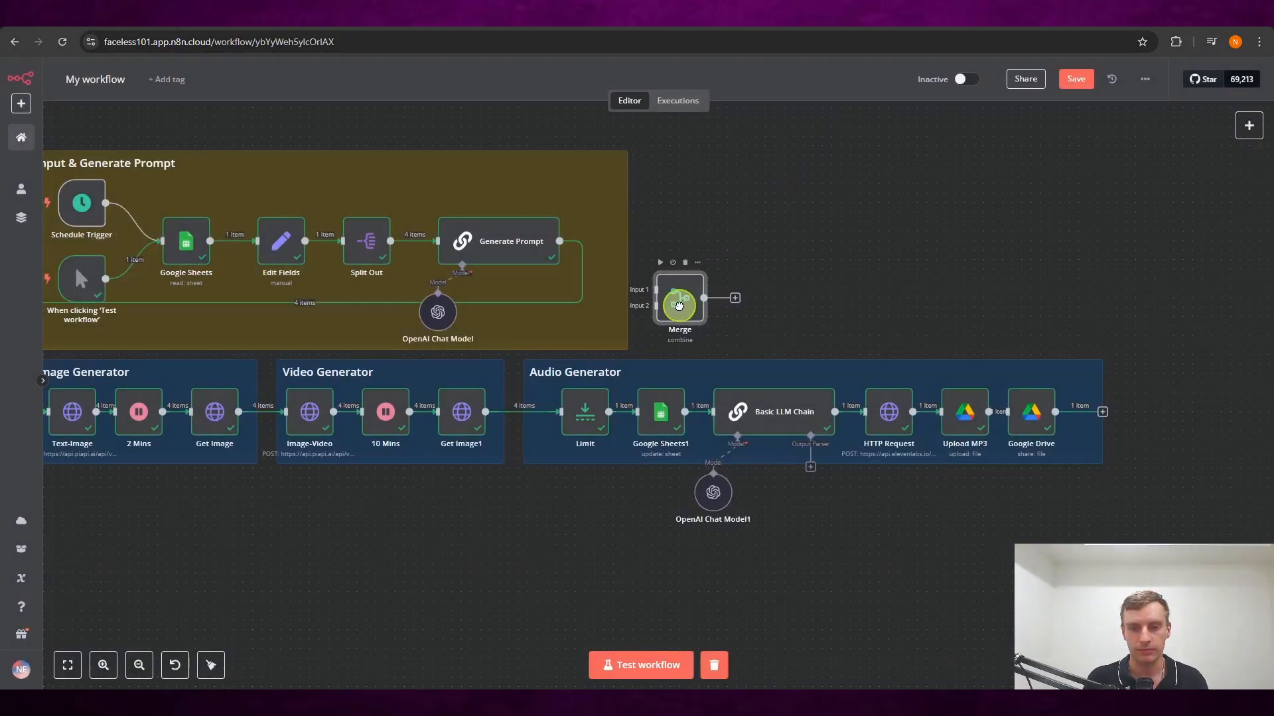
- Connect the Google Drive share node's output to Input 2 of the Merge node
{"action": "left_click_drag", "start_coordinate": [678, 305], "coordinate": [689, 306]}
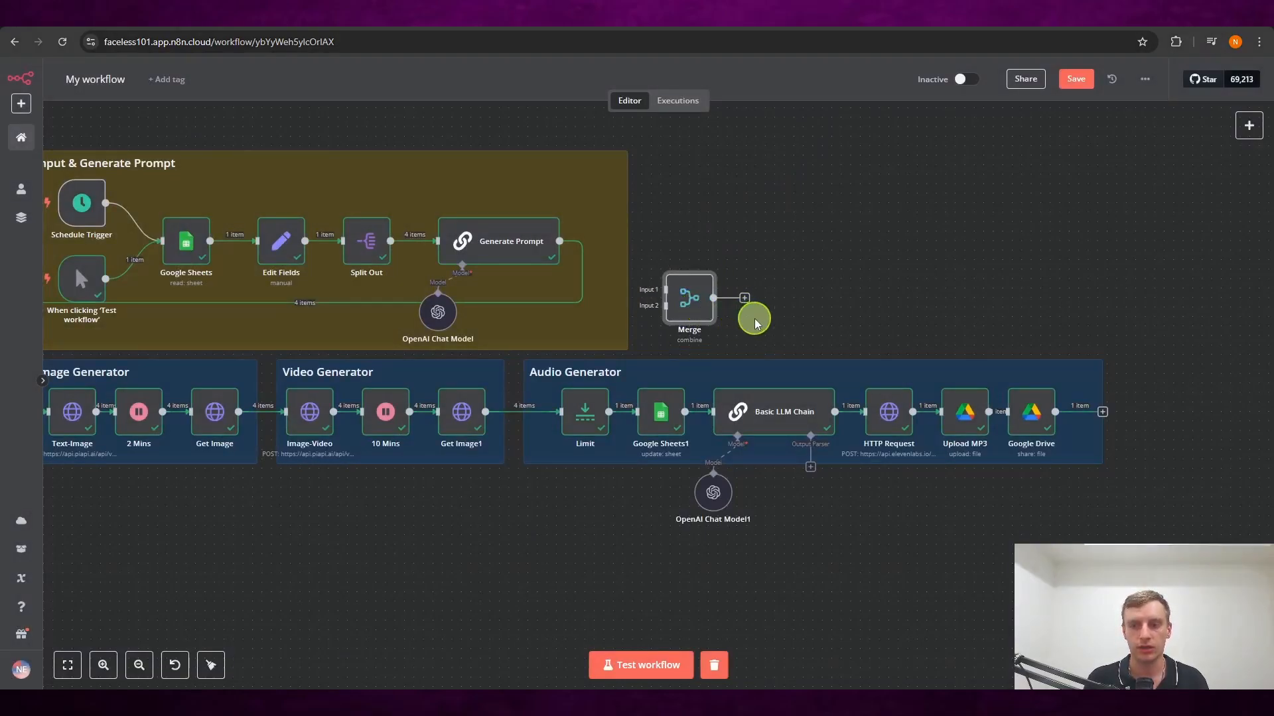
{"action": "left_click_drag", "start_coordinate": [1031, 413], "coordinate": [1040, 413]}
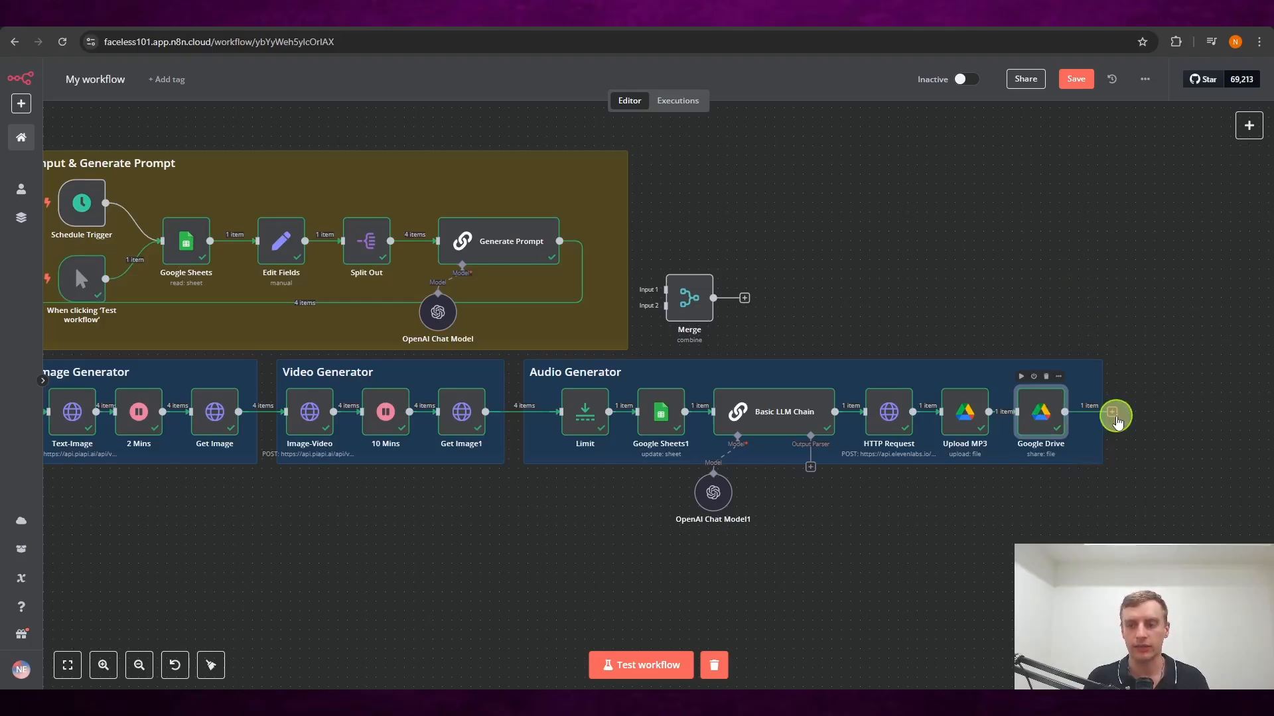
{"action": "left_click_drag", "start_coordinate": [1114, 416], "coordinate": [667, 309]}
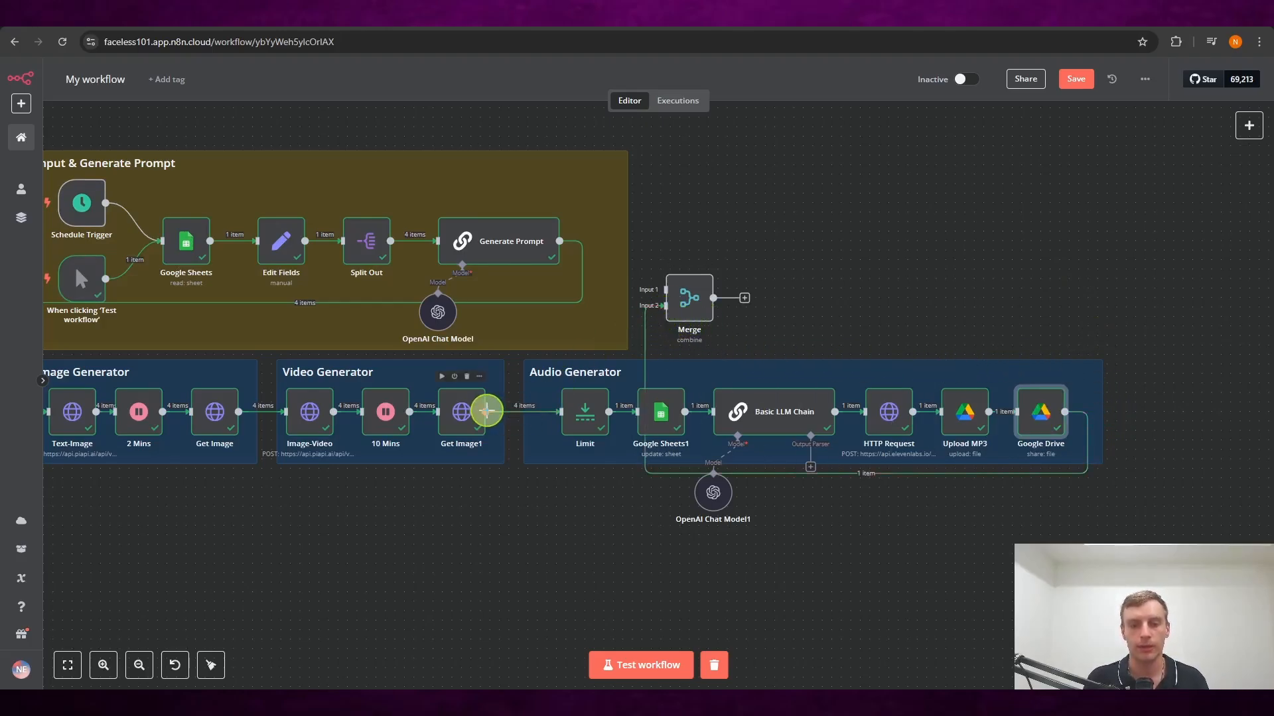
- Rename the Get Image1 node in the Video Generator section to Get-Video
{"action": "left_click", "coordinate": [459, 411]}
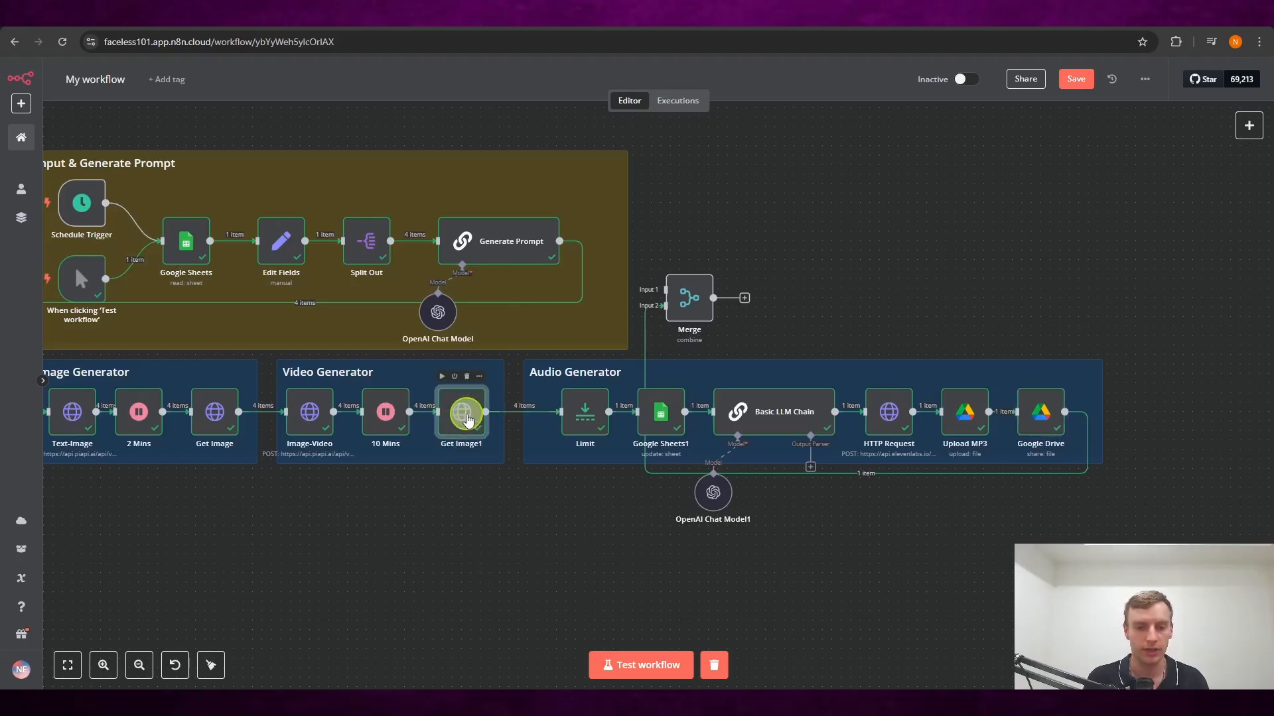
{"action": "key", "text": "Return"}
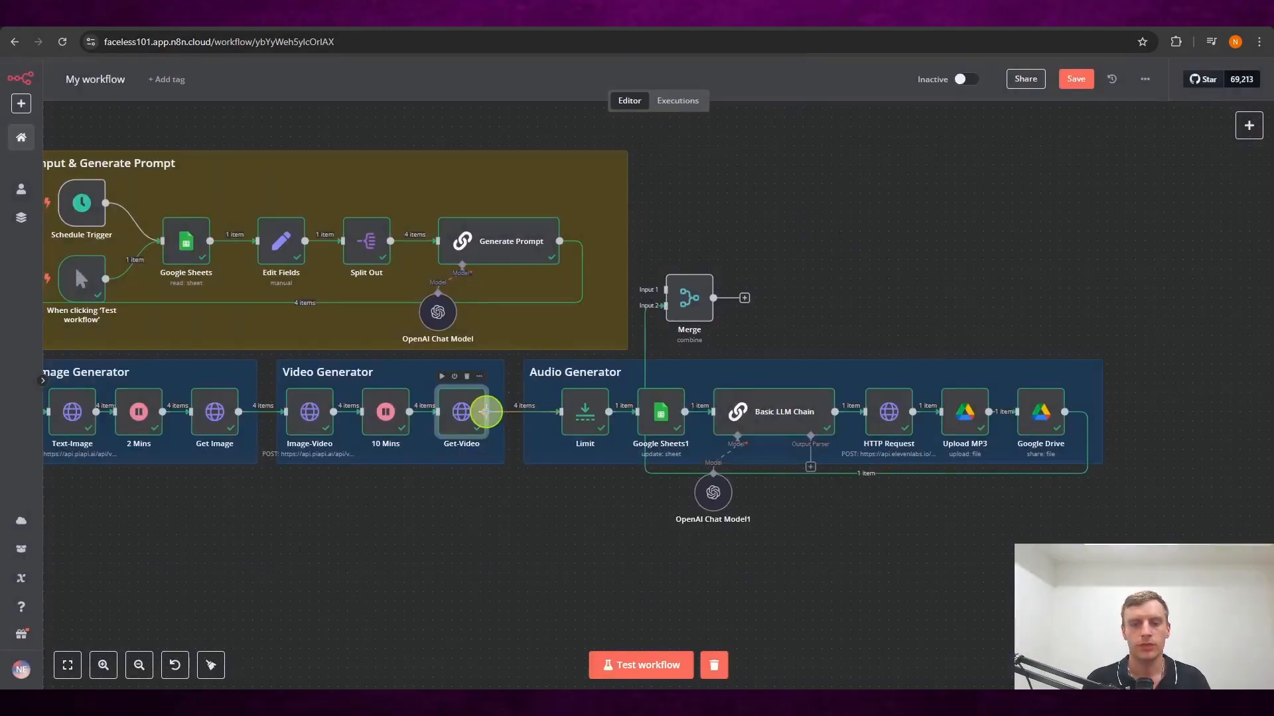
- Connect the Get-Video node's output to Input 1 of the Merge node and save the workflow
{"action": "left_click_drag", "start_coordinate": [485, 412], "coordinate": [665, 290]}
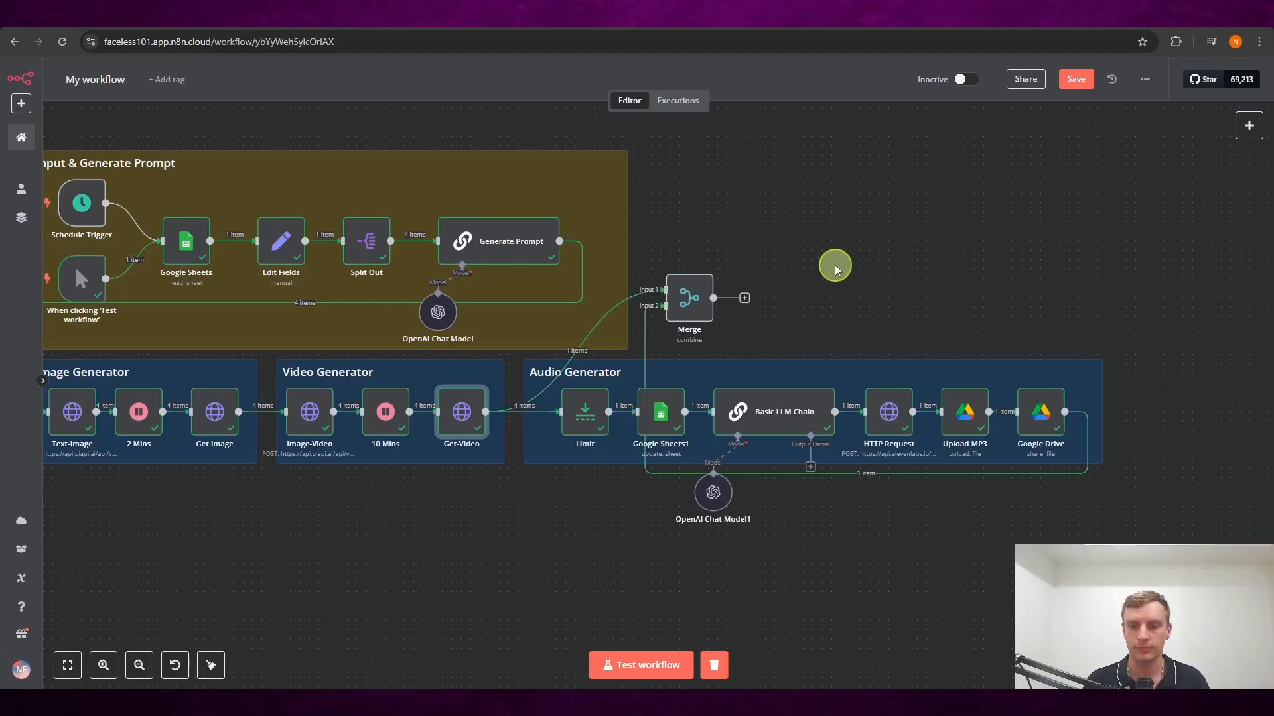
{"action": "scroll", "coordinate": [833, 264], "scroll_direction": "right", "scroll_amount": 1}
{"action": "key", "text": "ctrl+s"}
- Add a Code node connected to the Merge node's output
{"action": "scroll", "coordinate": [803, 249], "scroll_direction": "right", "scroll_amount": 2}
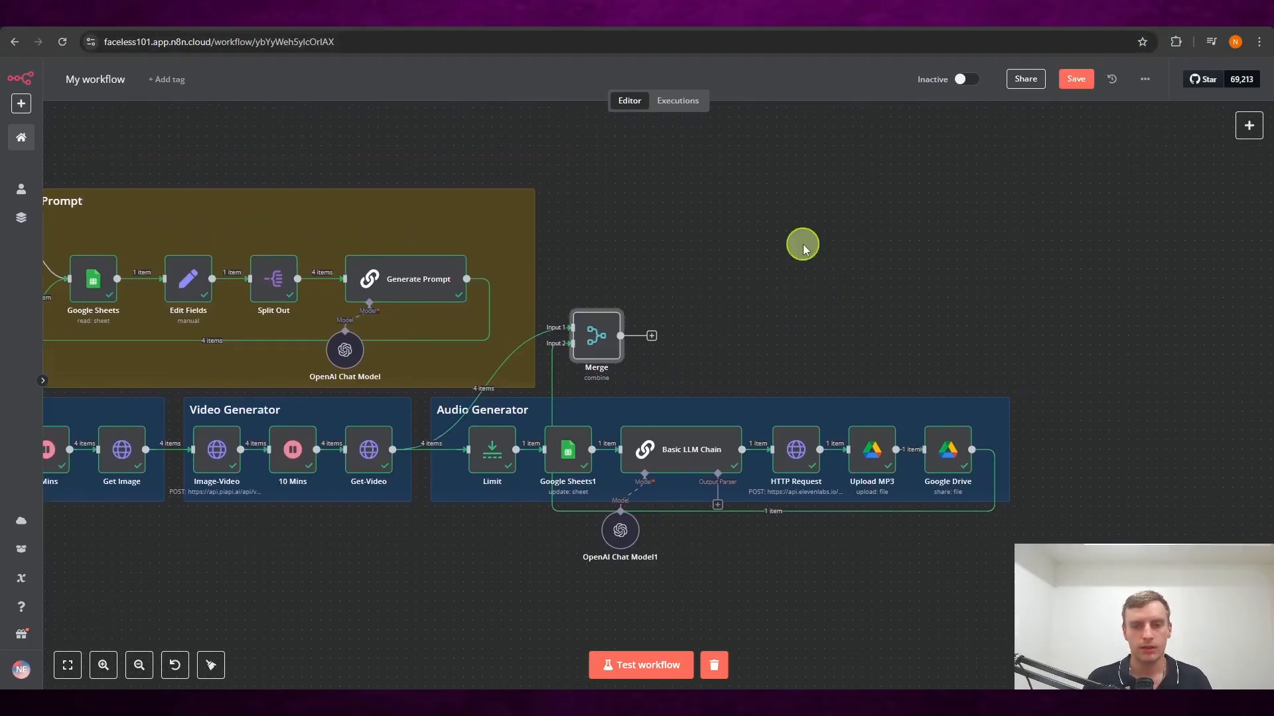
{"action": "left_click", "coordinate": [651, 338]}
{"action": "type", "text": "code"}
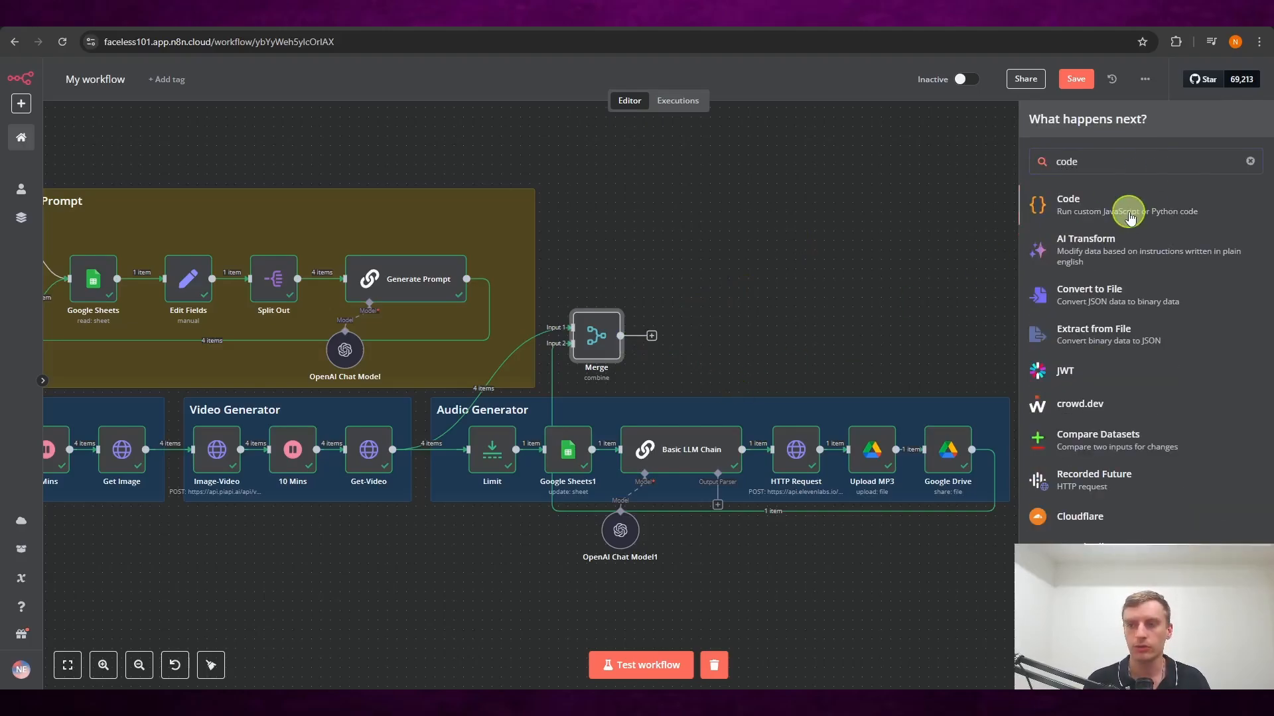
{"action": "left_click", "coordinate": [1129, 211]}
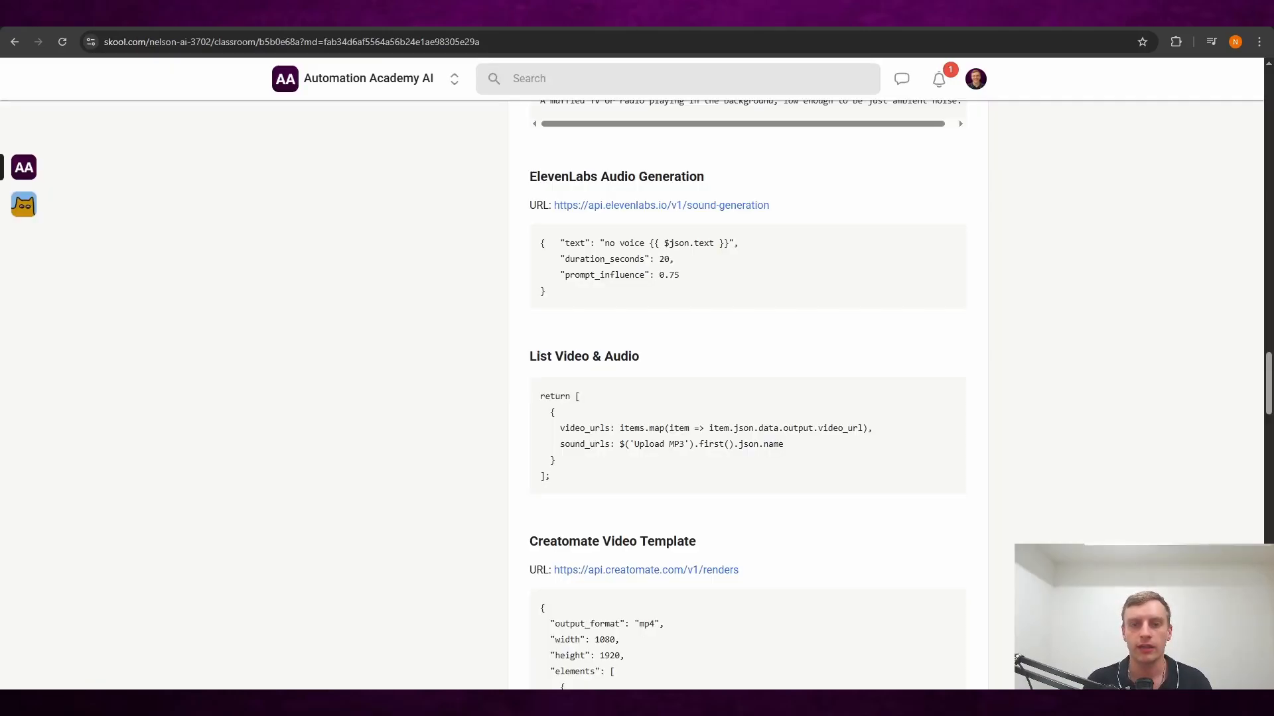
- Replace the Code node's default JavaScript with the List Video & Audio snippet from the Automation Academy page and run the node
{"action": "left_click", "coordinate": [640, 29]}
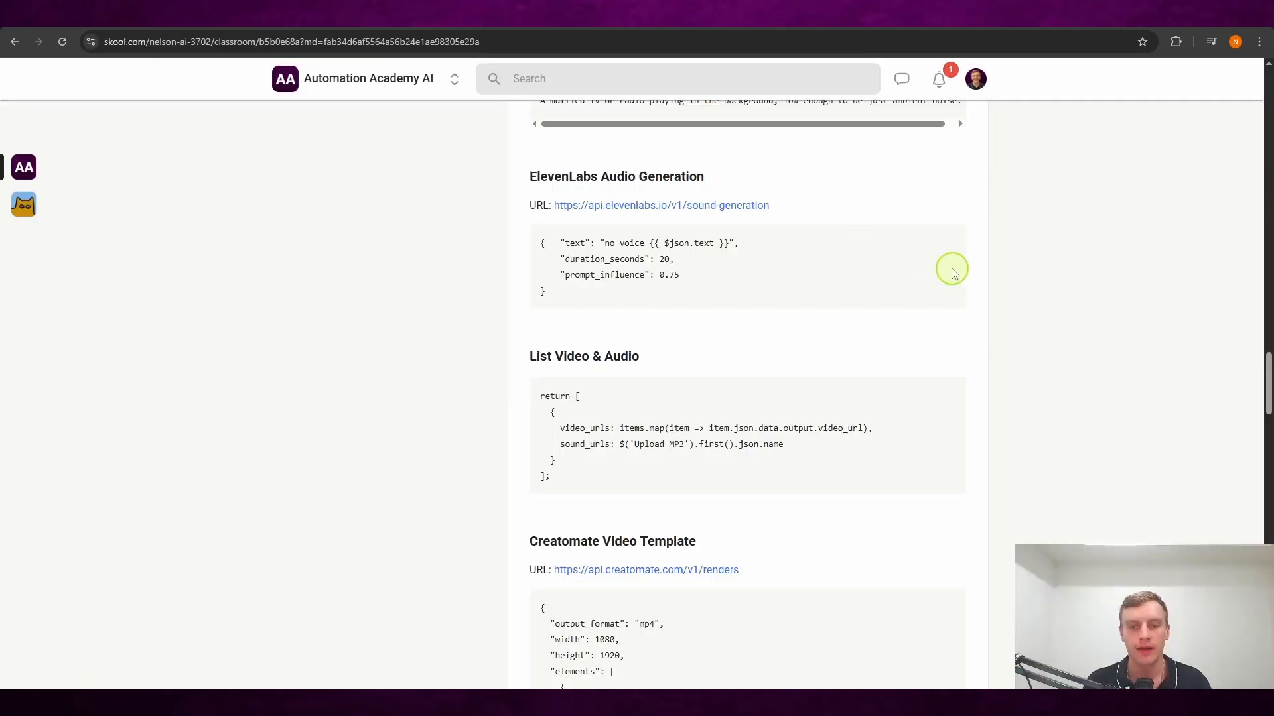
{"action": "left_click_drag", "start_coordinate": [609, 415], "coordinate": [526, 334]}
{"action": "key", "text": "ctrl+c"}
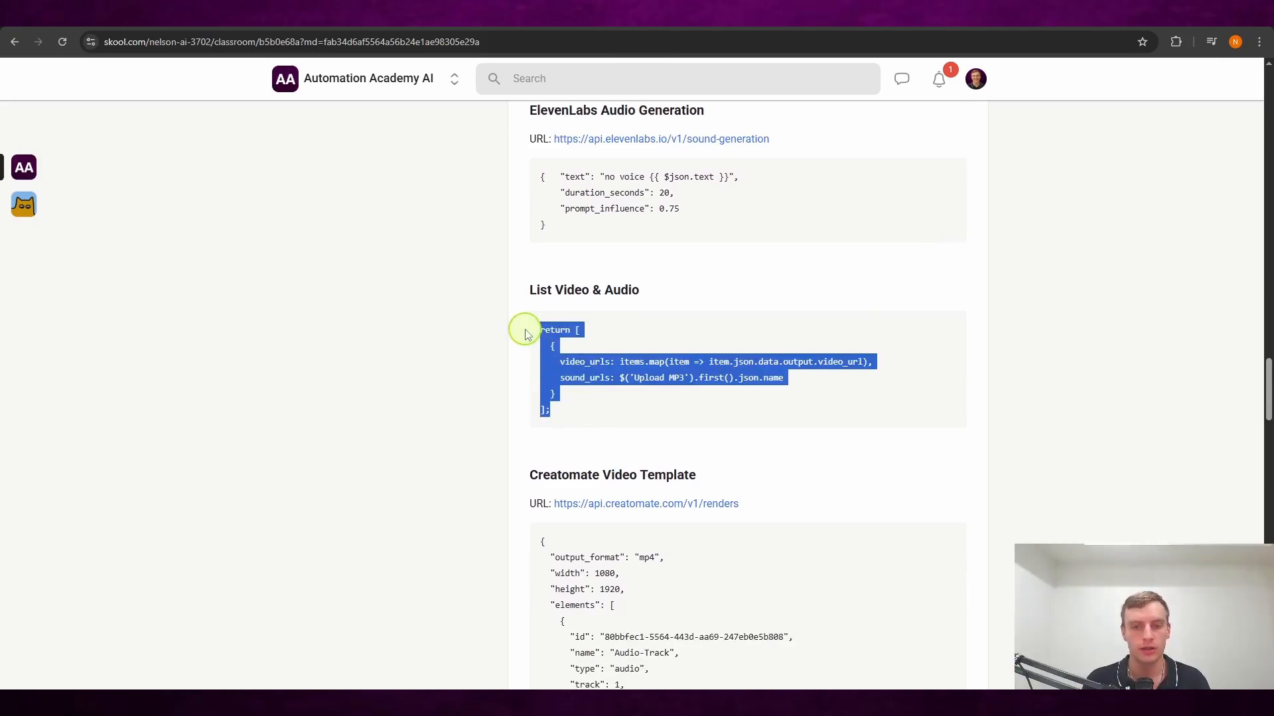
{"action": "left_click", "coordinate": [385, 273]}
{"action": "left_click", "coordinate": [371, 29]}
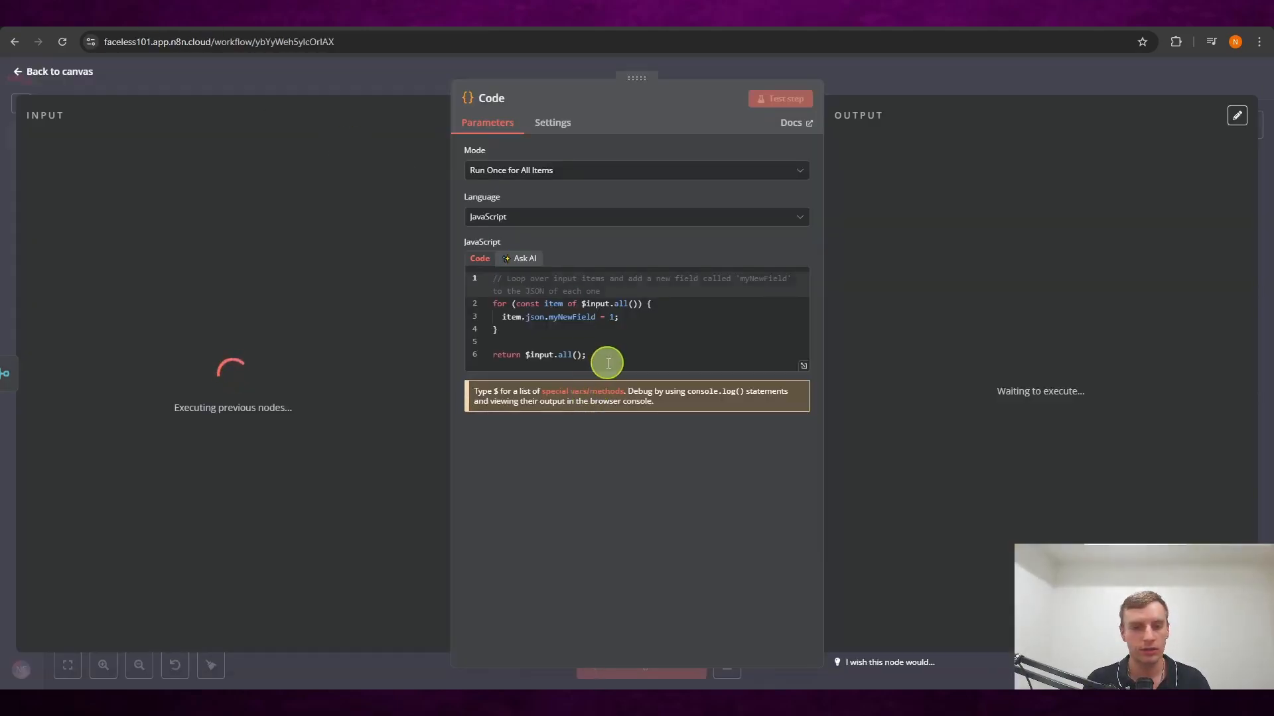
{"action": "left_click_drag", "start_coordinate": [606, 361], "coordinate": [449, 248]}
{"action": "key", "text": "BackSpace"}
{"action": "key", "text": "ctrl+v"}
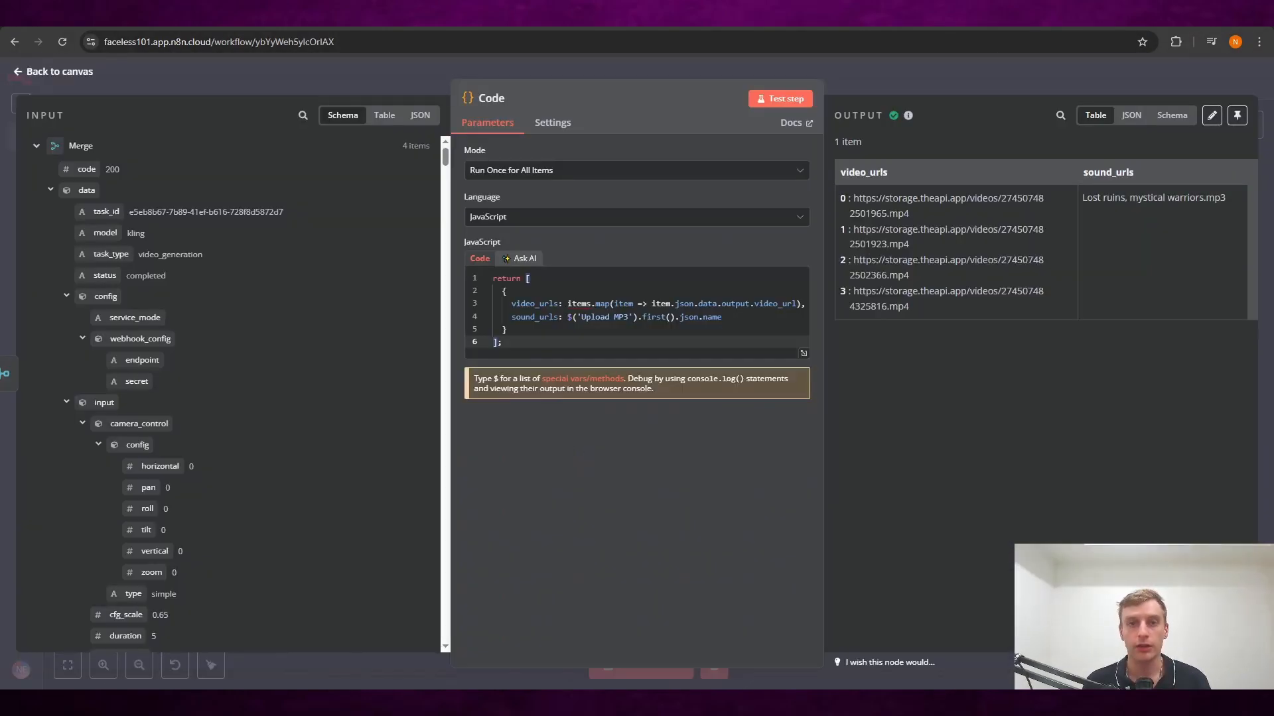
- Open the last URL from the video_urls output in a new browser tab, view the clip and close the tab
{"action": "left_click_drag", "start_coordinate": [938, 312], "coordinate": [969, 261]}
{"action": "left_click", "coordinate": [1013, 420]}
{"action": "left_click", "coordinate": [1000, 329]}
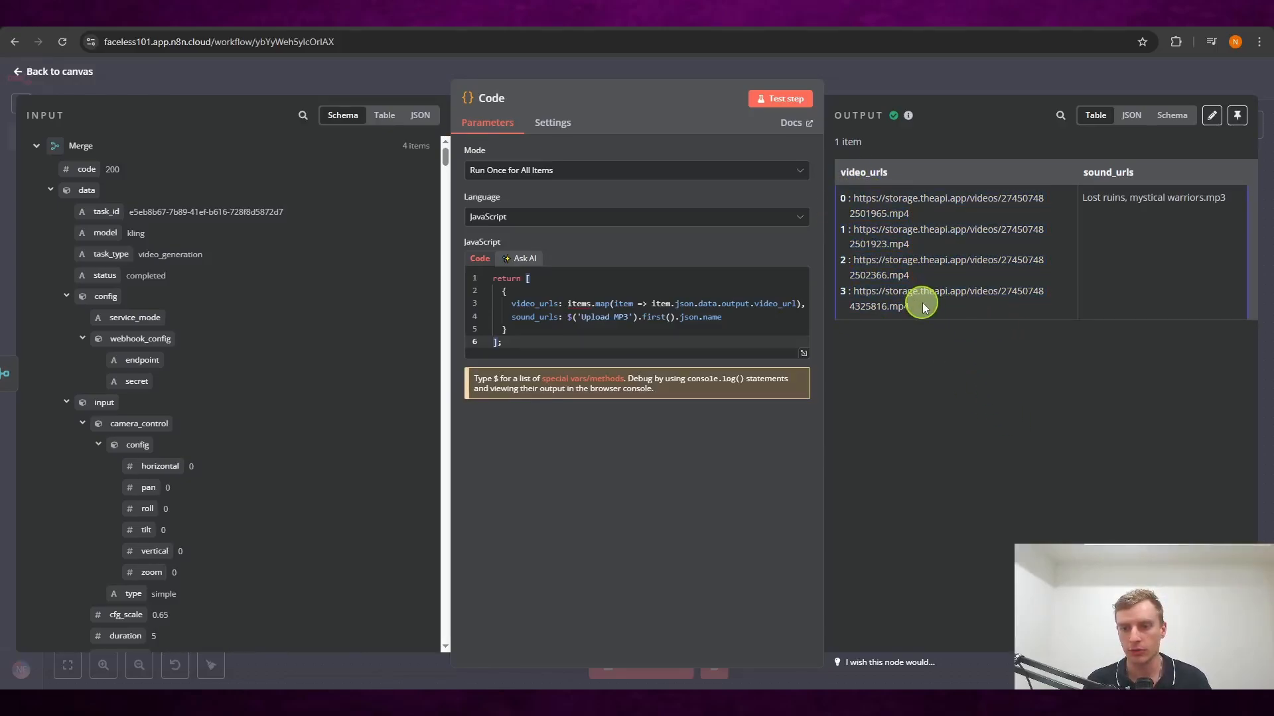
{"action": "left_click_drag", "start_coordinate": [918, 304], "coordinate": [850, 288]}
{"action": "key", "text": "ctrl+c"}
{"action": "key", "text": "ctrl+t"}
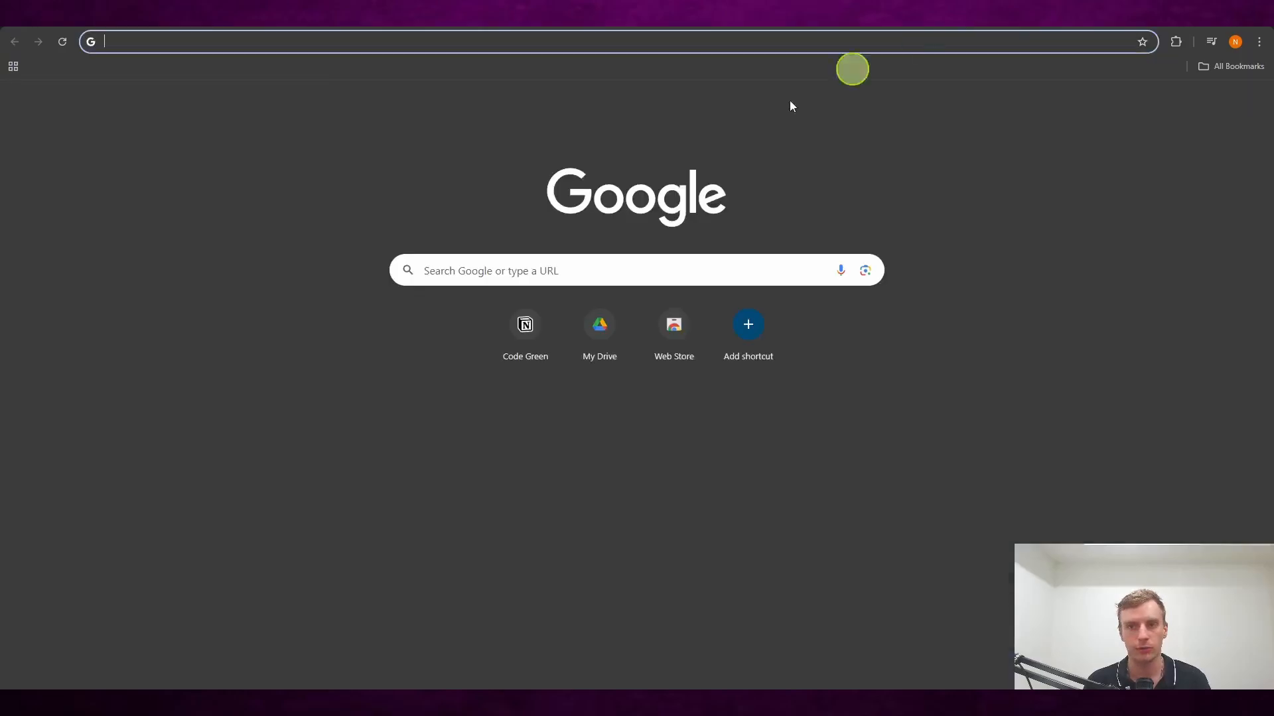
{"action": "key", "text": "ctrl+v"}
{"action": "key", "text": "Return"}
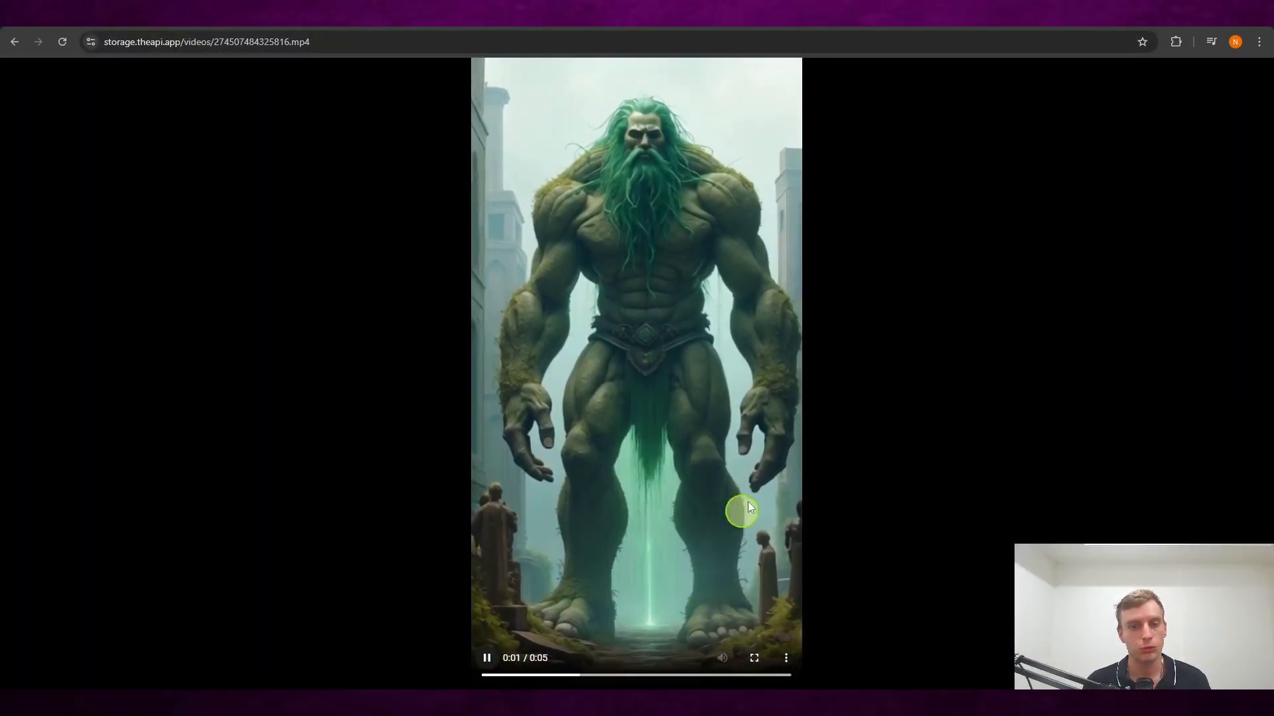
{"action": "key", "text": "ctrl+w"}
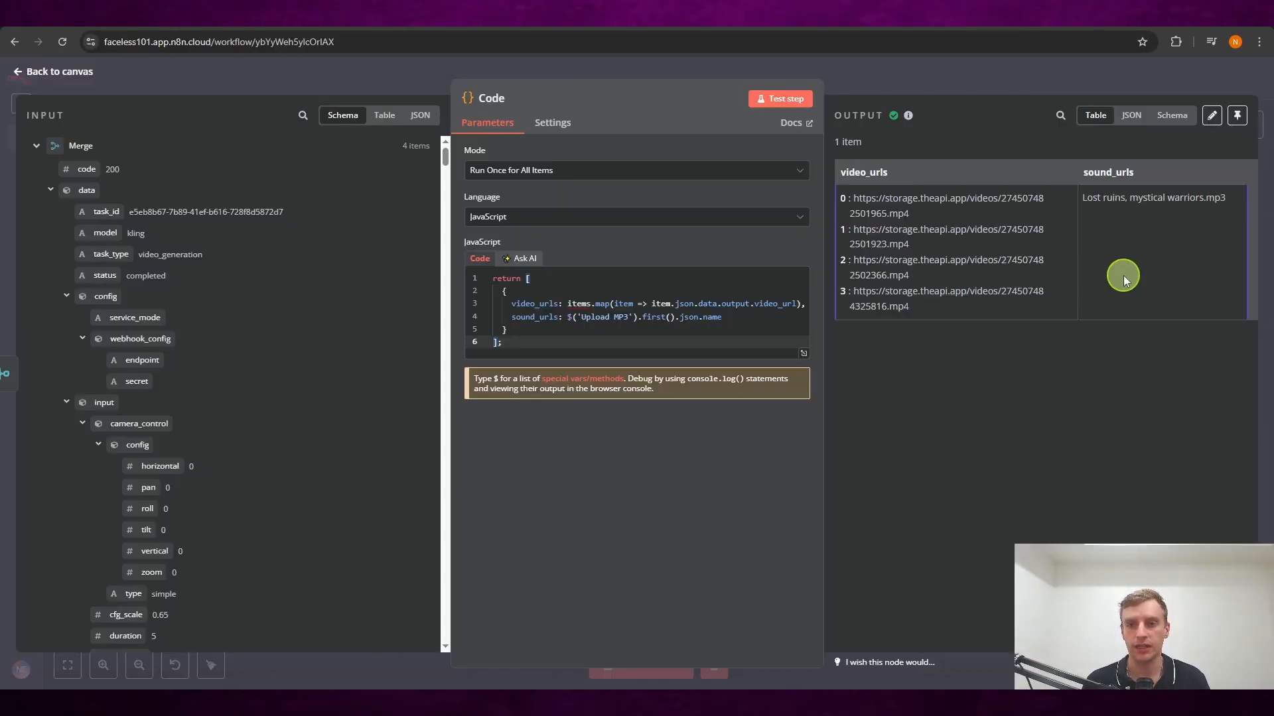
- Return to the canvas and add an HTTP Request node after the Code node
{"action": "left_click", "coordinate": [961, 80]}
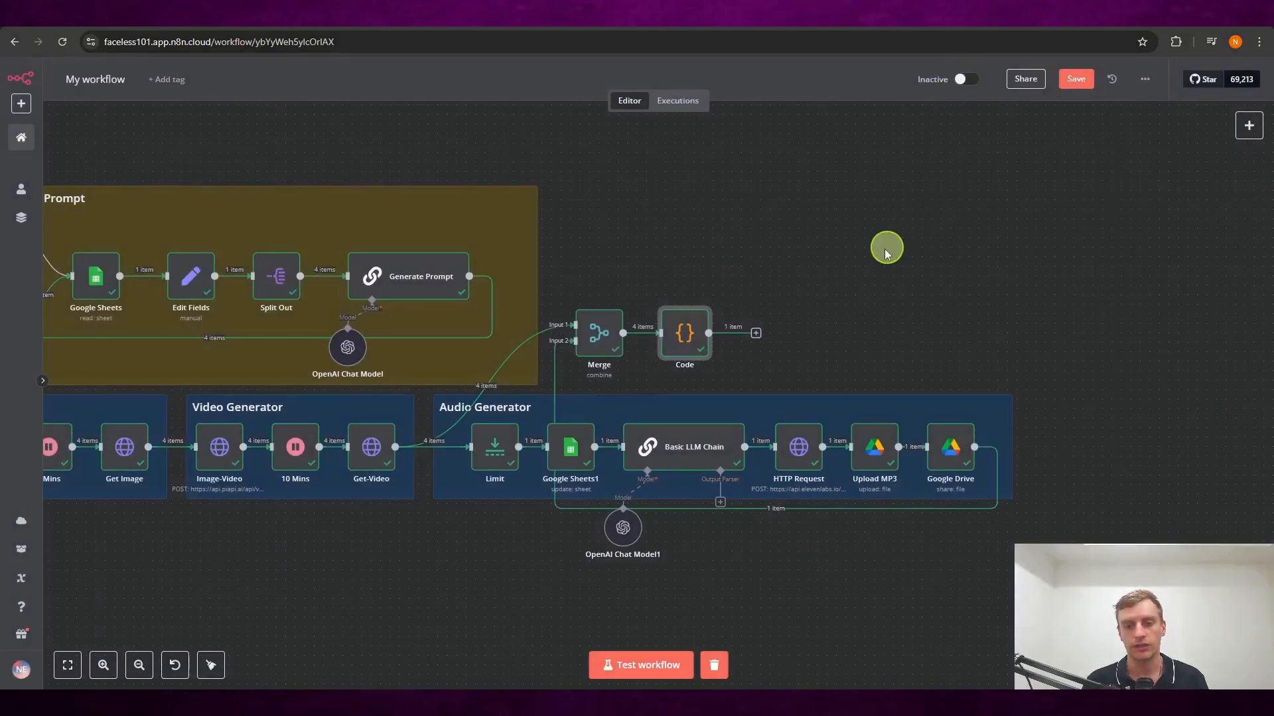
{"action": "left_click_drag", "start_coordinate": [884, 248], "coordinate": [859, 260]}
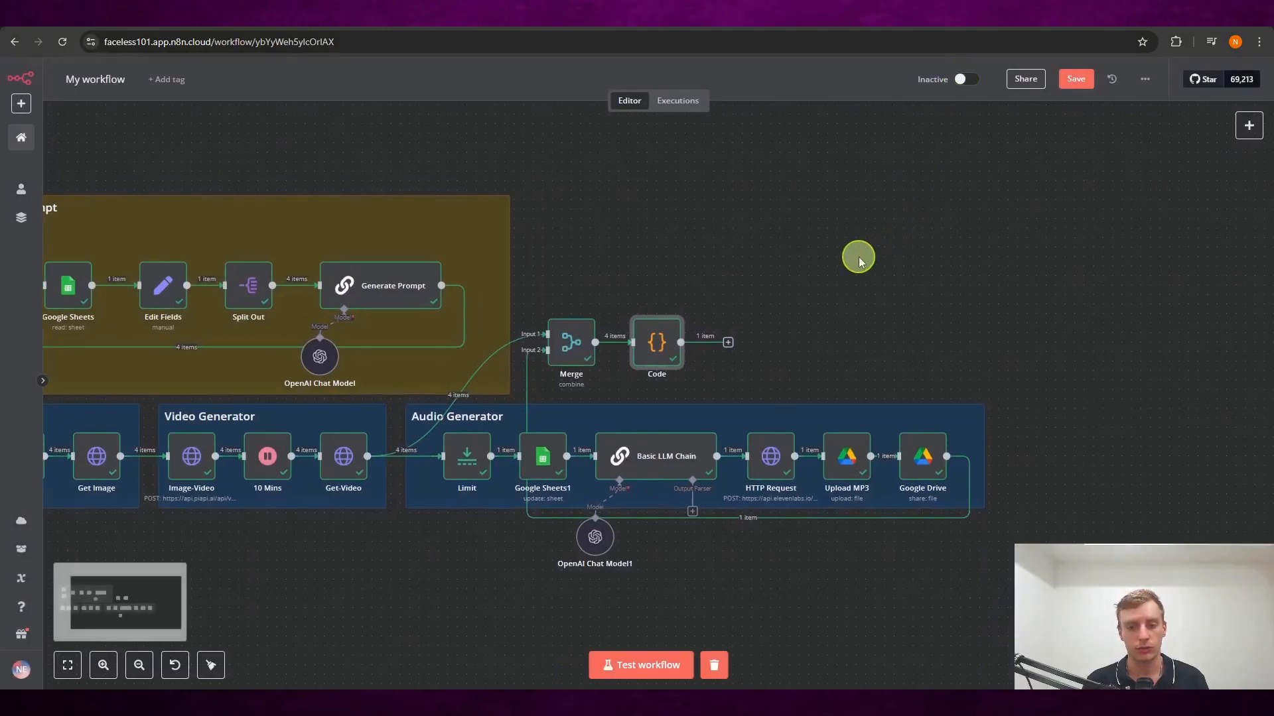
{"action": "left_click", "coordinate": [729, 344]}
{"action": "type", "text": "http"}
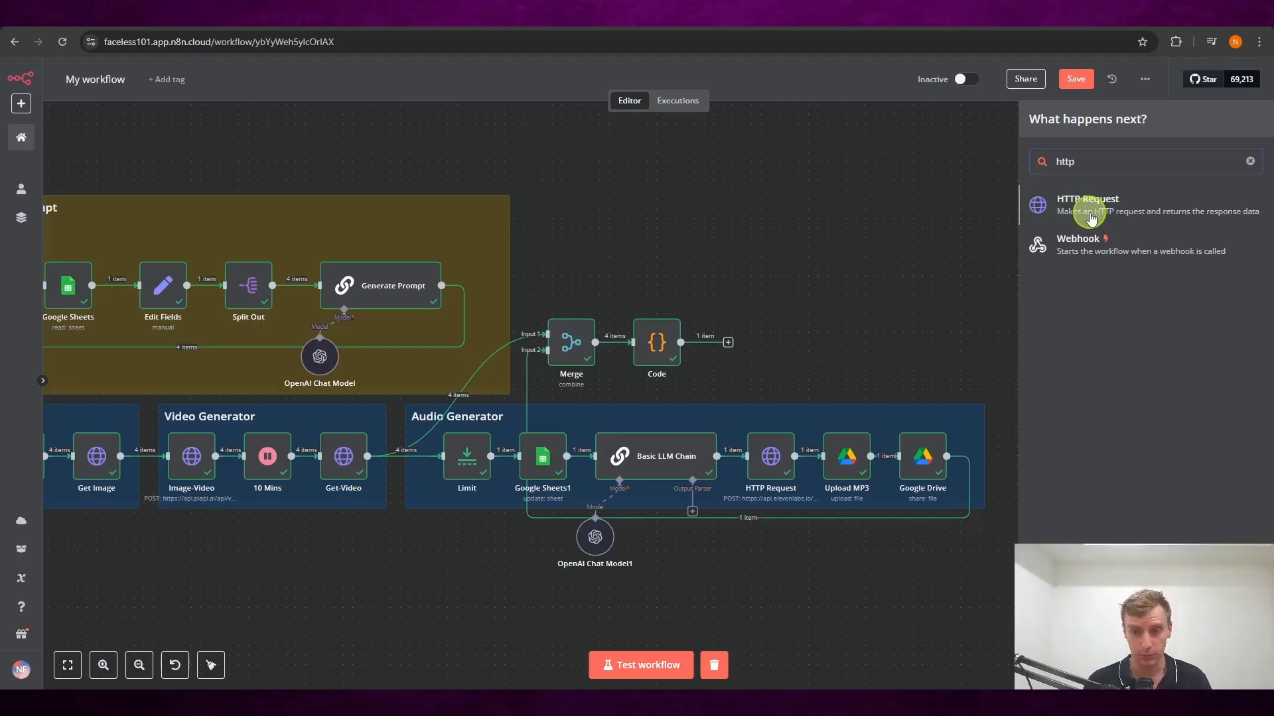
{"action": "left_click", "coordinate": [1069, 201]}
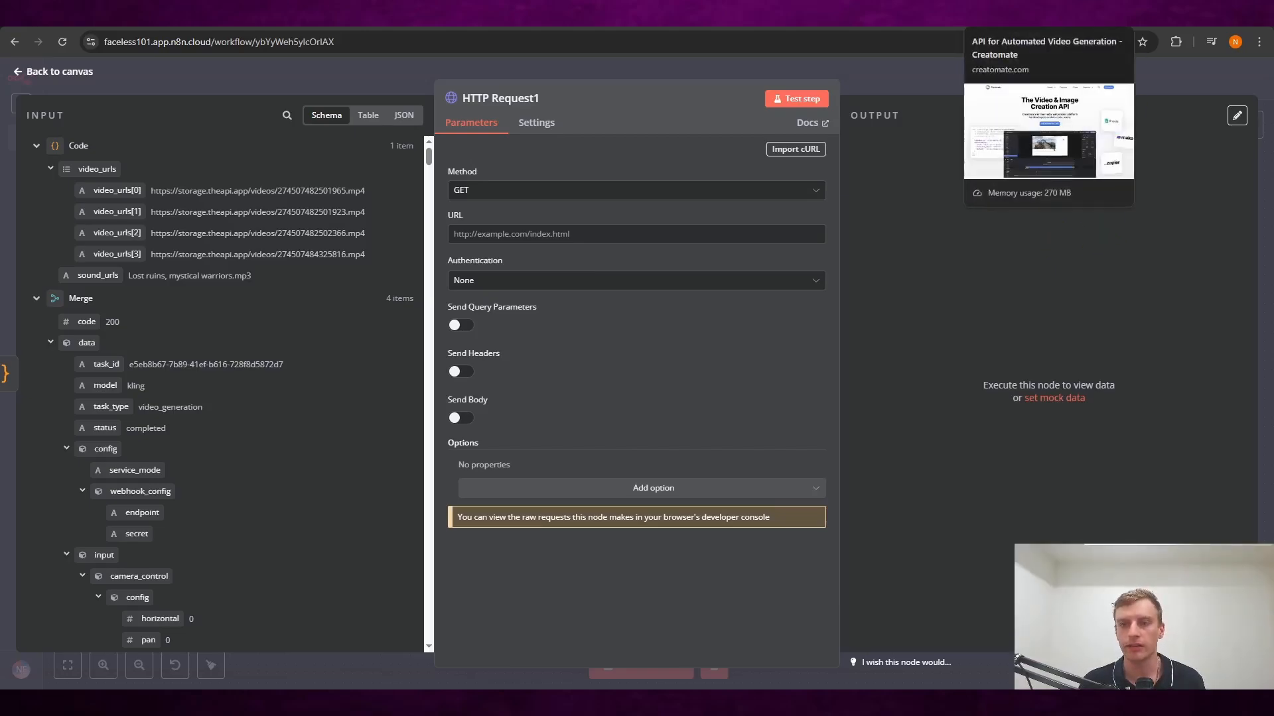
- Review the Creatomate Video Template JSON on the Automation Academy page and return to the Creatomate website
{"action": "left_click", "coordinate": [1048, 31]}
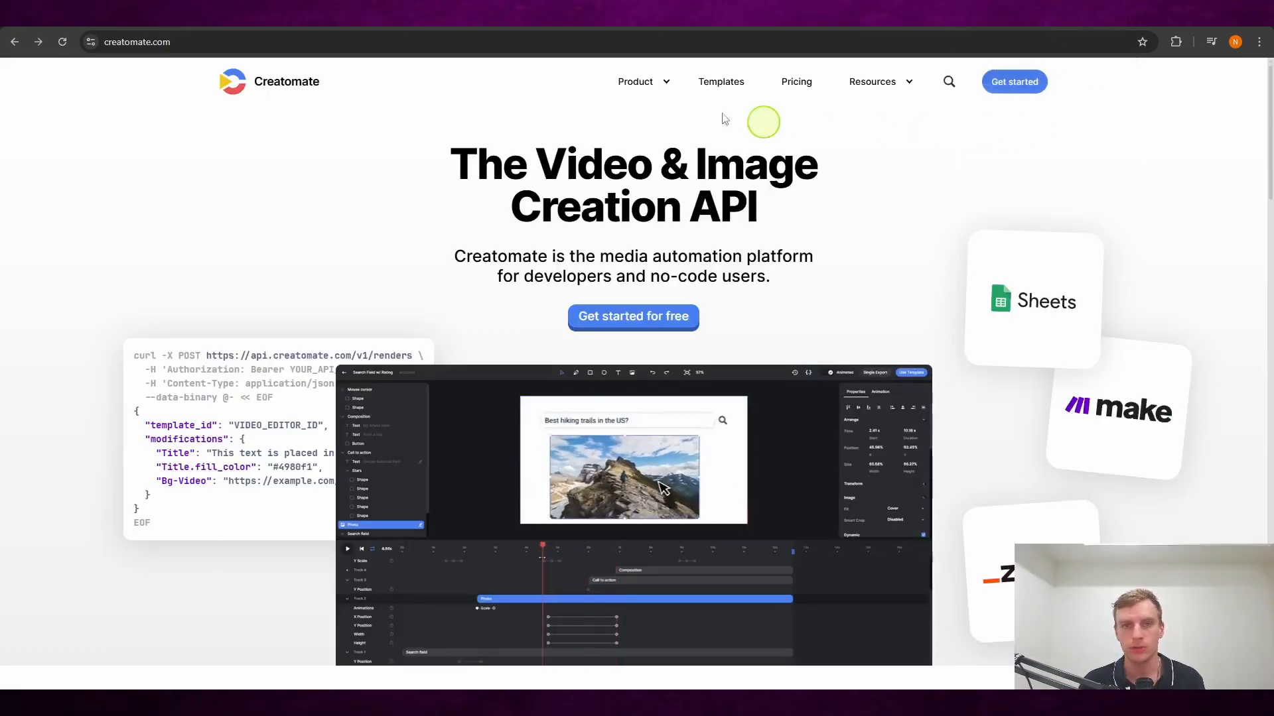
{"action": "left_click", "coordinate": [664, 31]}
{"action": "scroll", "coordinate": [903, 278], "scroll_direction": "down", "scroll_amount": 1}
{"action": "scroll", "coordinate": [791, 307], "scroll_direction": "down", "scroll_amount": 12}
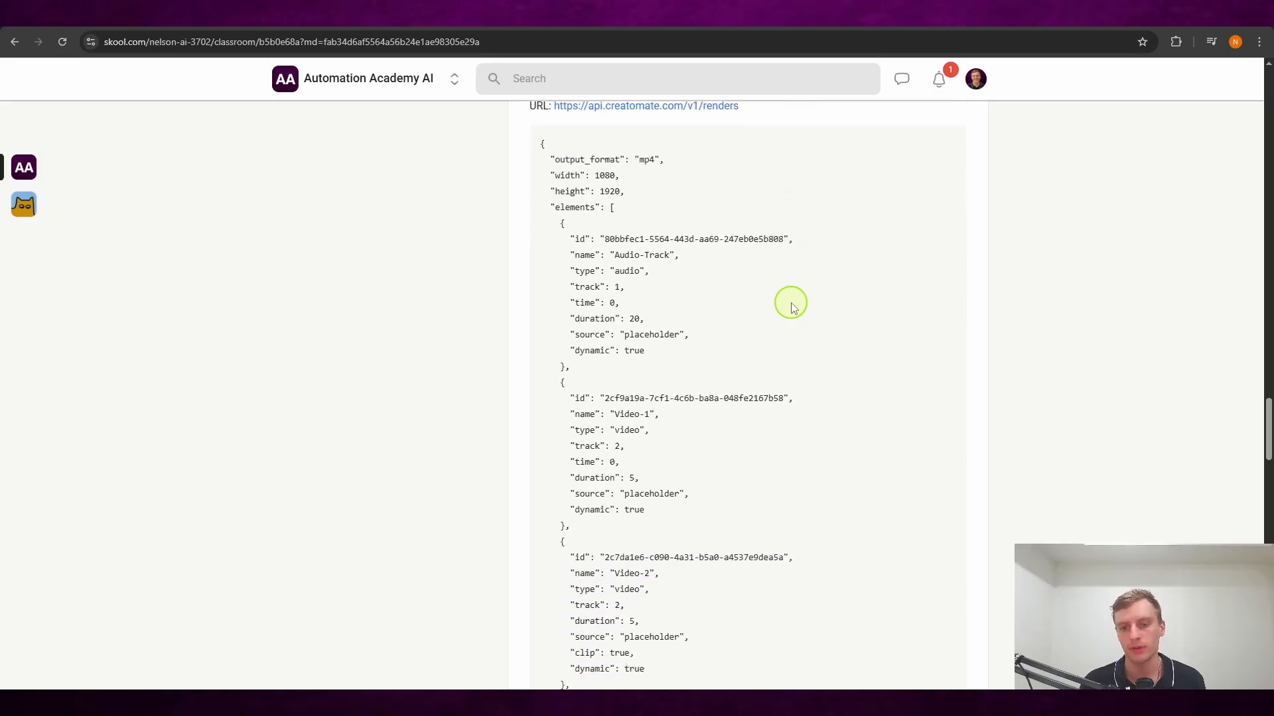
{"action": "scroll", "coordinate": [799, 308], "scroll_direction": "up", "scroll_amount": 10}
{"action": "scroll", "coordinate": [801, 308], "scroll_direction": "up", "scroll_amount": 5}
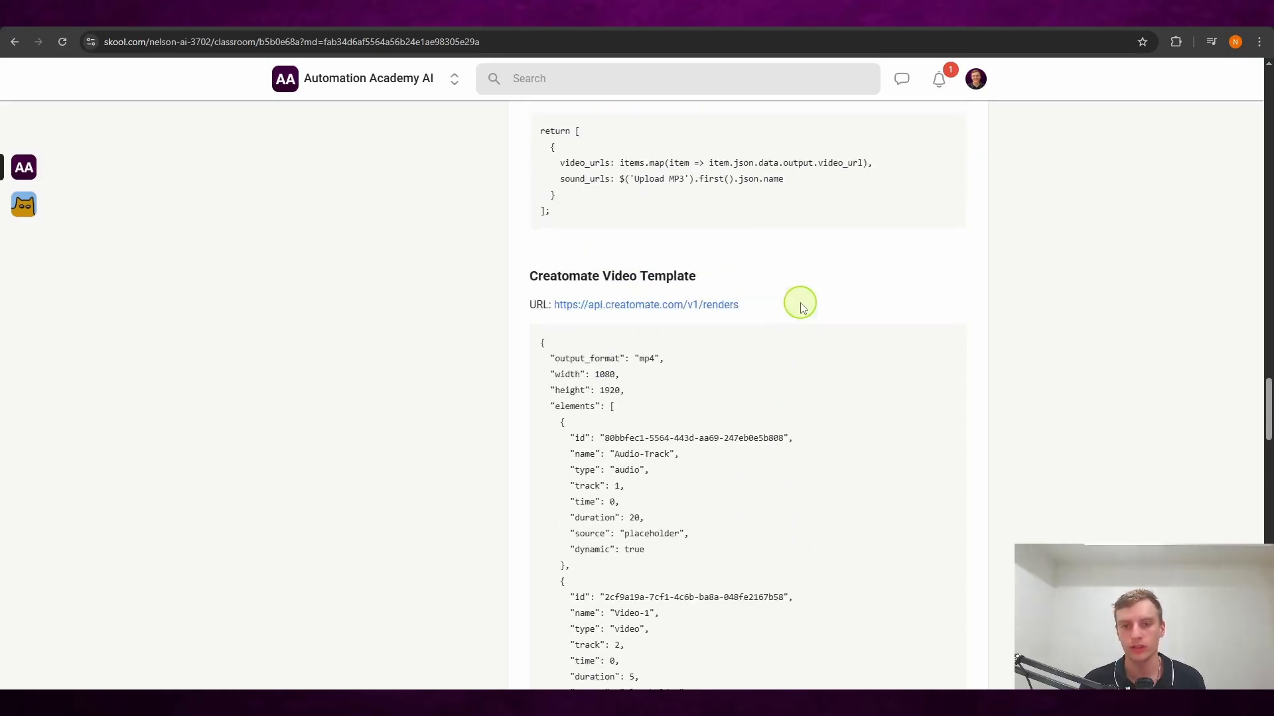
{"action": "key", "text": "ctrl+Tab"}
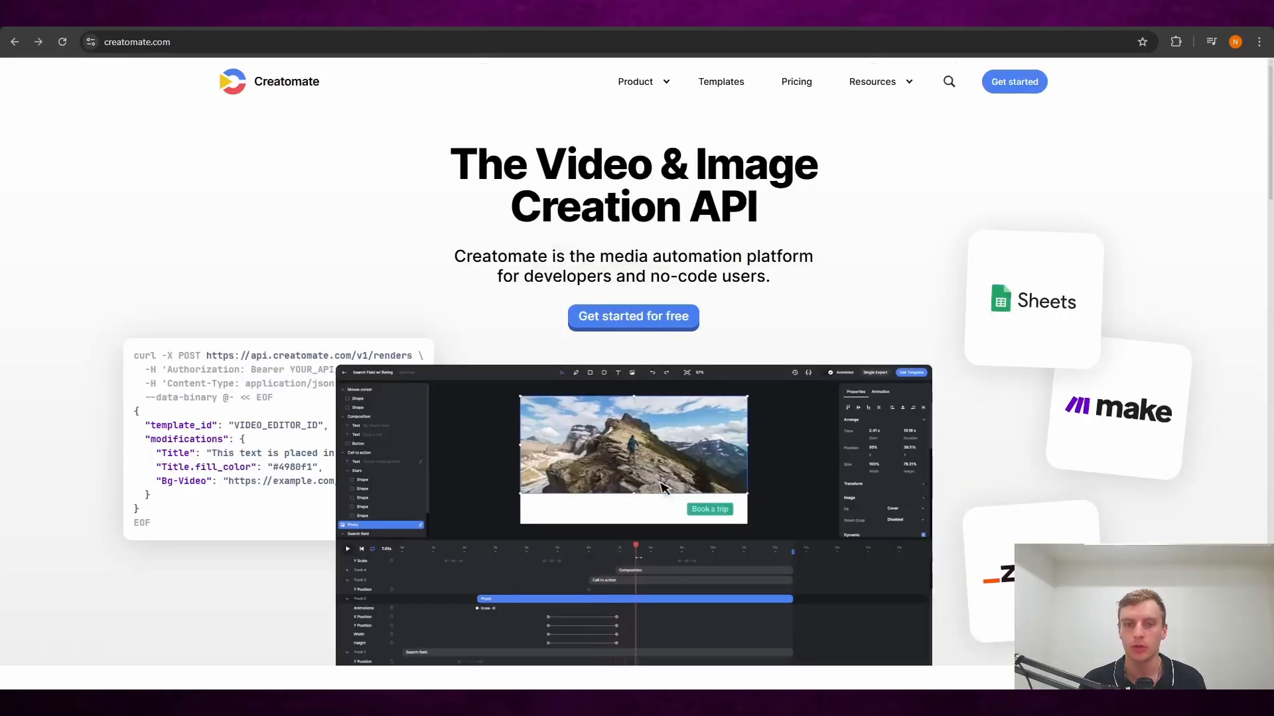
- Create a new blank 9:16 Vertical template in the Creatomate project
{"action": "left_click", "coordinate": [1014, 82]}
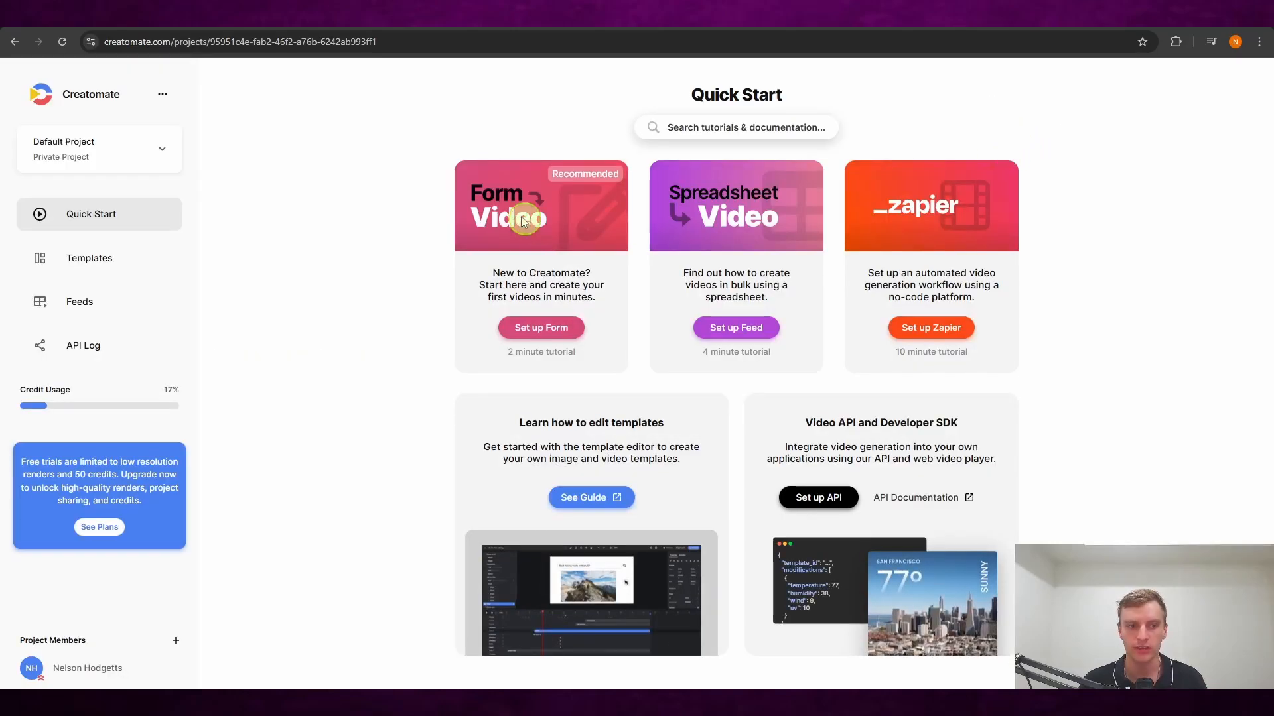
{"action": "left_click", "coordinate": [109, 260]}
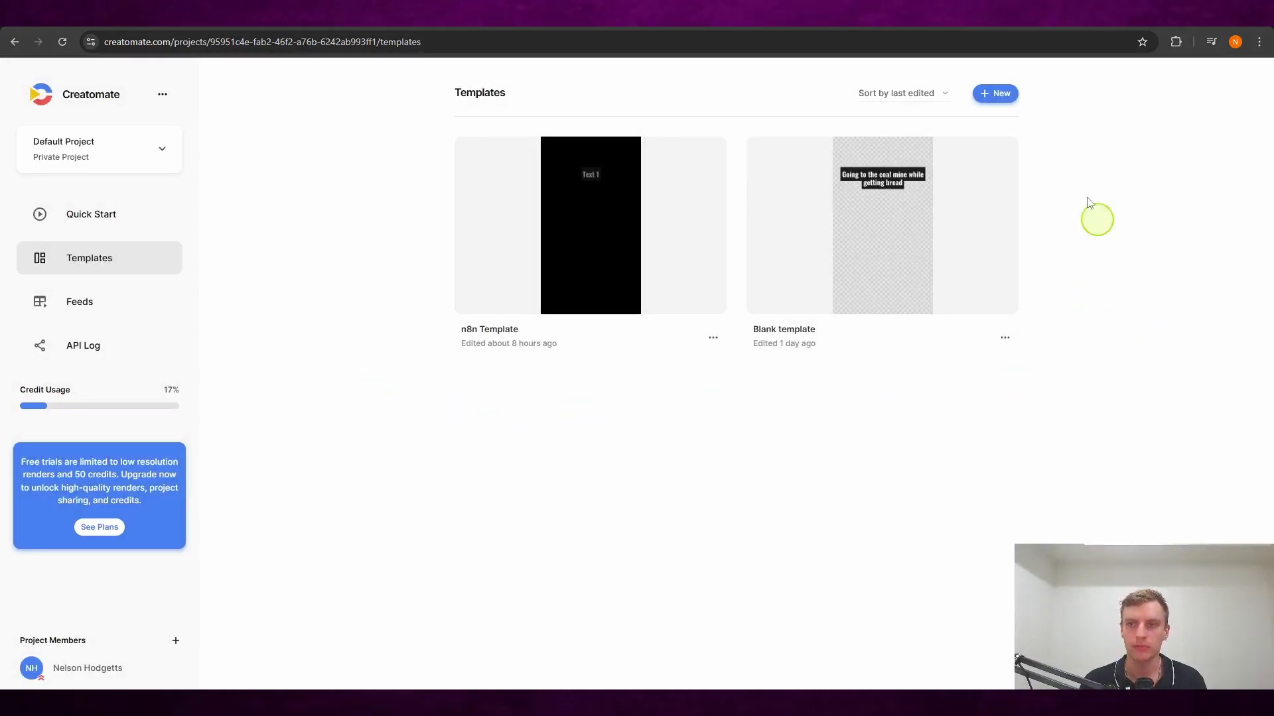
{"action": "left_click", "coordinate": [995, 93]}
{"action": "left_click", "coordinate": [345, 588]}
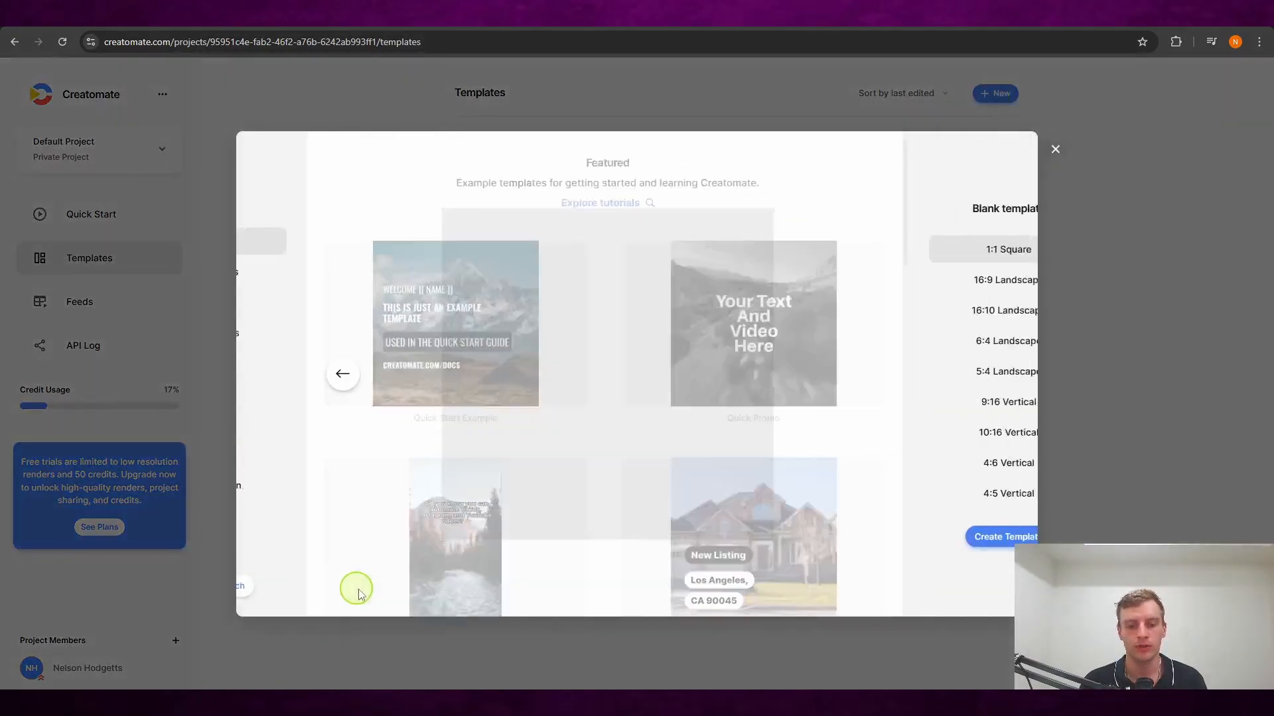
{"action": "left_click", "coordinate": [956, 403]}
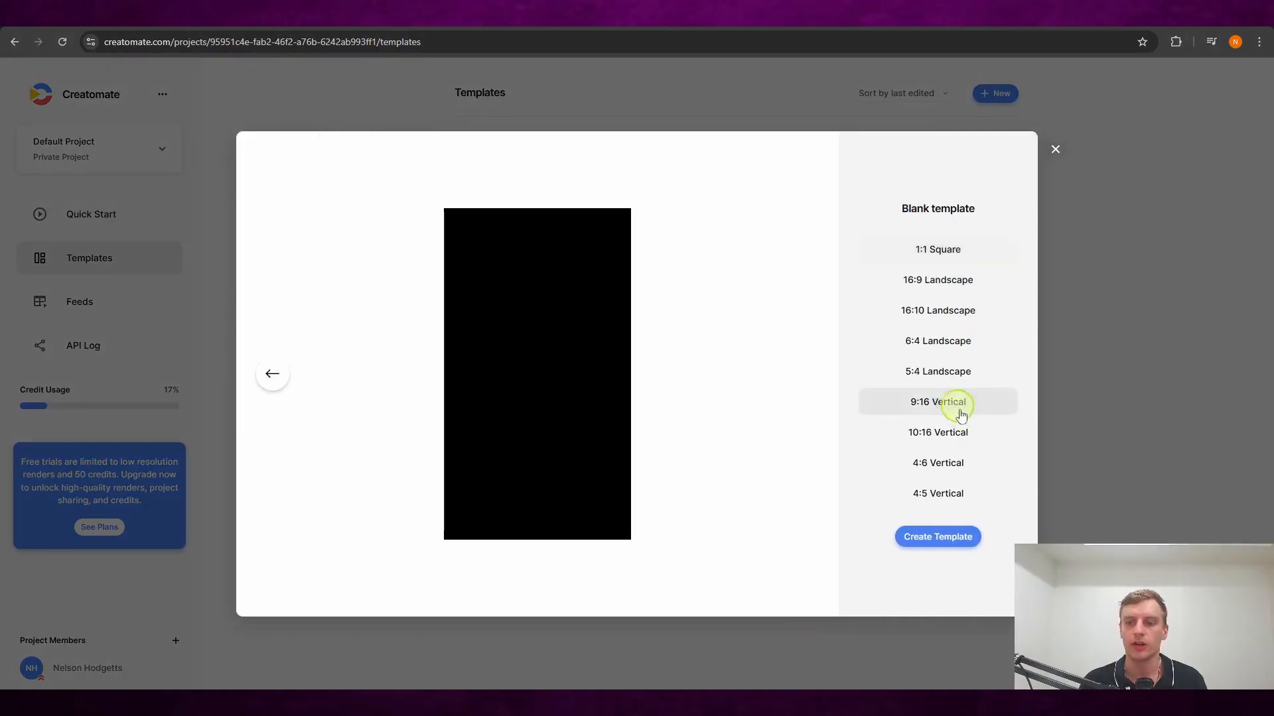
{"action": "left_click", "coordinate": [955, 539]}
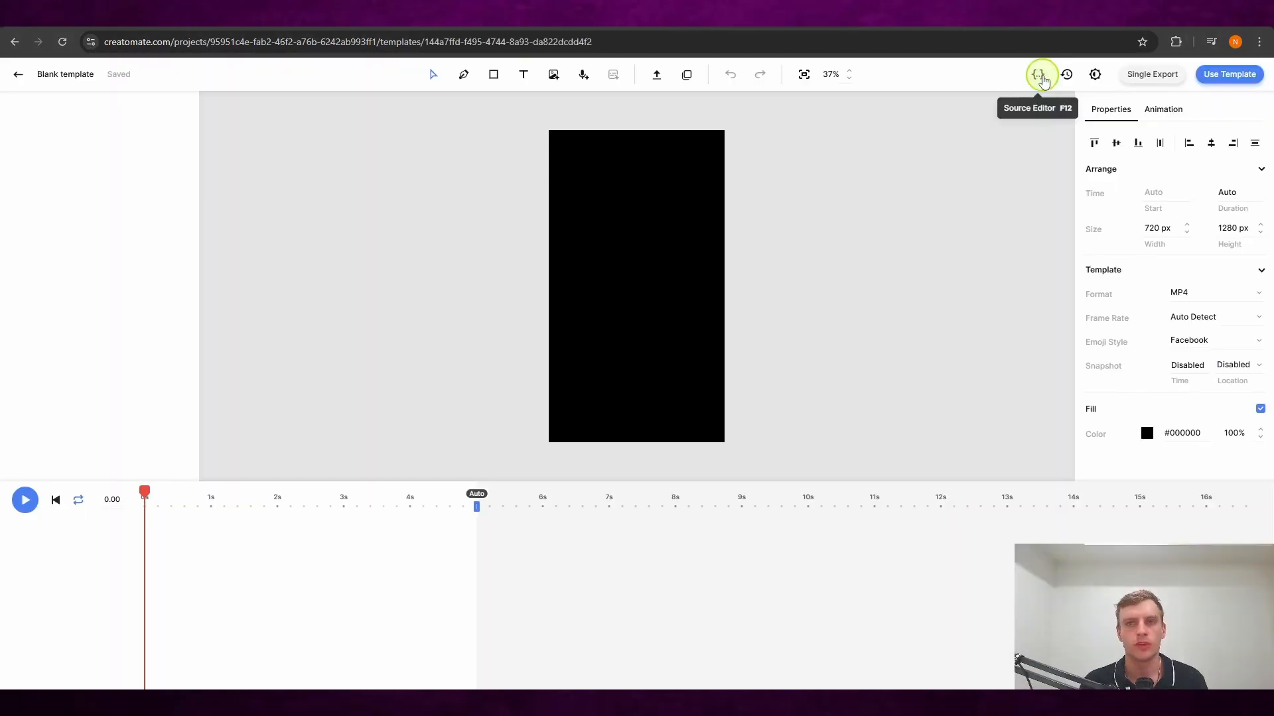
- Open the blank template's Source Editor and copy the full Creatomate Video Template JSON from the Automation Academy page
{"action": "left_click", "coordinate": [1037, 74]}
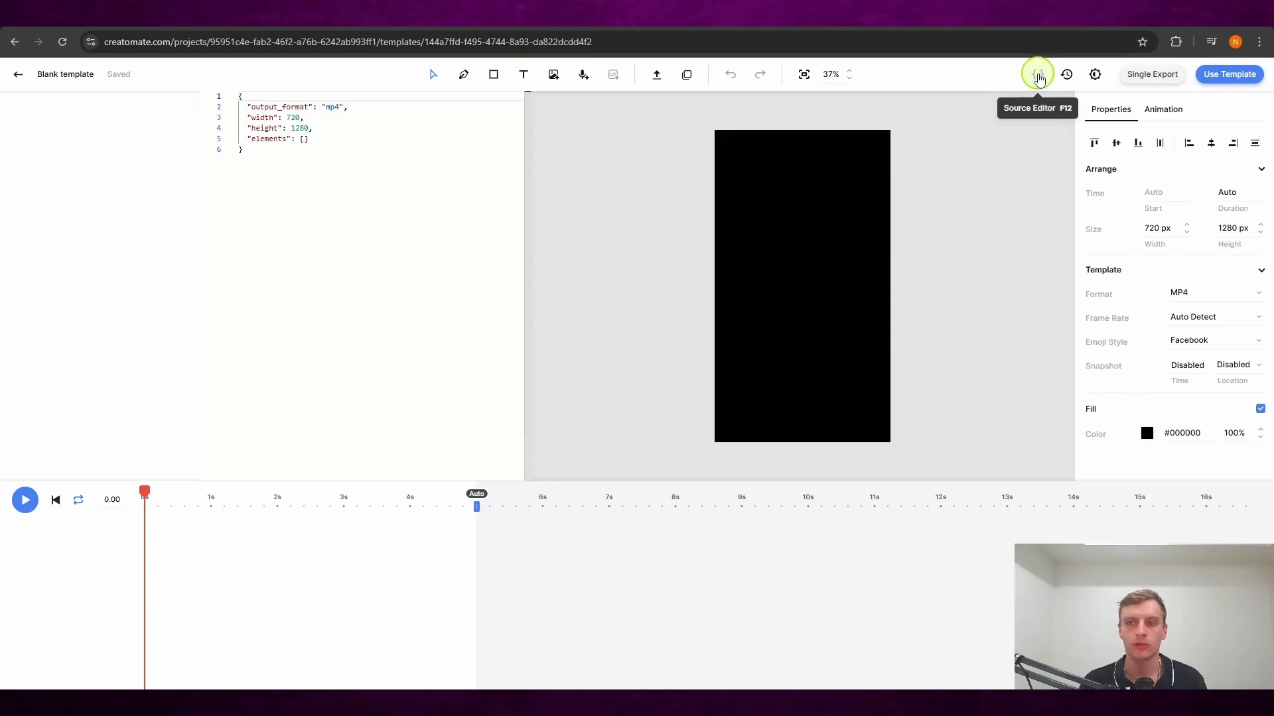
{"action": "left_click", "coordinate": [690, 16]}
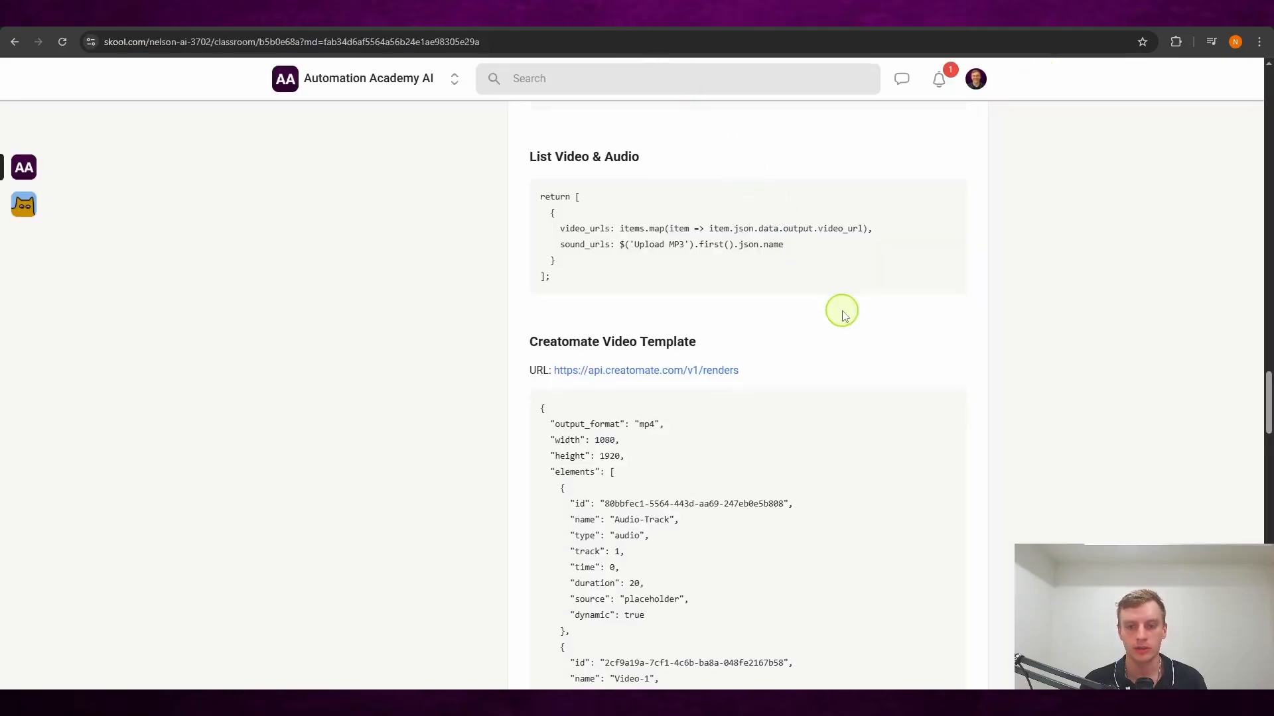
{"action": "scroll", "coordinate": [841, 314], "scroll_direction": "down", "scroll_amount": 10}
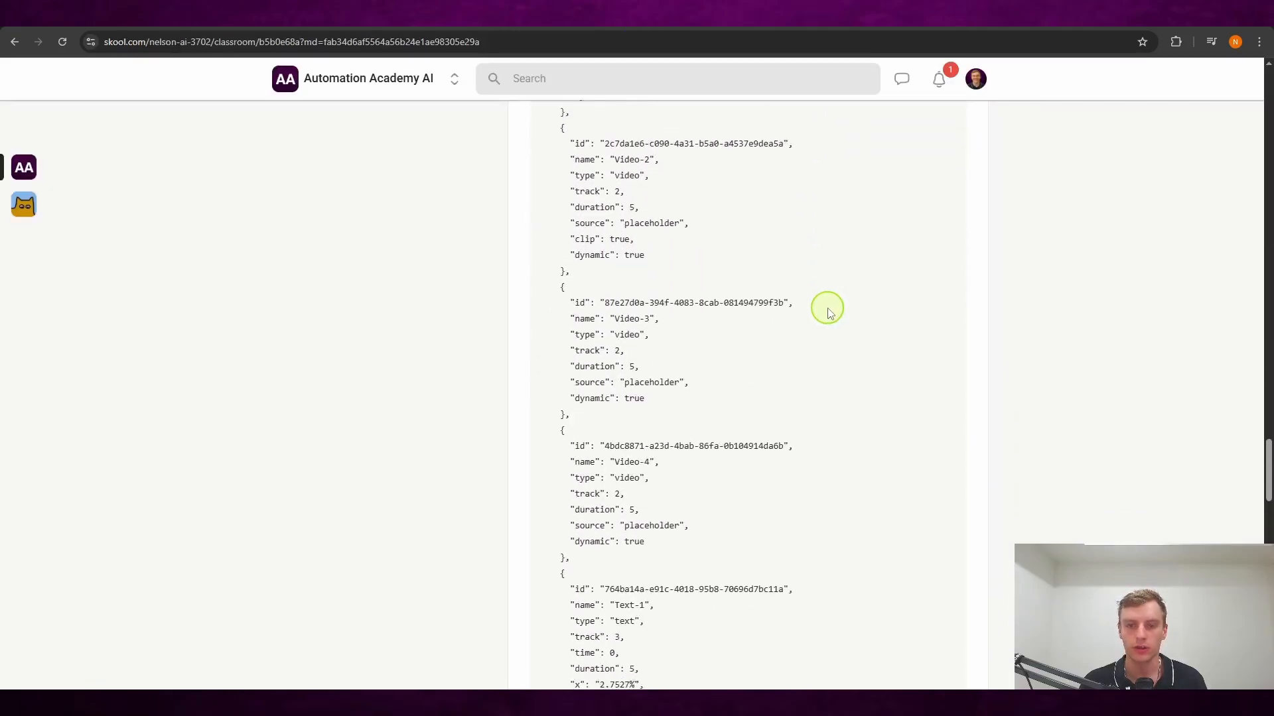
{"action": "scroll", "coordinate": [828, 311], "scroll_direction": "down", "scroll_amount": 10}
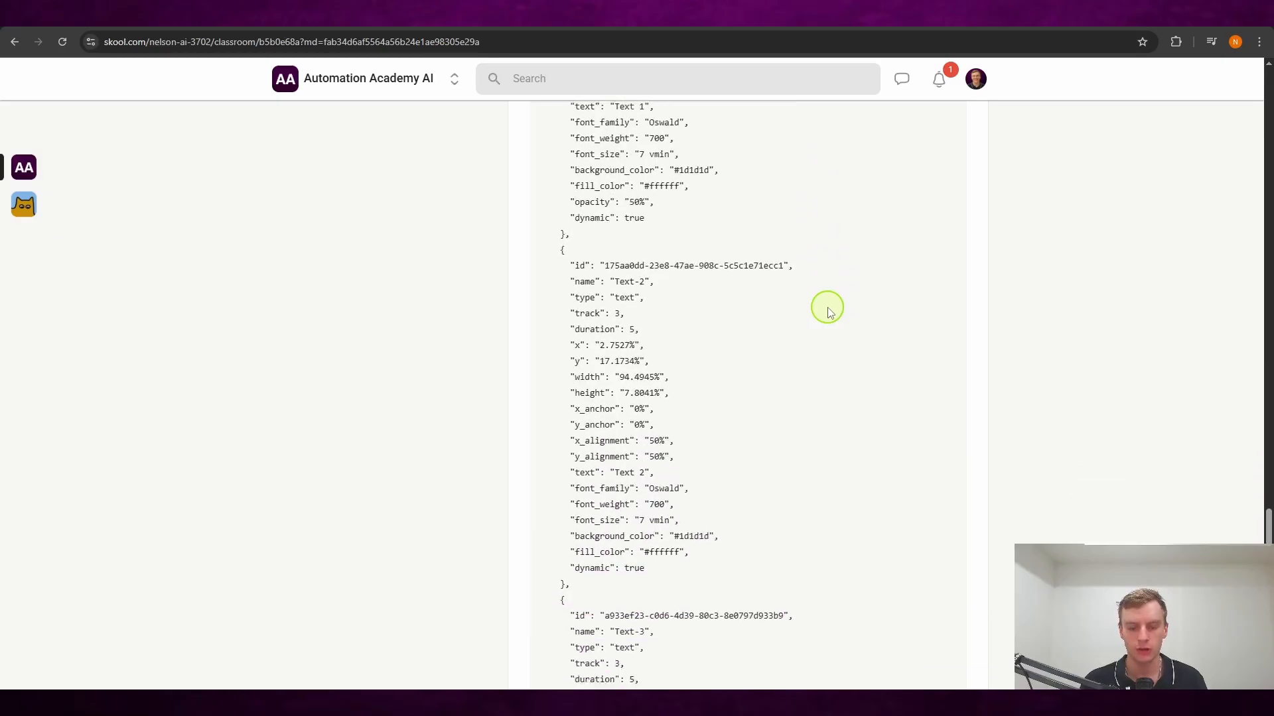
{"action": "scroll", "coordinate": [829, 312], "scroll_direction": "down", "scroll_amount": 13}
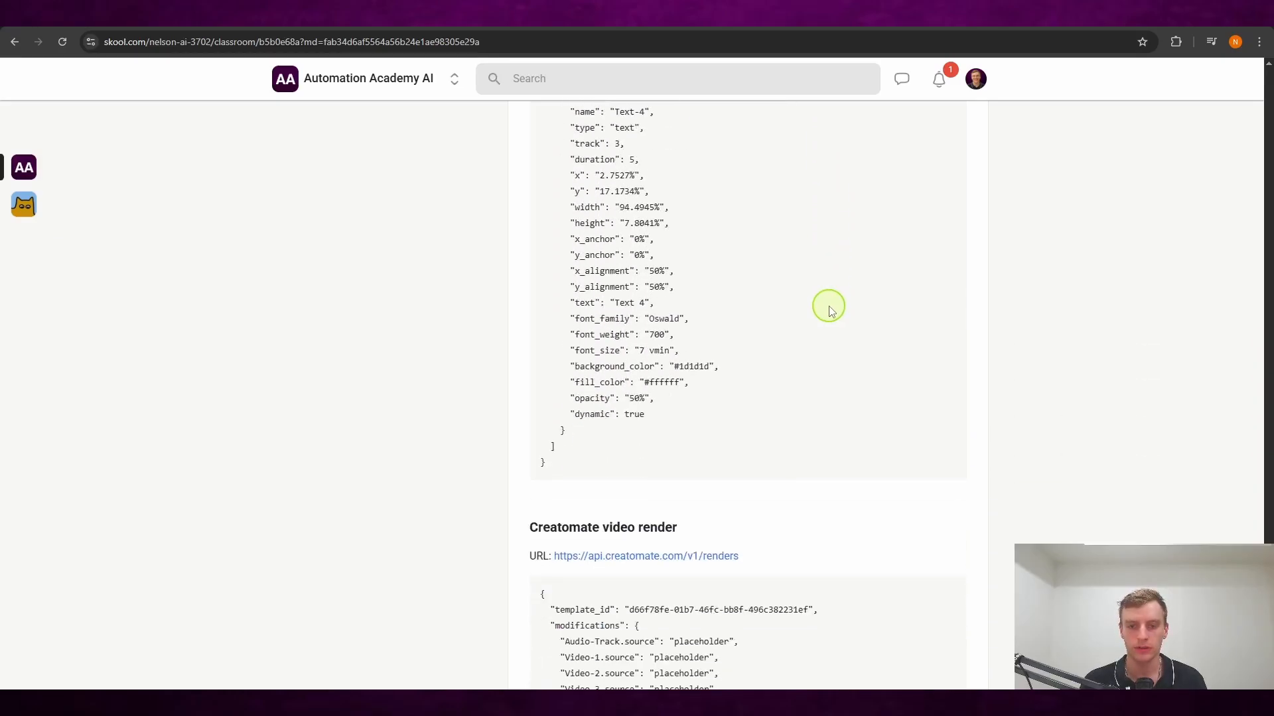
{"action": "scroll", "coordinate": [829, 311], "scroll_direction": "down", "scroll_amount": 1}
{"action": "left_click_drag", "start_coordinate": [614, 400], "coordinate": [538, 330]}
{"action": "key", "text": "ctrl+c"}
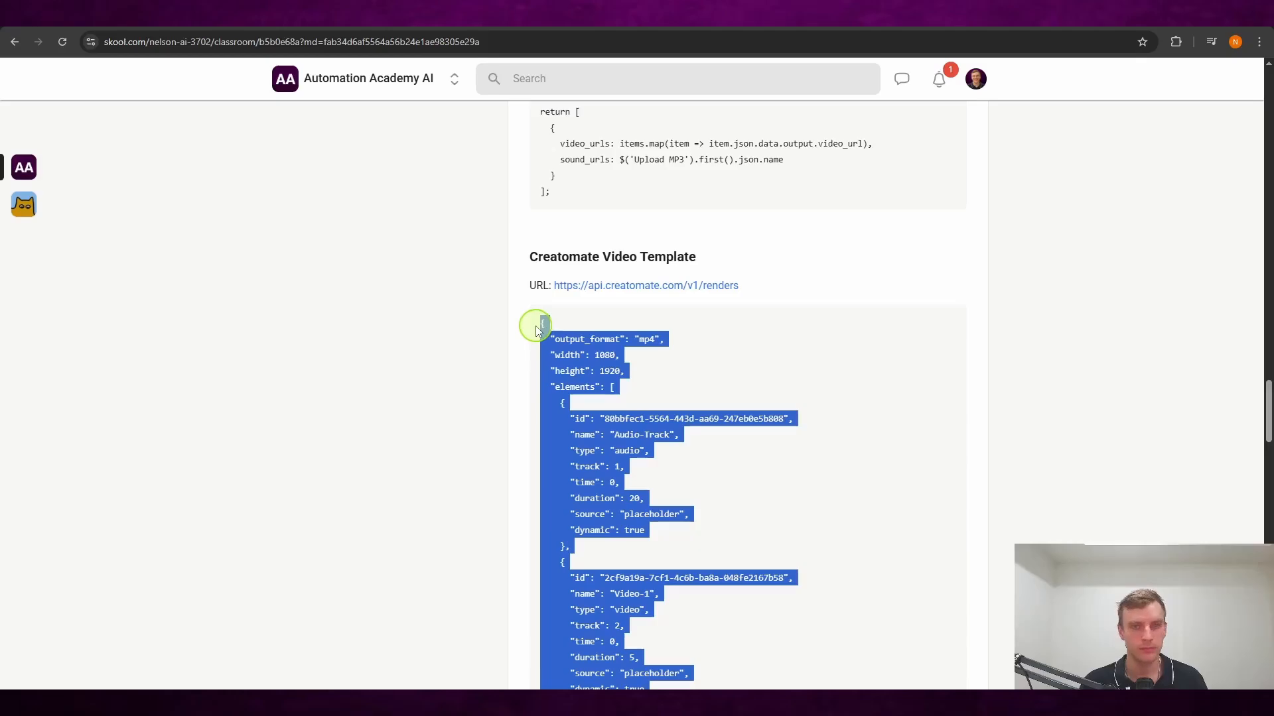
- Replace the blank Creatomate template's entire source code with the copied JSON
{"action": "left_click", "coordinate": [1001, 14]}
{"action": "left_click_drag", "start_coordinate": [333, 159], "coordinate": [223, 97]}
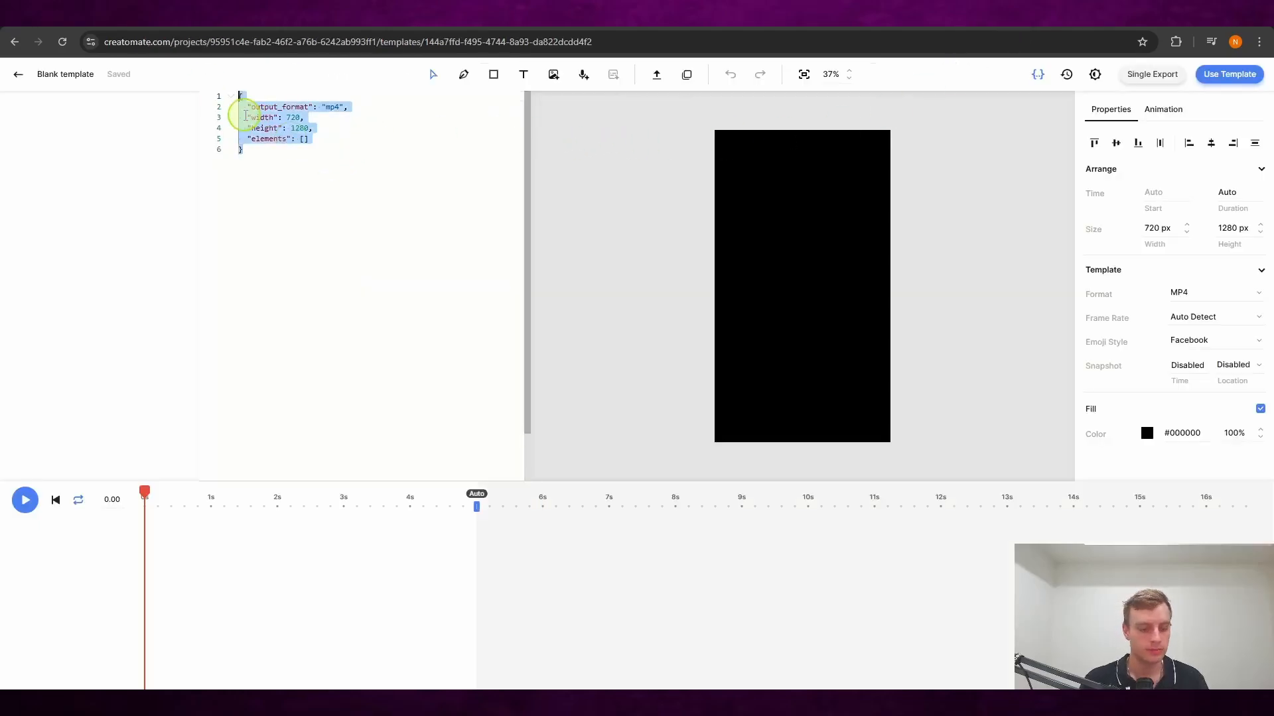
{"action": "key", "text": "ctrl+v"}
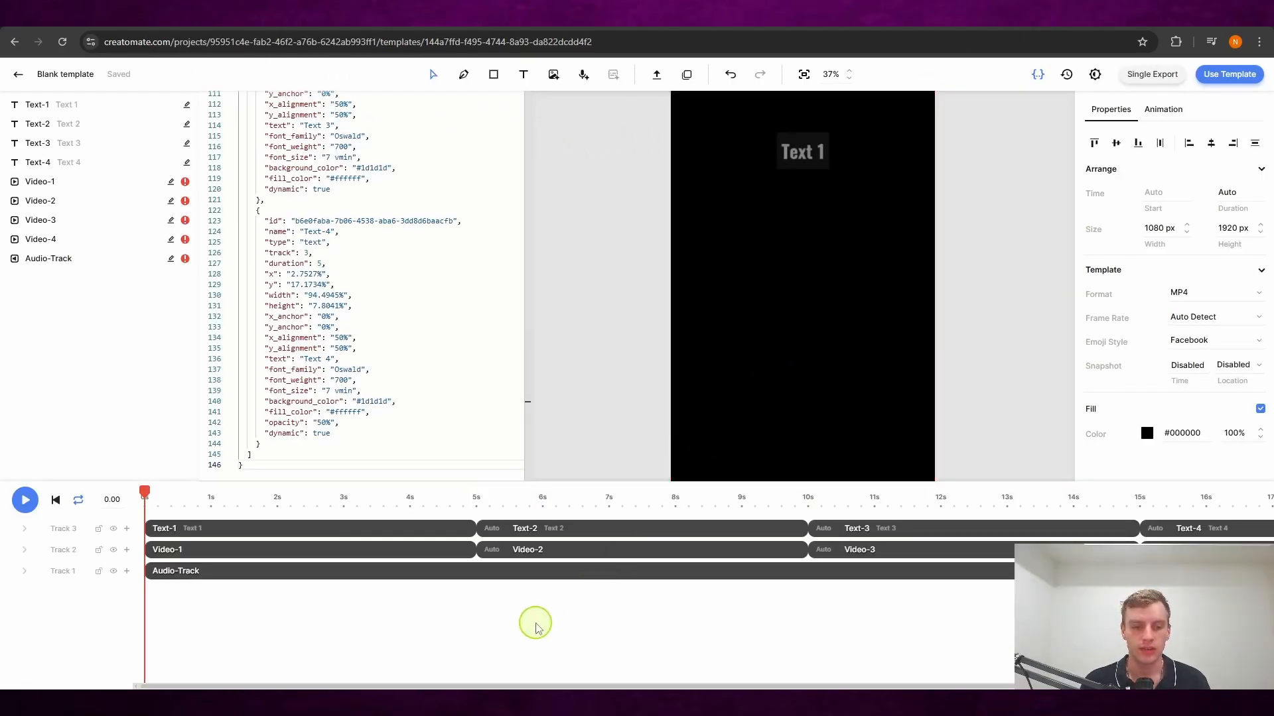
{"action": "mouse_move", "coordinate": [323, 683]}
{"action": "left_mouse_down"}
{"action": "mouse_move", "coordinate": [619, 683]}
{"action": "mouse_move", "coordinate": [265, 683]}
{"action": "mouse_move", "coordinate": [528, 675]}
{"action": "mouse_move", "coordinate": [308, 683]}
{"action": "left_mouse_up"}
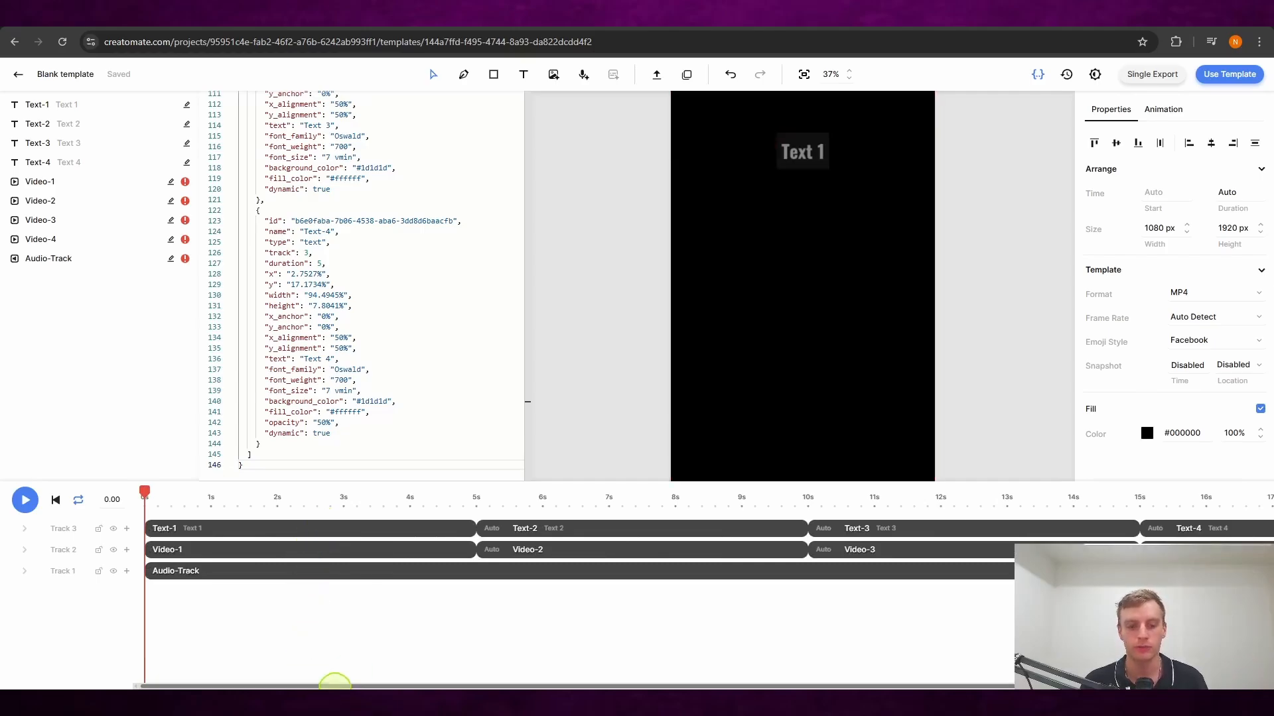
{"action": "left_click_drag", "start_coordinate": [358, 684], "coordinate": [452, 682]}
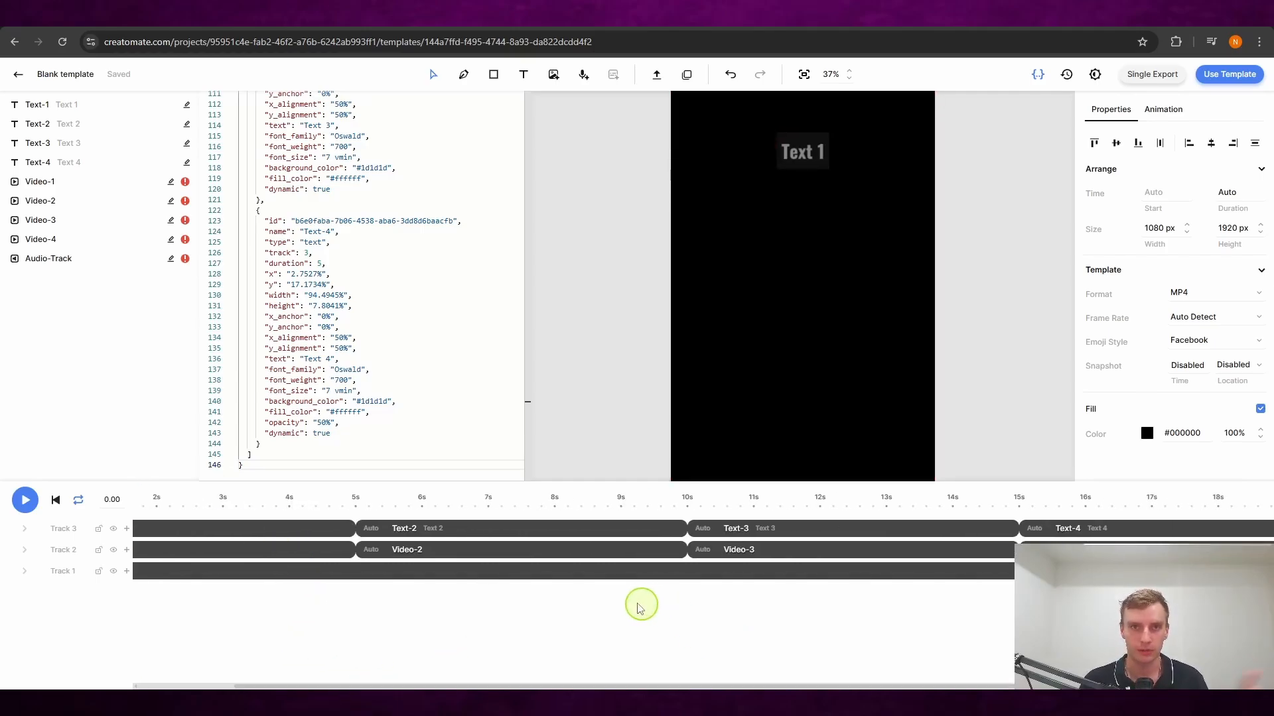
- Look over the template's timeline and source, close the Source Editor, and open the API Integration option for using the template
{"action": "left_click_drag", "start_coordinate": [586, 685], "coordinate": [563, 686]}
{"action": "scroll", "coordinate": [564, 411], "scroll_direction": "down", "scroll_amount": 3}
{"action": "scroll", "coordinate": [438, 325], "scroll_direction": "up", "scroll_amount": 17}
{"action": "scroll", "coordinate": [673, 327], "scroll_direction": "up", "scroll_amount": 5}
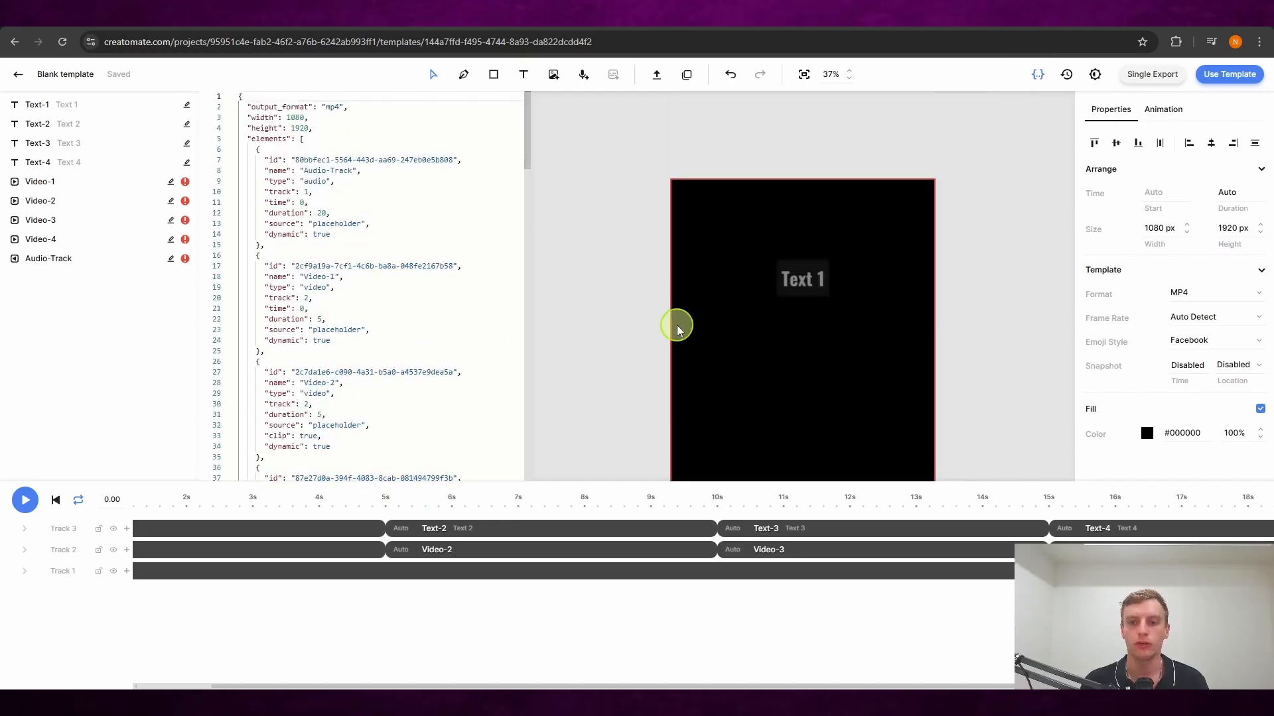
{"action": "left_click", "coordinate": [1038, 74]}
{"action": "left_click", "coordinate": [1228, 74]}
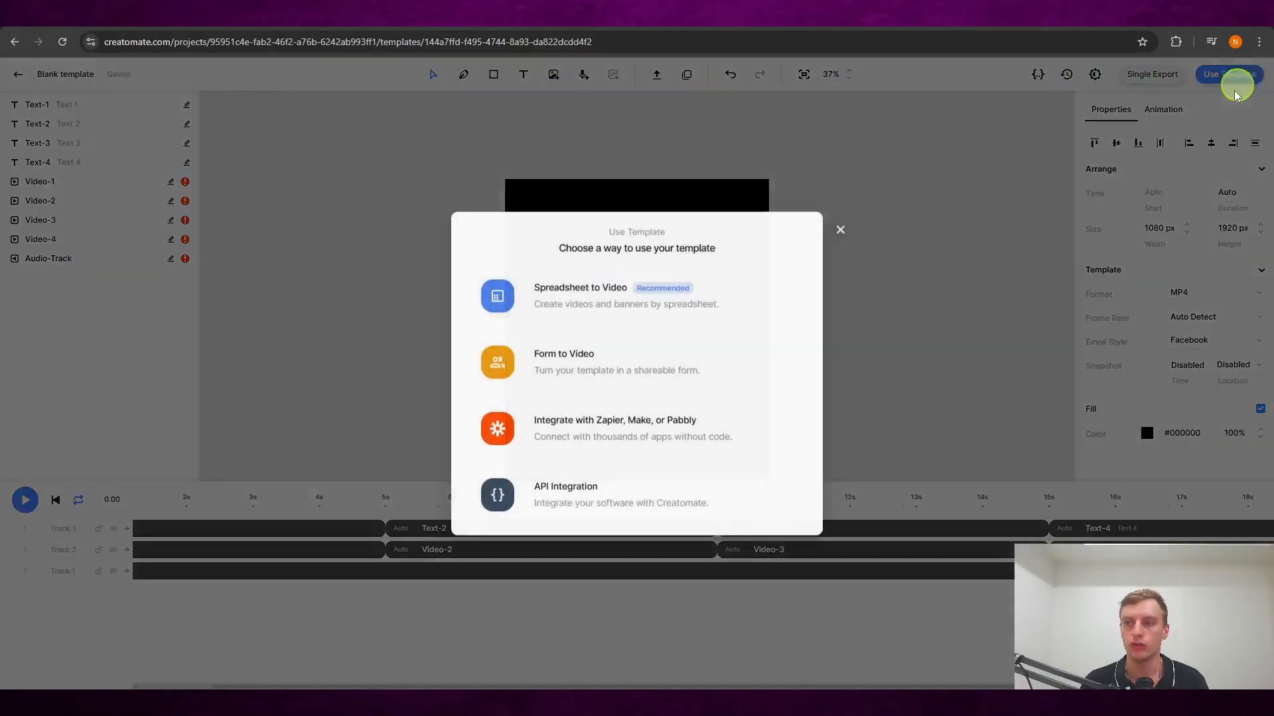
{"action": "left_click", "coordinate": [554, 491]}
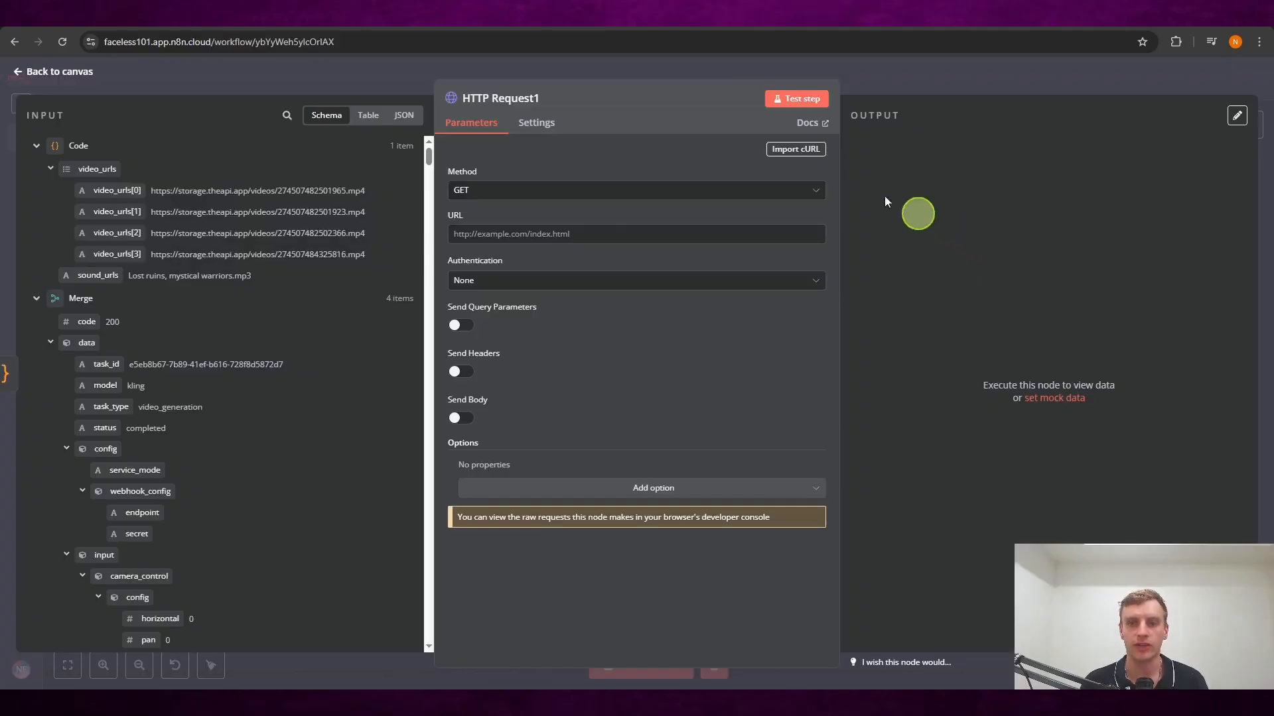
- Import the copied Creatomate cURL command, including its API key, into the n8n HTTP Request1 node
{"action": "left_click", "coordinate": [800, 159]}
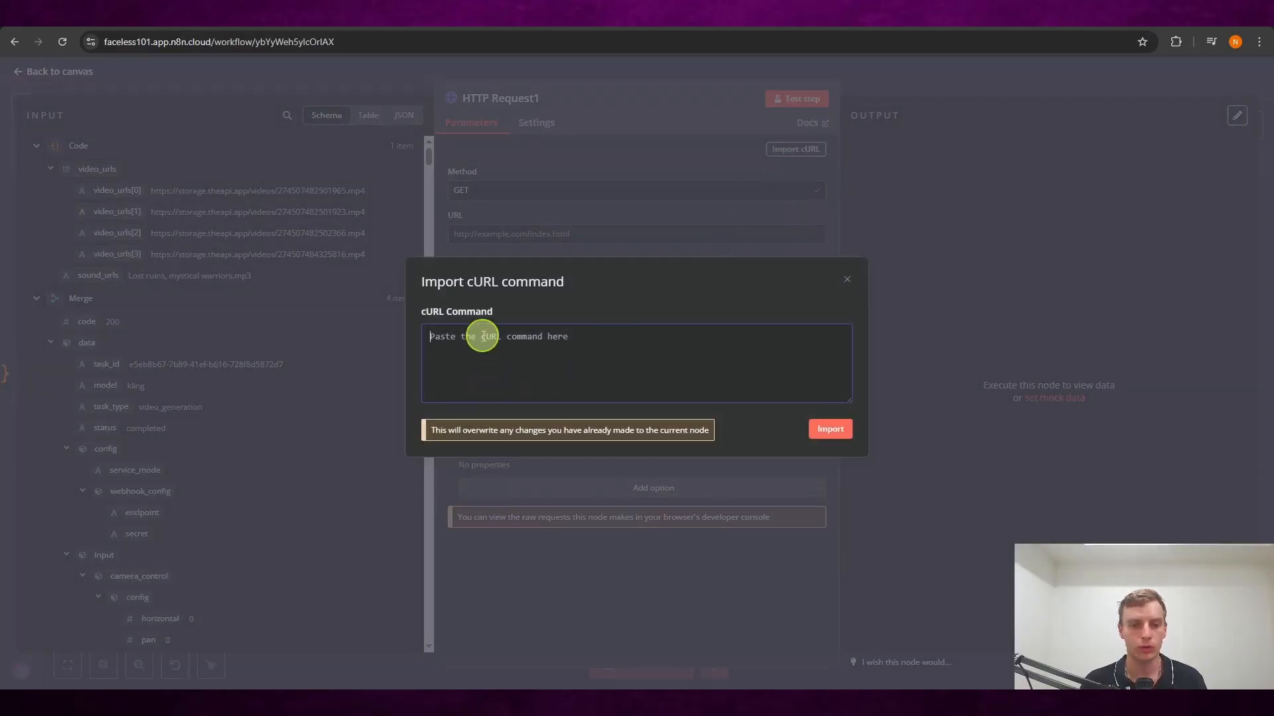
{"action": "key", "text": "ctrl+v"}
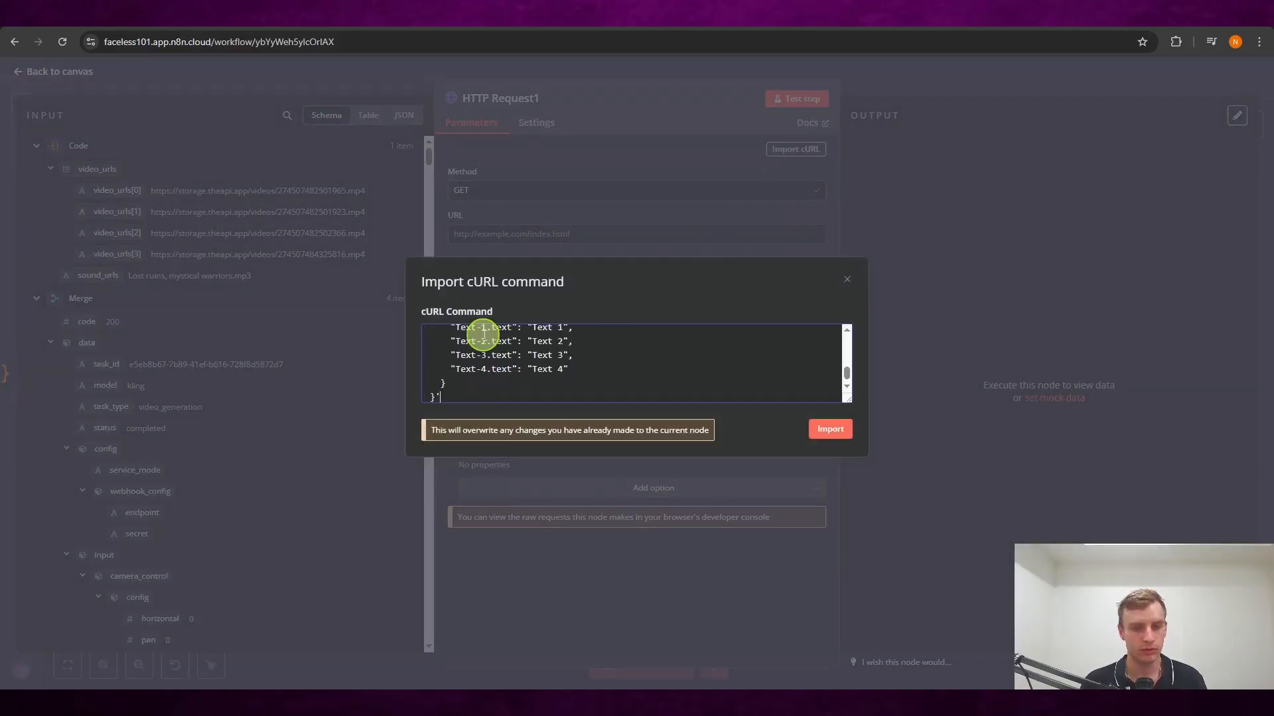
{"action": "left_click", "coordinate": [830, 431]}
- Examine the imported request's URL, Authorization header and JSON body in the HTTP Request1 node
{"action": "scroll", "coordinate": [724, 335], "scroll_direction": "down", "scroll_amount": 10}
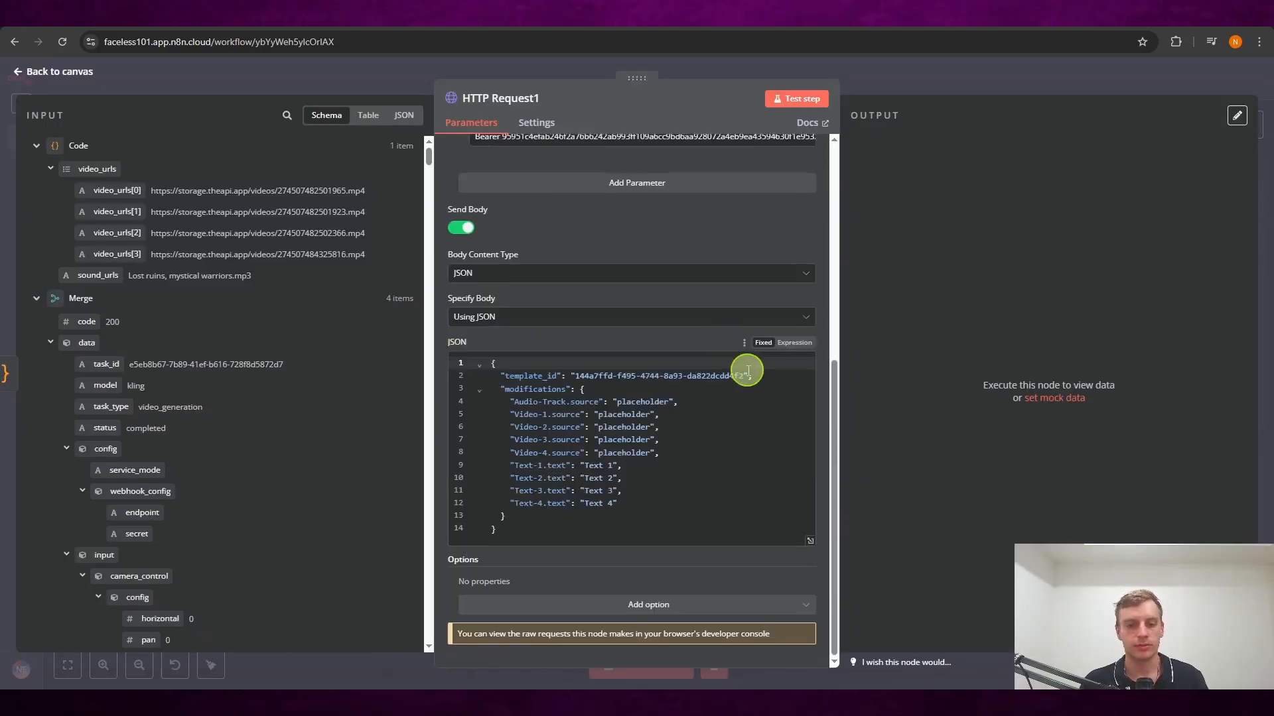
{"action": "scroll", "coordinate": [674, 324], "scroll_direction": "up", "scroll_amount": 10}
{"action": "left_click_drag", "start_coordinate": [628, 233], "coordinate": [451, 240]}
{"action": "left_click", "coordinate": [682, 345]}
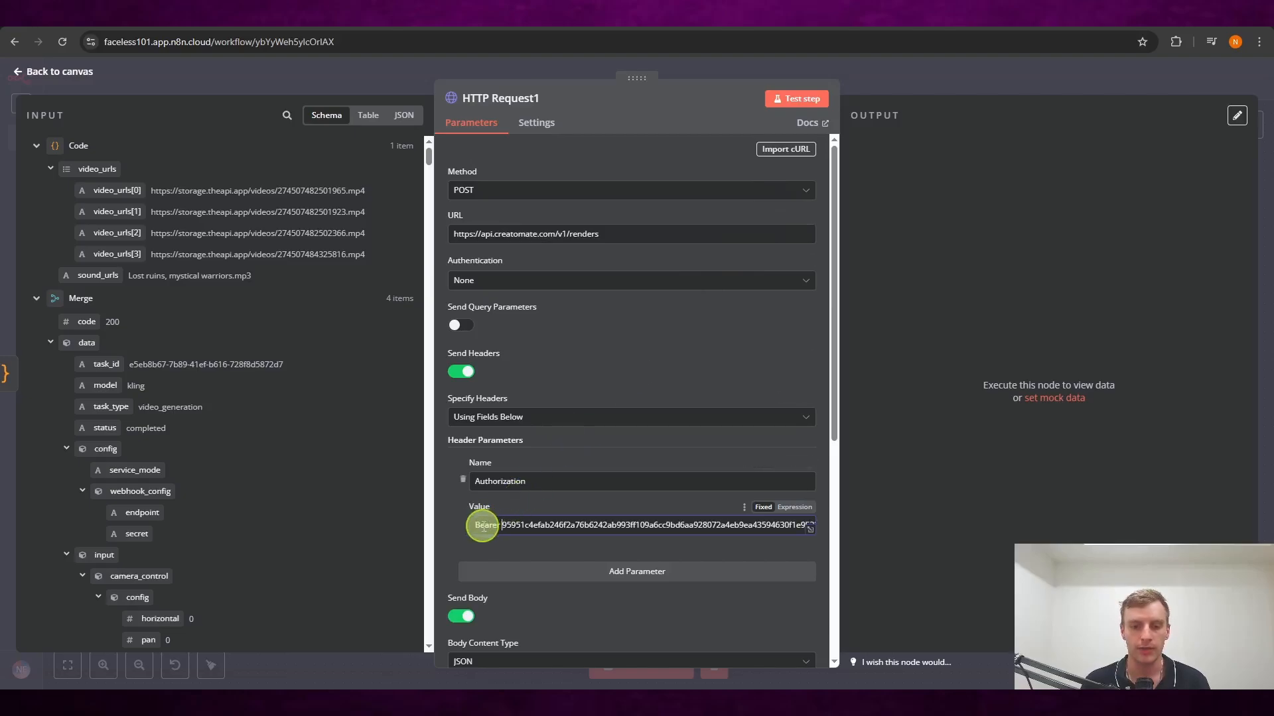
{"action": "left_click", "coordinate": [502, 524]}
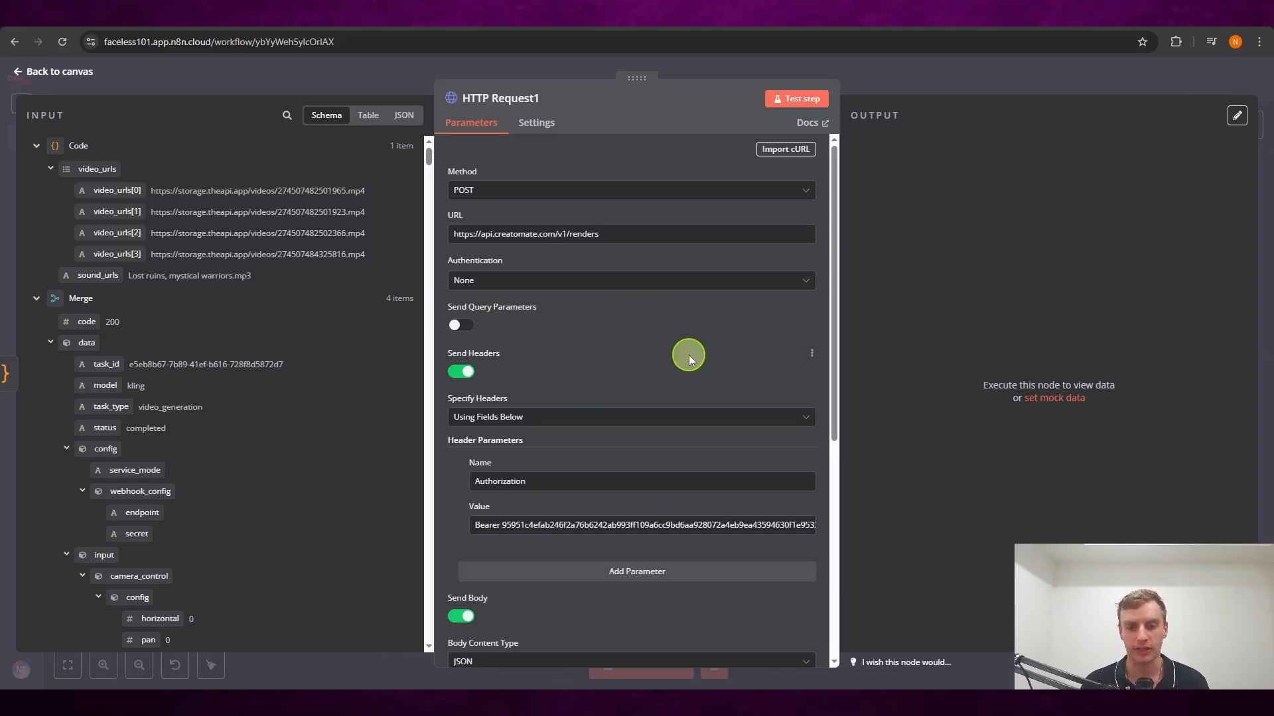
{"action": "scroll", "coordinate": [690, 359], "scroll_direction": "down", "scroll_amount": 3}
{"action": "scroll", "coordinate": [697, 361], "scroll_direction": "down", "scroll_amount": 2}
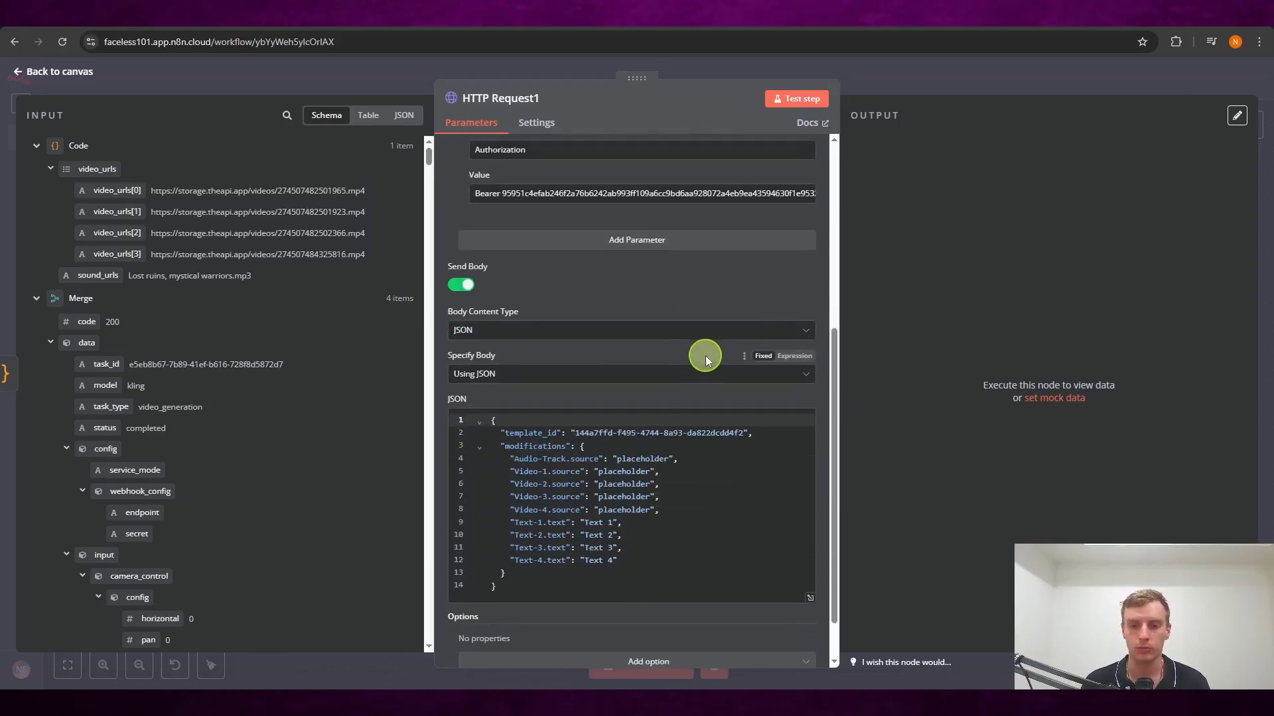
{"action": "scroll", "coordinate": [716, 464], "scroll_direction": "up", "scroll_amount": 3}
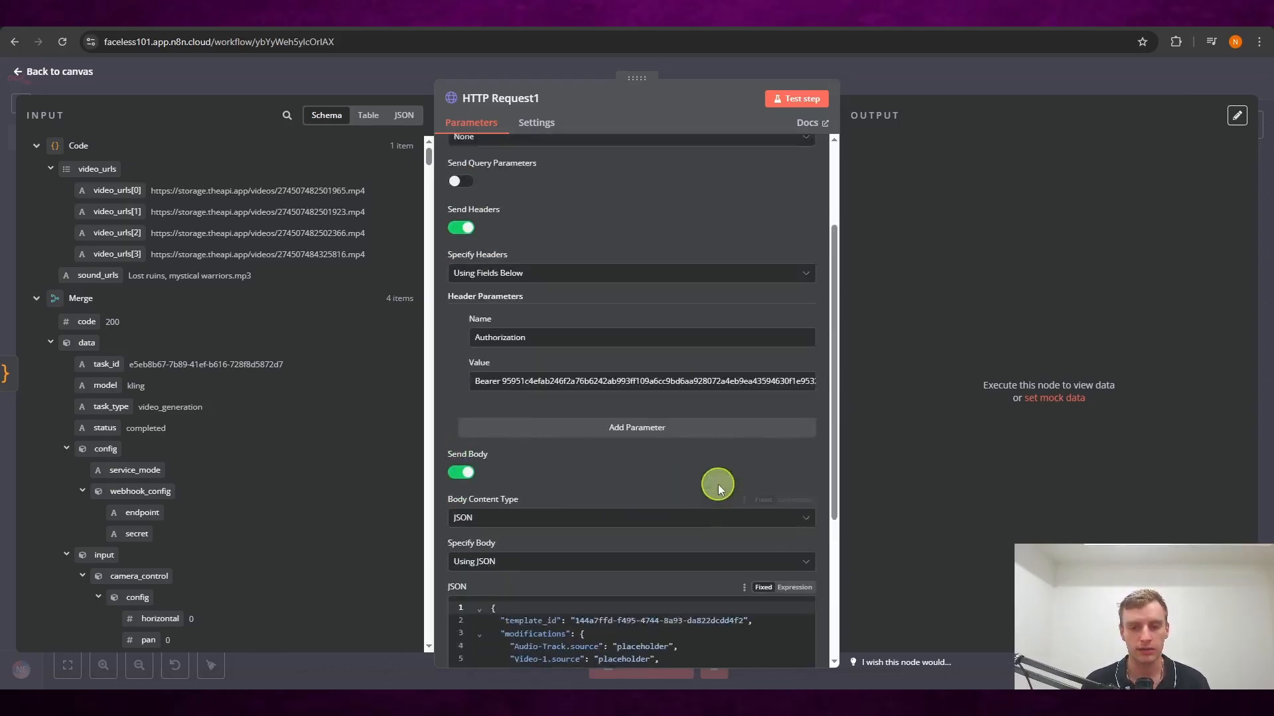
{"action": "scroll", "coordinate": [723, 488], "scroll_direction": "down", "scroll_amount": 3}
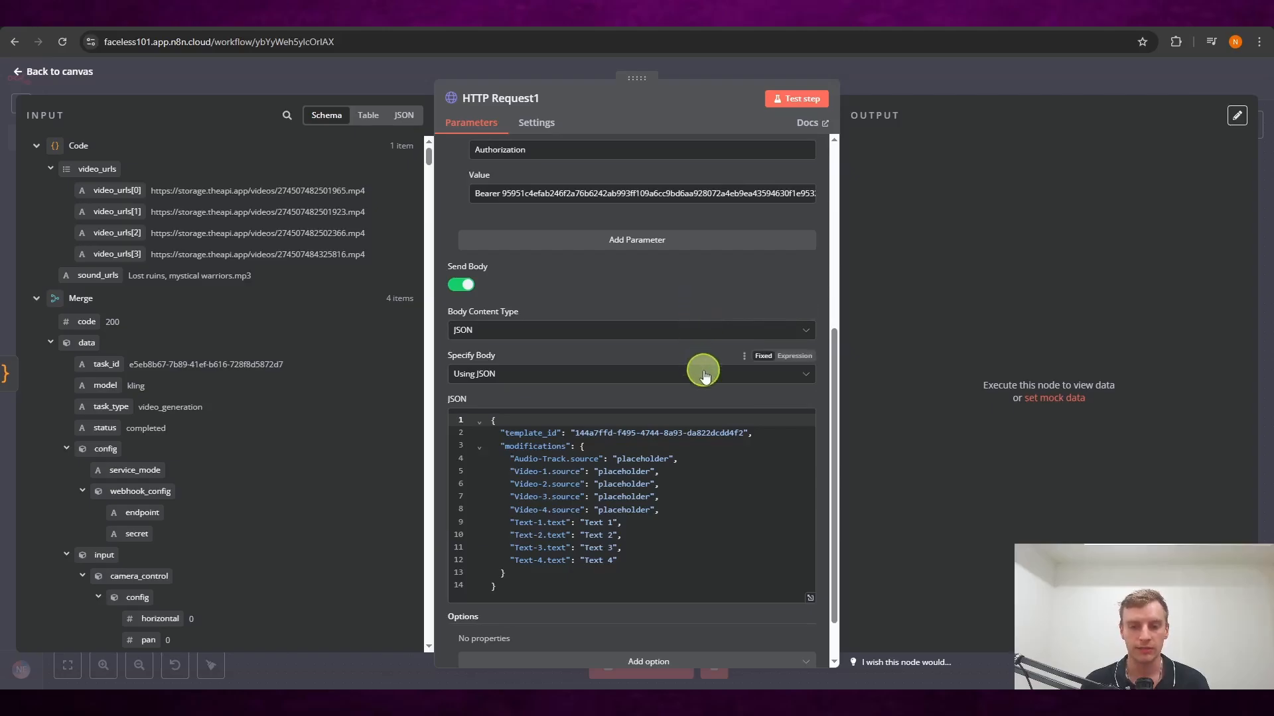
- Switch the request's JSON body to Expression mode and check it in the expanded expression editor
{"action": "scroll", "coordinate": [653, 422], "scroll_direction": "down", "scroll_amount": 1}
{"action": "left_click", "coordinate": [794, 356]}
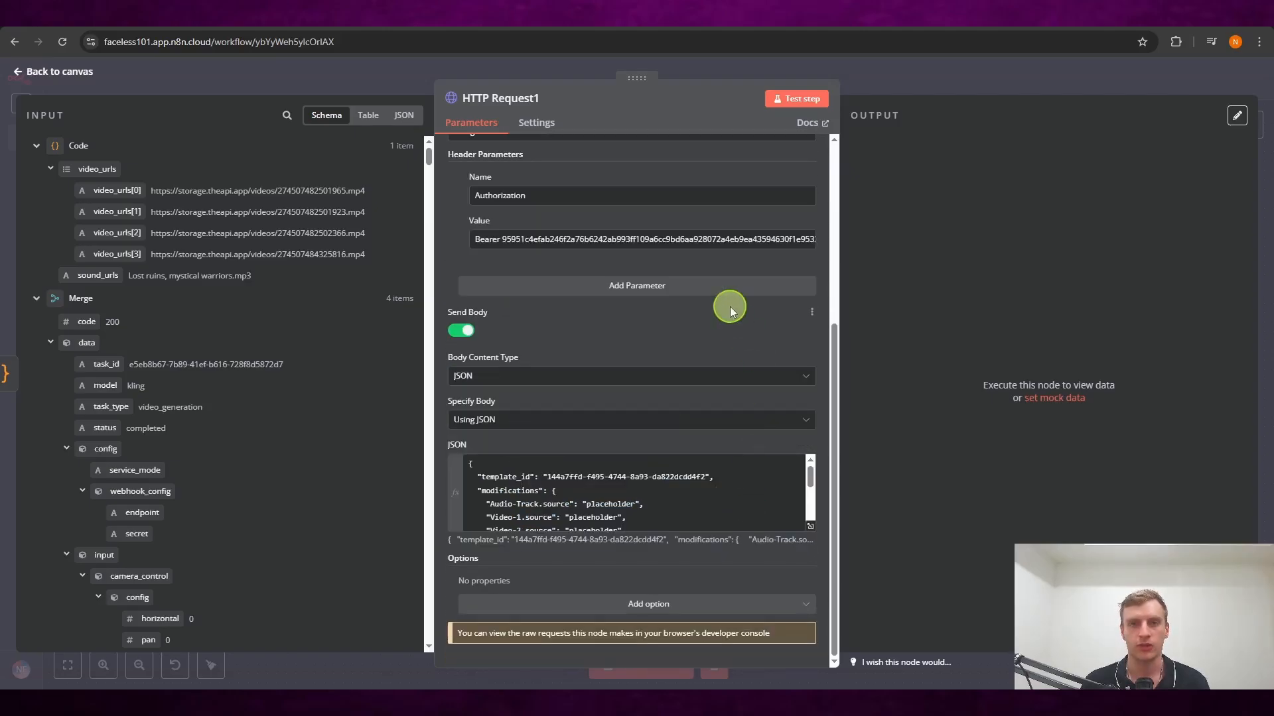
{"action": "left_click", "coordinate": [810, 527]}
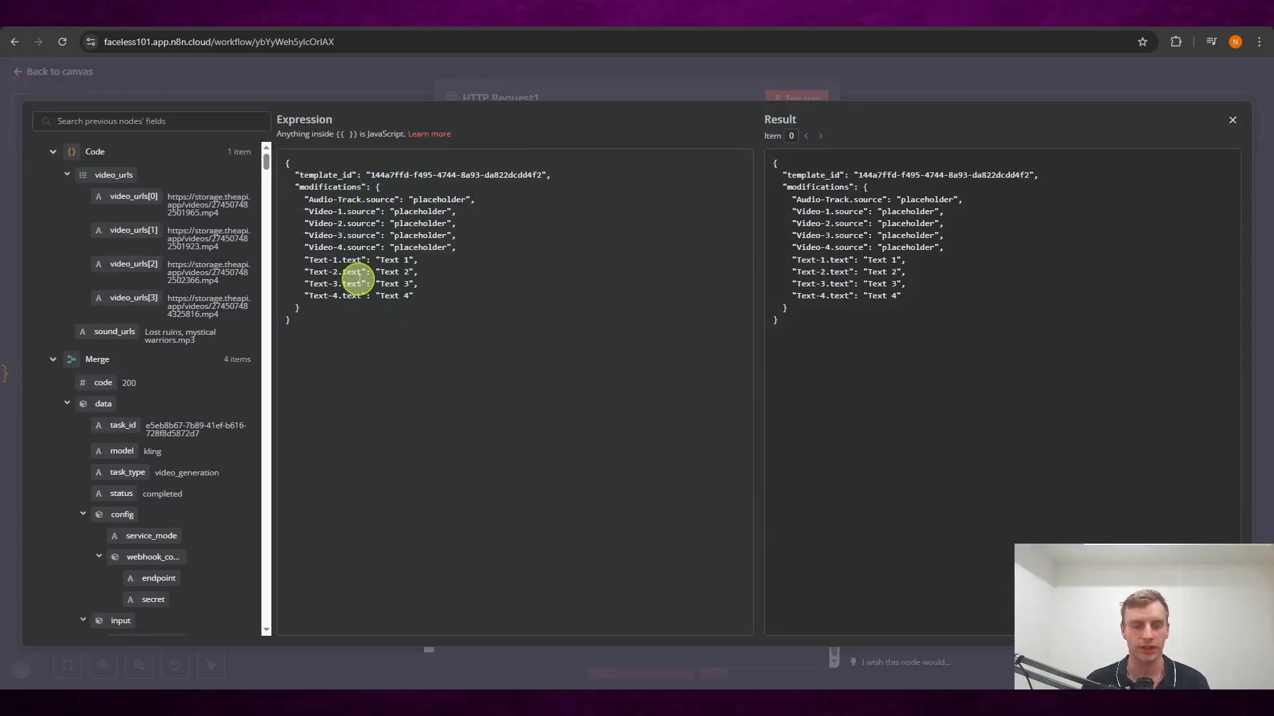
{"action": "left_click", "coordinate": [691, 78]}
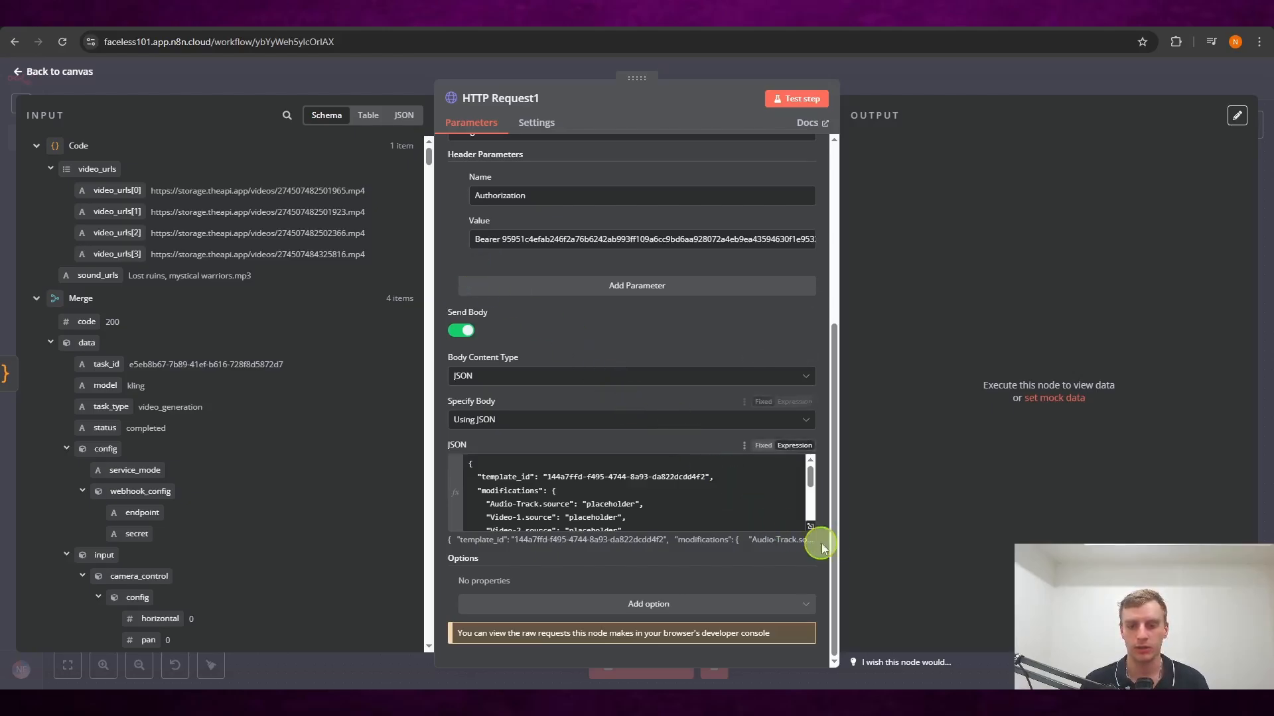
- Replace the Video-1.source placeholder in the JSON body with {{ $json.video_urls[0] }} from the Code node
{"action": "scroll", "coordinate": [719, 485], "scroll_direction": "down", "scroll_amount": 2}
{"action": "scroll", "coordinate": [720, 485], "scroll_direction": "up", "scroll_amount": 2}
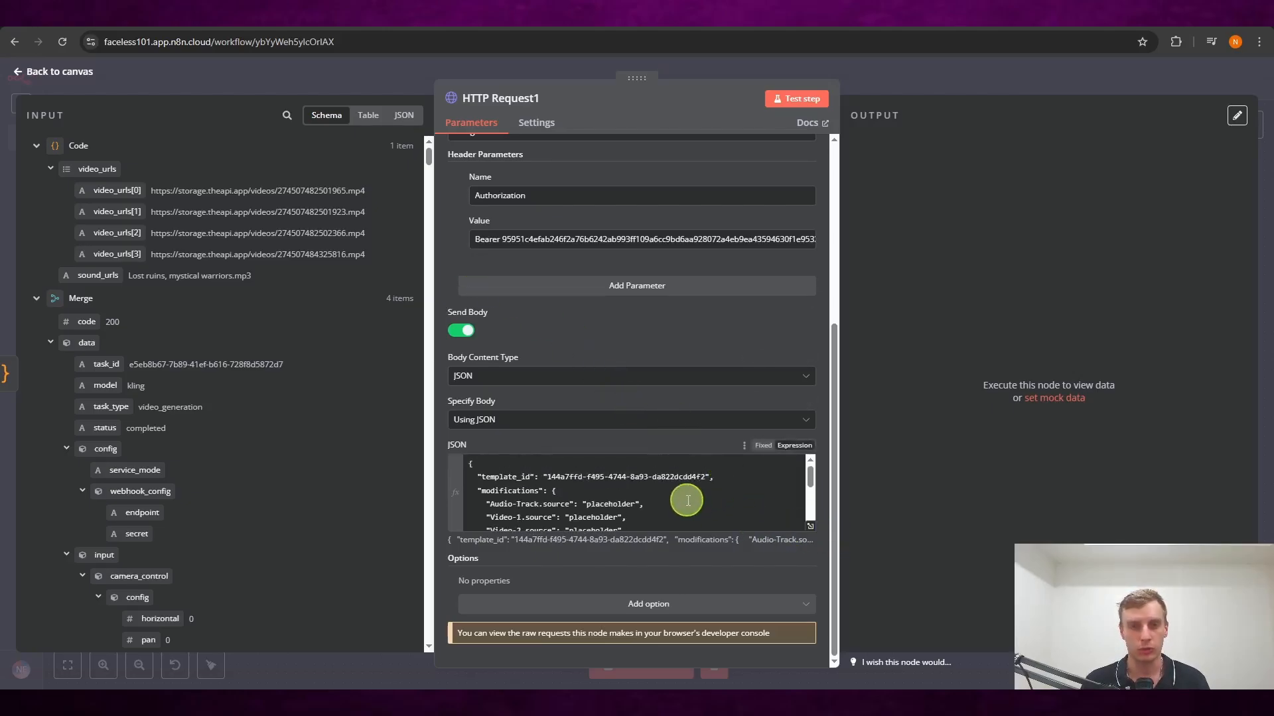
{"action": "scroll", "coordinate": [687, 499], "scroll_direction": "down", "scroll_amount": 2}
{"action": "scroll", "coordinate": [690, 499], "scroll_direction": "up", "scroll_amount": 2}
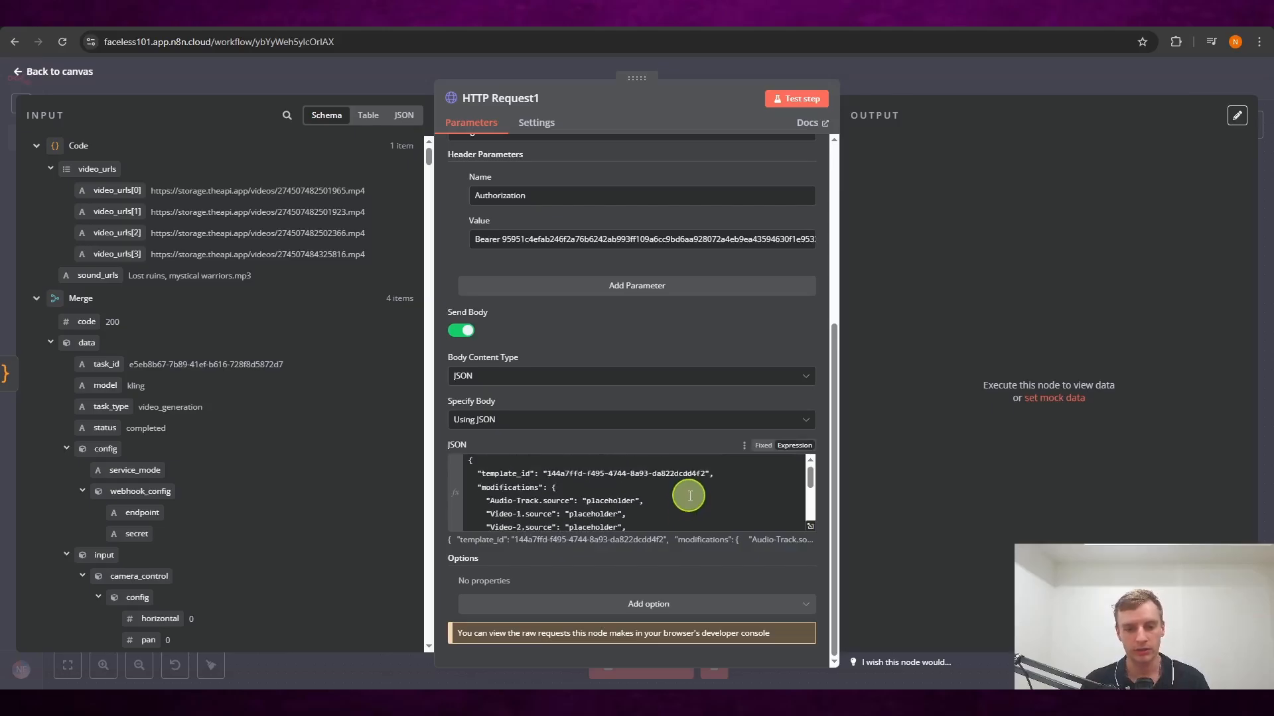
{"action": "scroll", "coordinate": [702, 499], "scroll_direction": "down", "scroll_amount": 2}
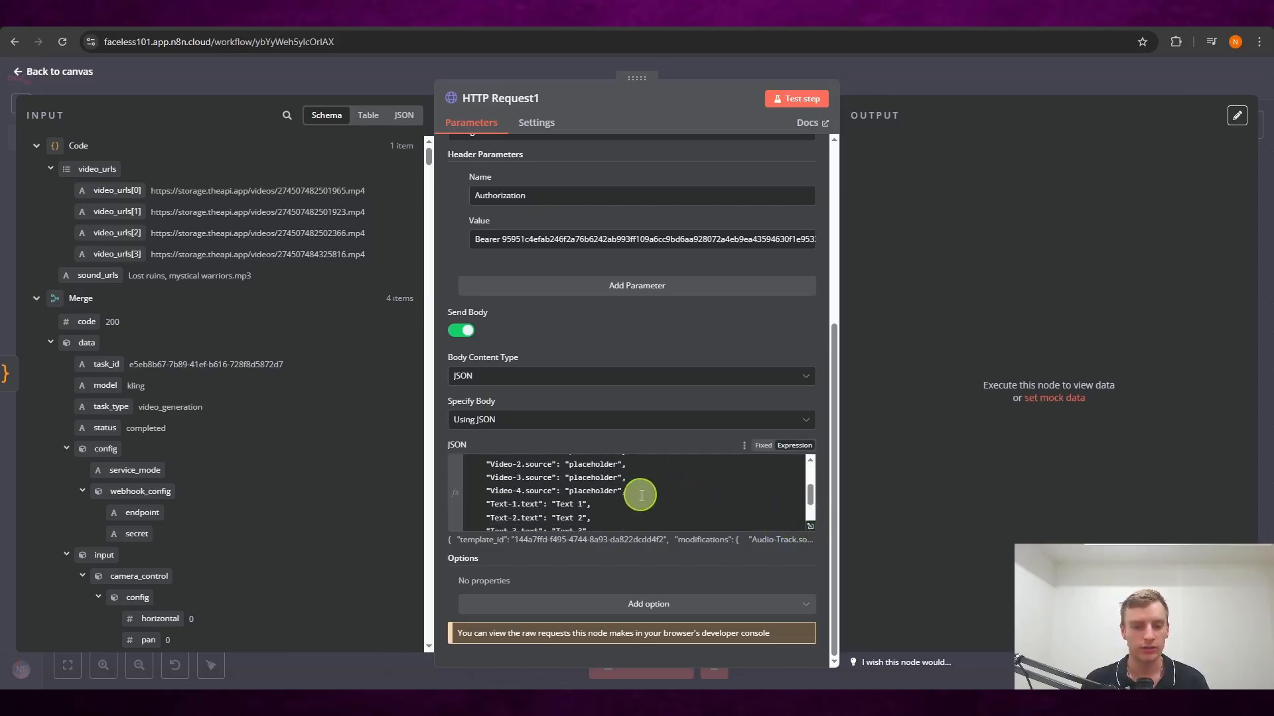
{"action": "scroll", "coordinate": [640, 491], "scroll_direction": "up", "scroll_amount": 2}
{"action": "left_click_drag", "start_coordinate": [109, 193], "coordinate": [570, 520]}
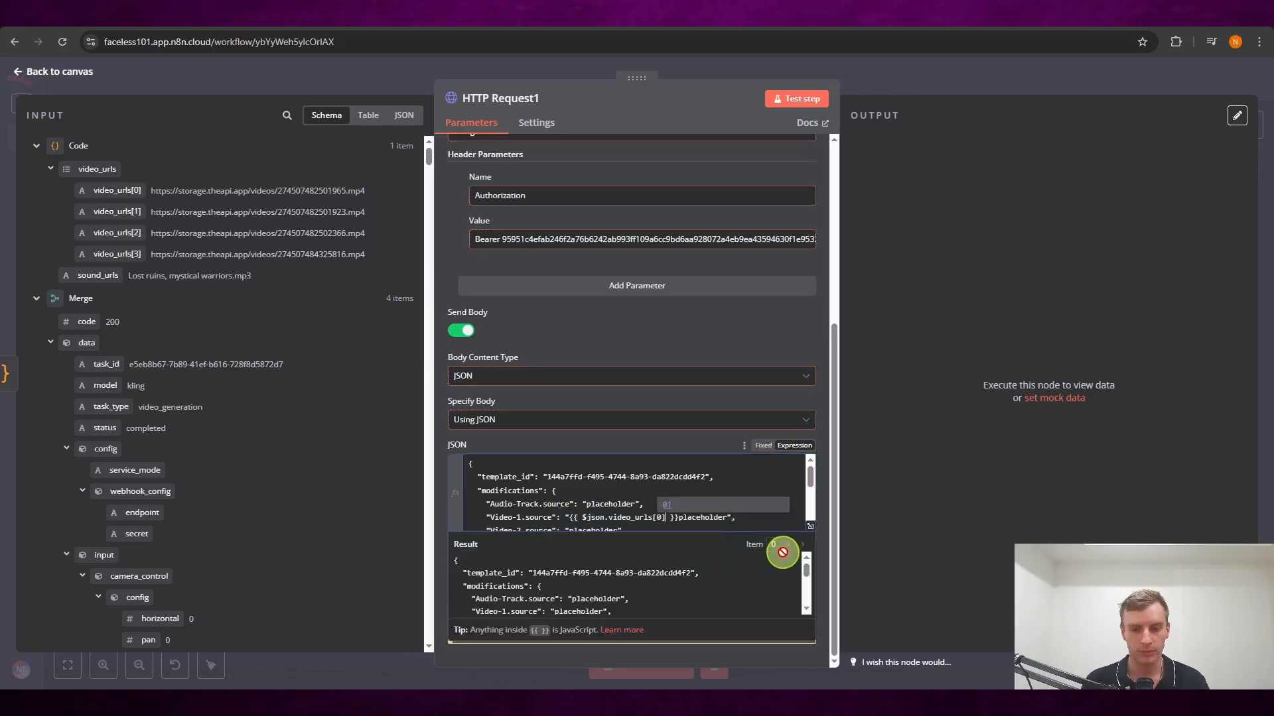
{"action": "double_click", "coordinate": [698, 519]}
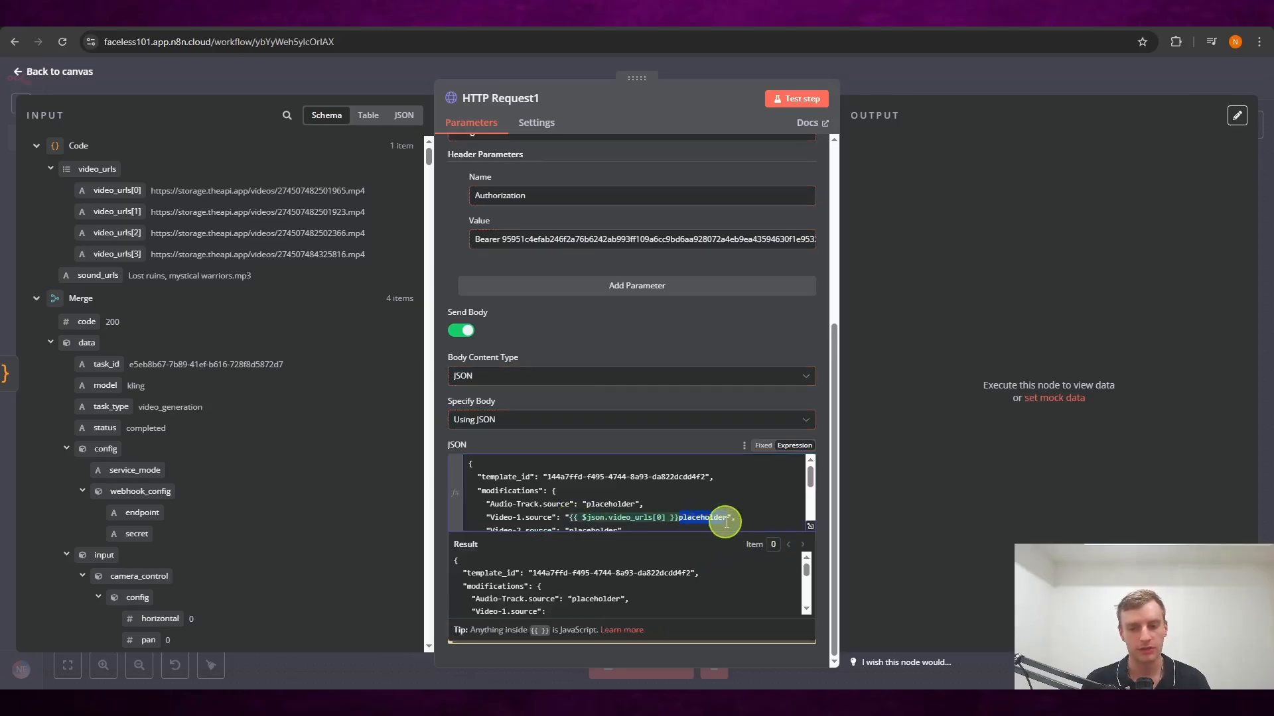
{"action": "key", "text": "BackSpace"}
- Replace the Video-2, Video-3 and Video-4 source placeholders with the Code node's video_urls[1], video_urls[2] and video_urls[3]
{"action": "scroll", "coordinate": [736, 505], "scroll_direction": "down", "scroll_amount": 2}
{"action": "scroll", "coordinate": [665, 498], "scroll_direction": "up", "scroll_amount": 1}
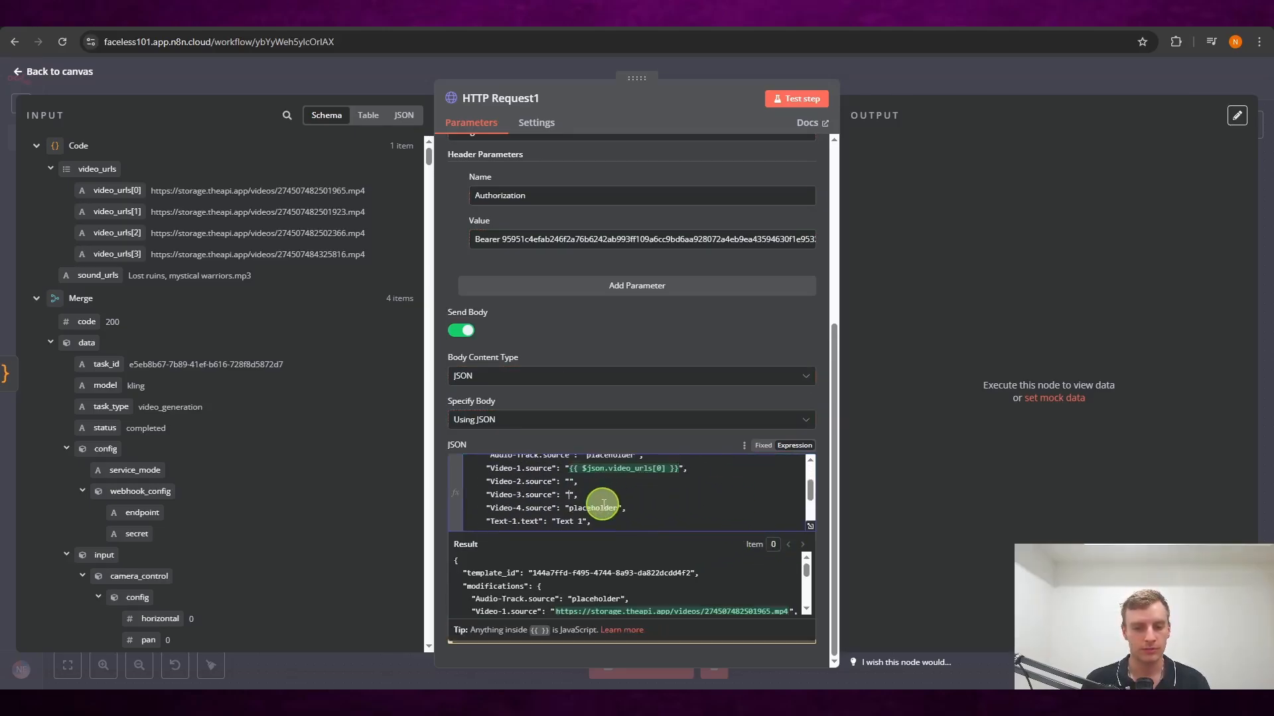
{"action": "key", "text": "BackSpace"}
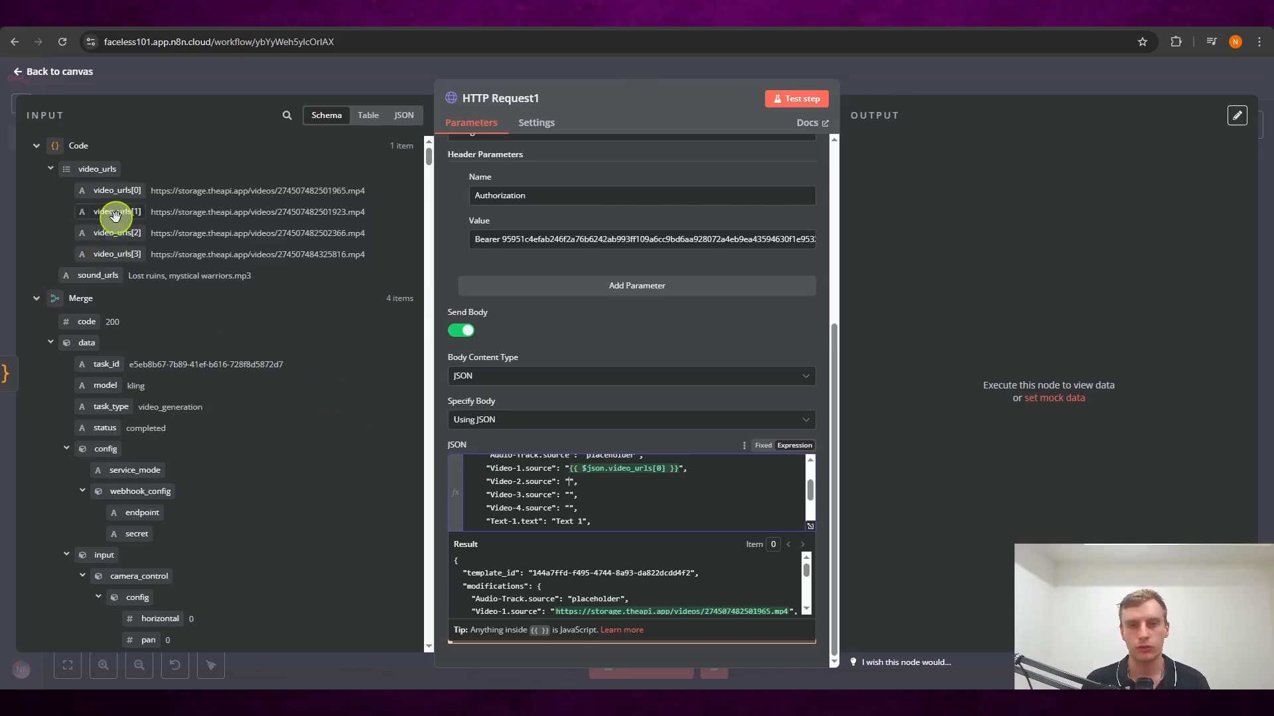
{"action": "left_click_drag", "start_coordinate": [115, 214], "coordinate": [571, 483]}
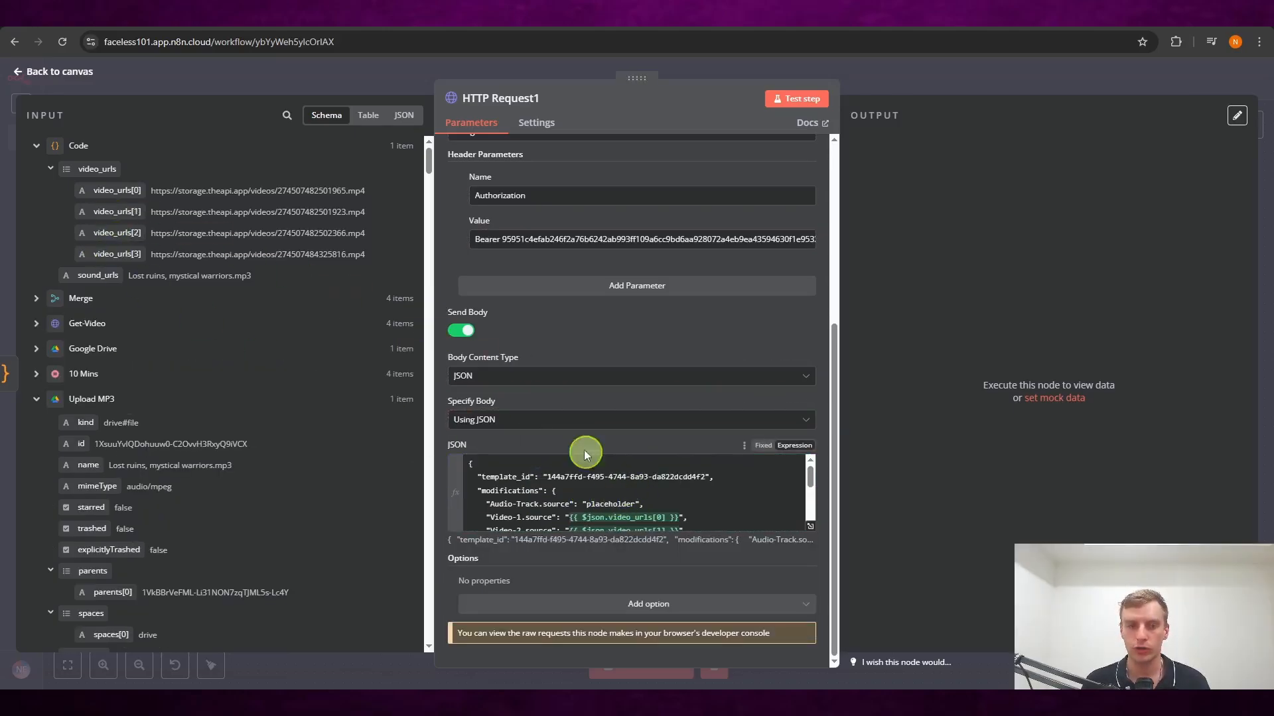
- Replace the Audio-Track.source placeholder with the webContentLink value from the Upload MP3 node
{"action": "left_click", "coordinate": [37, 145]}
{"action": "scroll", "coordinate": [171, 232], "scroll_direction": "down", "scroll_amount": 4}
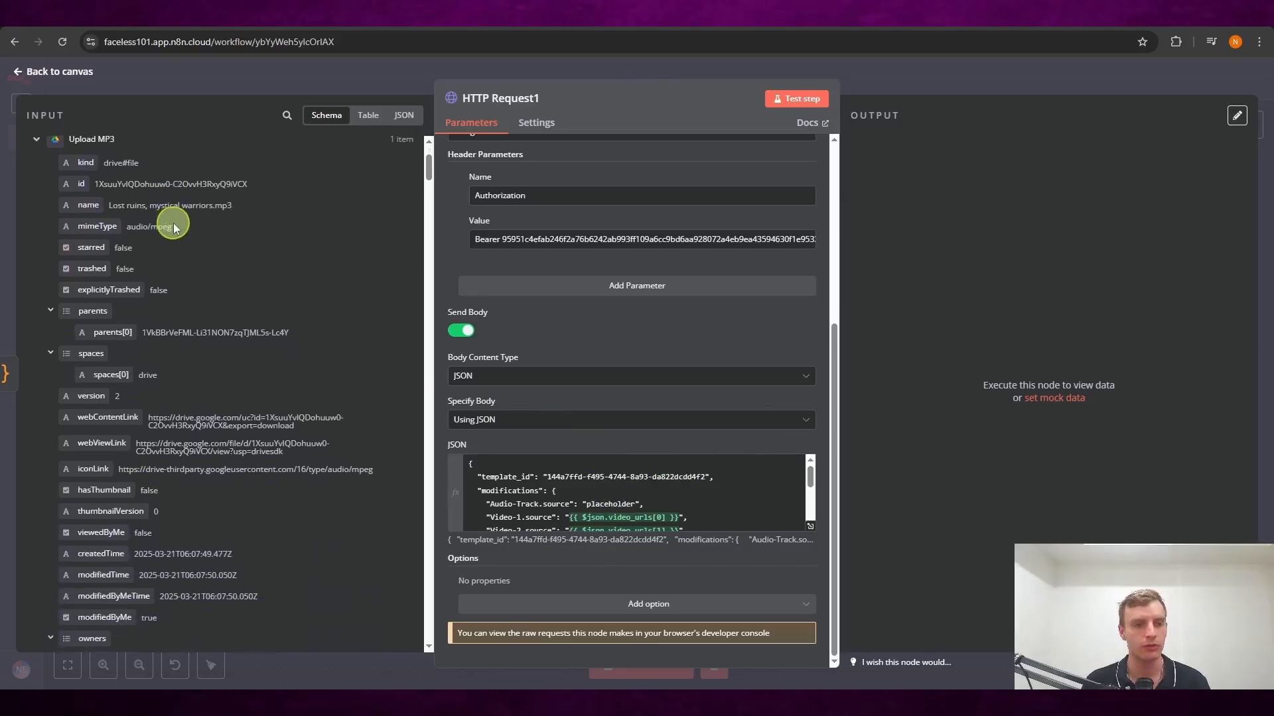
{"action": "scroll", "coordinate": [175, 221], "scroll_direction": "up", "scroll_amount": 2}
{"action": "scroll", "coordinate": [181, 218], "scroll_direction": "down", "scroll_amount": 2}
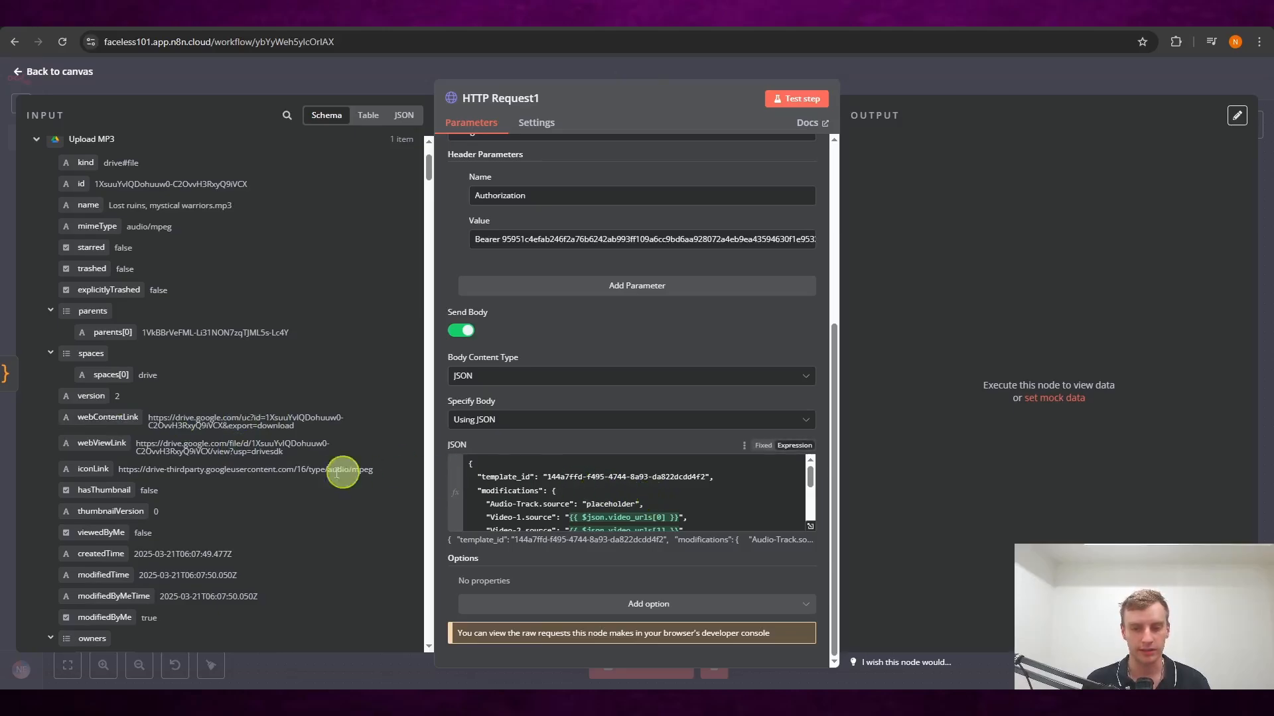
{"action": "left_click_drag", "start_coordinate": [93, 417], "coordinate": [591, 508]}
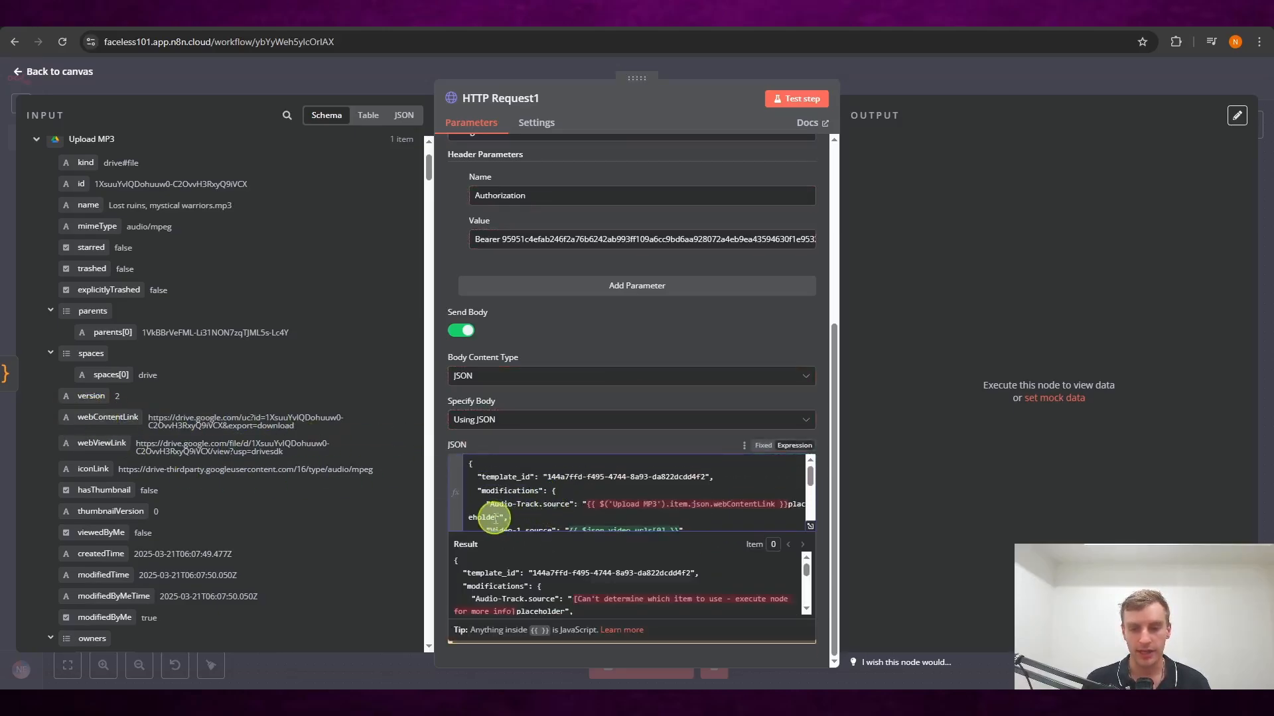
{"action": "left_click_drag", "start_coordinate": [499, 518], "coordinate": [790, 508]}
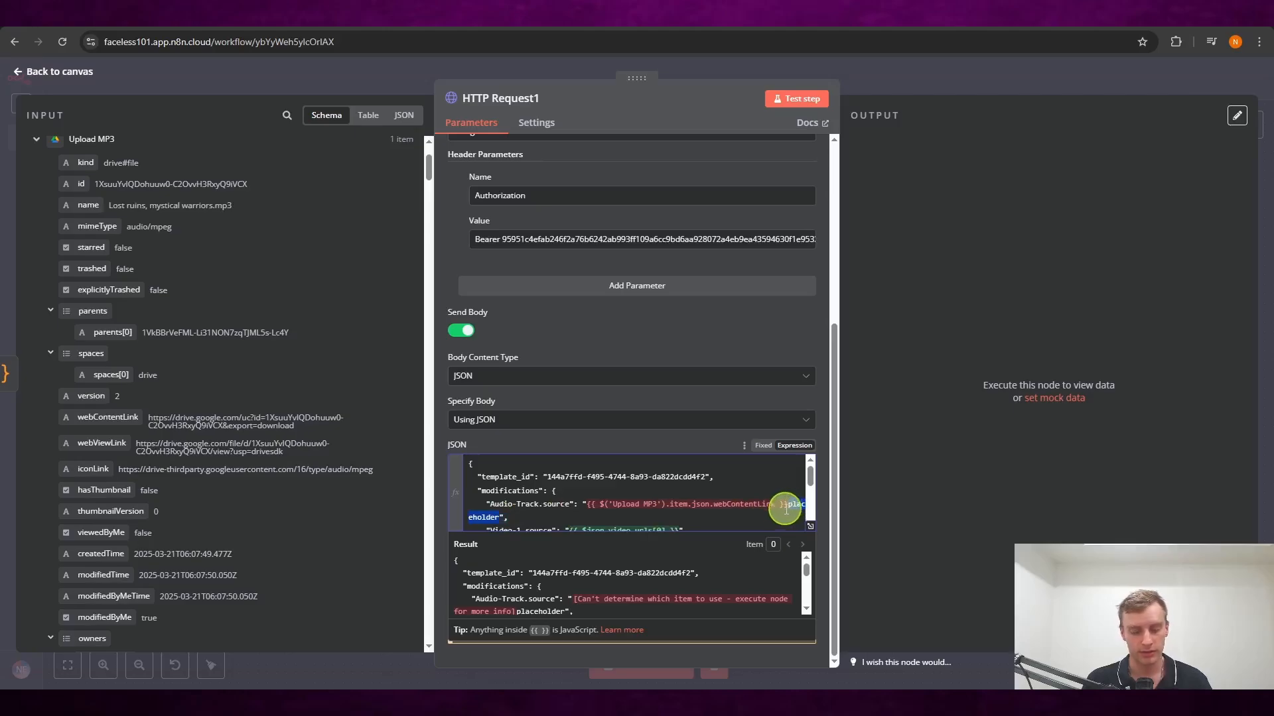
{"action": "key", "text": "BackSpace"}
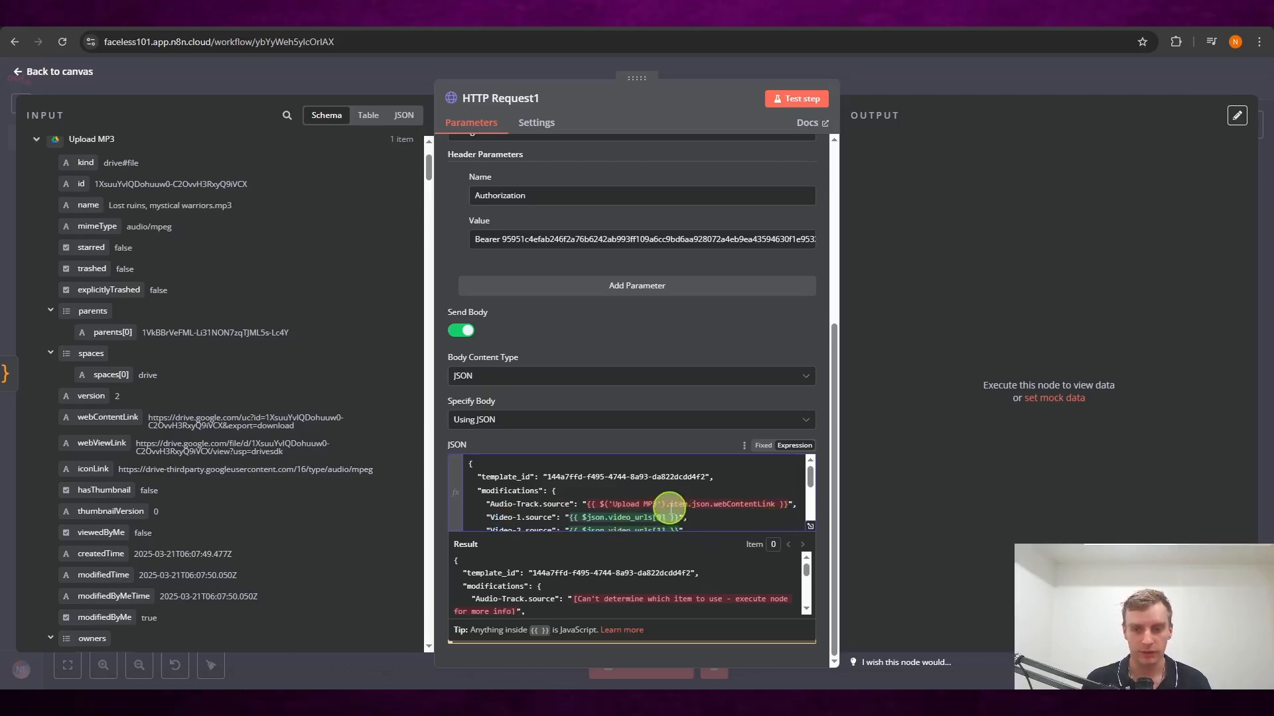
- Change item to first() in the Audio-Track.source expression, giving {{ $('Upload MP3').first().json.webContentLink }}, and look over the JSON body
{"action": "double_click", "coordinate": [678, 504]}
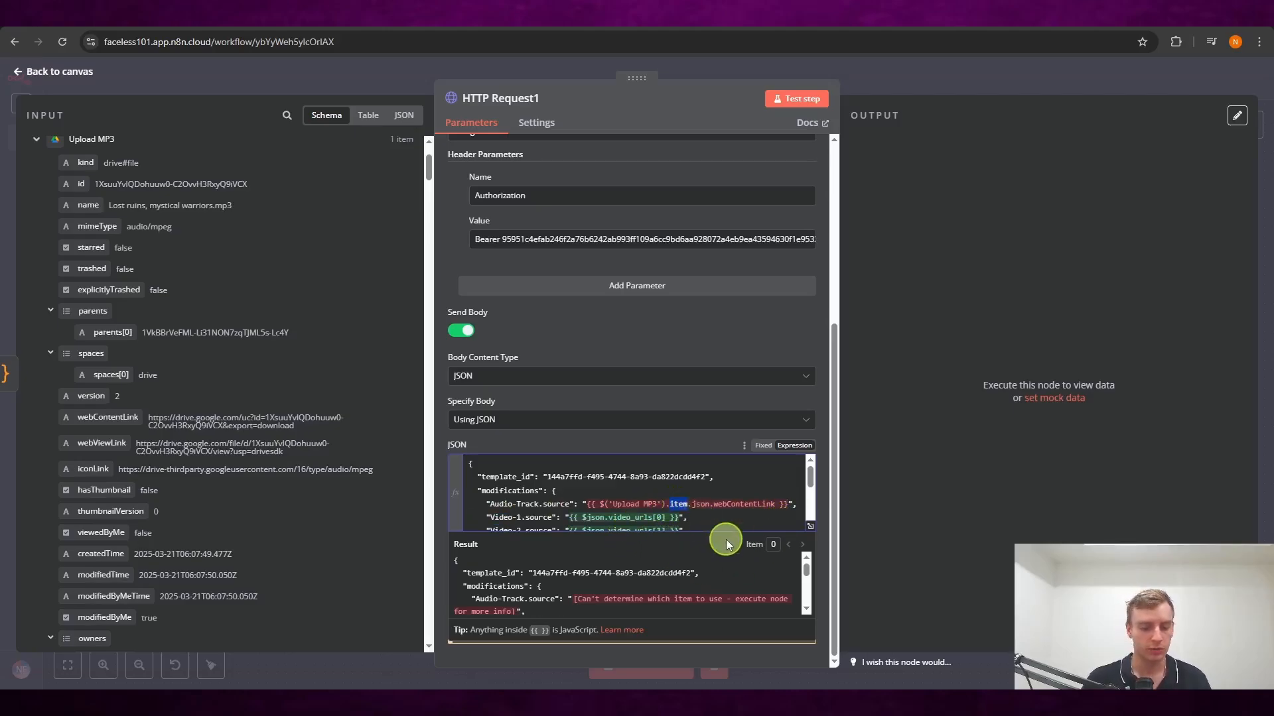
{"action": "type", "text": "firs"}
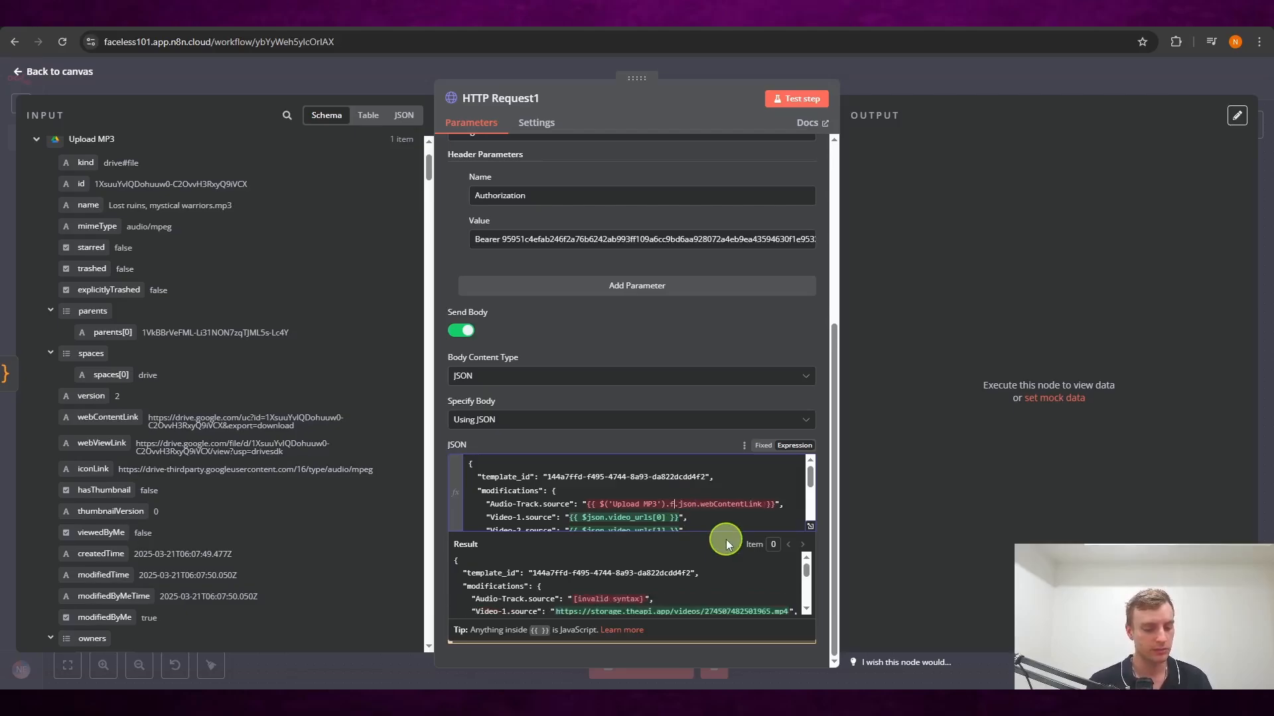
{"action": "type", "text": "t"}
{"action": "key", "text": "Return"}
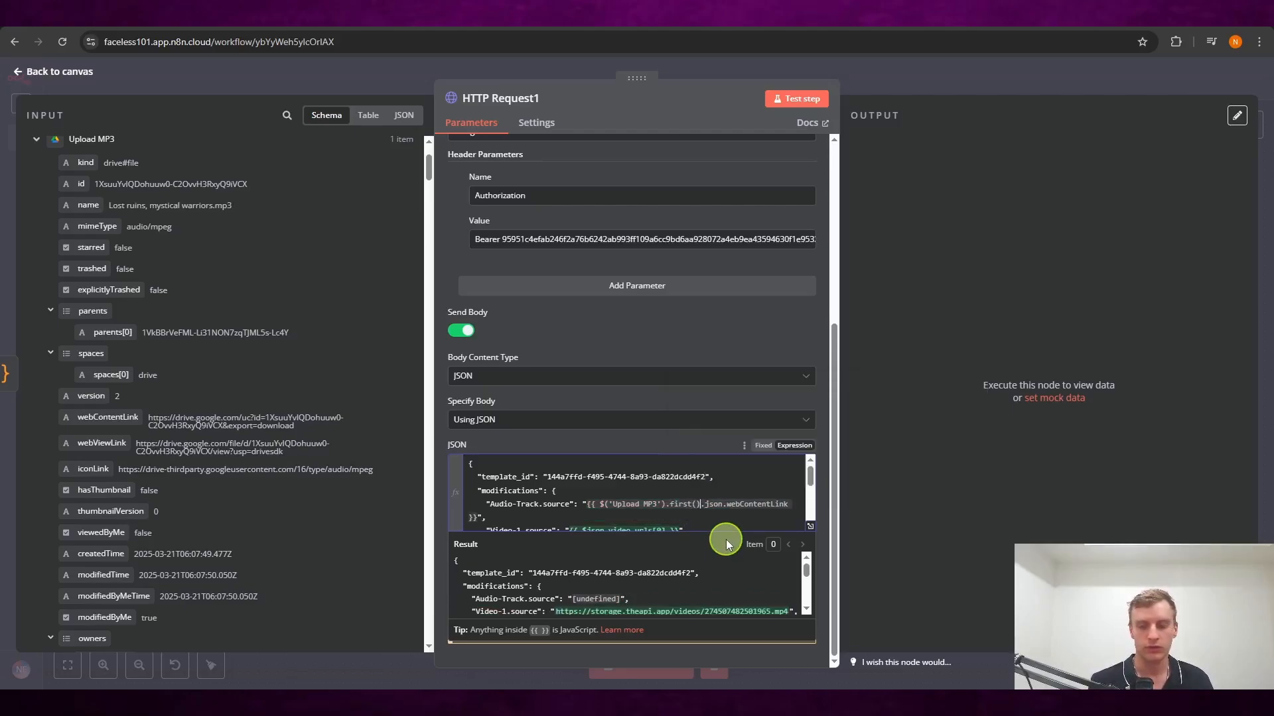
{"action": "scroll", "coordinate": [739, 493], "scroll_direction": "down", "scroll_amount": 2}
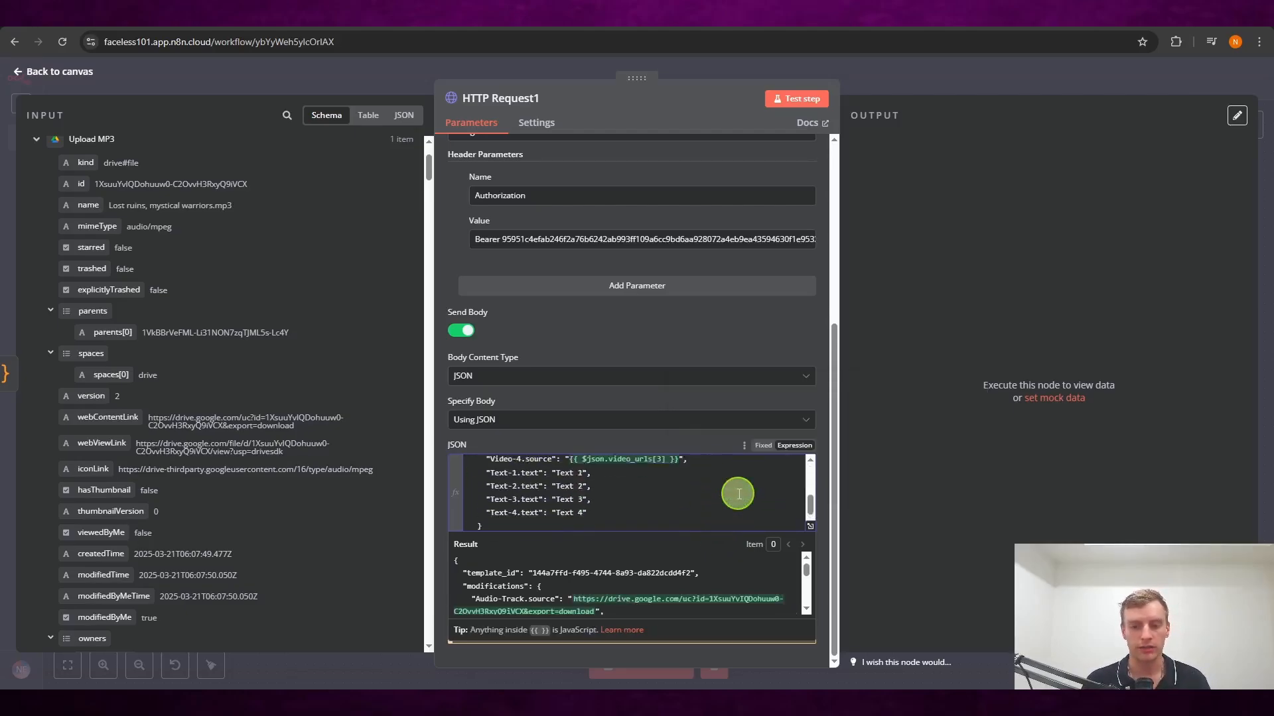
{"action": "scroll", "coordinate": [739, 491], "scroll_direction": "up", "scroll_amount": 2}
{"action": "scroll", "coordinate": [745, 489], "scroll_direction": "down", "scroll_amount": 3}
{"action": "scroll", "coordinate": [750, 494], "scroll_direction": "up", "scroll_amount": 3}
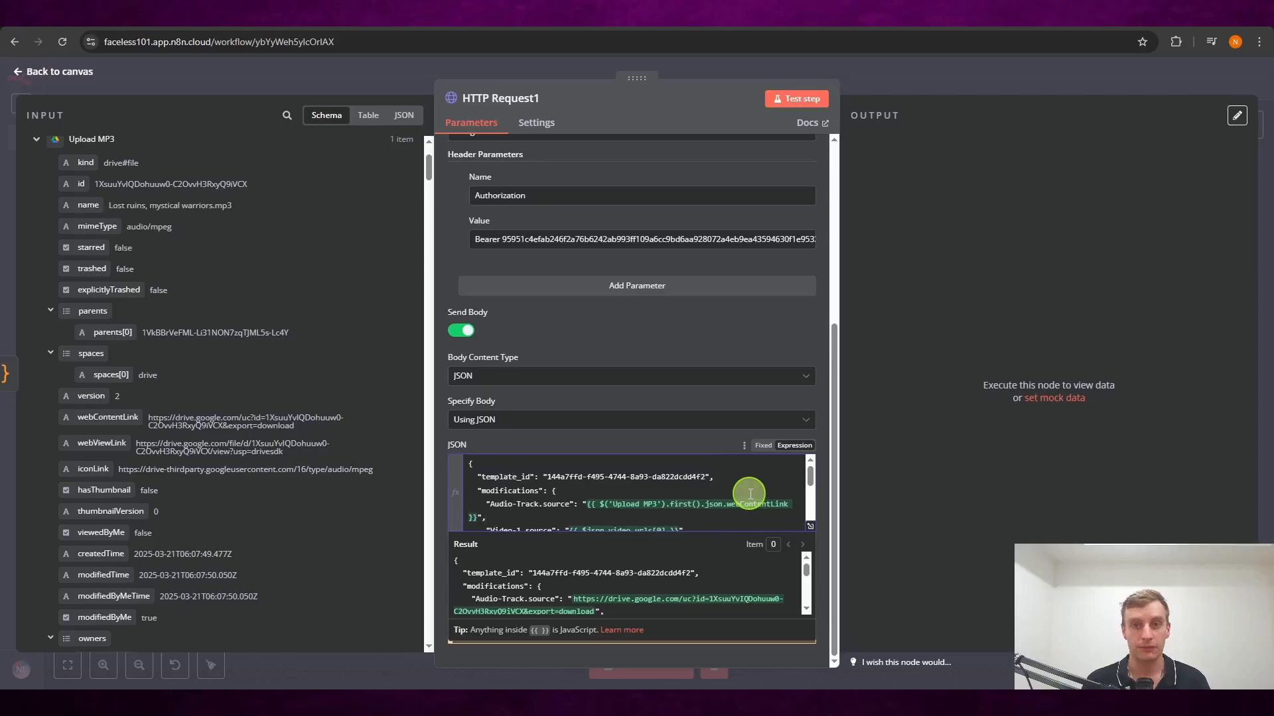
- Replace the Text-1.text placeholder with the Google Sheets idea 1 field, giving {{ $('Google Sheets').first().json['idea 1'] }}
{"action": "scroll", "coordinate": [697, 502], "scroll_direction": "down", "scroll_amount": 5}
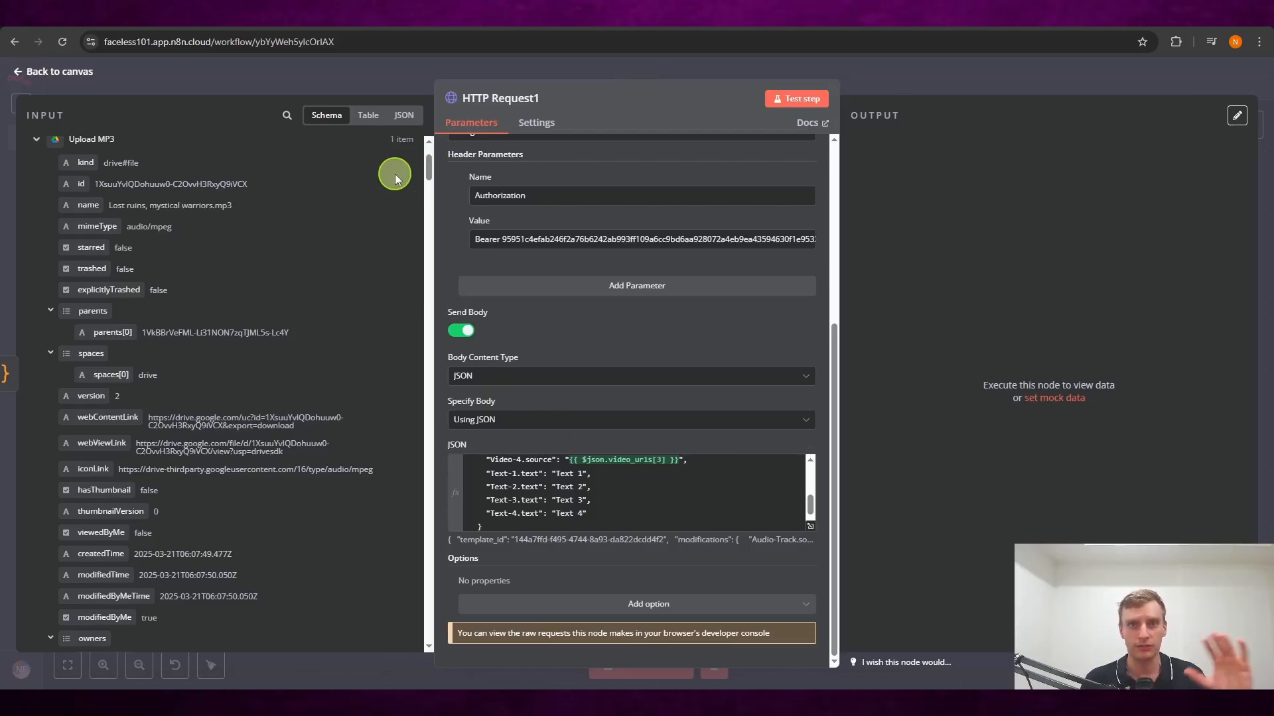
{"action": "scroll", "coordinate": [383, 261], "scroll_direction": "down", "scroll_amount": 10}
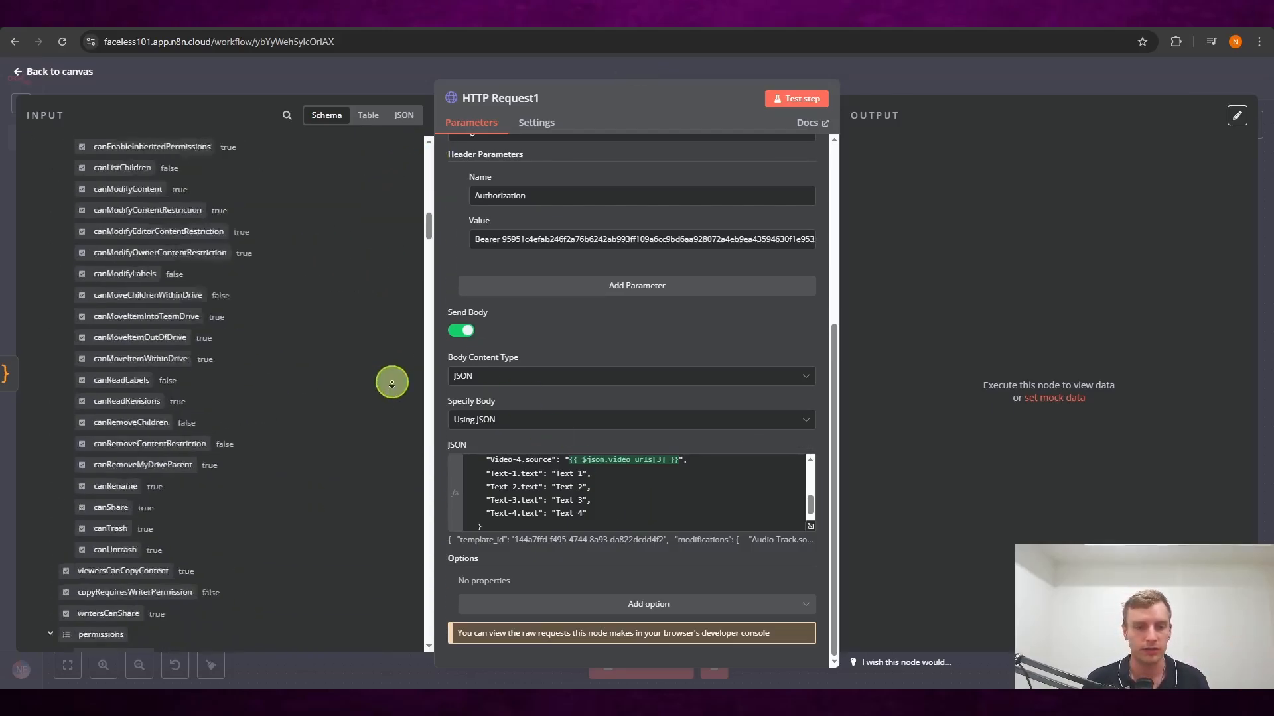
{"action": "scroll", "coordinate": [391, 383], "scroll_direction": "down", "scroll_amount": 20}
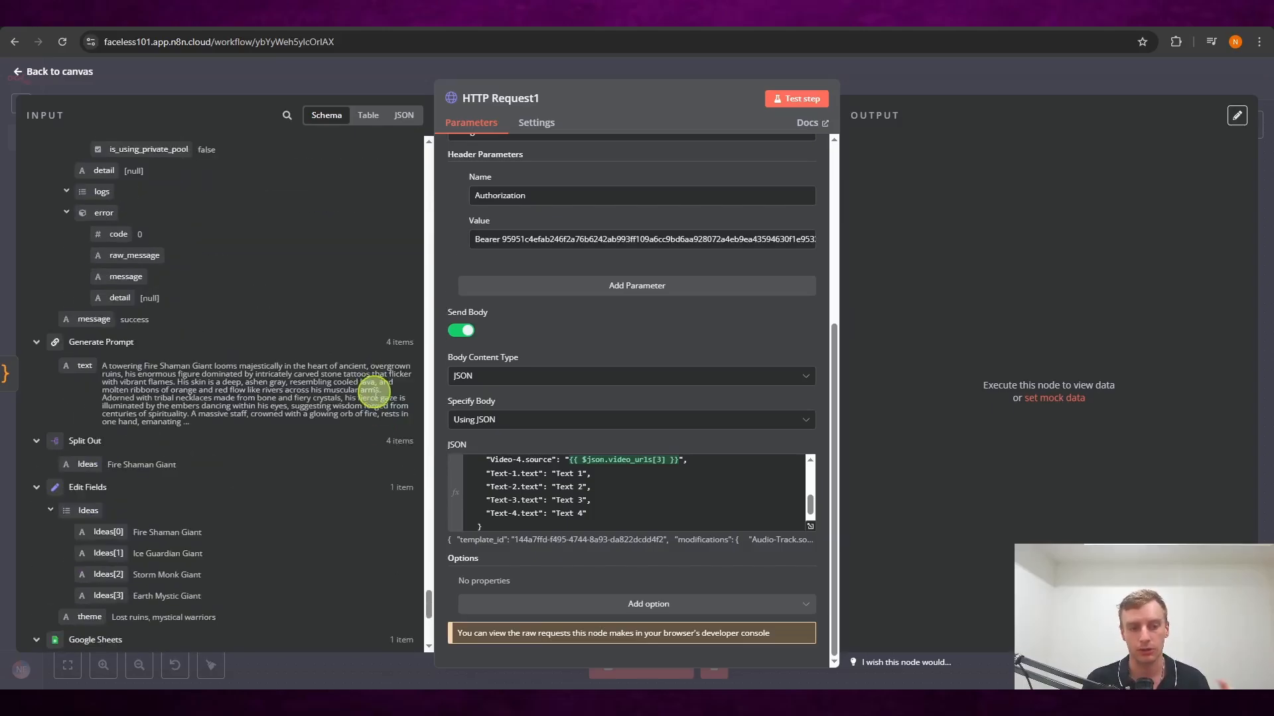
{"action": "scroll", "coordinate": [372, 398], "scroll_direction": "down", "scroll_amount": 5}
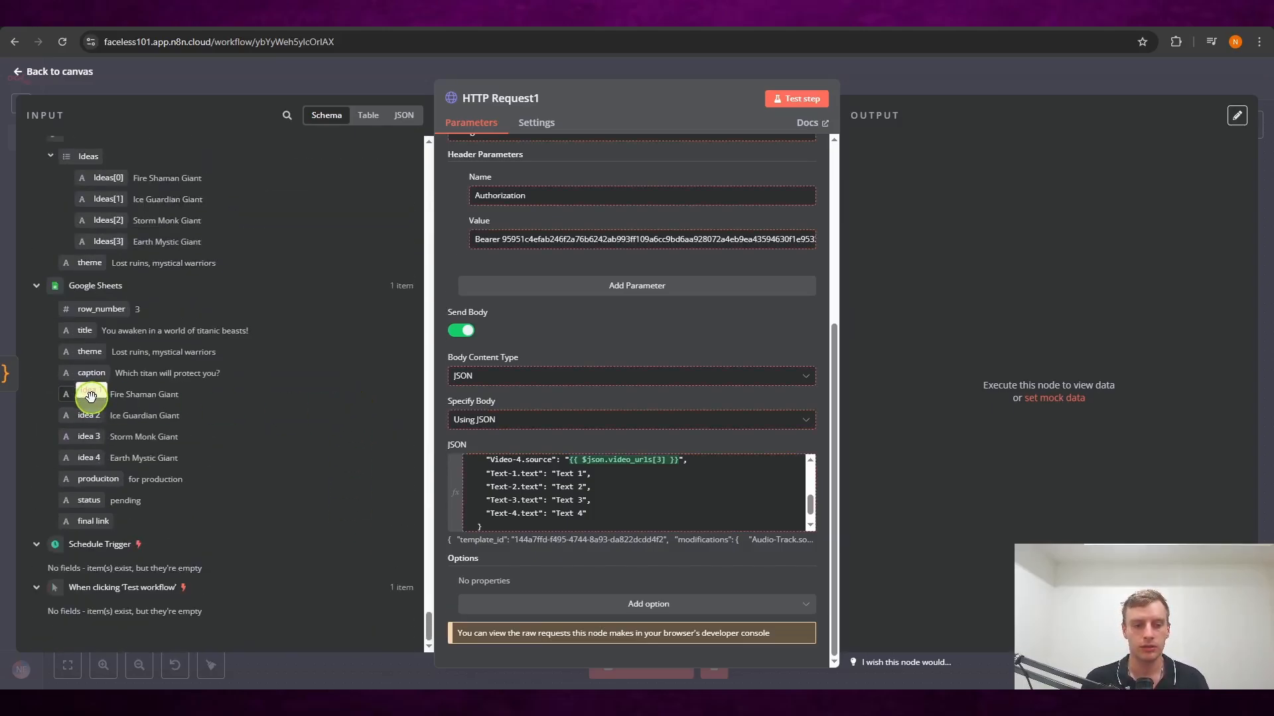
{"action": "left_click_drag", "start_coordinate": [89, 395], "coordinate": [560, 477]}
{"action": "left_click_drag", "start_coordinate": [748, 473], "coordinate": [773, 477]}
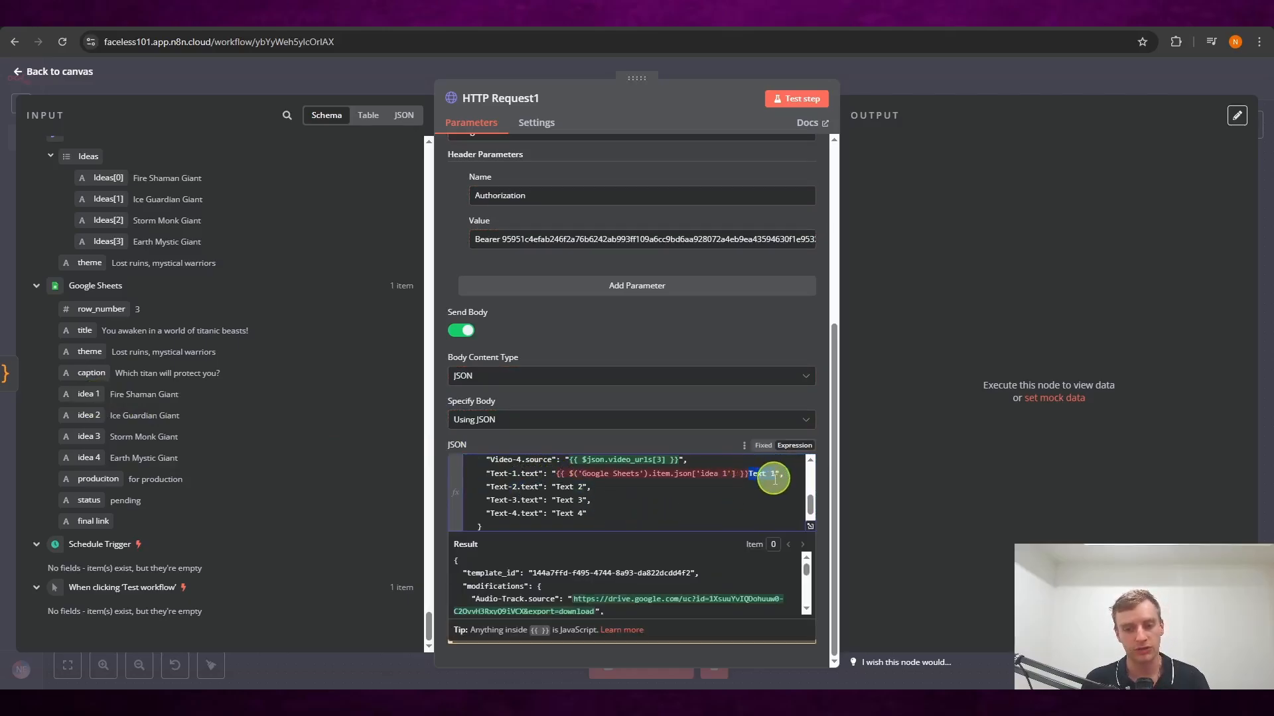
{"action": "key", "text": "BackSpace"}
{"action": "double_click", "coordinate": [661, 473]}
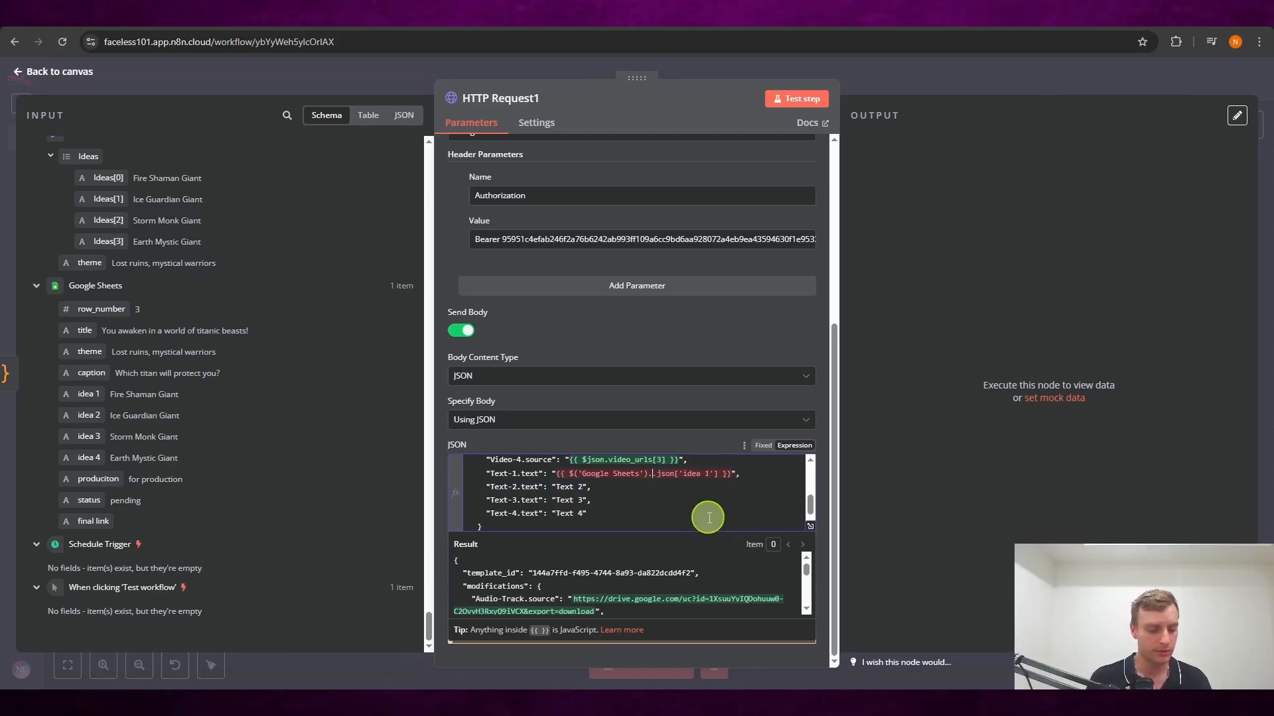
{"action": "type", "text": "first()"}
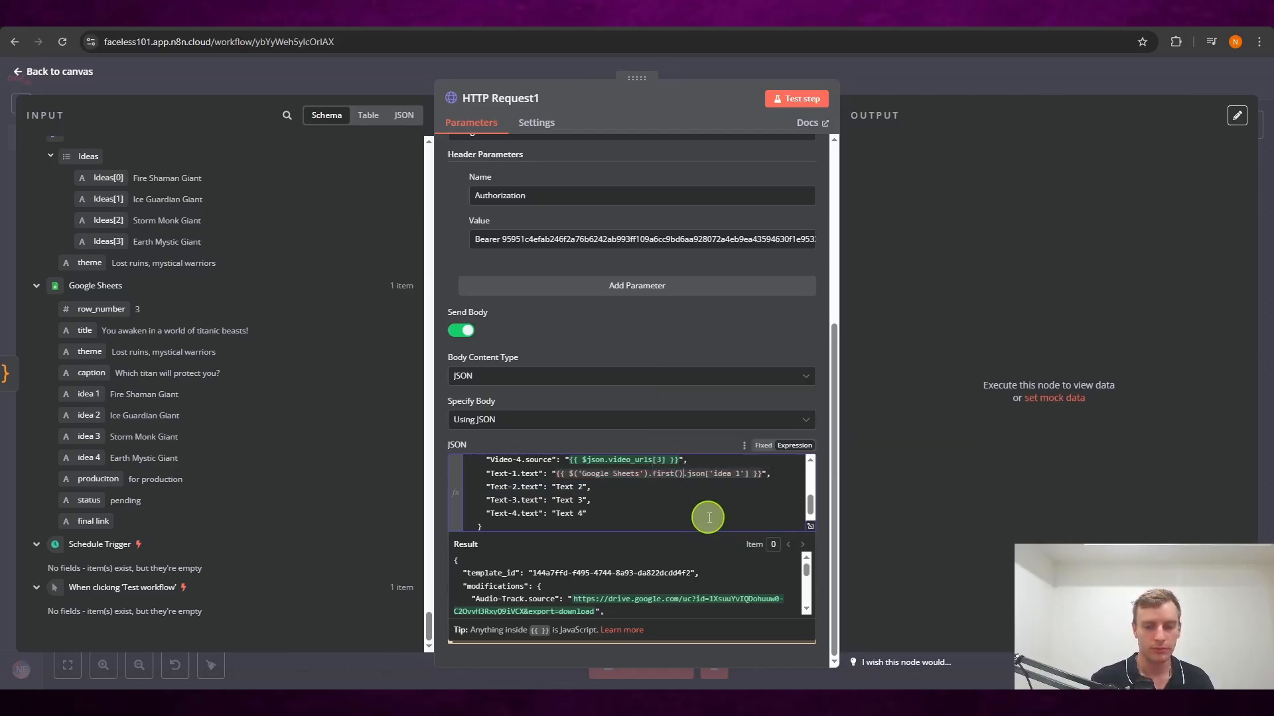
- Clear the placeholder values of Text-2.text, Text-3.text and Text-4.text in the JSON body, keeping the empty quotes
{"action": "left_click", "coordinate": [656, 486]}
{"action": "left_click_drag", "start_coordinate": [588, 489], "coordinate": [558, 486]}
{"action": "key", "text": "BackSpace"}
{"action": "left_click", "coordinate": [587, 502]}
{"action": "key", "text": "BackSpace"}
{"action": "key", "text": "BackSpace"}
{"action": "key", "text": "BackSpace"}
{"action": "key", "text": "BackSpace"}
{"action": "key", "text": "BackSpace"}
{"action": "key", "text": "BackSpace"}
{"action": "key", "text": "BackSpace"}
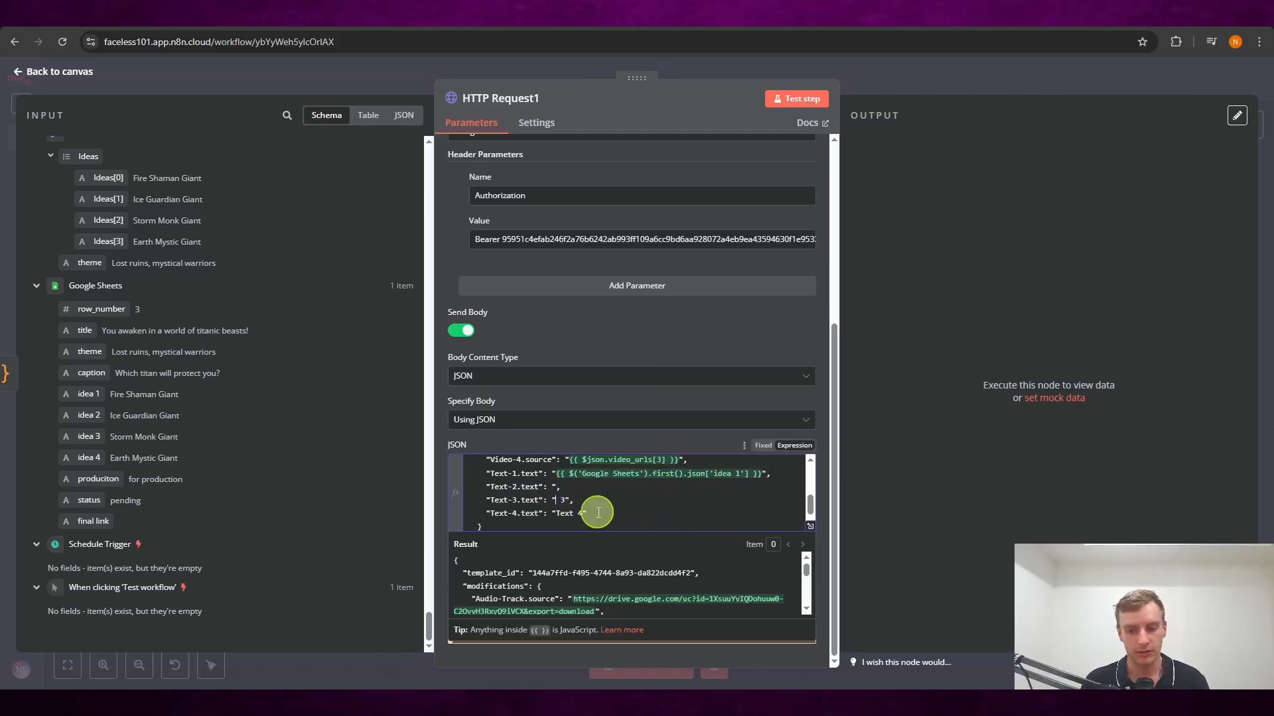
{"action": "double_click", "coordinate": [571, 512]}
{"action": "key", "text": "BackSpace"}
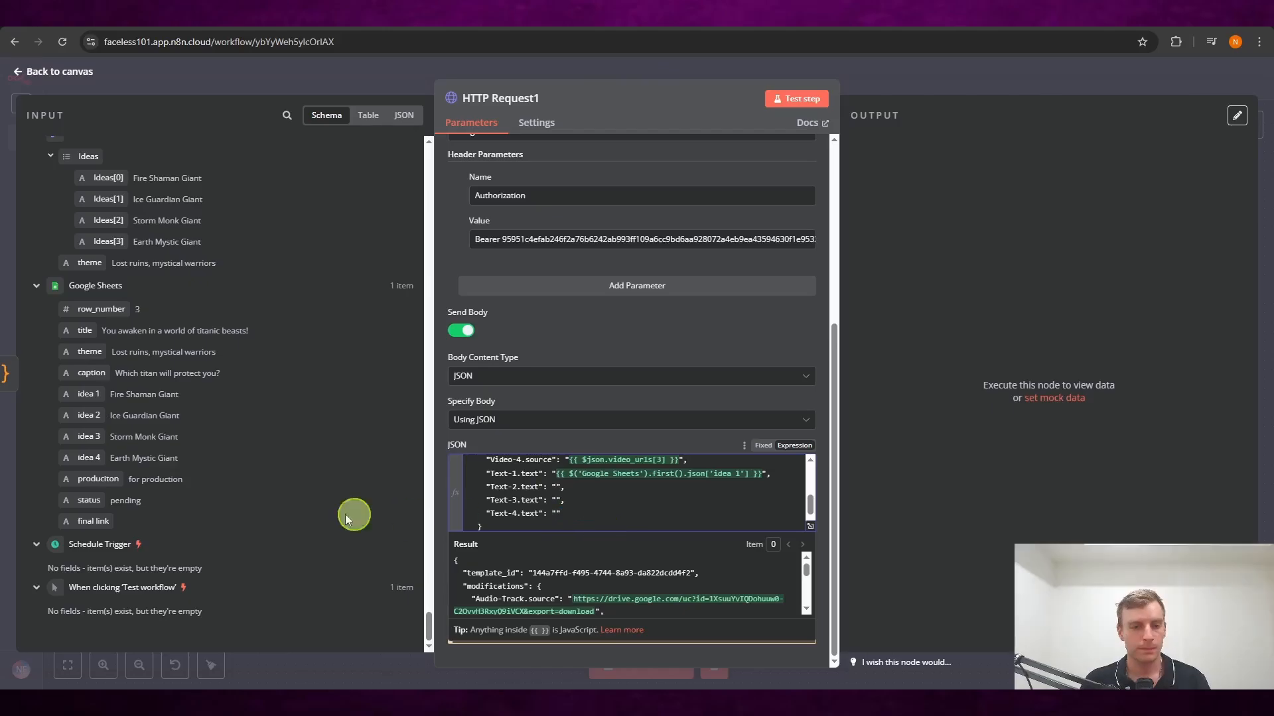
- Fill Text-2, Text-3 and Text-4 with the Google Sheets fields idea 2, idea 3 and idea 4 using first(), and review the full JSON body
{"action": "left_click_drag", "start_coordinate": [90, 417], "coordinate": [560, 487]}
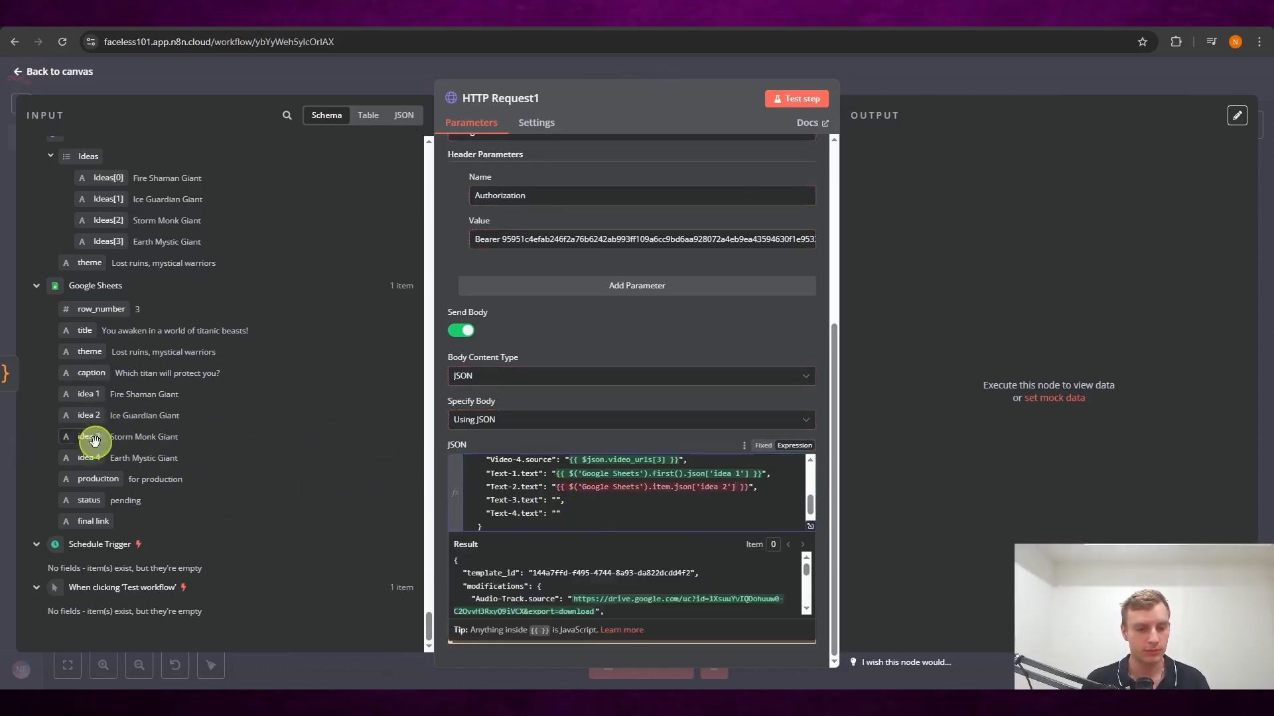
{"action": "left_click_drag", "start_coordinate": [89, 437], "coordinate": [556, 517]}
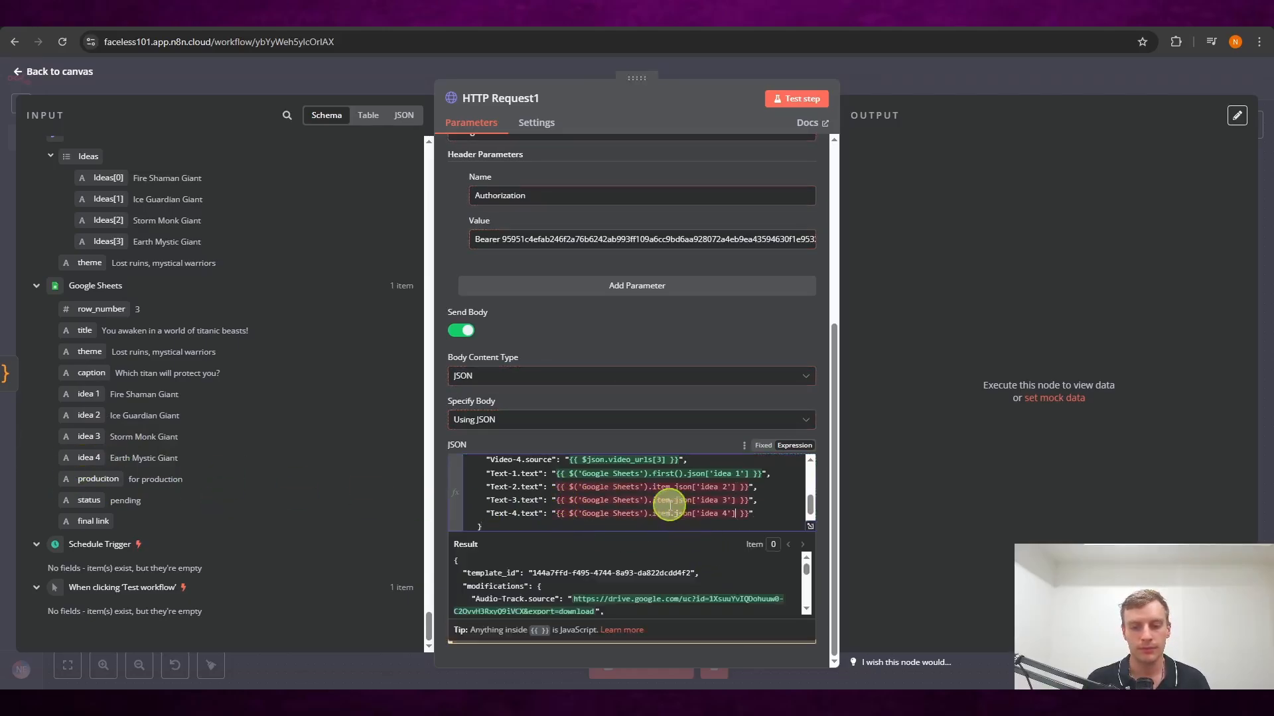
{"action": "double_click", "coordinate": [663, 488]}
{"action": "type", "text": "fir"}
{"action": "type", "text": "sr"}
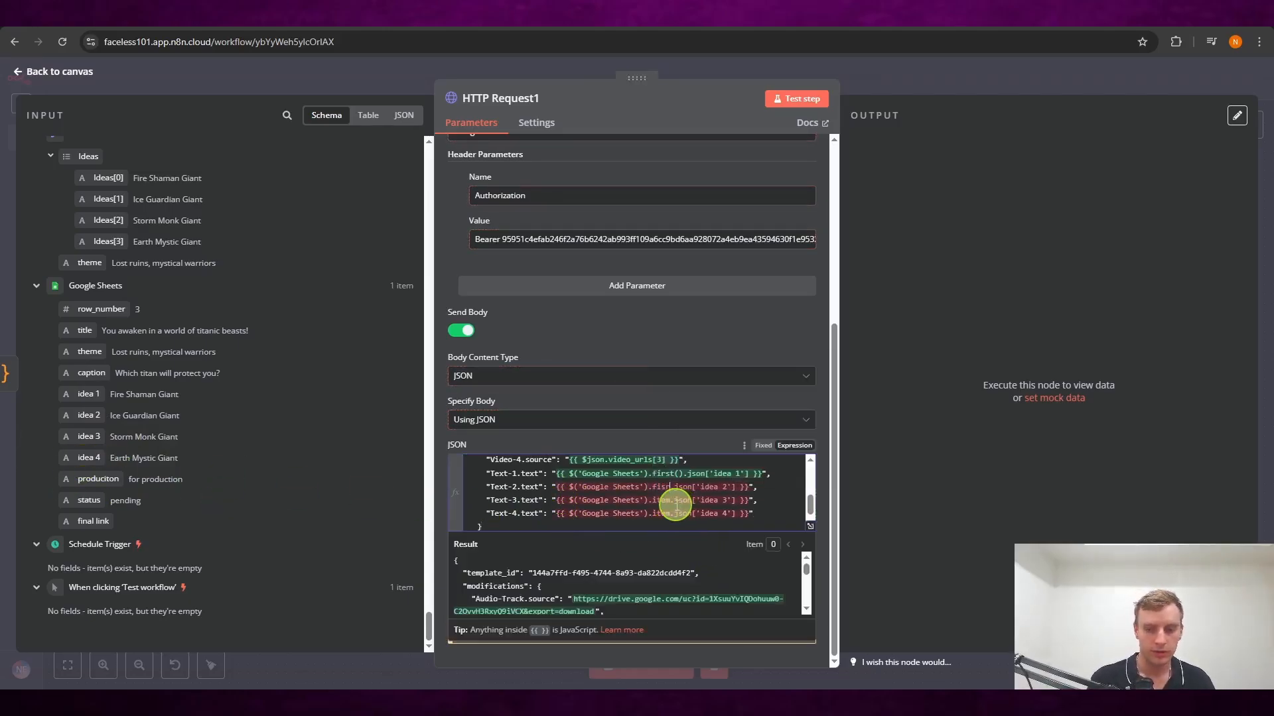
{"action": "type", "text": "r"}
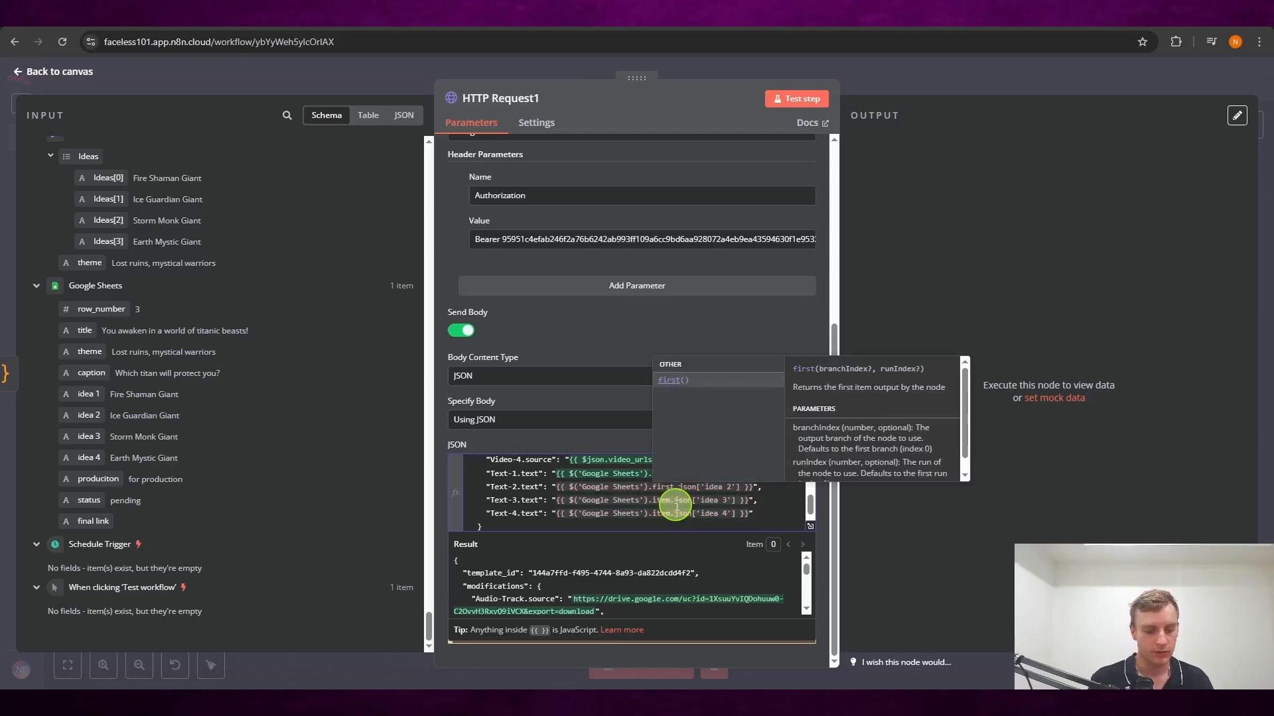
{"action": "key", "text": "Return"}
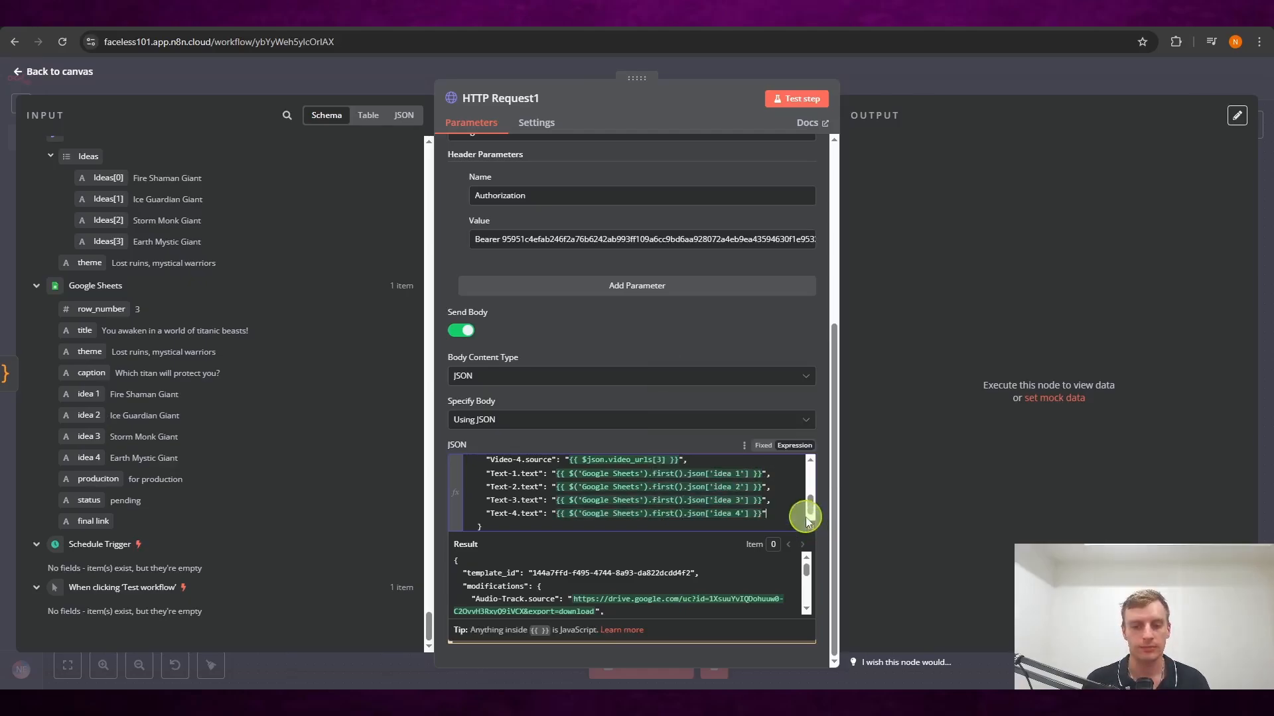
{"action": "left_click", "coordinate": [813, 526]}
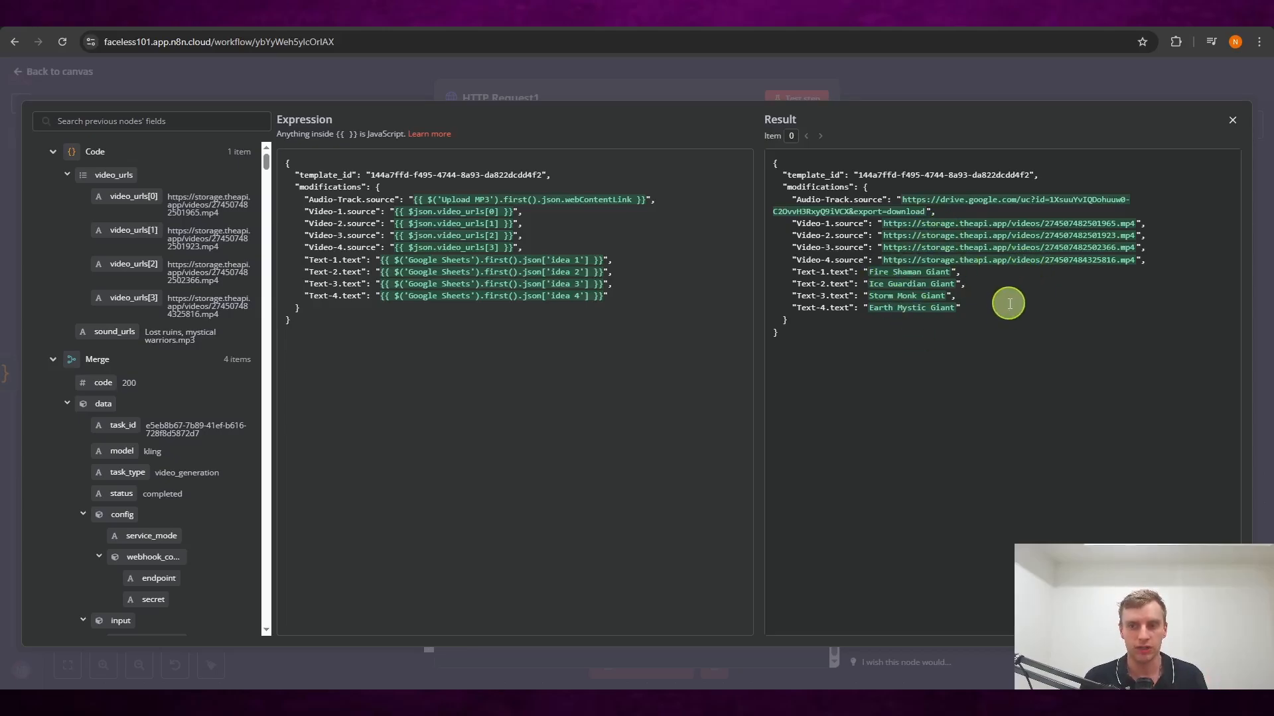
{"action": "left_click", "coordinate": [1041, 81]}
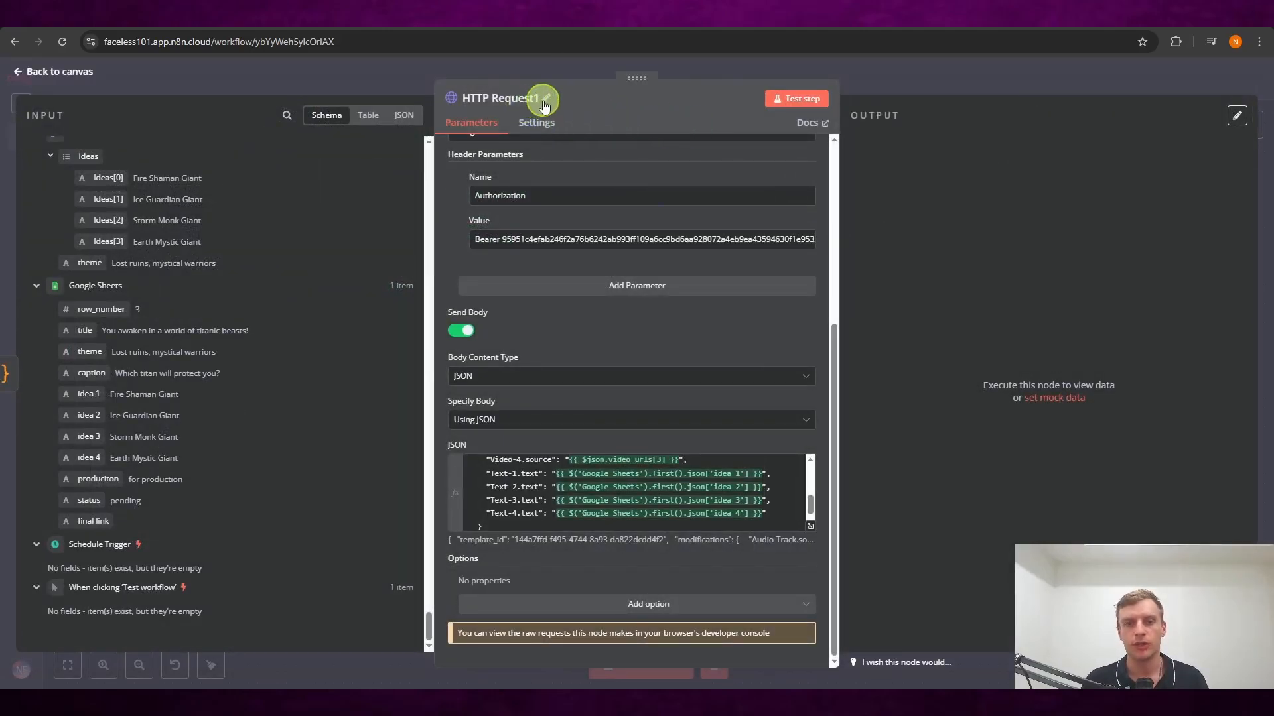
- Rename the HTTP Request1 node to Render Video and return to the canvas
{"action": "left_click", "coordinate": [545, 100]}
{"action": "type", "text": "Ren"}
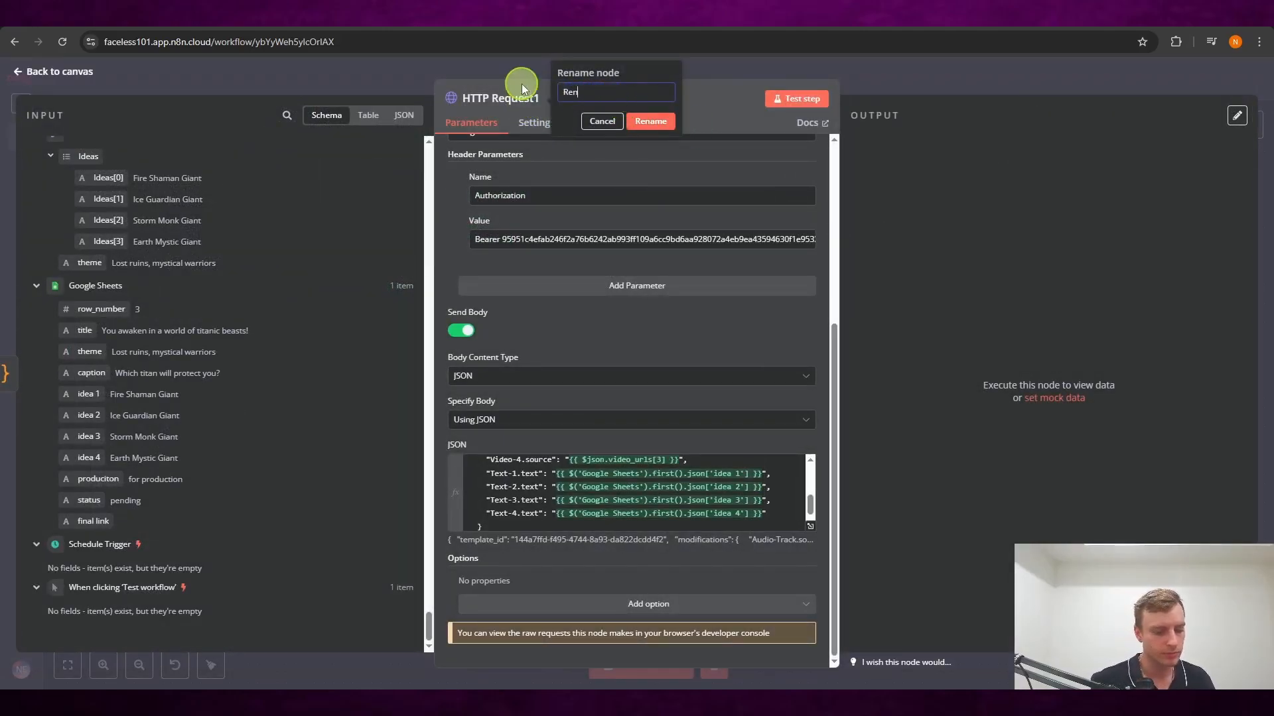
{"action": "type", "text": "der Video"}
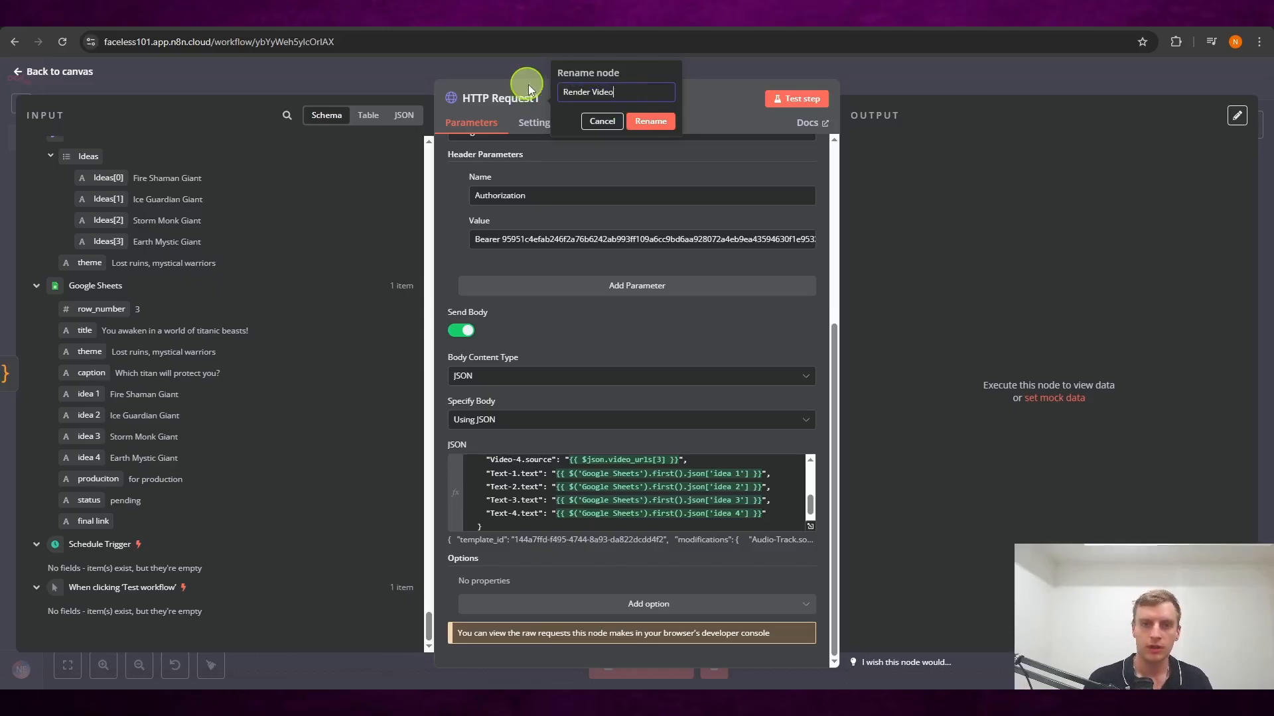
{"action": "key", "text": "Return"}
{"action": "key", "text": "Escape"}
{"action": "left_click", "coordinate": [1074, 79]}
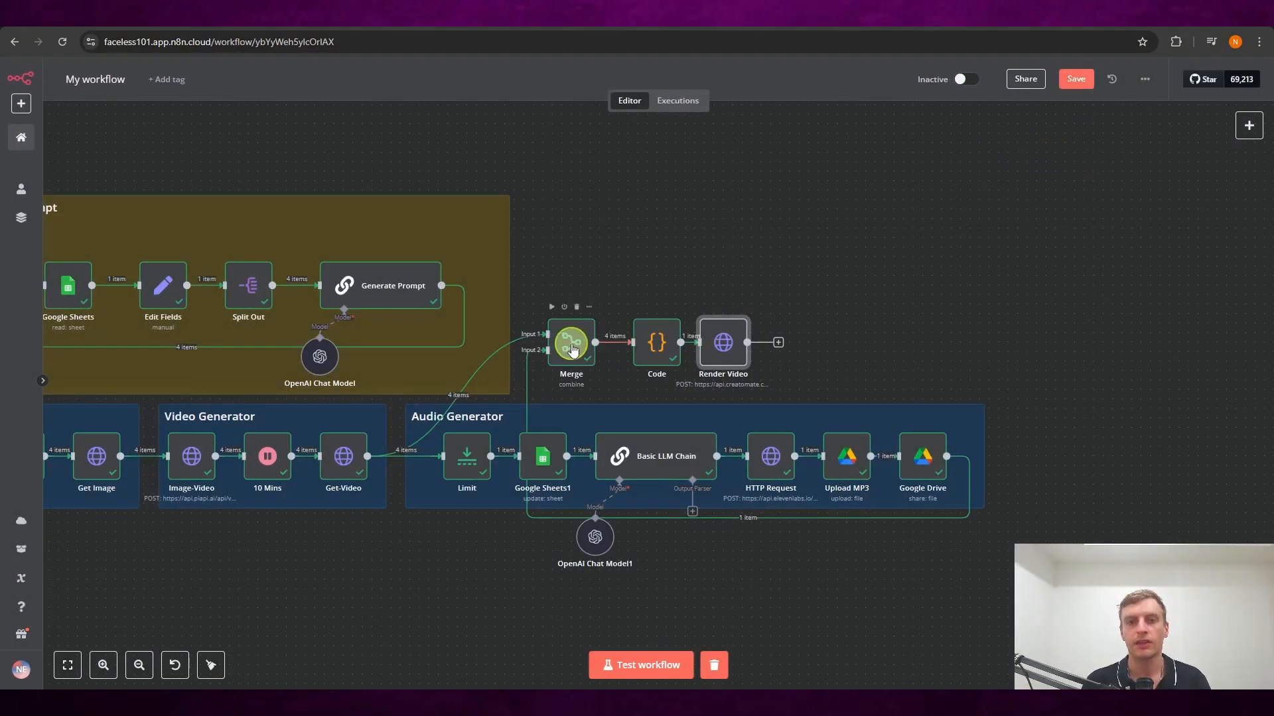
- Reposition the Merge, Code and Render Video nodes into an evenly spaced horizontal row
{"action": "left_click_drag", "start_coordinate": [570, 345], "coordinate": [574, 333]}
{"action": "left_click_drag", "start_coordinate": [654, 351], "coordinate": [640, 333]}
{"action": "left_click_drag", "start_coordinate": [723, 342], "coordinate": [714, 333]}
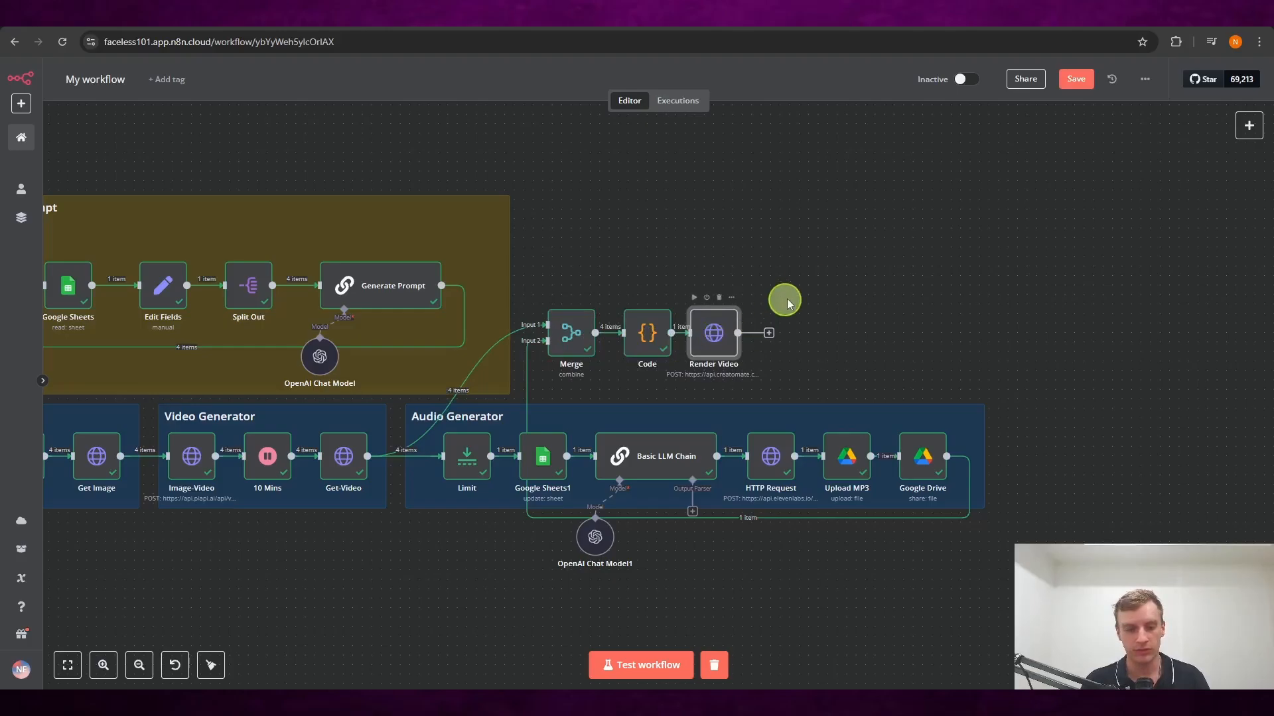
- Add a Wait node after Render Video and name it 2 Mins
{"action": "scroll", "coordinate": [796, 272], "scroll_direction": "right", "scroll_amount": 1}
{"action": "left_click", "coordinate": [760, 335]}
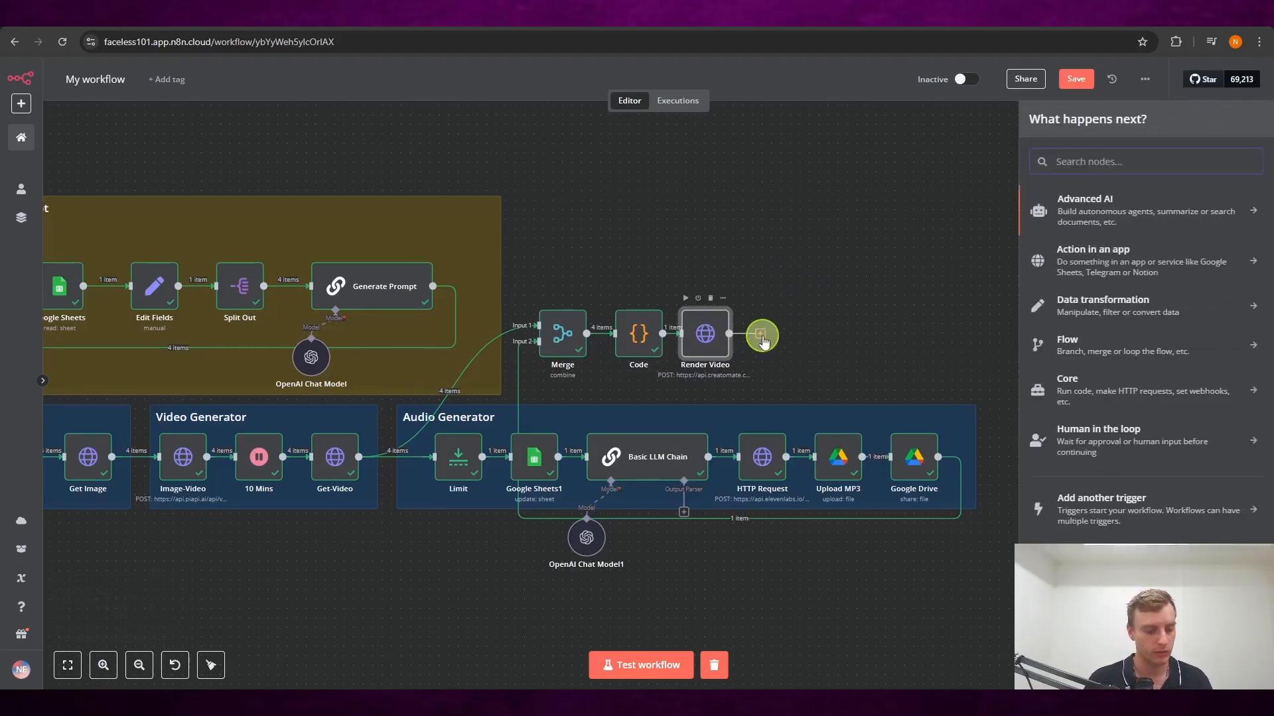
{"action": "type", "text": "wait"}
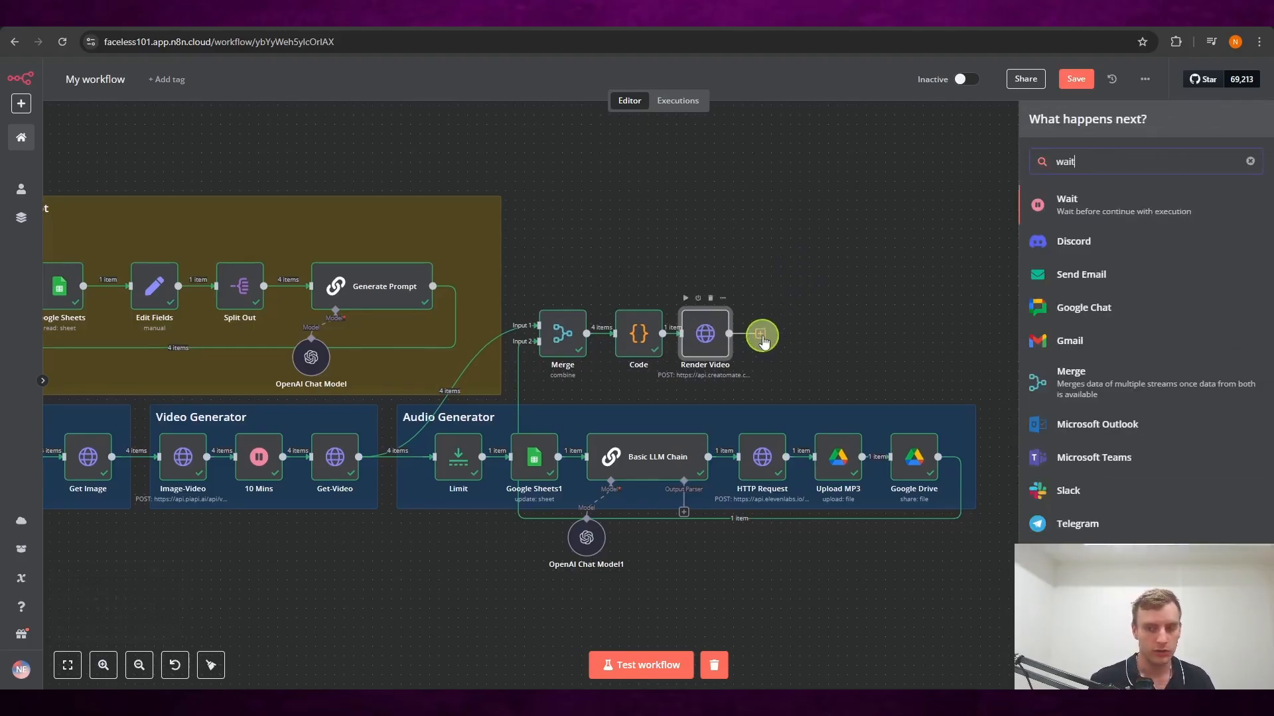
{"action": "left_click", "coordinate": [1110, 219]}
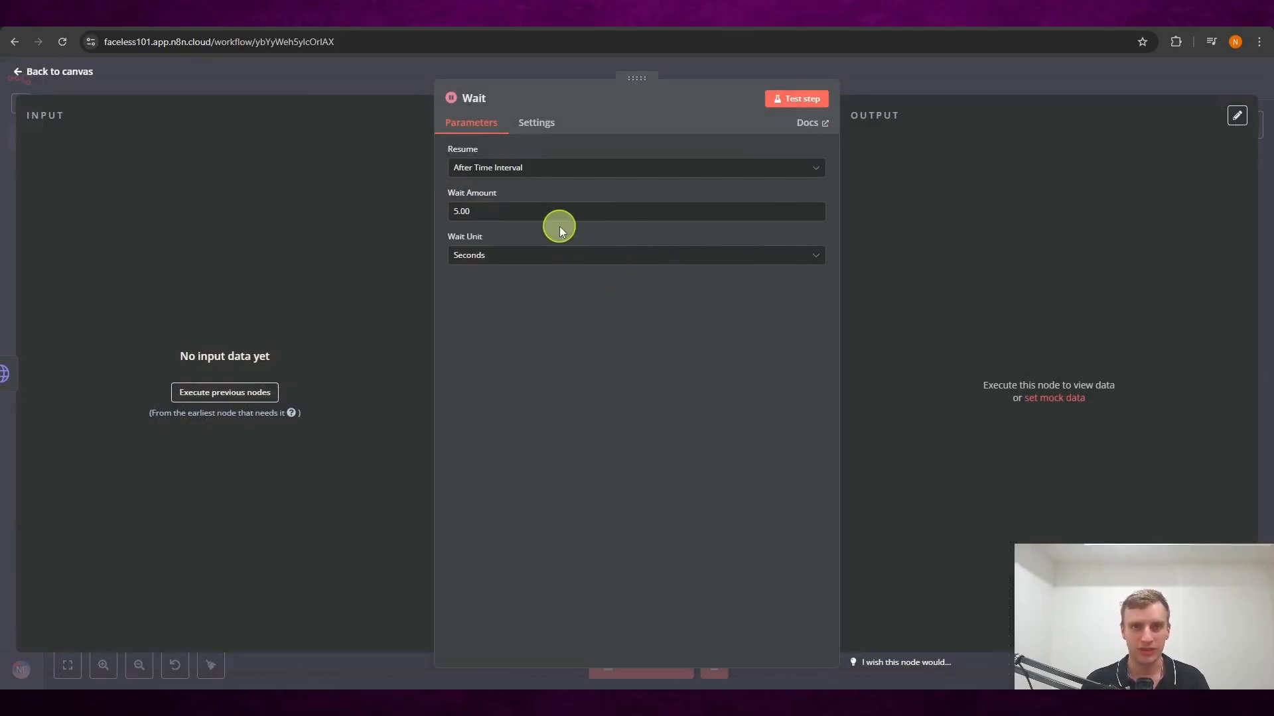
{"action": "left_click", "coordinate": [489, 99]}
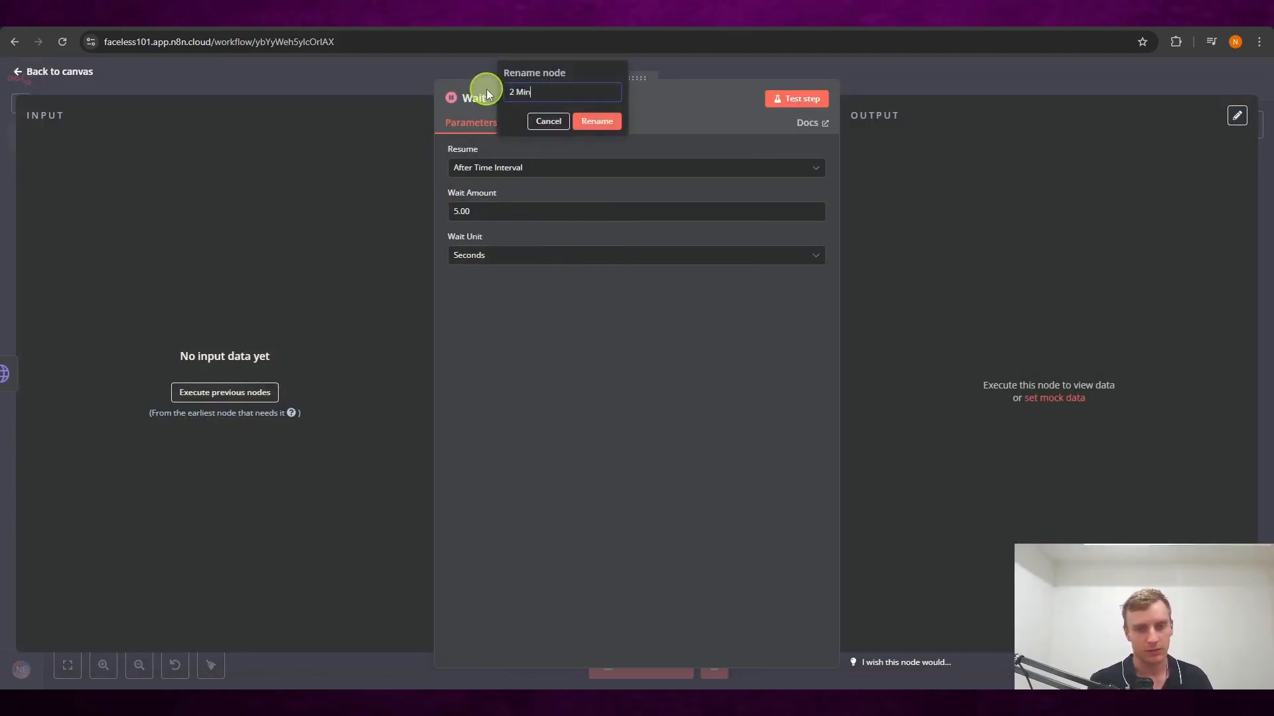
{"action": "left_click", "coordinate": [597, 120]}
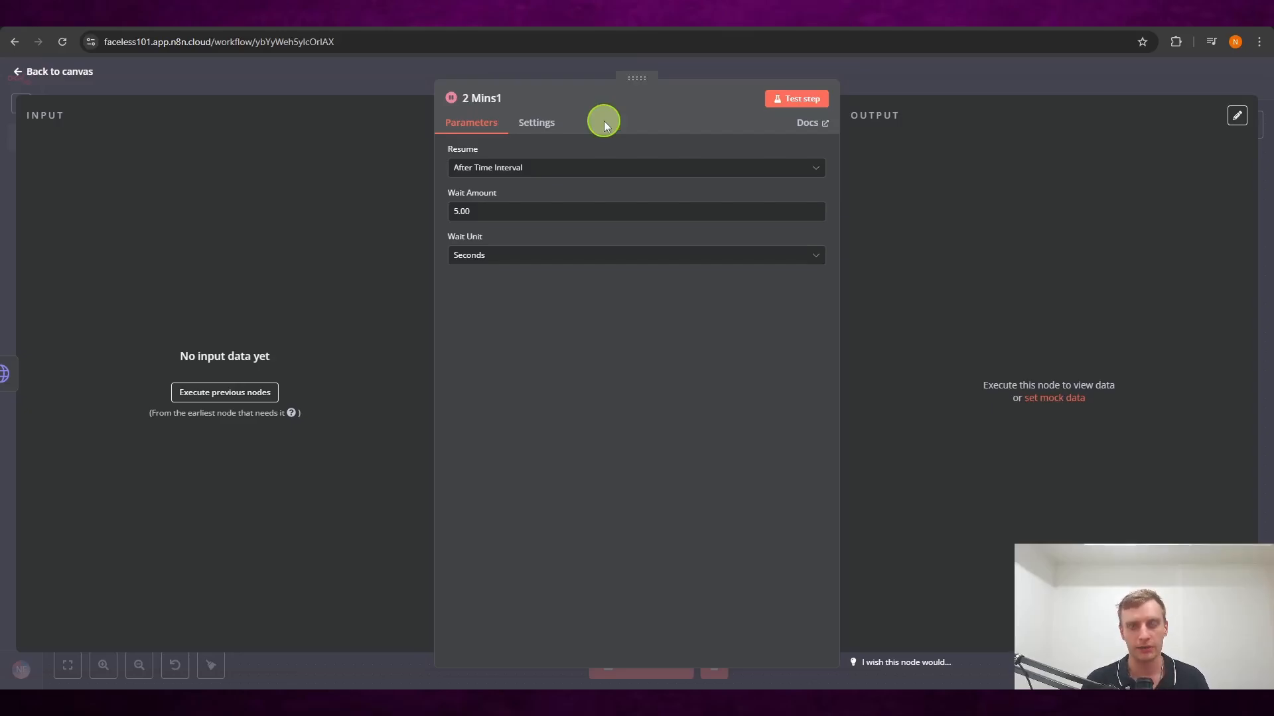
- Set the new Wait node to resume after 2 minutes and return to the canvas
{"action": "left_click", "coordinate": [550, 257]}
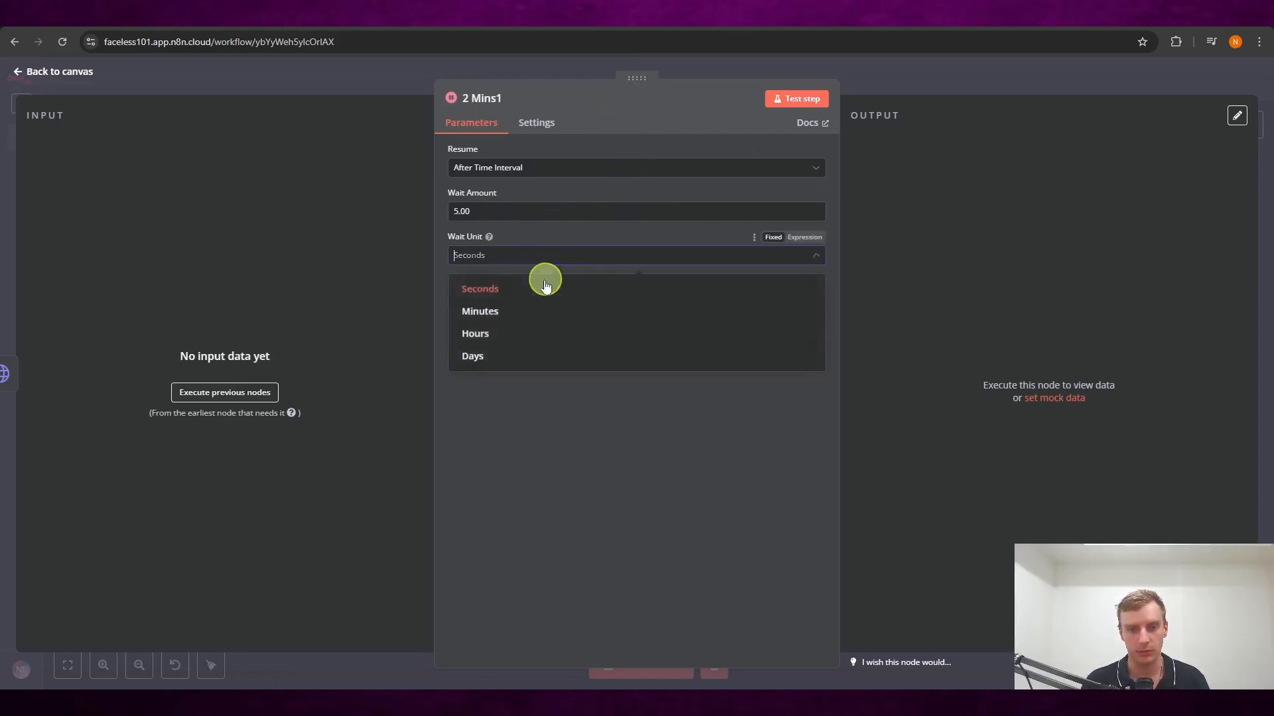
{"action": "left_click", "coordinate": [524, 311]}
{"action": "key", "text": "Escape"}
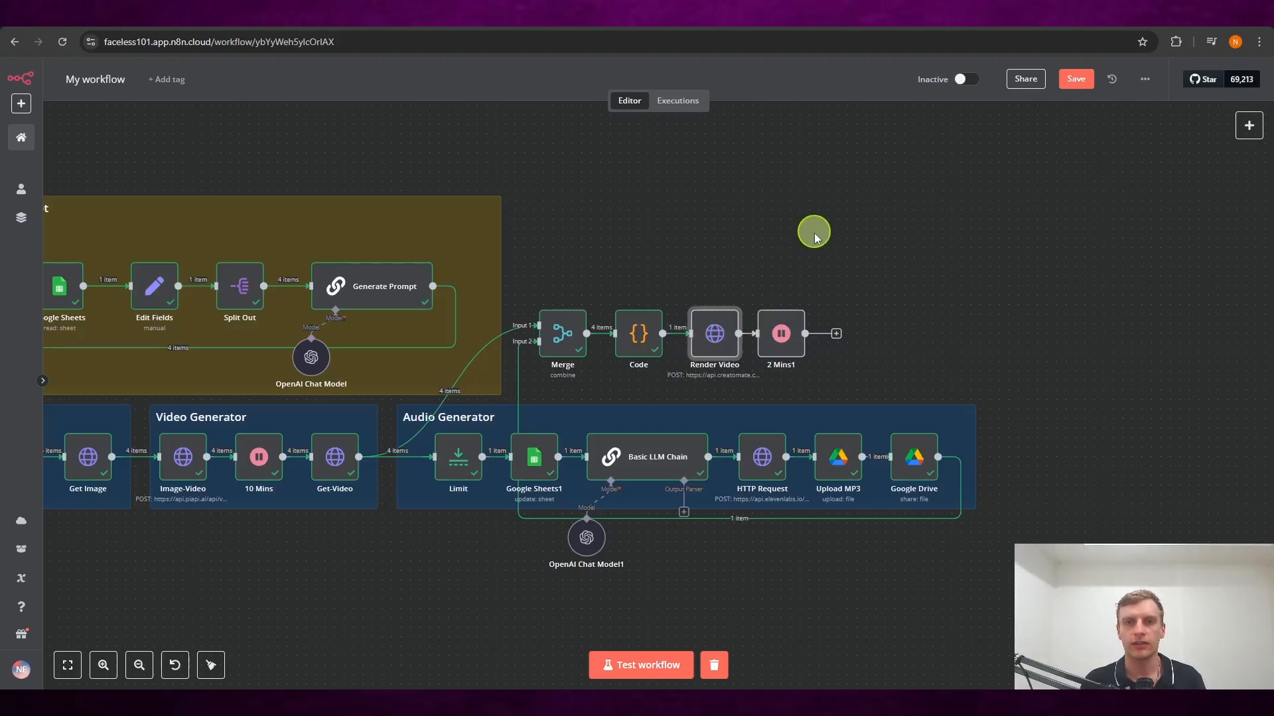
- Run the Render Video node and look through the modifications returned in its output
{"action": "double_click", "coordinate": [715, 330]}
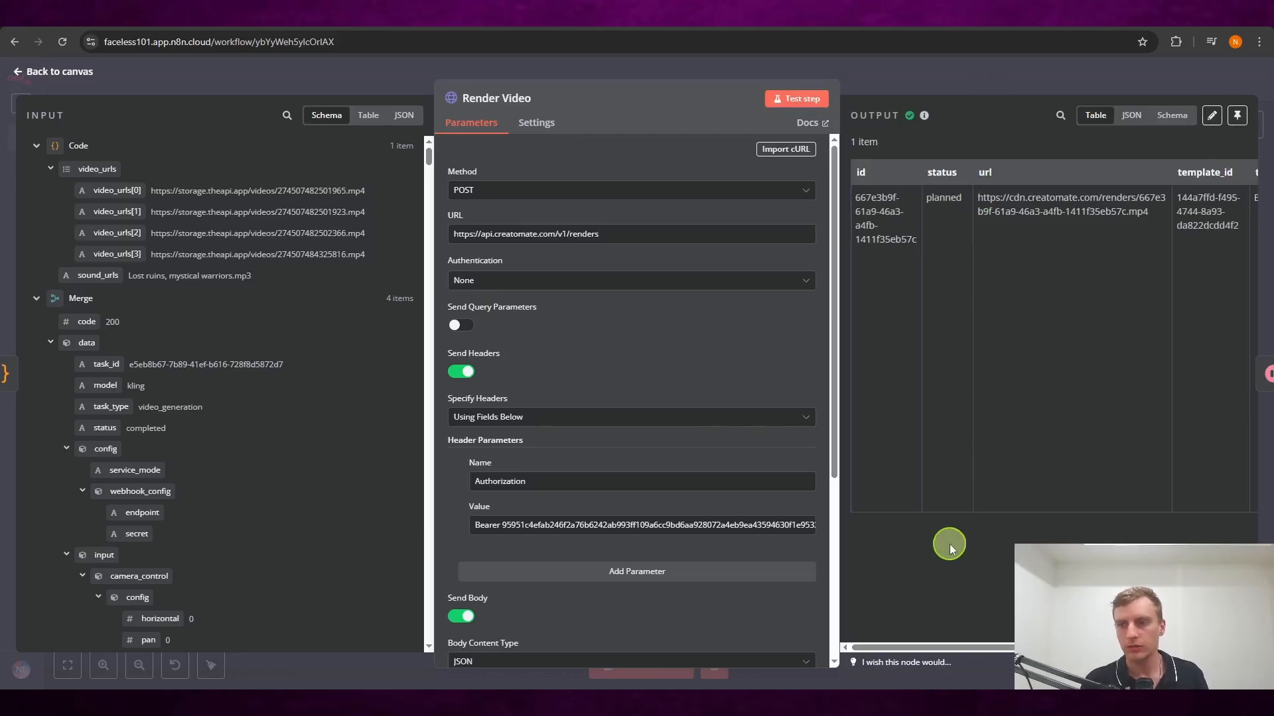
{"action": "left_click_drag", "start_coordinate": [975, 648], "coordinate": [1166, 647]}
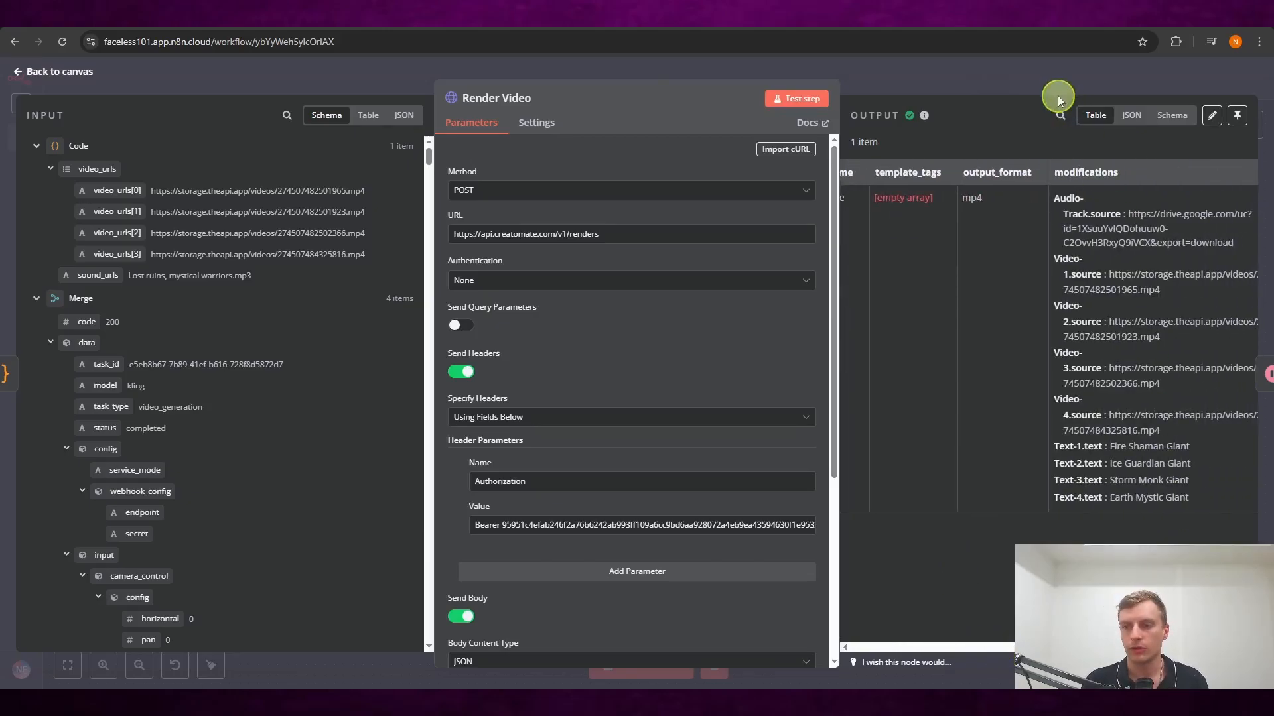
{"action": "left_click", "coordinate": [1058, 98]}
- Run a test of the two-minute Wait node after Render Video and return to the canvas
{"action": "double_click", "coordinate": [781, 332]}
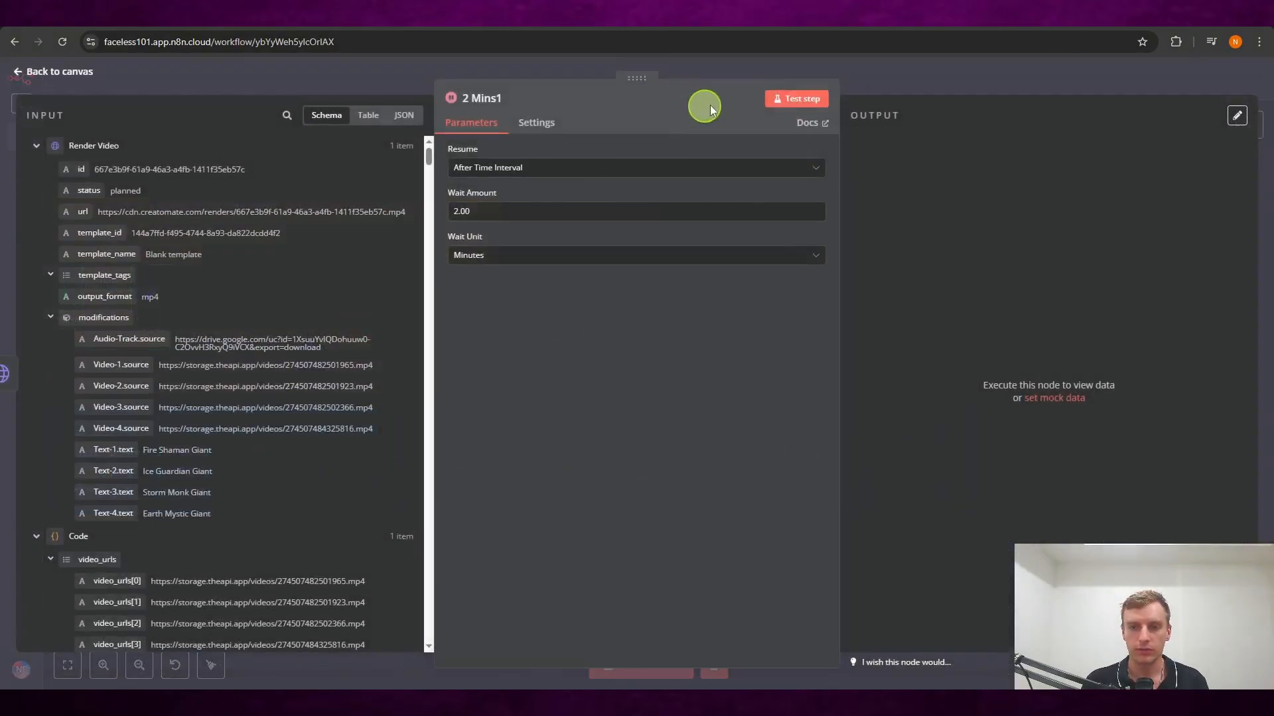
{"action": "left_click", "coordinate": [786, 99]}
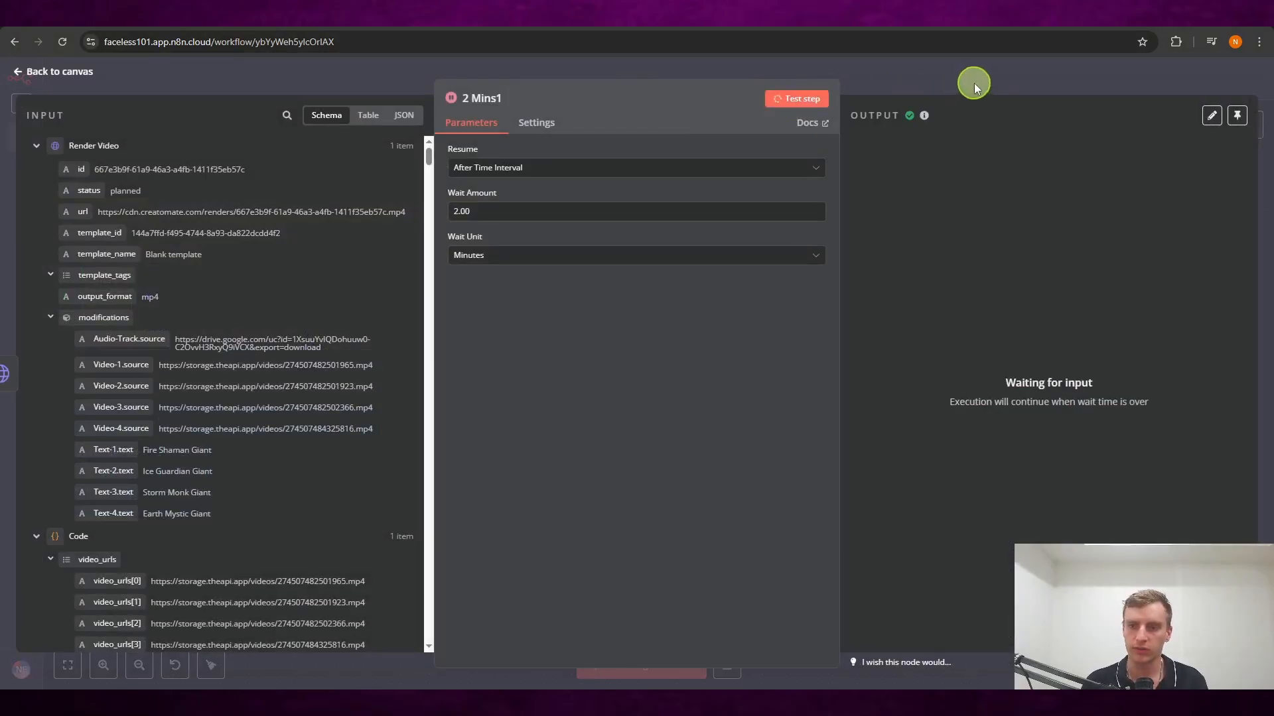
{"action": "left_click", "coordinate": [975, 88]}
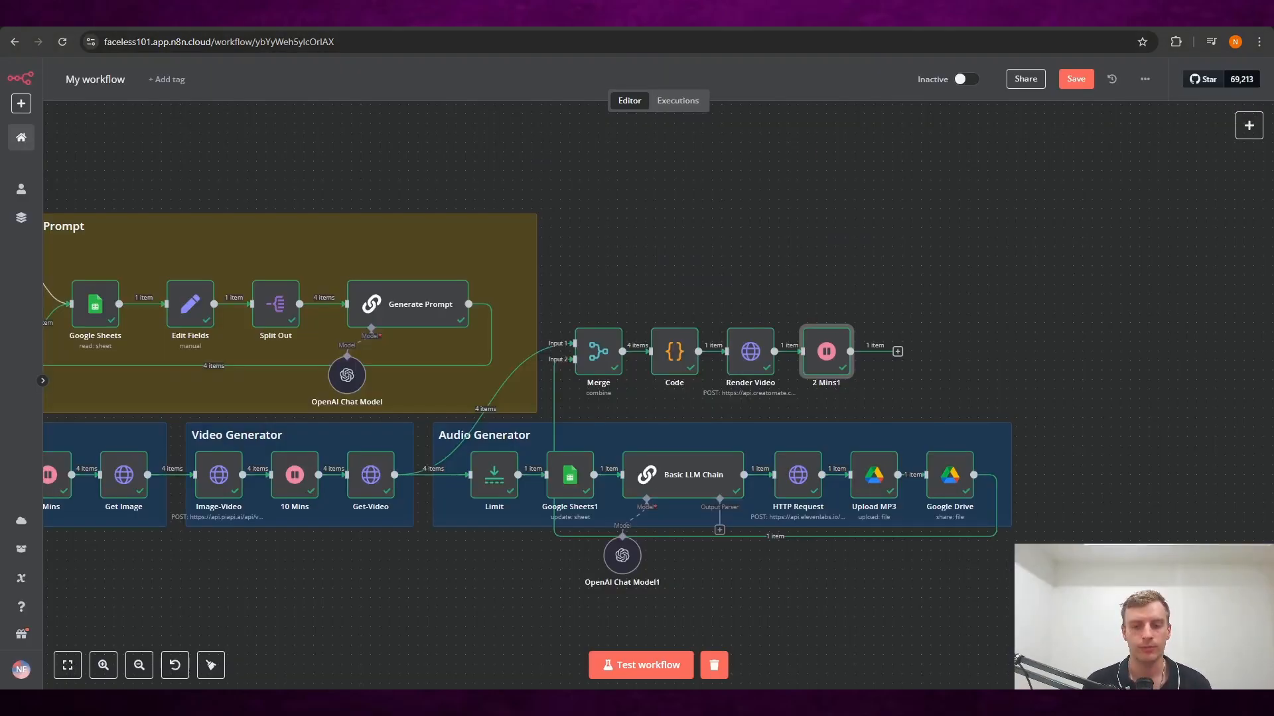
- Add an HTTP Request node named Download after the 2 Mins1 wait and map its URL to {{ $json.url }} from the wait's output
{"action": "left_click", "coordinate": [897, 352]}
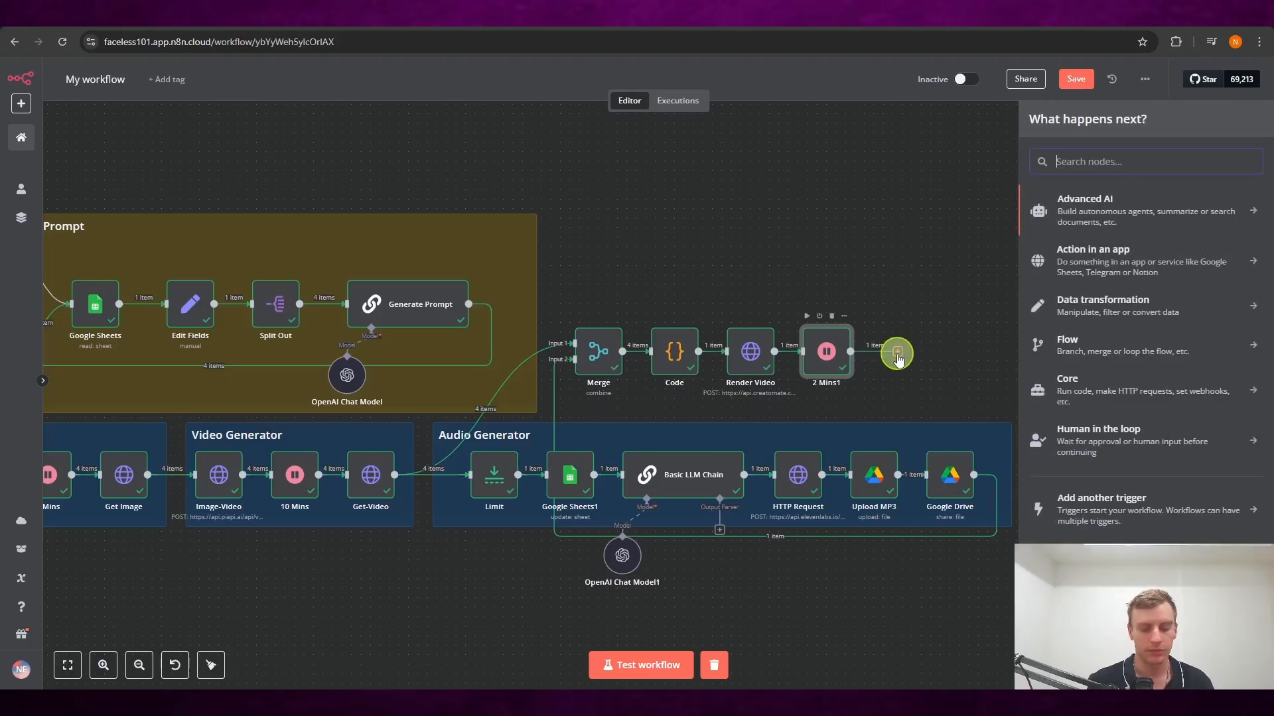
{"action": "type", "text": "http"}
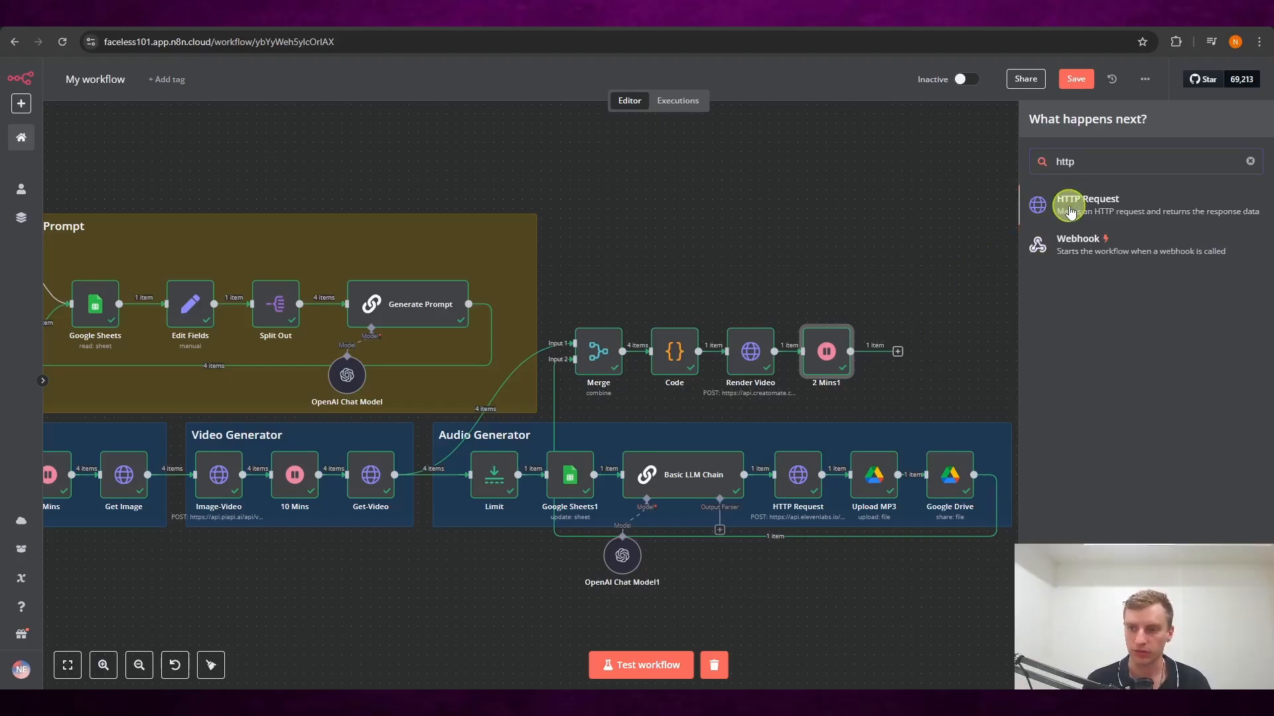
{"action": "left_click", "coordinate": [1069, 211]}
{"action": "left_click", "coordinate": [543, 101]}
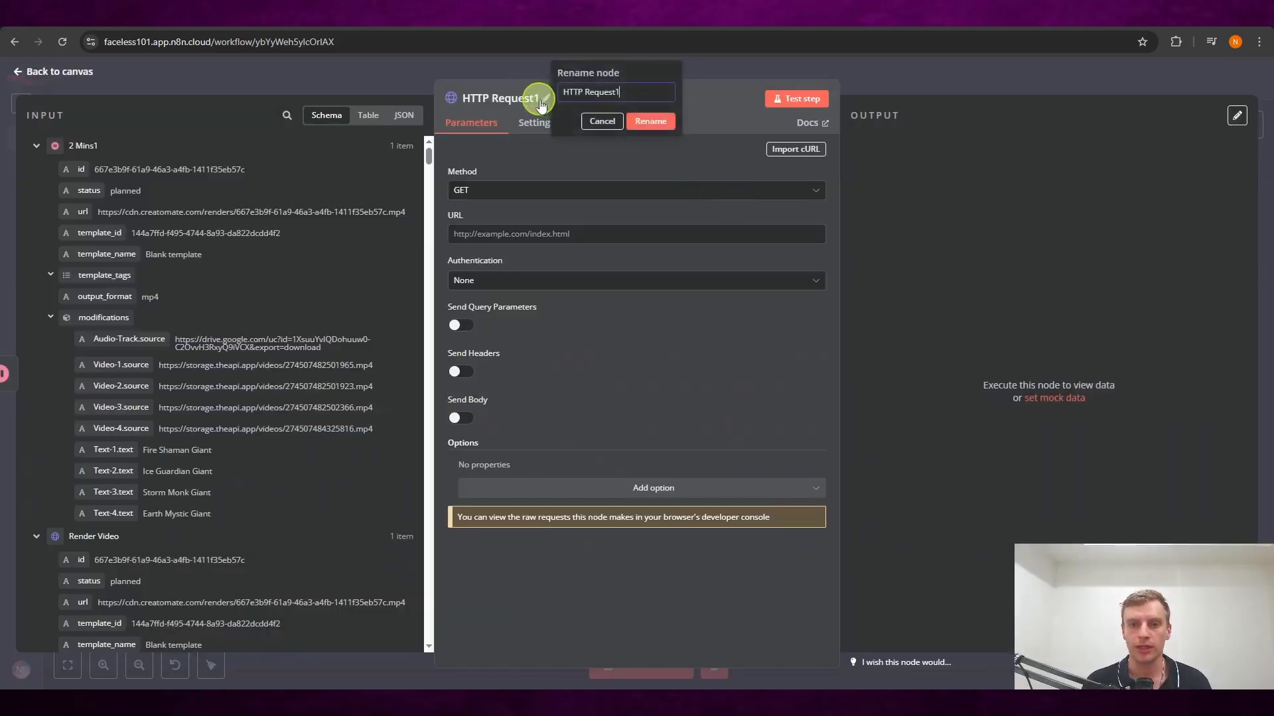
{"action": "left_click_drag", "start_coordinate": [651, 93], "coordinate": [519, 93]}
{"action": "type", "text": "Download"}
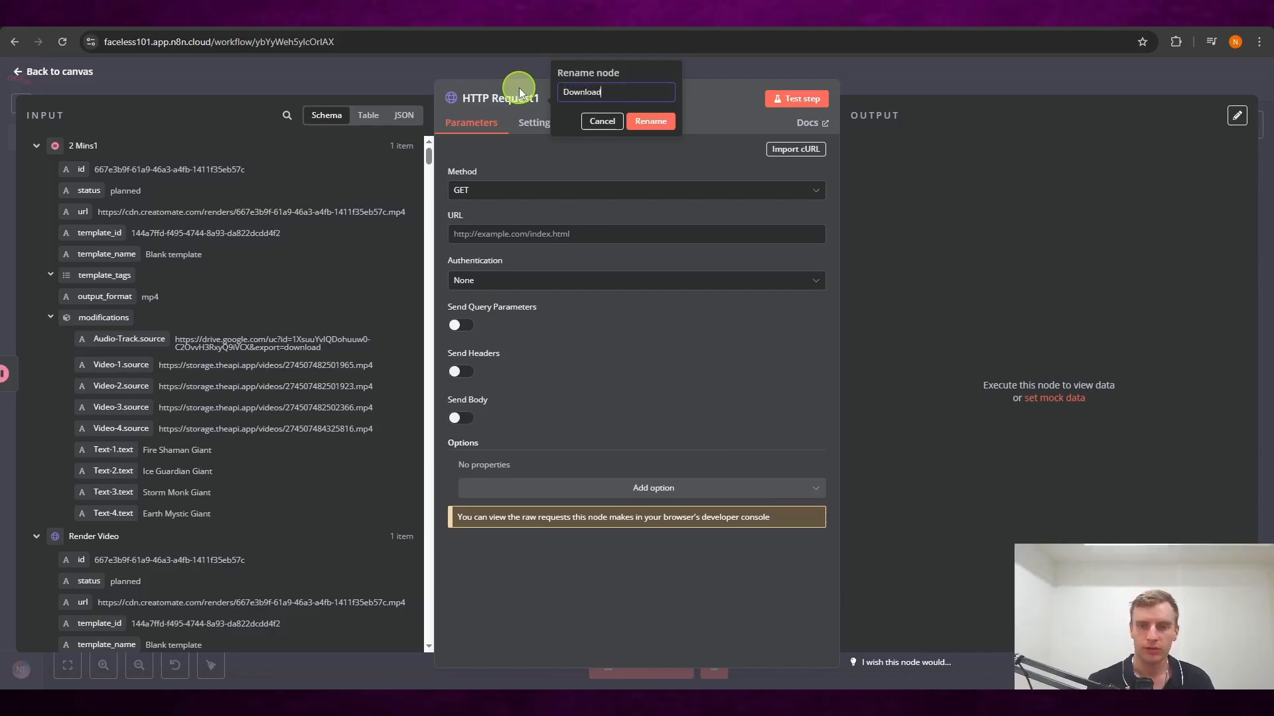
{"action": "left_click", "coordinate": [650, 121]}
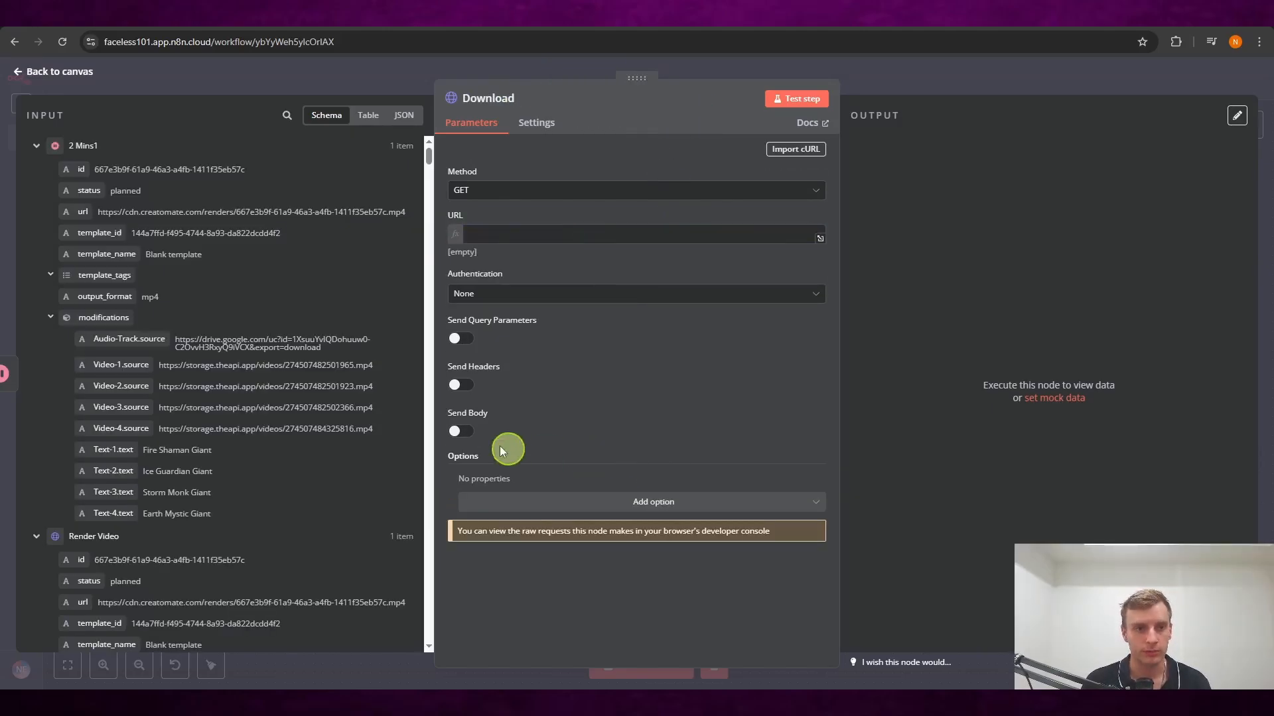
{"action": "left_click_drag", "start_coordinate": [80, 212], "coordinate": [532, 235]}
{"action": "left_click", "coordinate": [659, 368]}
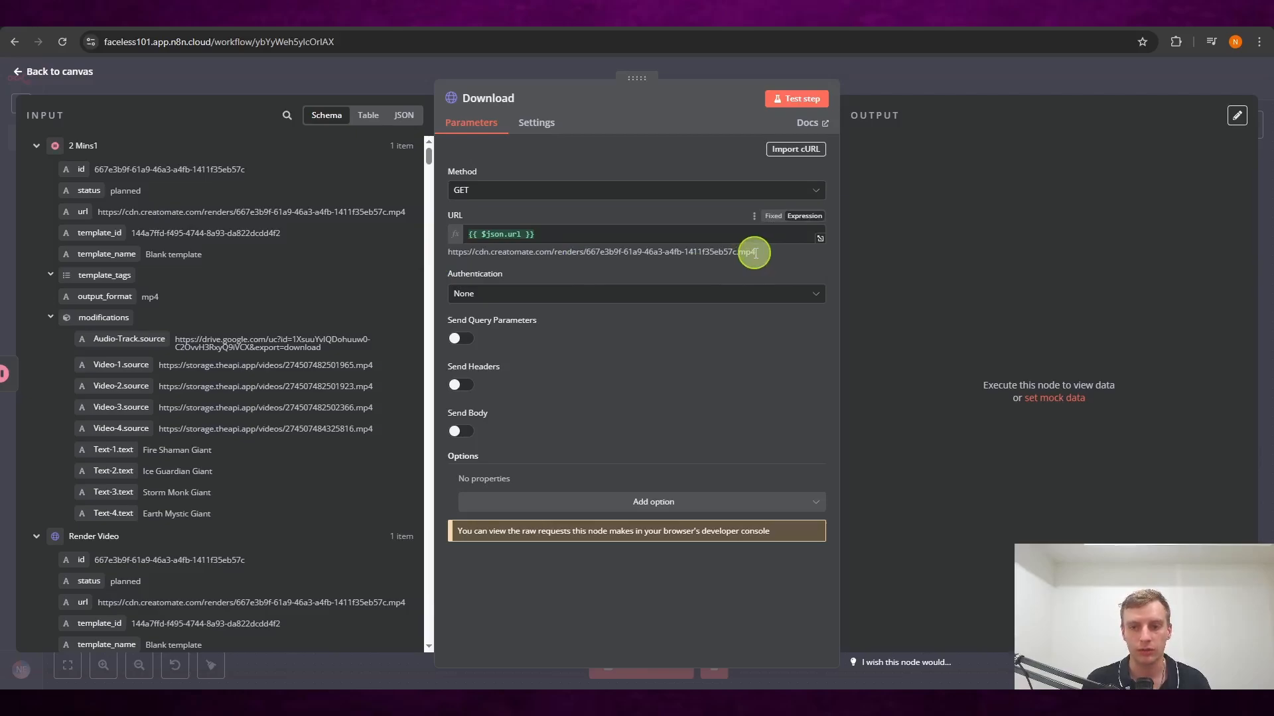
- Open the resolved render URL in a new tab, skim through the video, pause it and return to the workflow canvas
{"action": "left_click_drag", "start_coordinate": [755, 252], "coordinate": [447, 253]}
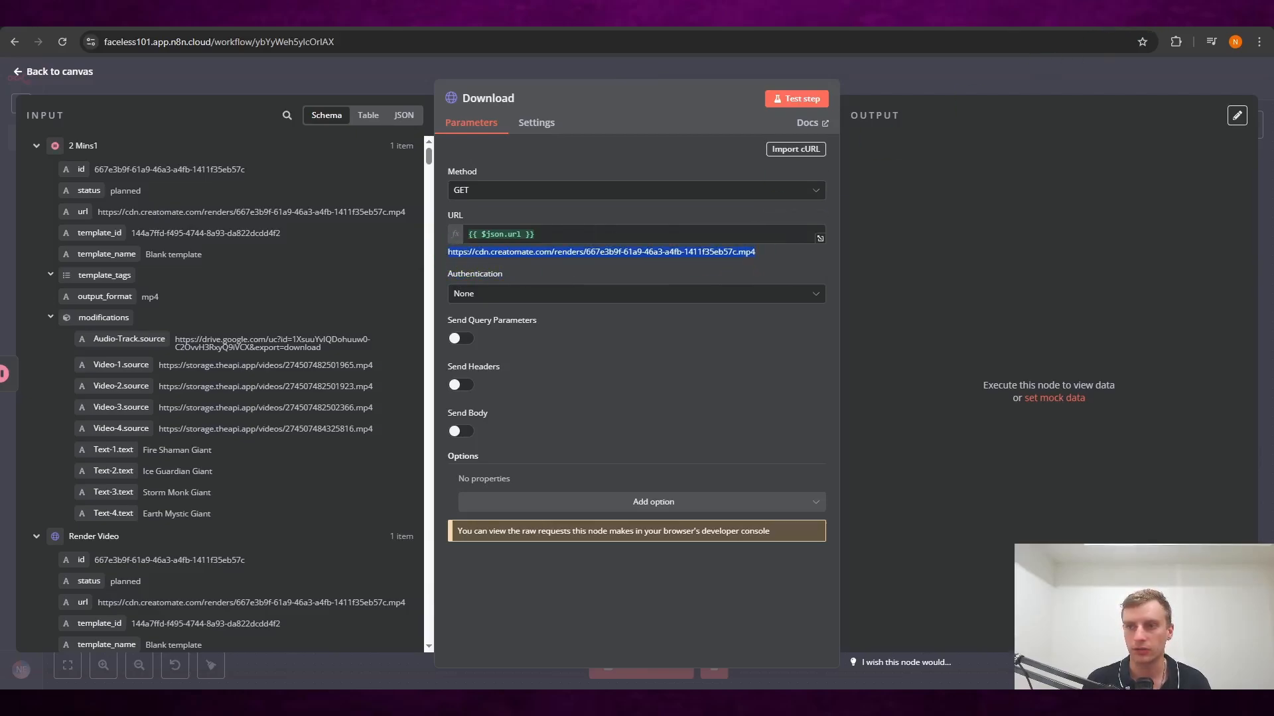
{"action": "key", "text": "ctrl+c"}
{"action": "key", "text": "ctrl+t"}
{"action": "key", "text": "ctrl+v"}
{"action": "key", "text": "Return"}
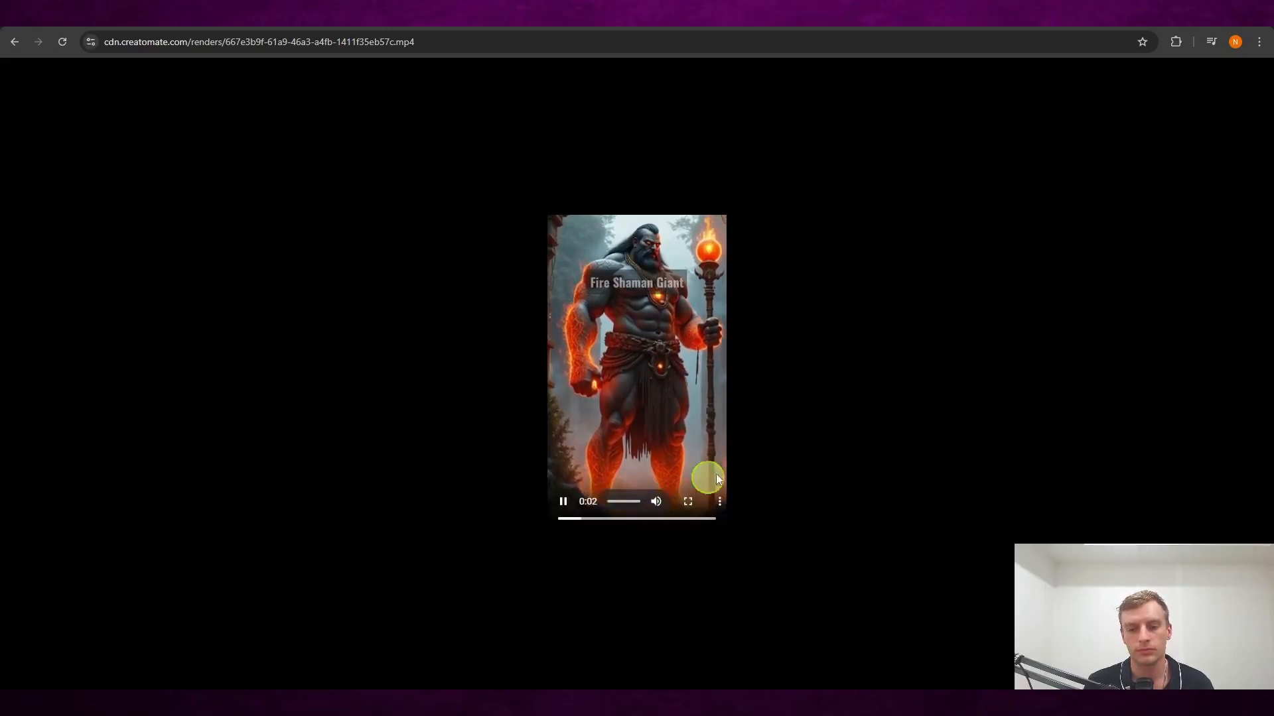
{"action": "left_click", "coordinate": [618, 521]}
{"action": "left_click", "coordinate": [659, 519]}
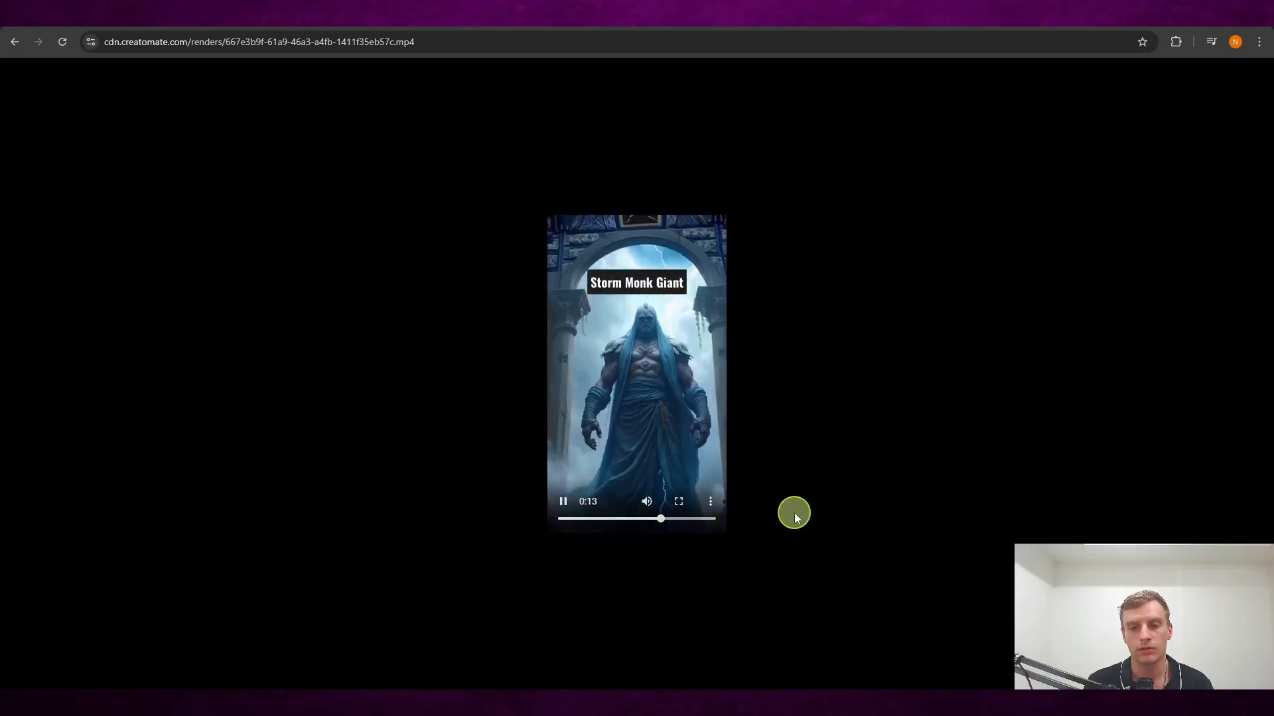
{"action": "left_click", "coordinate": [563, 501]}
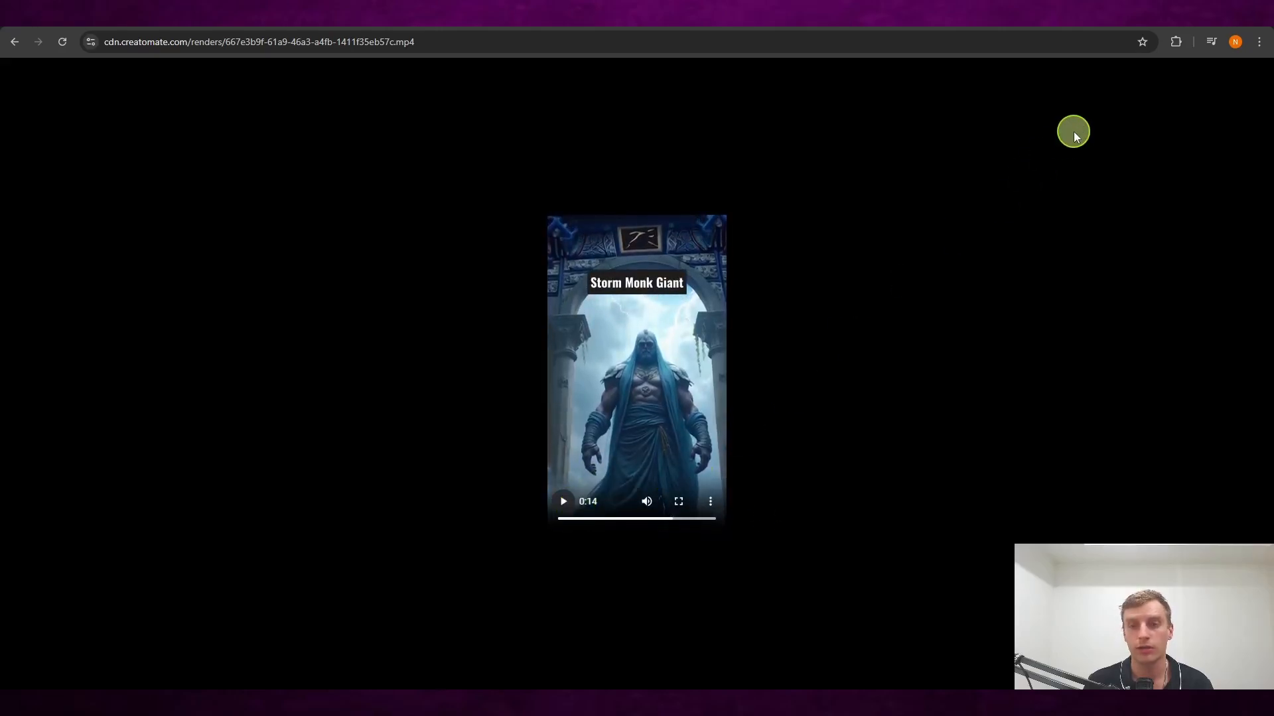
{"action": "left_click", "coordinate": [1113, 13]}
{"action": "left_click", "coordinate": [388, 263]}
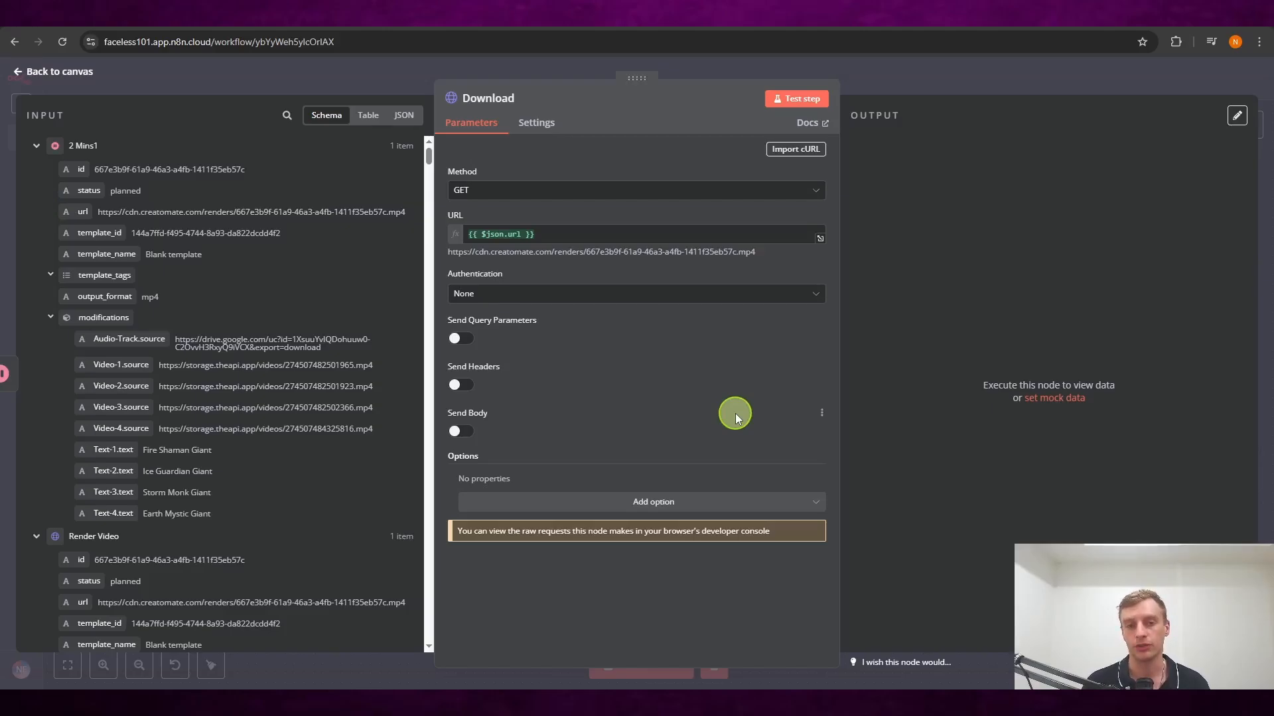
{"action": "key", "text": "Escape"}
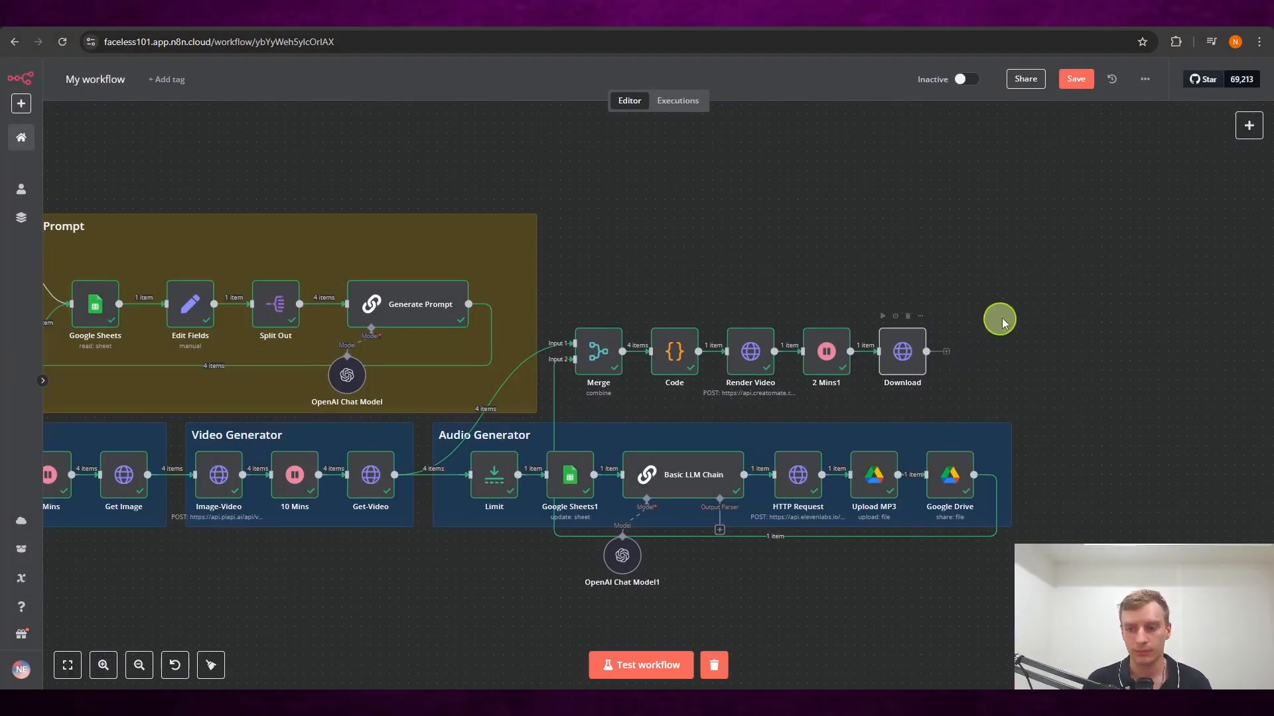
- Add a YouTube node with the video upload action after the Download node
{"action": "left_click", "coordinate": [958, 353]}
{"action": "type", "text": "youtube"}
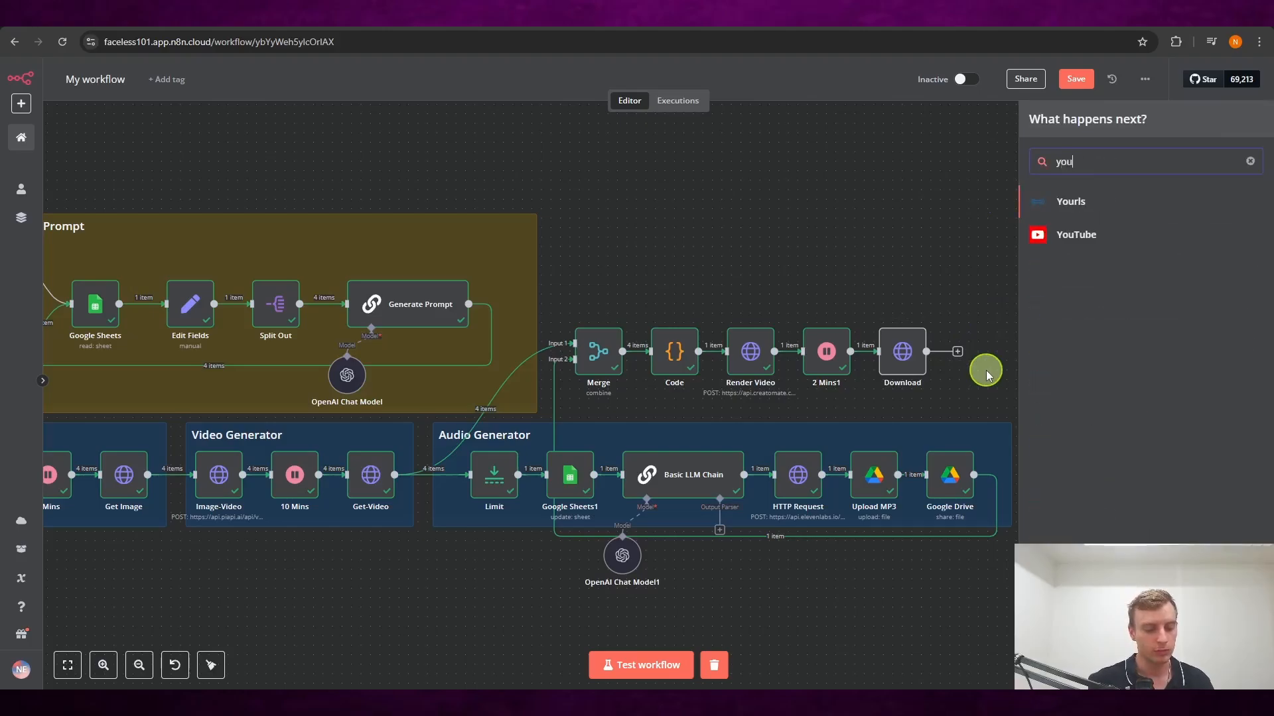
{"action": "left_click", "coordinate": [1140, 235]}
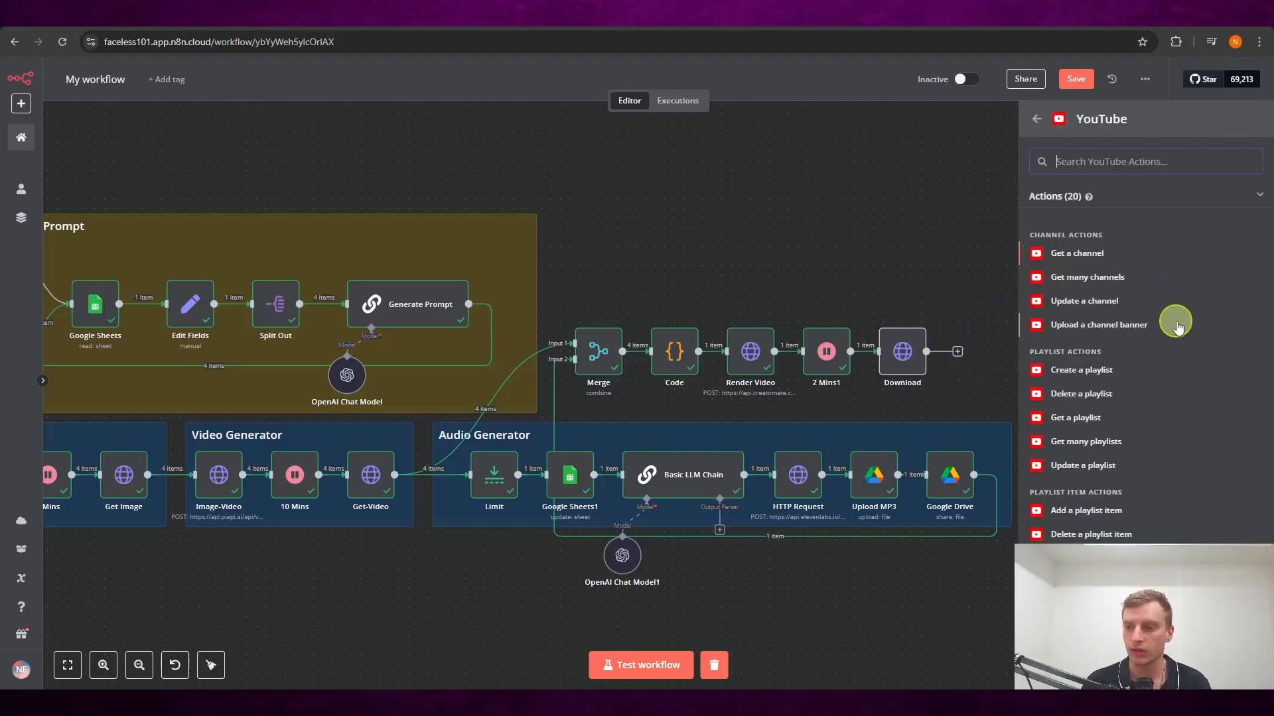
{"action": "scroll", "coordinate": [1170, 361], "scroll_direction": "down", "scroll_amount": 2}
{"action": "scroll", "coordinate": [1169, 361], "scroll_direction": "down", "scroll_amount": 3}
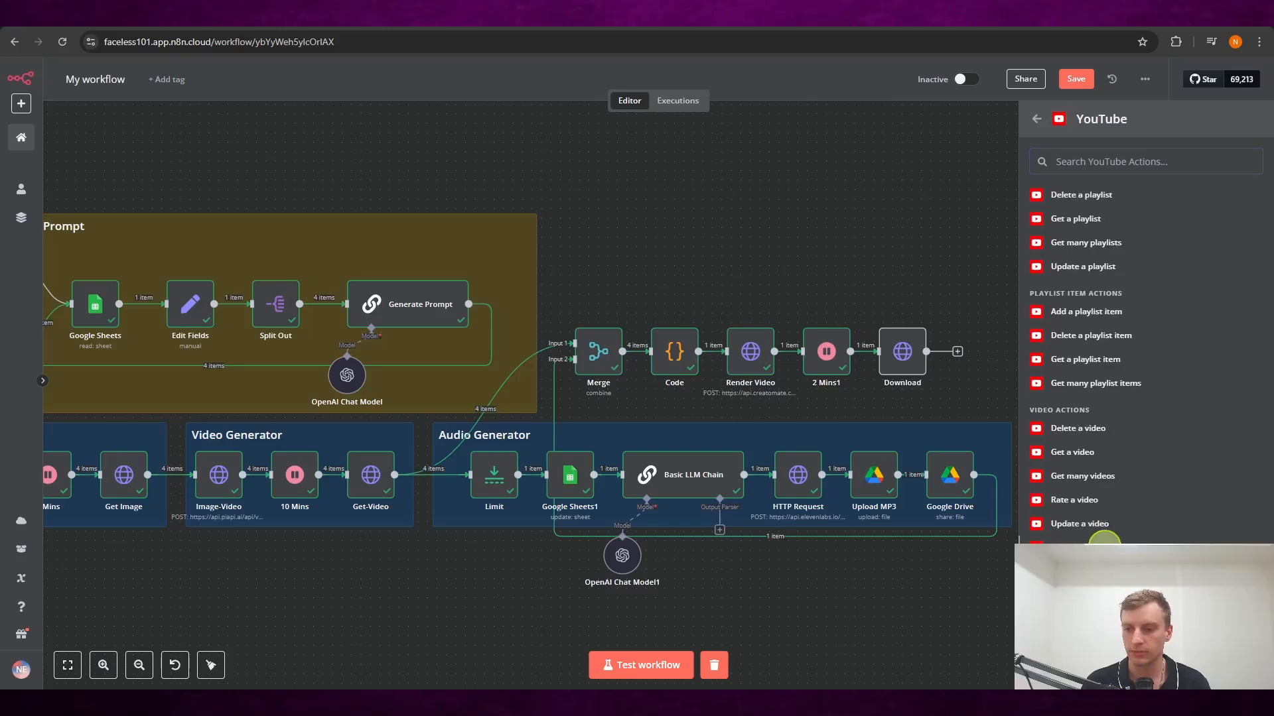
{"action": "left_click_drag", "start_coordinate": [1105, 543], "coordinate": [978, 355]}
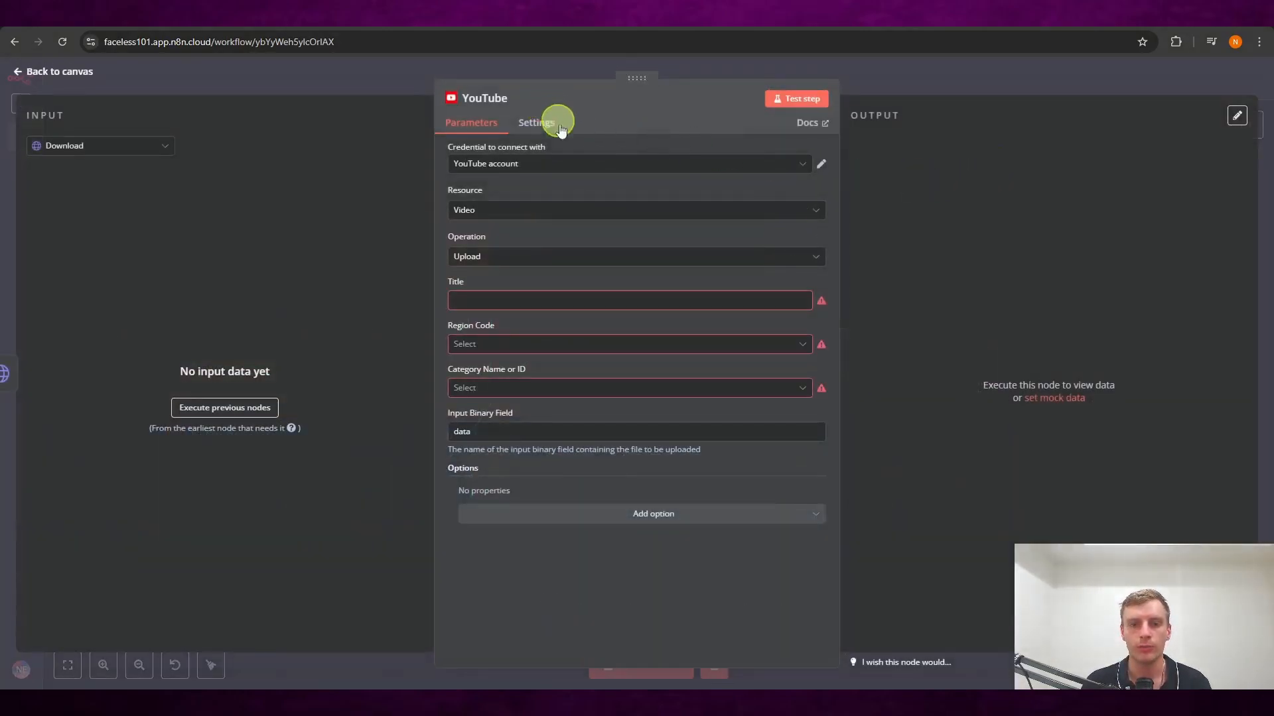
- Examine the Client ID and Client Secret fields of a new YouTube OAuth2 credential, closing it without connecting and returning to the canvas
{"action": "left_click", "coordinate": [576, 164]}
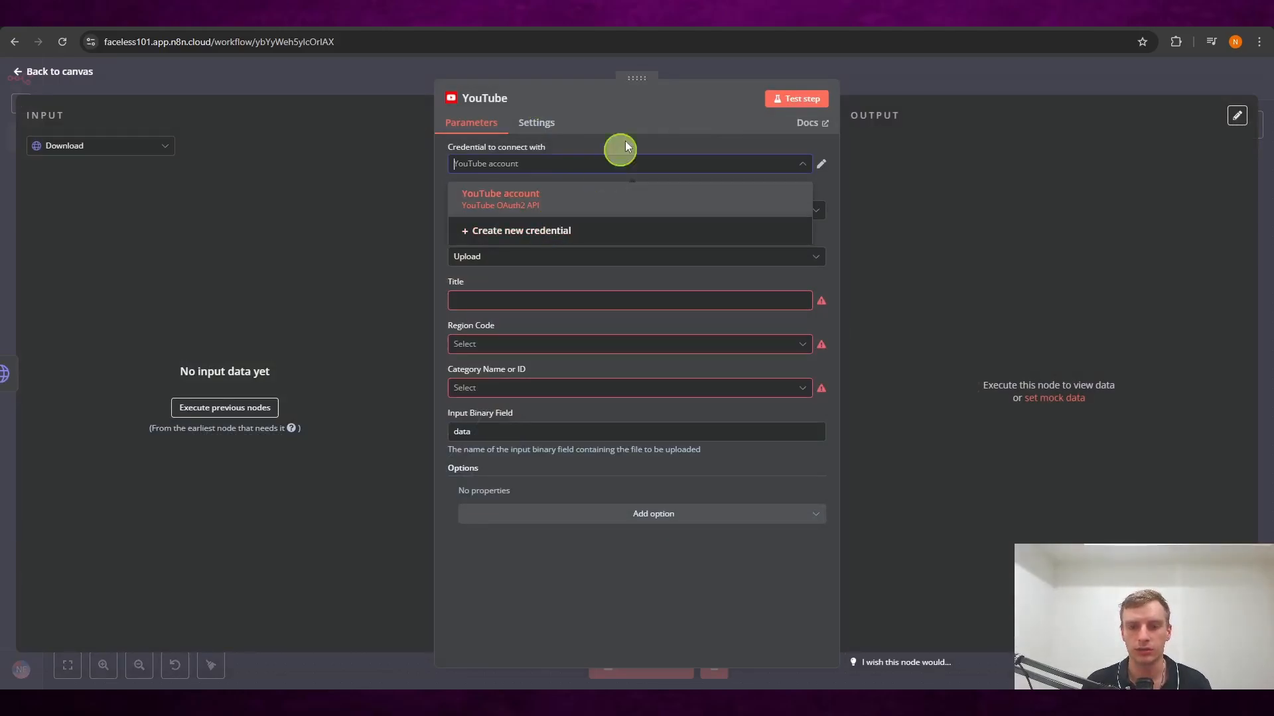
{"action": "left_click", "coordinate": [664, 148]}
{"action": "left_click", "coordinate": [645, 170]}
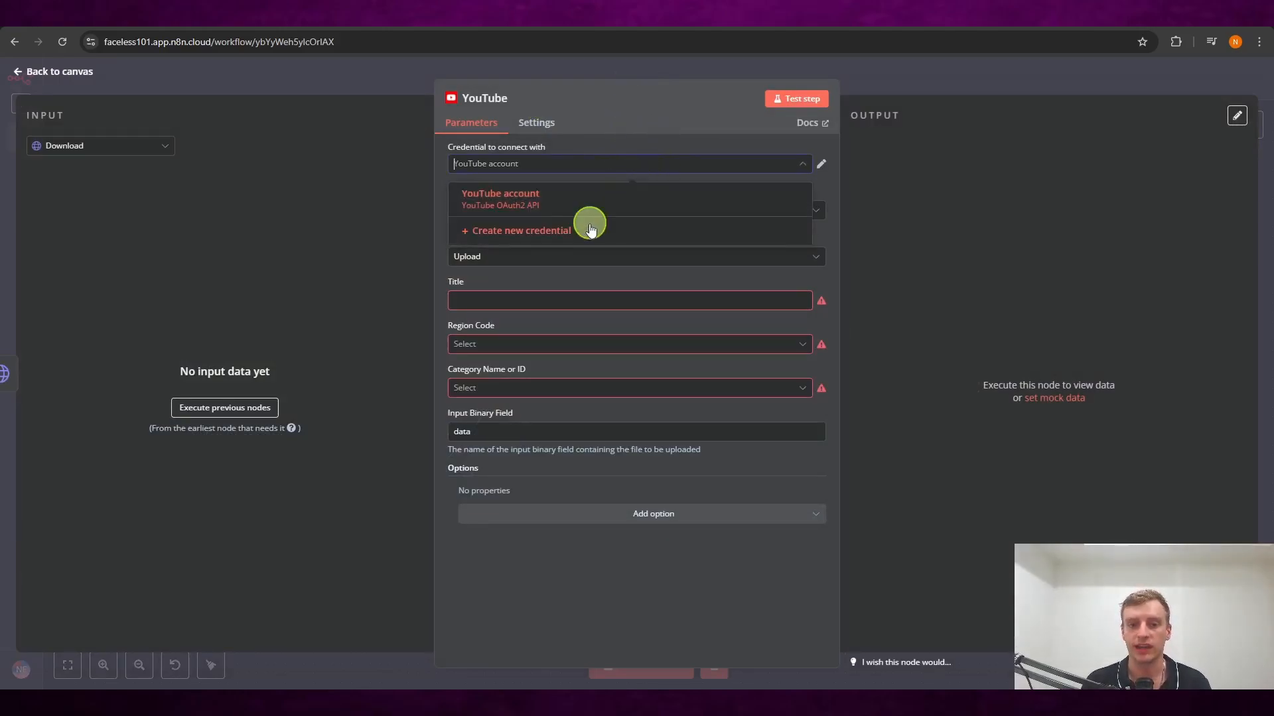
{"action": "left_click", "coordinate": [579, 237]}
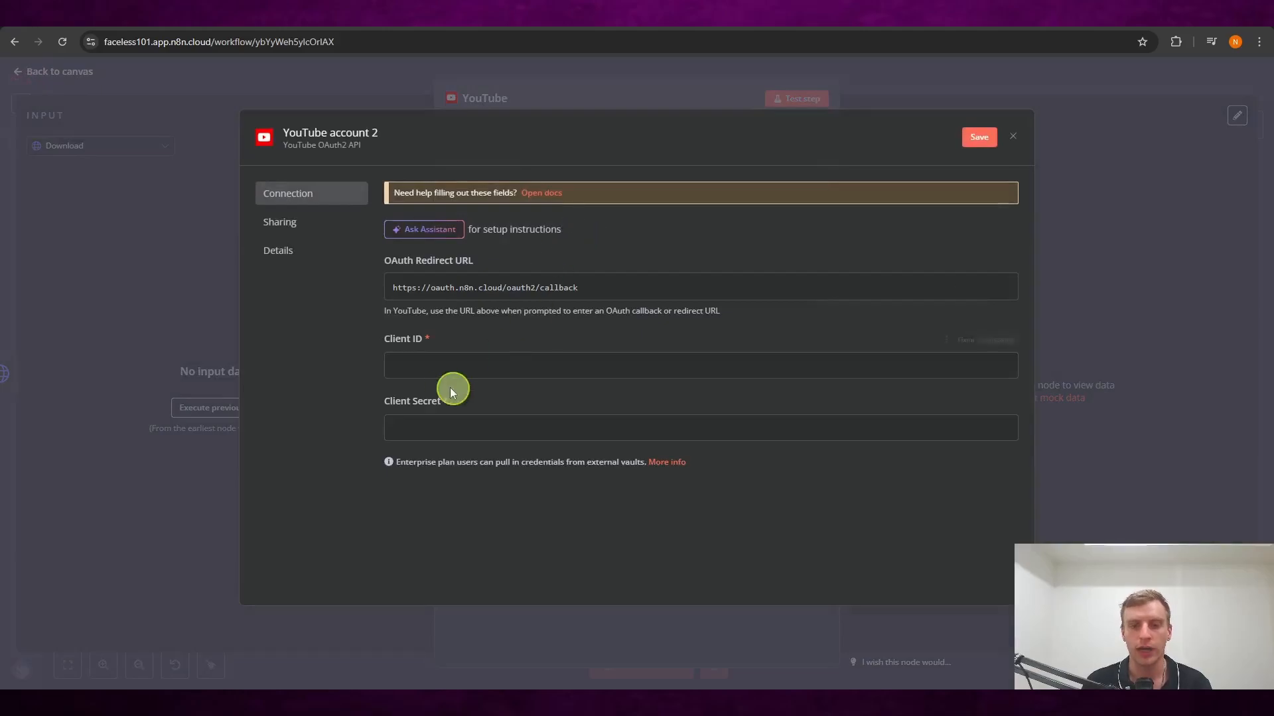
{"action": "left_click", "coordinate": [422, 367]}
{"action": "left_click", "coordinate": [467, 429]}
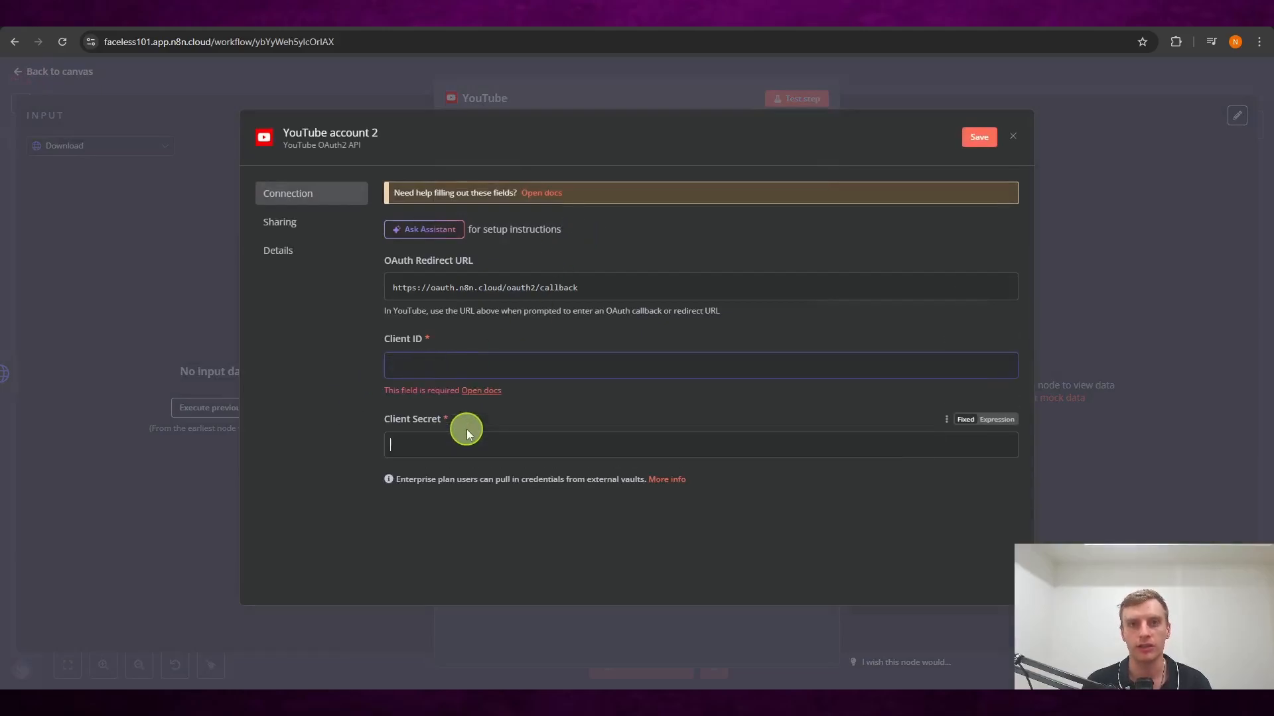
{"action": "left_click", "coordinate": [878, 93]}
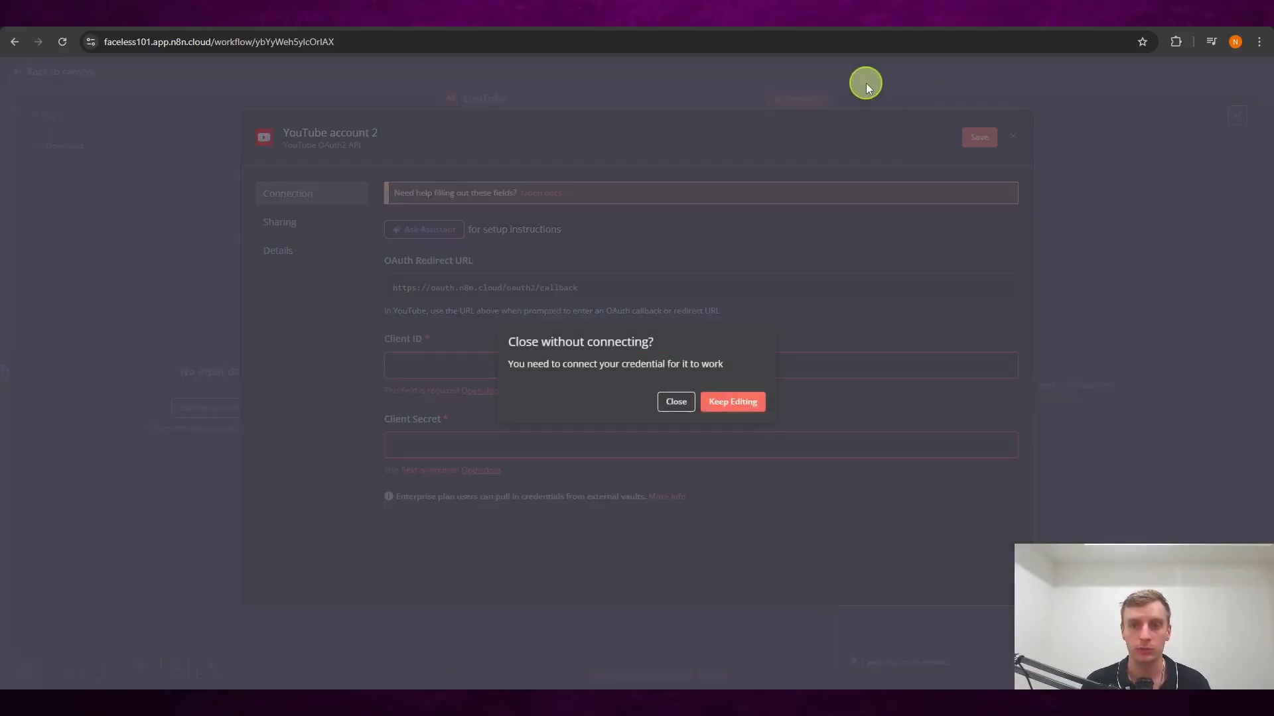
{"action": "left_click", "coordinate": [676, 401]}
{"action": "left_click", "coordinate": [897, 99]}
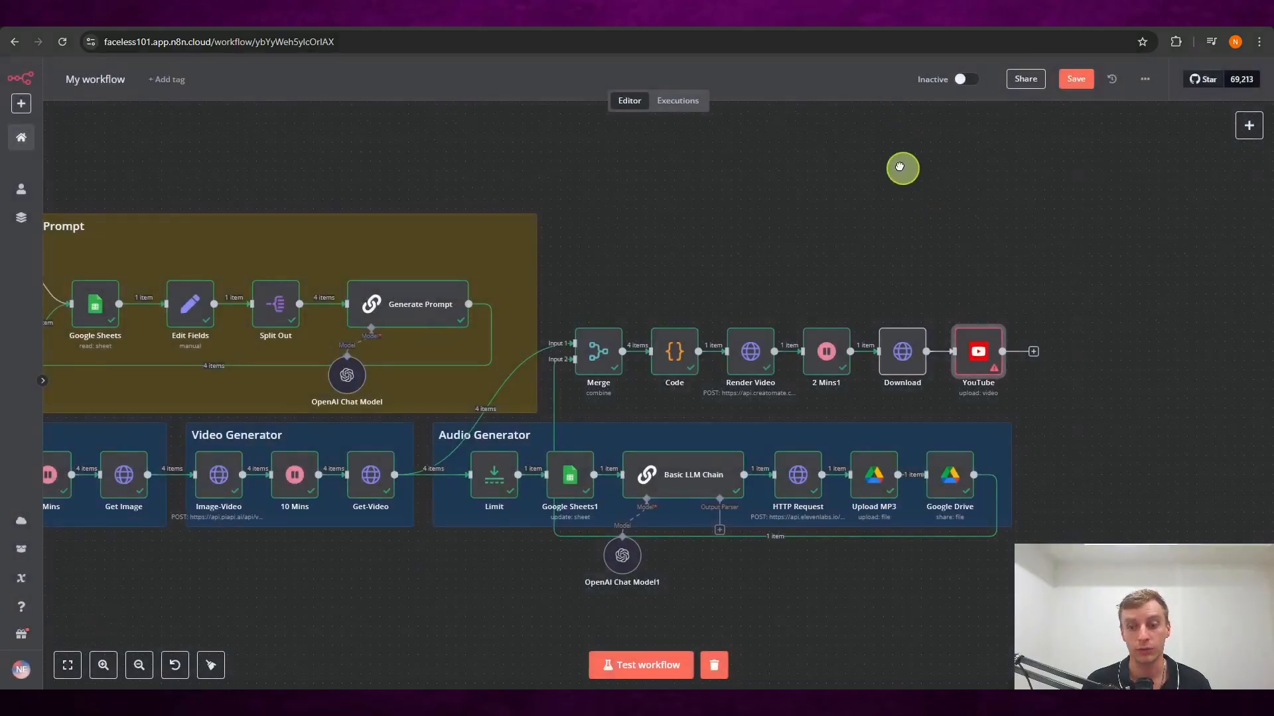
- Inspect the Google Drive account credential used by the Upload MP3 node and close it
{"action": "scroll", "coordinate": [919, 299], "scroll_direction": "down", "scroll_amount": 1}
{"action": "double_click", "coordinate": [848, 464]}
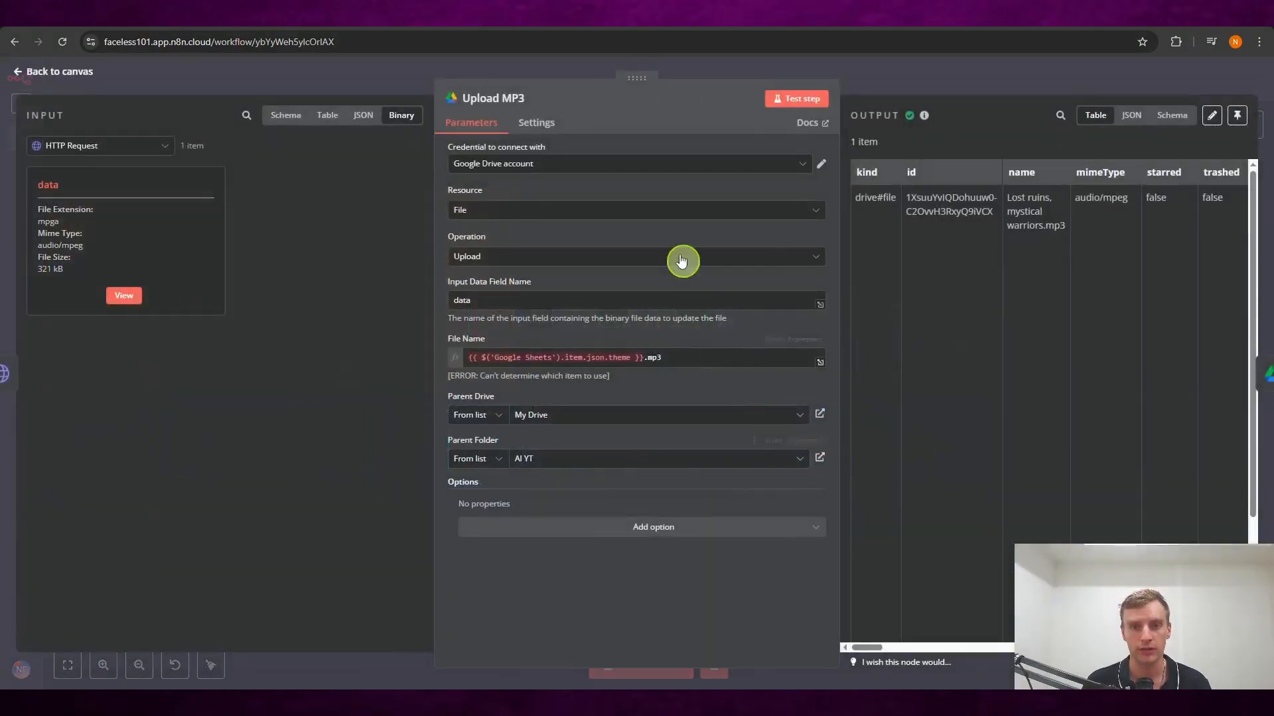
{"action": "left_click", "coordinate": [823, 165]}
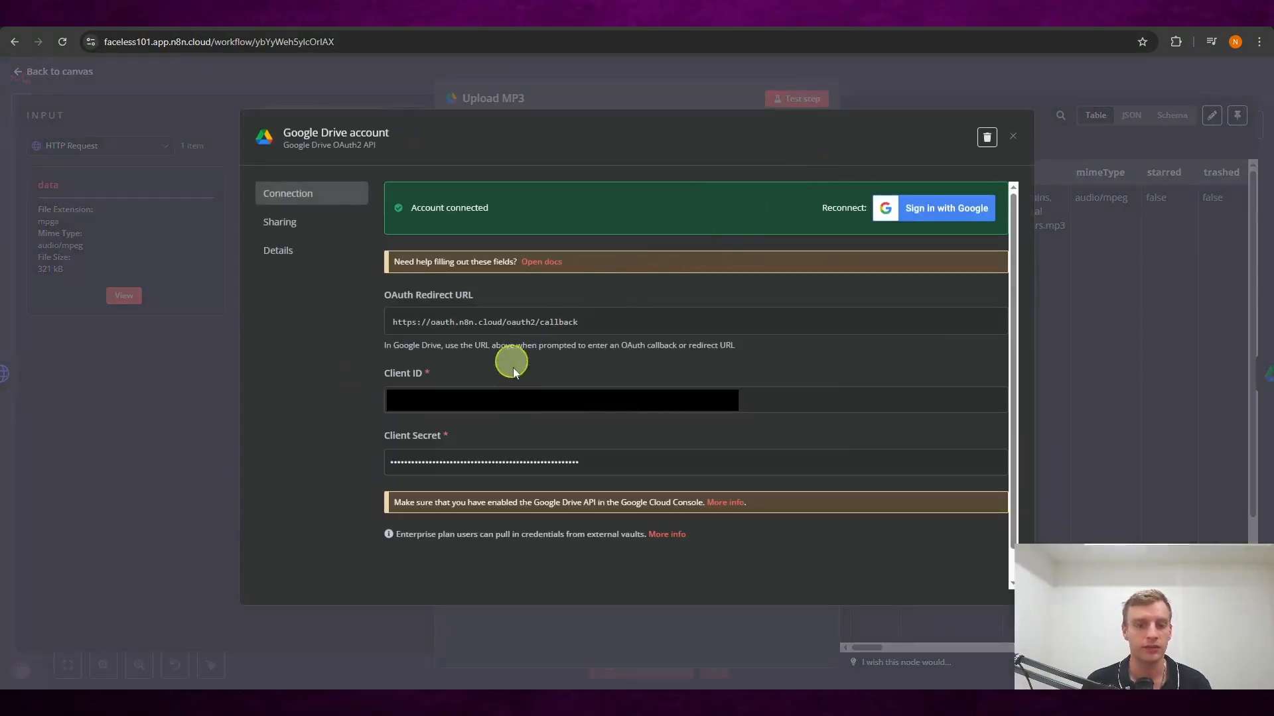
{"action": "left_click", "coordinate": [1013, 135]}
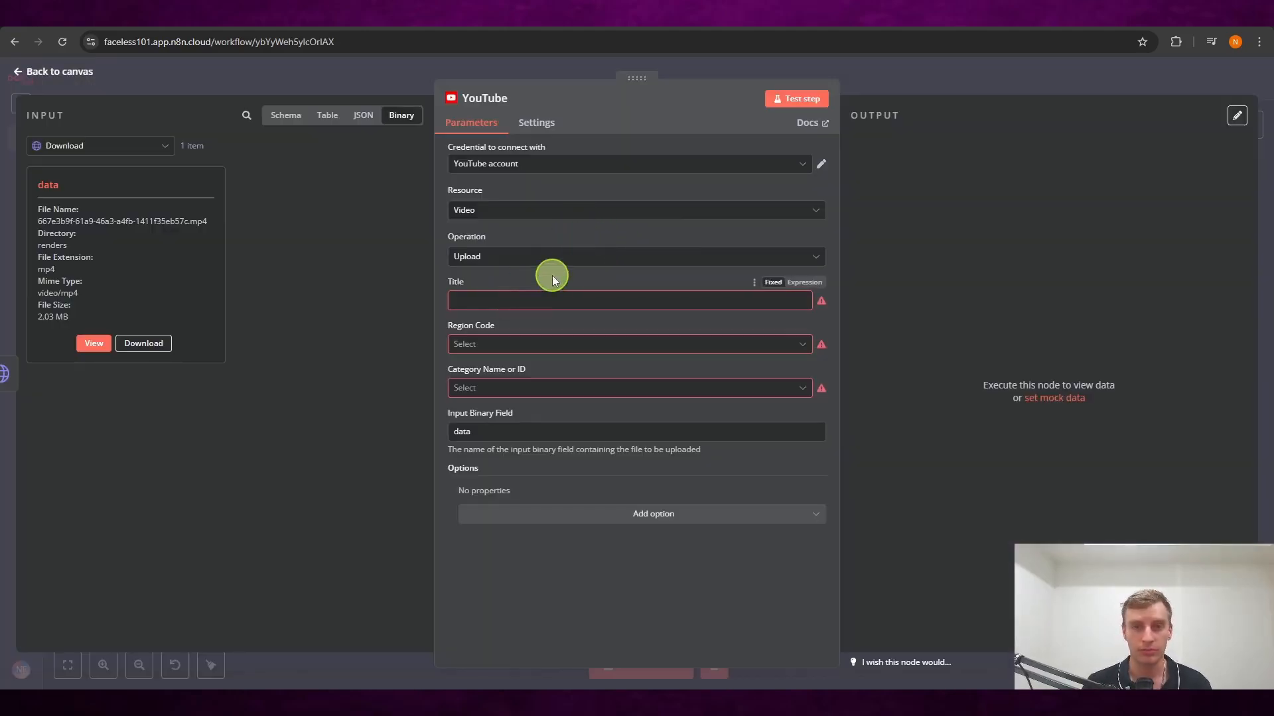
- Set the YouTube node's Title to the Google Sheets title with the expression {{ $('Google Sheets').first().json.title }}
{"action": "left_click", "coordinate": [285, 115]}
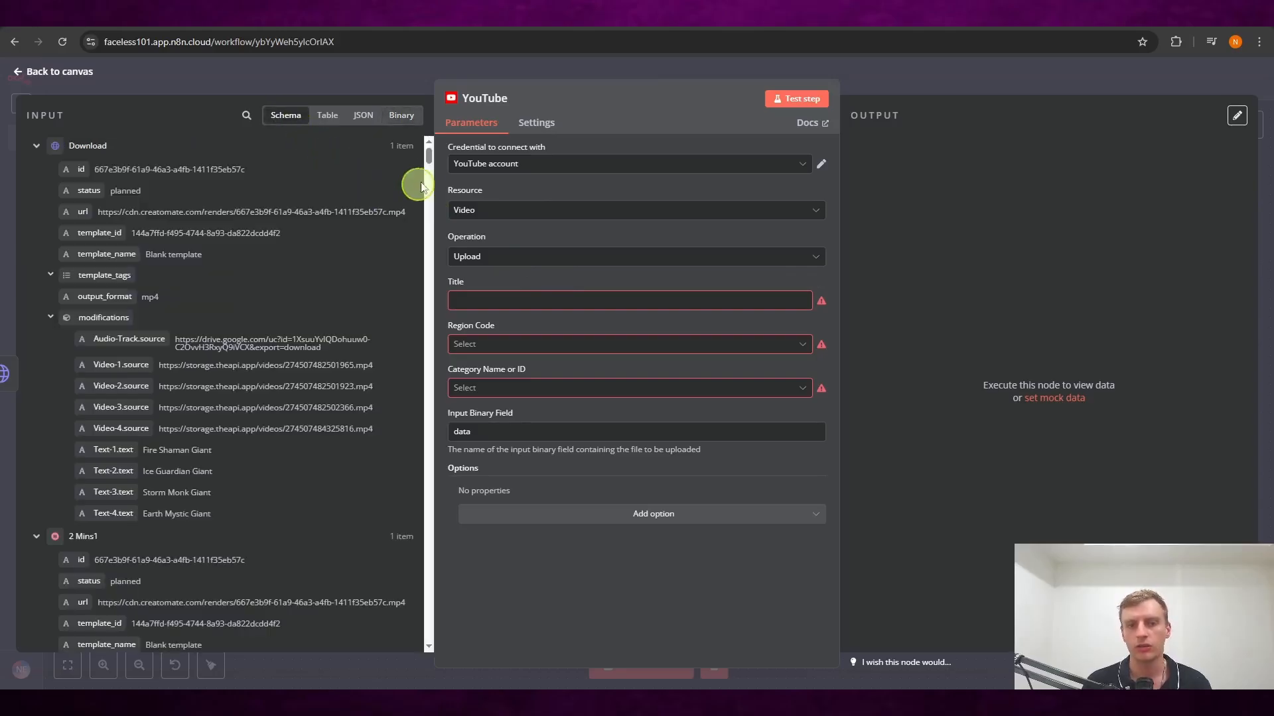
{"action": "scroll", "coordinate": [375, 222], "scroll_direction": "down", "scroll_amount": 3}
{"action": "scroll", "coordinate": [380, 228], "scroll_direction": "up", "scroll_amount": 3}
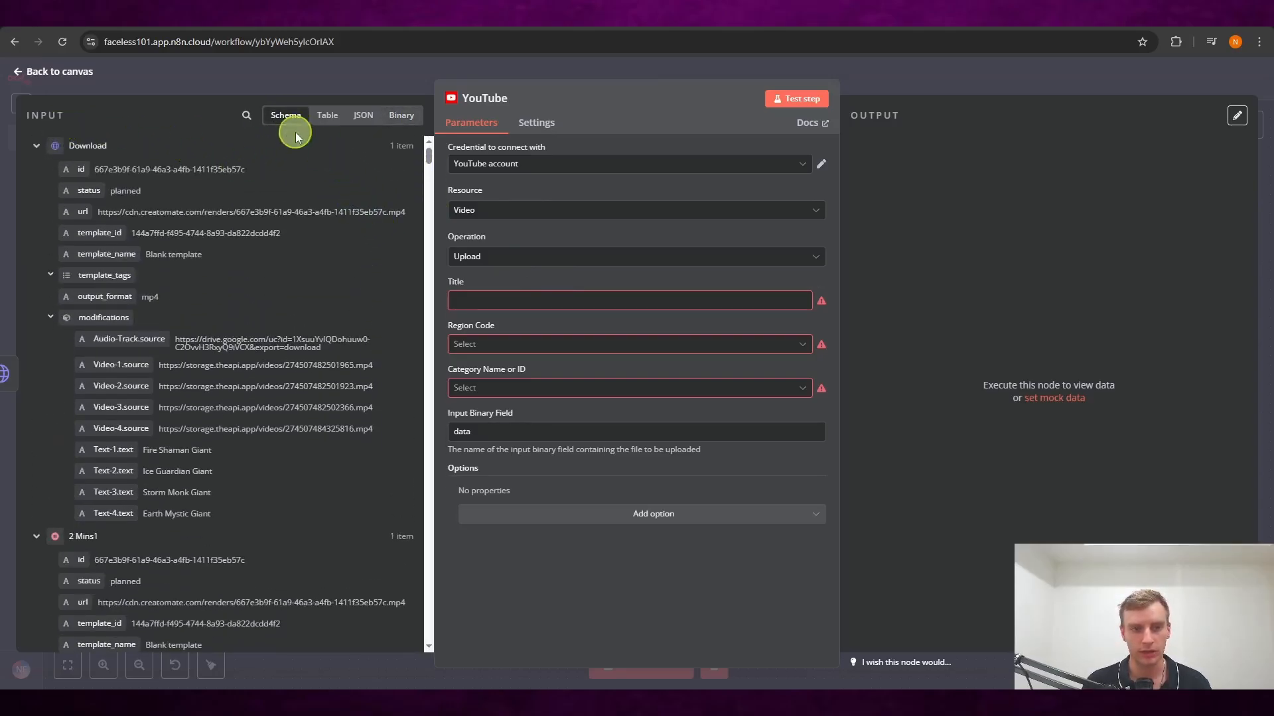
{"action": "scroll", "coordinate": [379, 375], "scroll_direction": "down", "scroll_amount": 10}
{"action": "scroll", "coordinate": [379, 375], "scroll_direction": "down", "scroll_amount": 15}
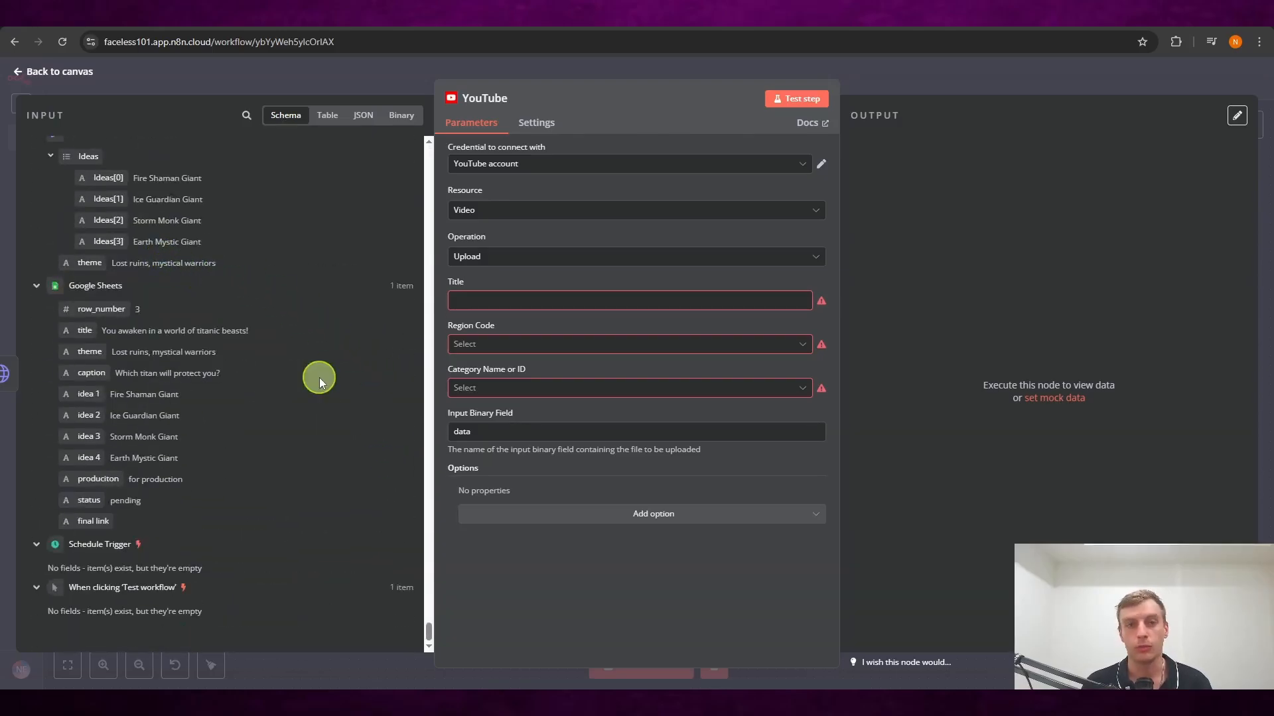
{"action": "left_click_drag", "start_coordinate": [76, 333], "coordinate": [501, 298]}
{"action": "double_click", "coordinate": [573, 301]}
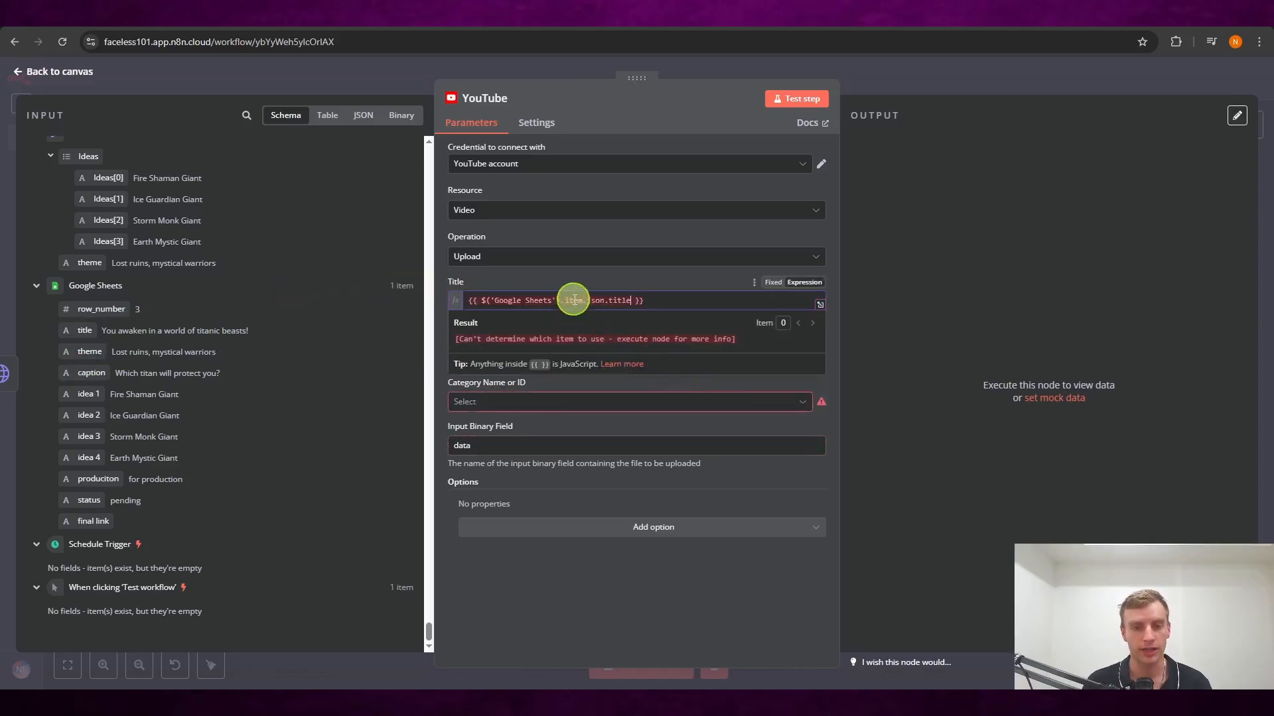
{"action": "type", "text": "f"}
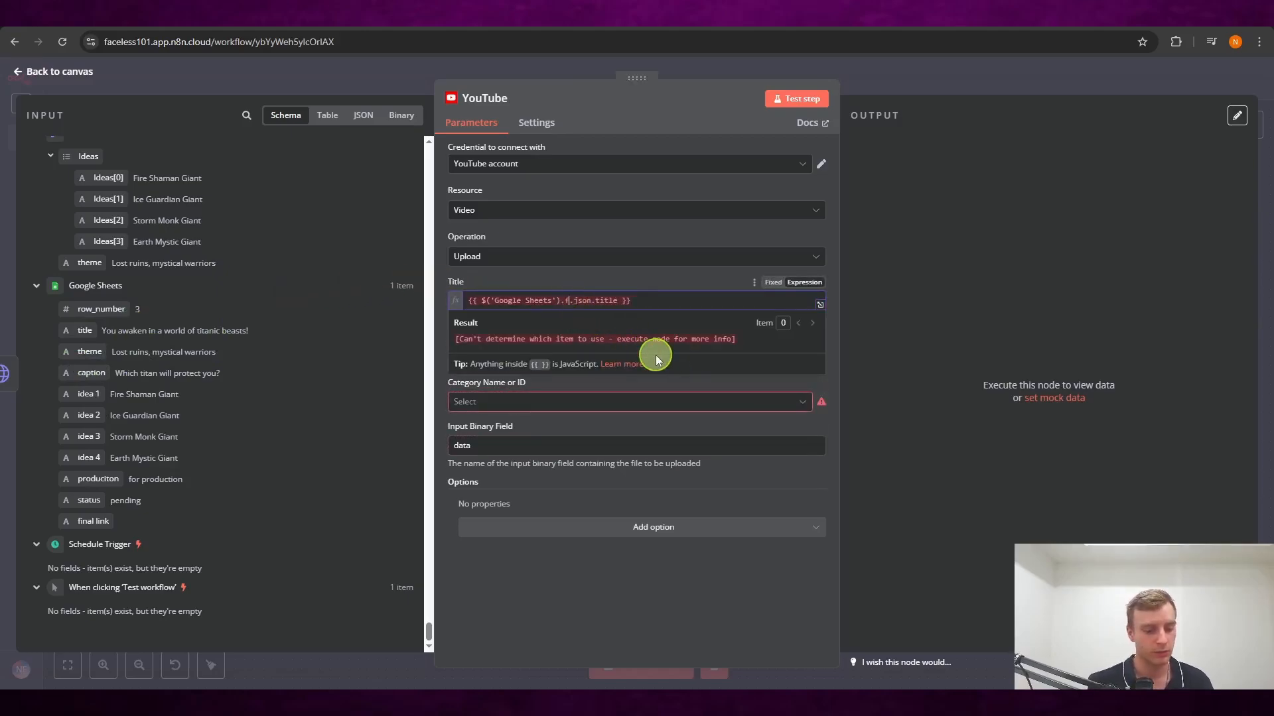
{"action": "type", "text": "irst()"}
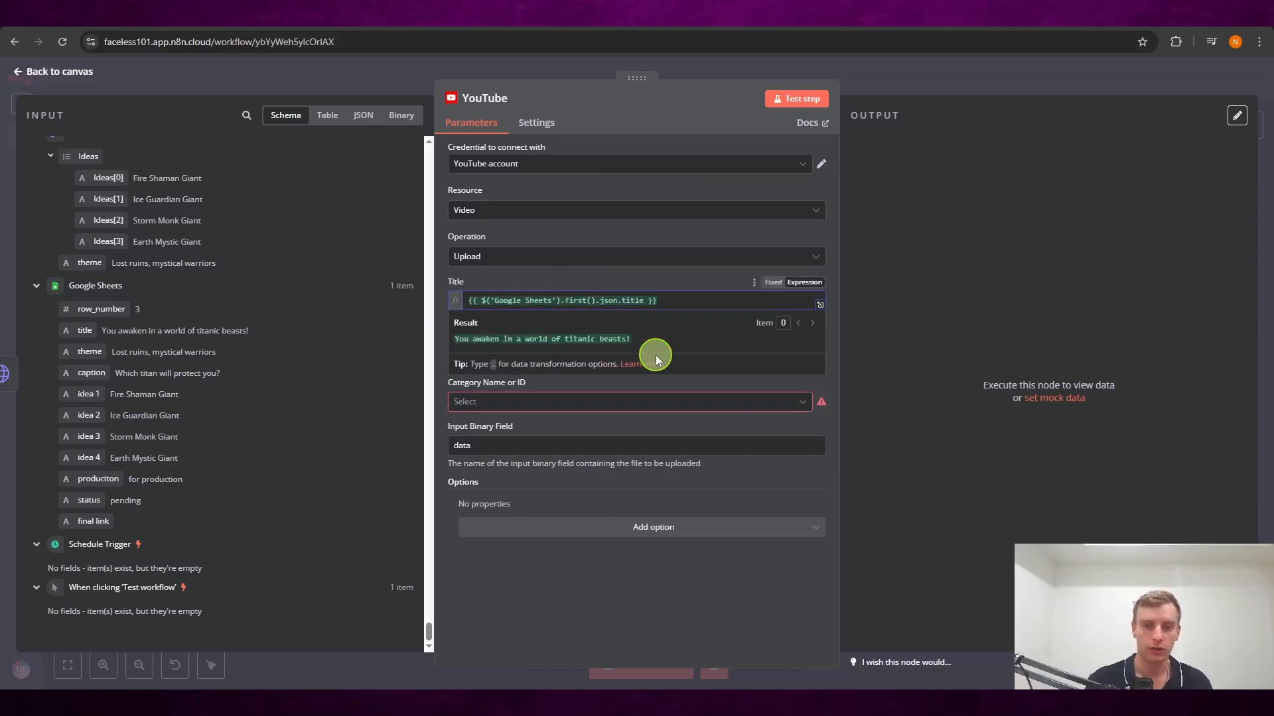
{"action": "left_click", "coordinate": [671, 287]}
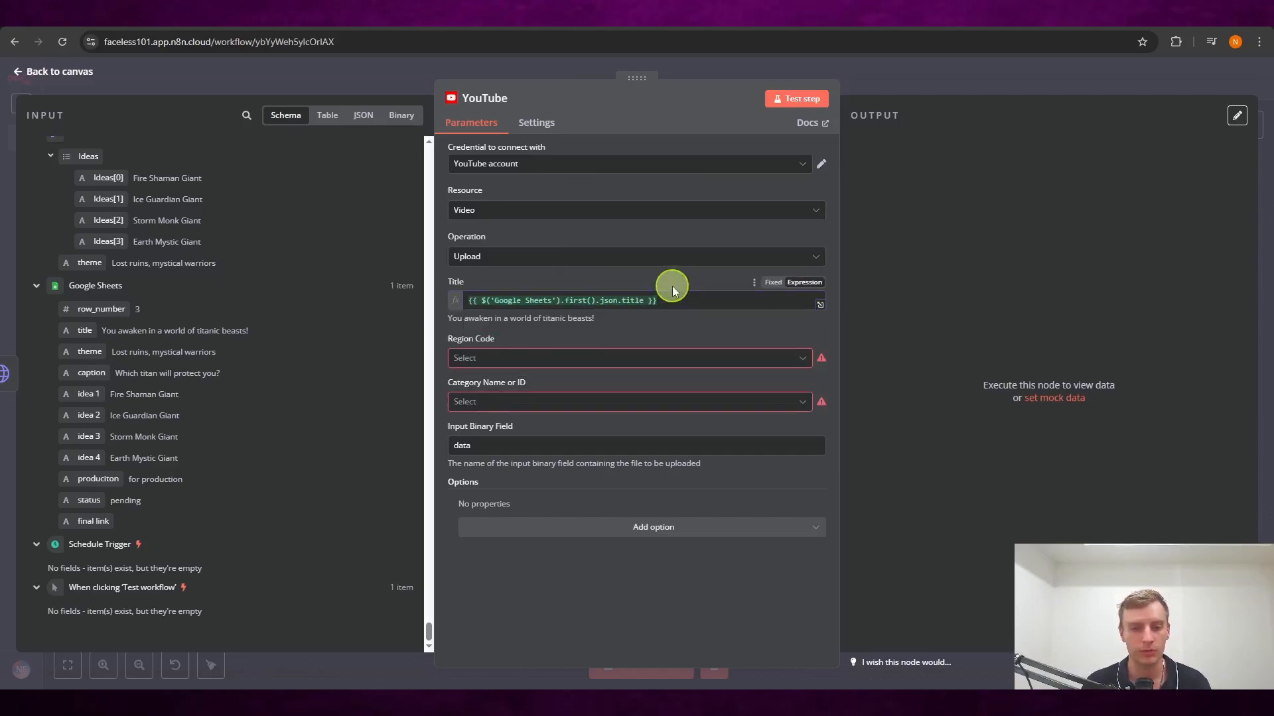
{"action": "left_click_drag", "start_coordinate": [445, 319], "coordinate": [582, 319]}
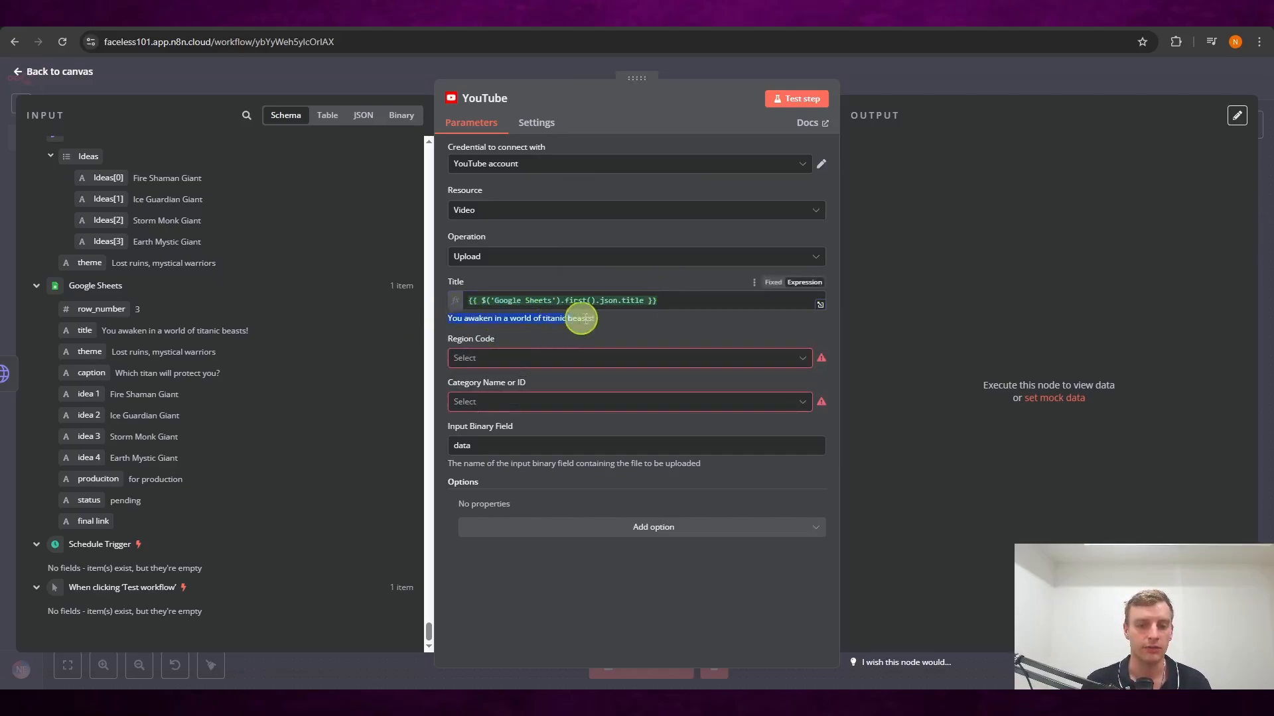
- Set the YouTube upload's Region Code to Australia - AU
{"action": "left_click", "coordinate": [670, 353]}
{"action": "left_click", "coordinate": [665, 353]}
{"action": "left_click", "coordinate": [651, 359]}
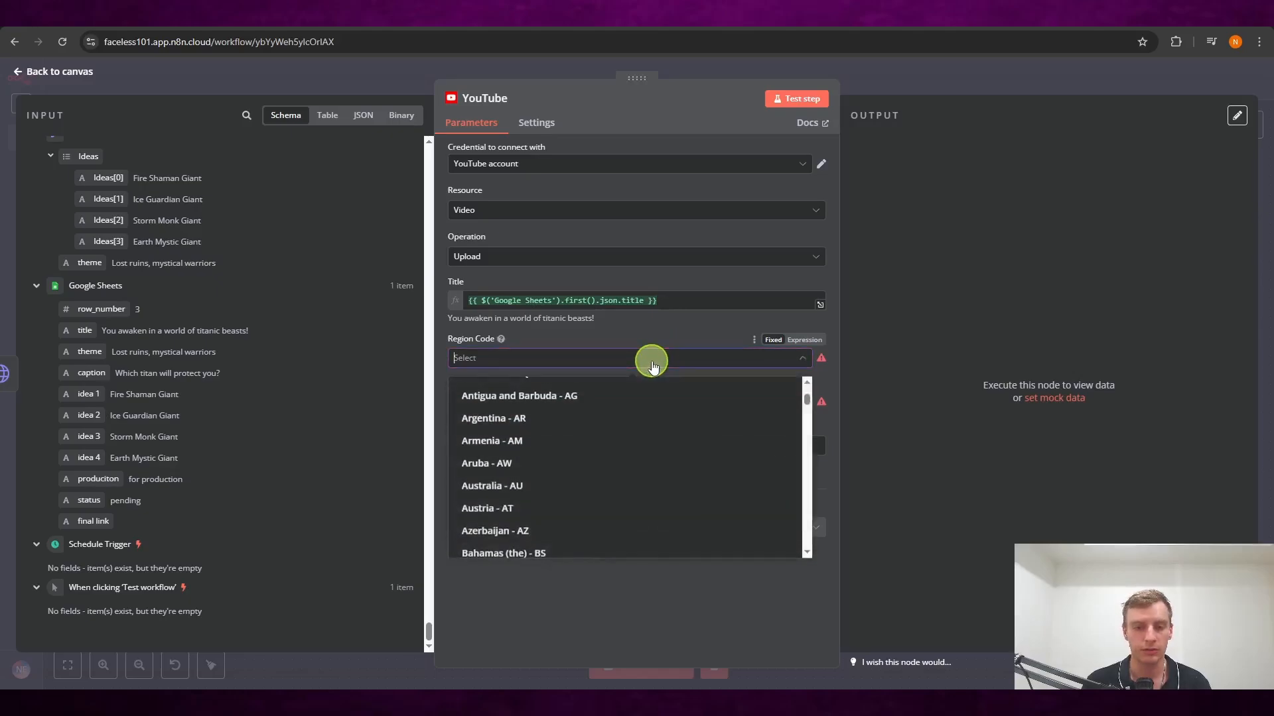
{"action": "left_click", "coordinate": [555, 491]}
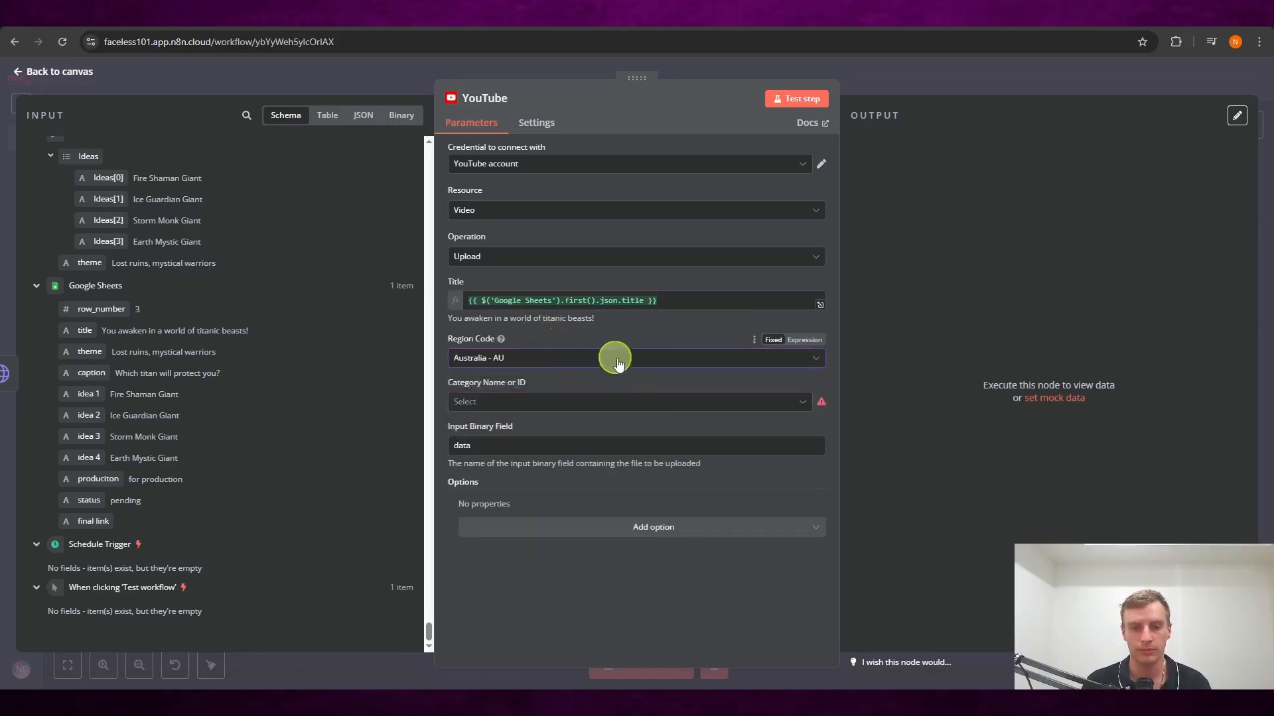
- Set the YouTube upload's category to Film & Animation
{"action": "left_click", "coordinate": [538, 402]}
{"action": "scroll", "coordinate": [590, 473], "scroll_direction": "down", "scroll_amount": 3}
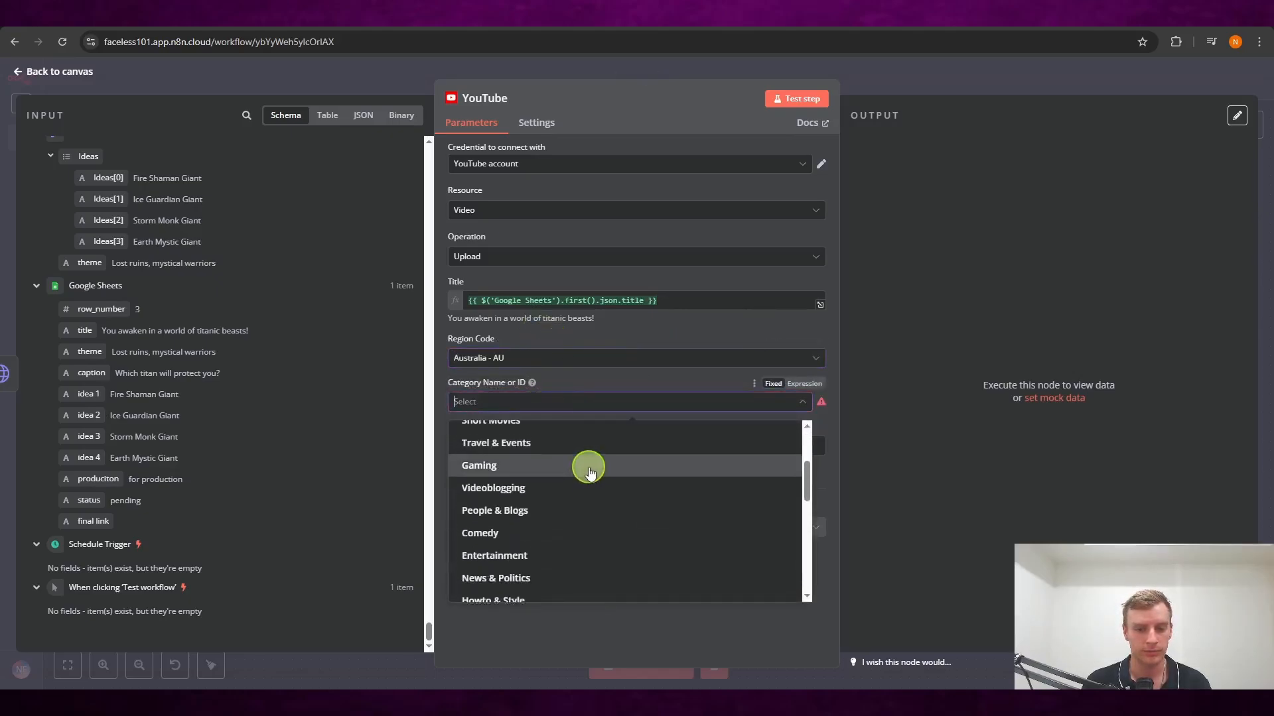
{"action": "scroll", "coordinate": [583, 463], "scroll_direction": "up", "scroll_amount": 3}
{"action": "left_click", "coordinate": [546, 436]}
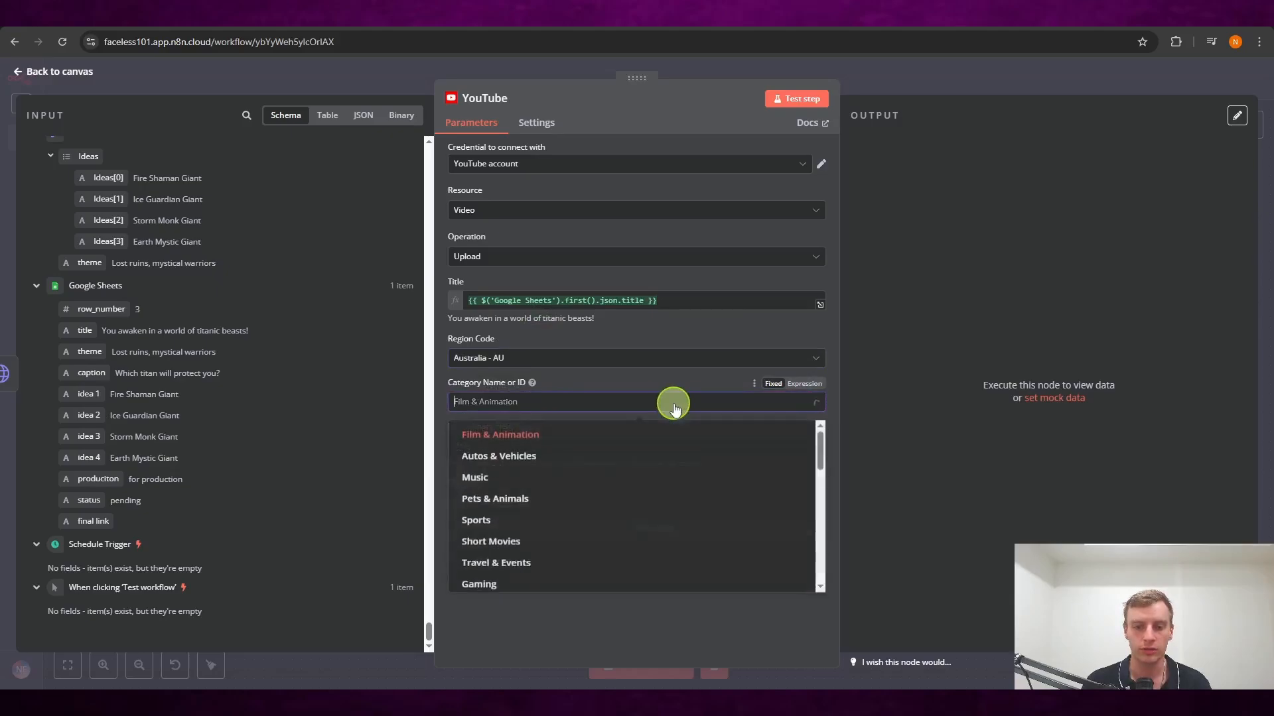
{"action": "left_click", "coordinate": [568, 438]}
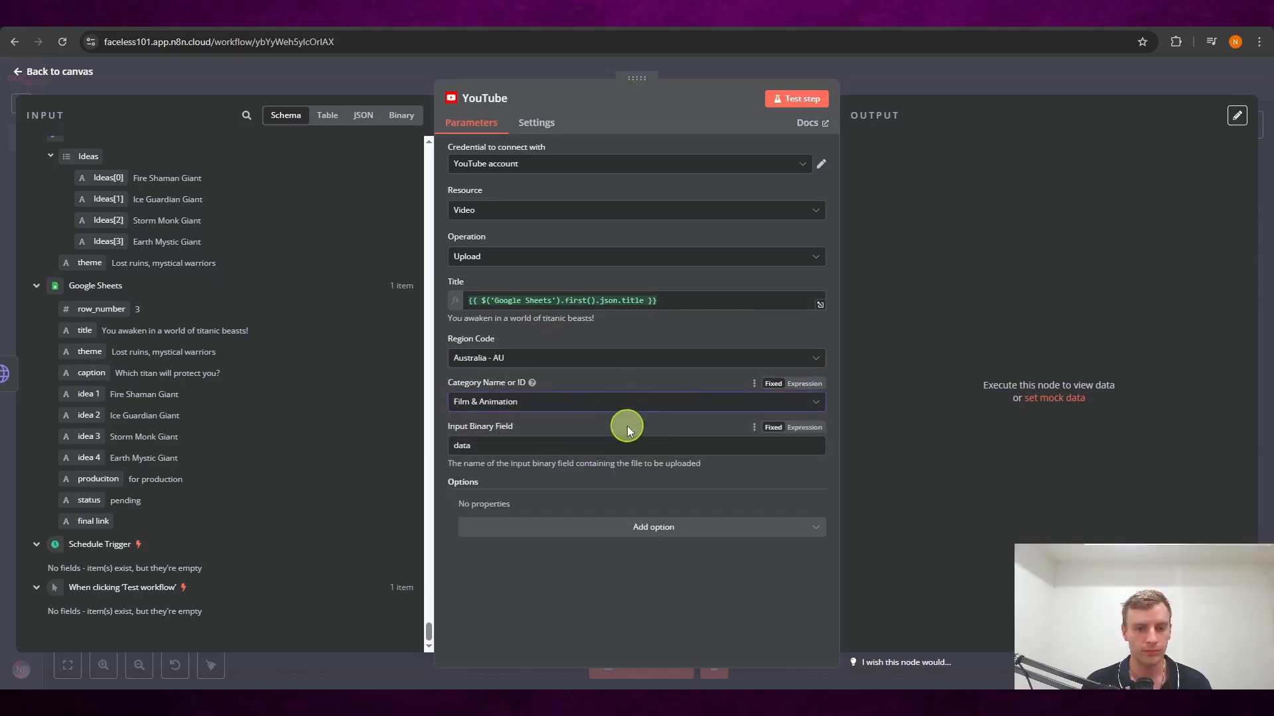
- Compare the Input Binary Field name data with the binary file from the Download node, returning to the schema view
{"action": "left_click", "coordinate": [464, 441]}
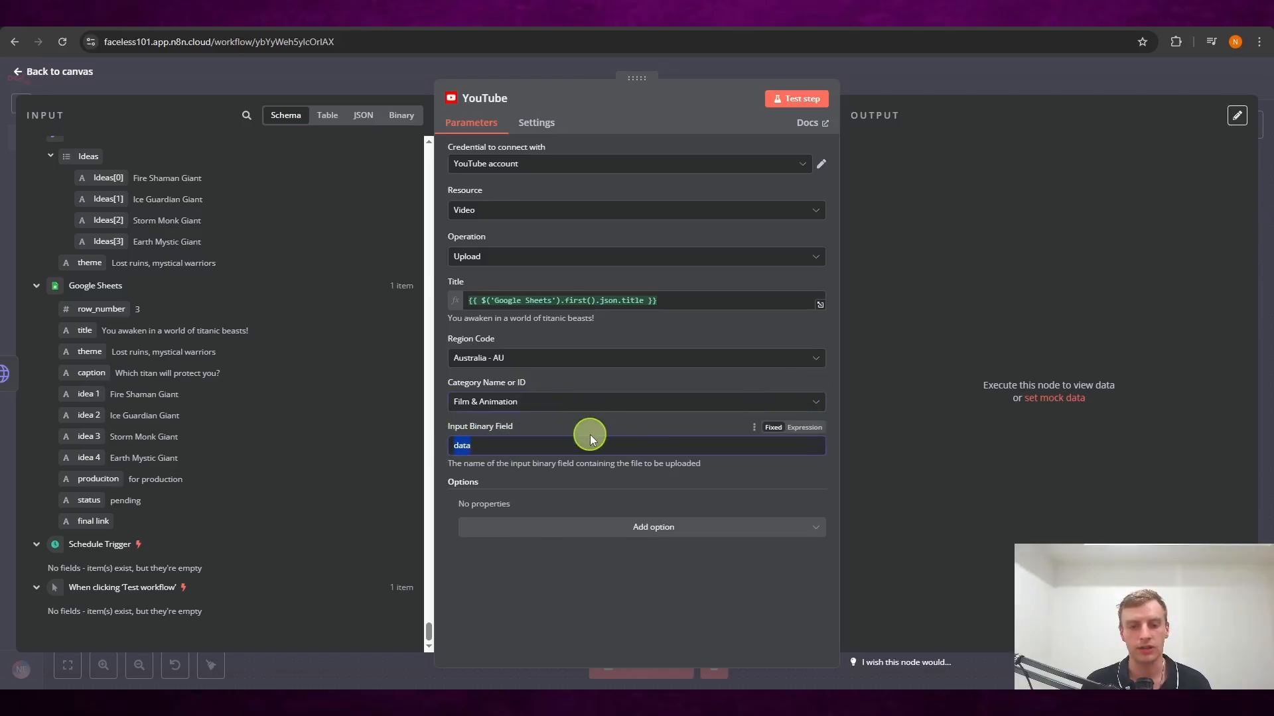
{"action": "left_click", "coordinate": [402, 114]}
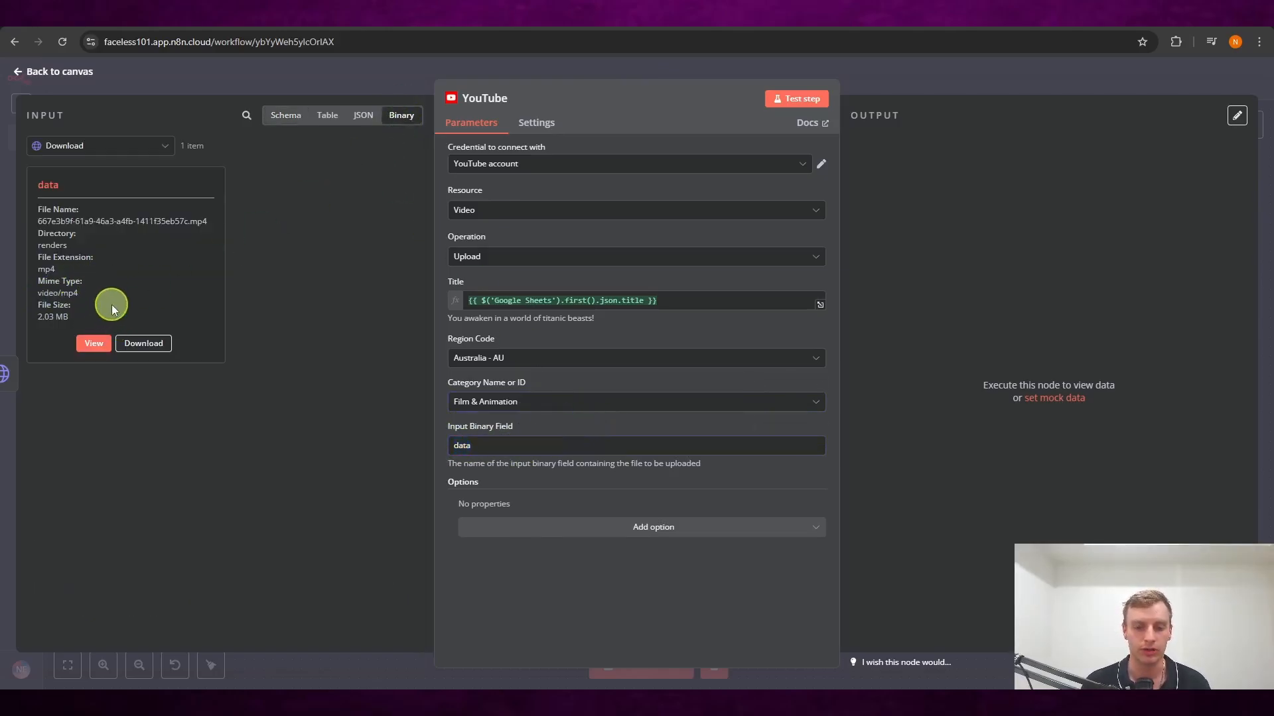
{"action": "left_click", "coordinate": [285, 115]}
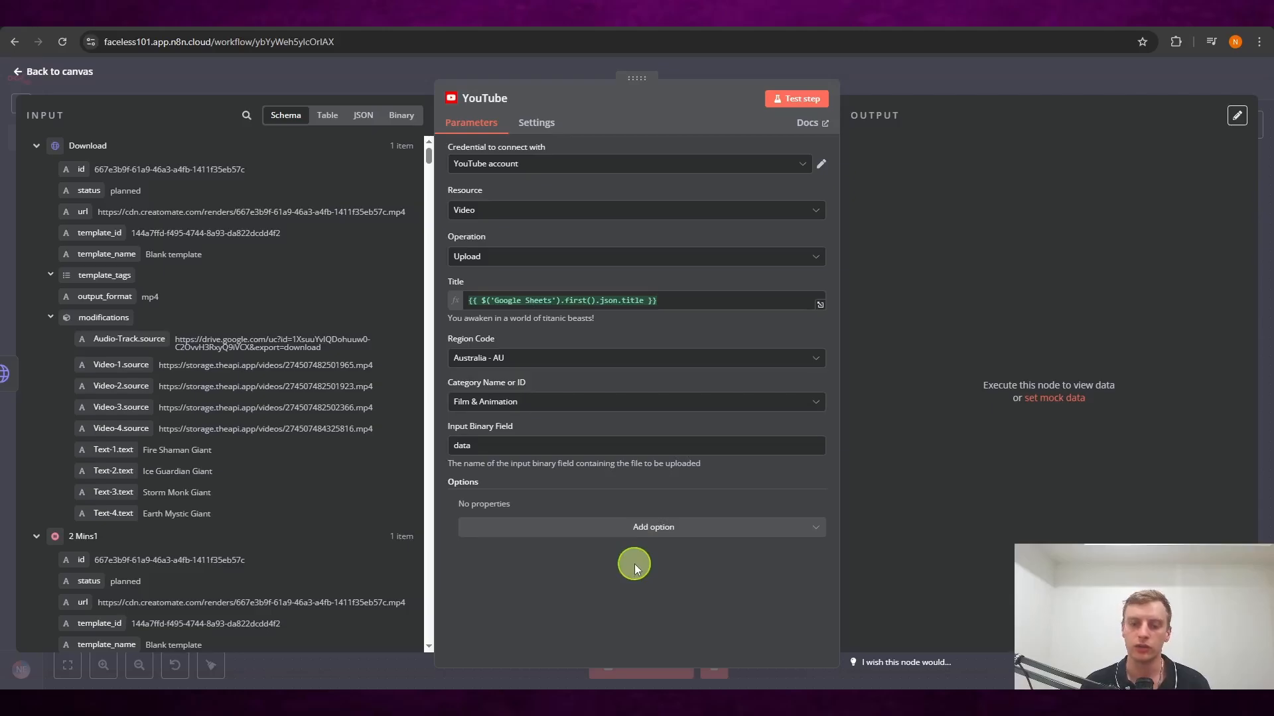
- Add a Description option to the YouTube upload and set it to {{ $('Google Sheets').first().json.caption }}
{"action": "left_click", "coordinate": [655, 531]}
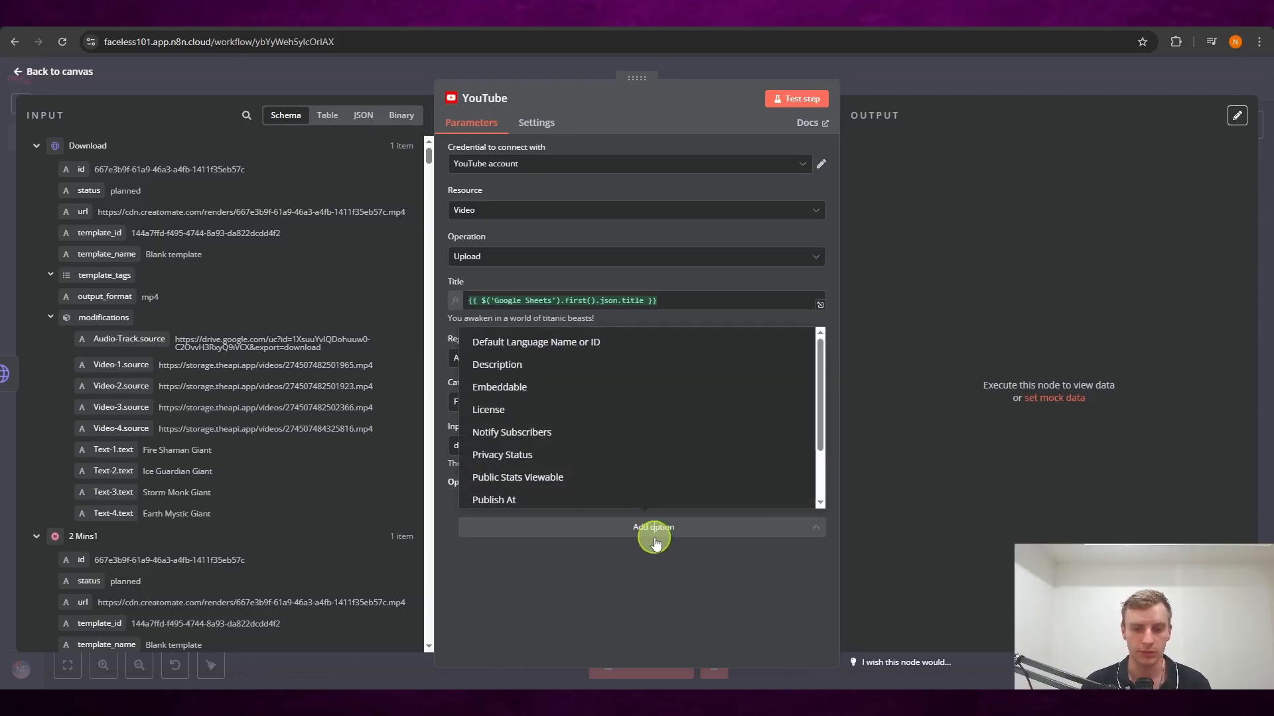
{"action": "left_click", "coordinate": [567, 367]}
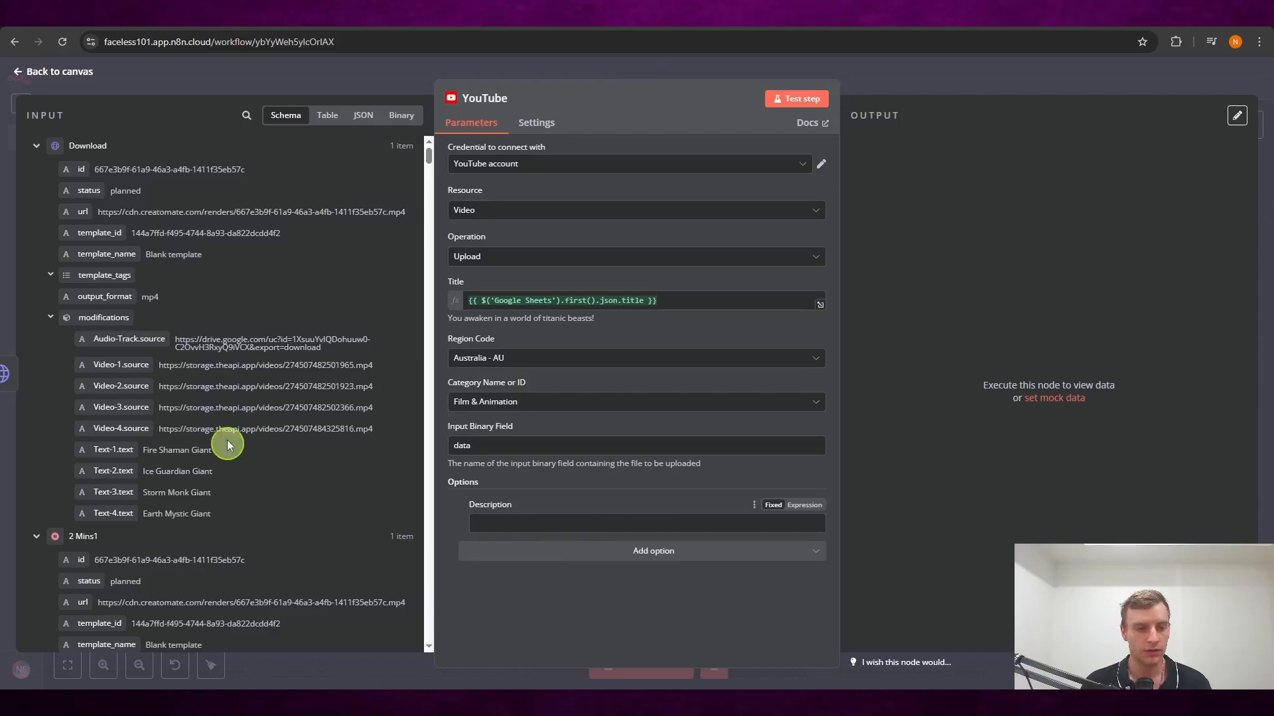
{"action": "scroll", "coordinate": [236, 428], "scroll_direction": "down", "scroll_amount": 1}
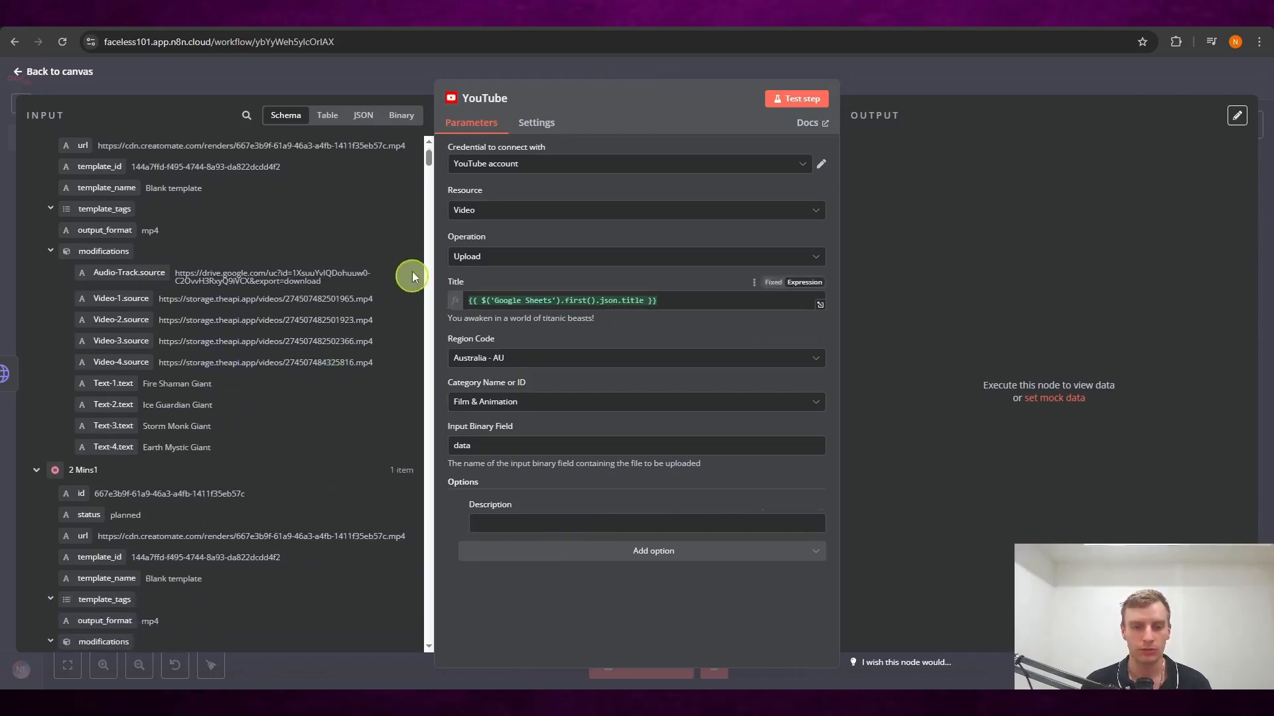
{"action": "middle_click", "coordinate": [392, 177]}
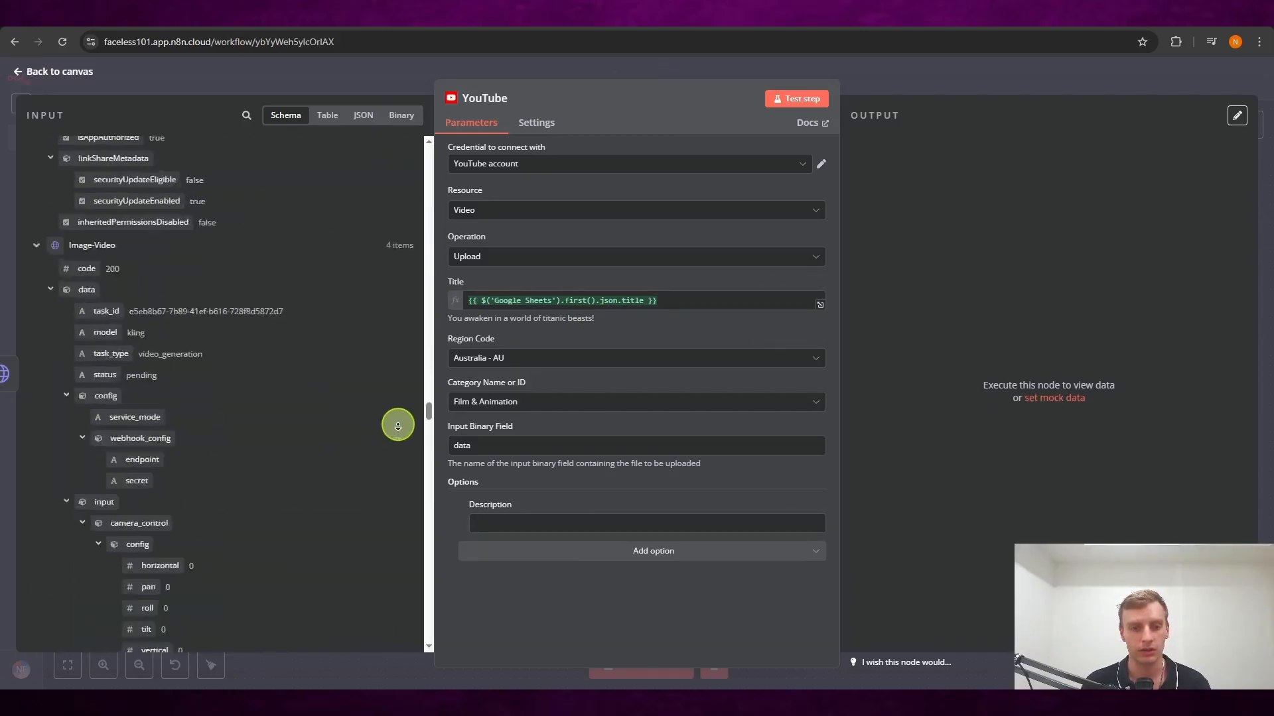
{"action": "middle_click", "coordinate": [403, 447]}
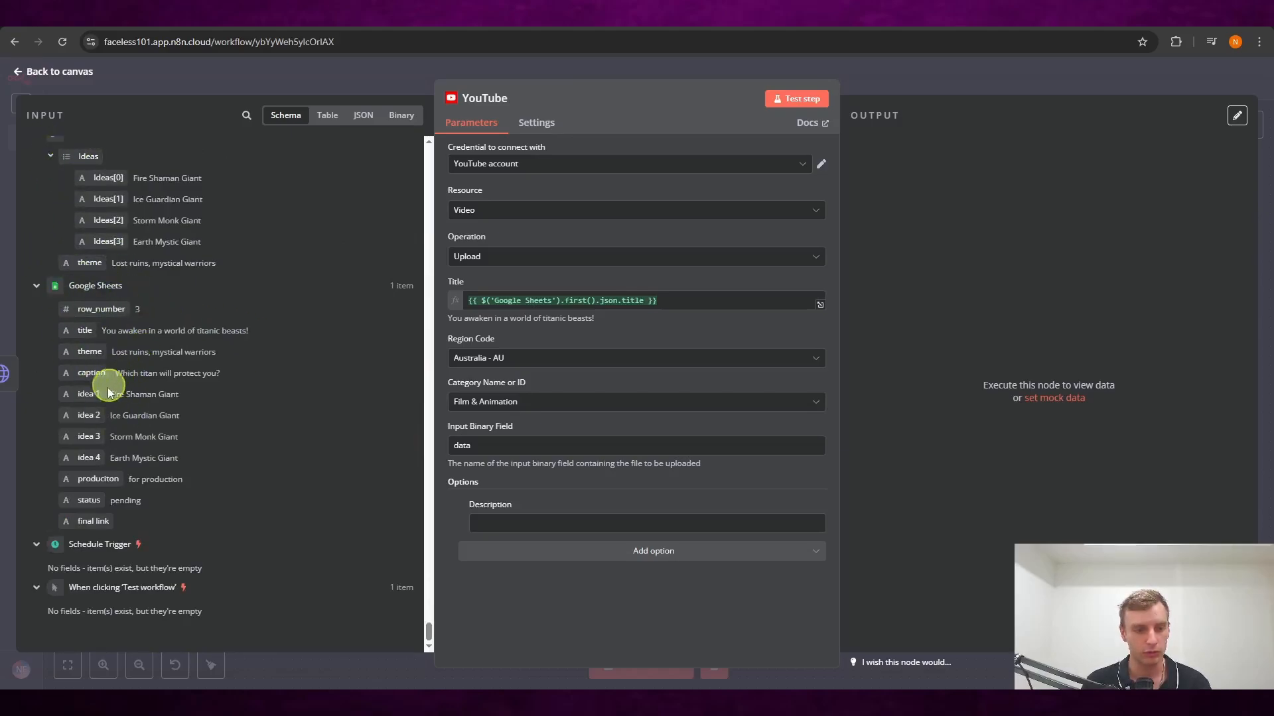
{"action": "left_click_drag", "start_coordinate": [100, 373], "coordinate": [478, 446]}
{"action": "left_click_drag", "start_coordinate": [498, 498], "coordinate": [517, 524]}
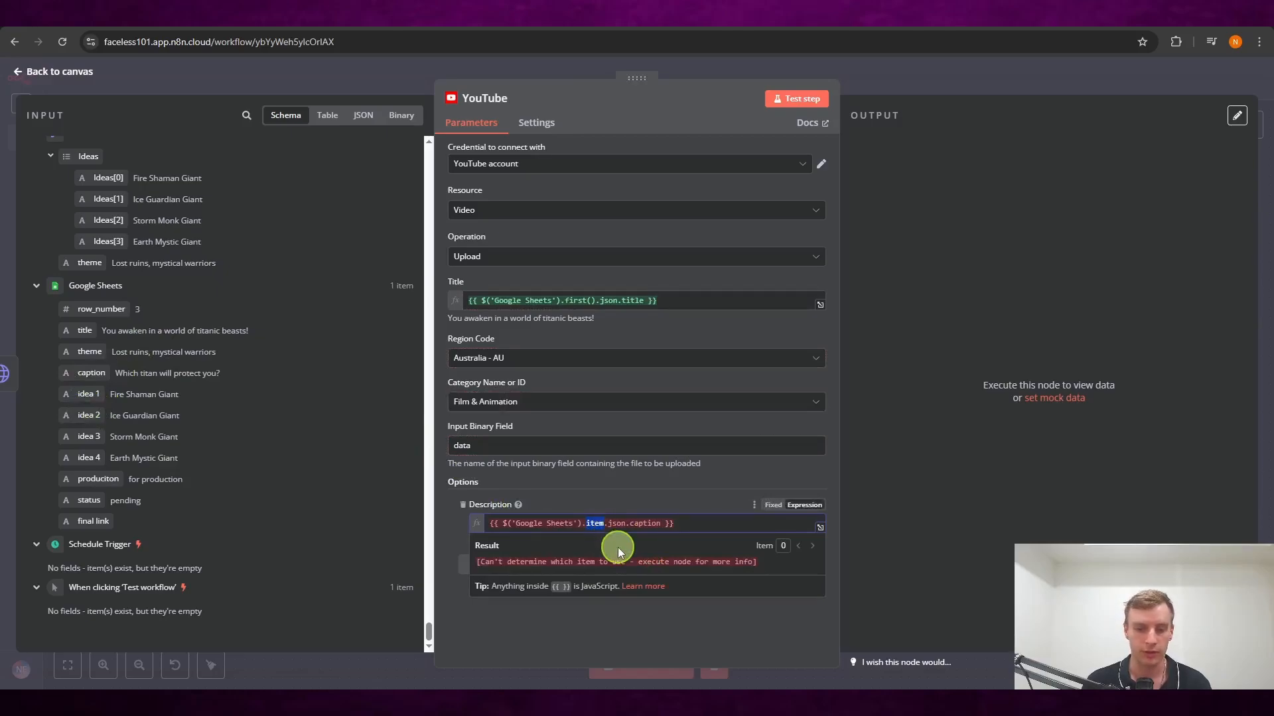
{"action": "type", "text": "first"}
{"action": "key", "text": "Return"}
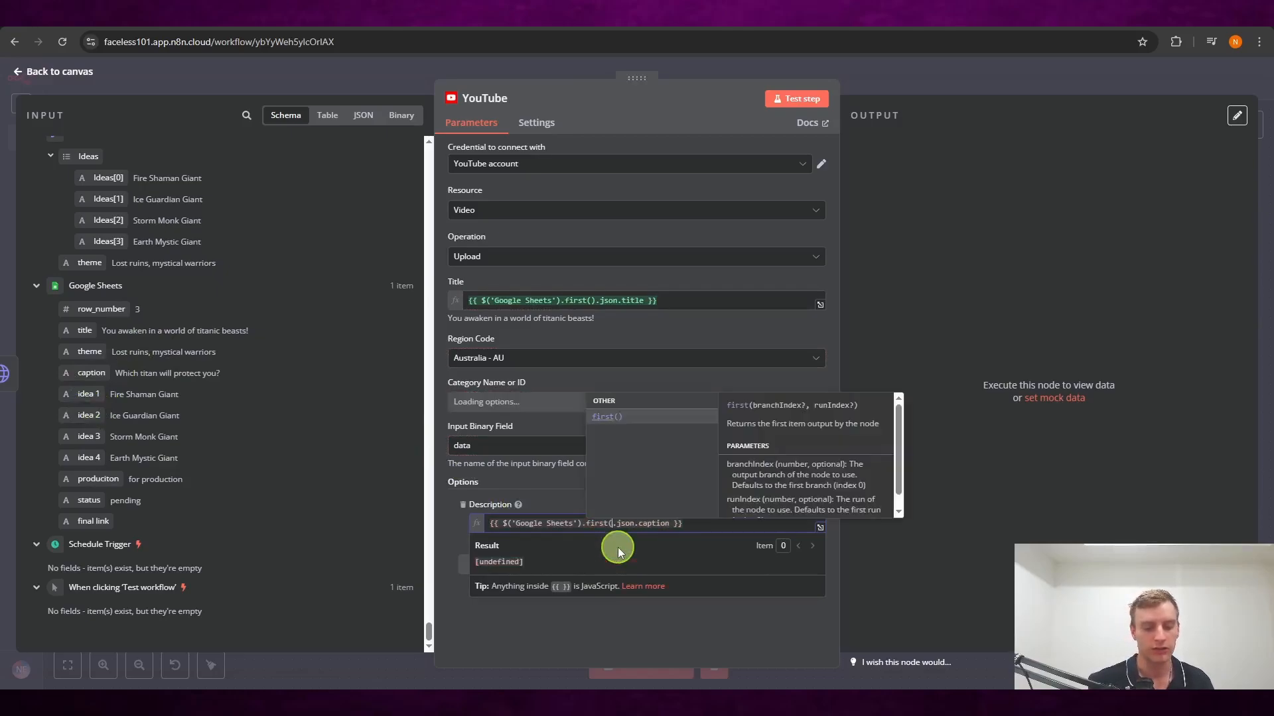
{"action": "left_click", "coordinate": [723, 508]}
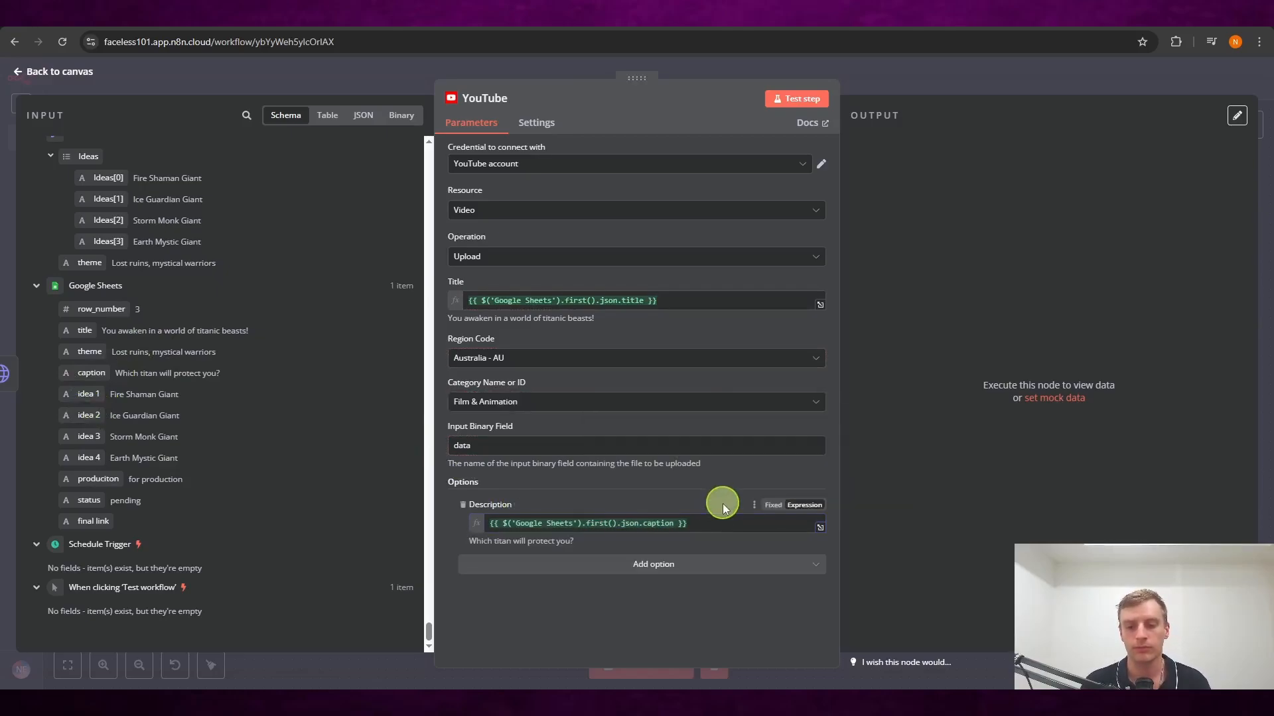
- Add a Privacy Status option set to Unlisted and close the YouTube node
{"action": "left_click", "coordinate": [691, 569]}
{"action": "left_click", "coordinate": [720, 568]}
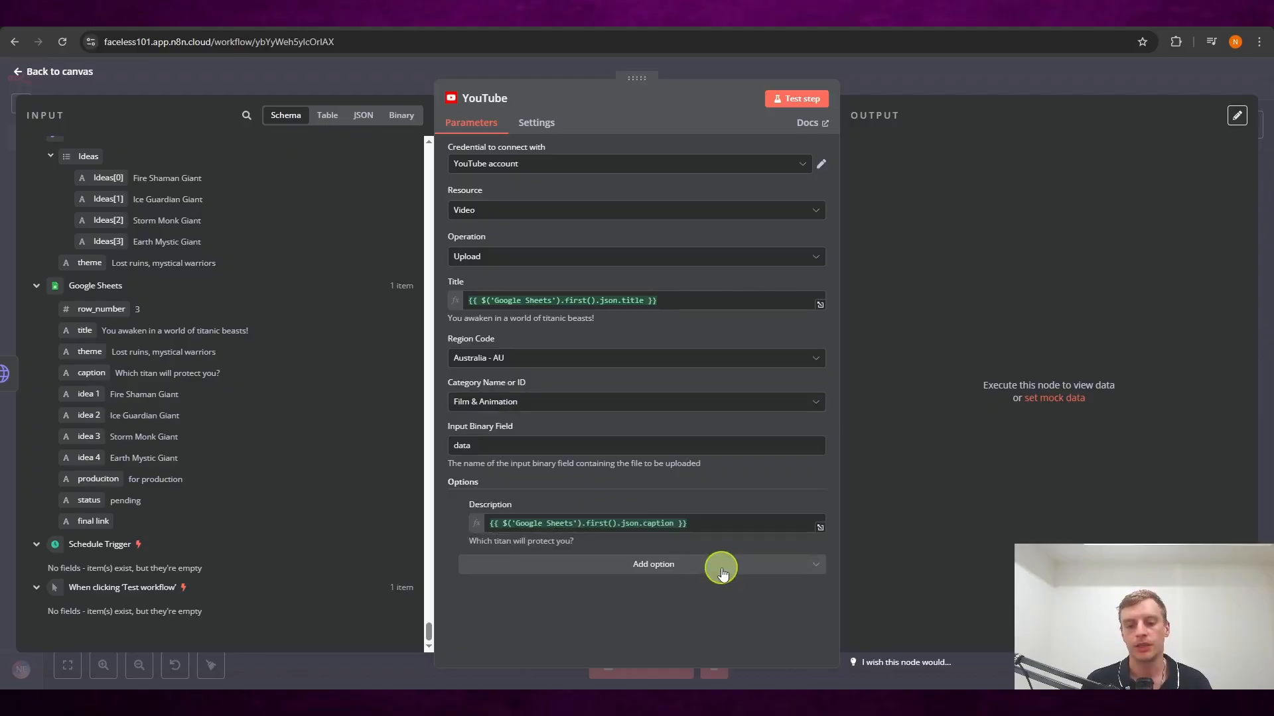
{"action": "left_click", "coordinate": [721, 567]}
{"action": "left_click", "coordinate": [631, 476]}
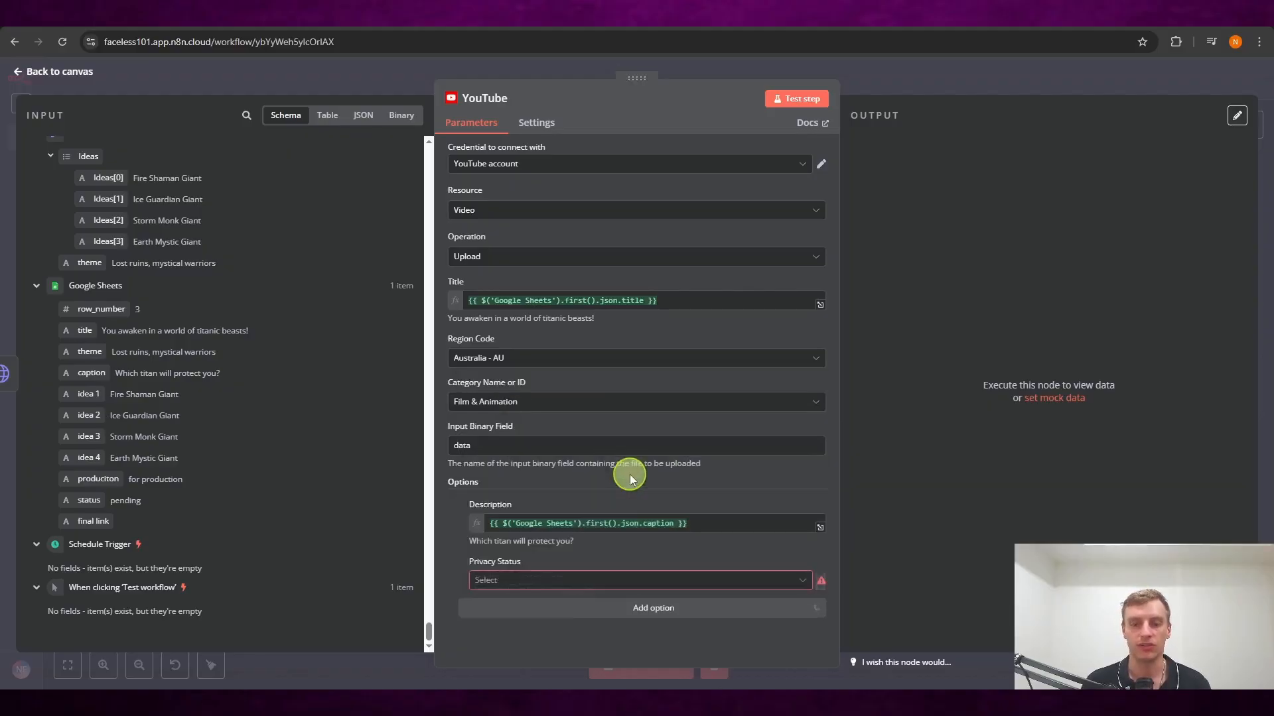
{"action": "left_click", "coordinate": [798, 583]}
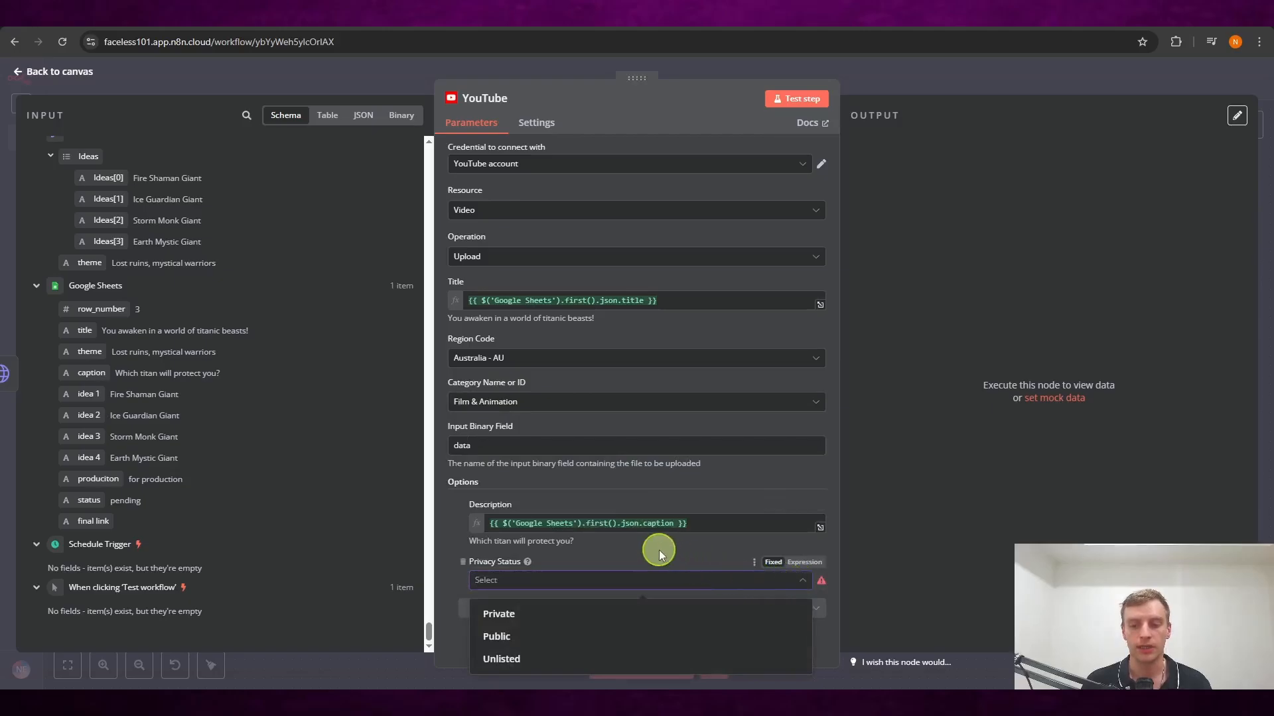
{"action": "left_click", "coordinate": [554, 664]}
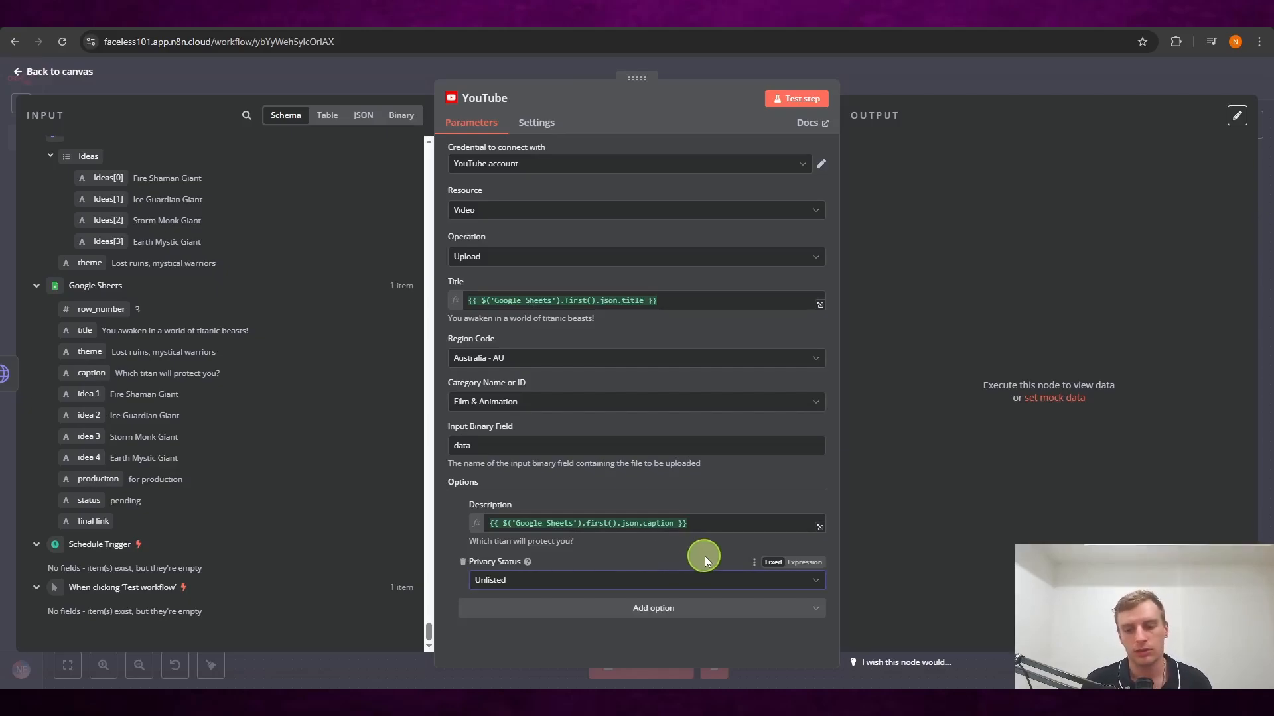
{"action": "left_click", "coordinate": [723, 582]}
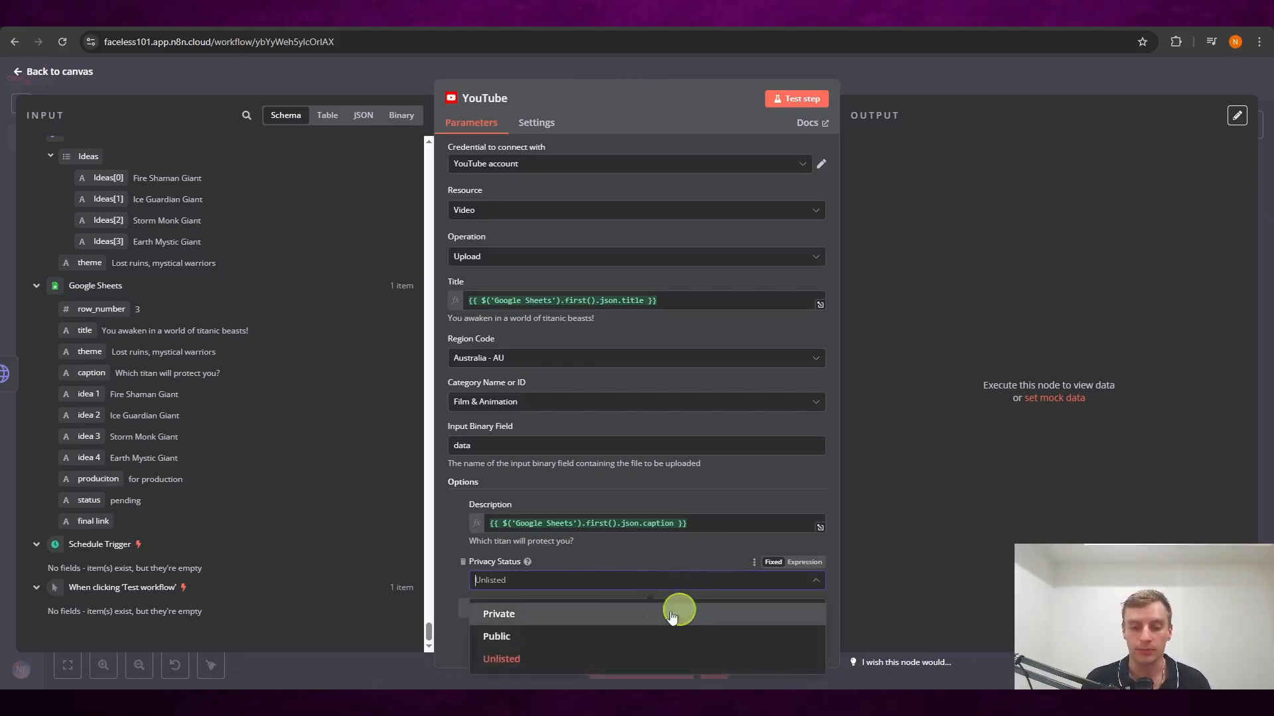
{"action": "left_click", "coordinate": [707, 583]}
{"action": "left_click", "coordinate": [971, 348]}
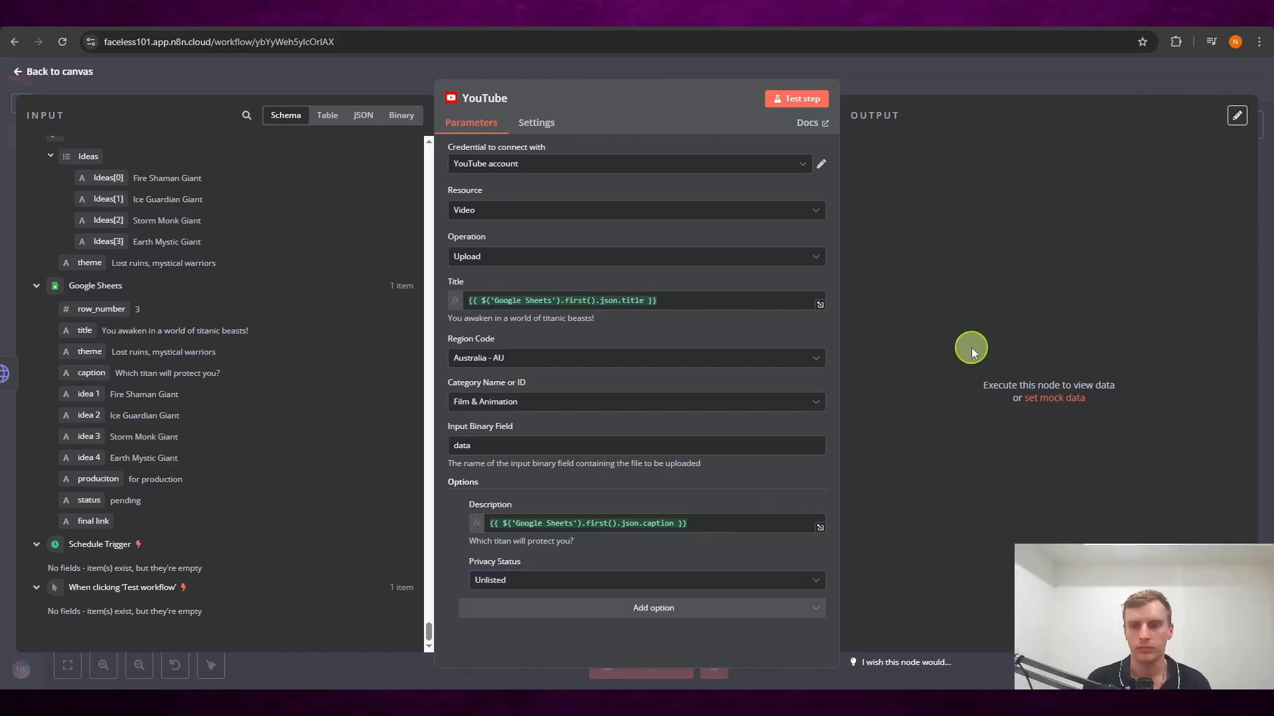
{"action": "left_click", "coordinate": [925, 83]}
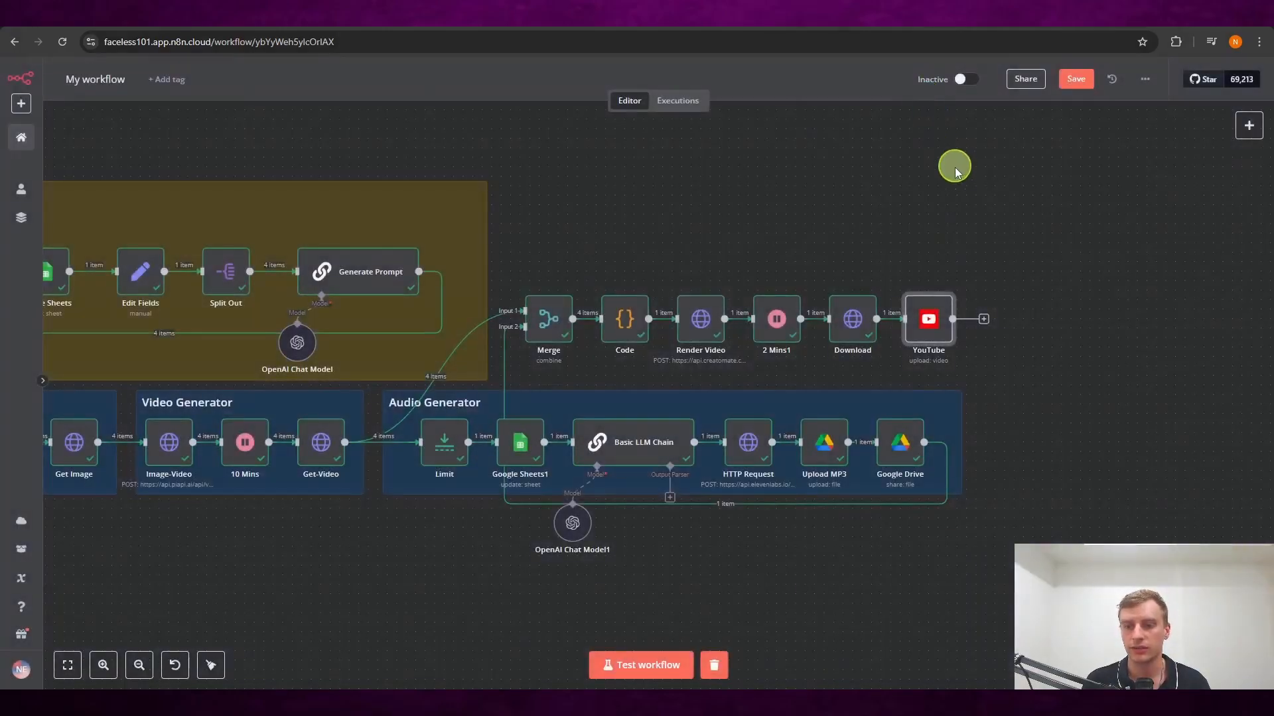
- Review the rendering and upload chain and the YouTube node's settings, returning to the canvas
{"action": "left_click_drag", "start_coordinate": [929, 203], "coordinate": [849, 227]}
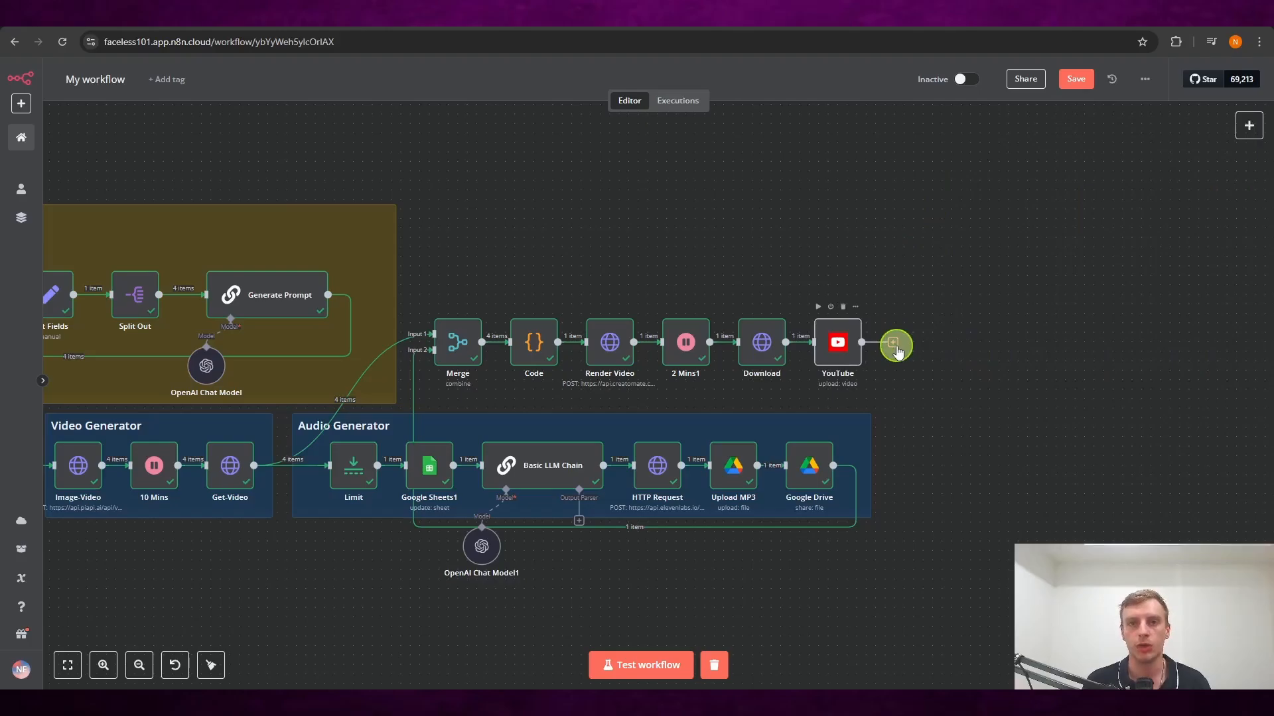
{"action": "left_click_drag", "start_coordinate": [534, 190], "coordinate": [782, 176]}
{"action": "left_click_drag", "start_coordinate": [965, 224], "coordinate": [805, 207]}
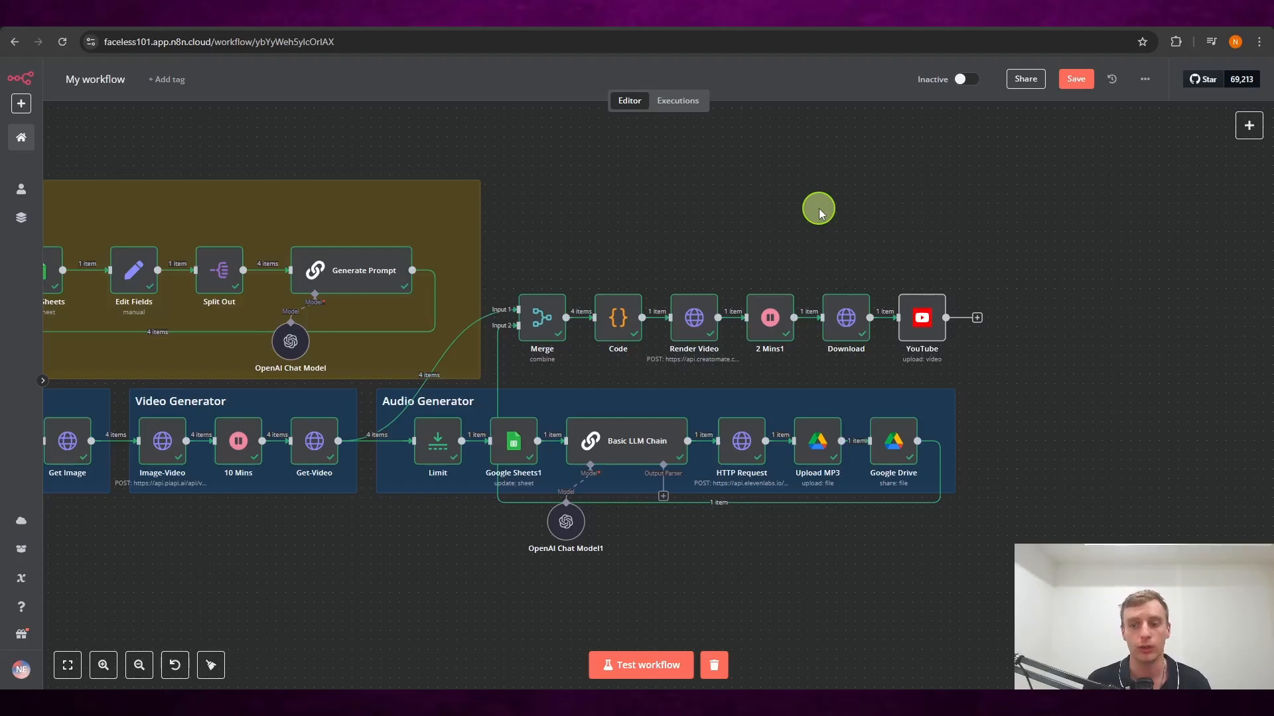
{"action": "double_click", "coordinate": [922, 318]}
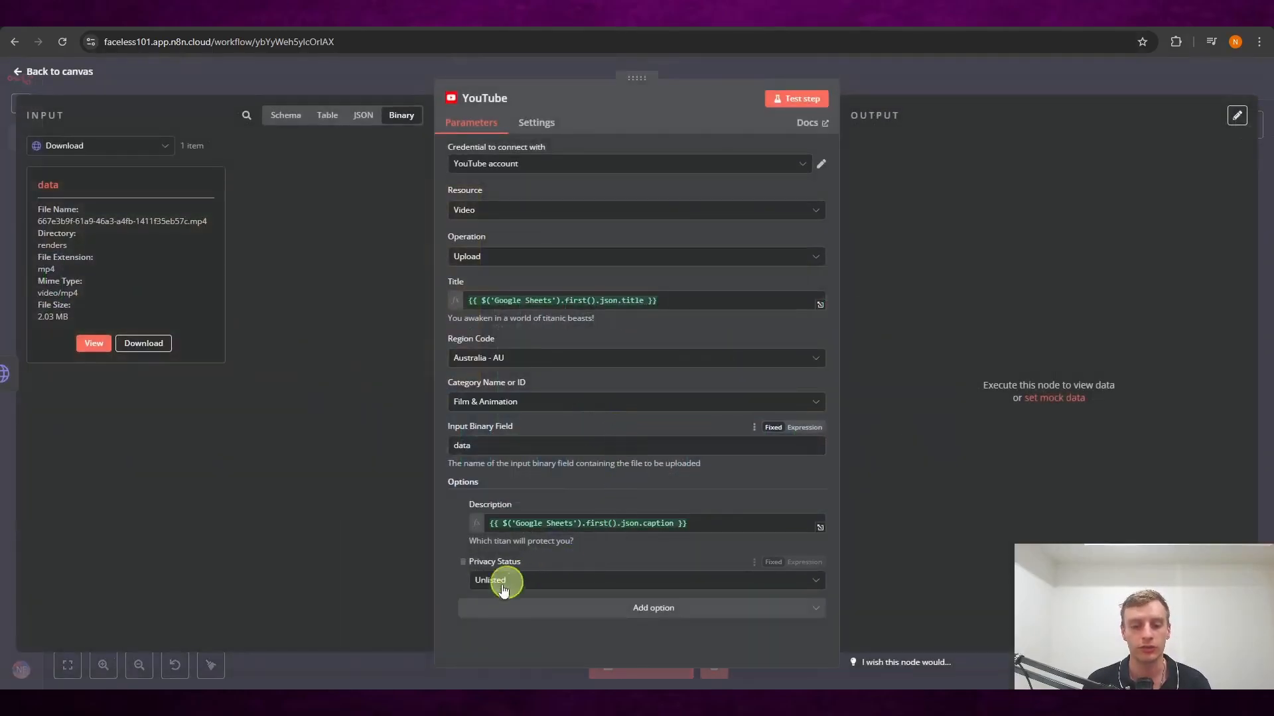
{"action": "left_click", "coordinate": [898, 85]}
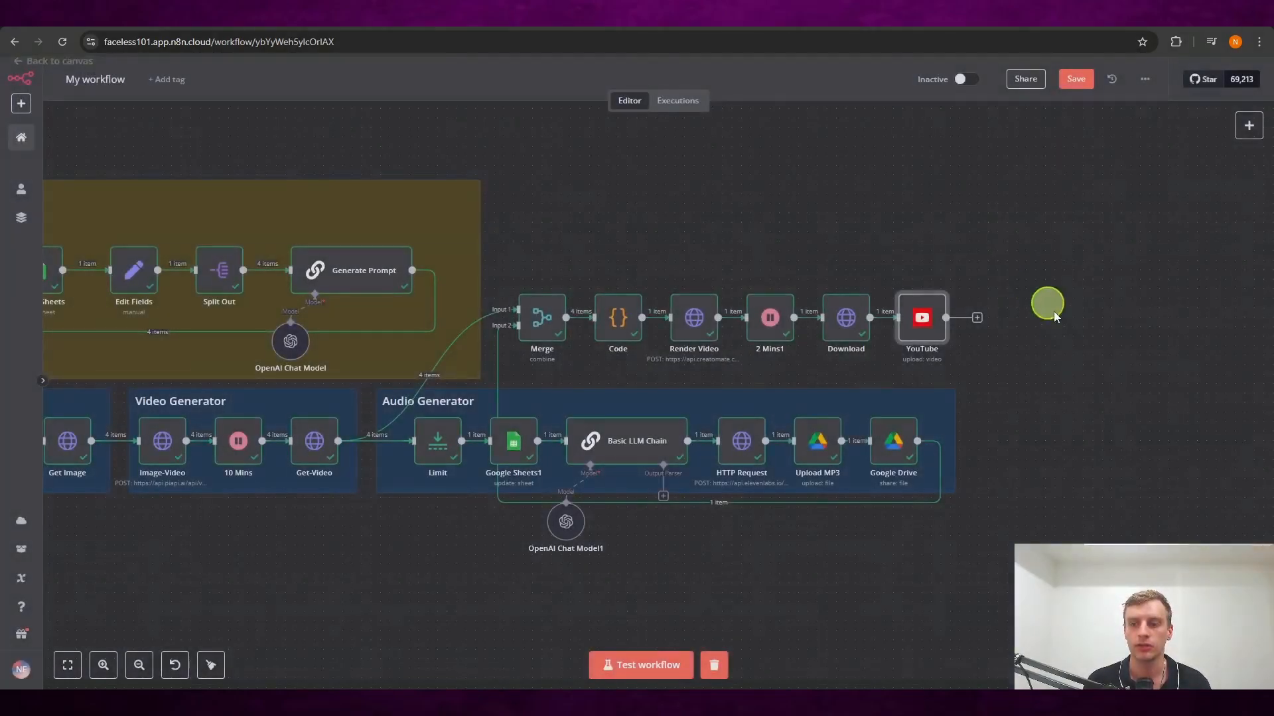
- Add a Google Sheets node with the Update row in sheet action after the YouTube node
{"action": "left_click", "coordinate": [976, 322]}
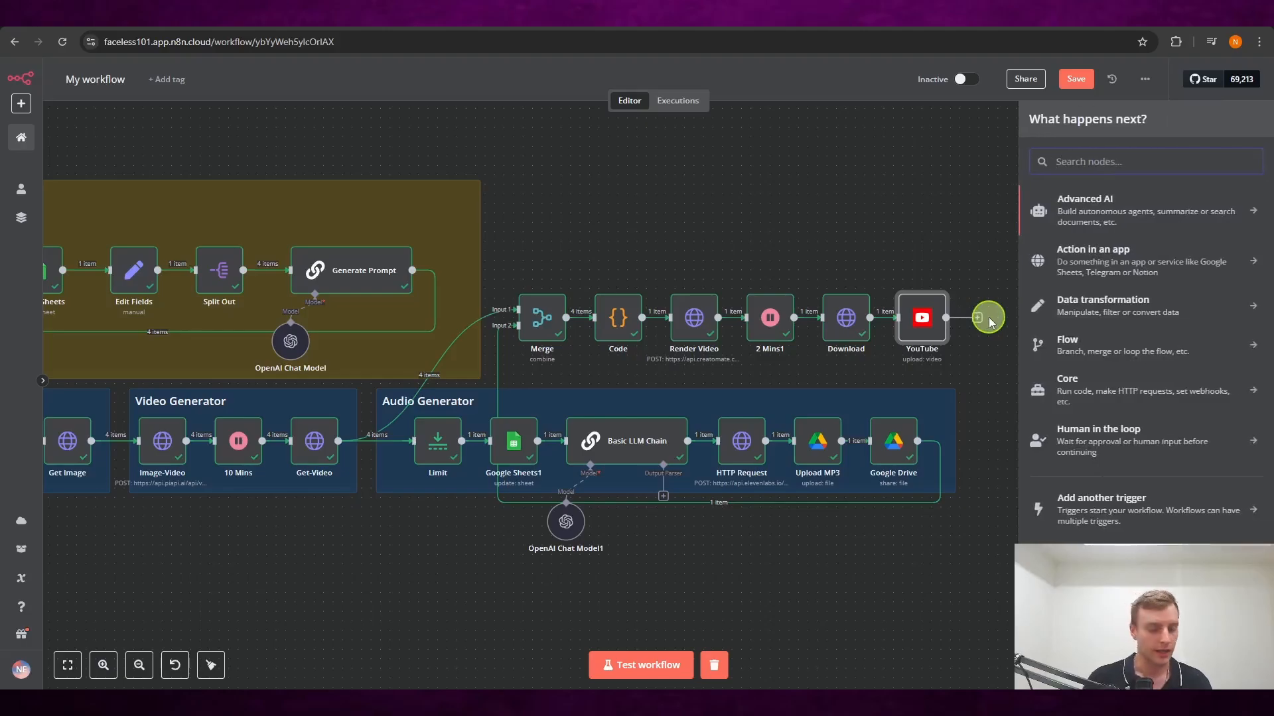
{"action": "type", "text": "goog"}
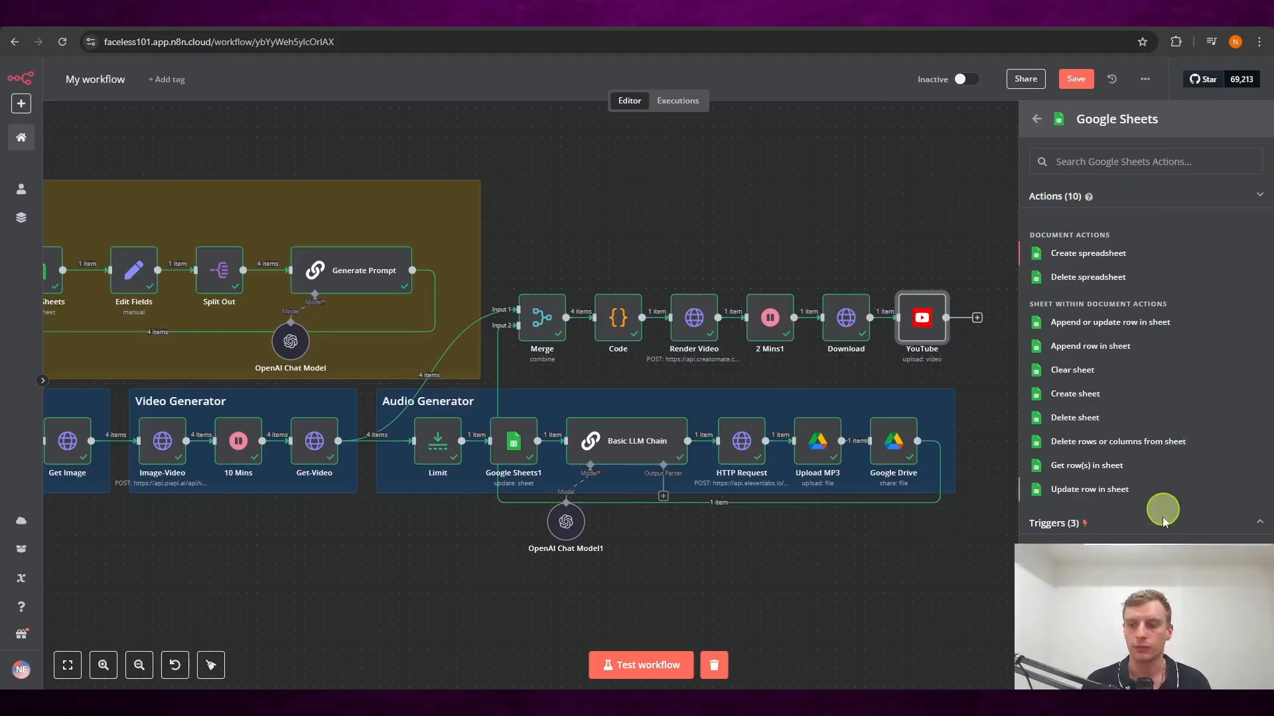
{"action": "left_click", "coordinate": [1112, 491]}
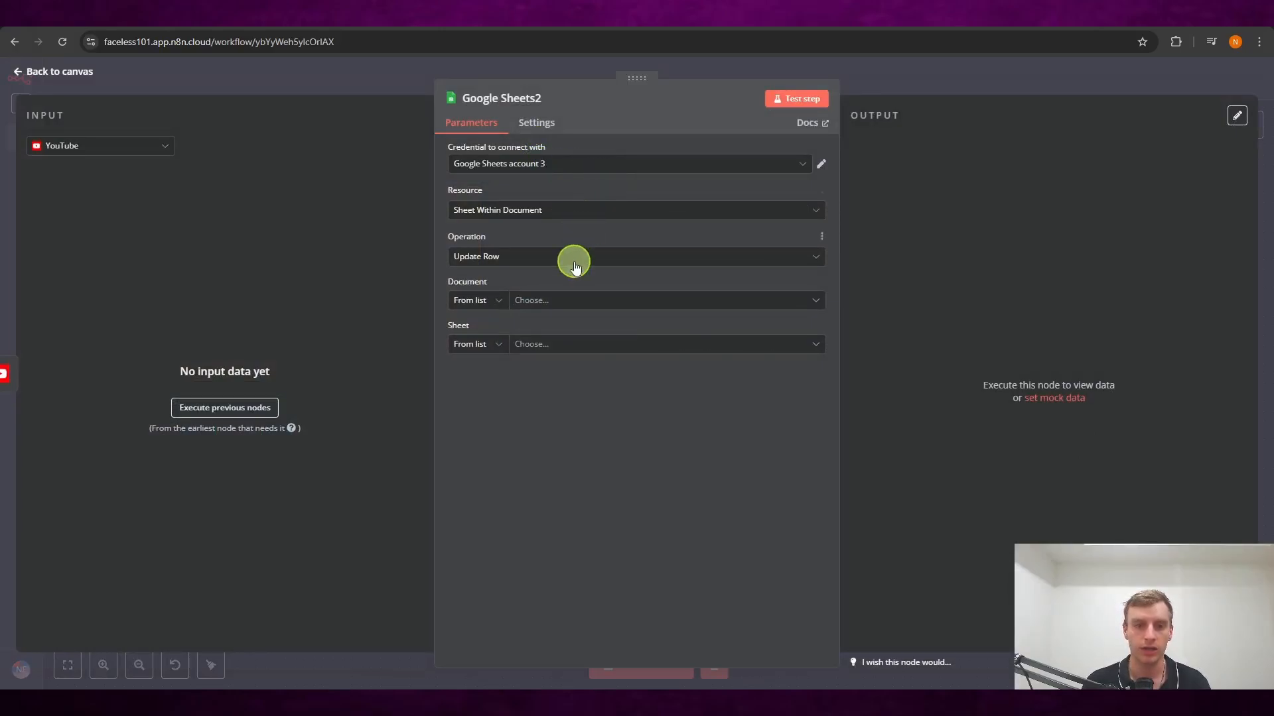
- Point the new Google Sheets node at the n8n automation test document and its Sheet1
{"action": "left_click", "coordinate": [575, 300]}
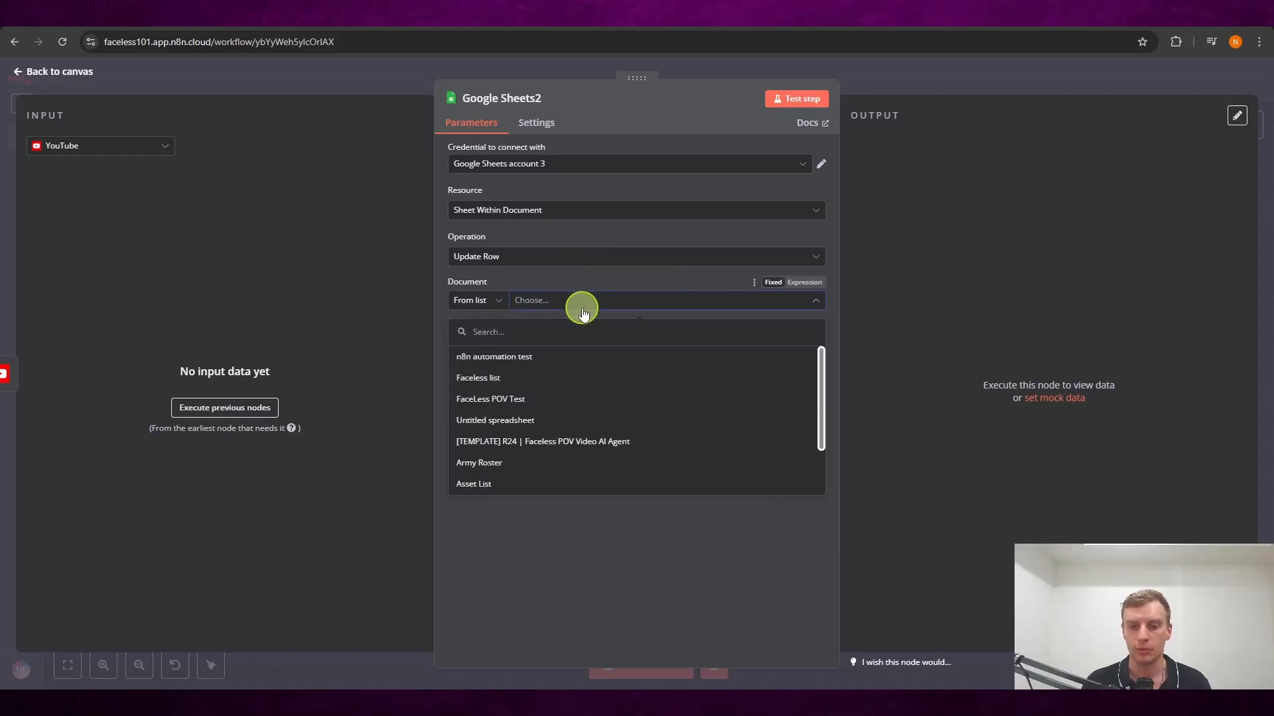
{"action": "left_click", "coordinate": [566, 352]}
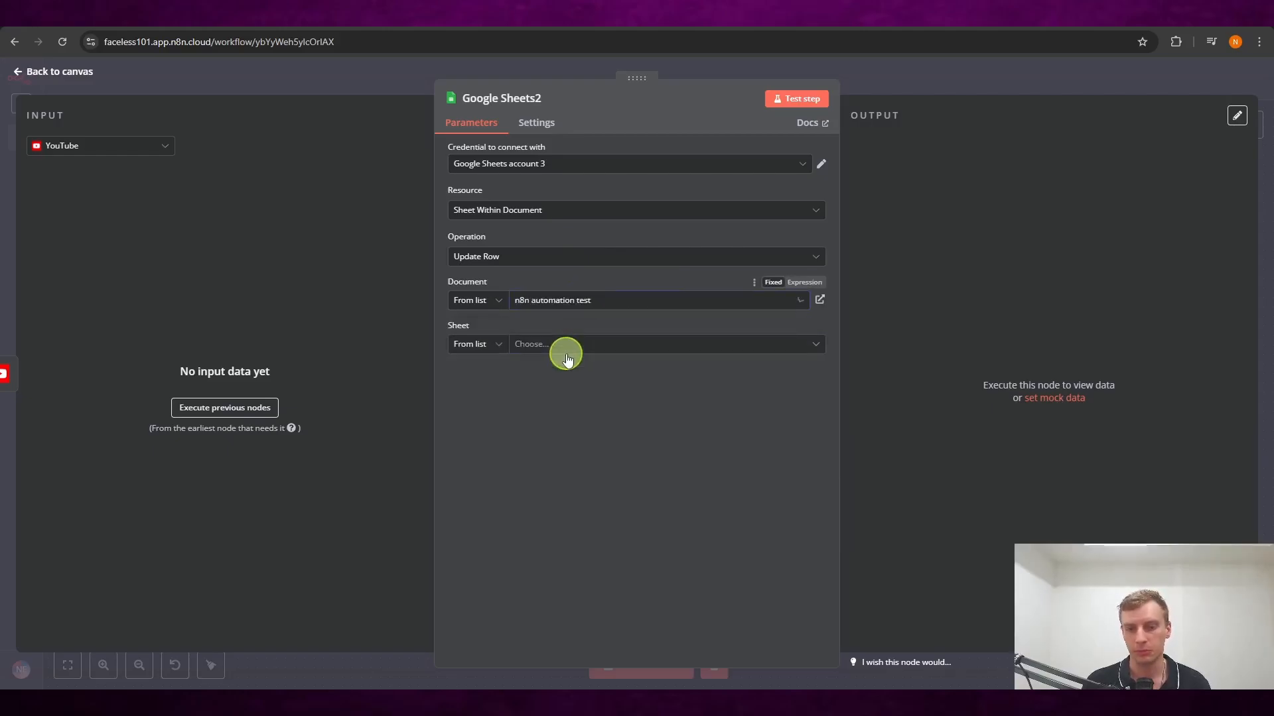
{"action": "left_click", "coordinate": [609, 348]}
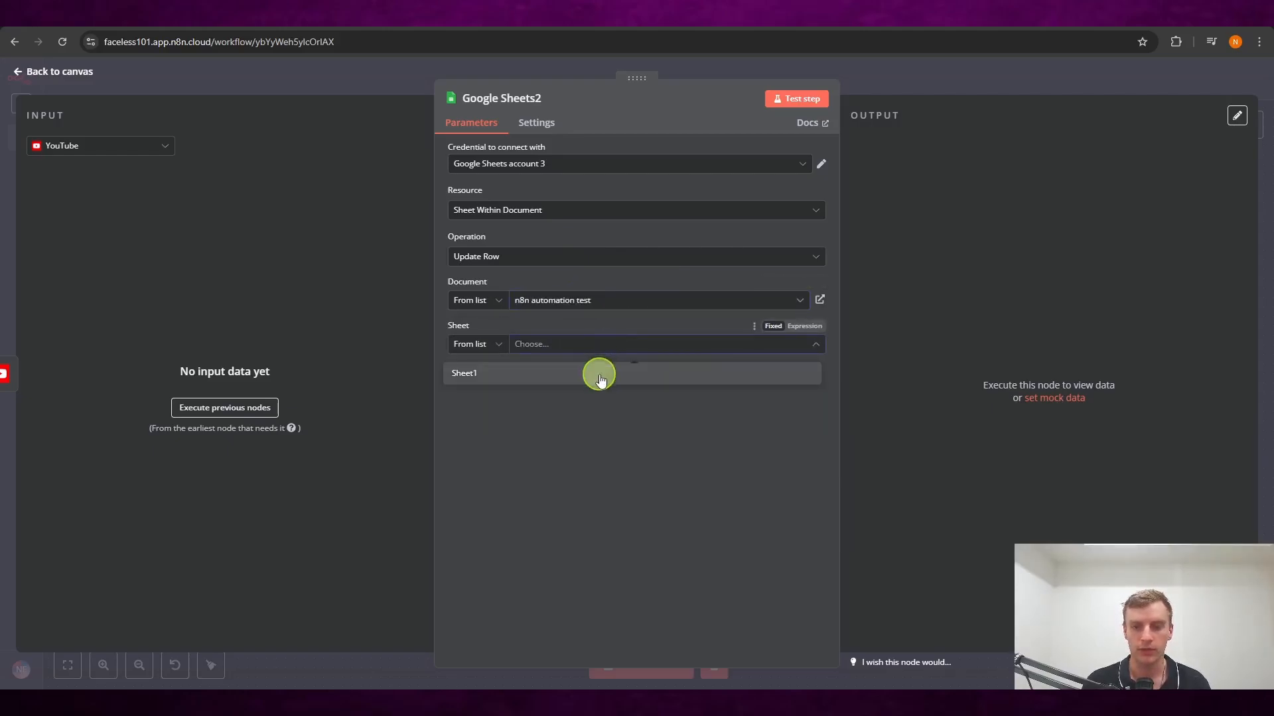
{"action": "left_click", "coordinate": [599, 373]}
{"action": "scroll", "coordinate": [640, 305], "scroll_direction": "down", "scroll_amount": 6}
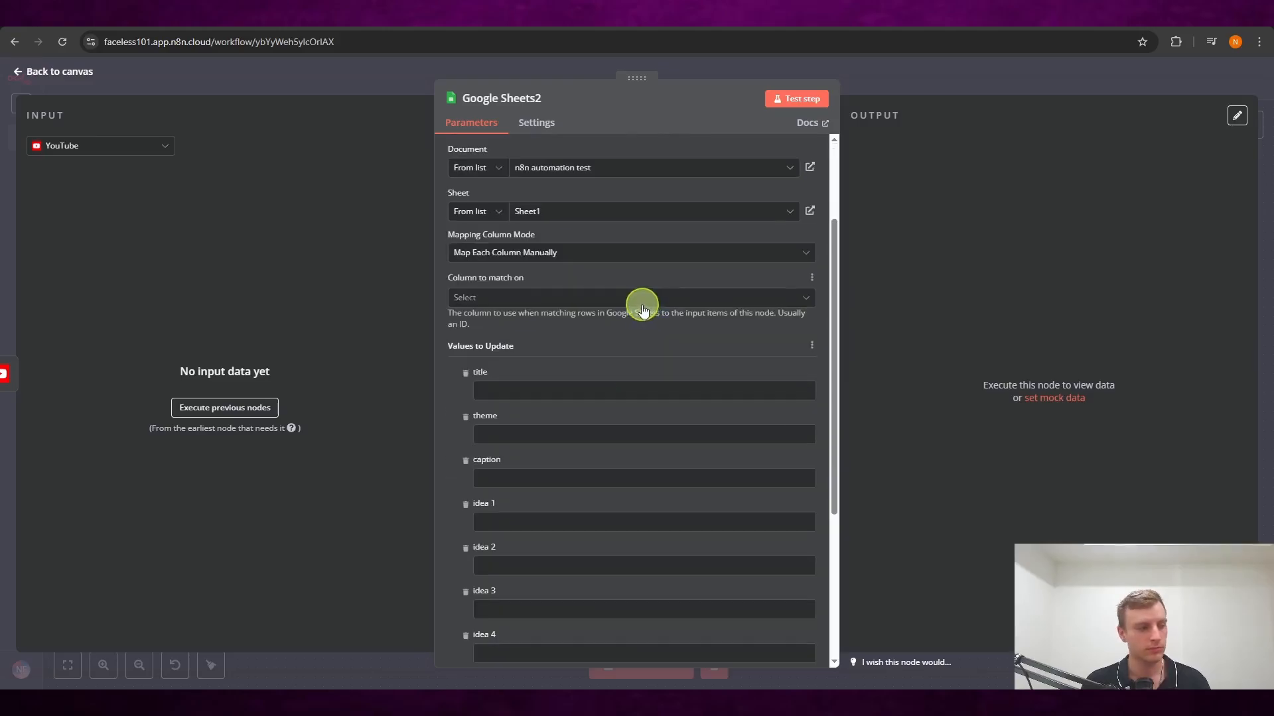
{"action": "scroll", "coordinate": [658, 362], "scroll_direction": "up", "scroll_amount": 4}
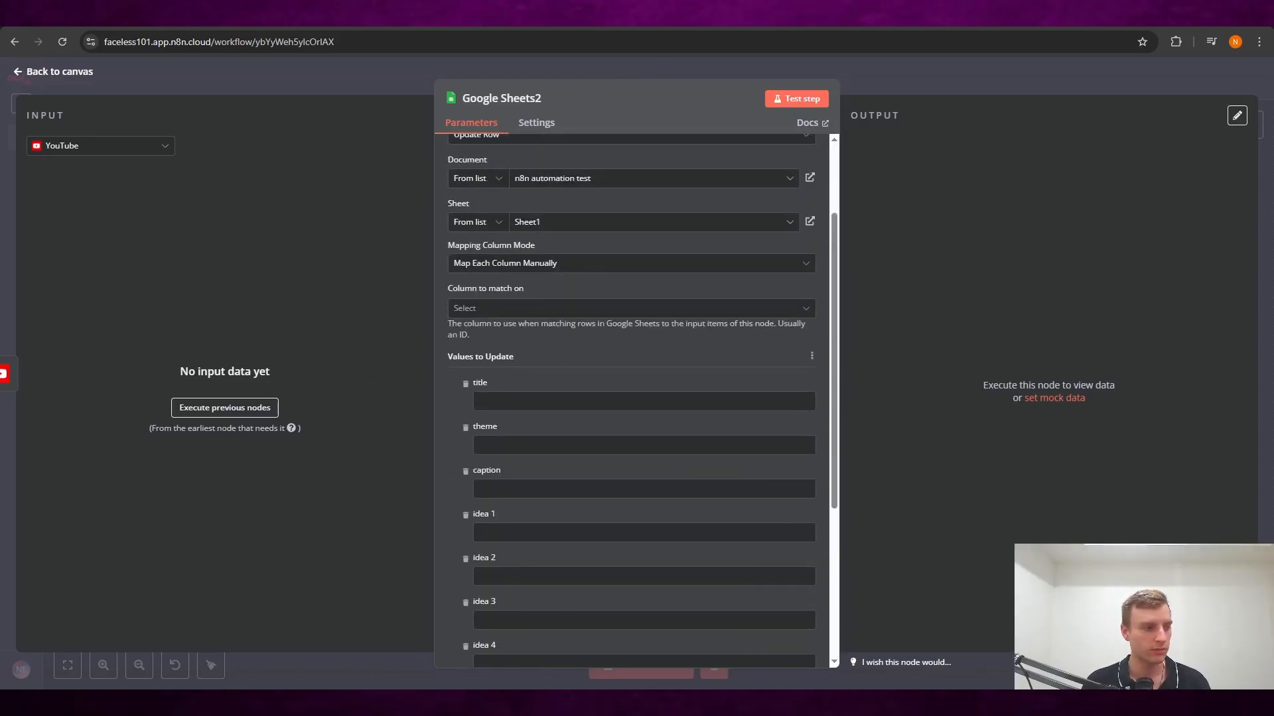
- Execute the previous nodes to load the YouTube upload's output as input, and reopen the Google Sheets2 node
{"action": "left_click", "coordinate": [238, 408]}
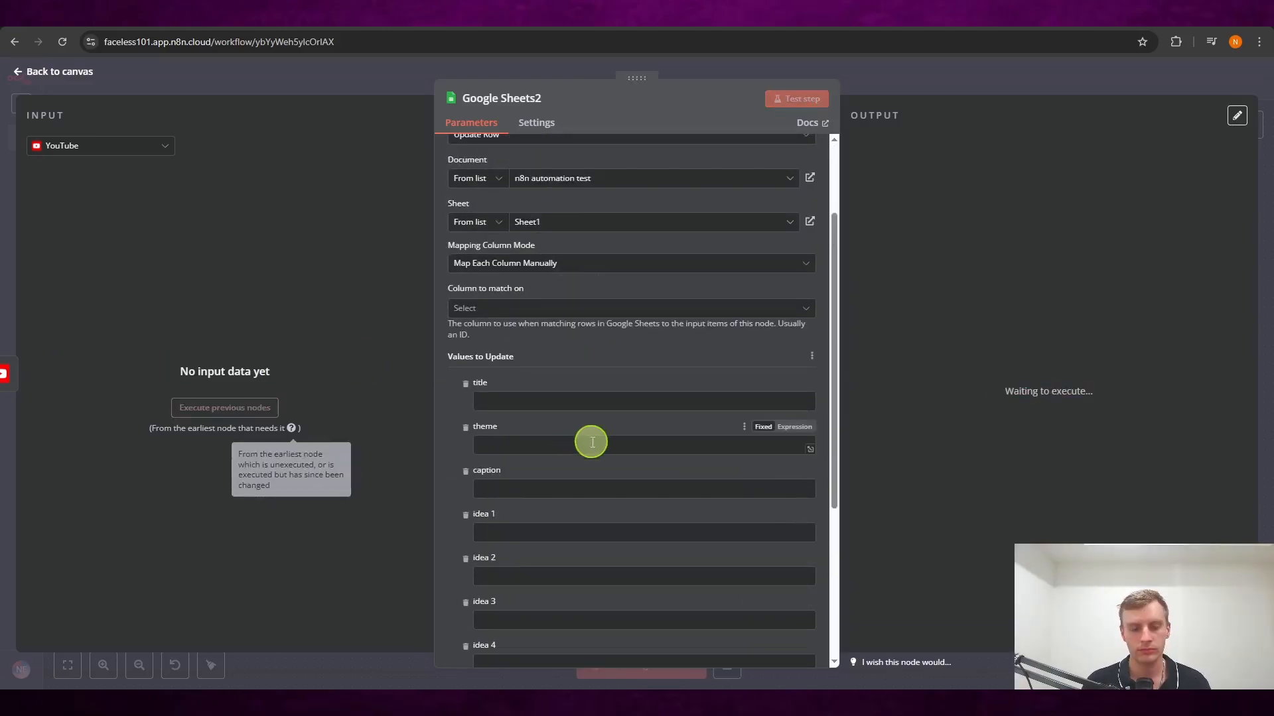
{"action": "left_click", "coordinate": [962, 69]}
{"action": "double_click", "coordinate": [1008, 330]}
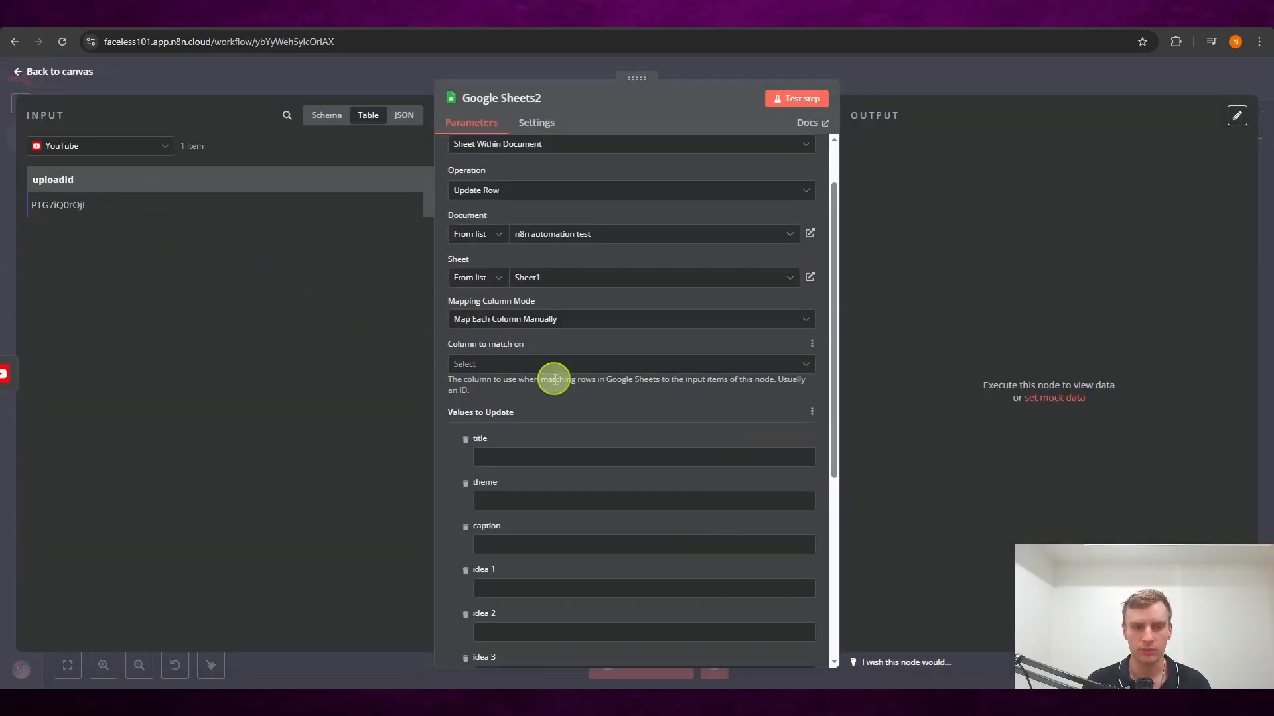
- Set the Google Sheets2 node's column to match on to row_number
{"action": "scroll", "coordinate": [554, 378], "scroll_direction": "down", "scroll_amount": 1}
{"action": "left_click", "coordinate": [569, 299]}
{"action": "scroll", "coordinate": [575, 339], "scroll_direction": "down", "scroll_amount": 2}
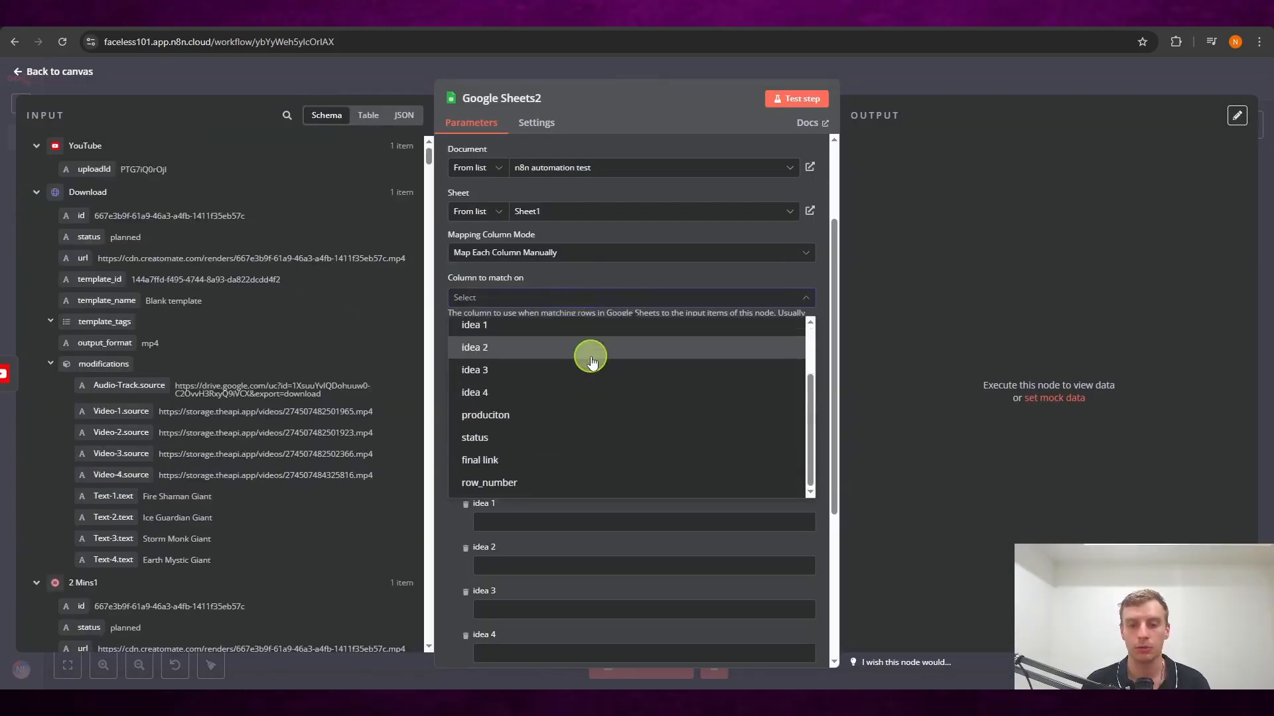
{"action": "left_click", "coordinate": [554, 489]}
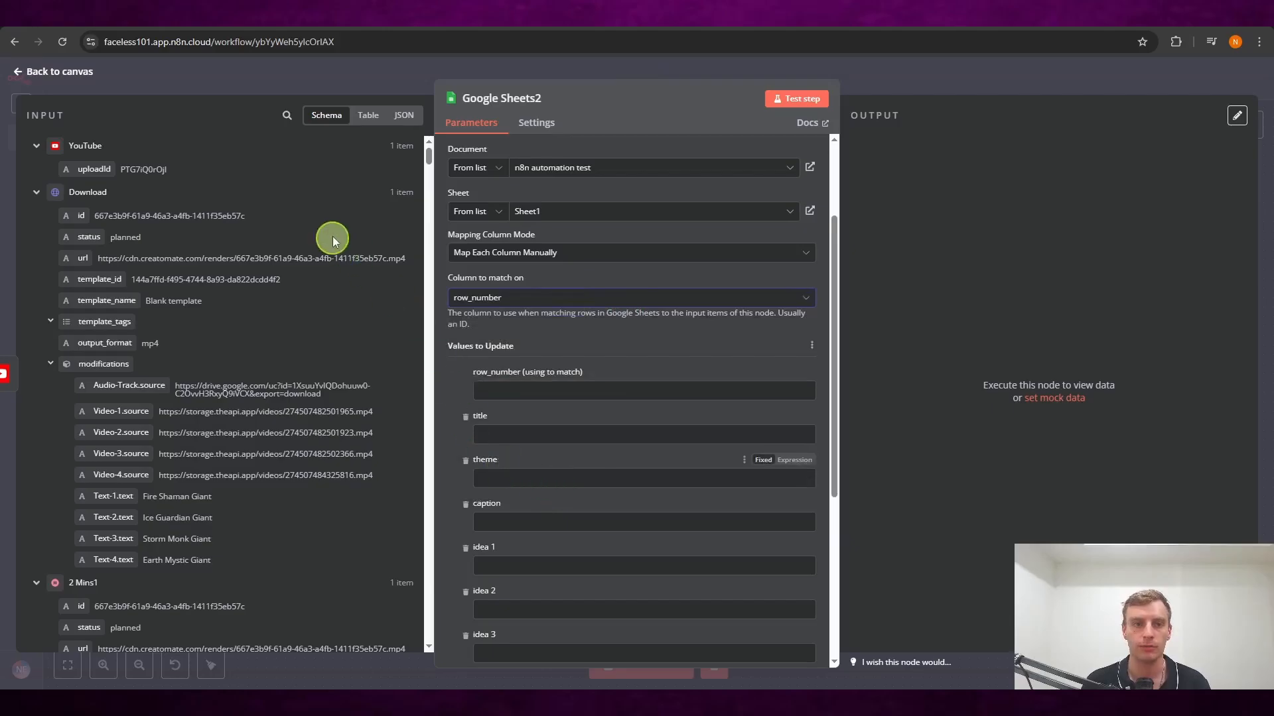
- Map the row_number match value to the first Google Sheets node's row_number as {{ $('Google Sheets').first().json.row_number }}
{"action": "scroll", "coordinate": [340, 292], "scroll_direction": "down", "scroll_amount": 10}
{"action": "scroll", "coordinate": [337, 358], "scroll_direction": "down", "scroll_amount": 12}
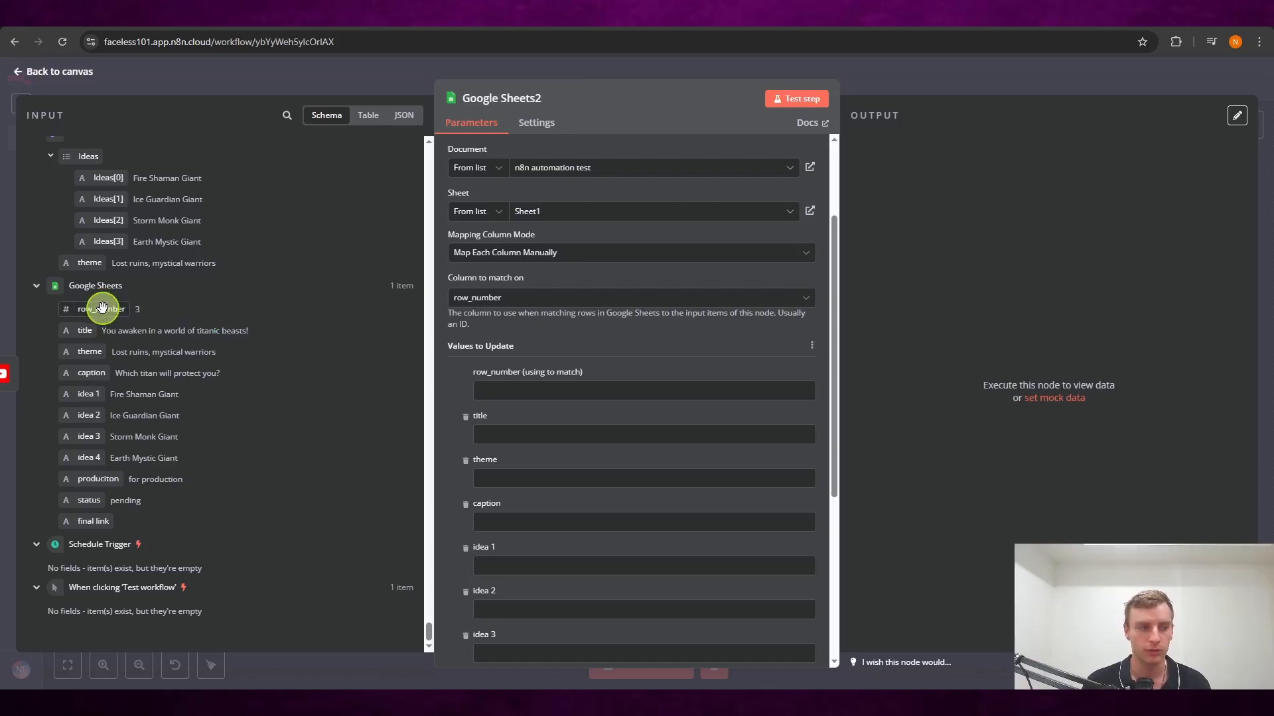
{"action": "left_click_drag", "start_coordinate": [101, 307], "coordinate": [564, 393]}
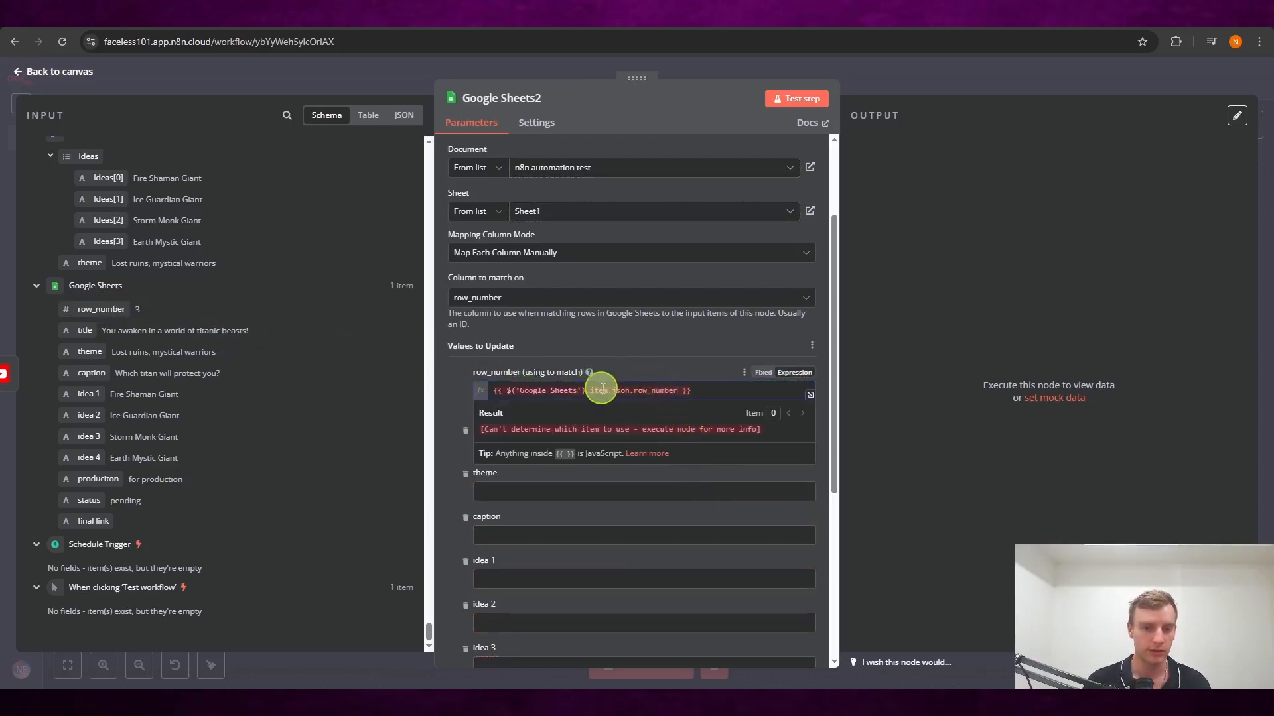
{"action": "type", "text": "firs"}
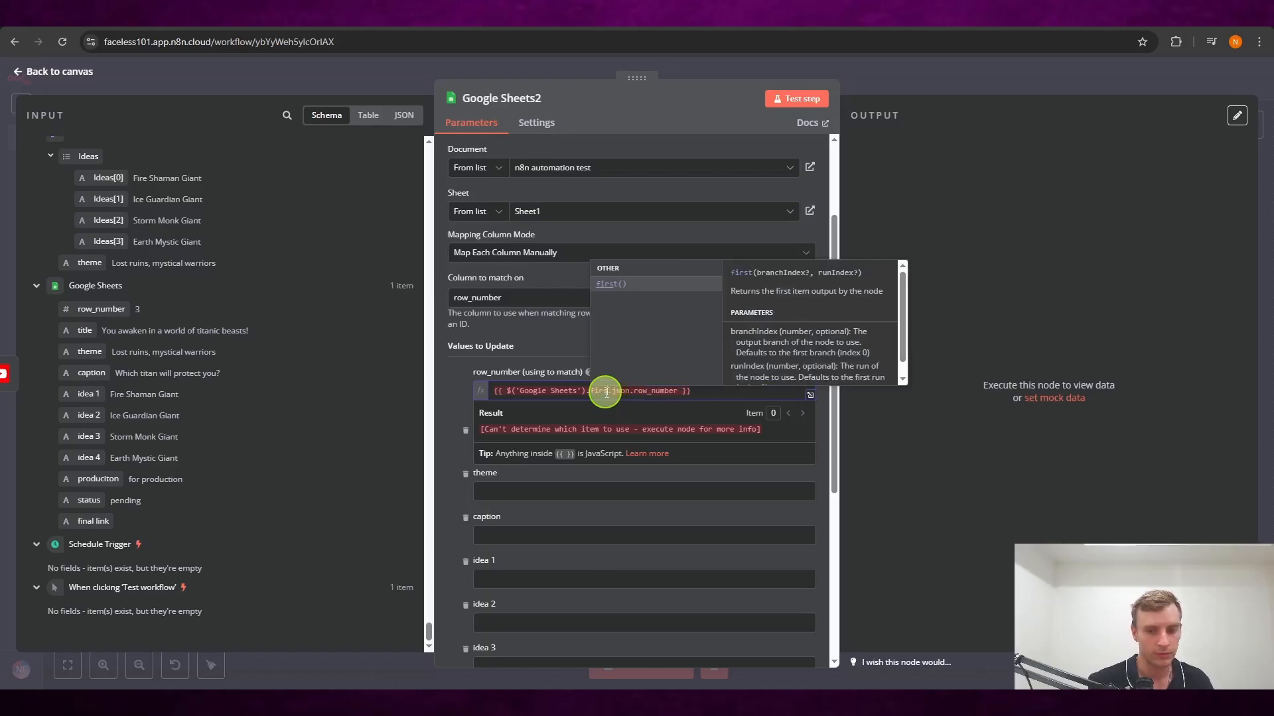
{"action": "type", "text": "t()"}
{"action": "left_click", "coordinate": [653, 368]}
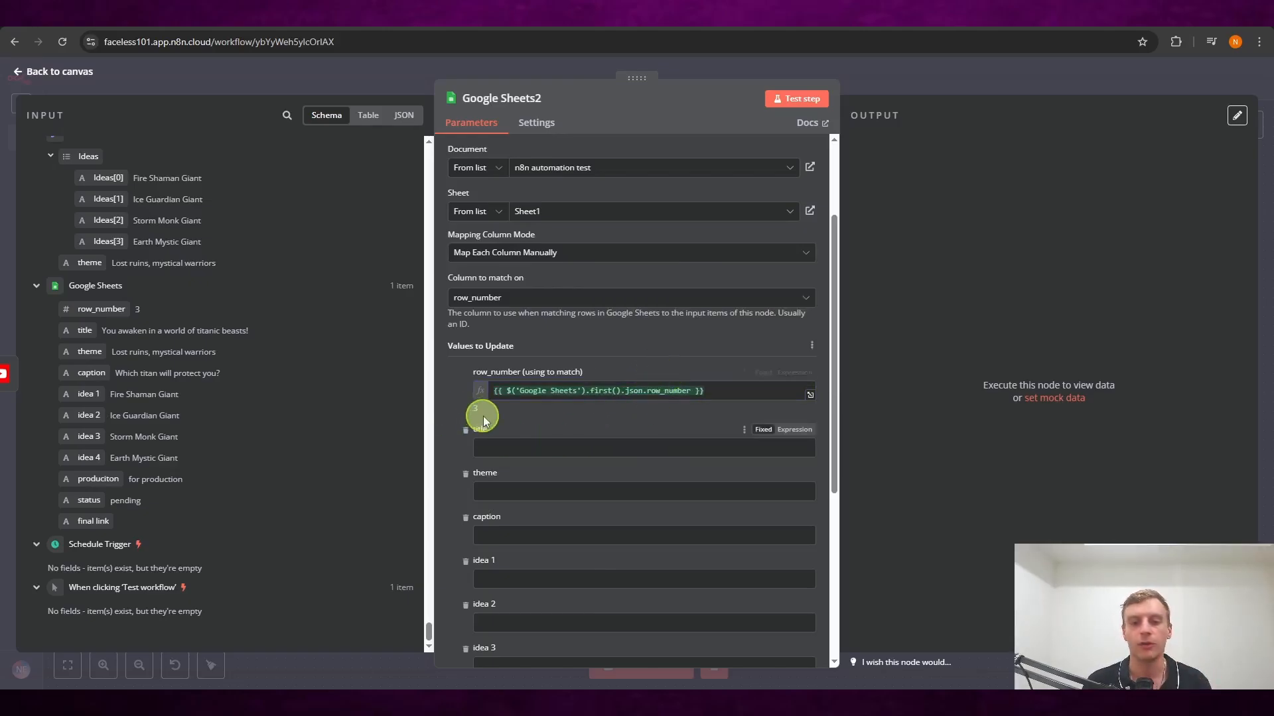
- Set the status value to "for publishing" and map final link to the Download node's url
{"action": "scroll", "coordinate": [600, 419], "scroll_direction": "down", "scroll_amount": 5}
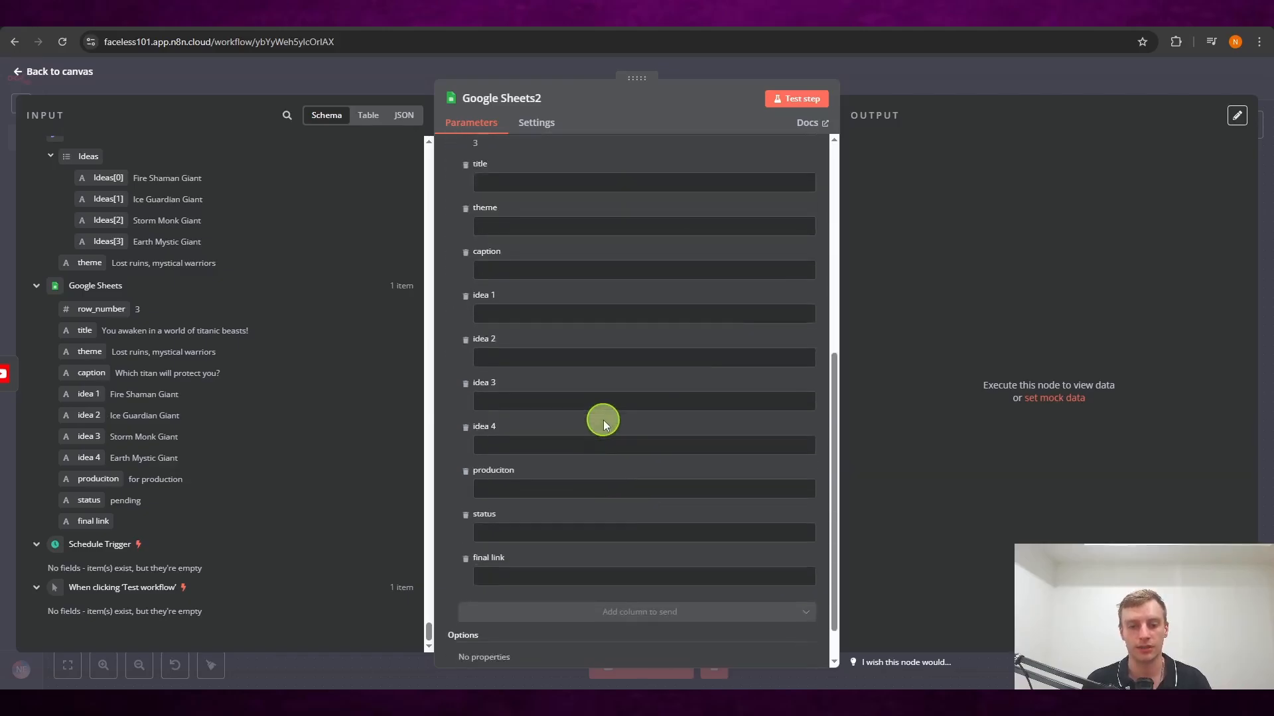
{"action": "left_click", "coordinate": [482, 487]}
{"action": "type", "text": "pe"}
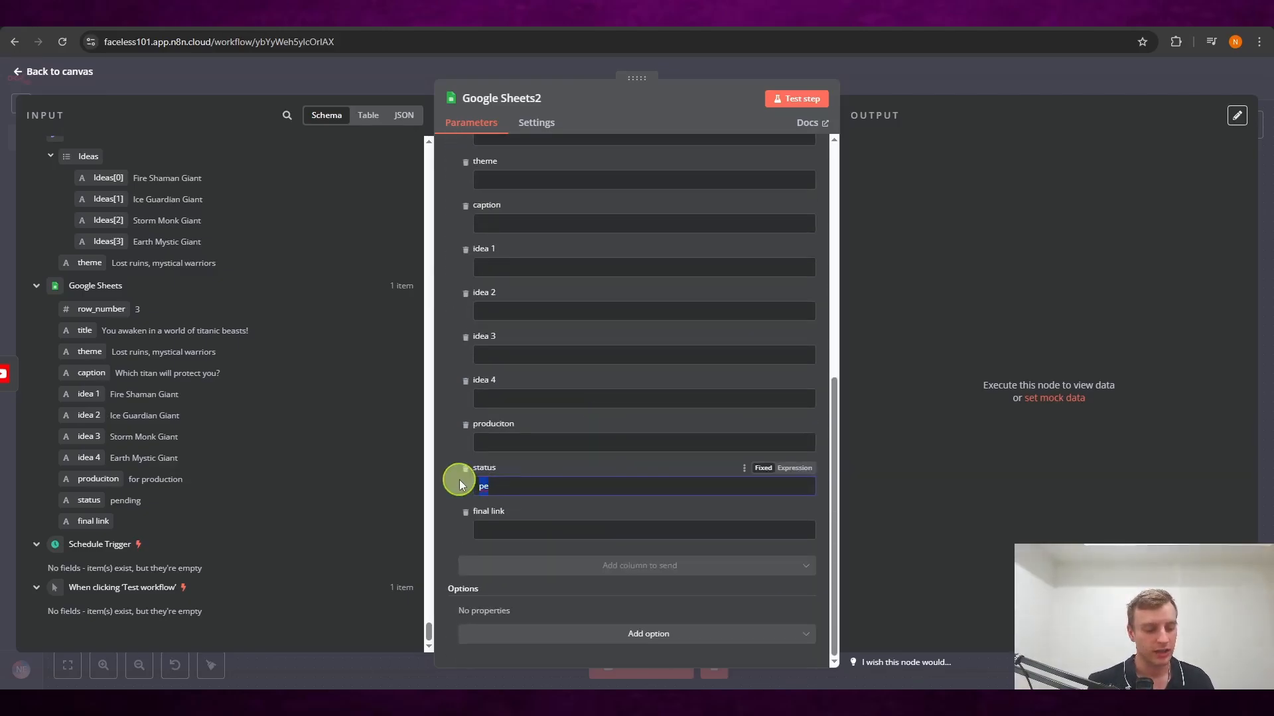
{"action": "type", "text": "for publishing"}
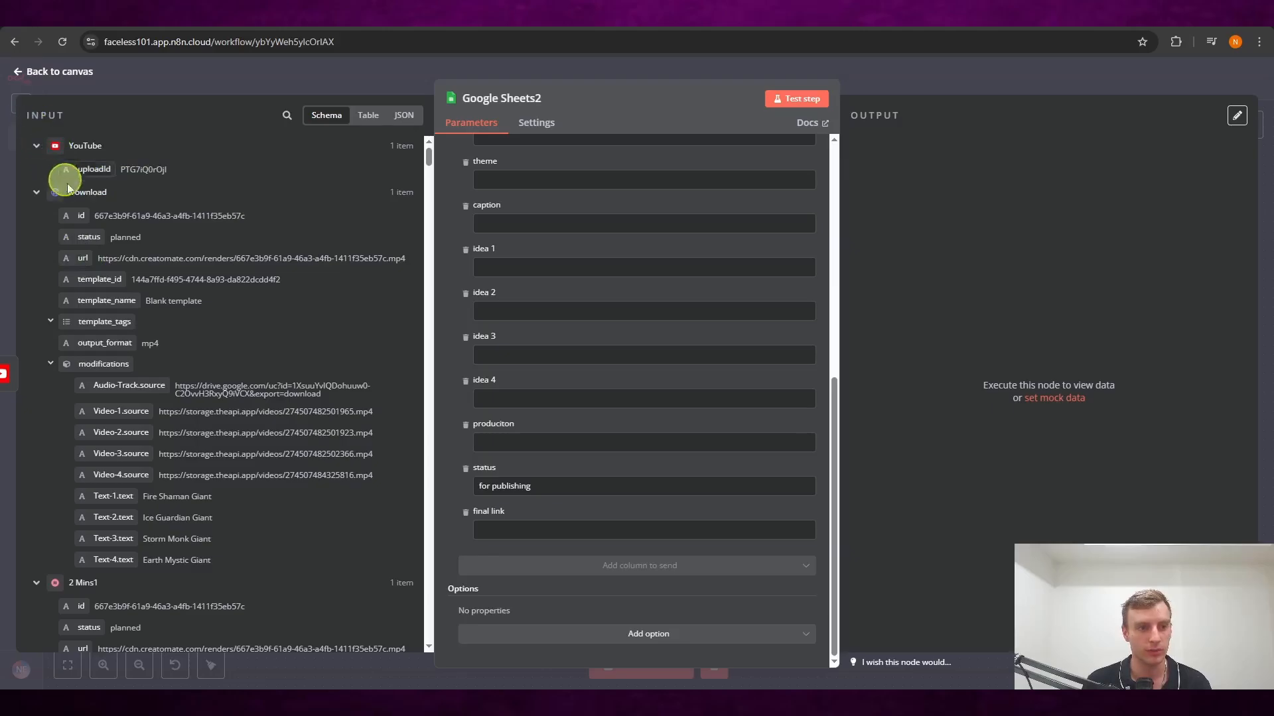
{"action": "left_click_drag", "start_coordinate": [83, 259], "coordinate": [564, 523]}
{"action": "left_click", "coordinate": [455, 414]}
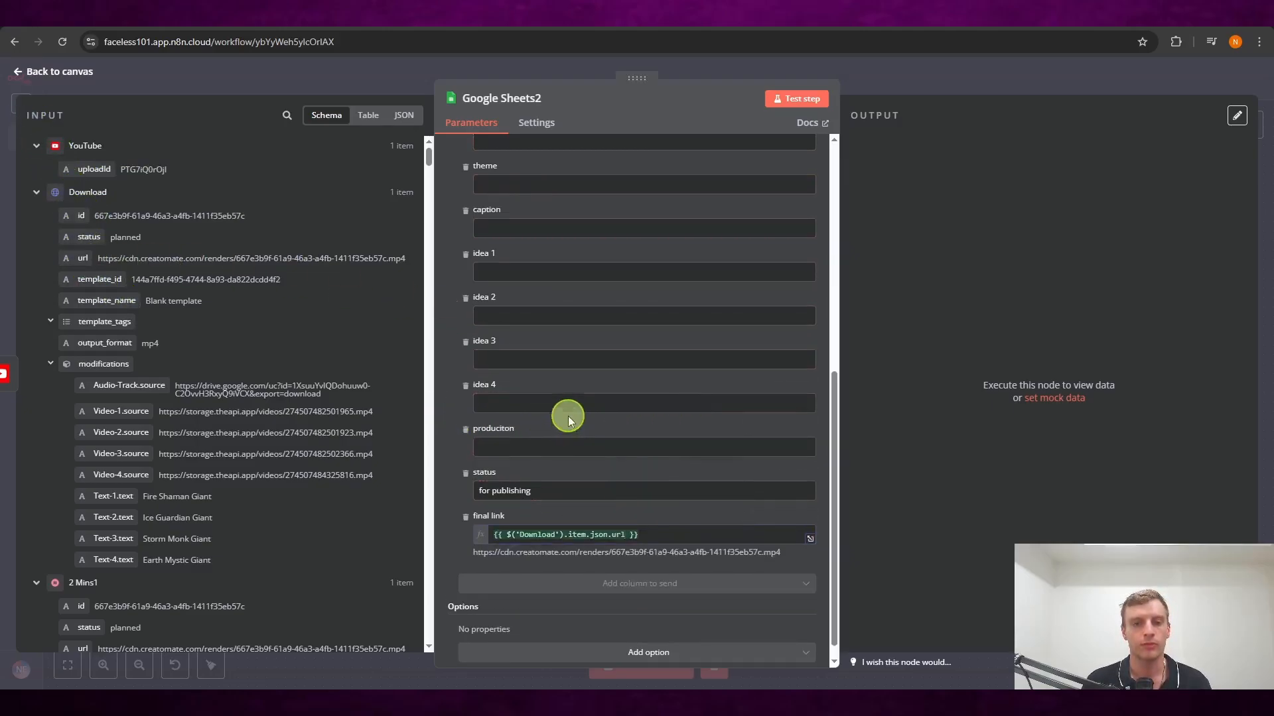
- Review the row_number, status and final link mappings and test the Google Sheets2 node
{"action": "scroll", "coordinate": [623, 424], "scroll_direction": "up", "scroll_amount": 4}
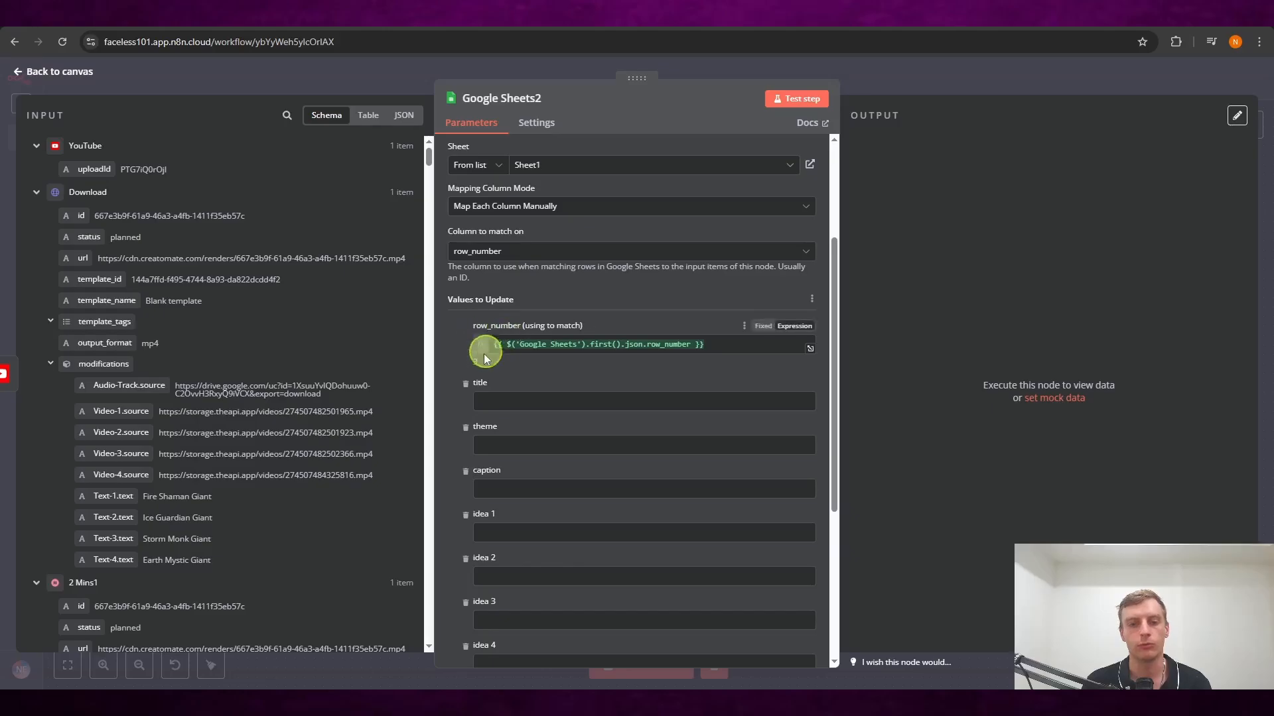
{"action": "scroll", "coordinate": [595, 359], "scroll_direction": "down", "scroll_amount": 5}
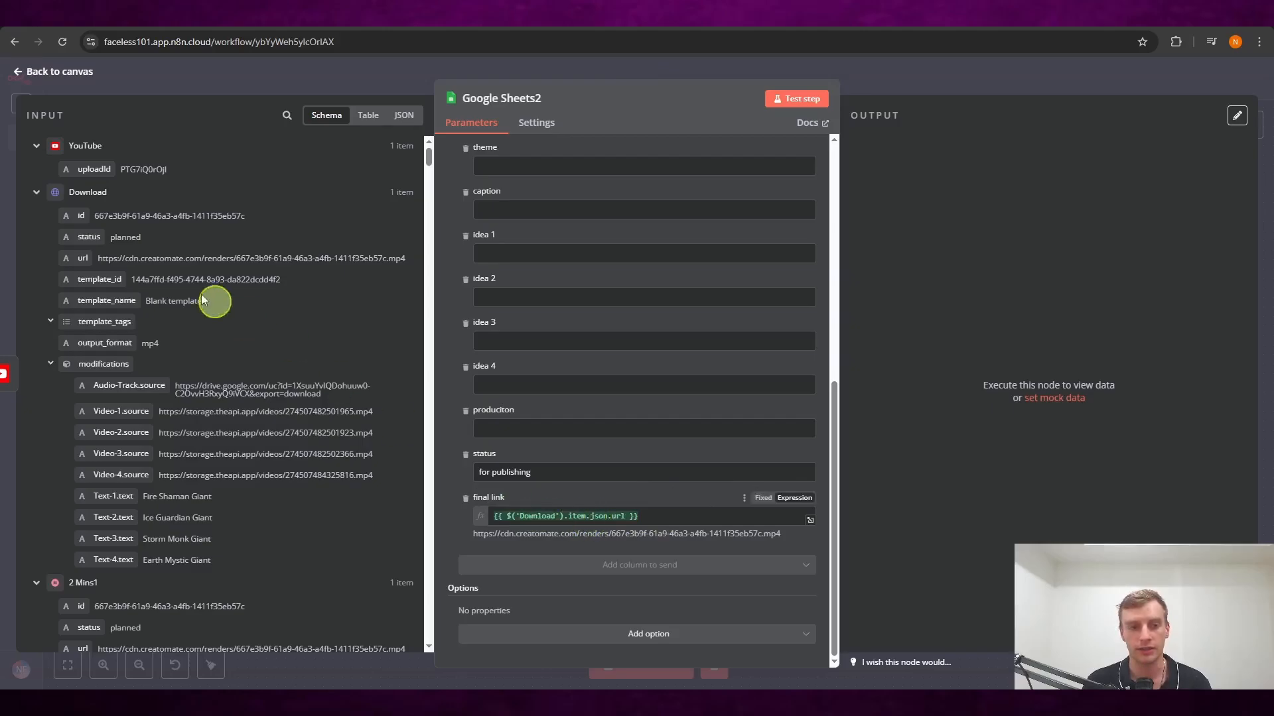
{"action": "left_click", "coordinate": [803, 100]}
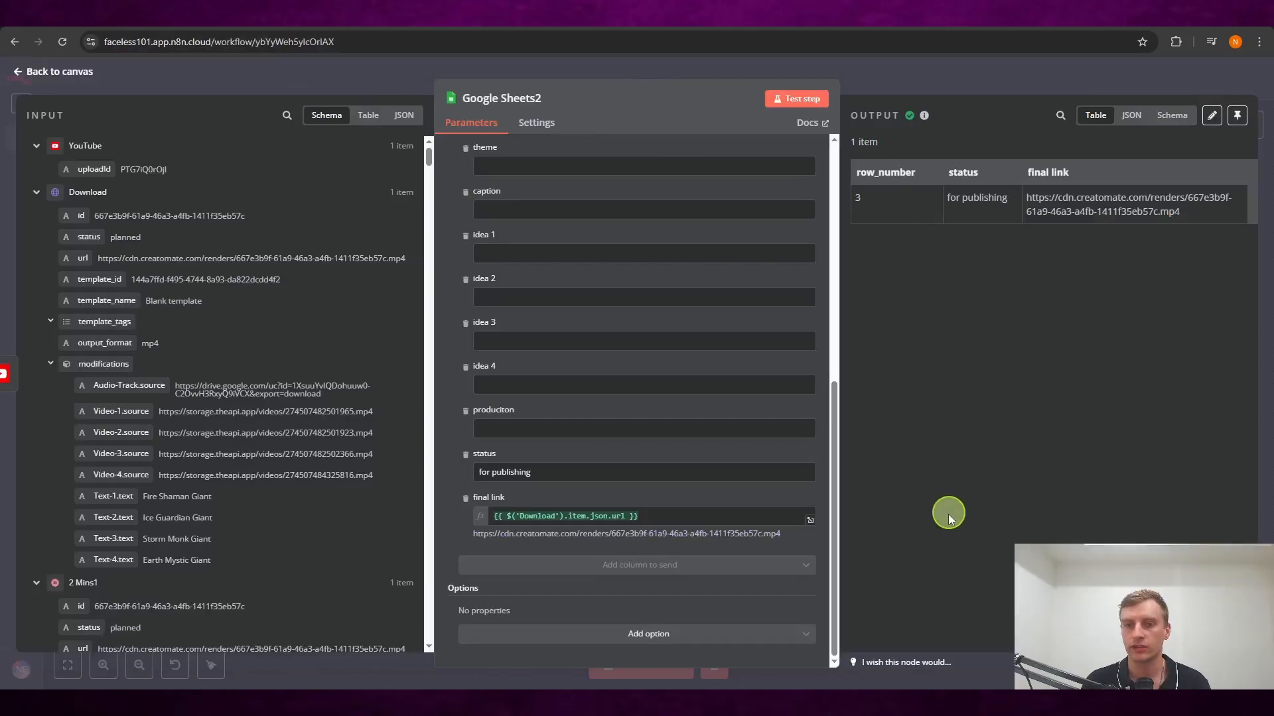
- Check the updated row in the n8n automation test spreadsheet and the newest uploaded Short's details in YouTube Studio
{"action": "left_click", "coordinate": [279, 15]}
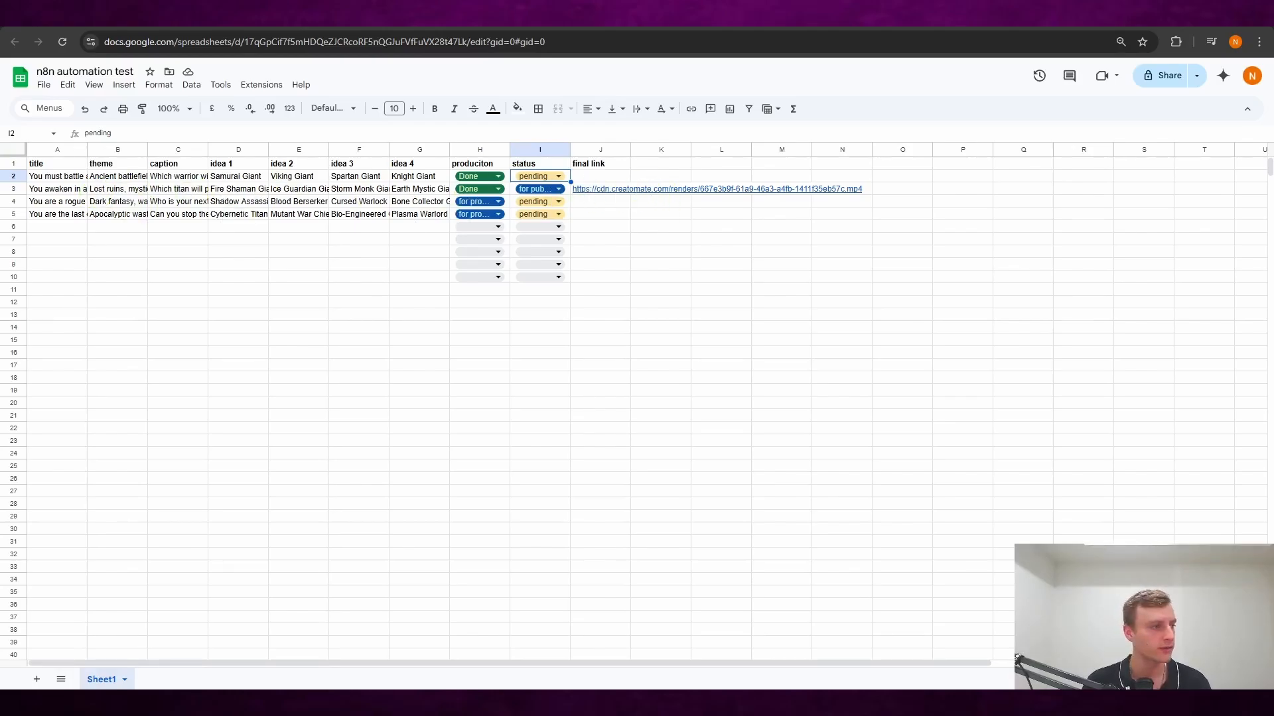
{"action": "left_click", "coordinate": [1115, 15]}
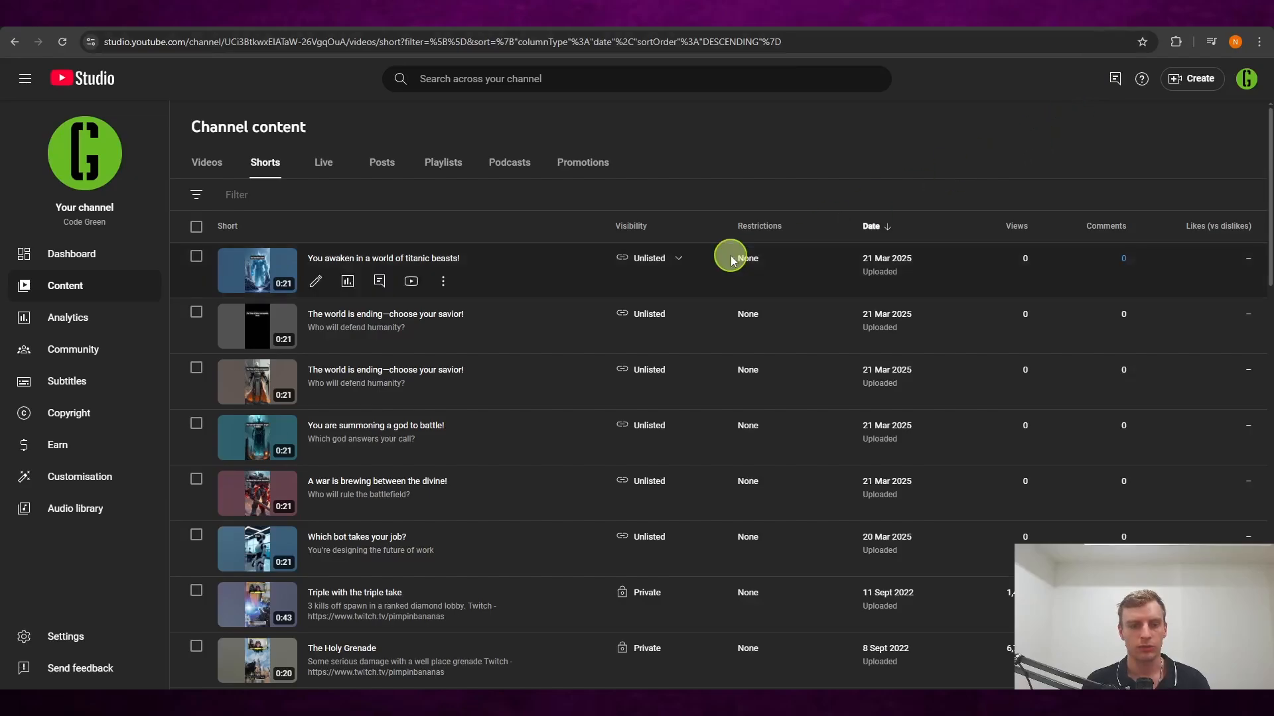
{"action": "left_click", "coordinate": [259, 268]}
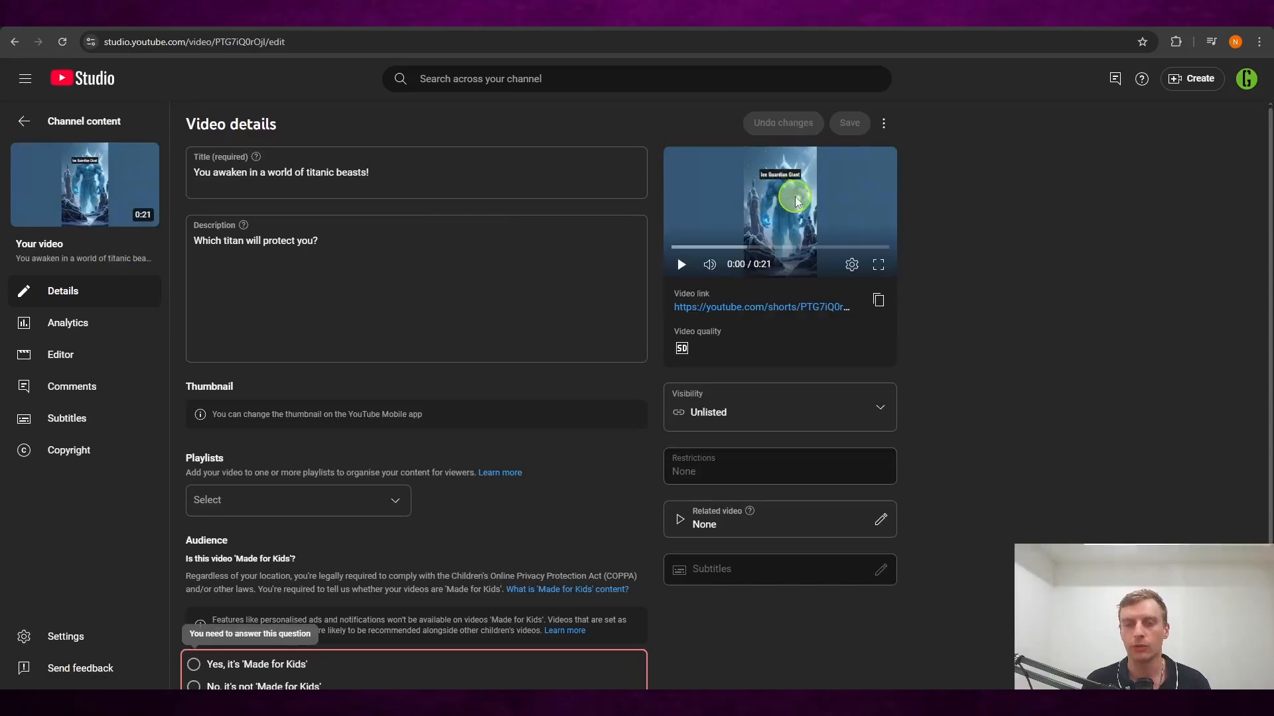
{"action": "left_click", "coordinate": [58, 125]}
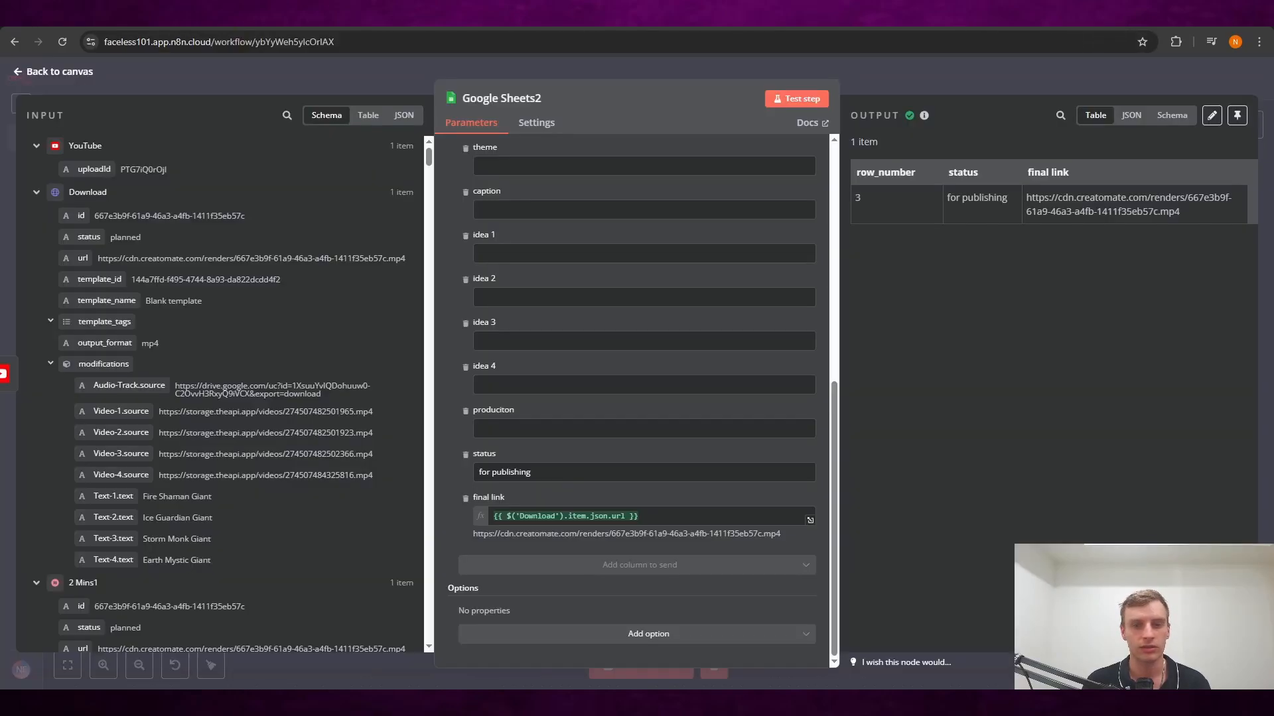
- Return to the n8n canvas and start a test run of the complete workflow
{"action": "left_click", "coordinate": [725, 342]}
{"action": "left_click_drag", "start_coordinate": [1039, 297], "coordinate": [954, 310]}
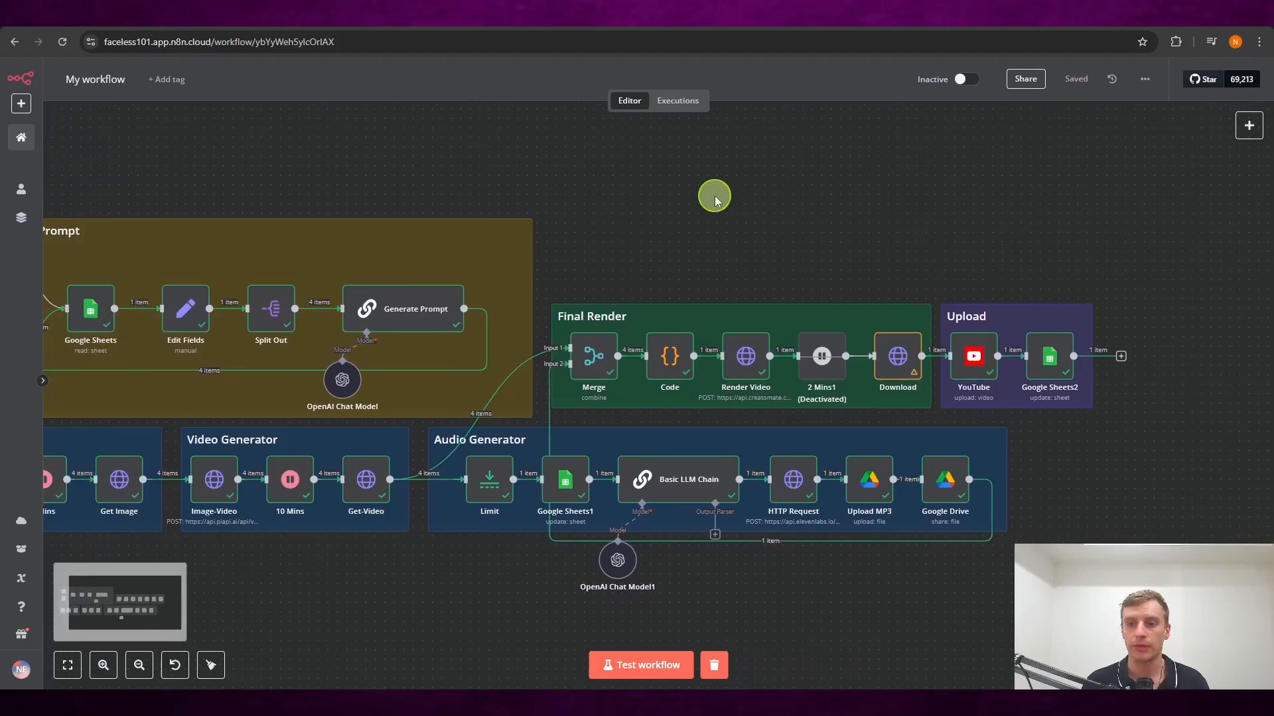
{"action": "left_click_drag", "start_coordinate": [713, 193], "coordinate": [847, 171]}
{"action": "left_click", "coordinate": [656, 666]}
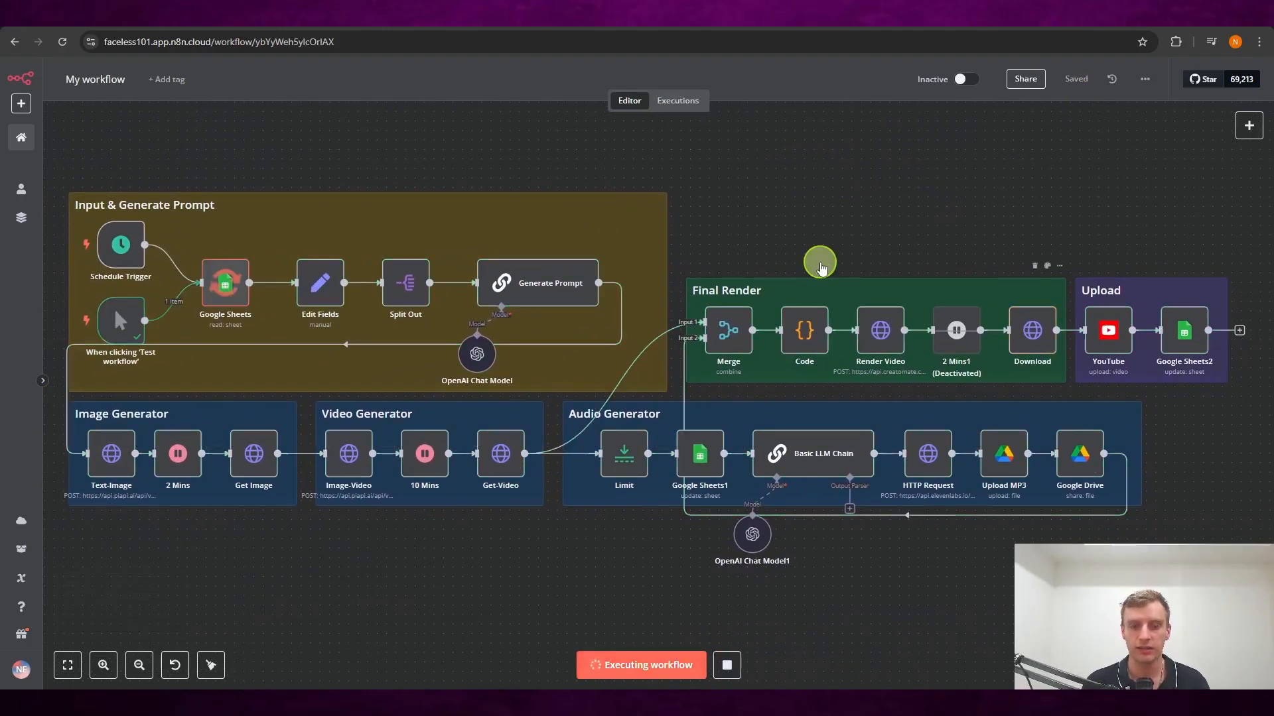
{"action": "left_click_drag", "start_coordinate": [701, 179], "coordinate": [707, 192]}
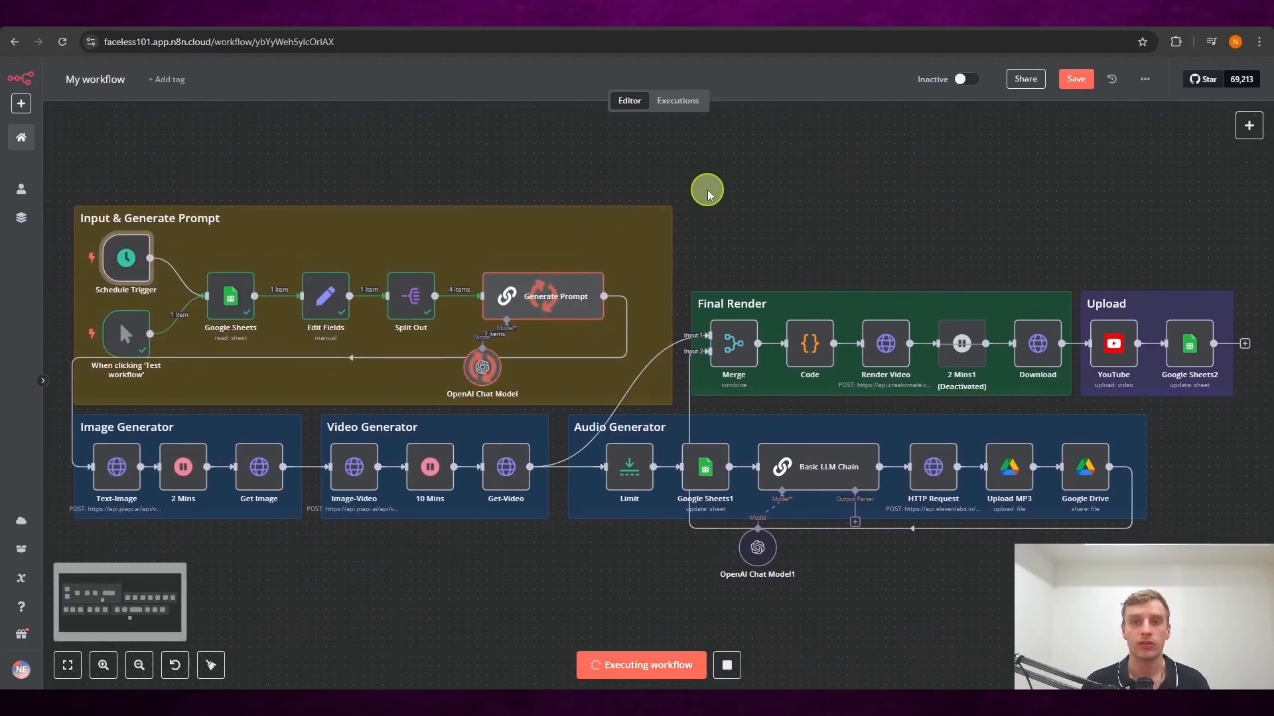
- Inspect the Schedule Trigger's rules and the 10 Mins node's wait settings, returning to the canvas
{"action": "mouse_move", "coordinate": [122, 265]}
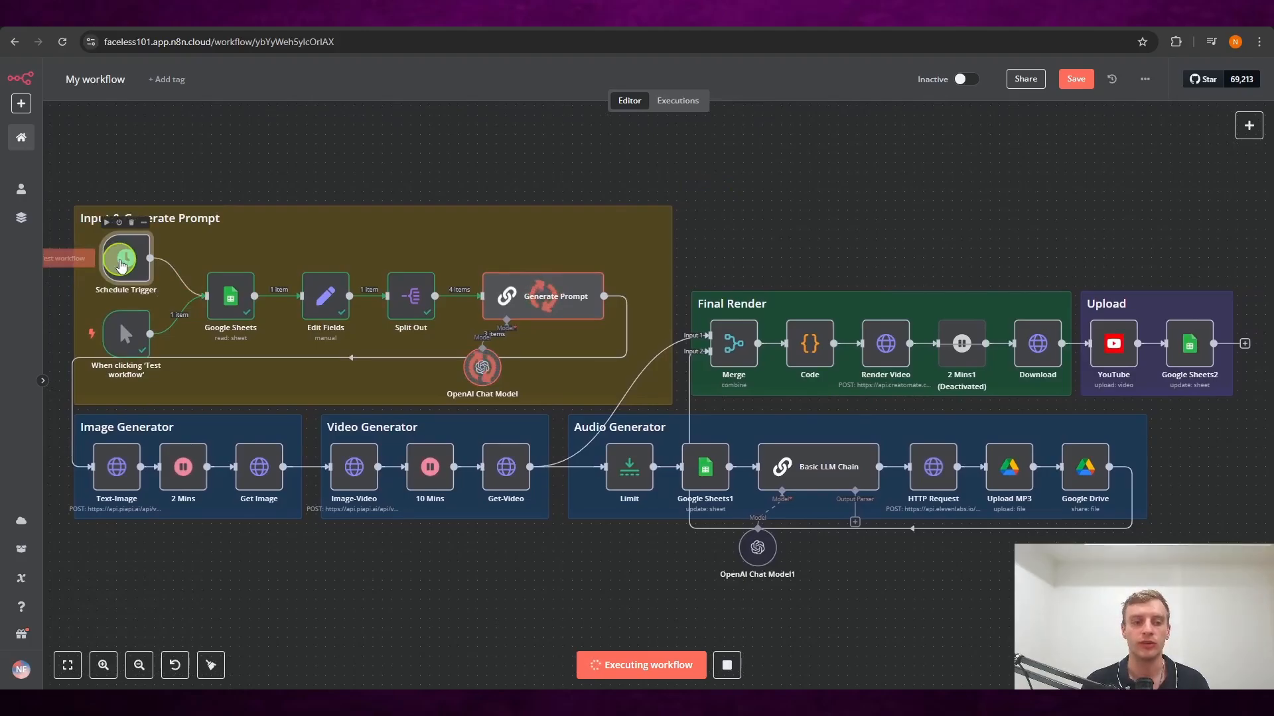
{"action": "double_click", "coordinate": [121, 265]}
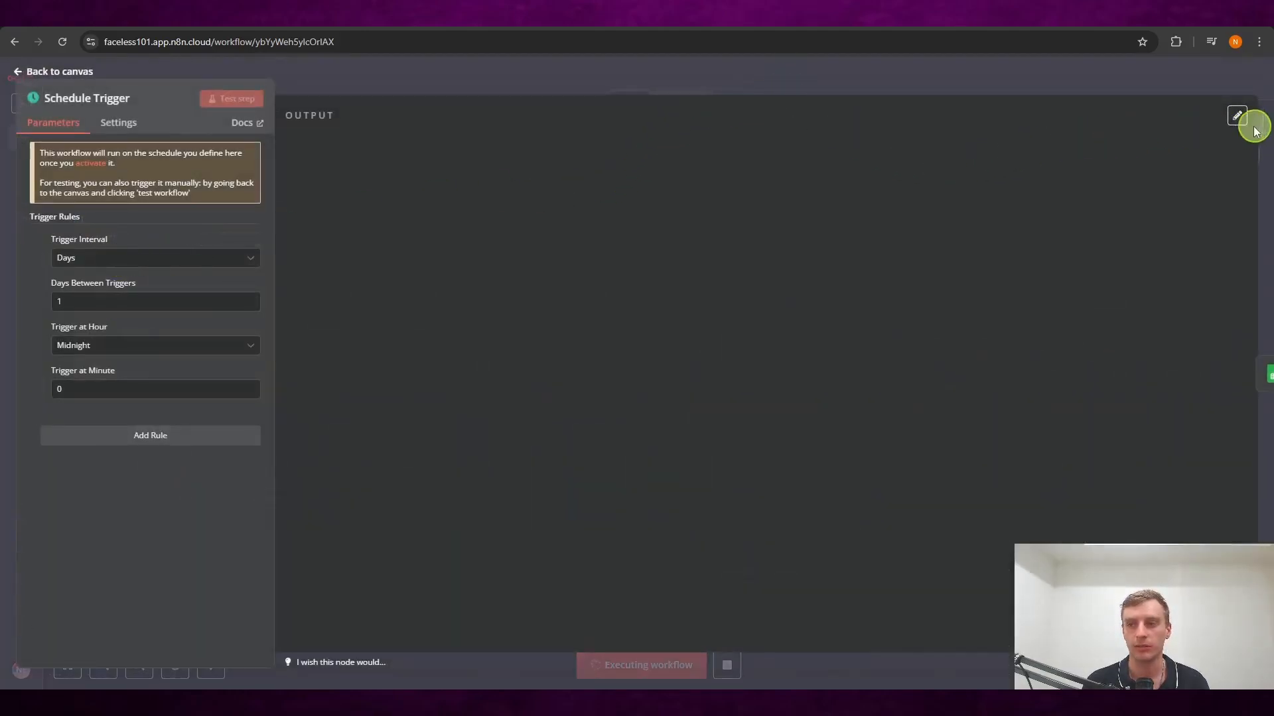
{"action": "left_click", "coordinate": [566, 82]}
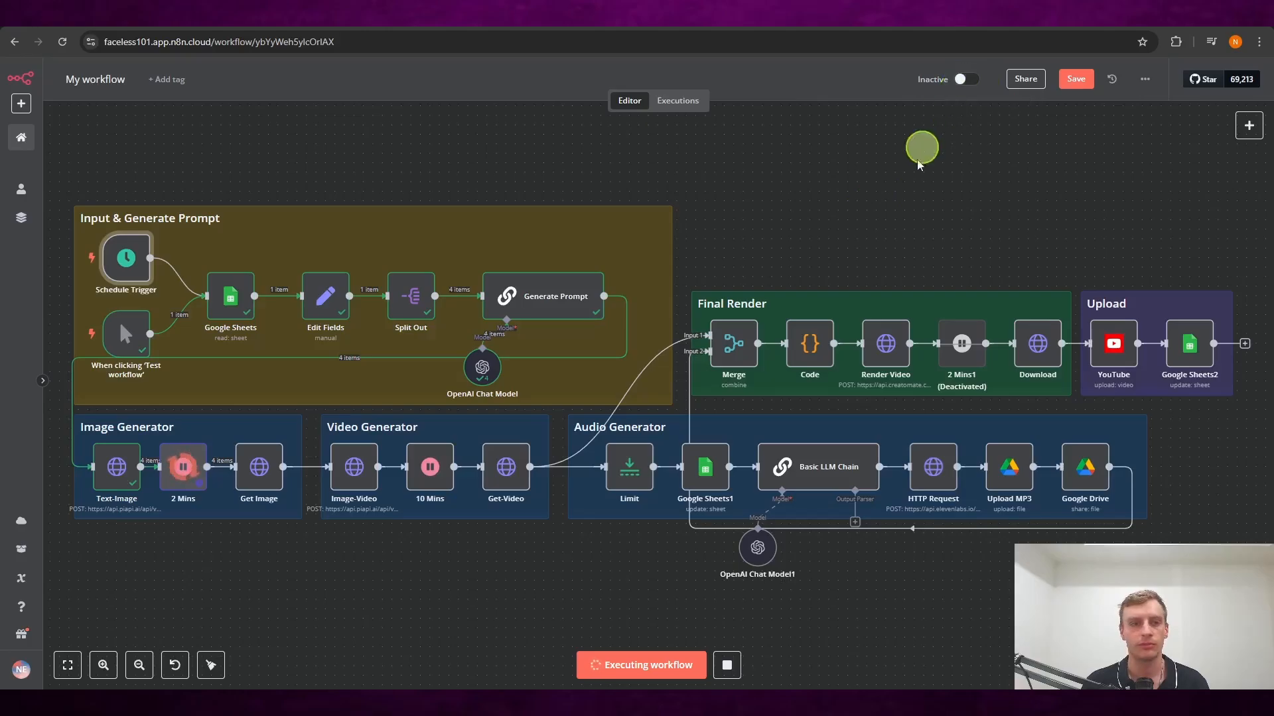
{"action": "scroll", "coordinate": [914, 172], "scroll_direction": "up", "scroll_amount": 1}
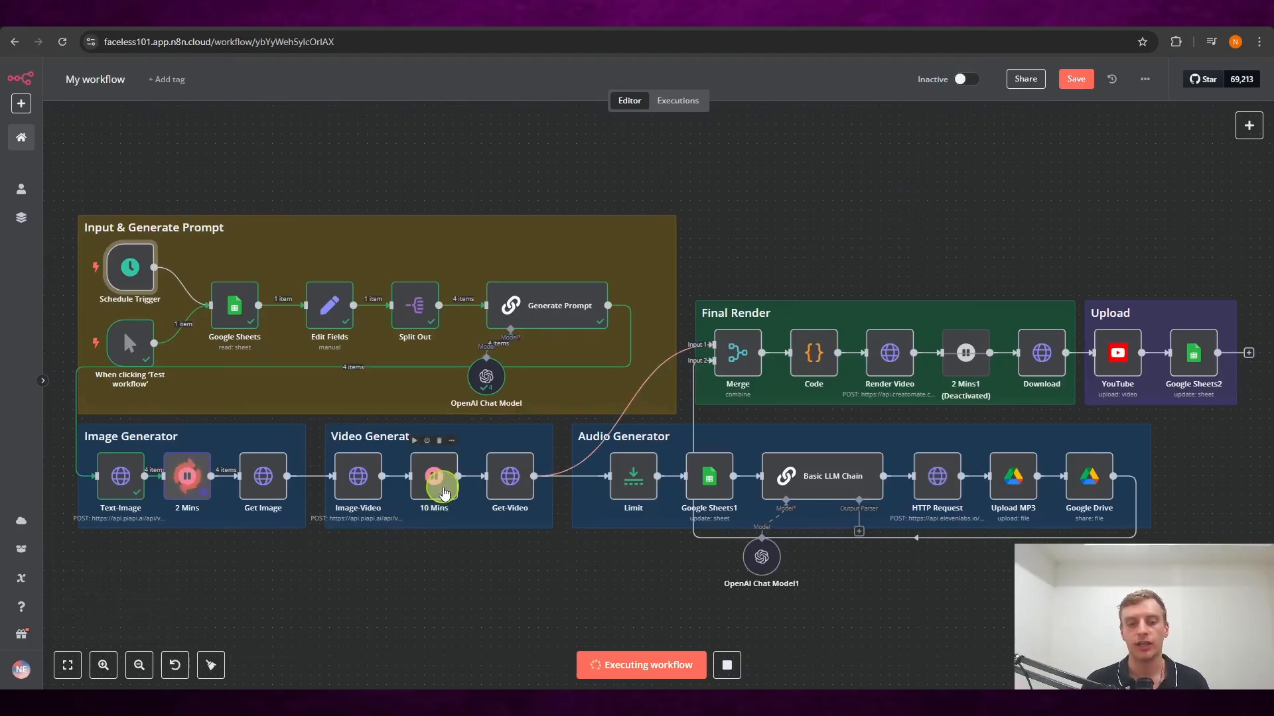
{"action": "double_click", "coordinate": [435, 478]}
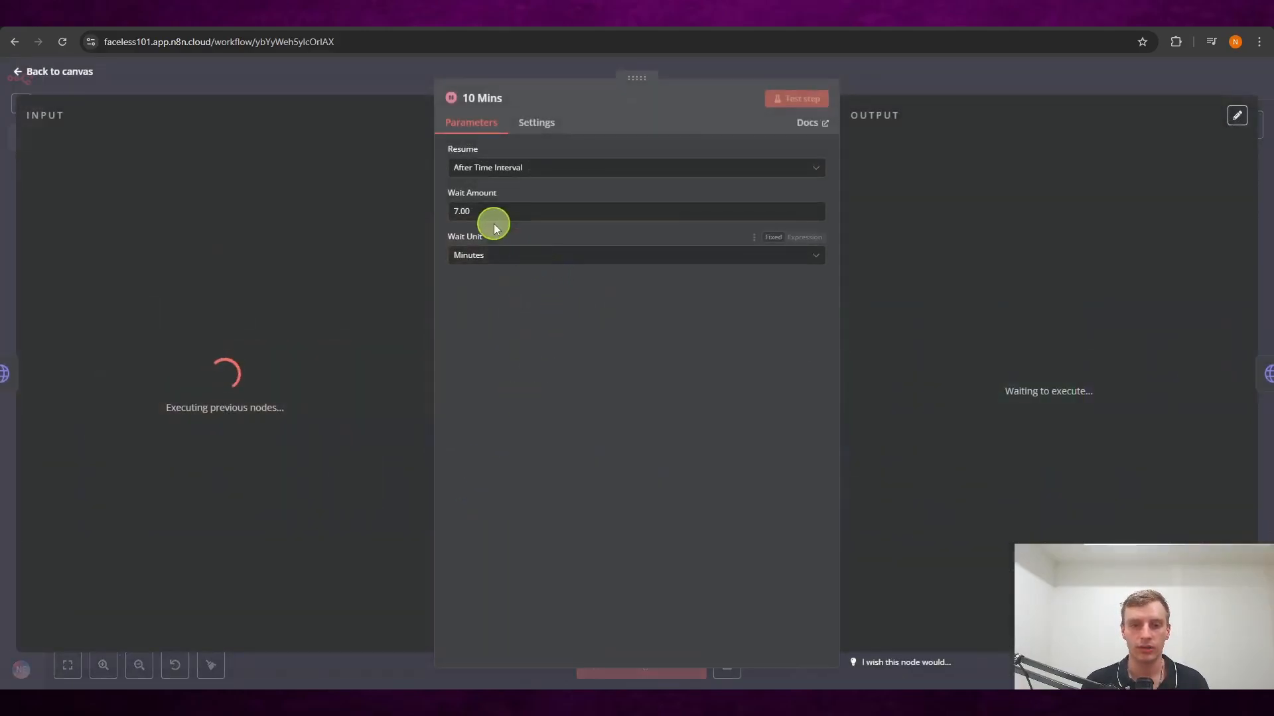
{"action": "left_click", "coordinate": [822, 64]}
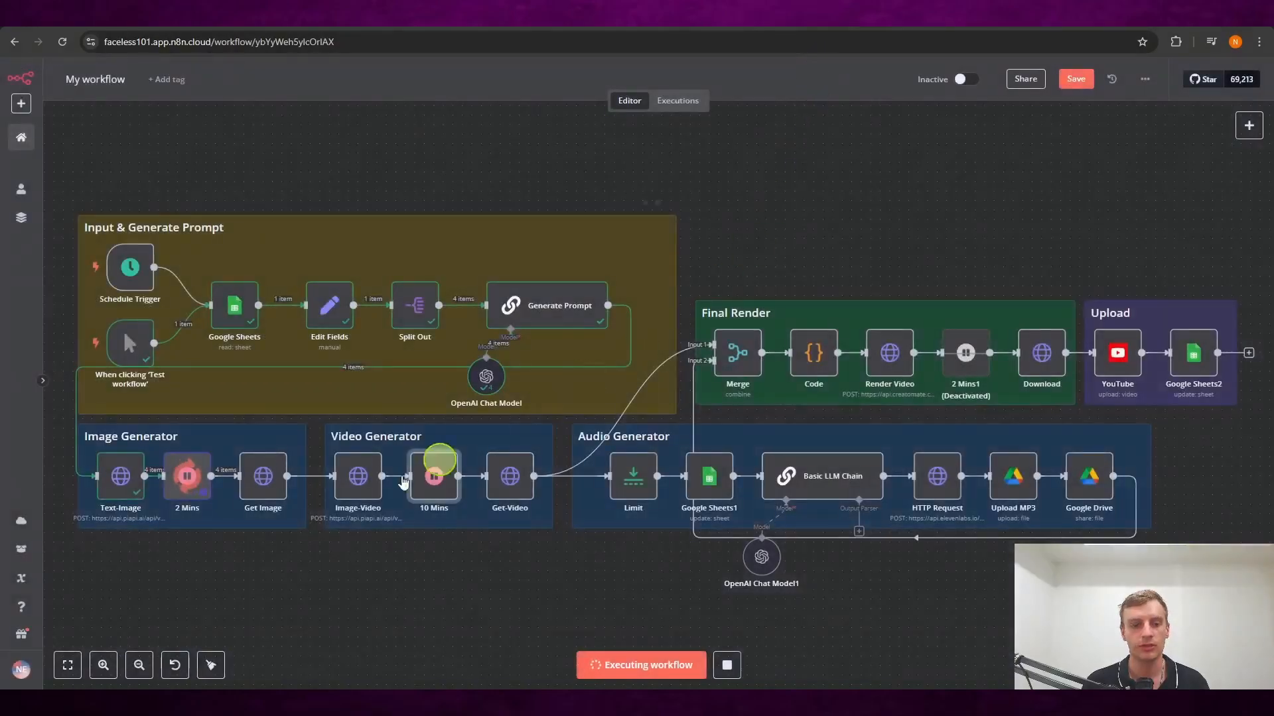
{"action": "mouse_move", "coordinate": [912, 227]}
{"action": "left_mouse_down"}
{"action": "mouse_move", "coordinate": [878, 226]}
{"action": "mouse_move", "coordinate": [892, 227]}
{"action": "left_mouse_up"}
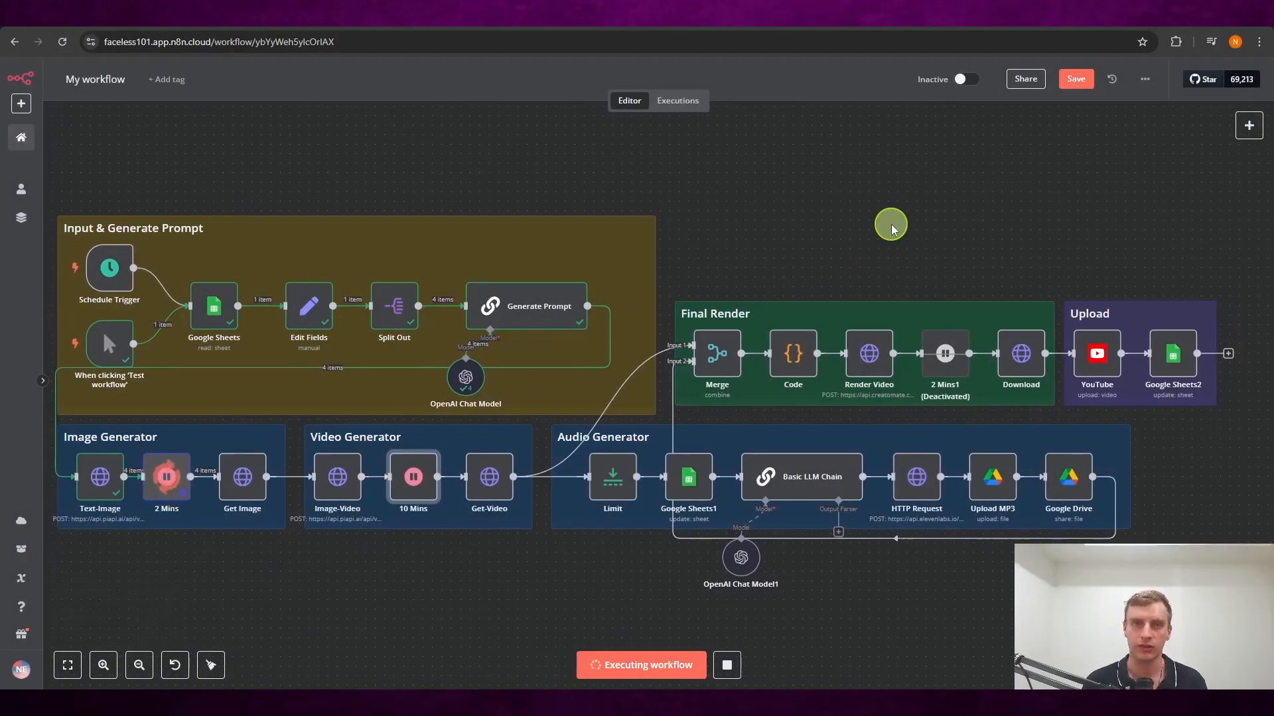